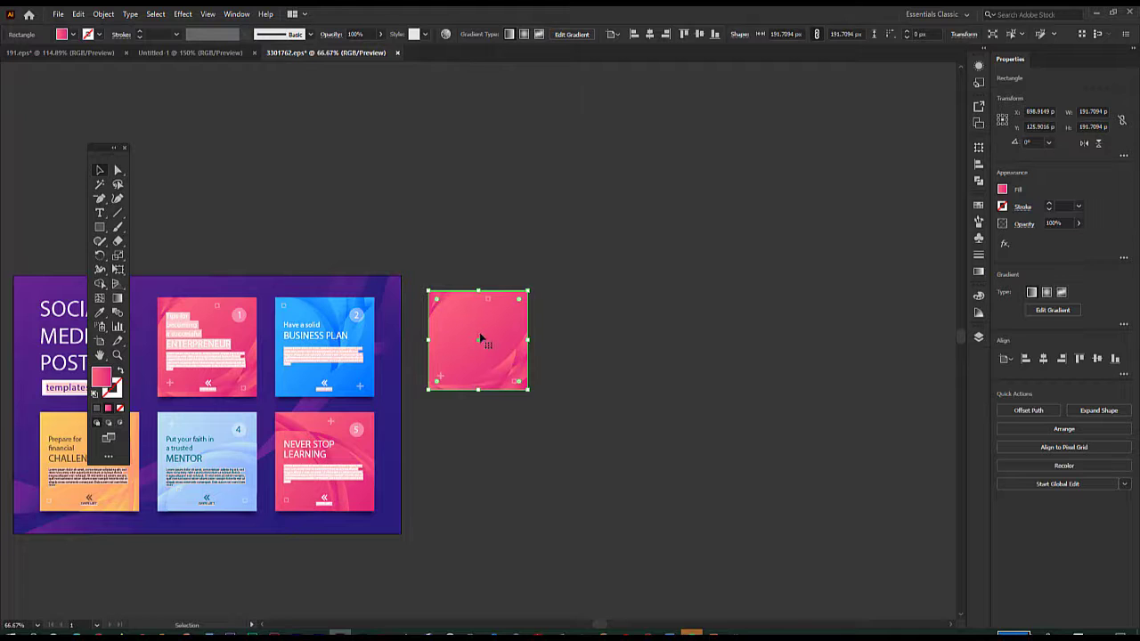
- Create a new artboard fitted to the standalone pink patterned square beside the social media template sheet
left_click(579, 342)
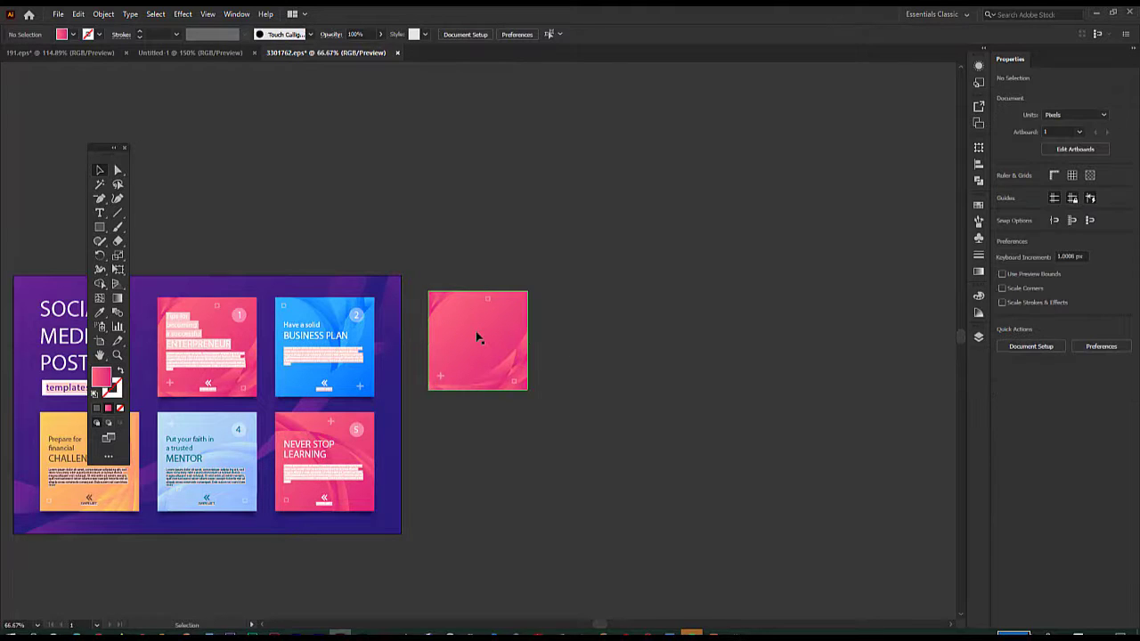
left_click(476, 335)
scroll(476, 336, "up", 3)
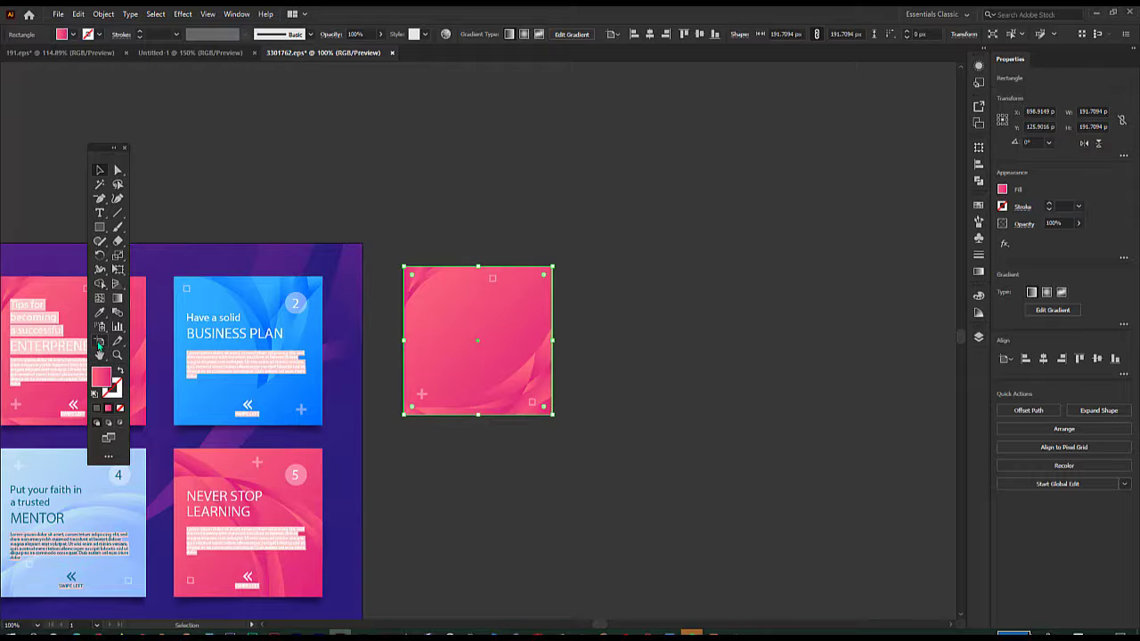
left_click(100, 342)
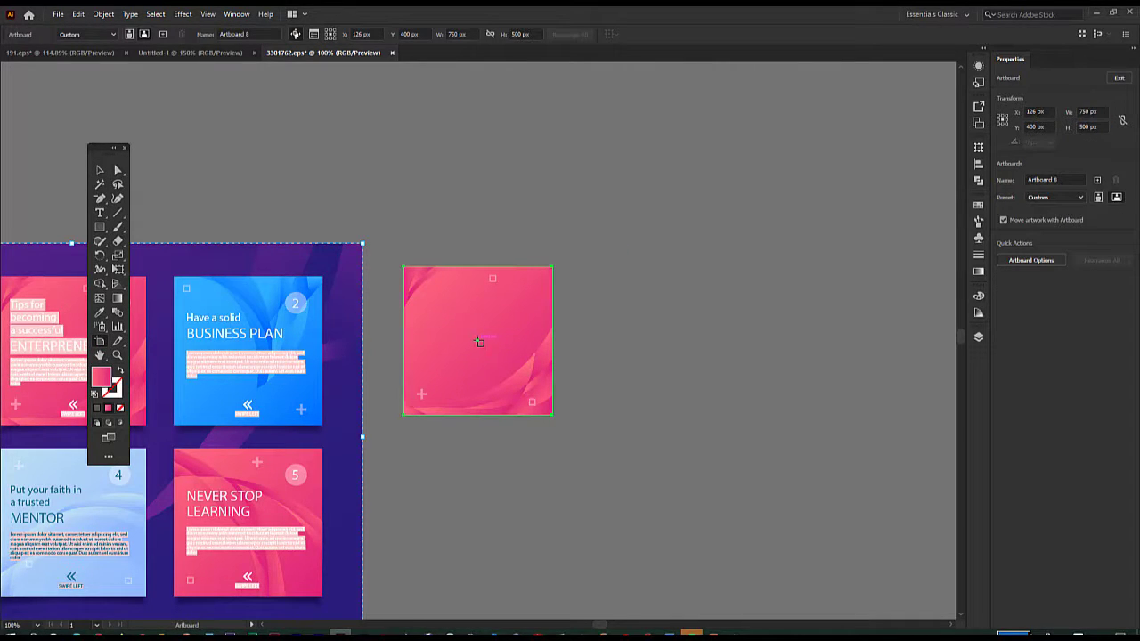
left_click(480, 341)
left_click_drag(478, 341, 475, 339)
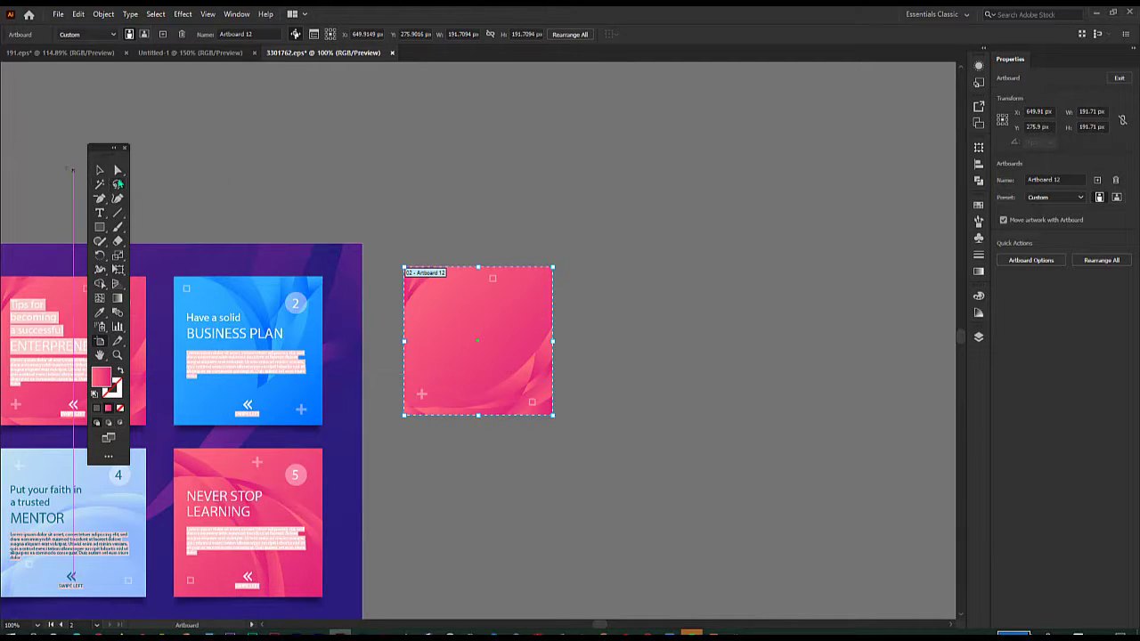
left_click(100, 170)
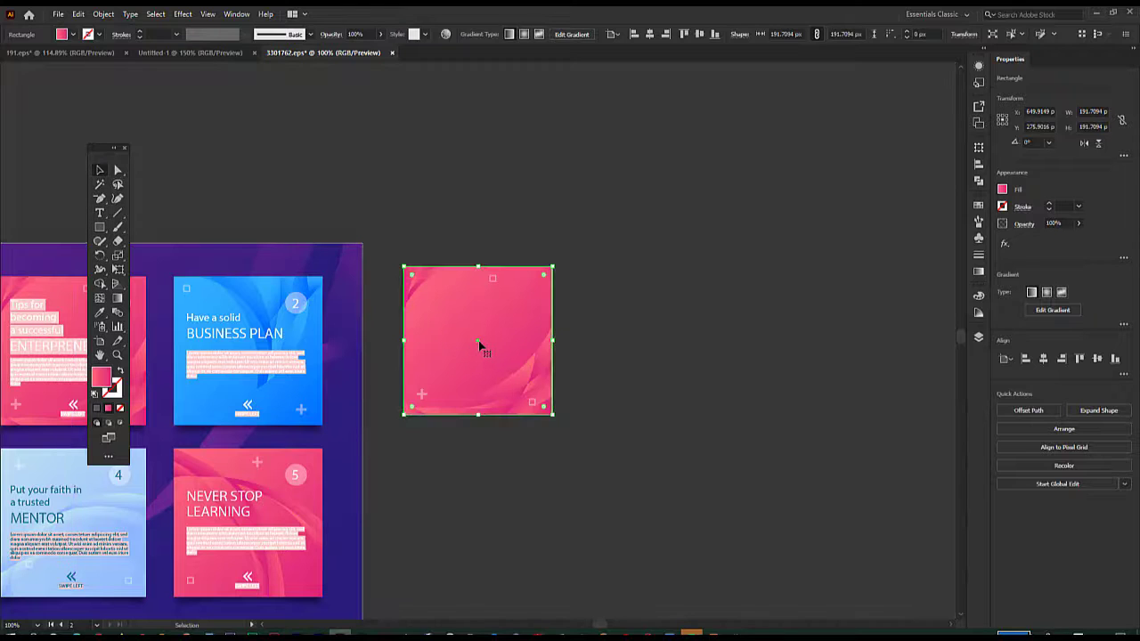
- Duplicate the pink background square directly beside the original and create an artboard fitted to the copy
left_click_drag(476, 344, 629, 342)
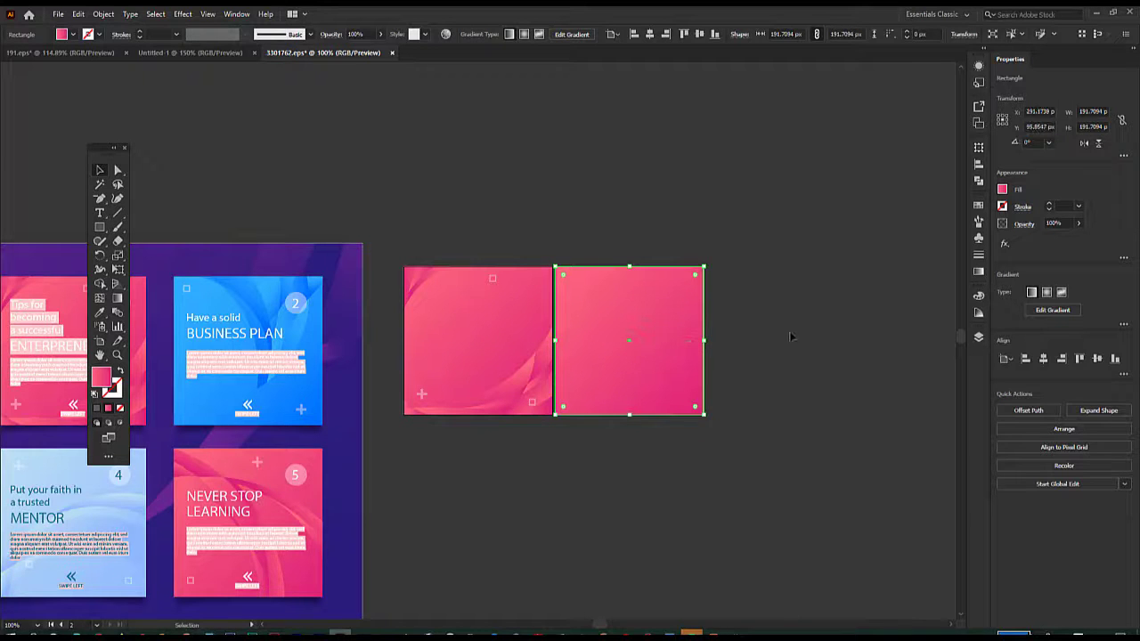
left_click(460, 321)
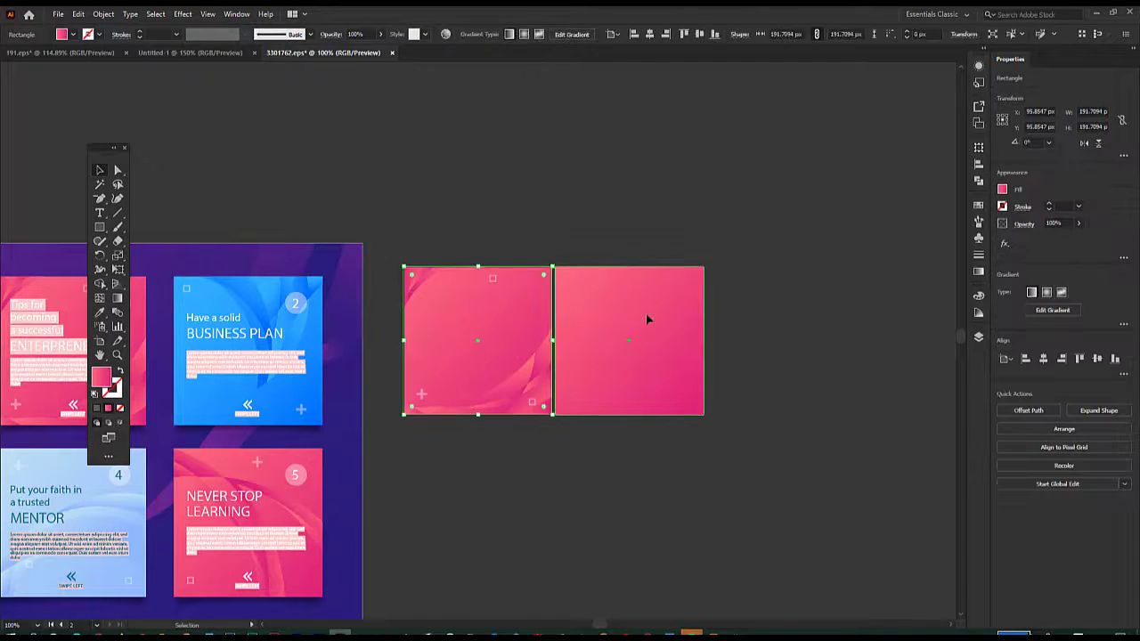
left_click(646, 313)
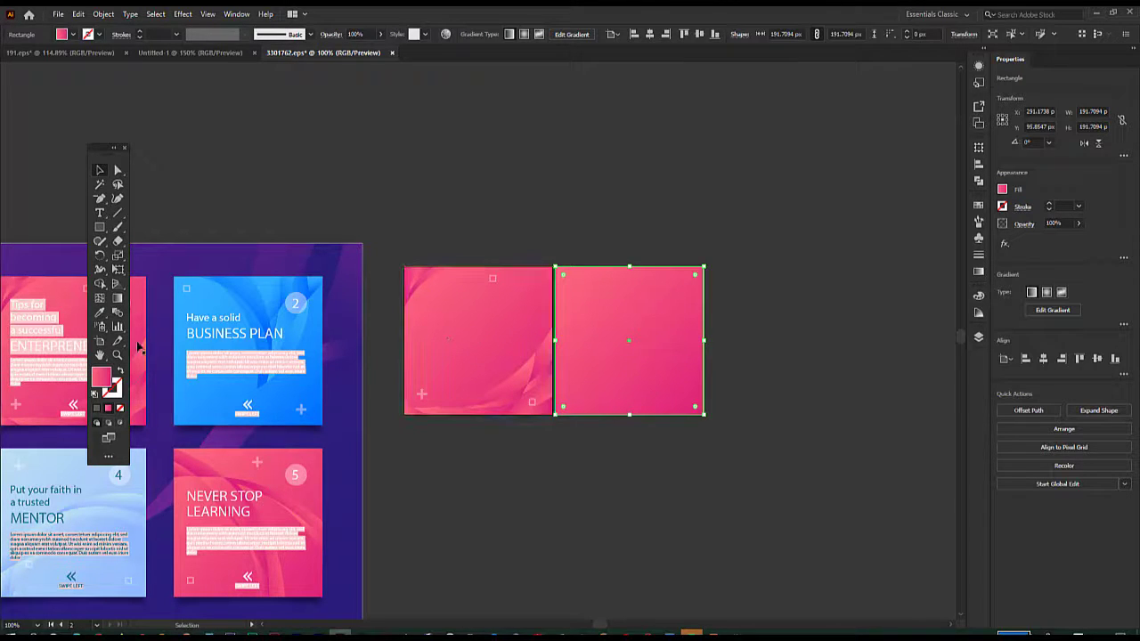
left_click(100, 342)
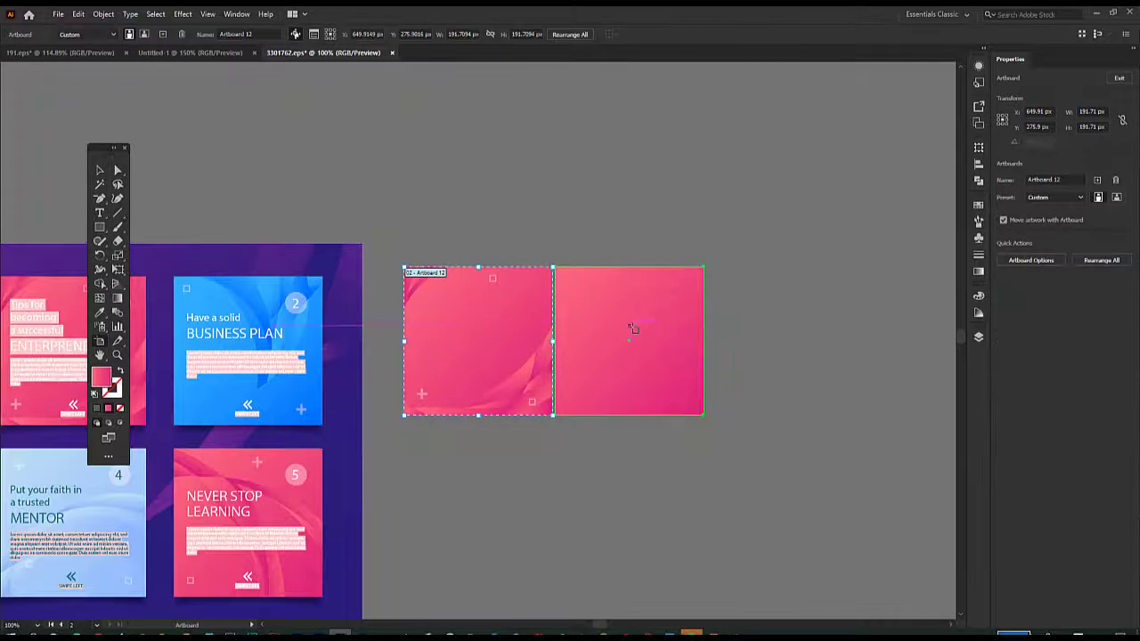
left_click(629, 340)
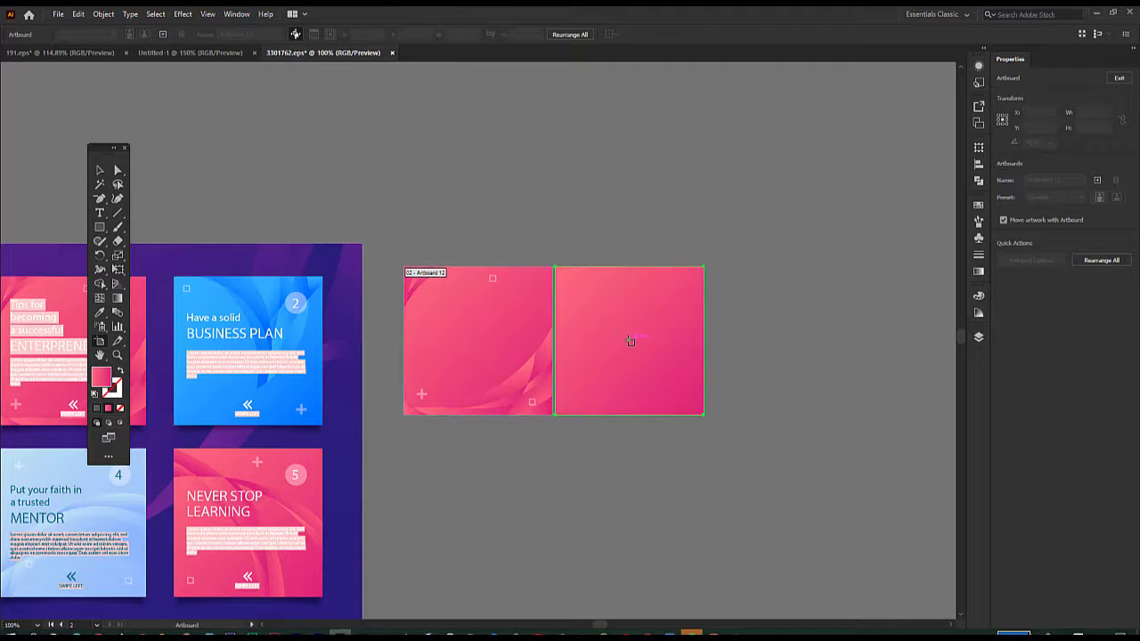
left_click(630, 343)
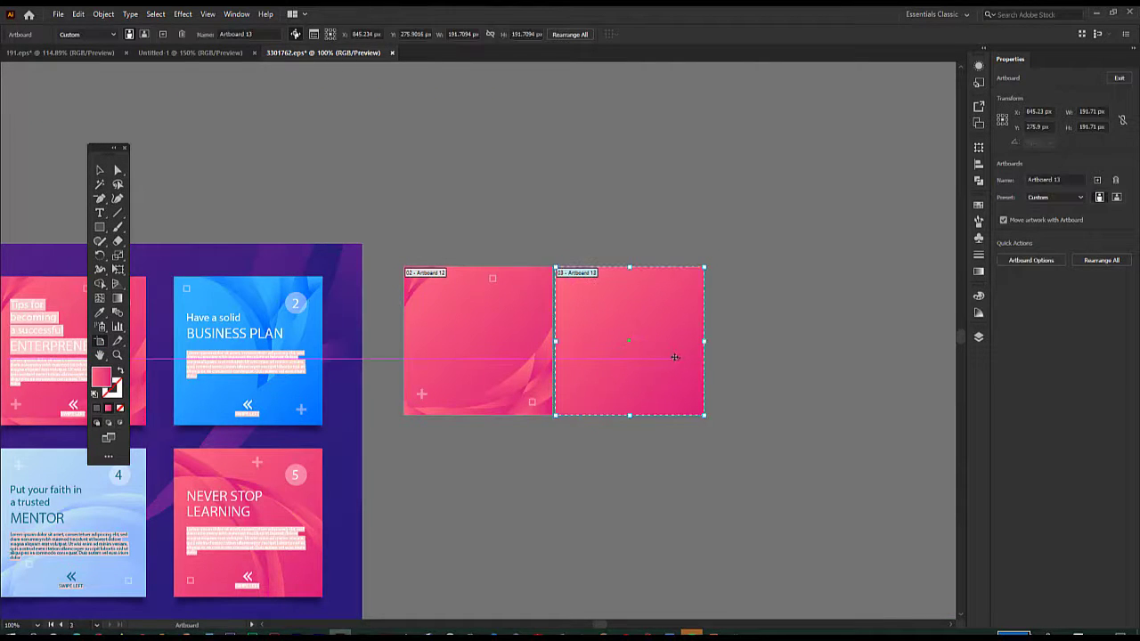
left_click(100, 170)
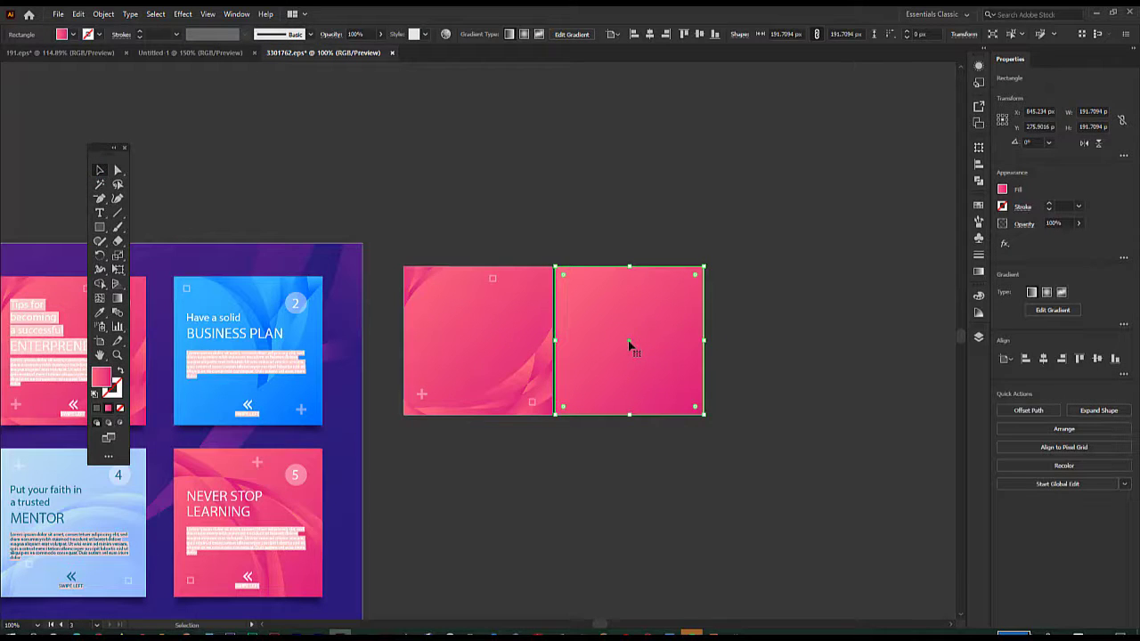
- Duplicate the plain pink square to extend the row to three, and create an artboard fitted to the third square
left_click_drag(628, 344, 780, 346)
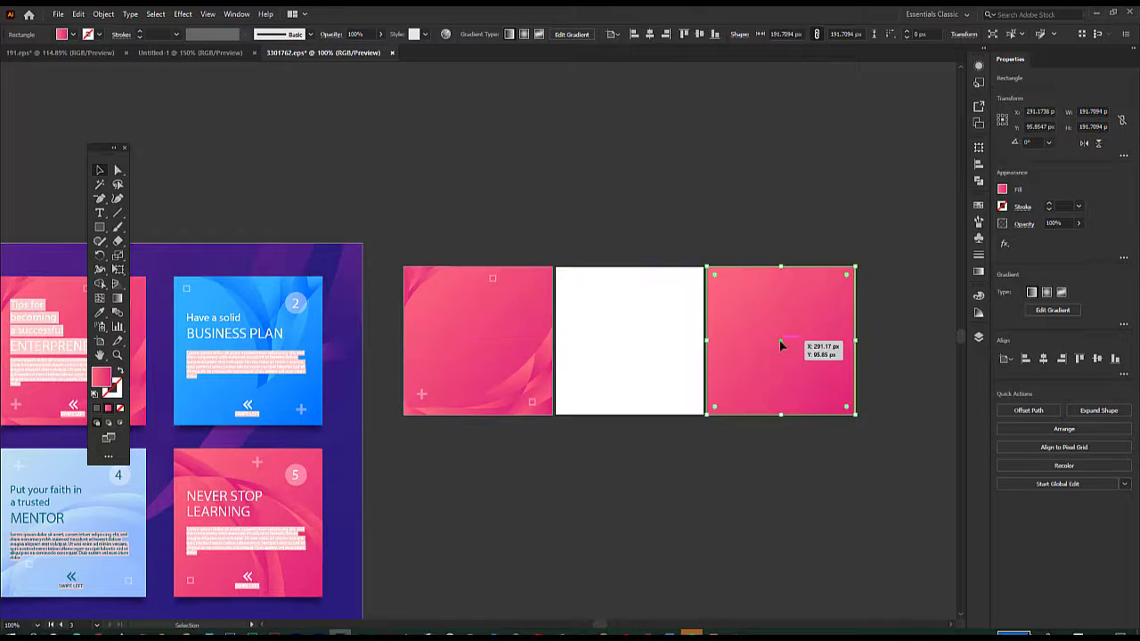
key("ctrl+z")
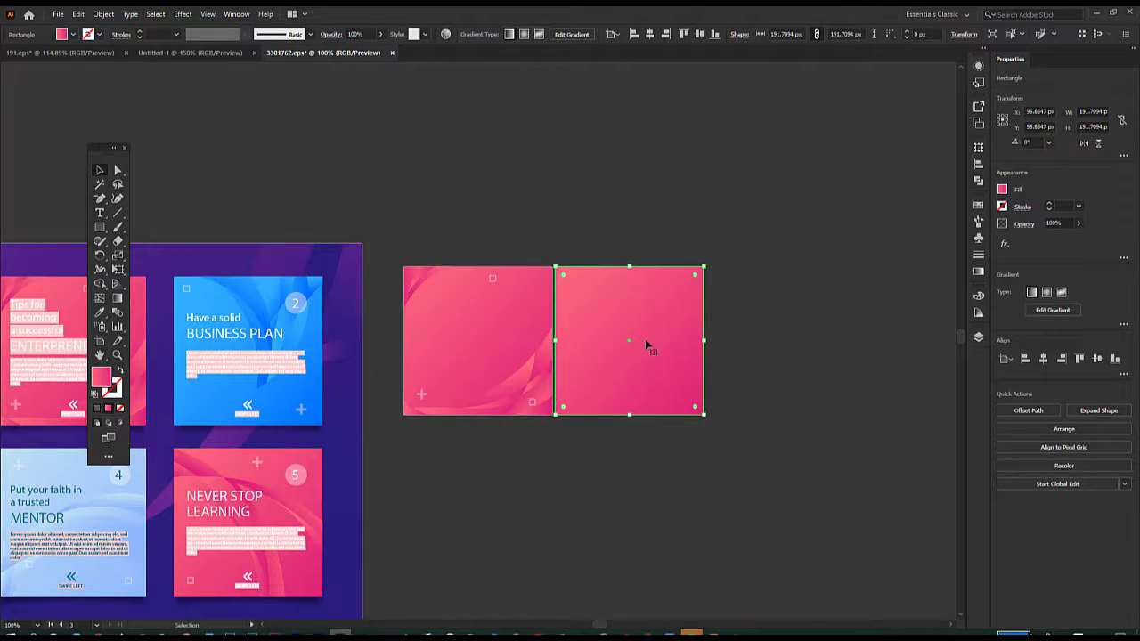
left_click_drag(628, 344, 777, 346)
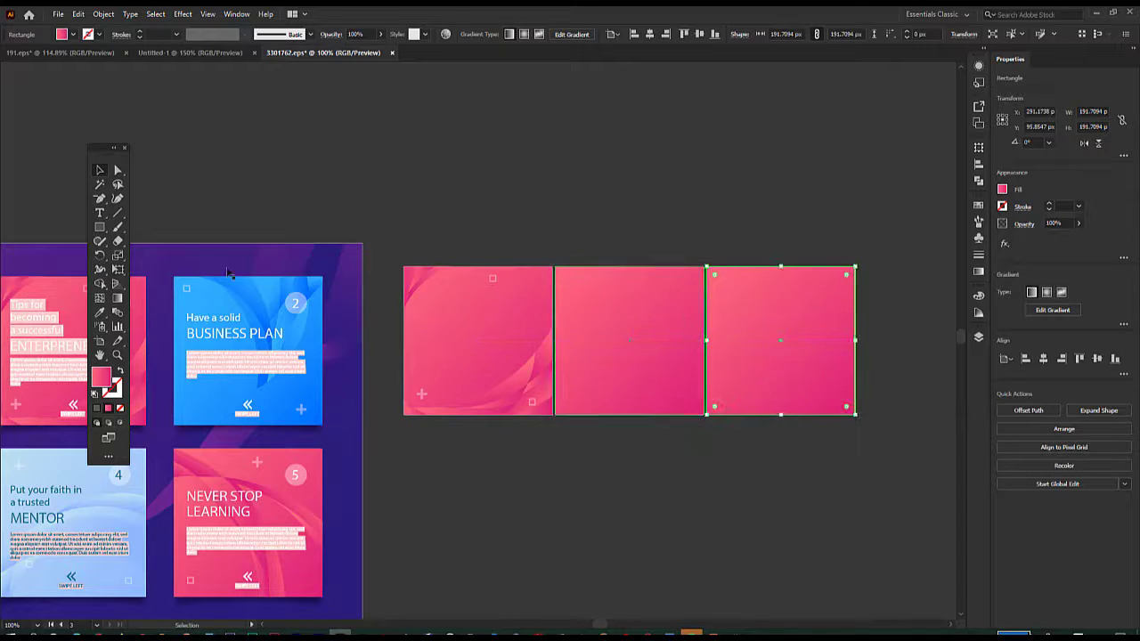
left_click(99, 341)
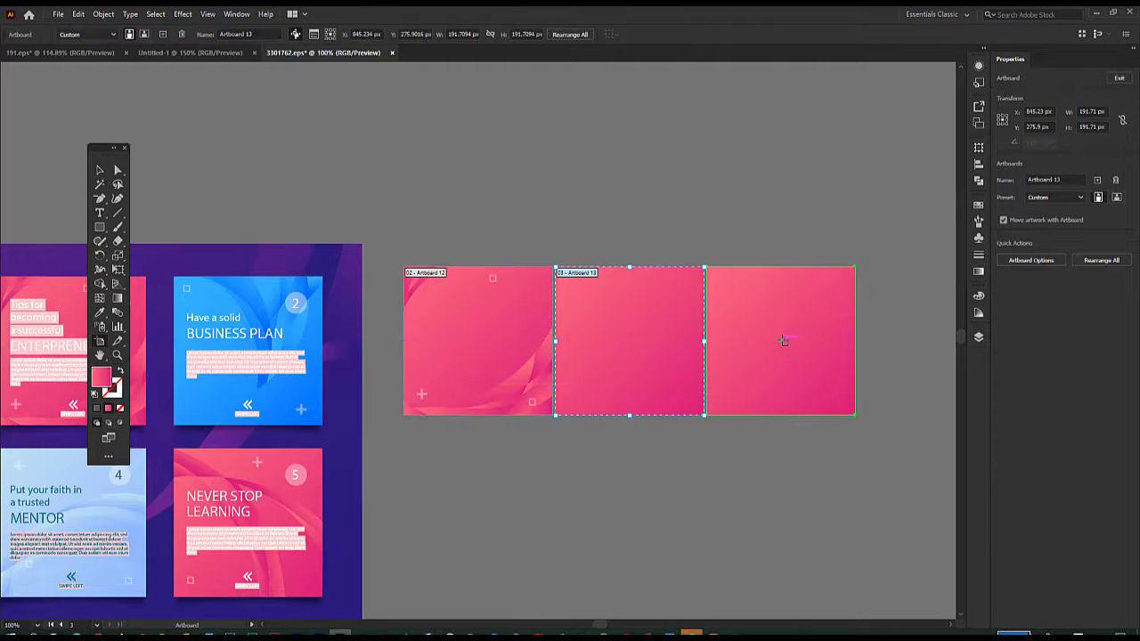
left_click(782, 342)
left_click(782, 342)
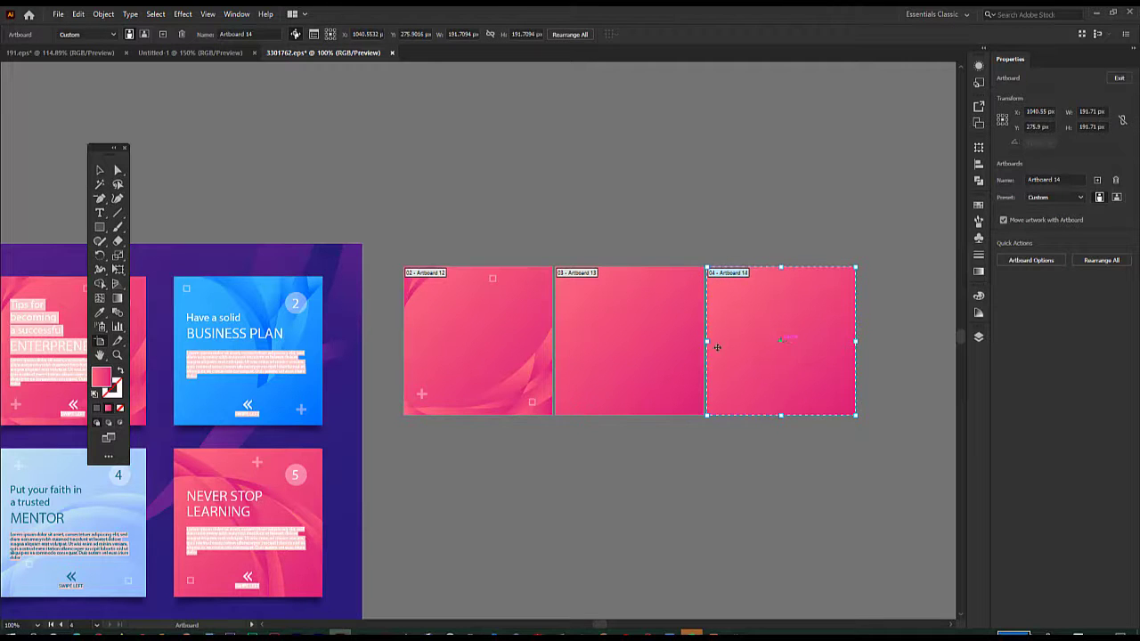
left_click(99, 170)
- Move the wave artwork, both small outlined squares and the plus sign off the first card into the empty space above the row
key("ctrl+minus")
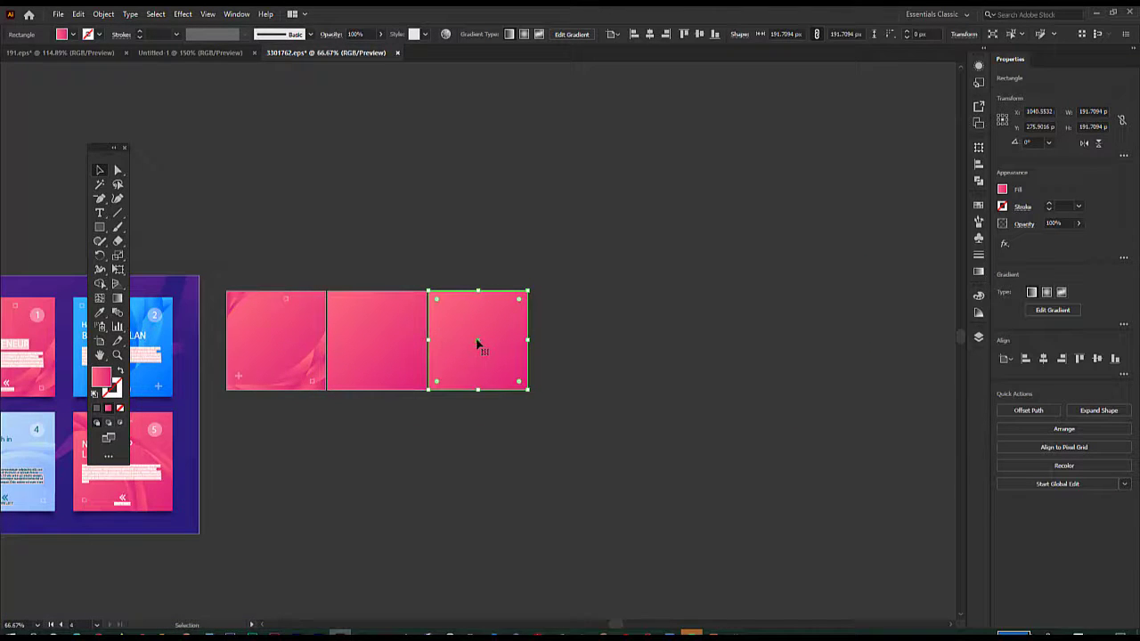
left_click(294, 330)
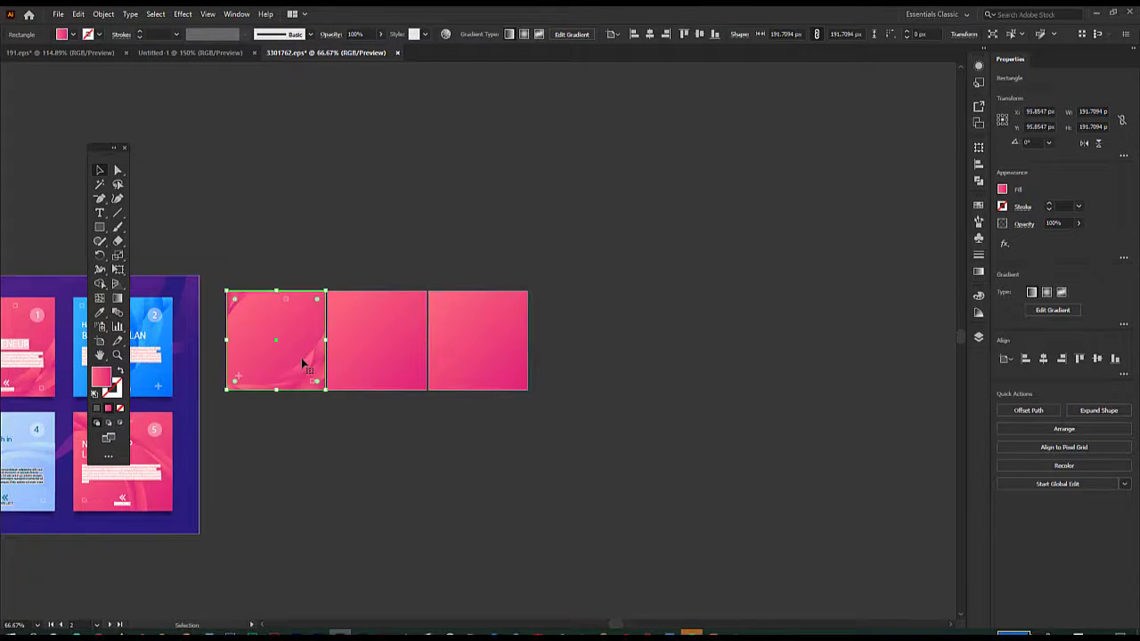
left_click_drag(306, 369, 347, 224)
left_click(222, 166)
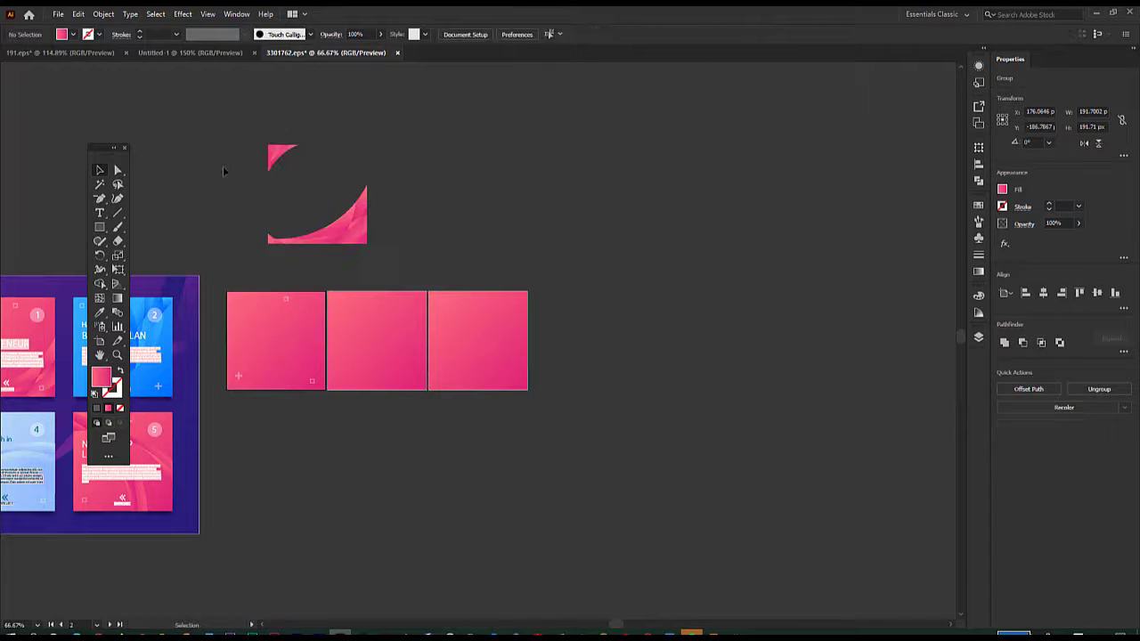
left_click(332, 236)
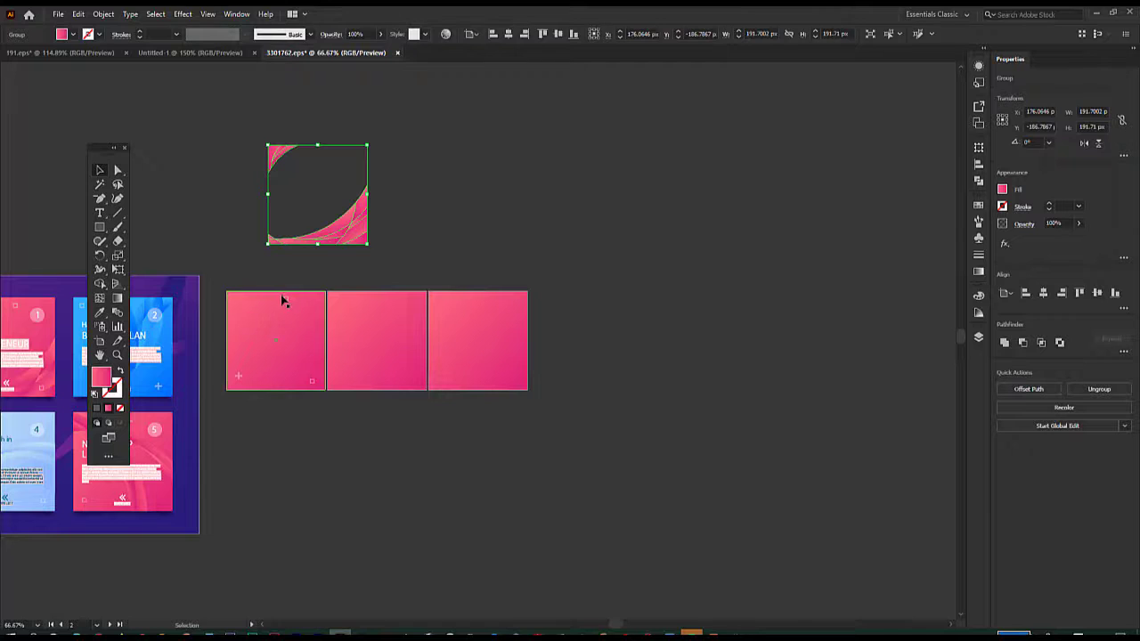
left_click_drag(285, 300, 404, 205)
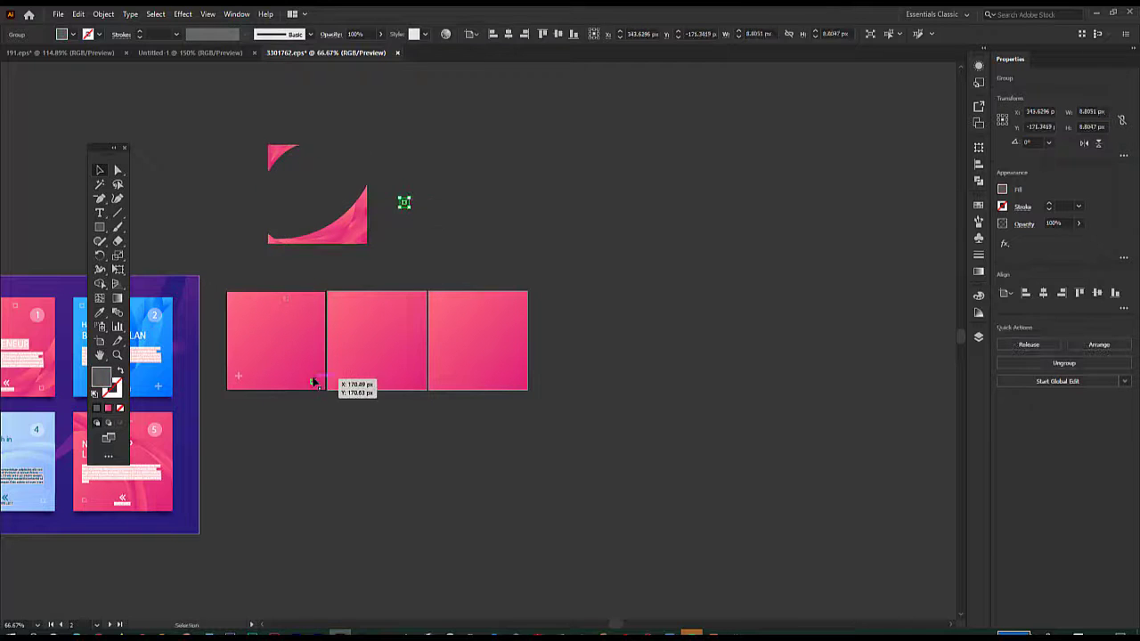
left_click_drag(312, 382, 414, 167)
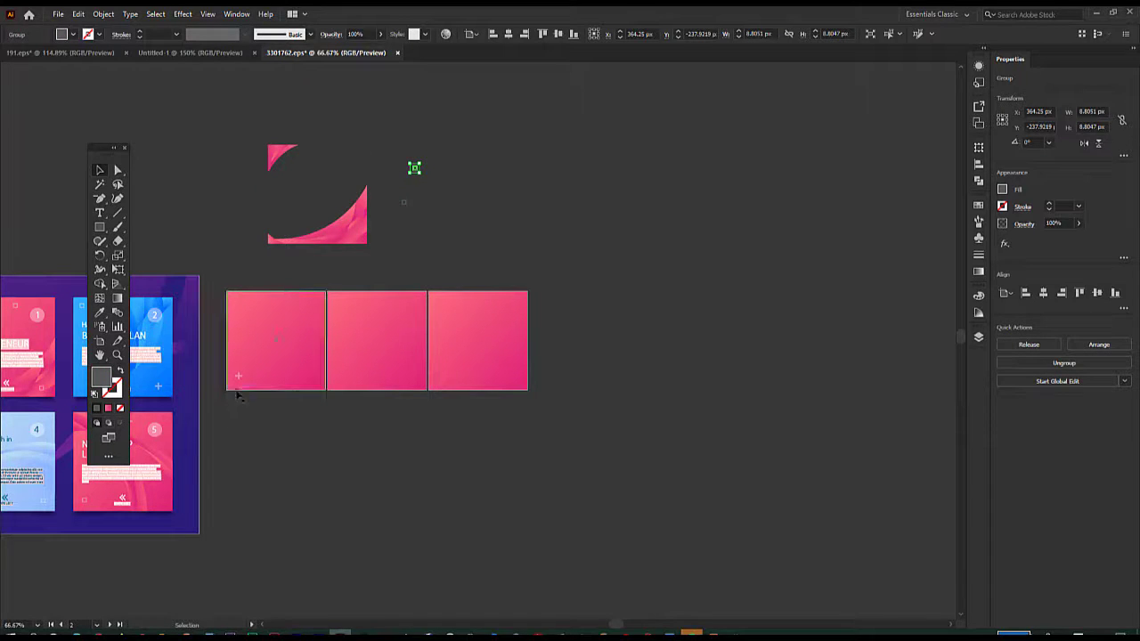
mouse_move(241, 376)
left_mouse_down()
mouse_move(538, 147)
mouse_move(501, 158)
left_mouse_up()
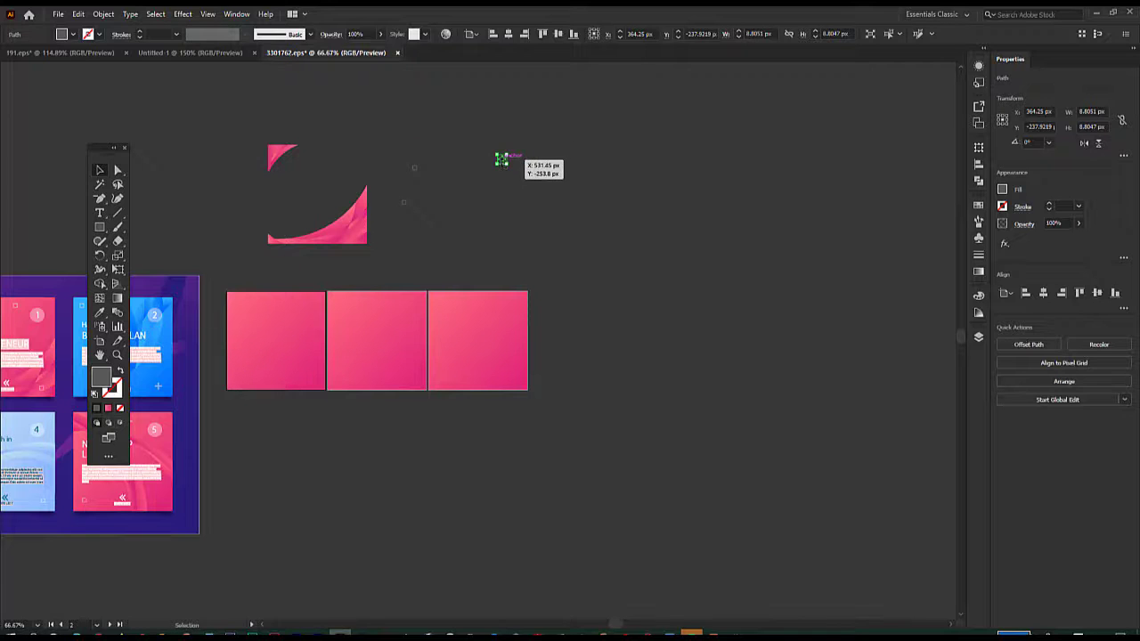
left_click(501, 461)
- Duplicate the third pink square as a fourth in the row and nudge the copy 2 px down and 2 px left
left_click(479, 345)
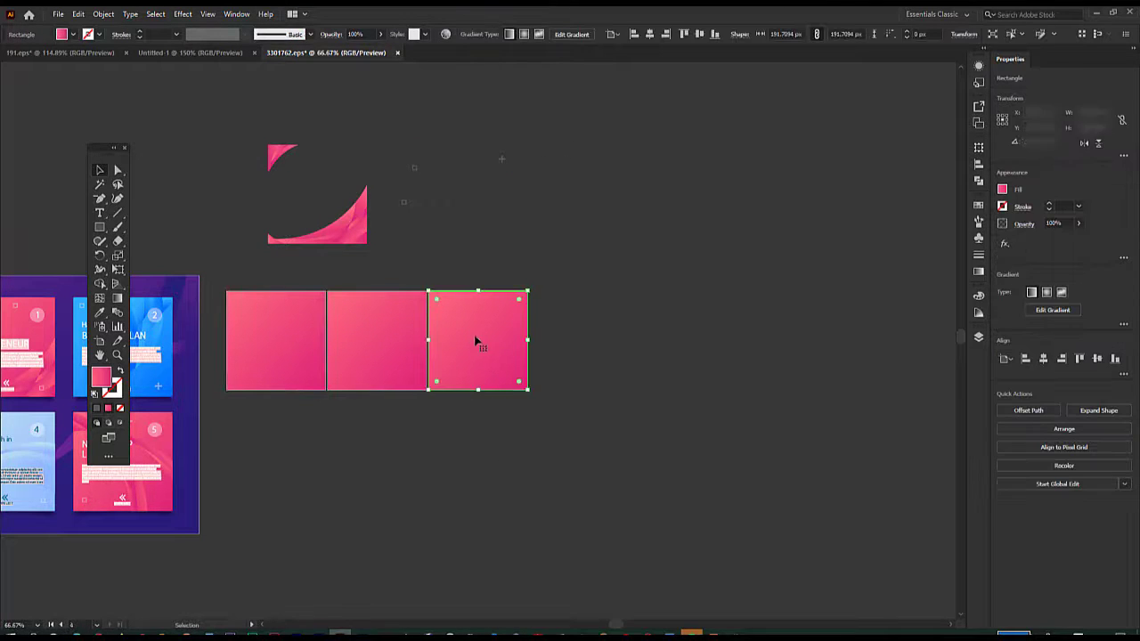
left_click_drag(479, 346, 579, 343)
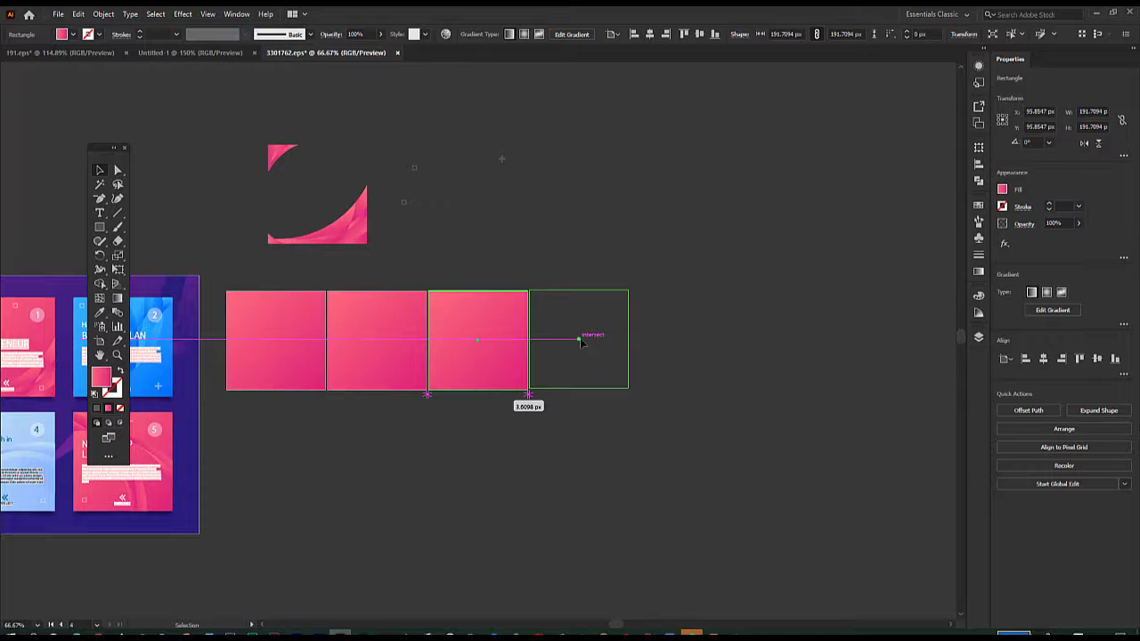
left_click_drag(580, 343, 580, 344)
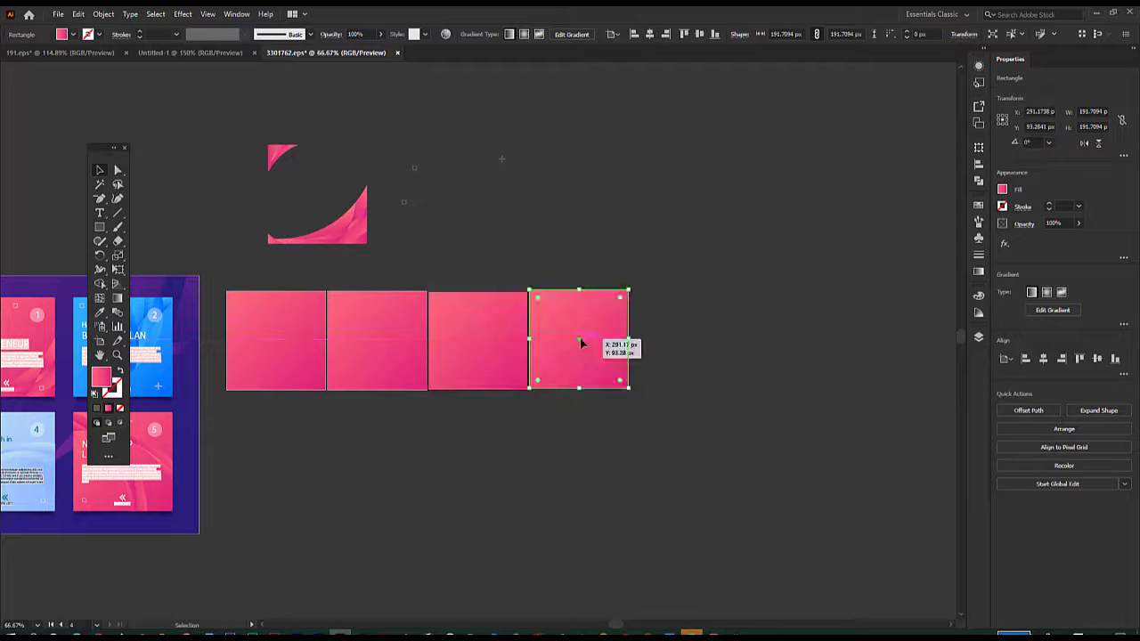
key("ctrl+plus")
key("ctrl+plus")
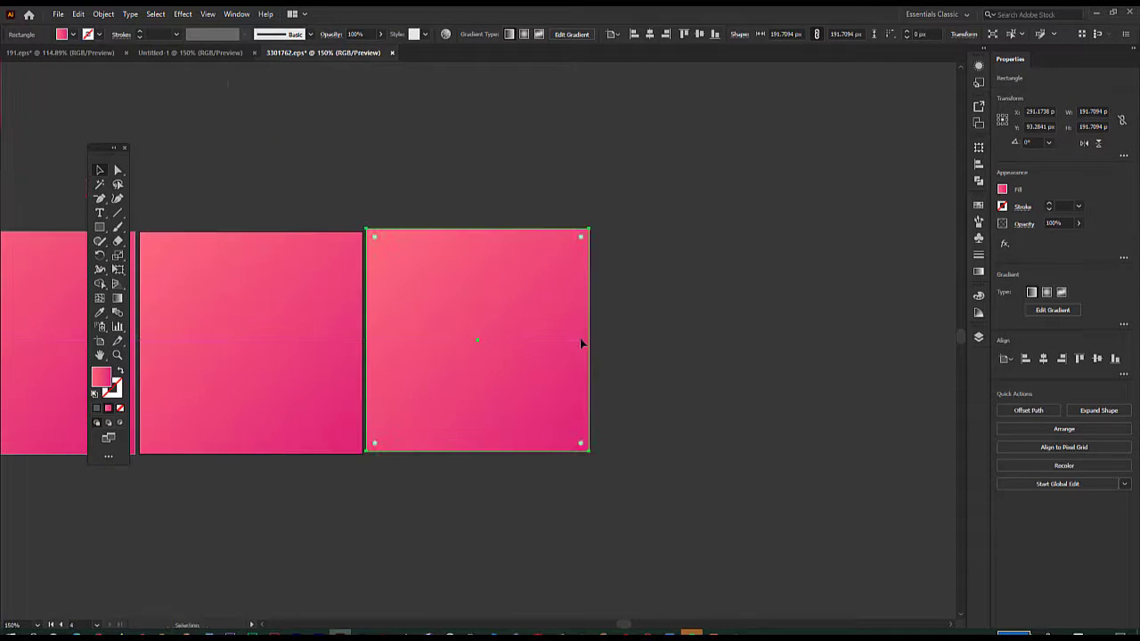
key("ctrl+plus")
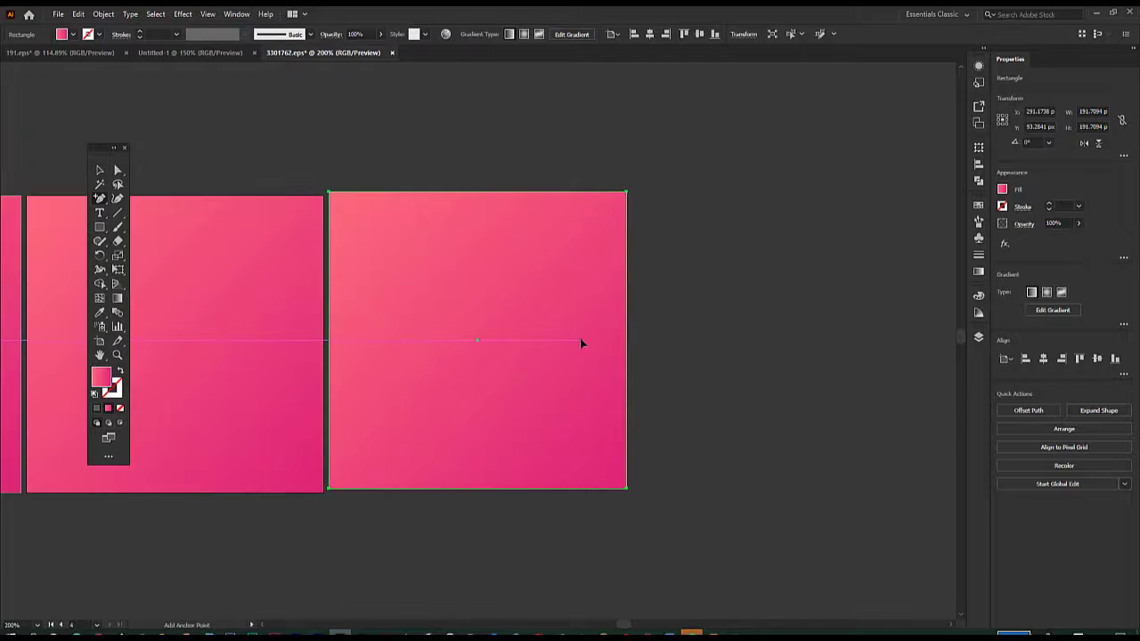
key("ctrl+minus")
key("Down")
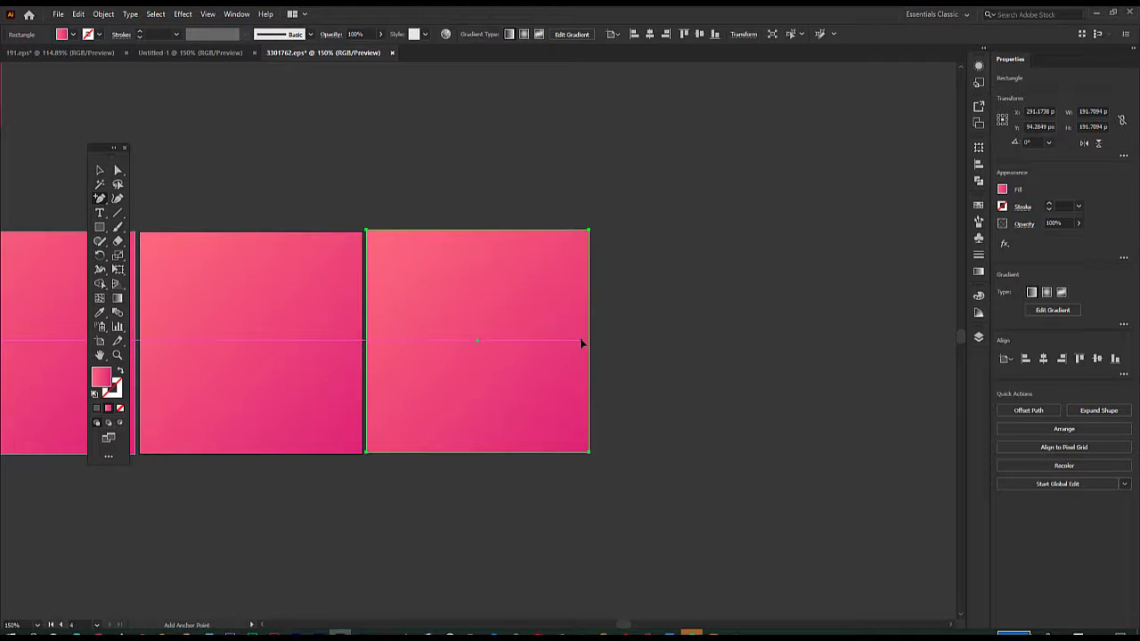
key("Down")
key("Left")
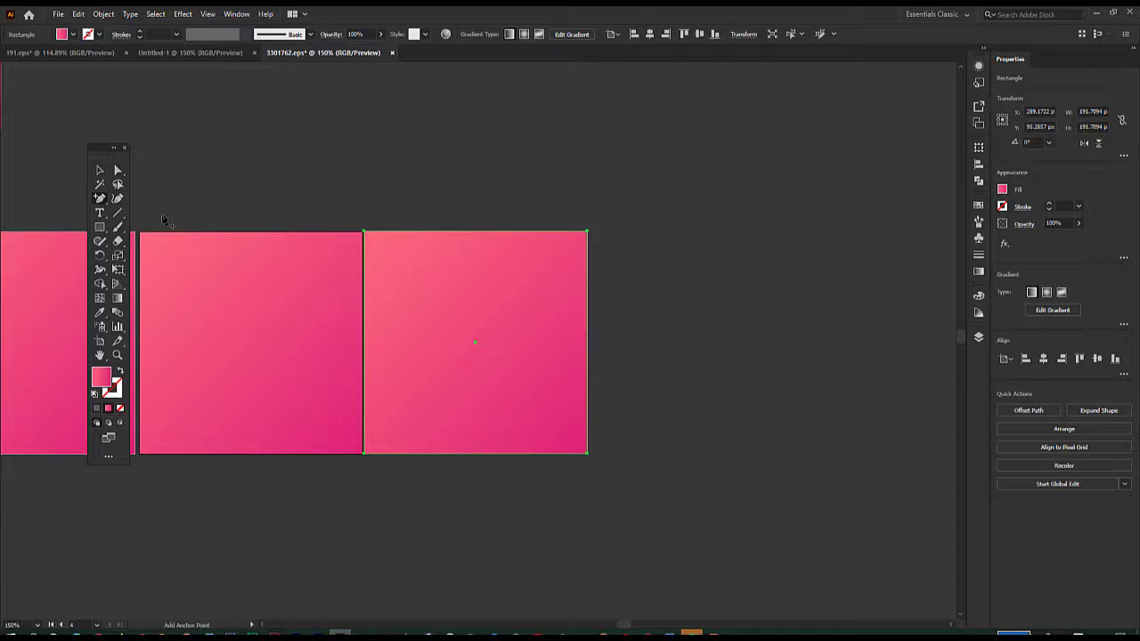
- Create an artboard fitted to the fourth pink square, and move the floating toolbox clear of the row of artboards
left_click(99, 343)
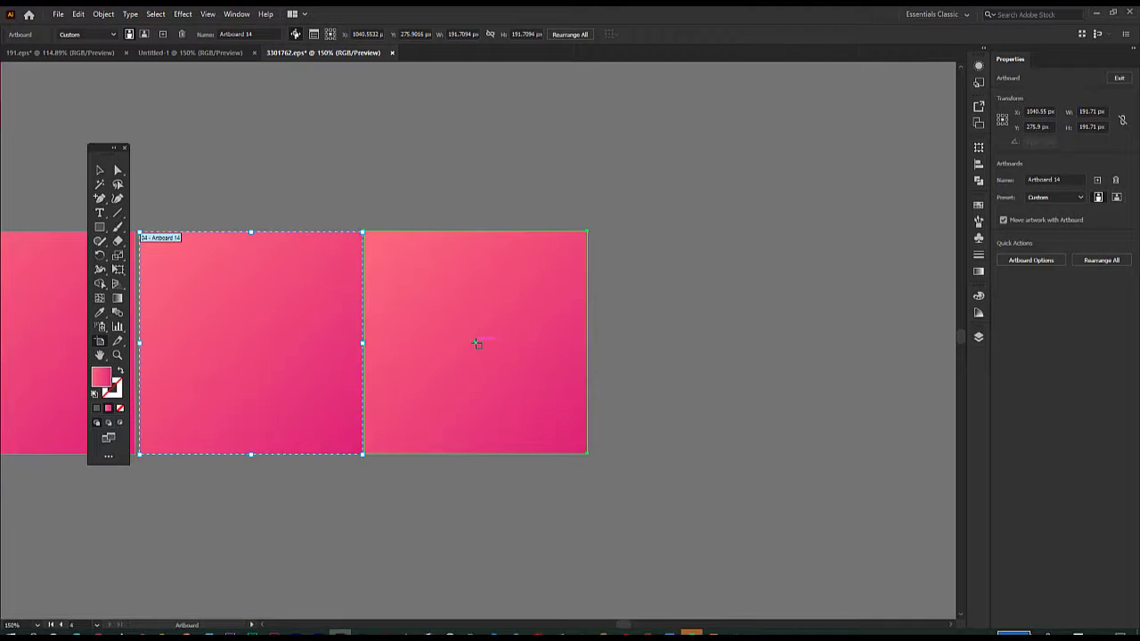
left_click(476, 344)
left_click(476, 343)
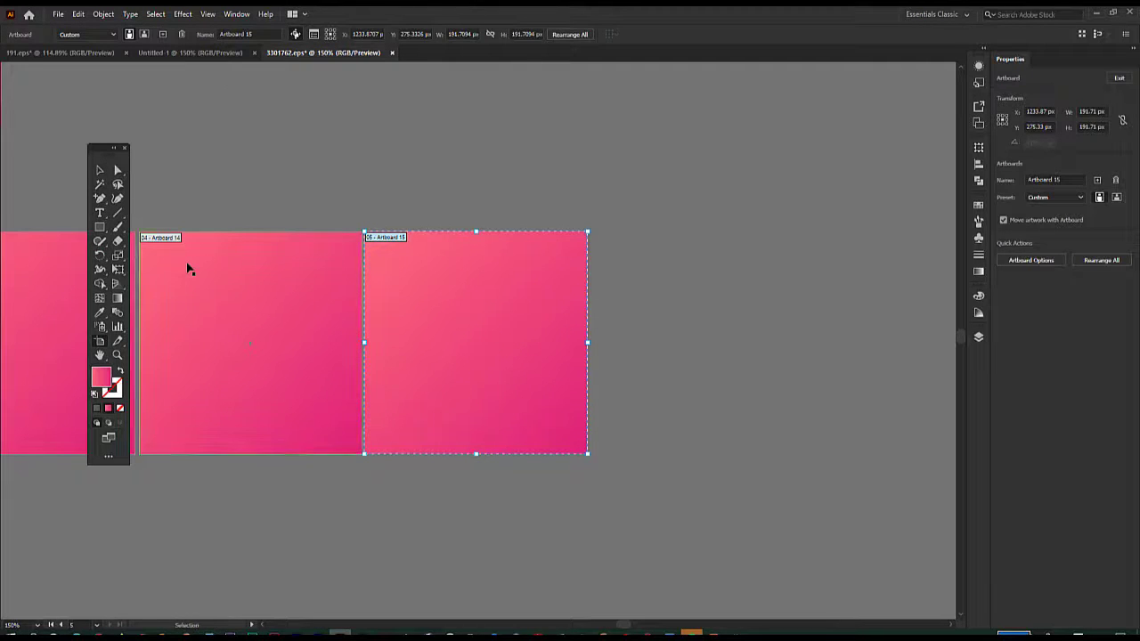
key("ctrl+minus")
key("ctrl+minus")
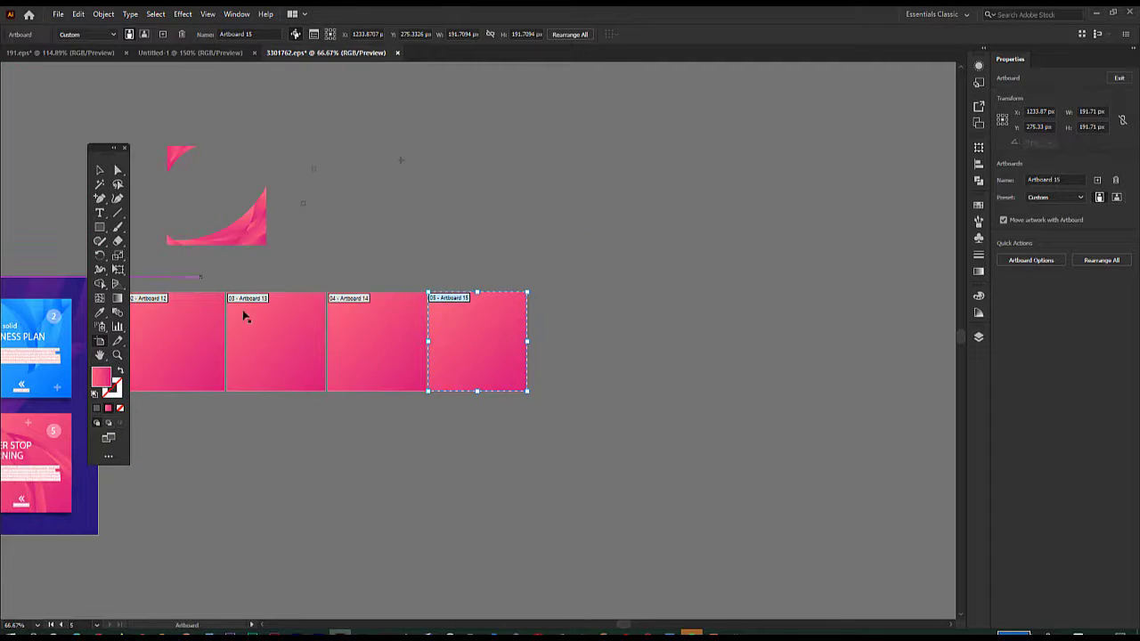
left_click_drag(95, 147, 793, 195)
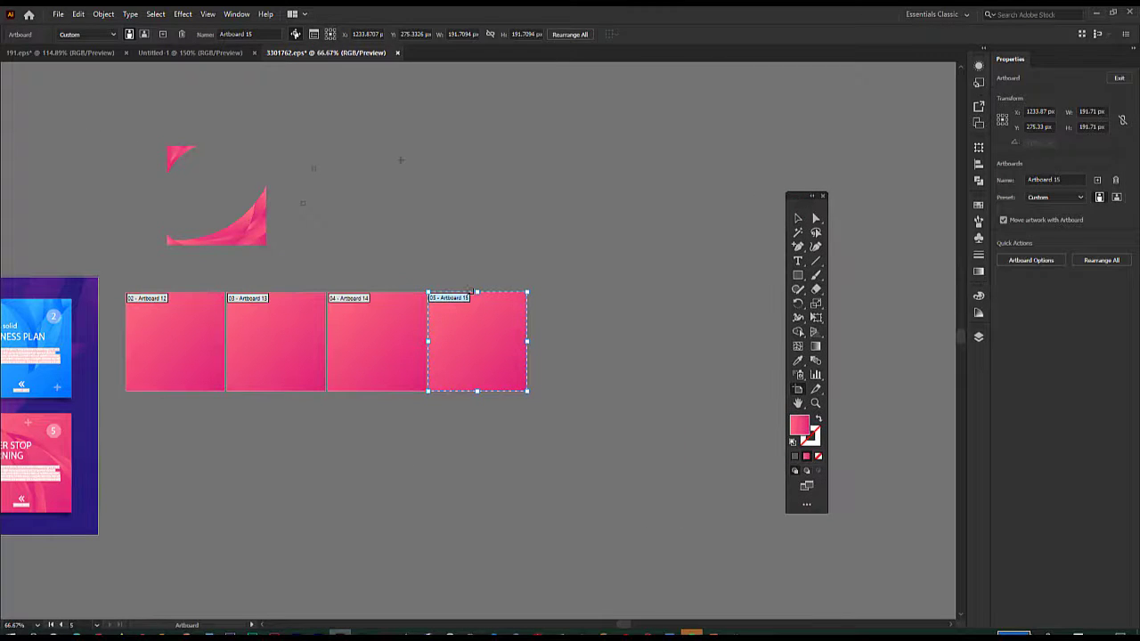
- Duplicate the fourth pink square to extend the row with a fifth adjoining square
left_click(798, 219)
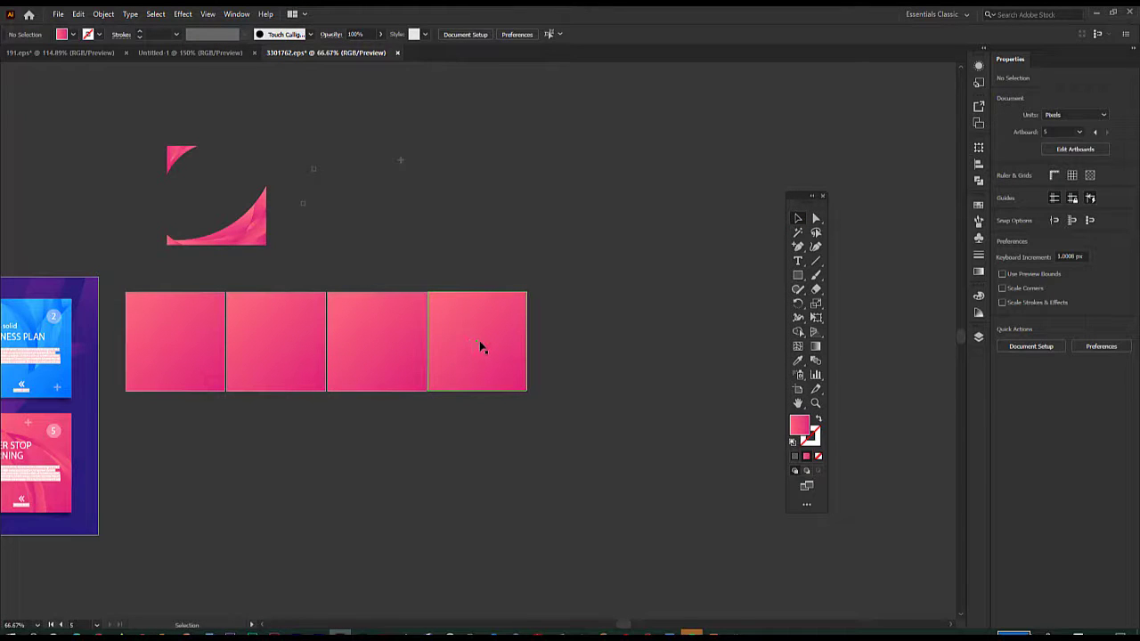
key("ctrl+plus")
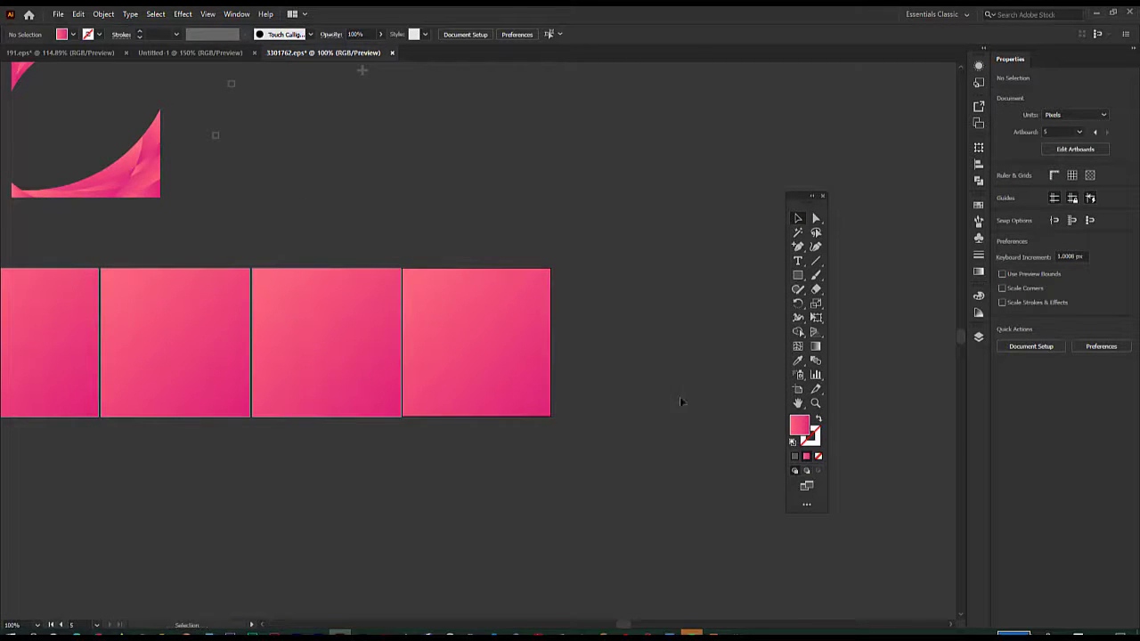
left_click(799, 392)
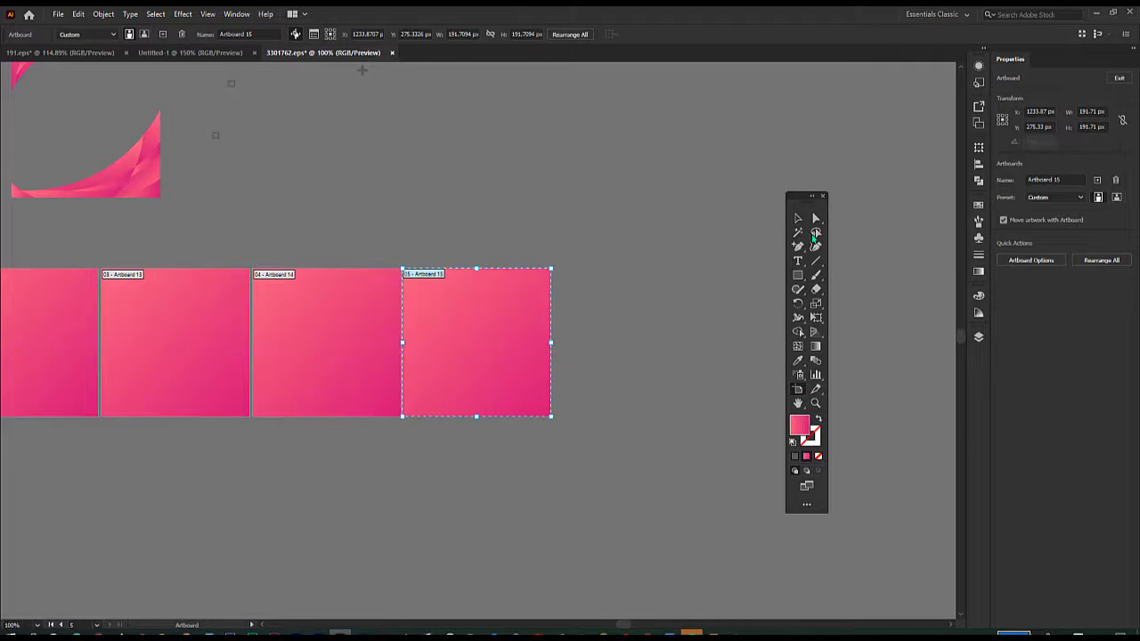
left_click(798, 219)
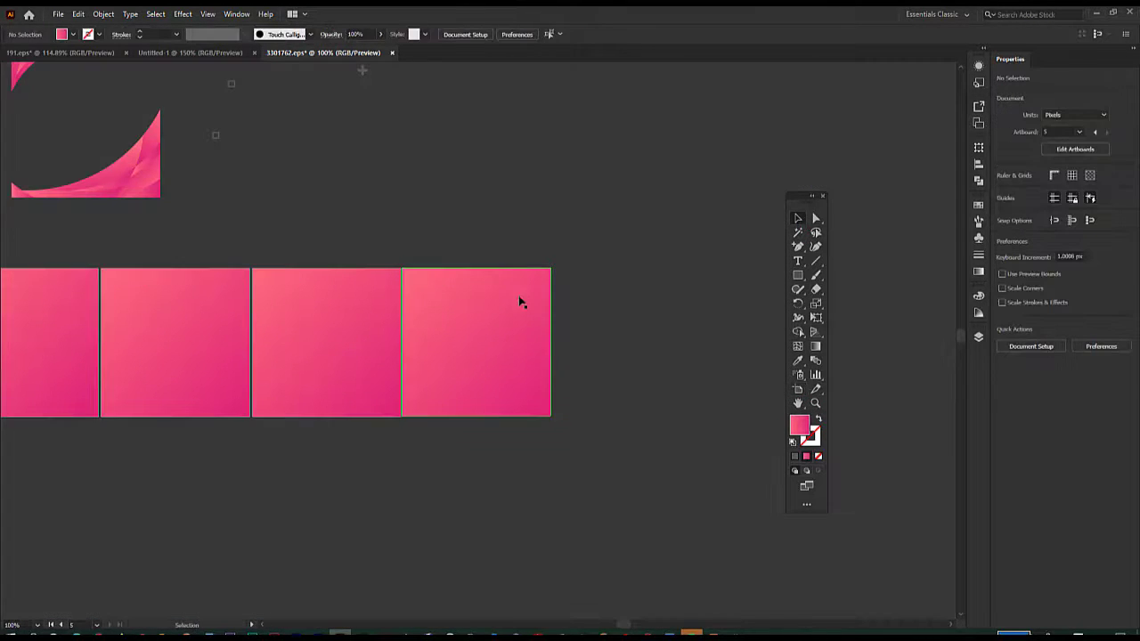
left_click(476, 345)
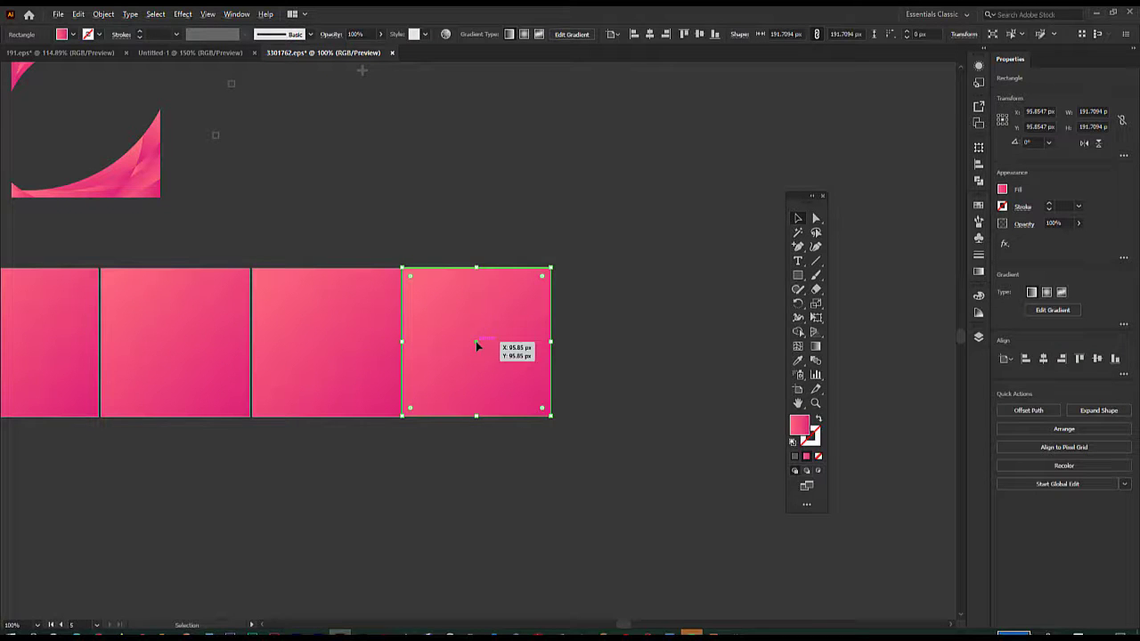
left_click_drag(475, 345, 627, 344)
left_click(715, 211)
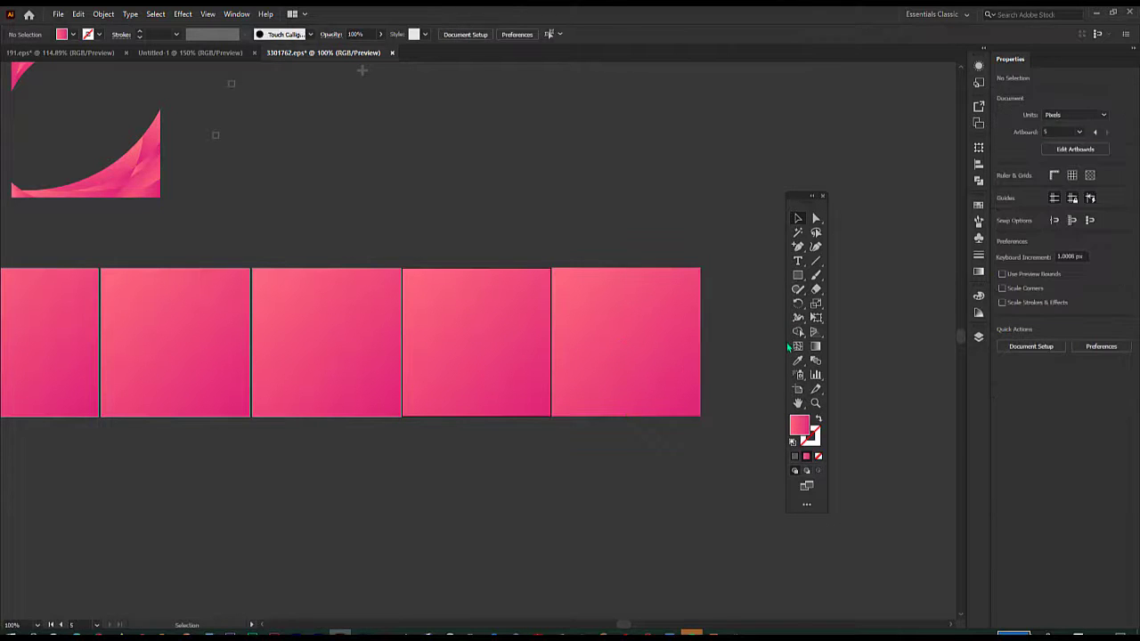
- Create an artboard fitted to the fifth pink square
left_click(798, 389)
left_click(621, 341)
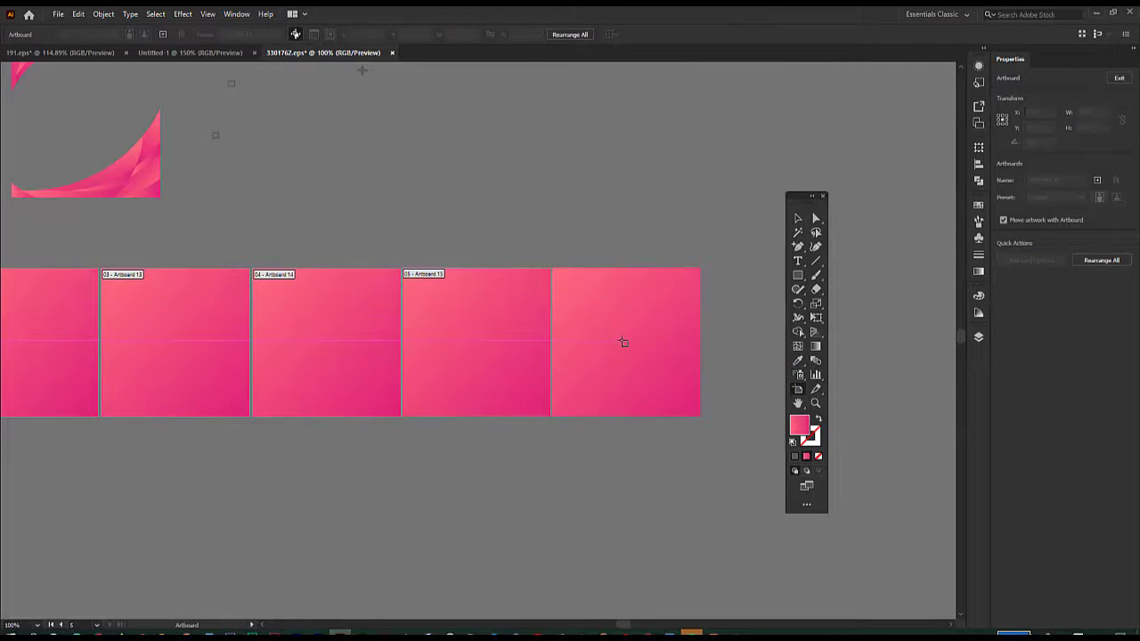
left_click(628, 349)
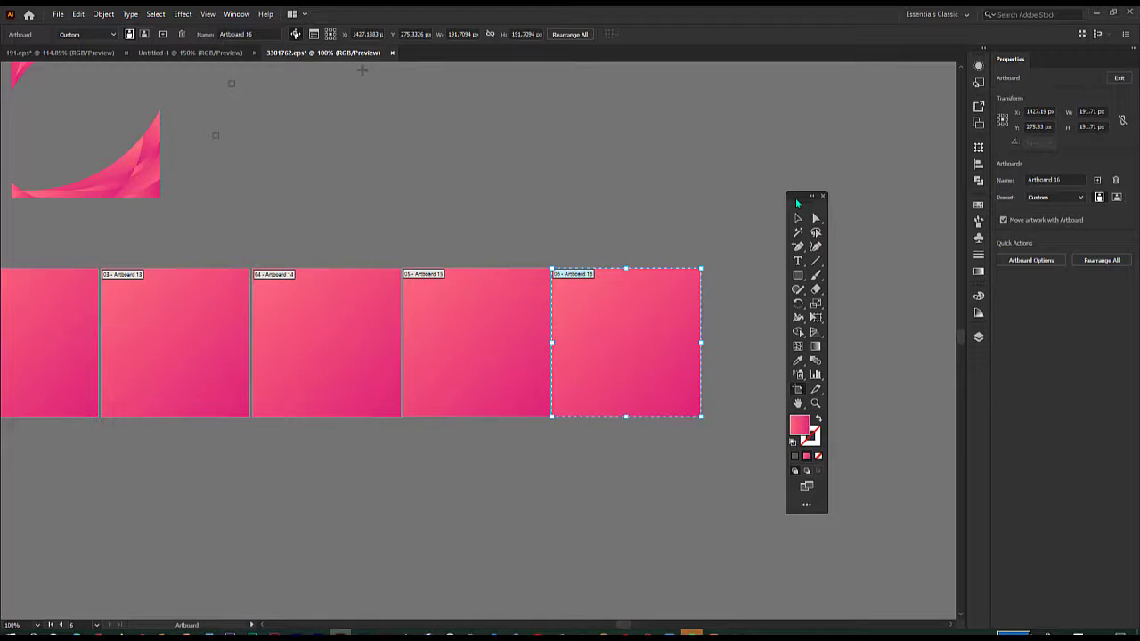
key("ctrl+minus")
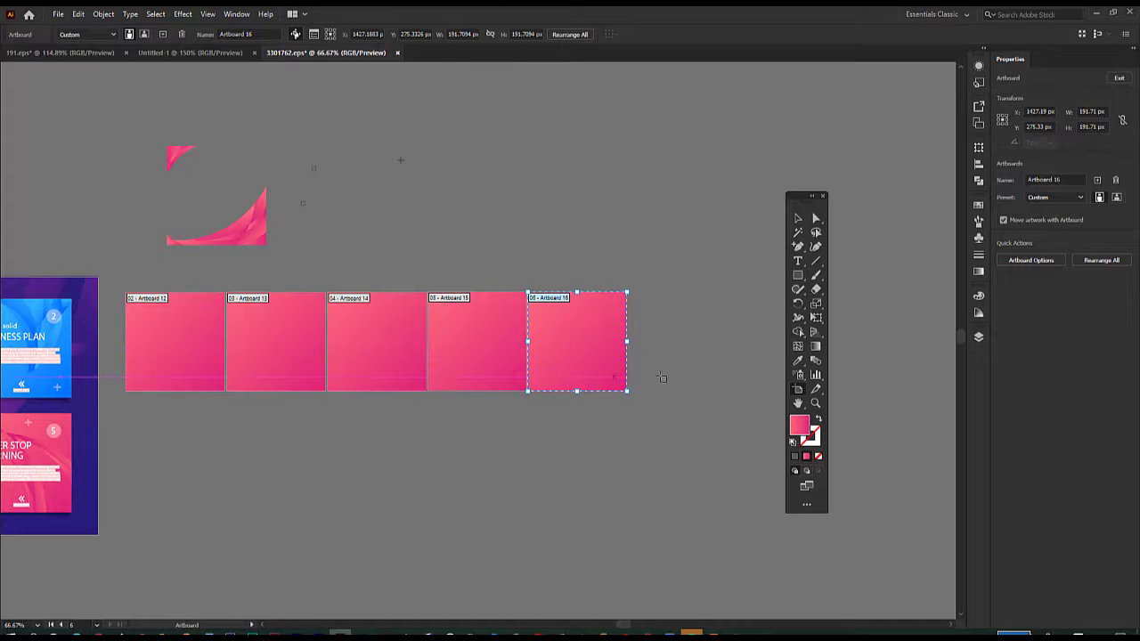
- Duplicate the fifth pink square as a sixth at the end of the row and create an artboard fitted to it
left_click(798, 218)
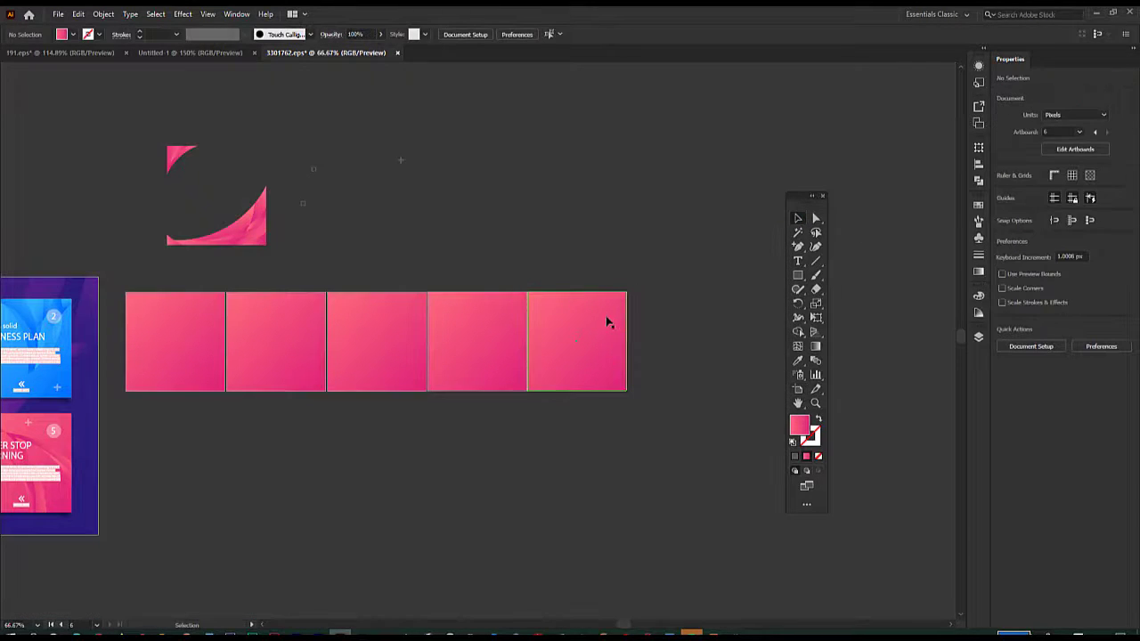
left_click_drag(577, 343, 679, 344)
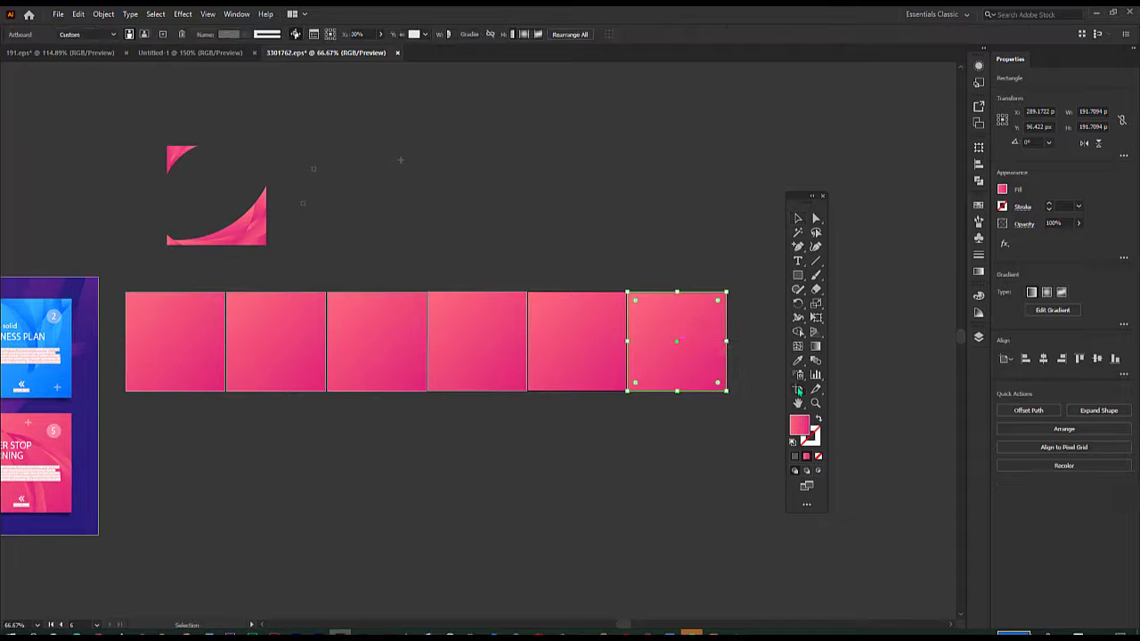
key("shift+o")
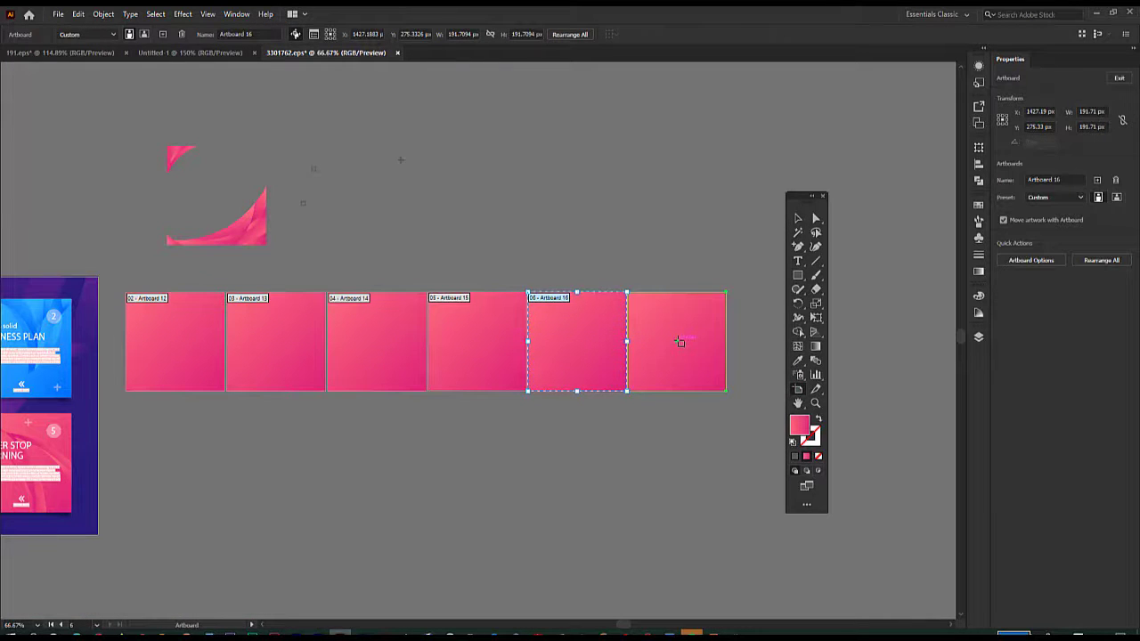
left_click(679, 341)
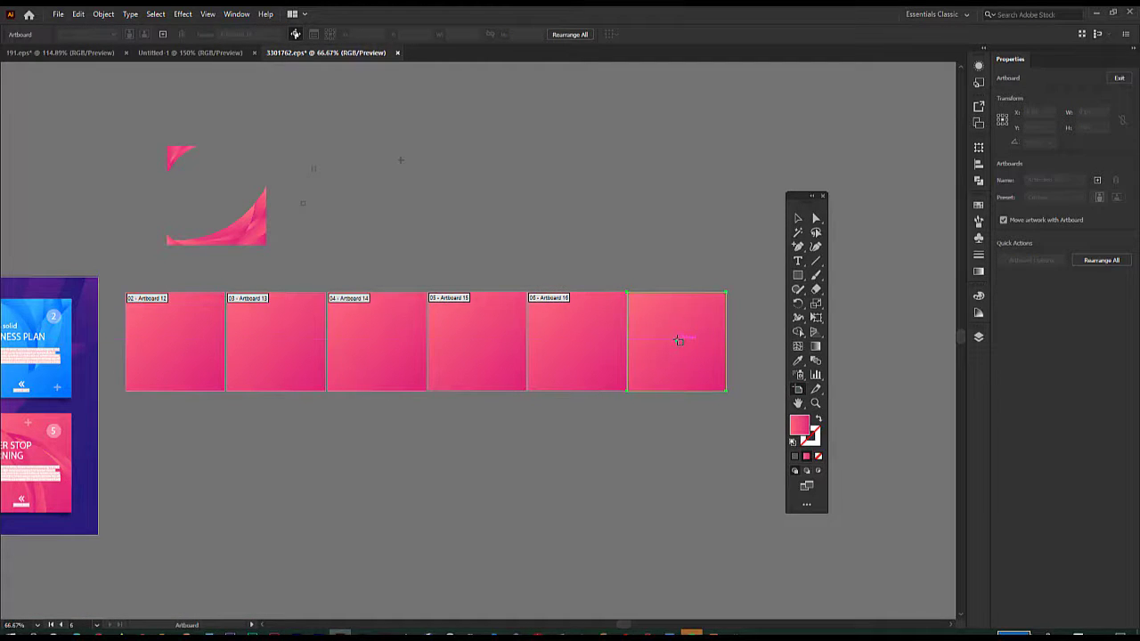
left_click(677, 341)
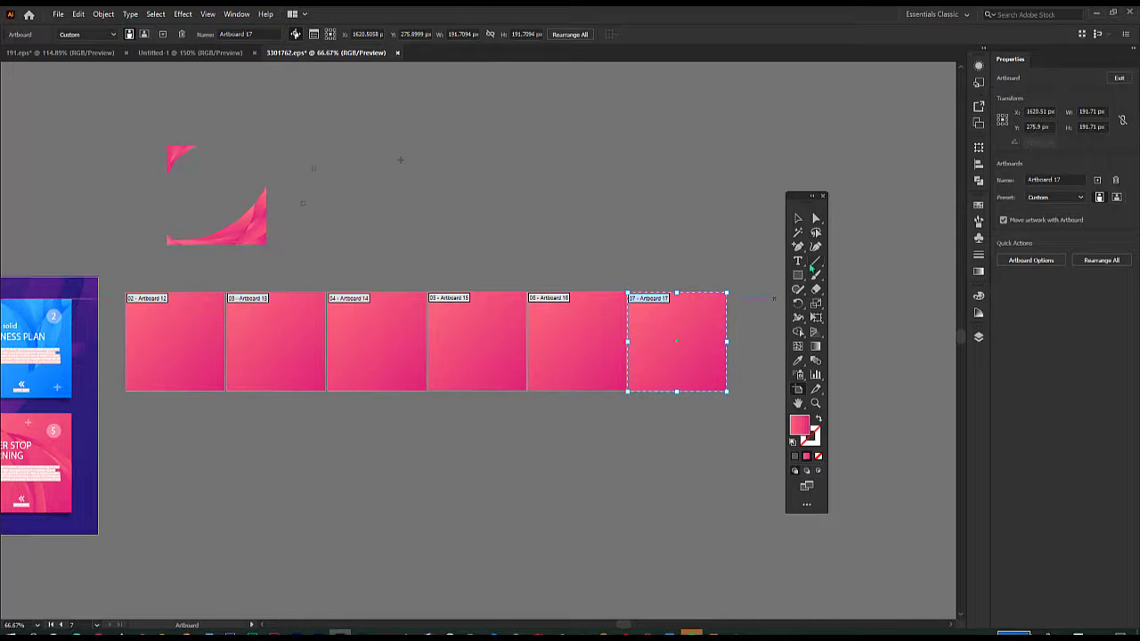
left_click(796, 220)
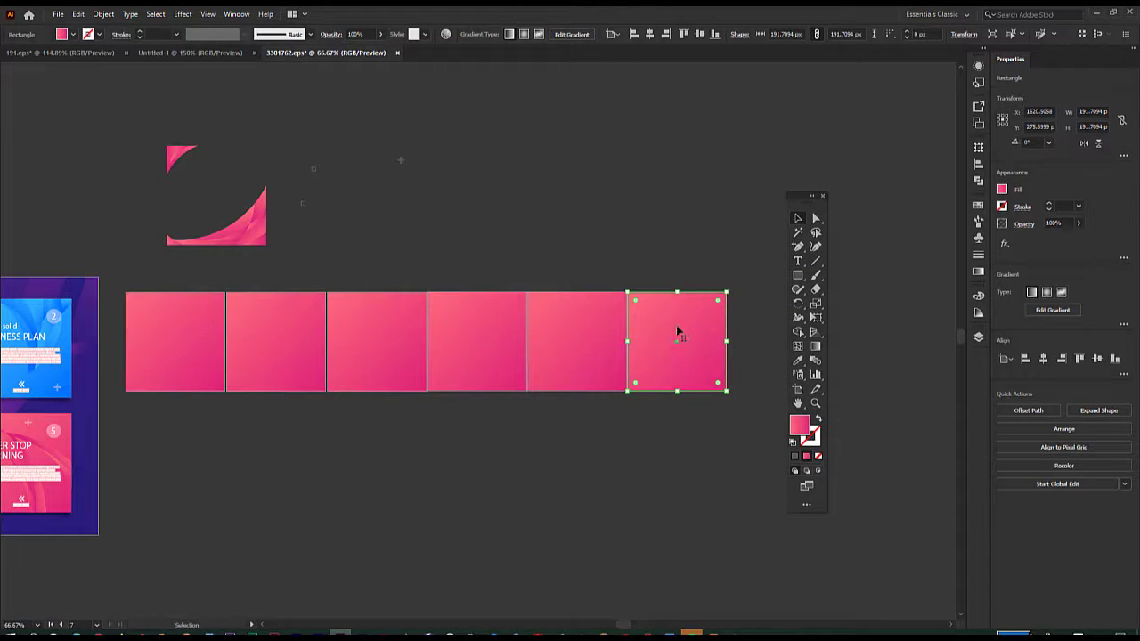
left_click(688, 271)
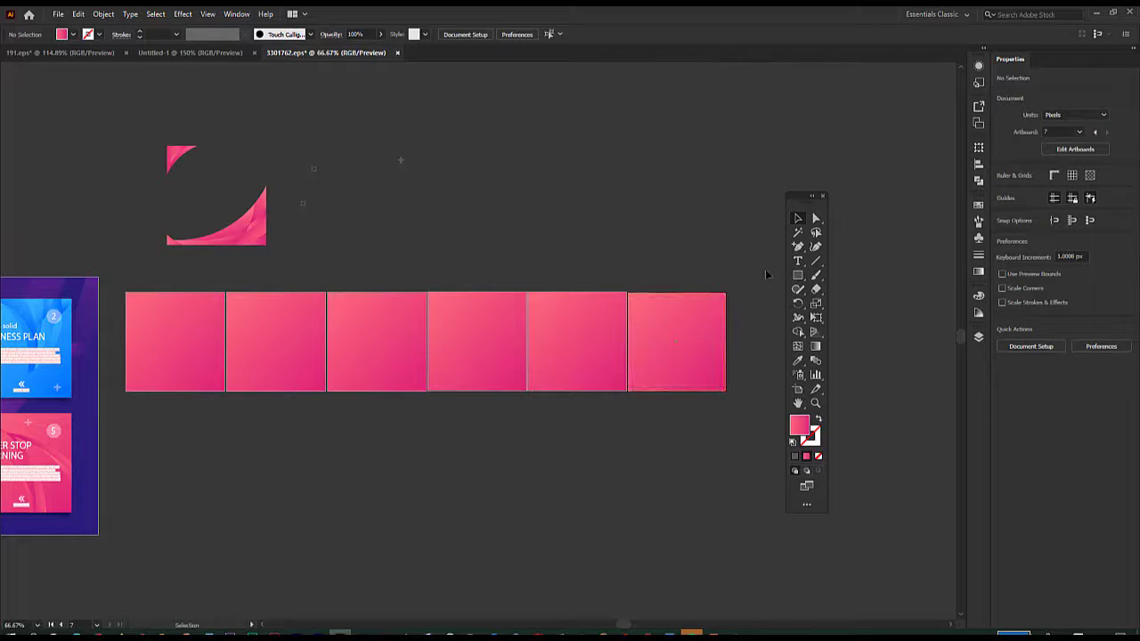
left_click(797, 275)
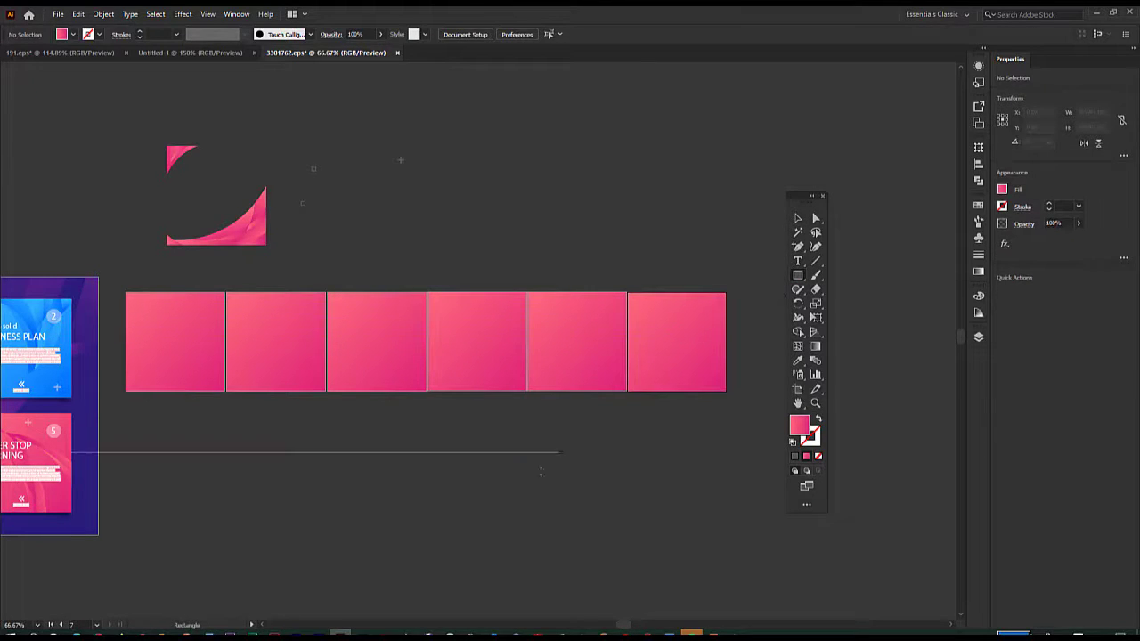
left_click(798, 218)
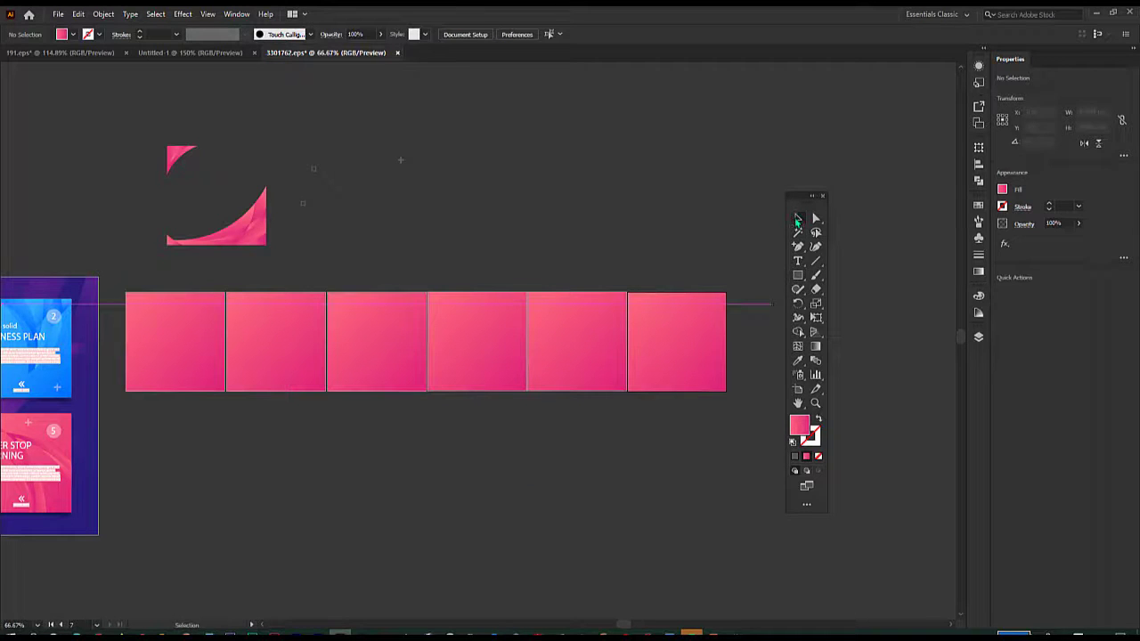
left_click(674, 323)
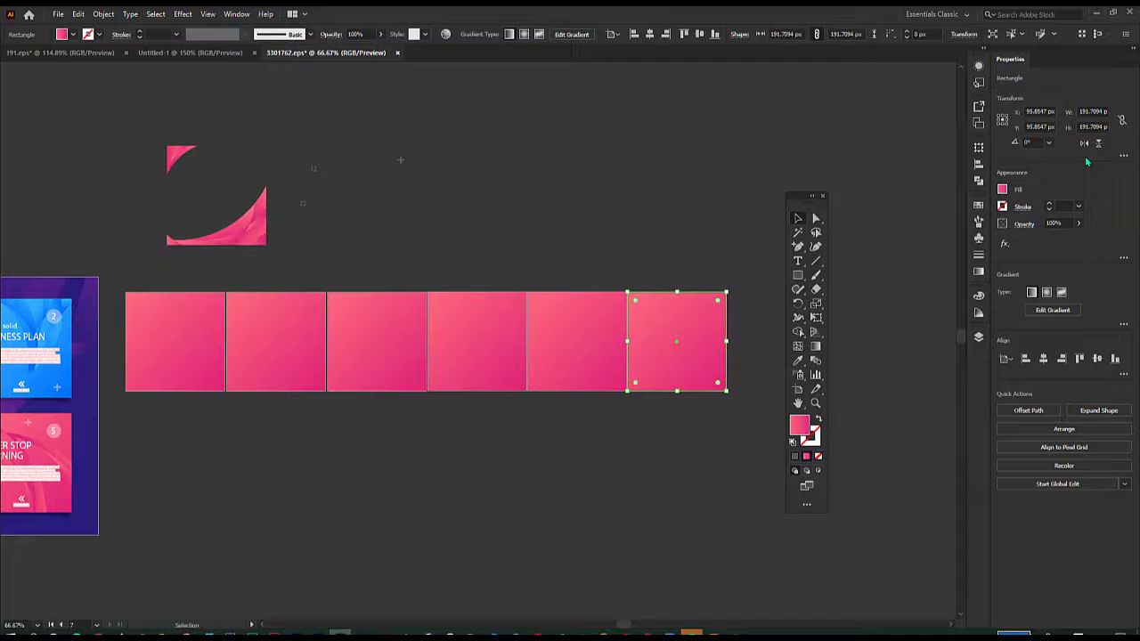
left_click(559, 233)
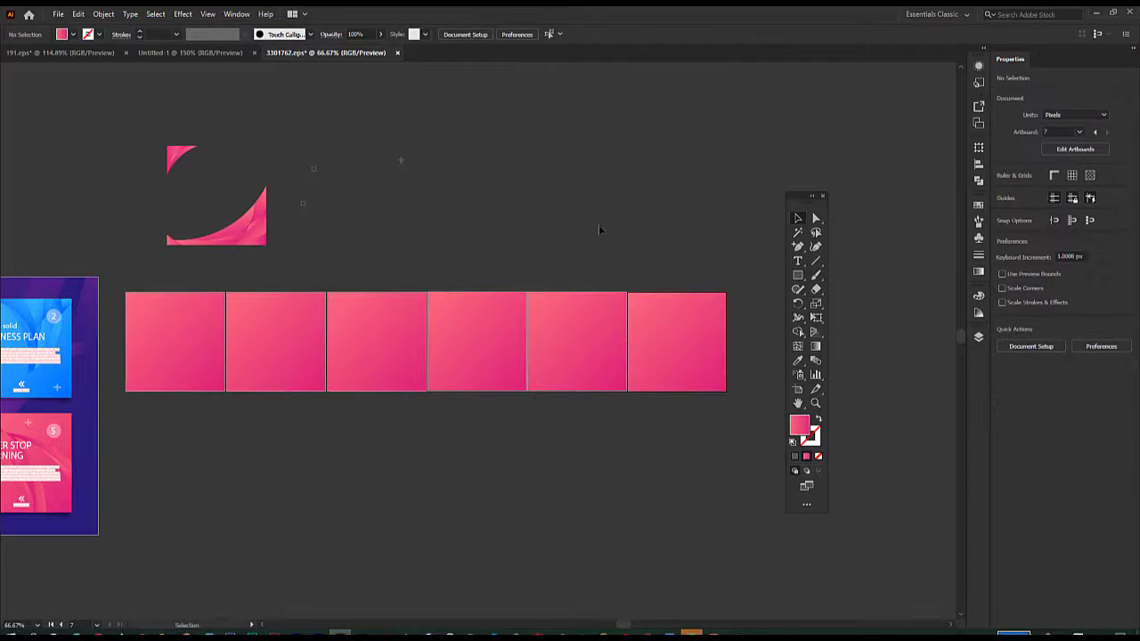
left_click(658, 313)
left_click(798, 389)
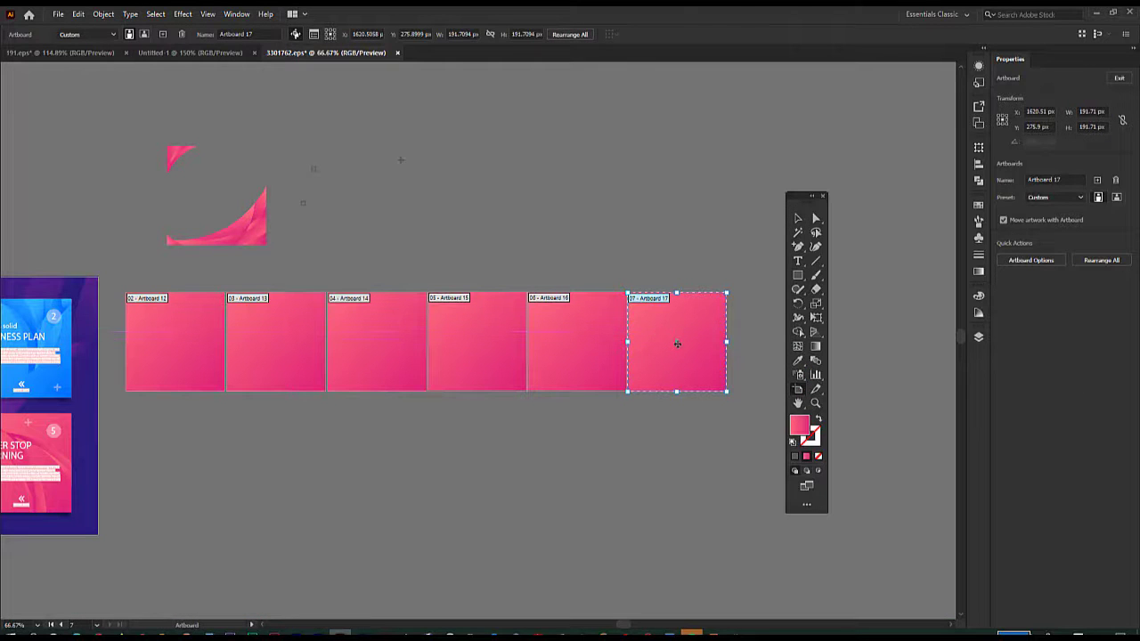
left_click(798, 219)
left_click(662, 236)
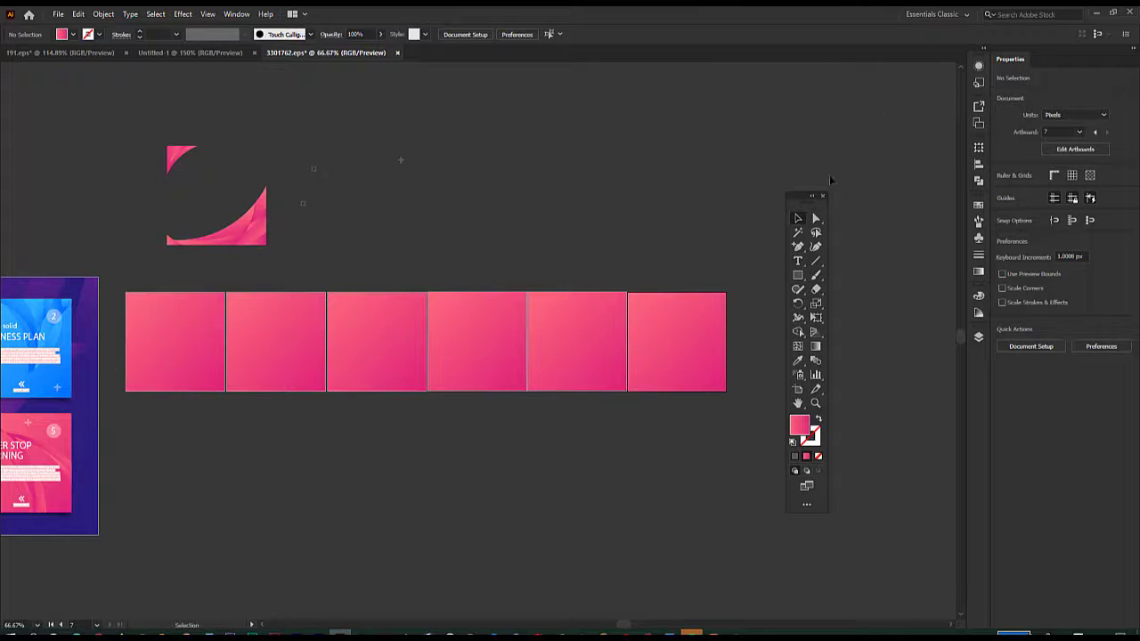
- Move the floating toolbox farther away from the end of the row of squares
left_click_drag(798, 201, 829, 172)
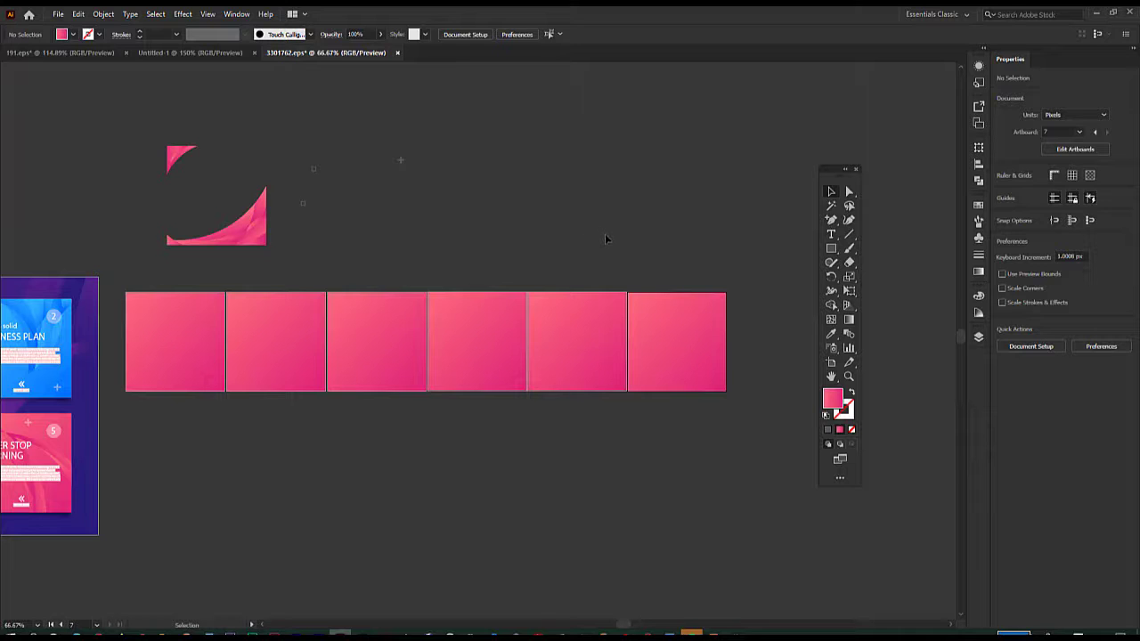
key("ctrl+z")
left_click(583, 234)
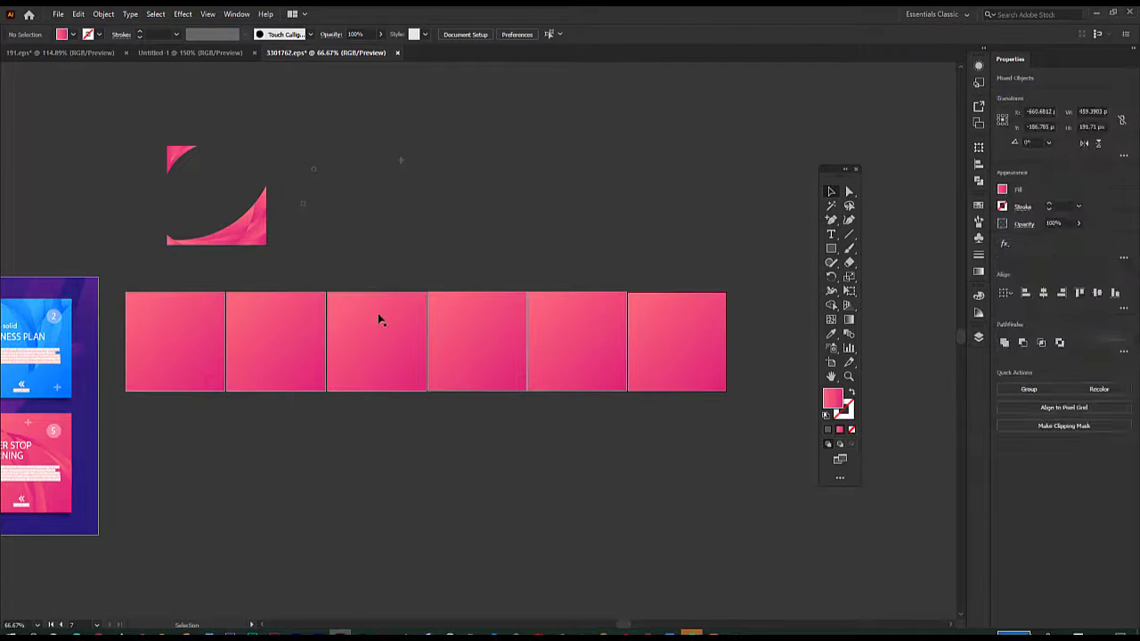
- Examine the fill colour options of the first pink square in the row, in both the swatches and the colour mixer
left_click(173, 345)
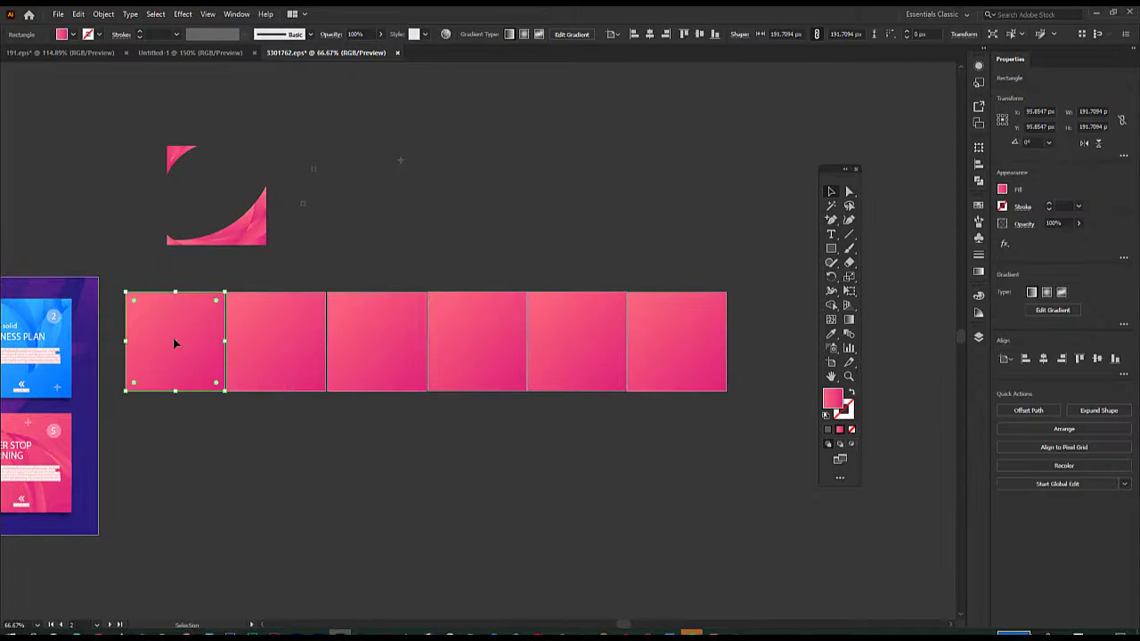
key("ctrl+=")
key("ctrl+=")
key("ctrl+=")
key("ctrl+=")
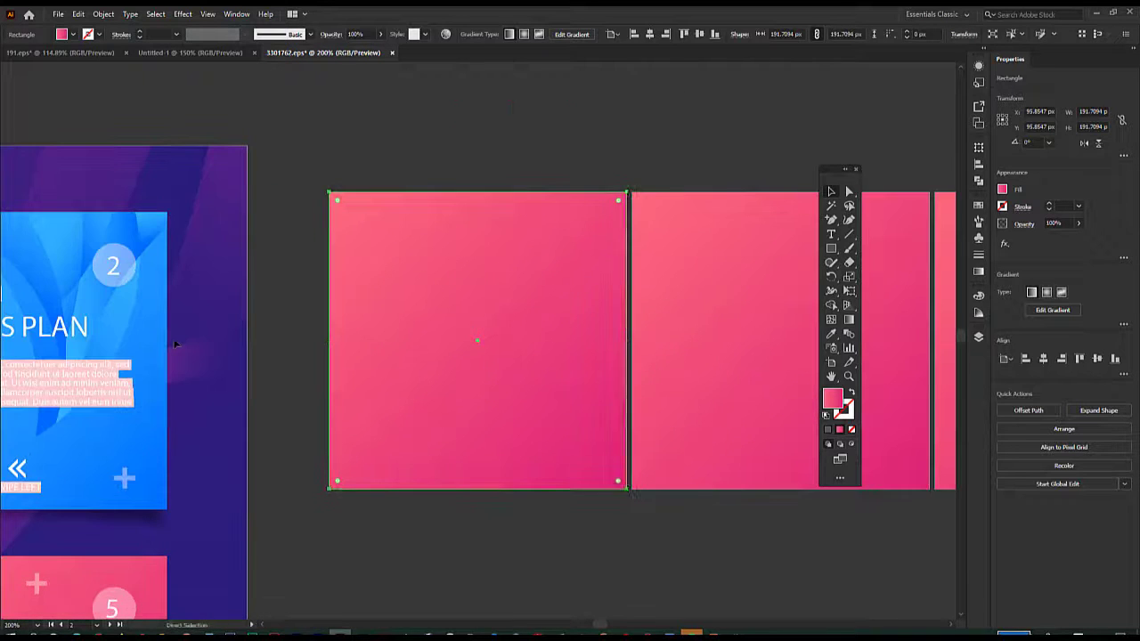
key("ctrl+minus")
left_click(325, 150)
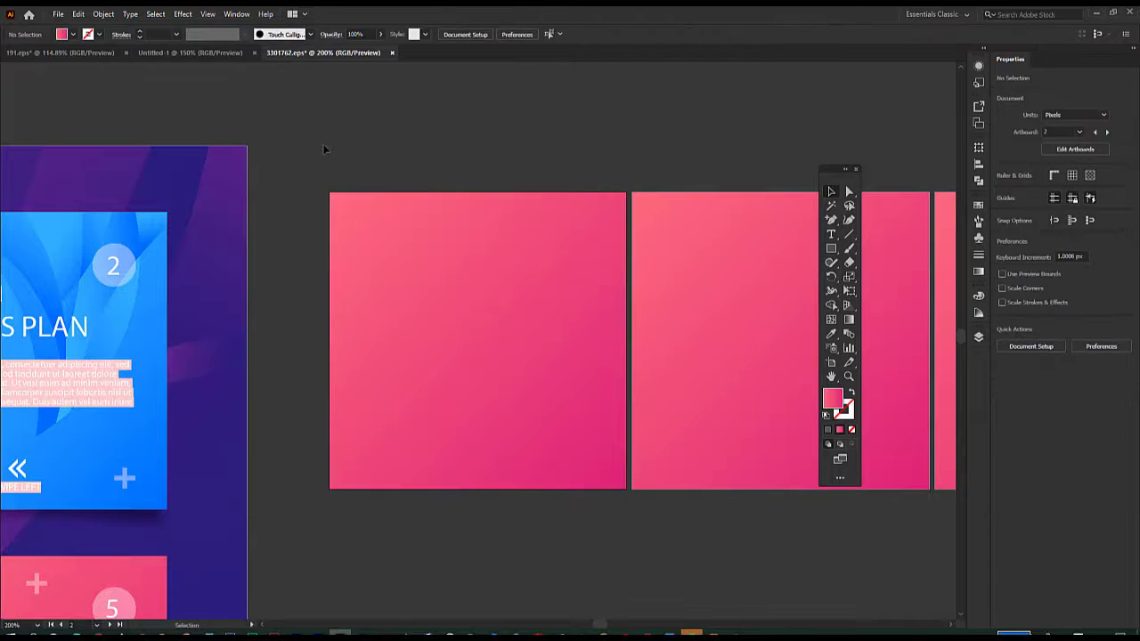
left_click(433, 310)
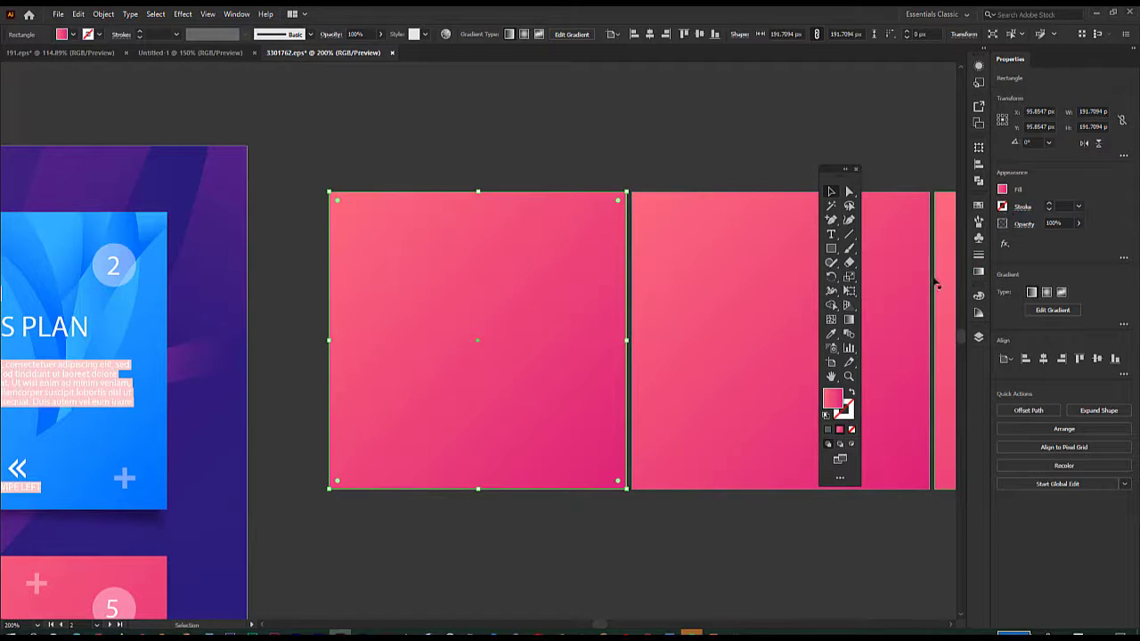
left_click(1003, 190)
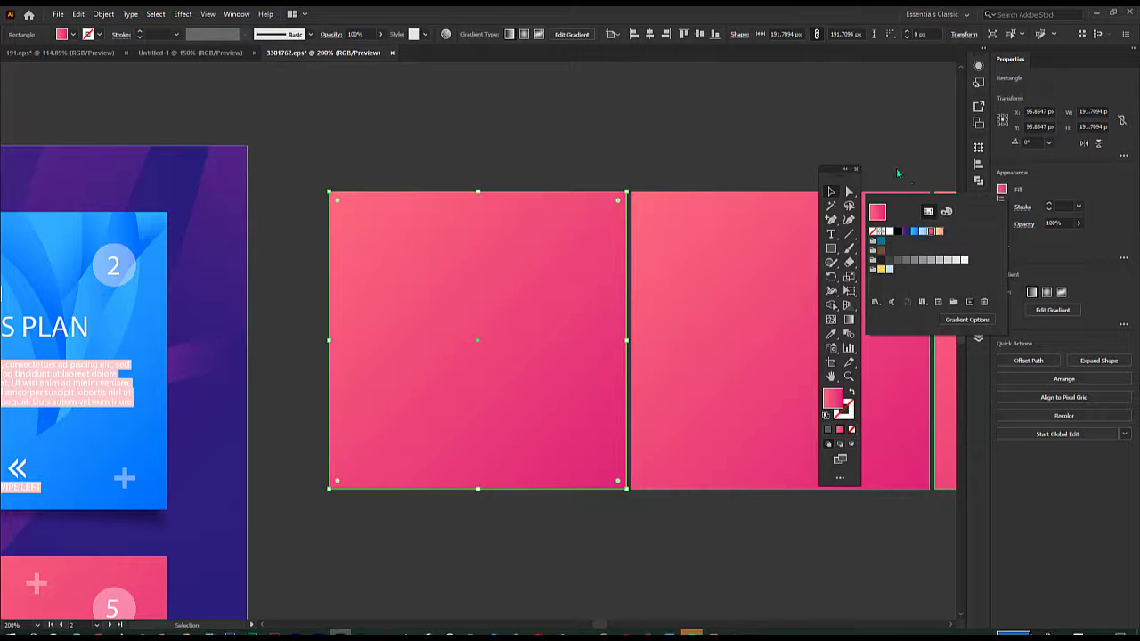
left_click(945, 212)
left_click(928, 211)
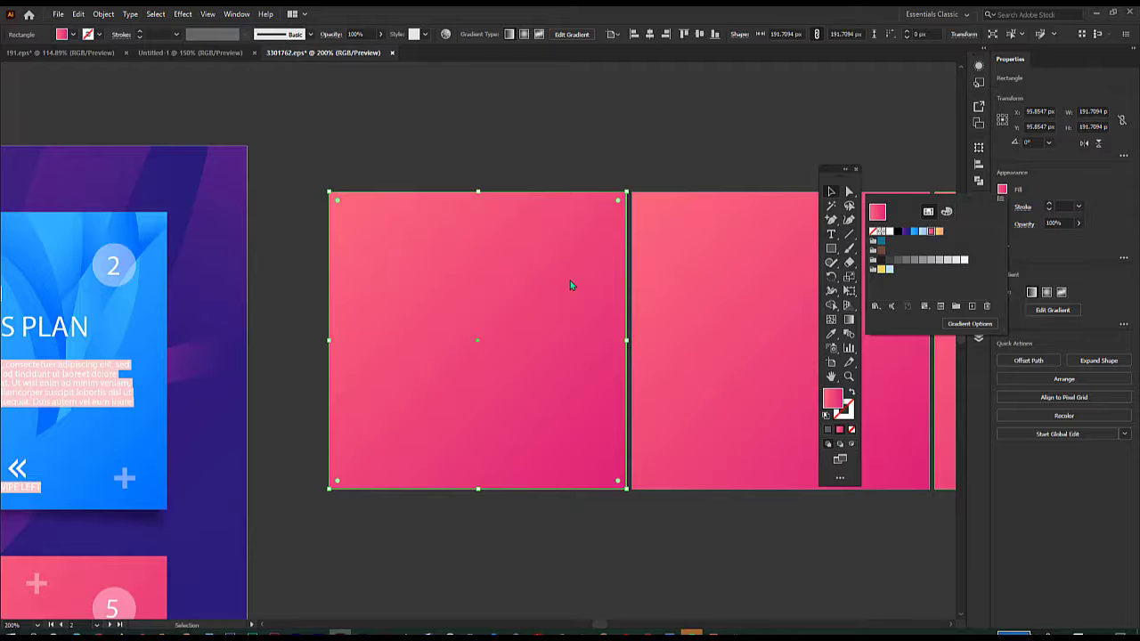
left_click(566, 147)
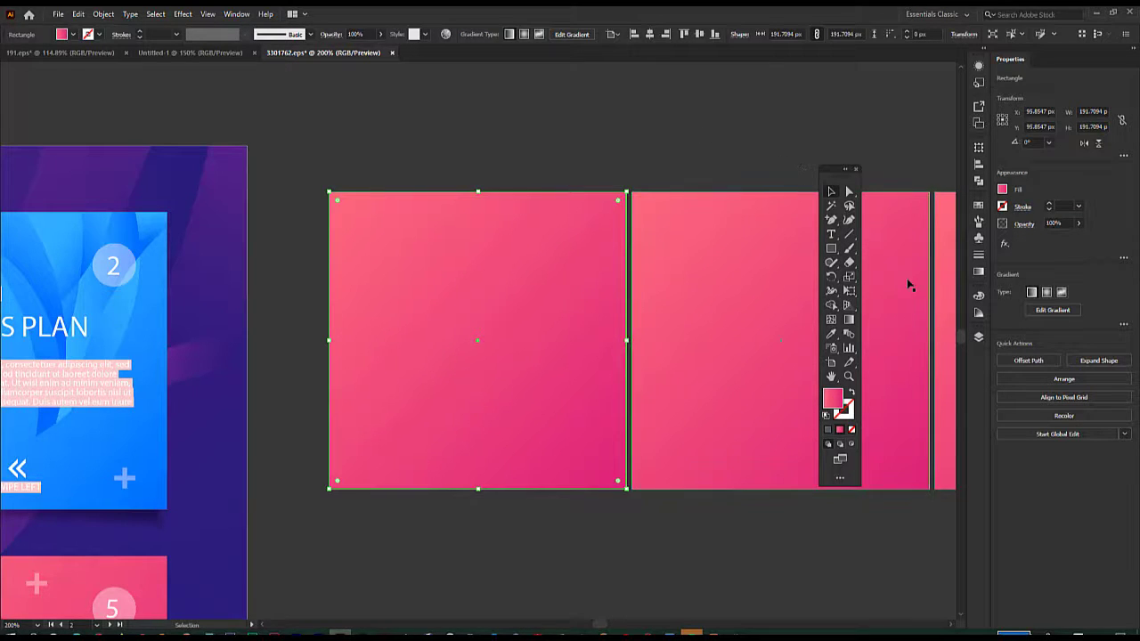
- Deselect the first pink square and reposition the floating toolbox over the second square
left_click_drag(830, 174, 710, 191)
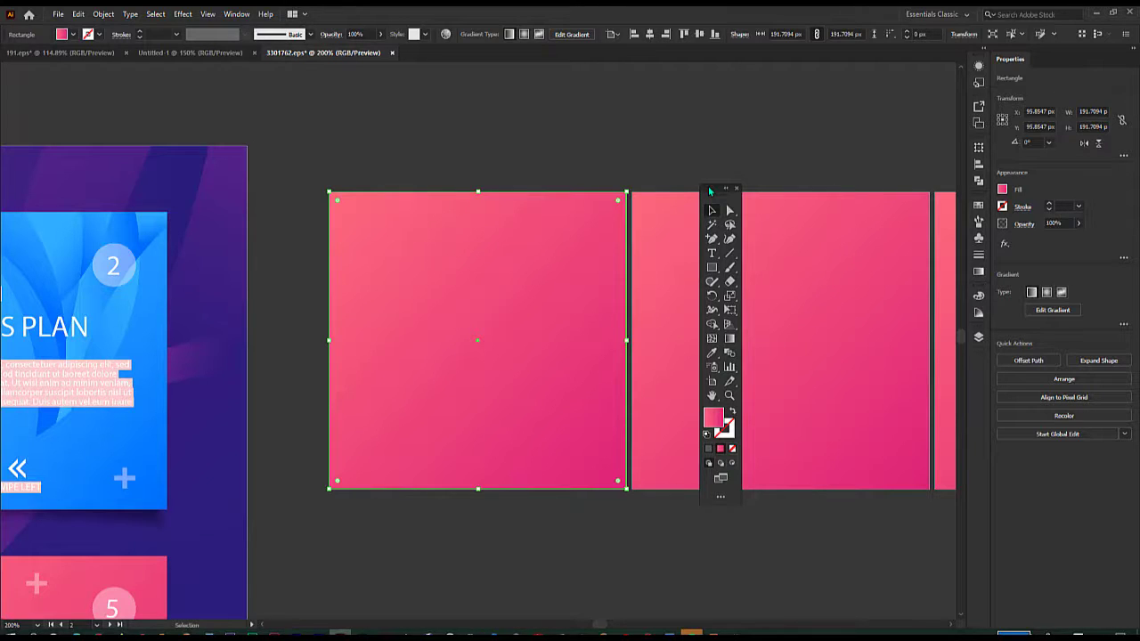
left_click_drag(710, 191, 679, 208)
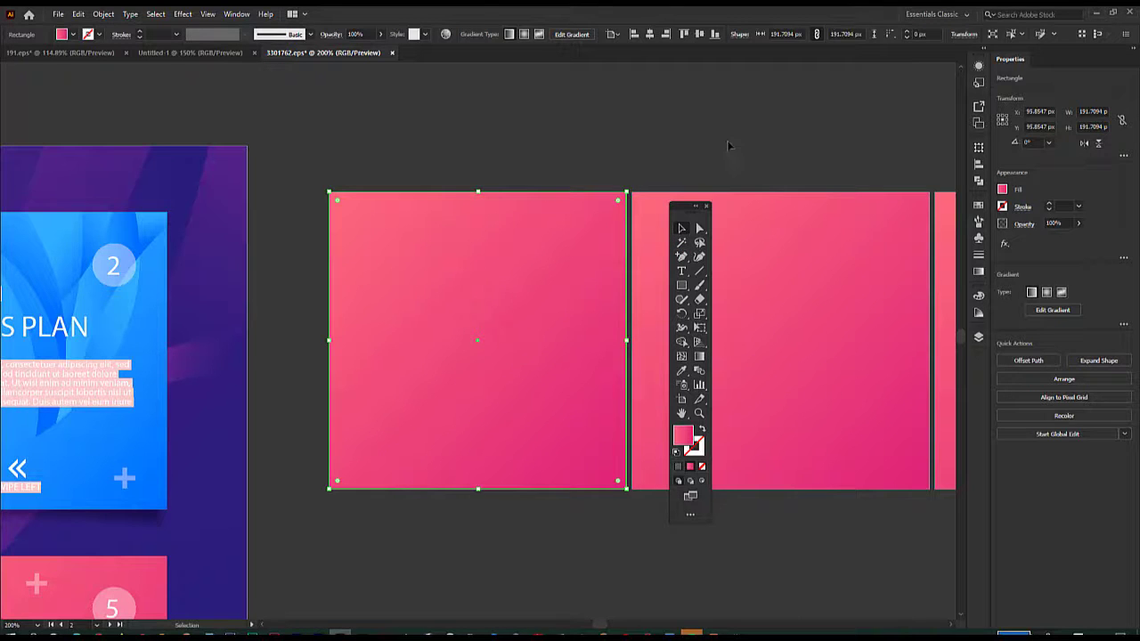
left_click(697, 189)
left_click_drag(687, 204, 719, 157)
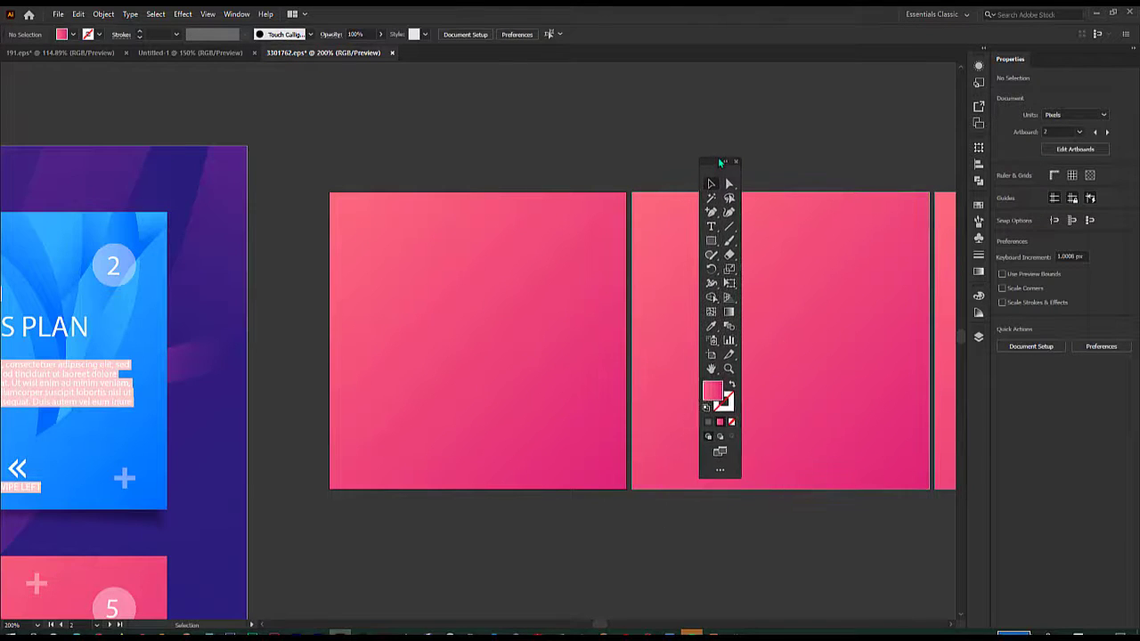
left_click_drag(715, 164, 709, 208)
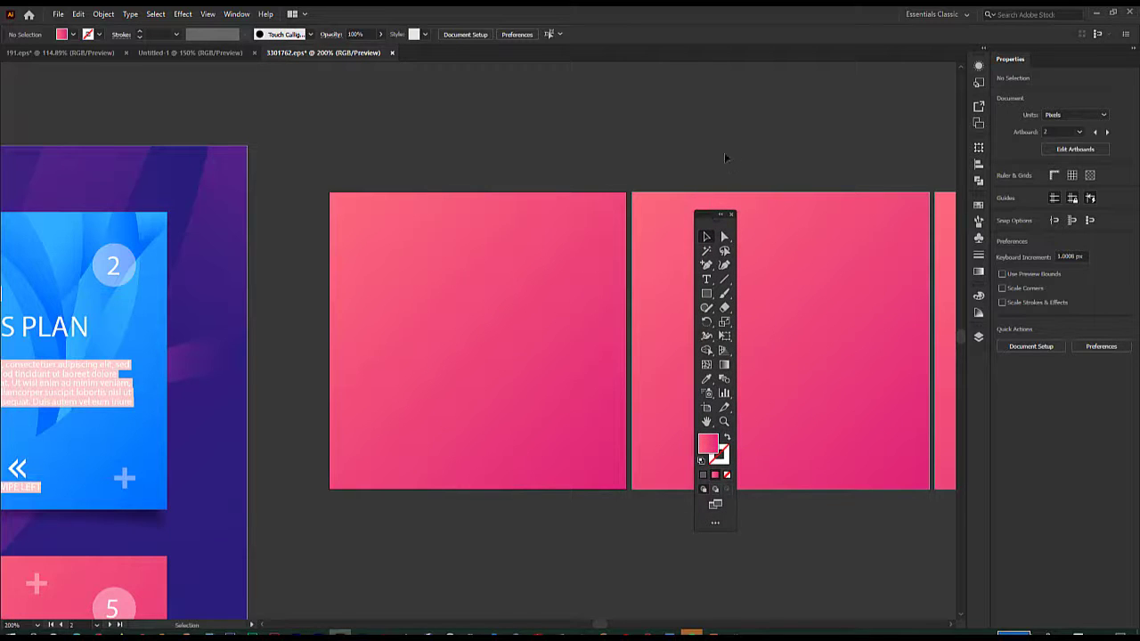
- Add the text "SOCIAL MEDIA" near the upper-left corner of the first pink square and set its font style to Bold
left_click(706, 280)
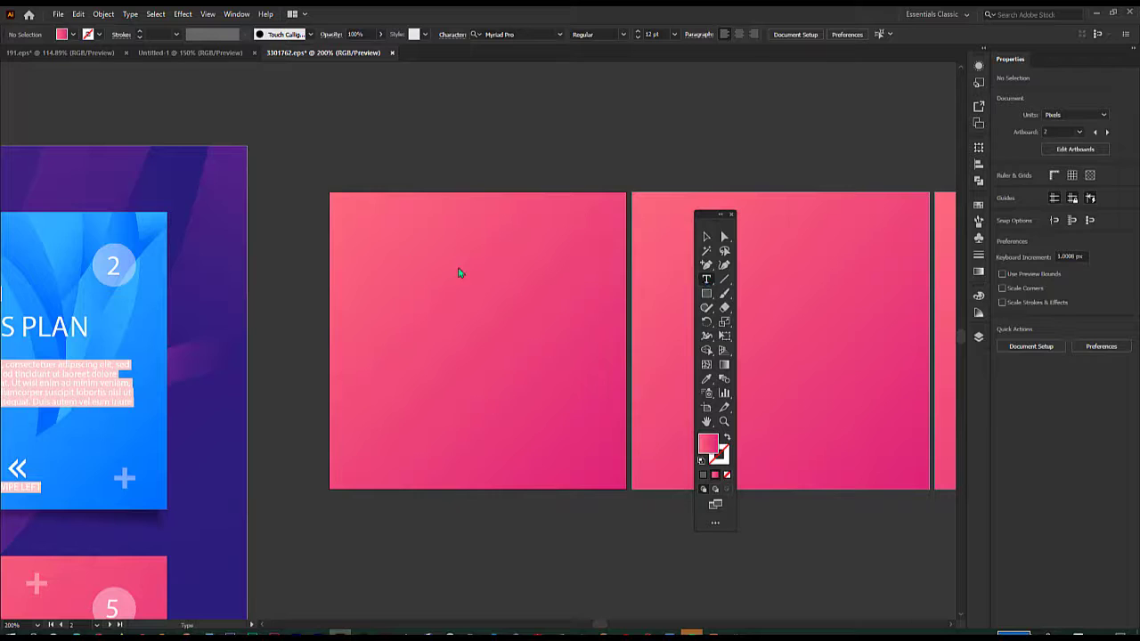
left_click(356, 236)
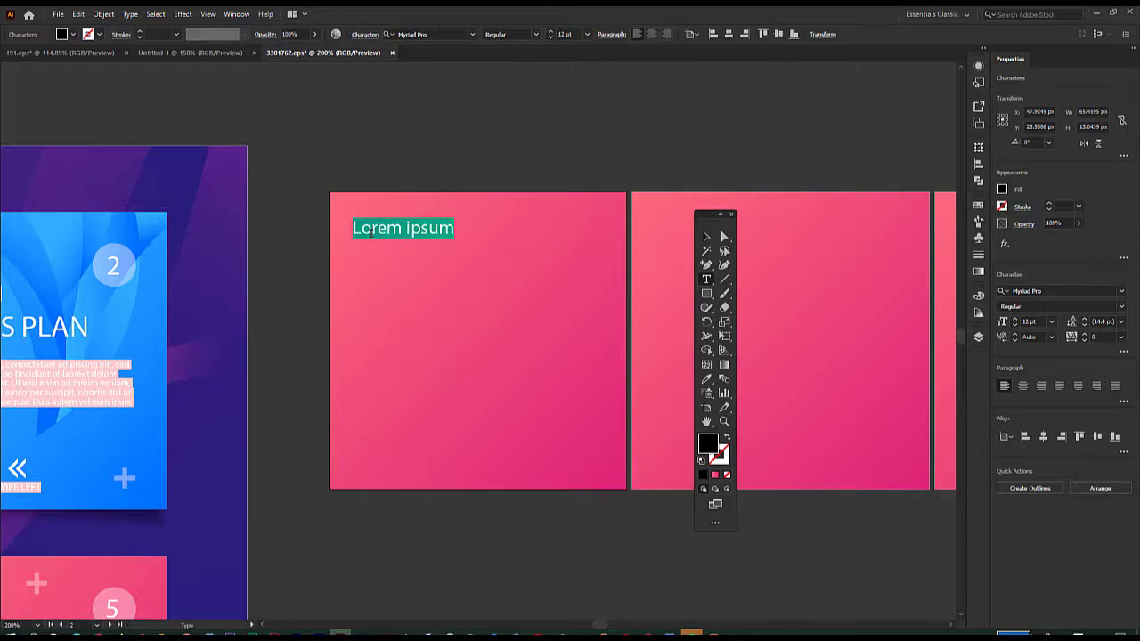
type("SOCIAL")
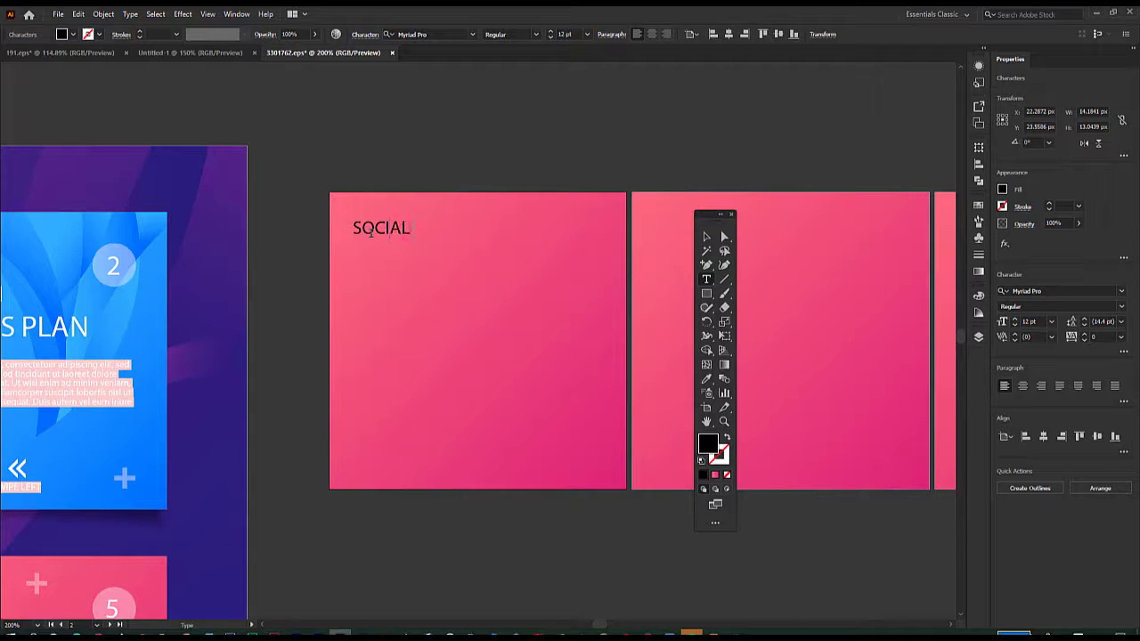
type(" MEDIA")
key("ctrl+a")
left_click(709, 237)
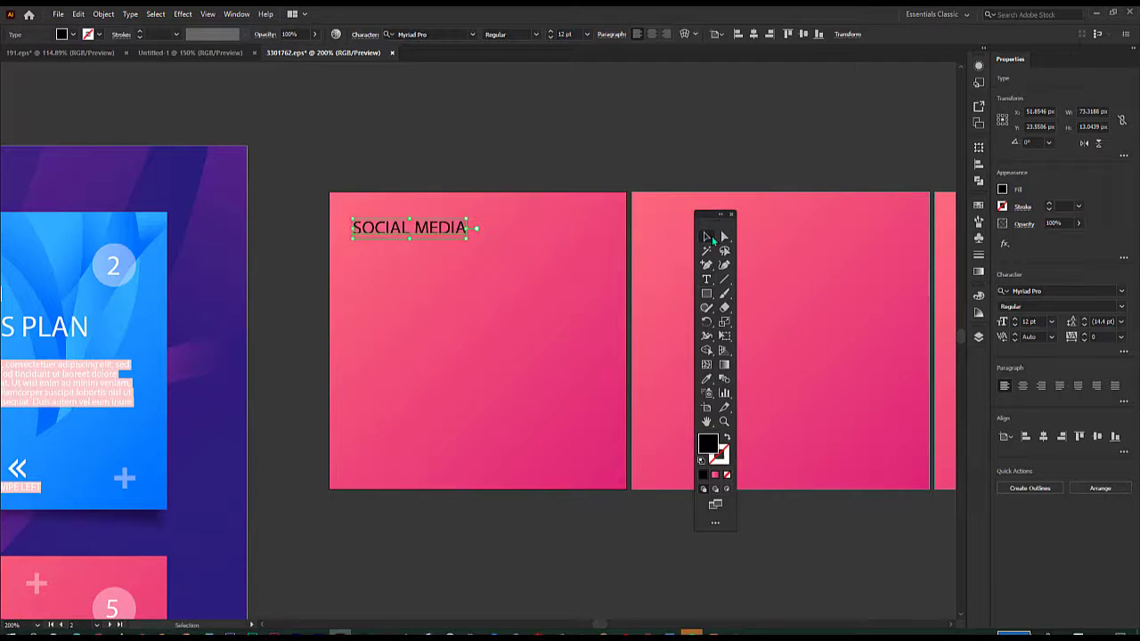
left_click(1121, 306)
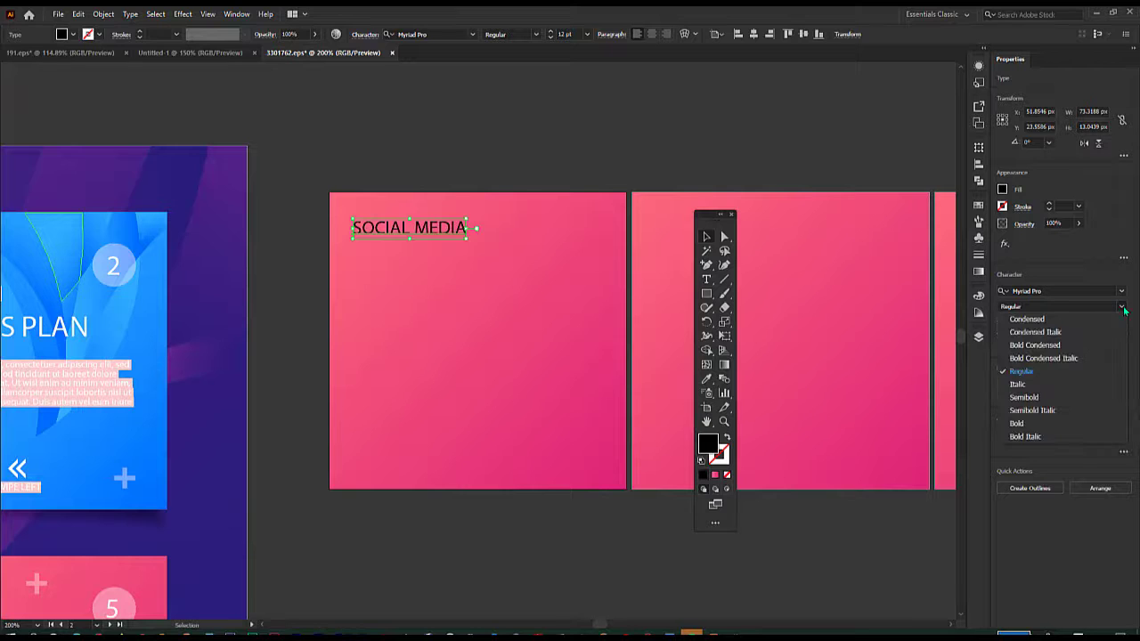
left_click(1032, 421)
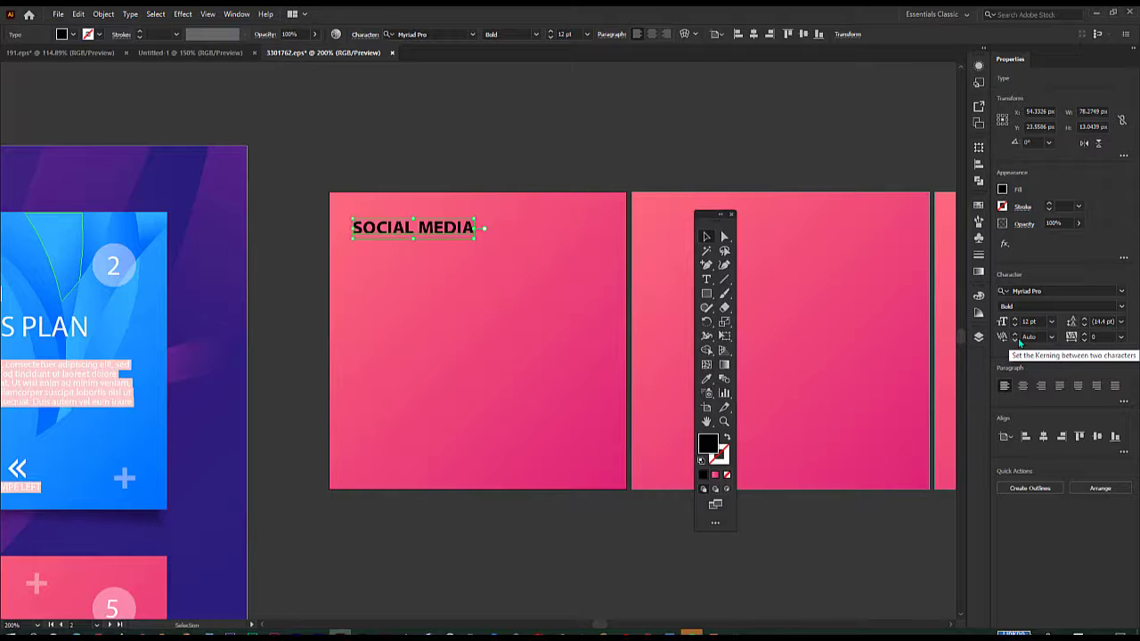
- Try tracking values of 100, 10 and -5 on the SOCIAL MEDIA text
left_click(1085, 334)
type("100")
key("Return")
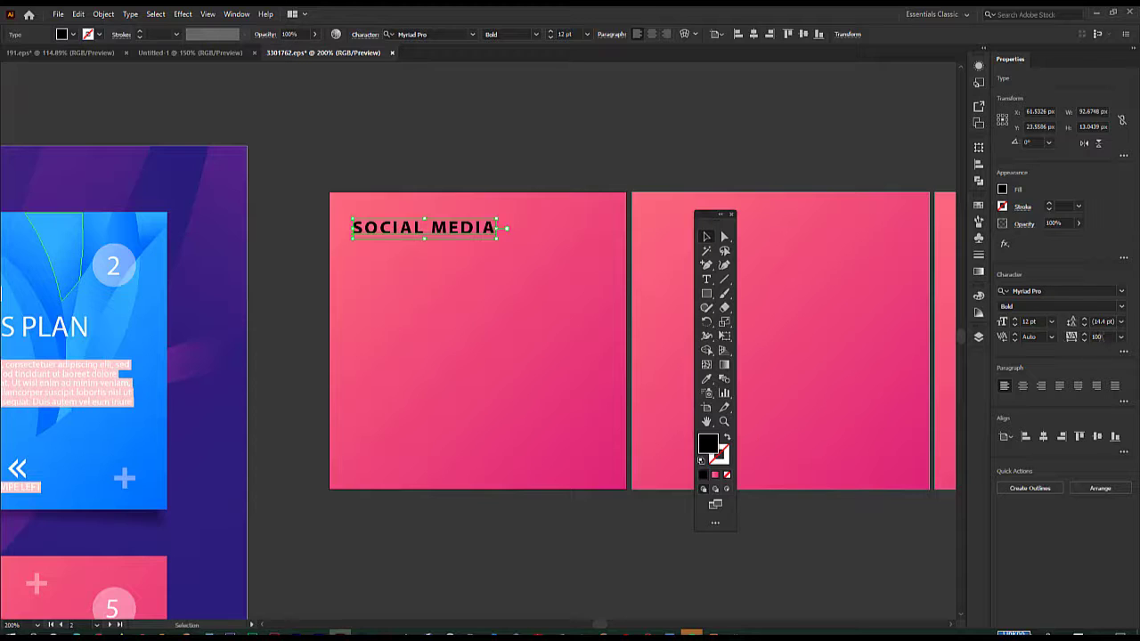
left_click(1101, 336)
key("BackSpace")
key("BackSpace")
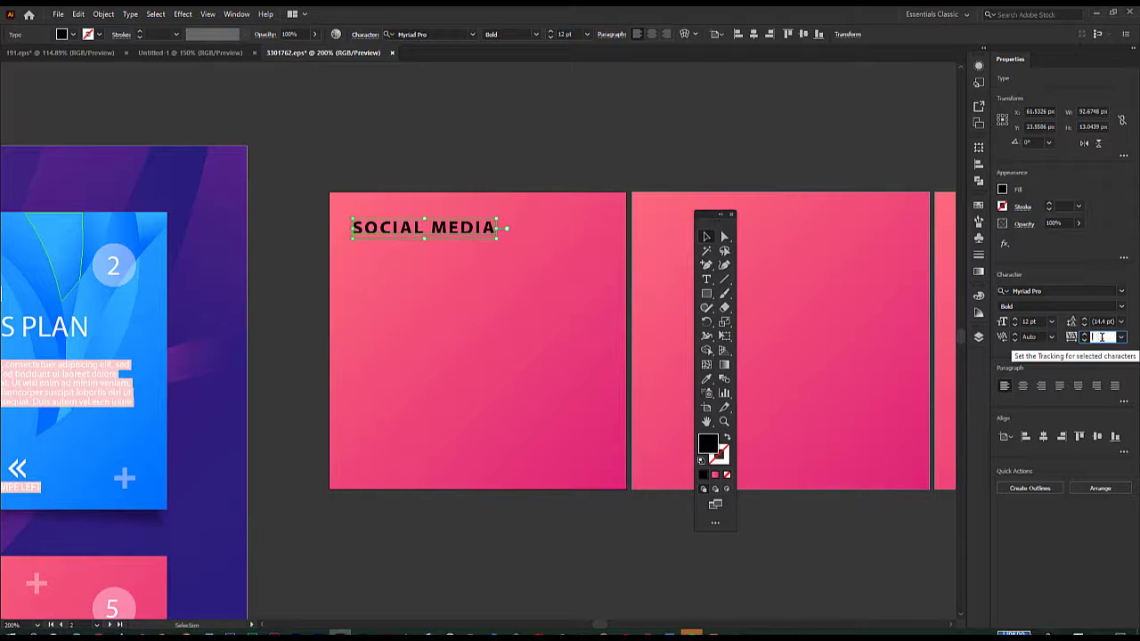
type("10")
key("Return")
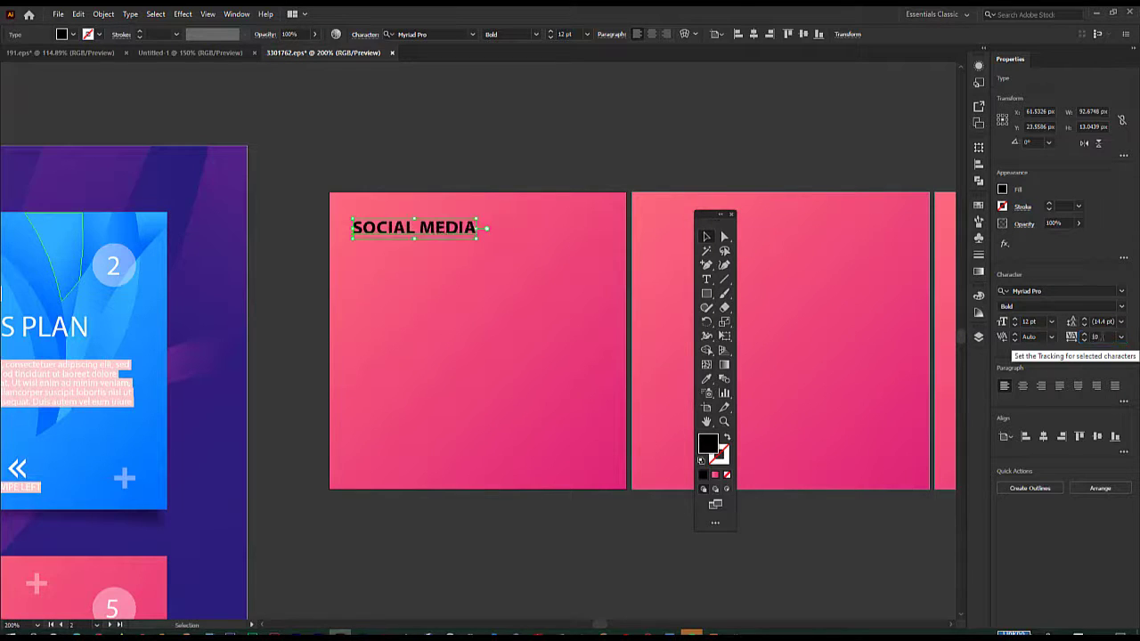
left_click(1072, 339)
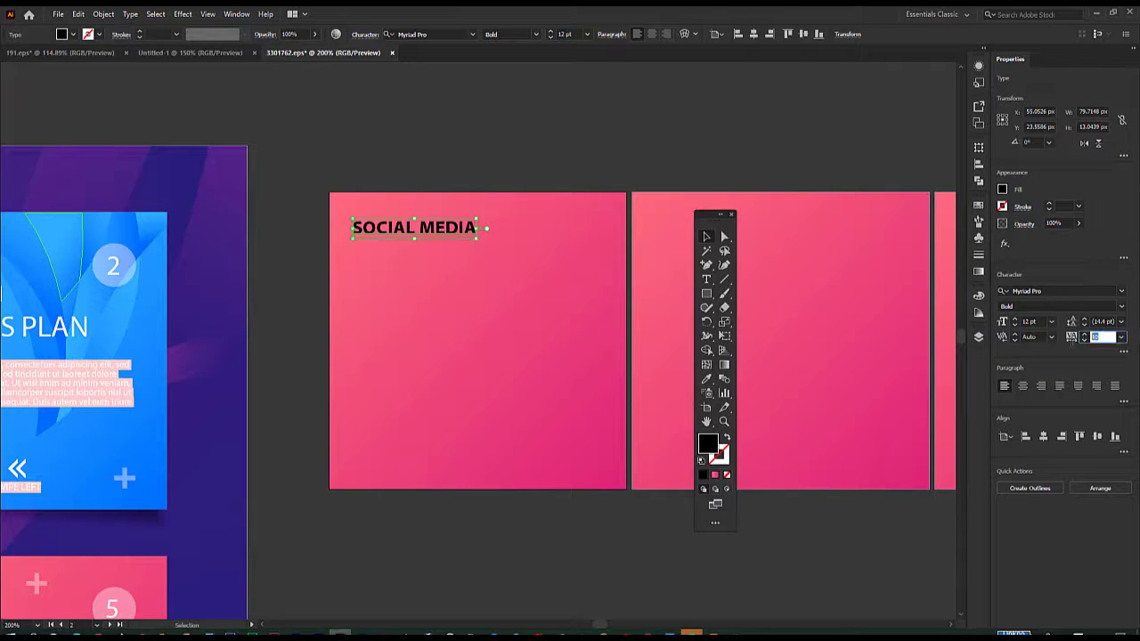
key("BackSpace")
type("-5")
key("Return")
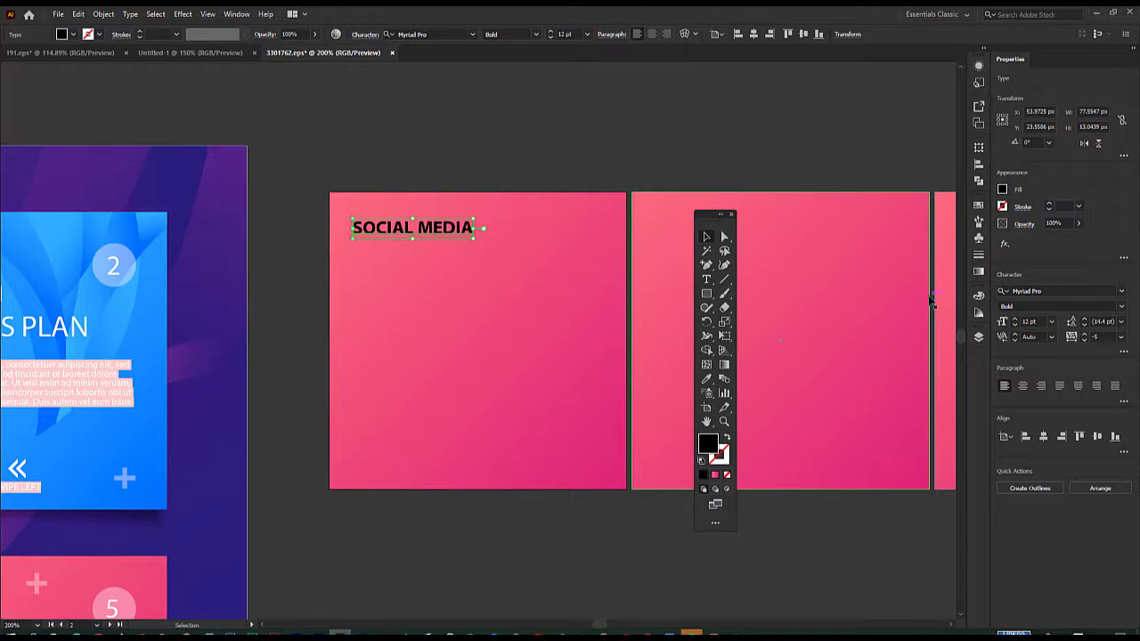
- Set the tracking of the SOCIAL MEDIA text to -10 and deselect it
left_click(1101, 335)
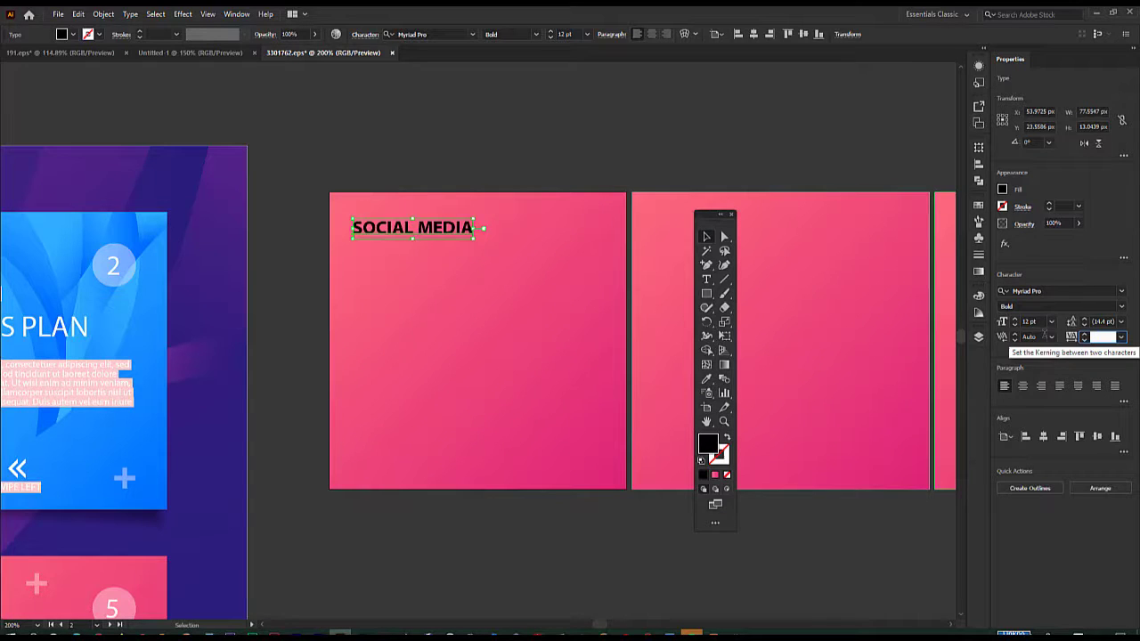
type("-5")
key("Return")
type("-10")
key("Return")
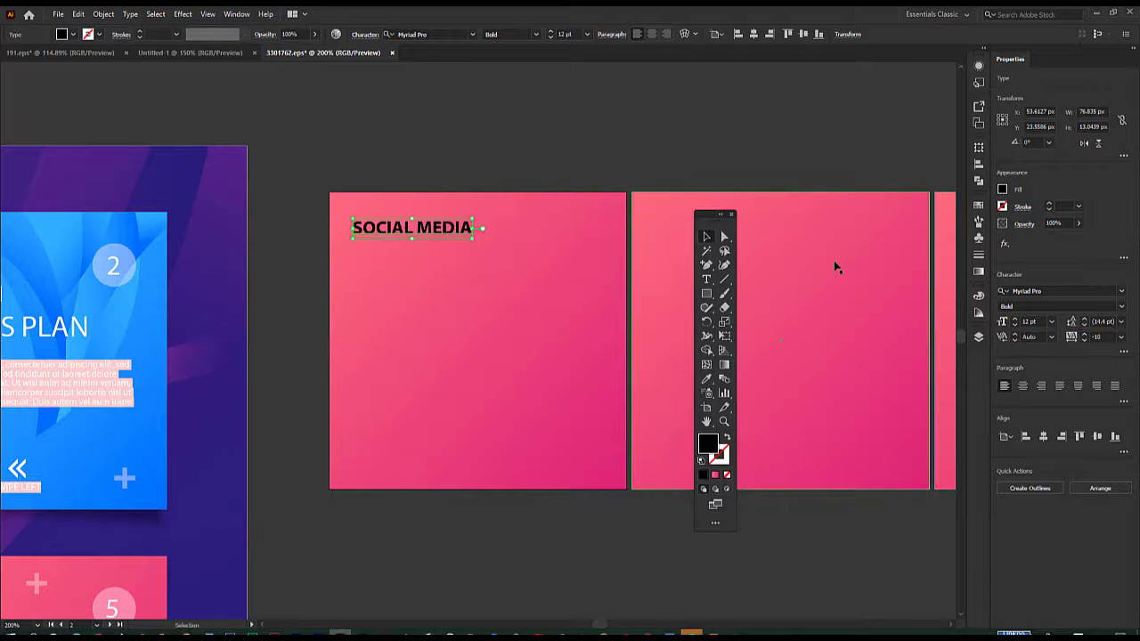
left_click(586, 154)
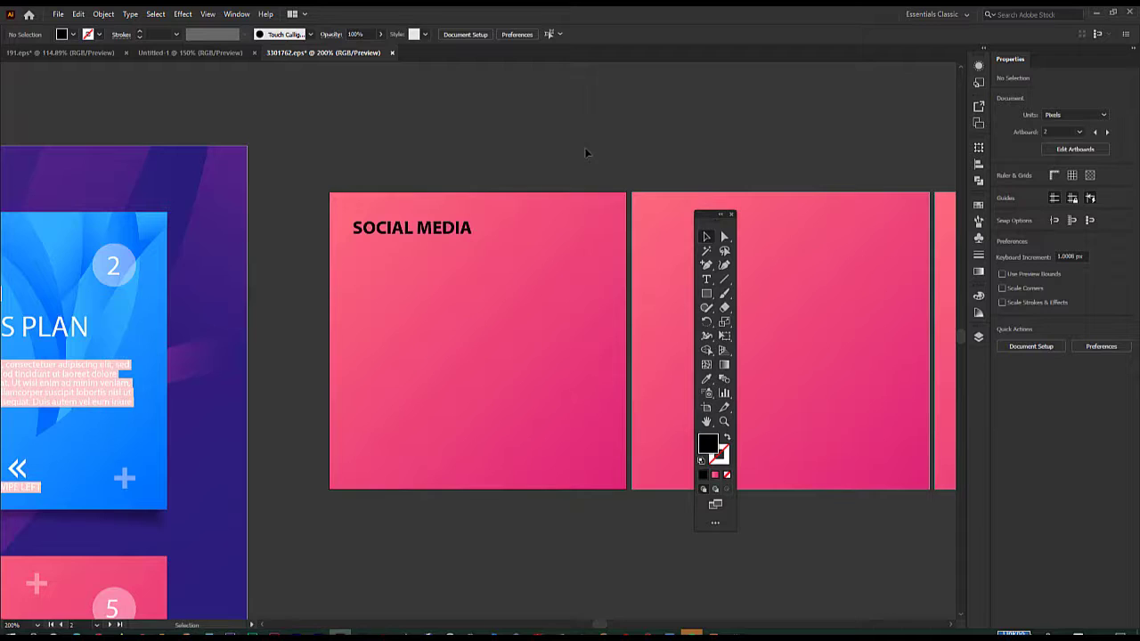
- Enlarge the SOCIAL MEDIA text proportionally to about 13.9 pt, keeping its upper-left corner in place
left_click(446, 234)
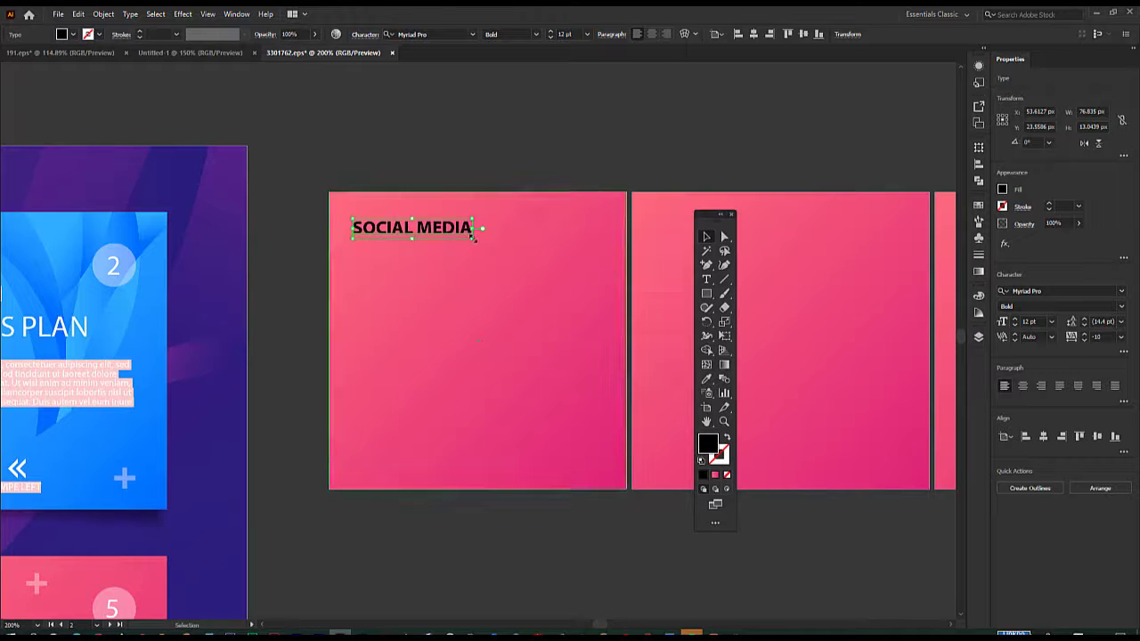
left_click_drag(474, 238, 492, 242)
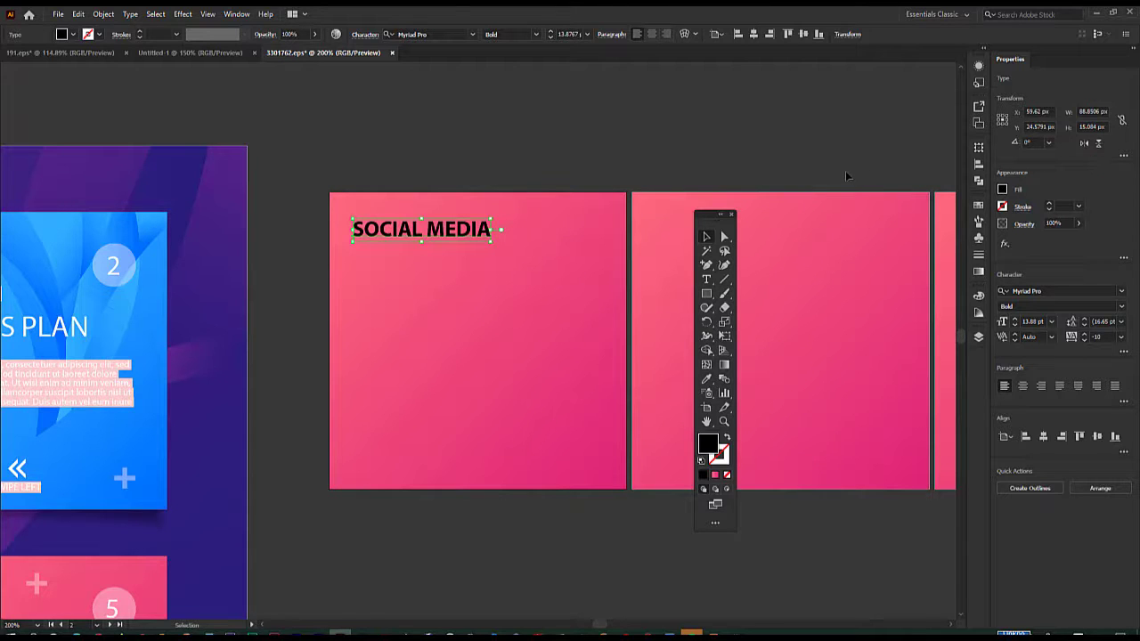
left_click(822, 156)
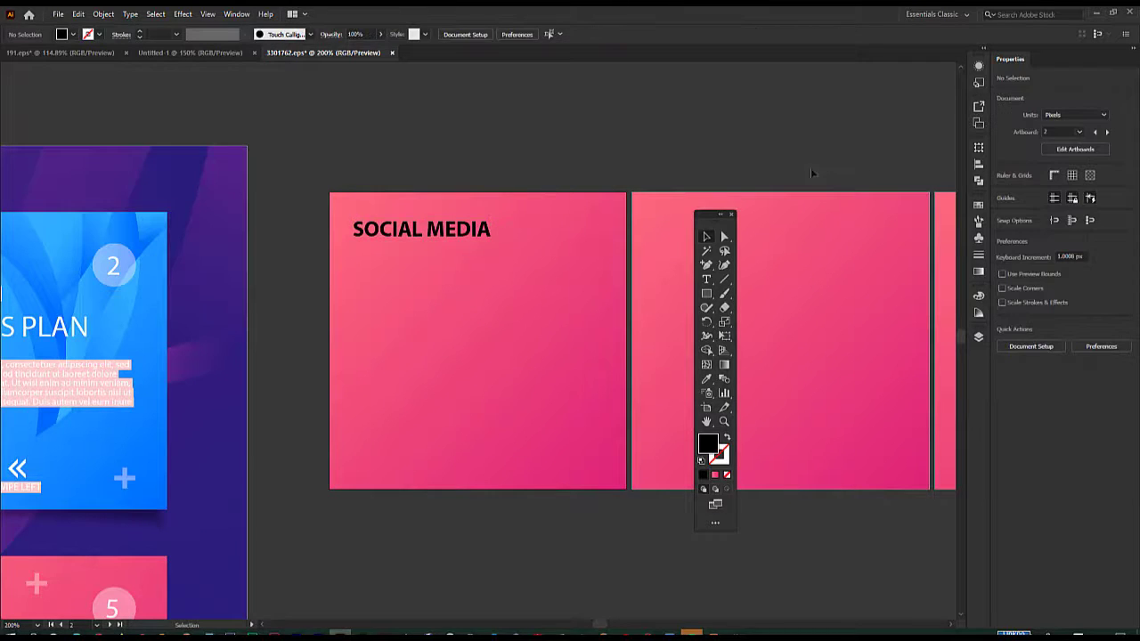
- Change the fill colour of the SOCIAL MEDIA text to white and deselect it
left_click(476, 234)
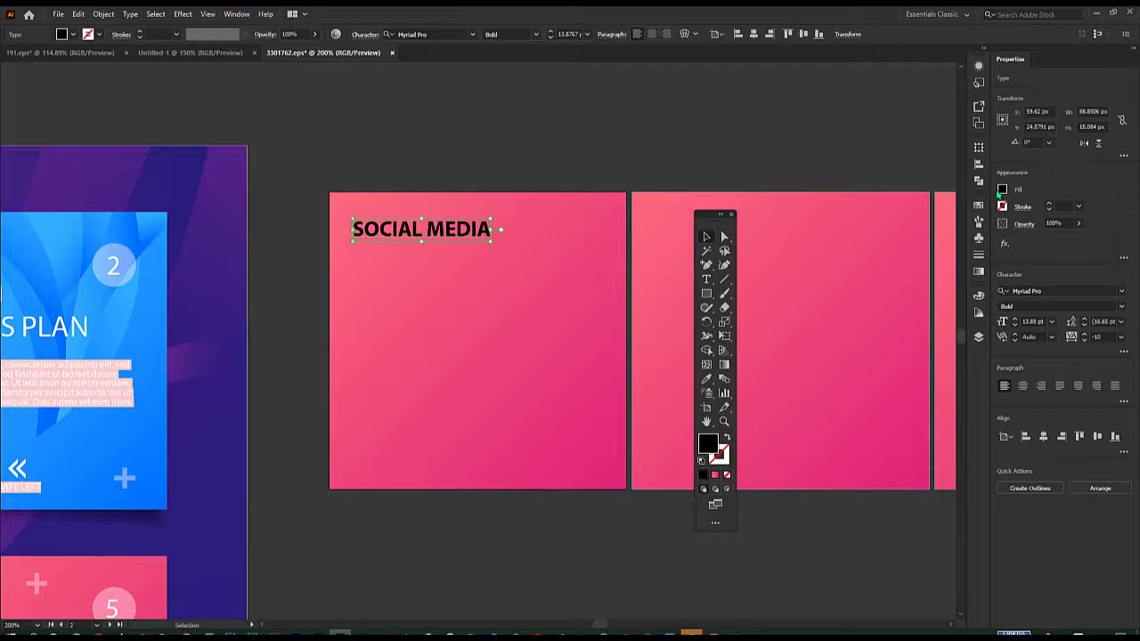
left_click(1002, 190)
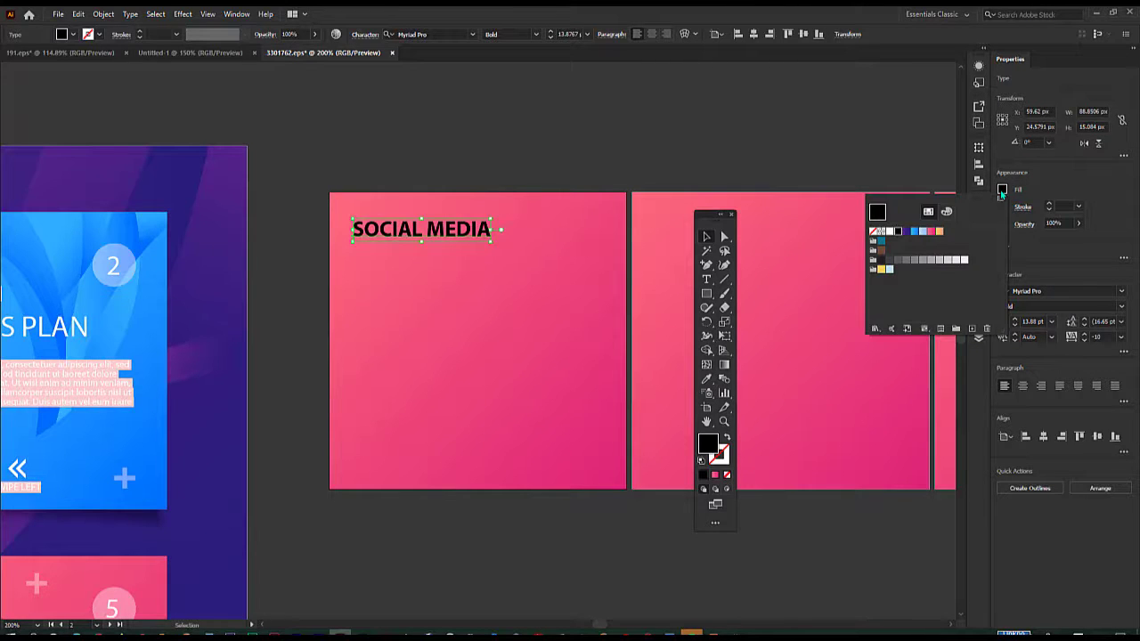
left_click(889, 231)
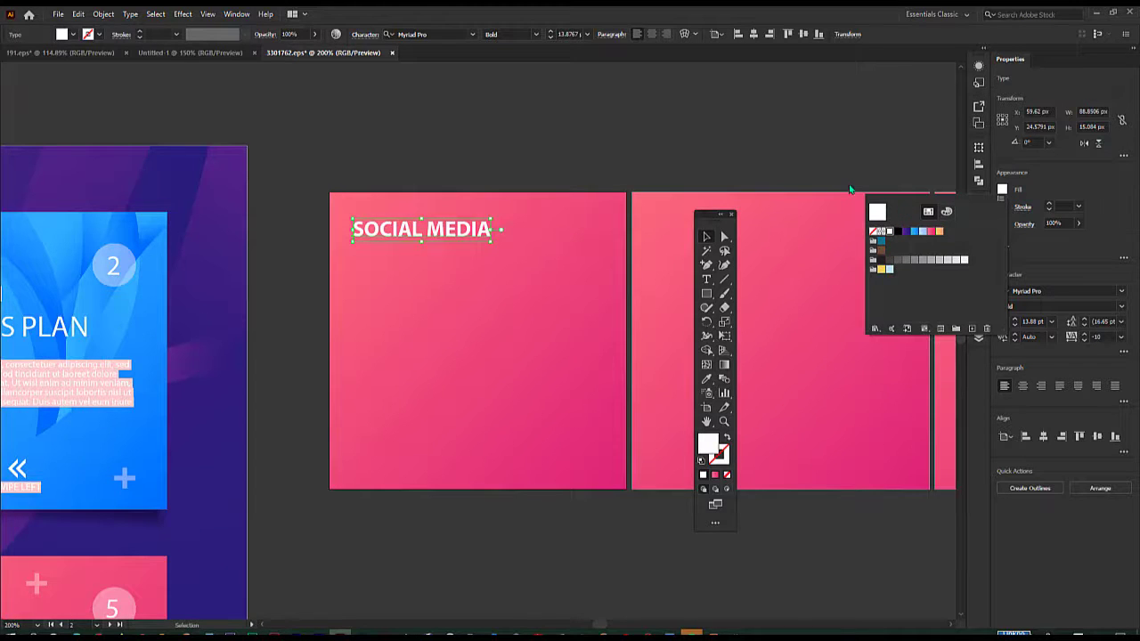
left_click(461, 125)
left_click(461, 124)
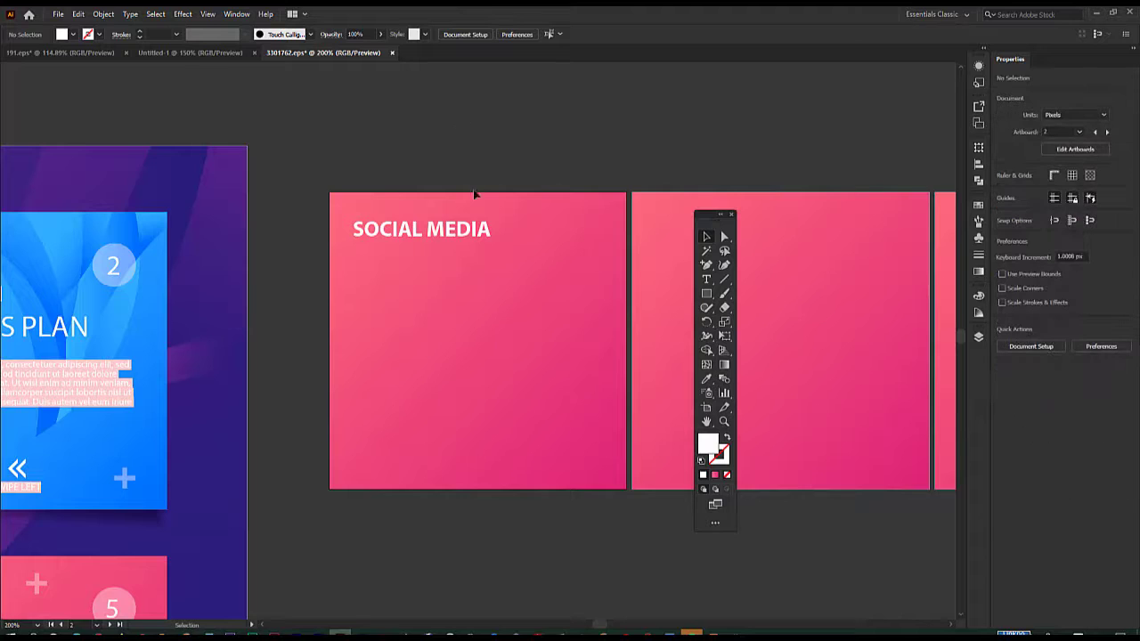
- Try a yellow fill on the SOCIAL MEDIA text, then restore the white fill
left_click(467, 233)
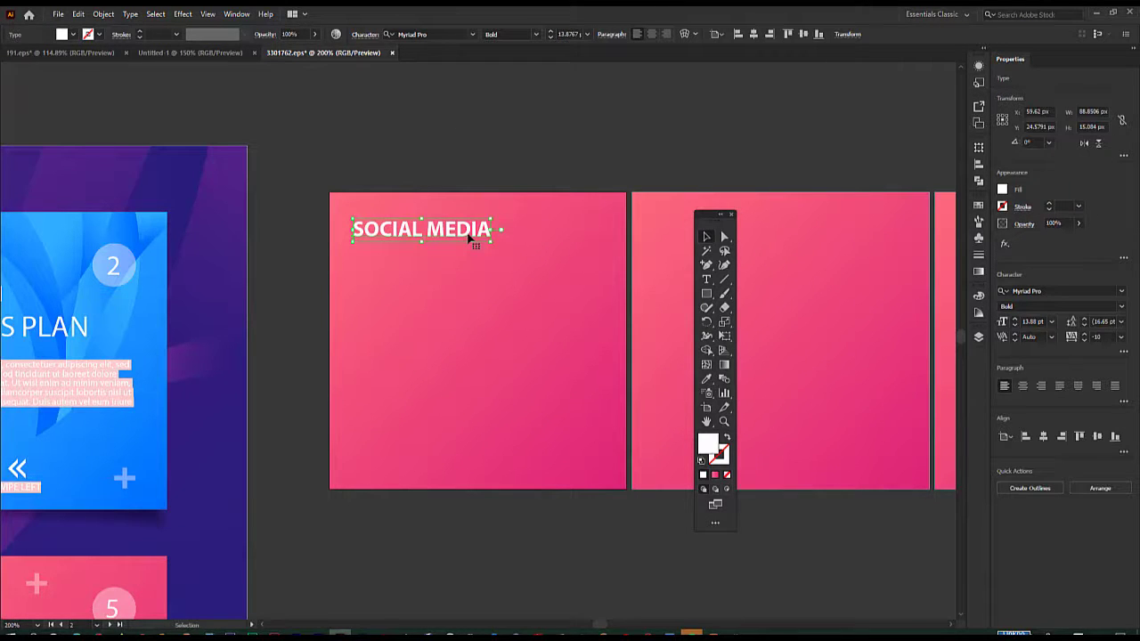
left_click(509, 255)
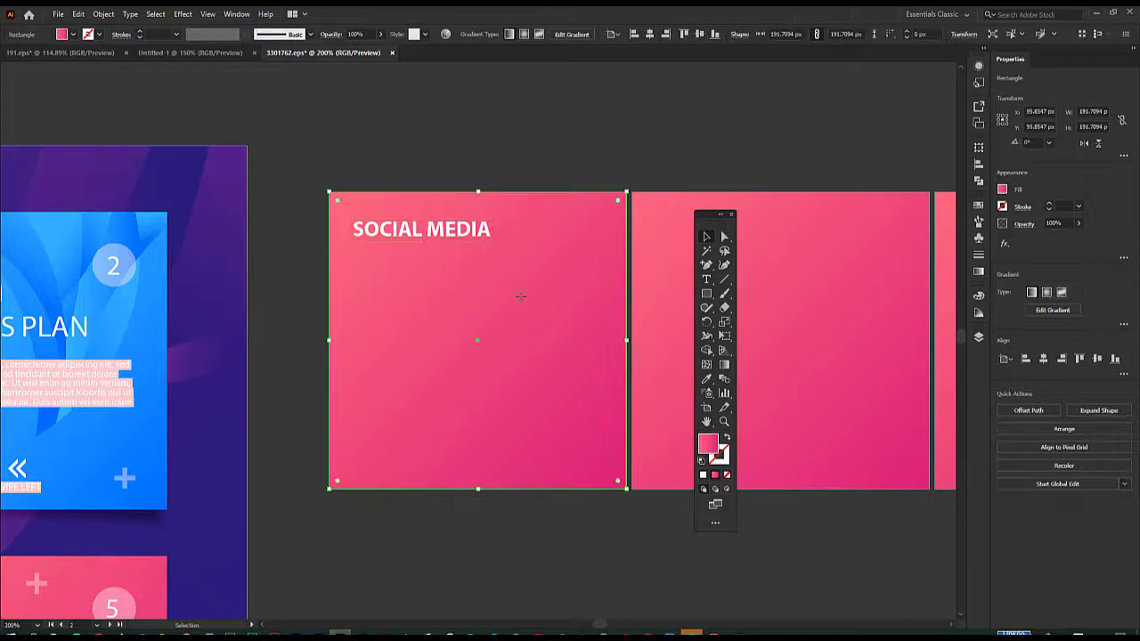
left_click(459, 233)
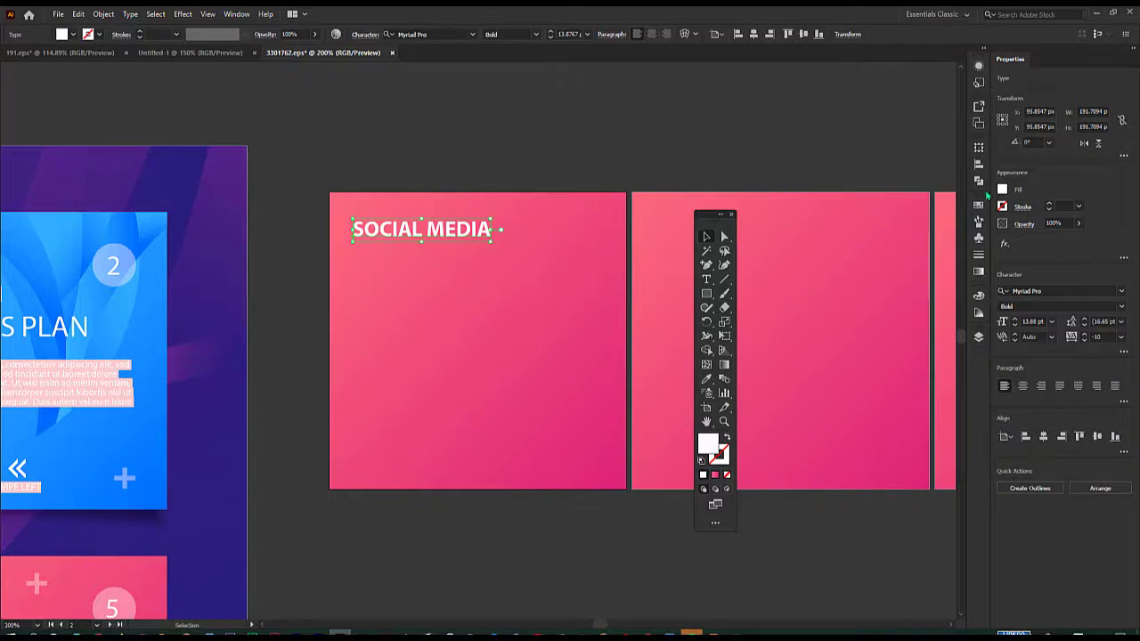
left_click(1002, 190)
left_click(882, 269)
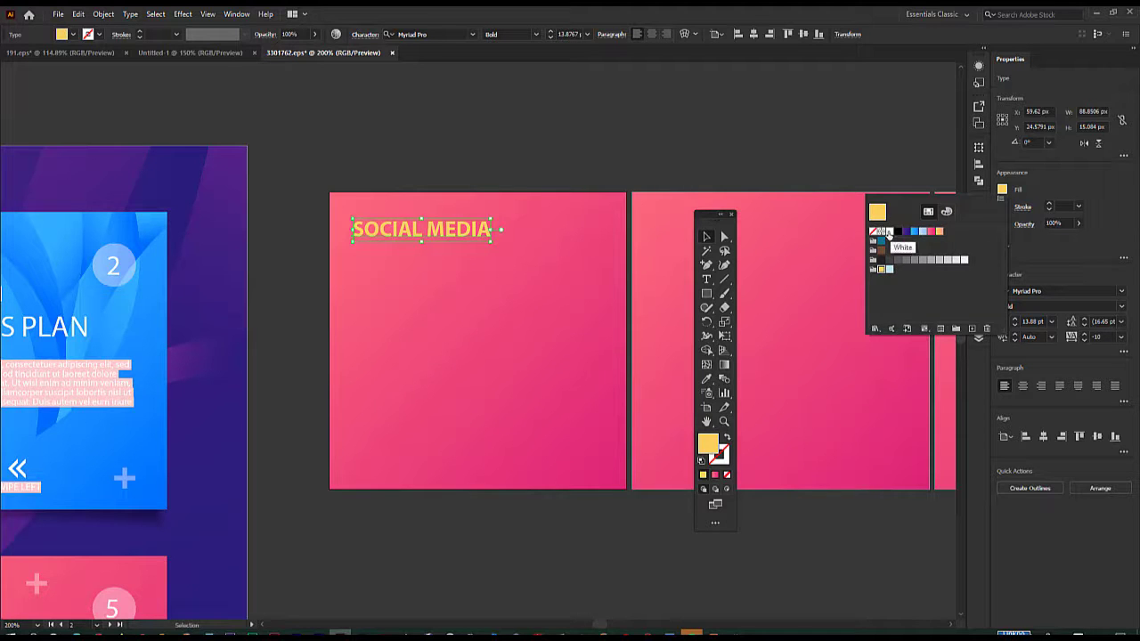
left_click(889, 231)
left_click(625, 138)
left_click(623, 138)
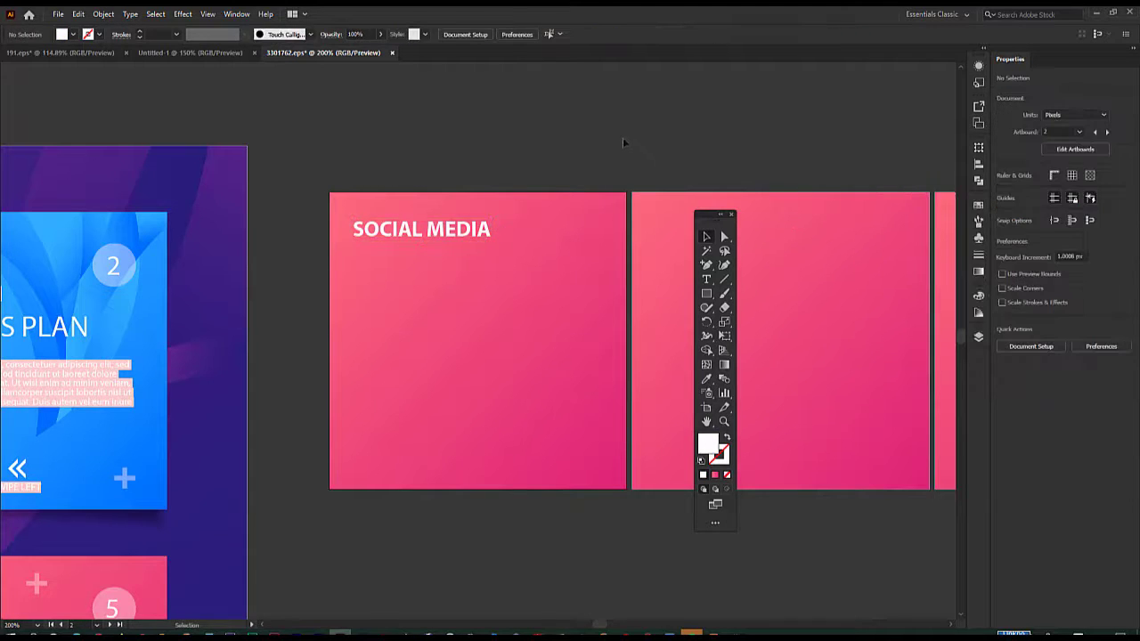
- Duplicate the SOCIAL MEDIA text straight down and move the original directly above the copy as two tightly stacked lines
left_click(453, 233)
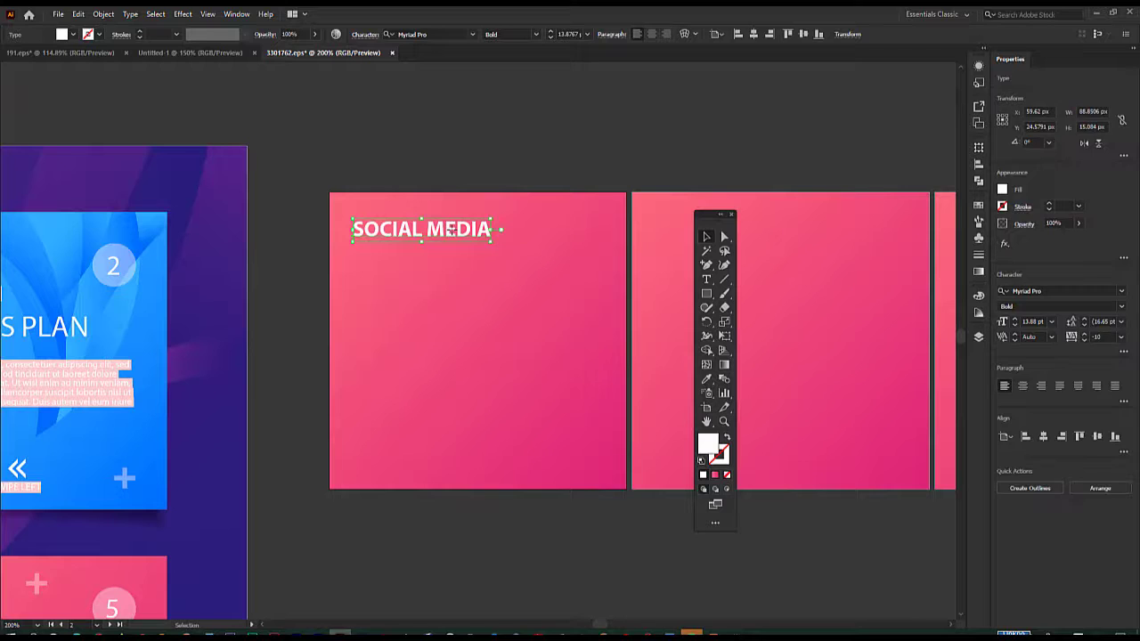
left_click_drag(451, 230, 449, 305)
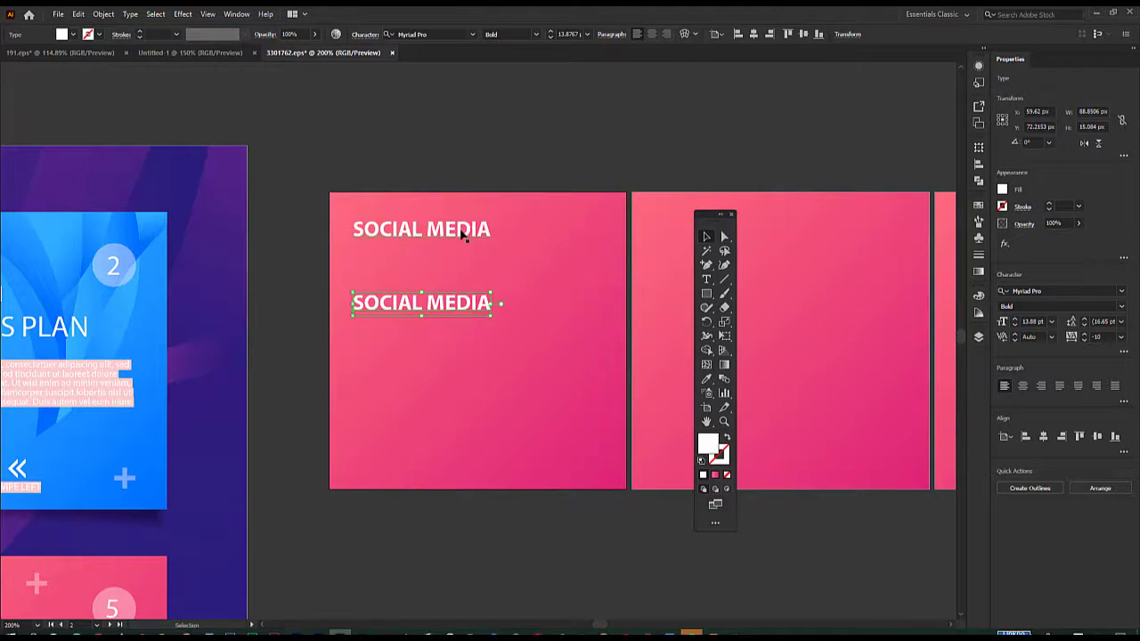
left_click_drag(458, 242, 461, 294)
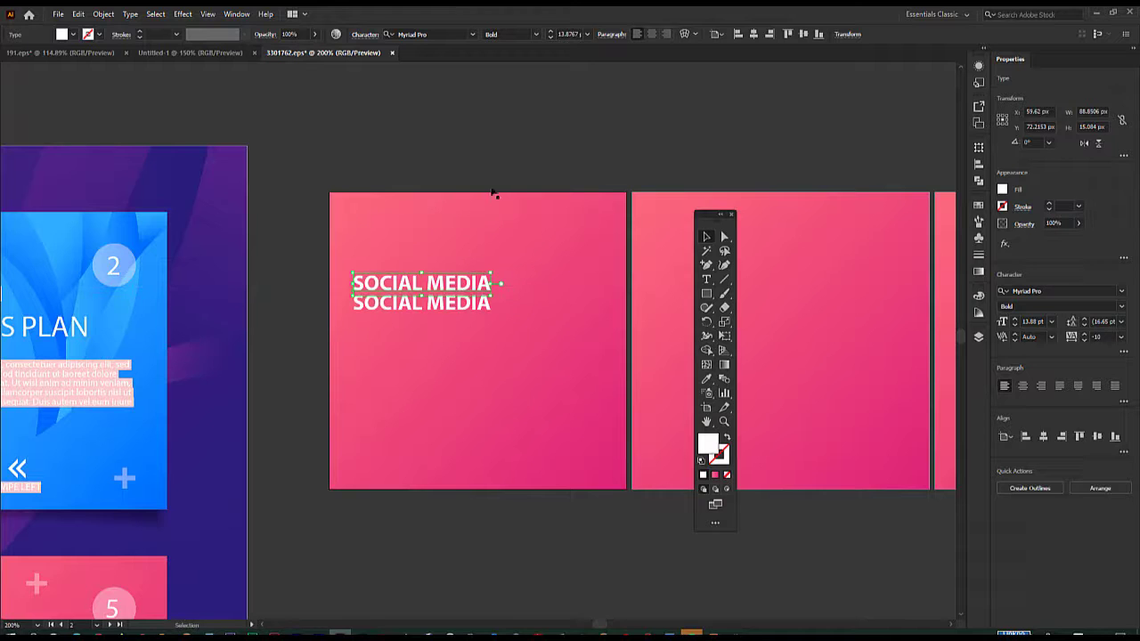
left_click(550, 105)
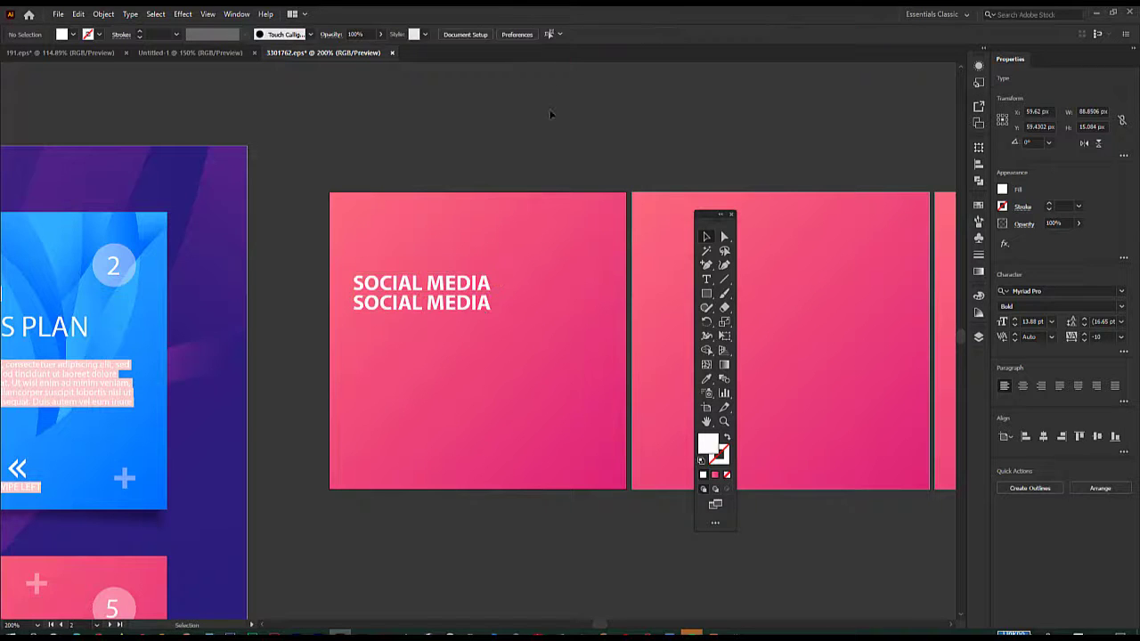
left_click(473, 302)
key("ctrl+a")
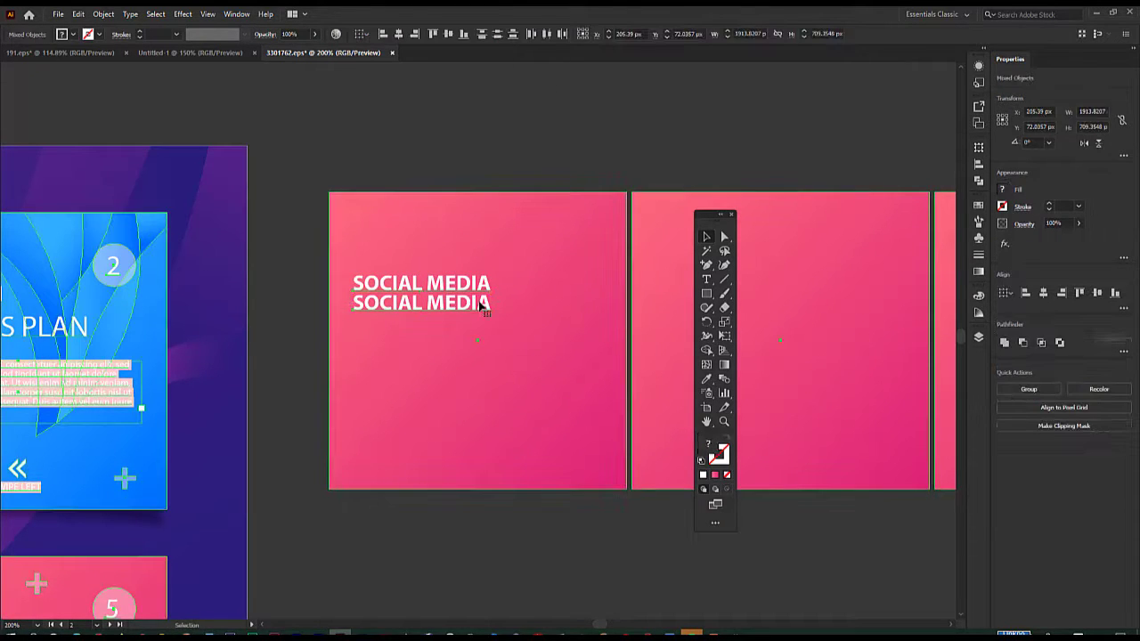
left_click(525, 156)
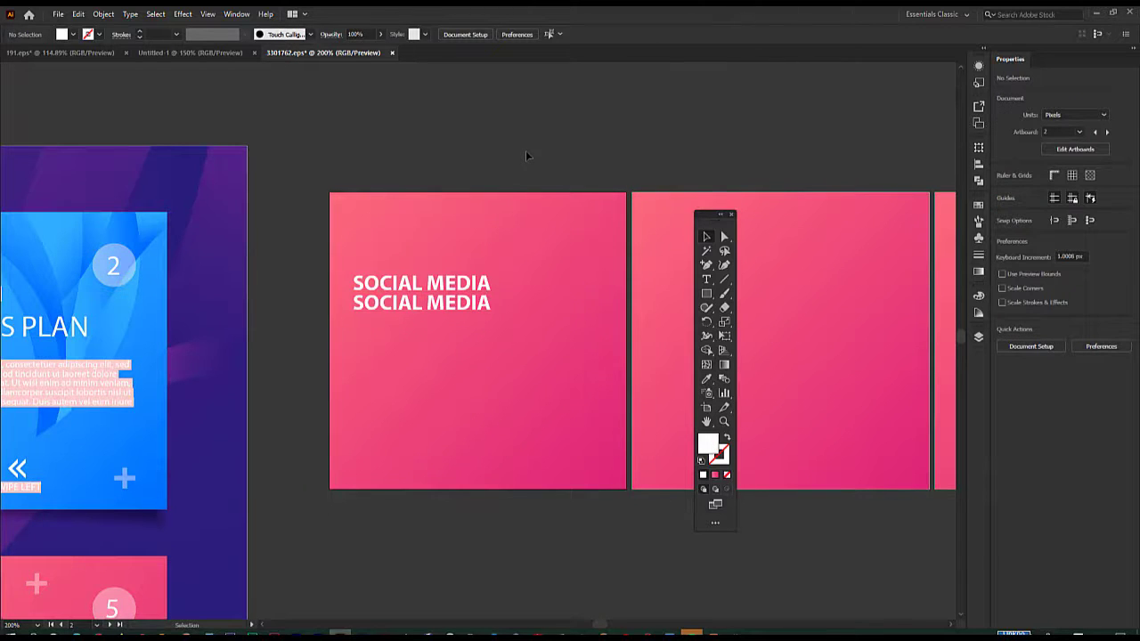
- Replace the text of the lower SOCIAL MEDIA line with IN A SNAP! and finish text editing
left_click(481, 304)
double_click(481, 305)
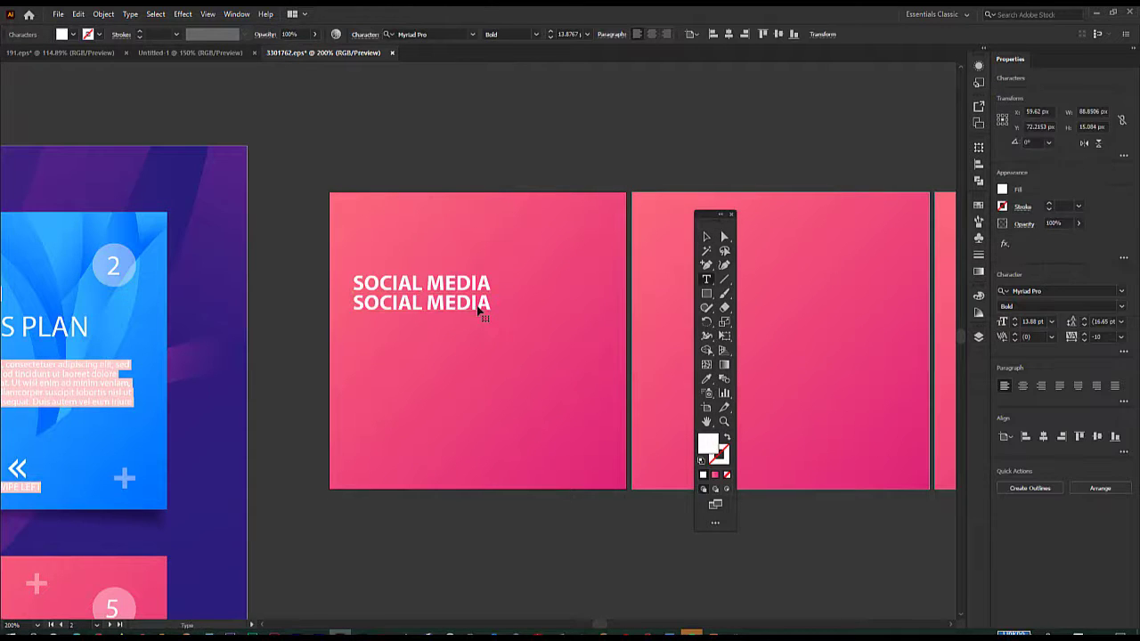
key("ctrl+a")
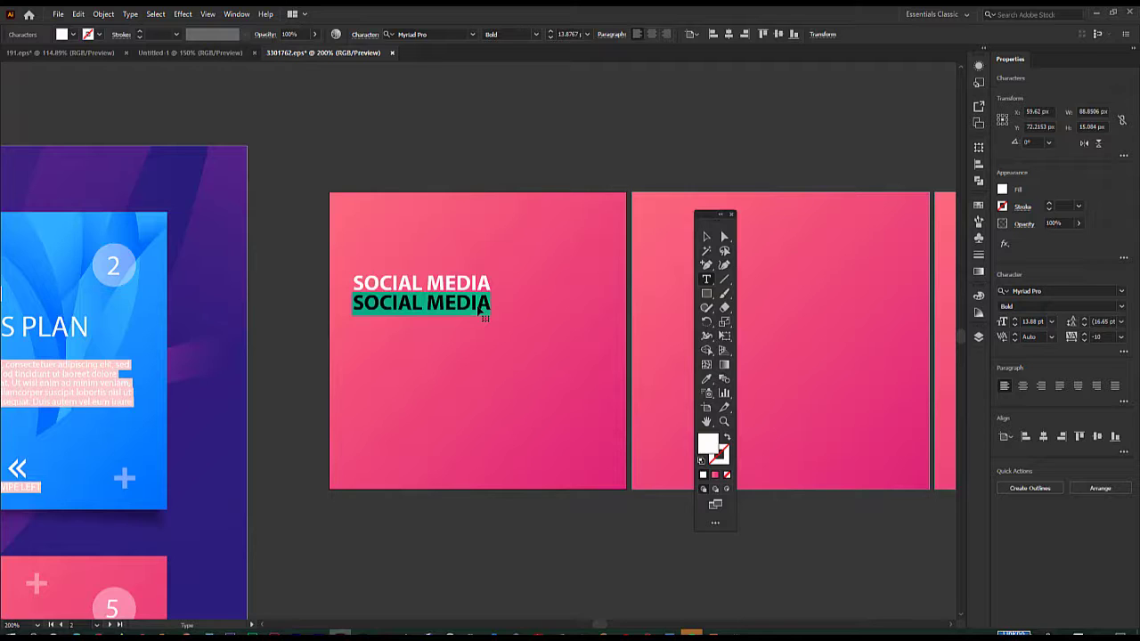
type("IN A")
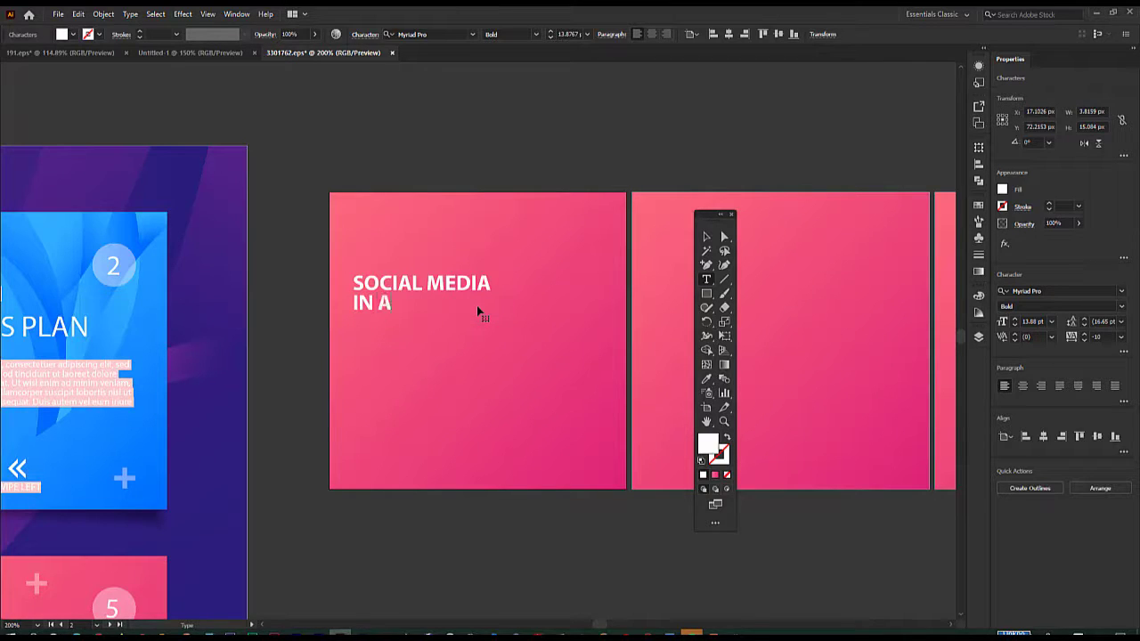
type(" SNAP!")
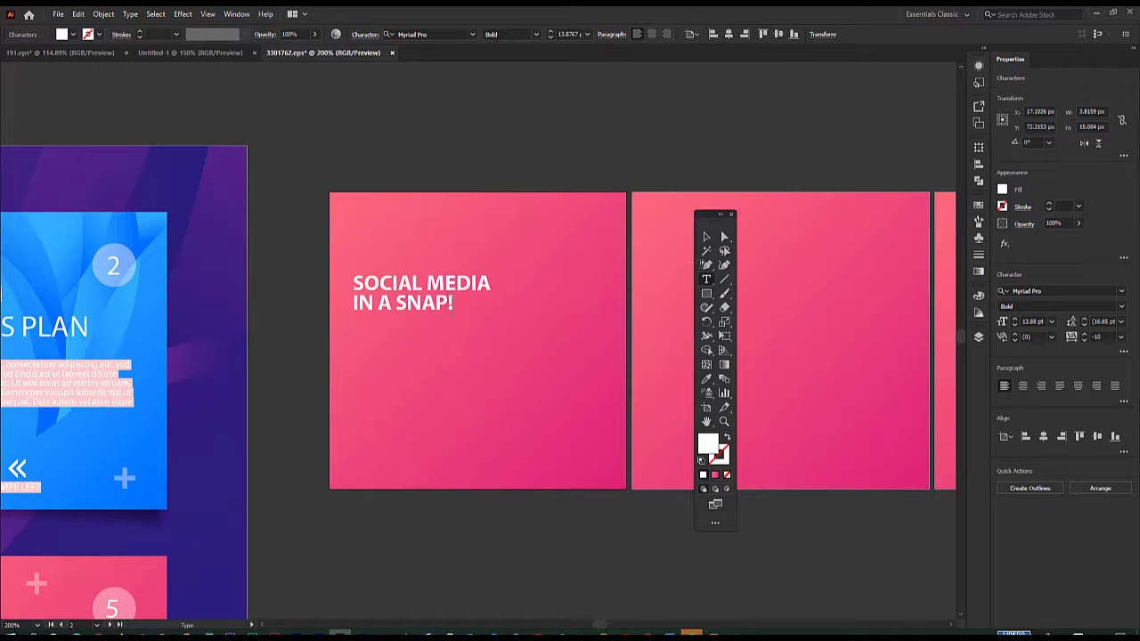
left_click(706, 237)
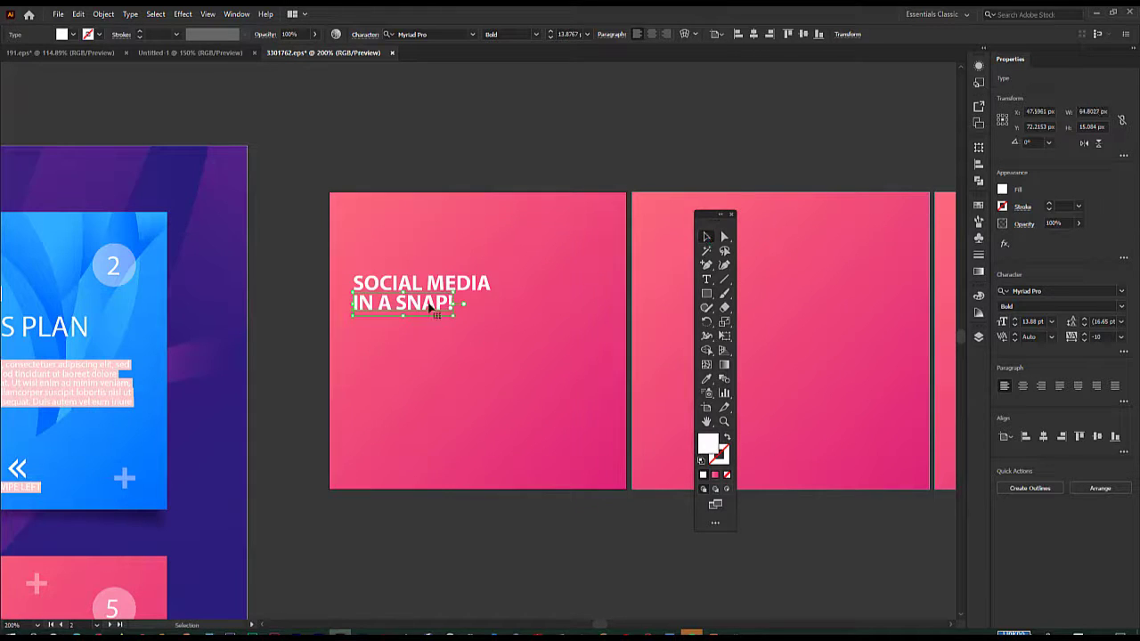
- Duplicate the IN A SNAP! line so three copies are stacked below SOCIAL MEDIA, with the uppermost directly beneath it
left_click_drag(429, 305, 428, 353)
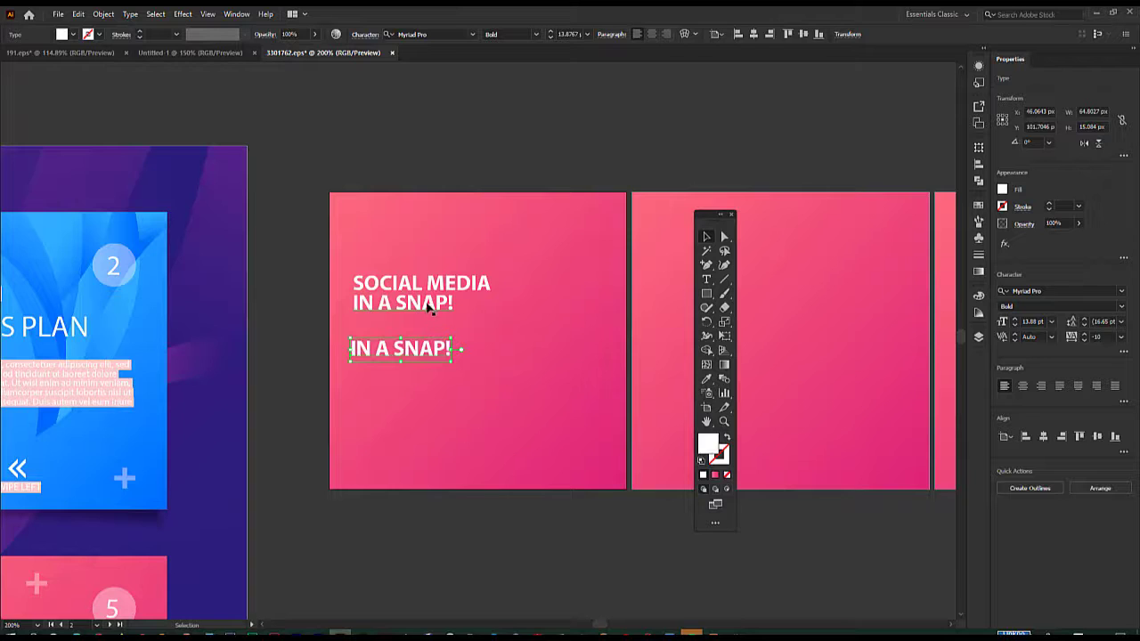
left_click_drag(429, 306, 426, 323)
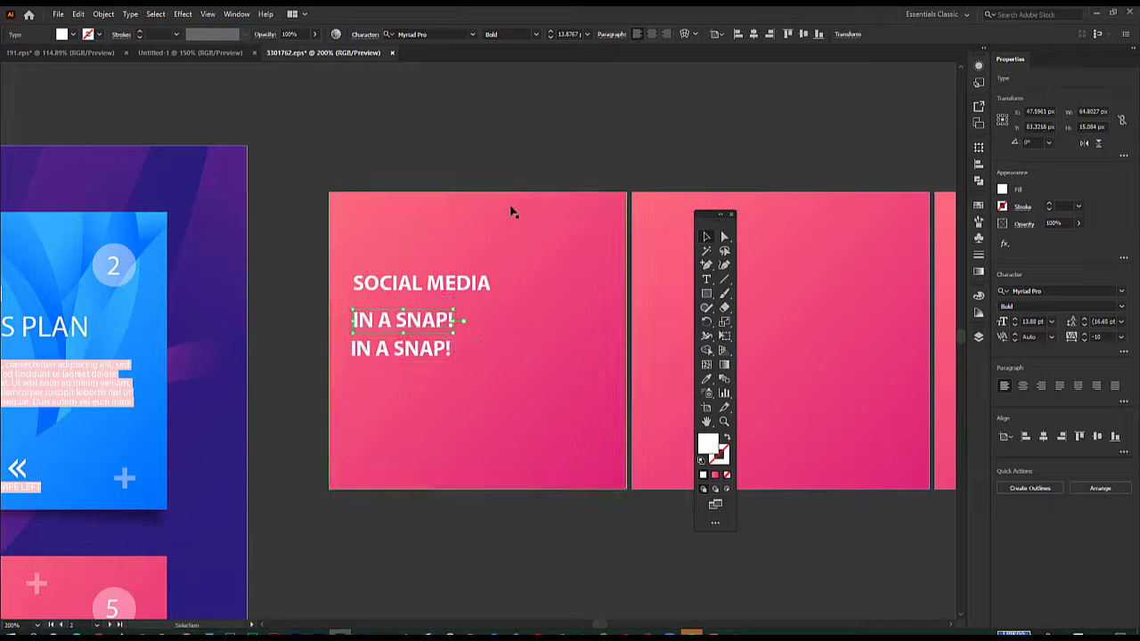
left_click(503, 138)
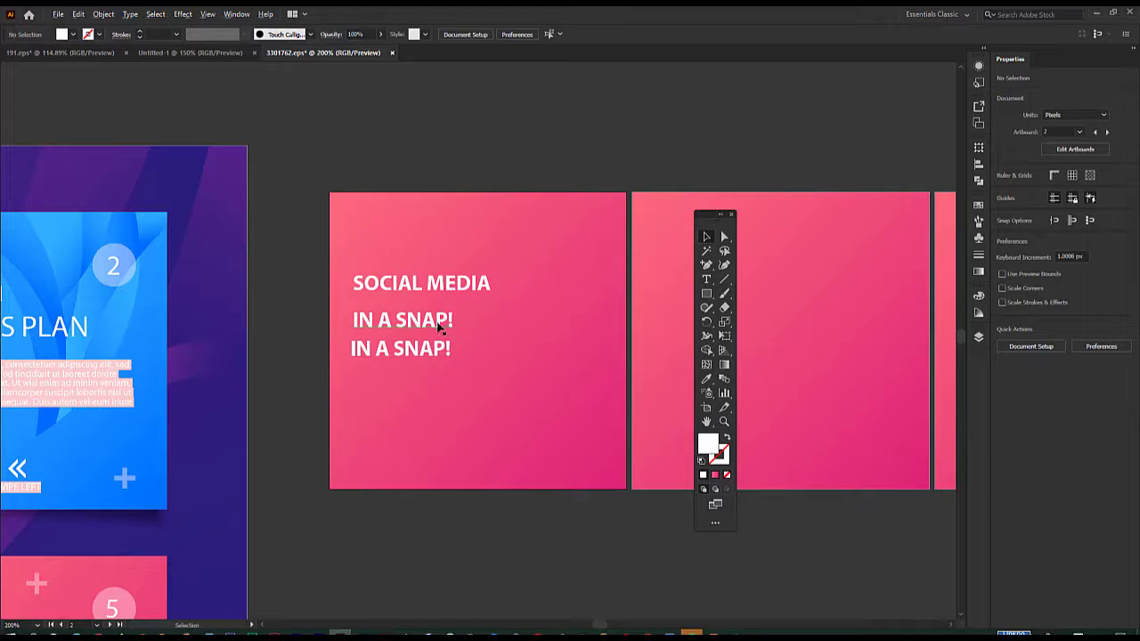
left_click_drag(438, 326, 440, 310)
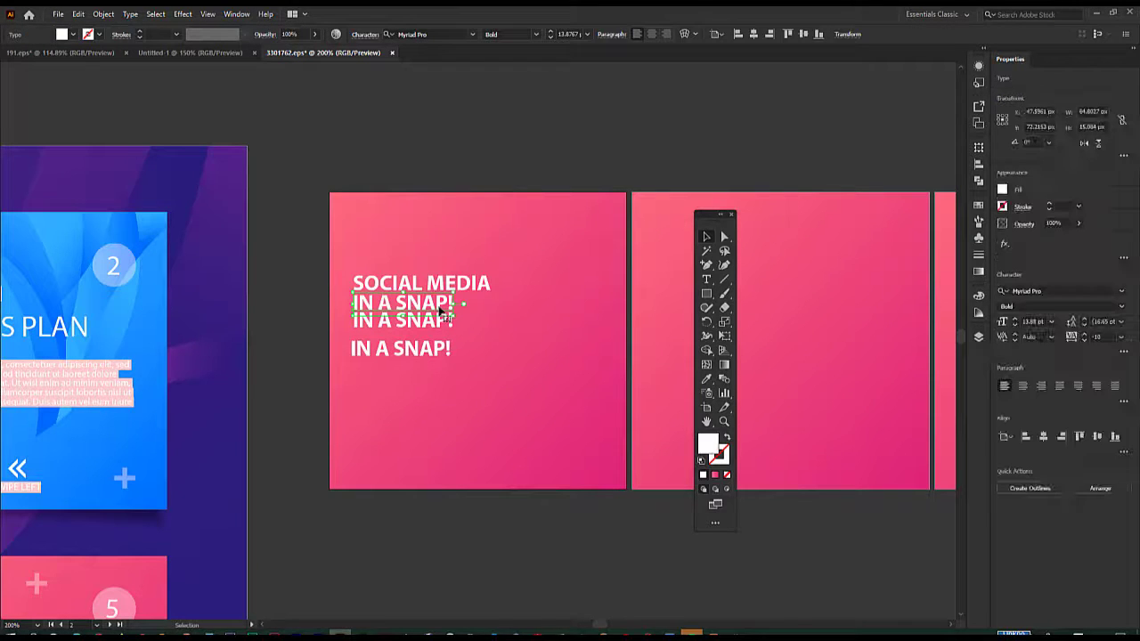
- Replace the text of the uppermost IN A SNAP! line with Management
triple_click(440, 310)
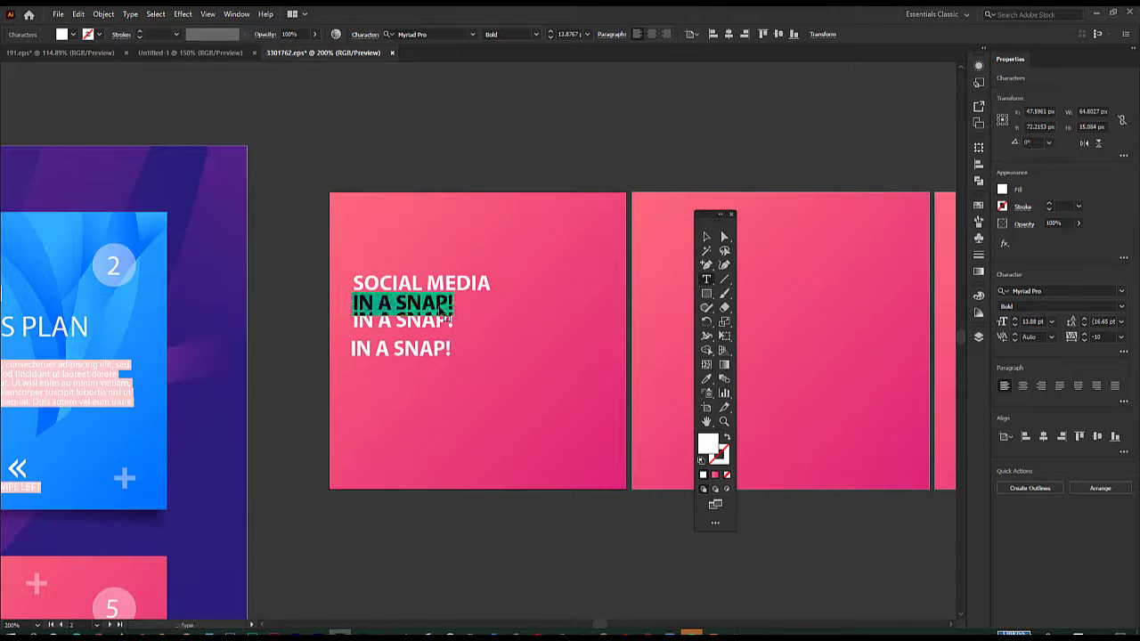
type("Man")
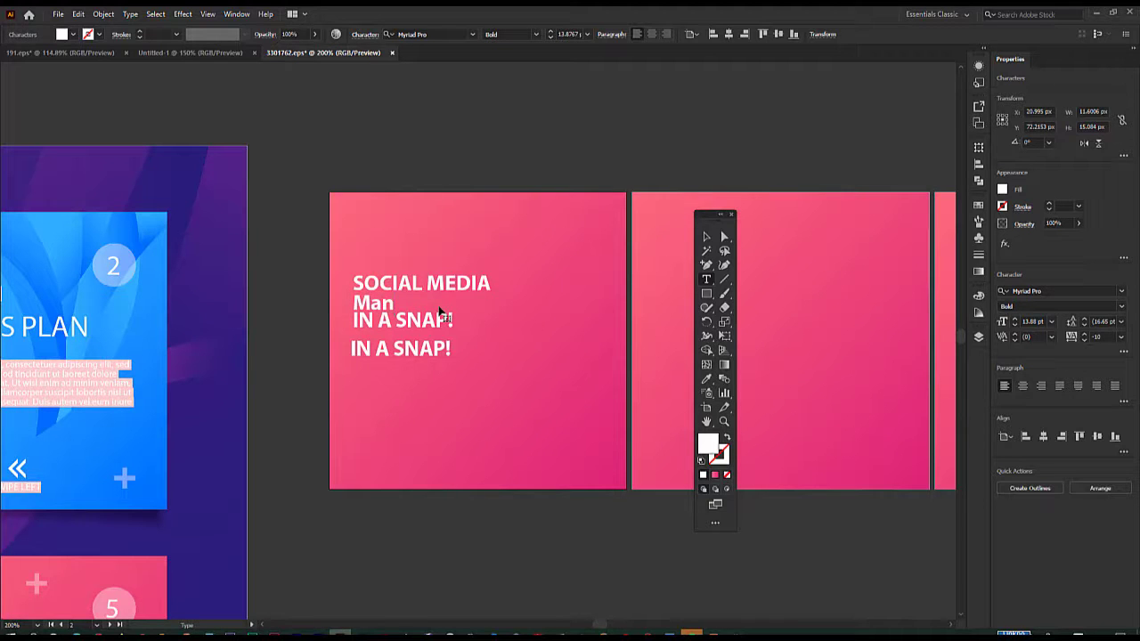
type("agement")
left_click(705, 237)
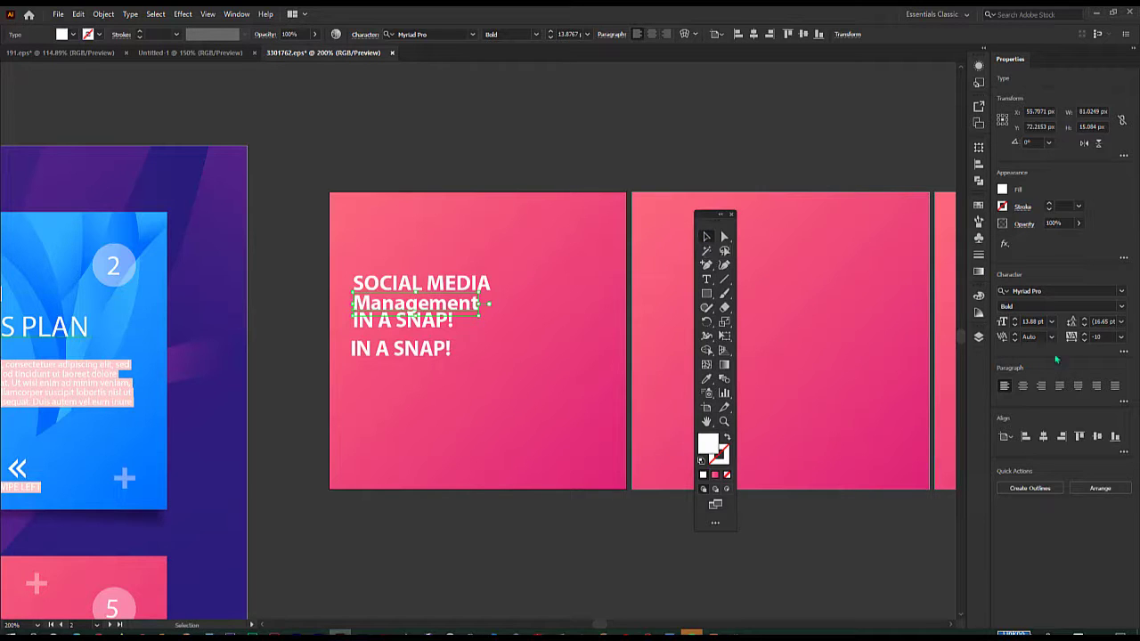
- Reduce the Management text to 9 pt and nudge it up closer beneath the SOCIAL MEDIA line
left_click(1014, 326)
left_click(1015, 326)
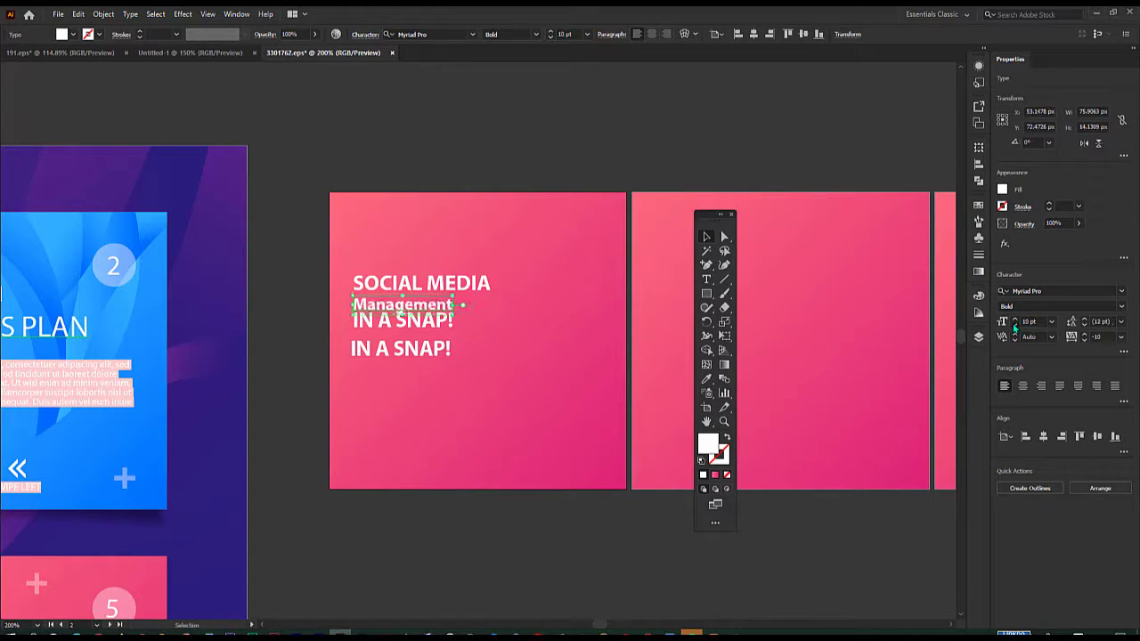
left_click(1014, 326)
key("Up")
key("Up")
key("Up")
key("Up")
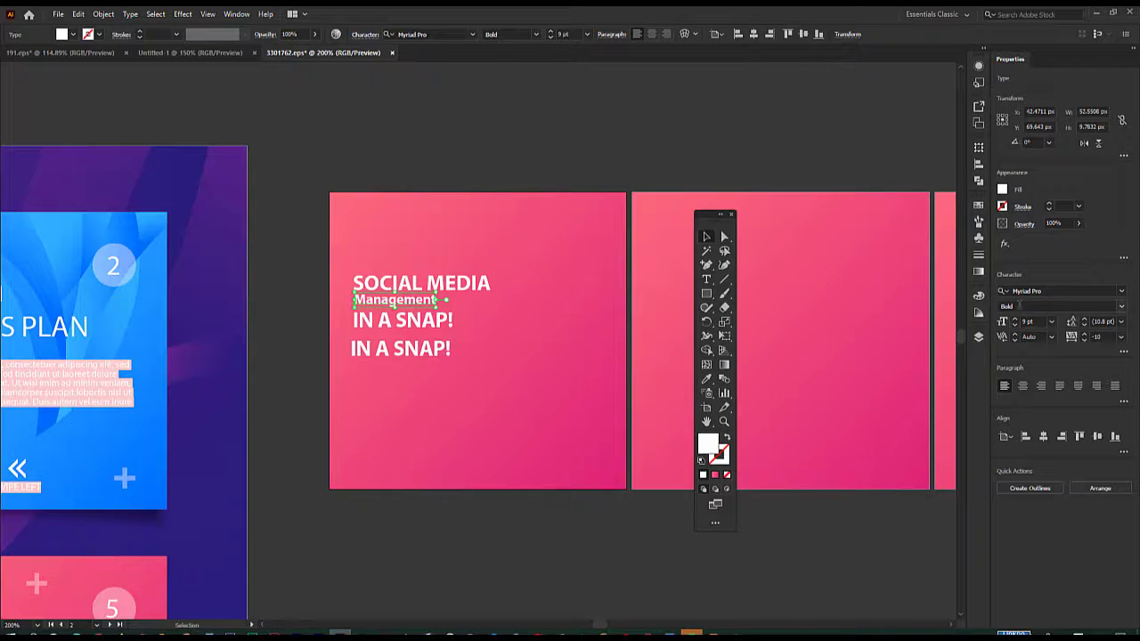
- Retype the SOCIAL MEDIA headline in title case as Social Media
left_click(462, 284)
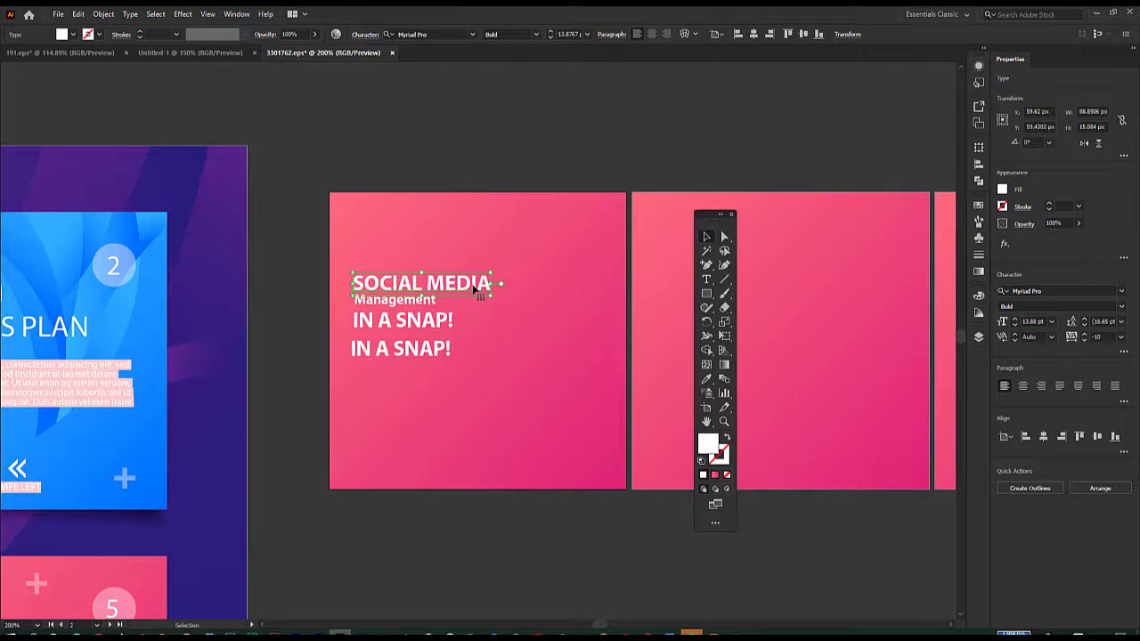
double_click(475, 288)
key("ctrl+a")
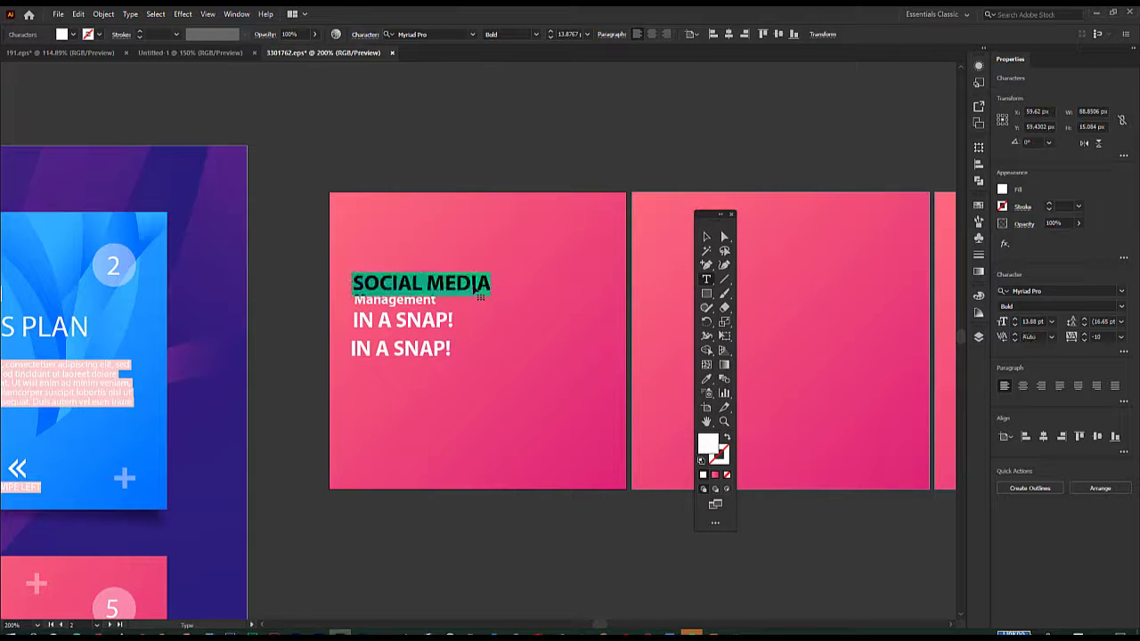
type("S")
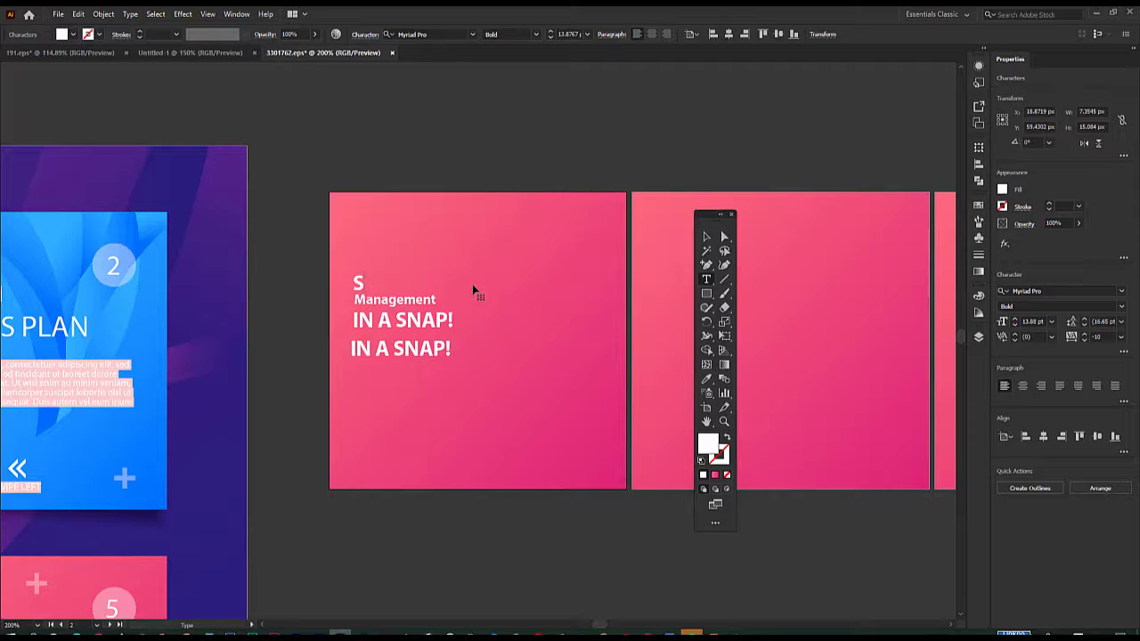
type("ocial Media")
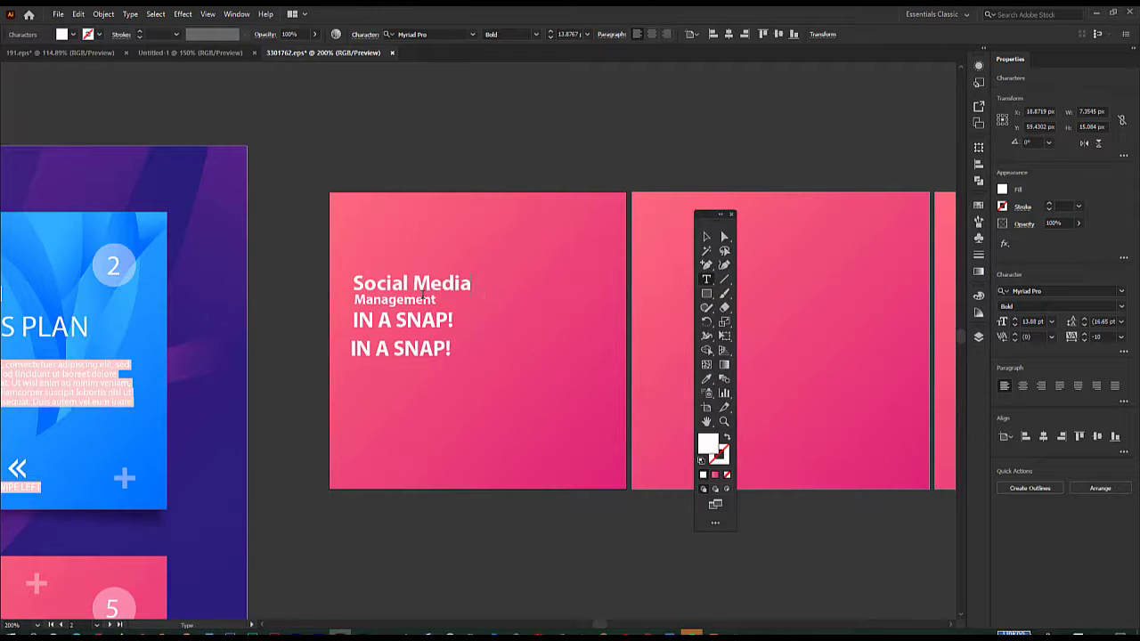
- Retype the Management line in capitals as MANAGEMENT
left_click(429, 303)
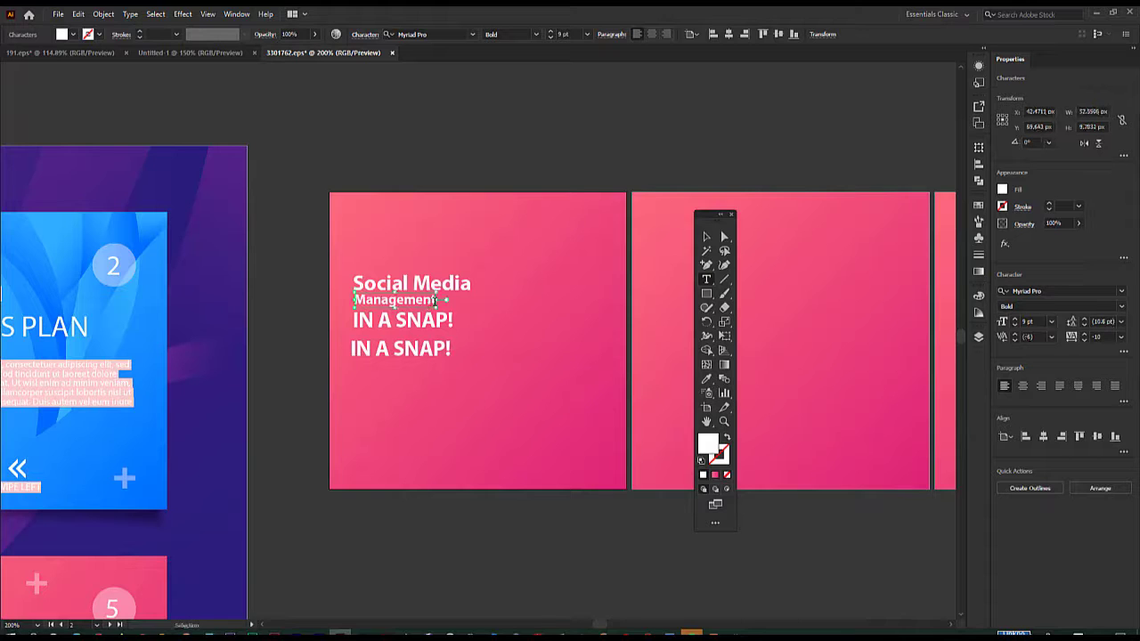
double_click(434, 300)
type("MA")
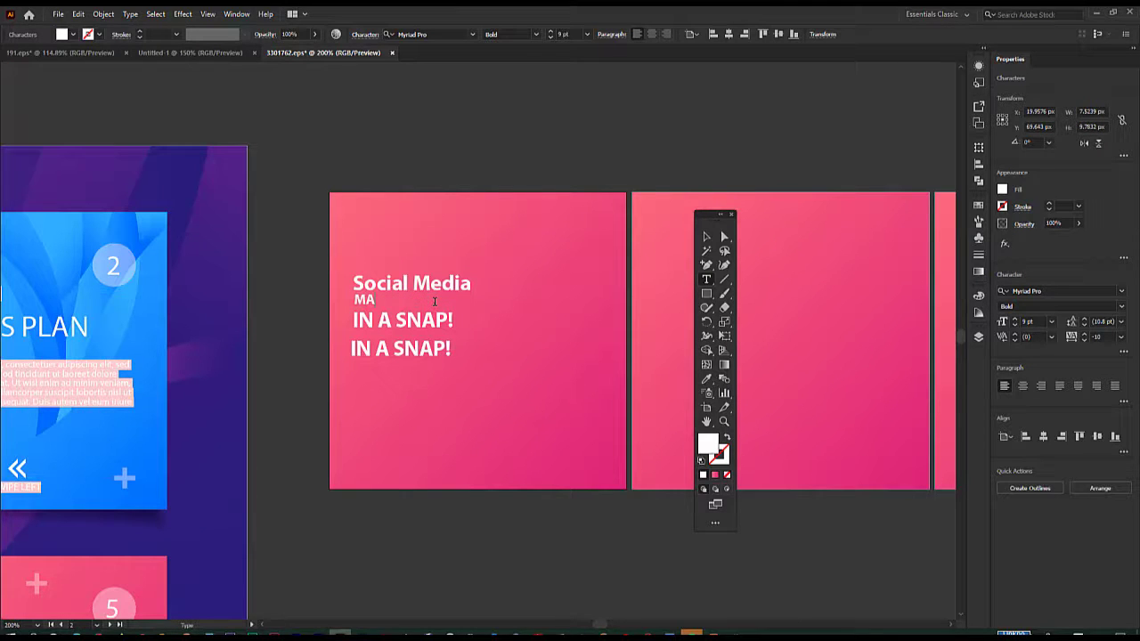
type("NAGEMENT")
left_click(708, 235)
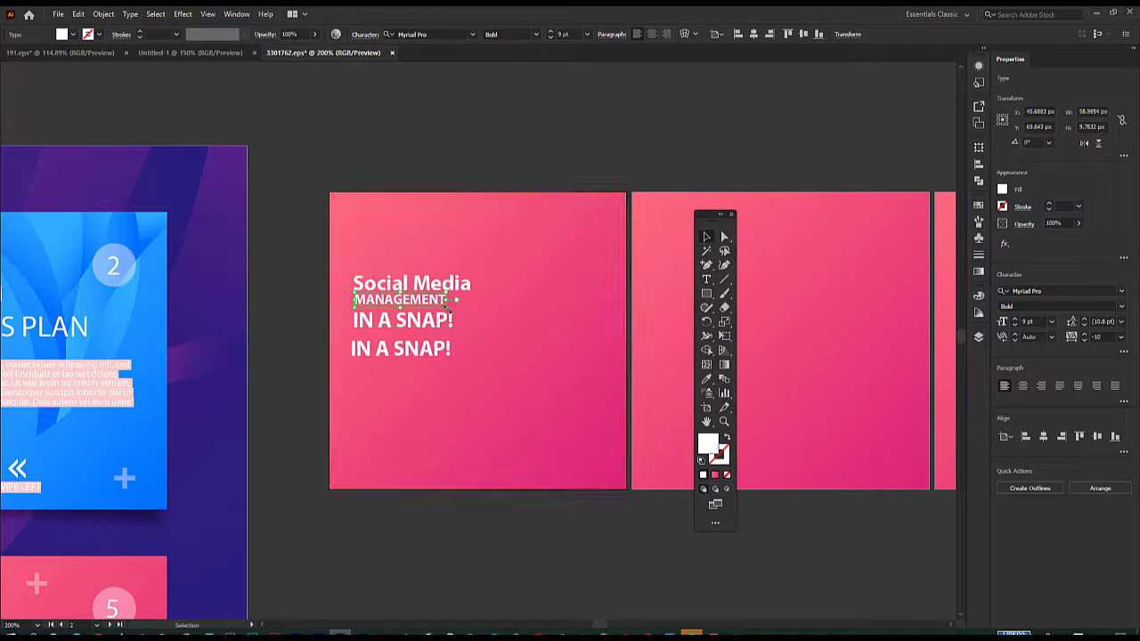
- Enlarge MANAGEMENT to match the width of the Social Media line and delete the upper spare IN A SNAP! copy
left_click_drag(448, 302, 559, 326)
left_click(503, 219)
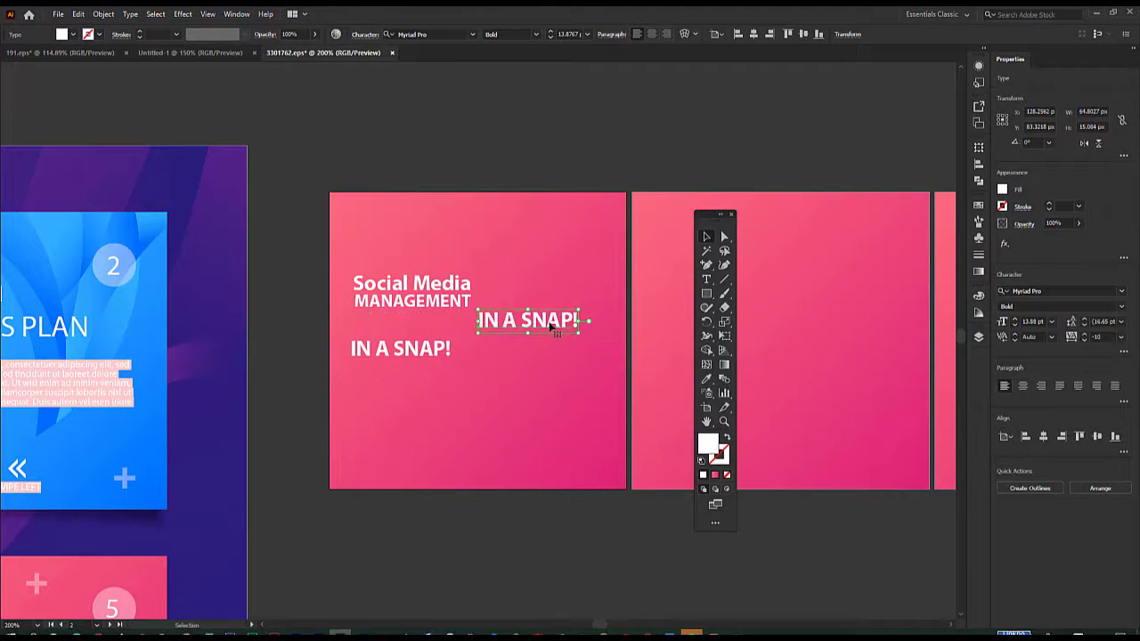
key("Delete")
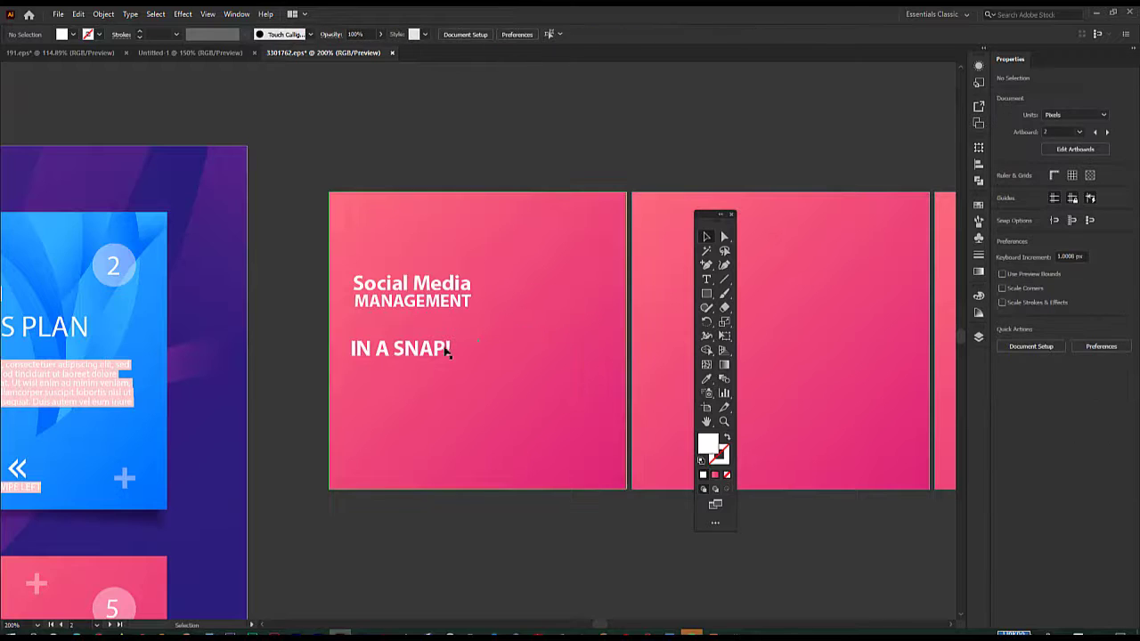
- Move the remaining IN A SNAP! line slightly up towards MANAGEMENT and clear the selection
mouse_move(446, 349)
left_mouse_down()
mouse_move(440, 322)
mouse_move(438, 348)
left_mouse_up()
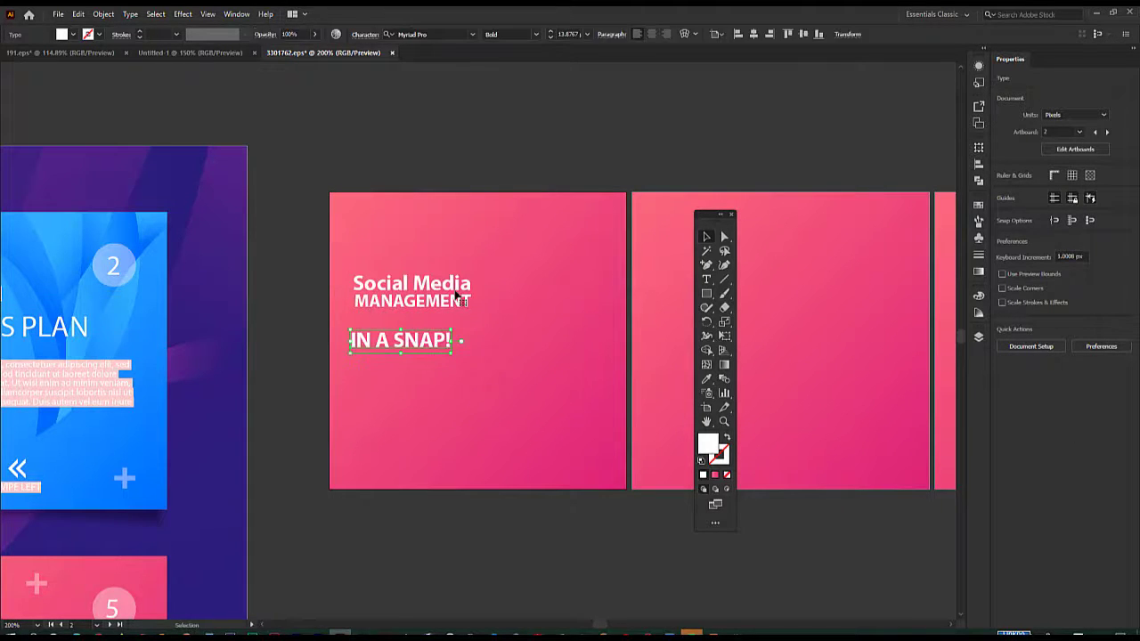
mouse_move(351, 264)
left_mouse_down()
mouse_move(378, 294)
mouse_move(349, 259)
left_mouse_up()
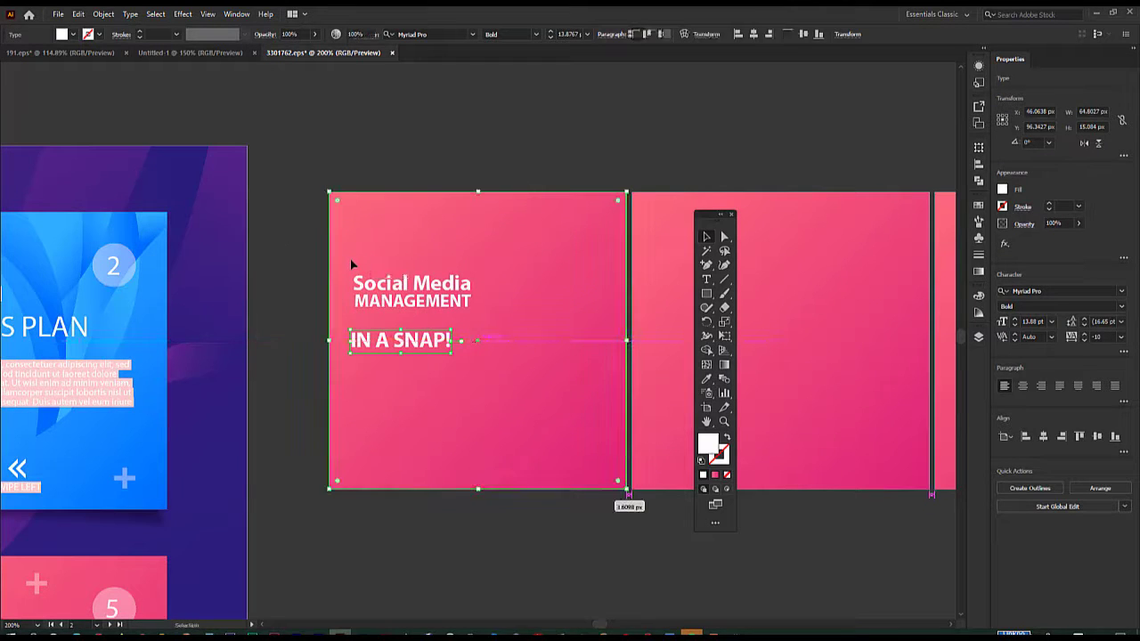
left_click(280, 187)
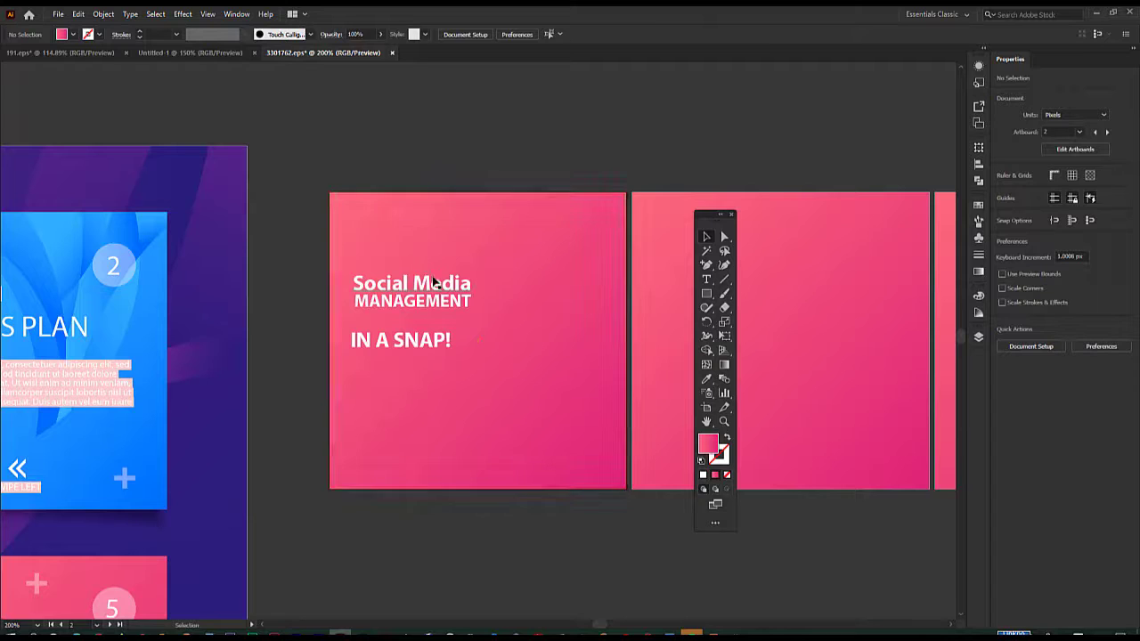
- Delete the IN A SNAP! line from the first square
left_click(432, 281)
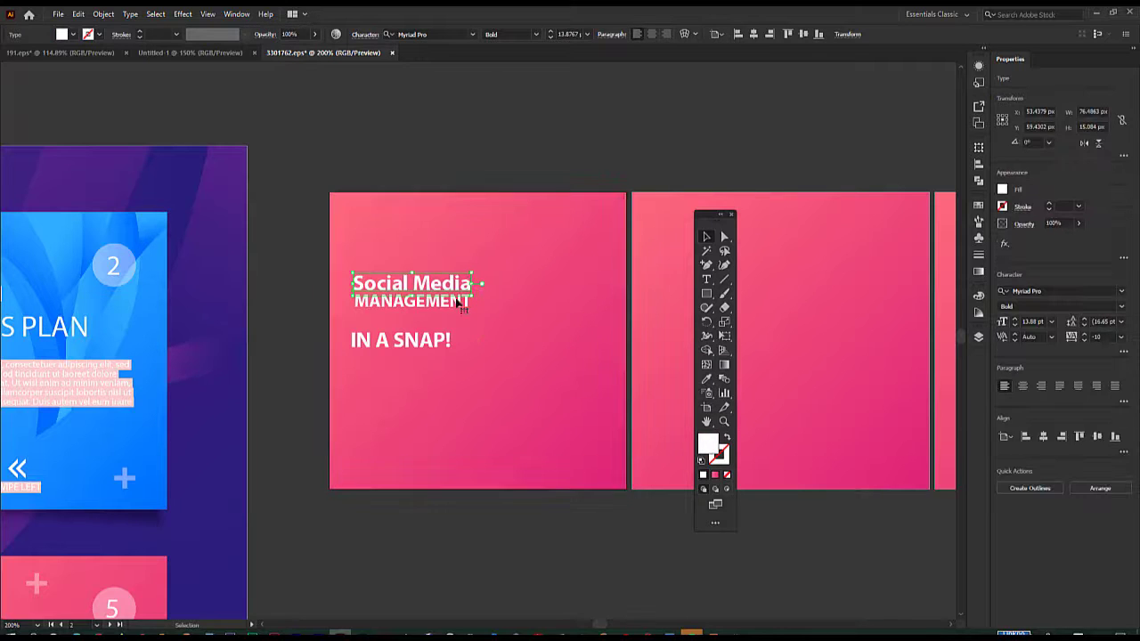
left_click(429, 350)
key("Delete")
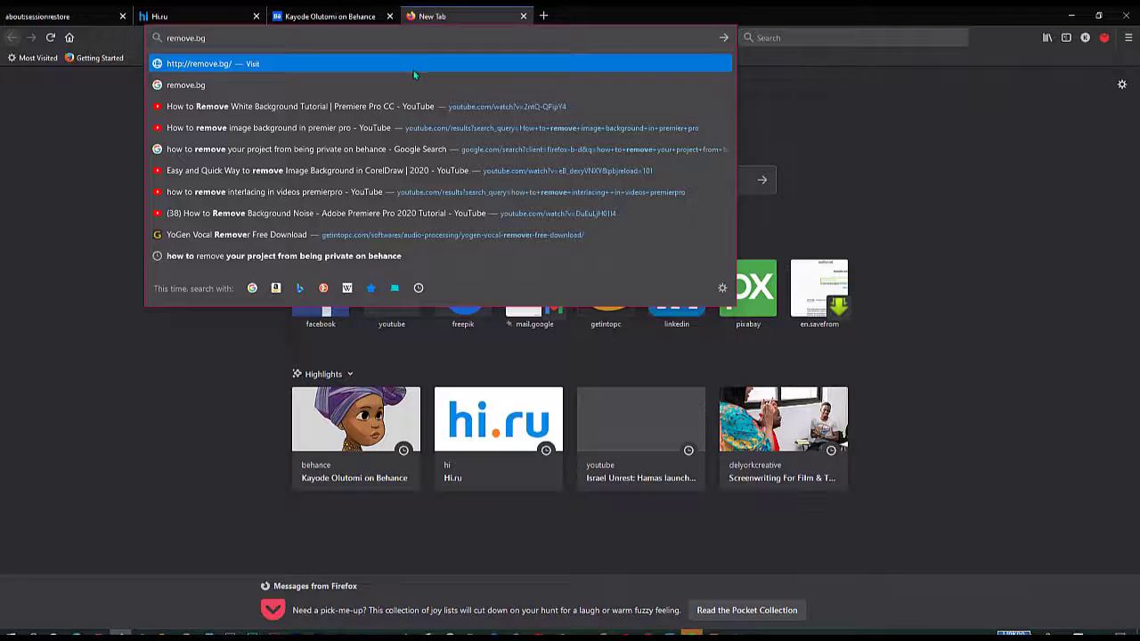
- Switch to Firefox and open the remove.bg website
left_click(414, 71)
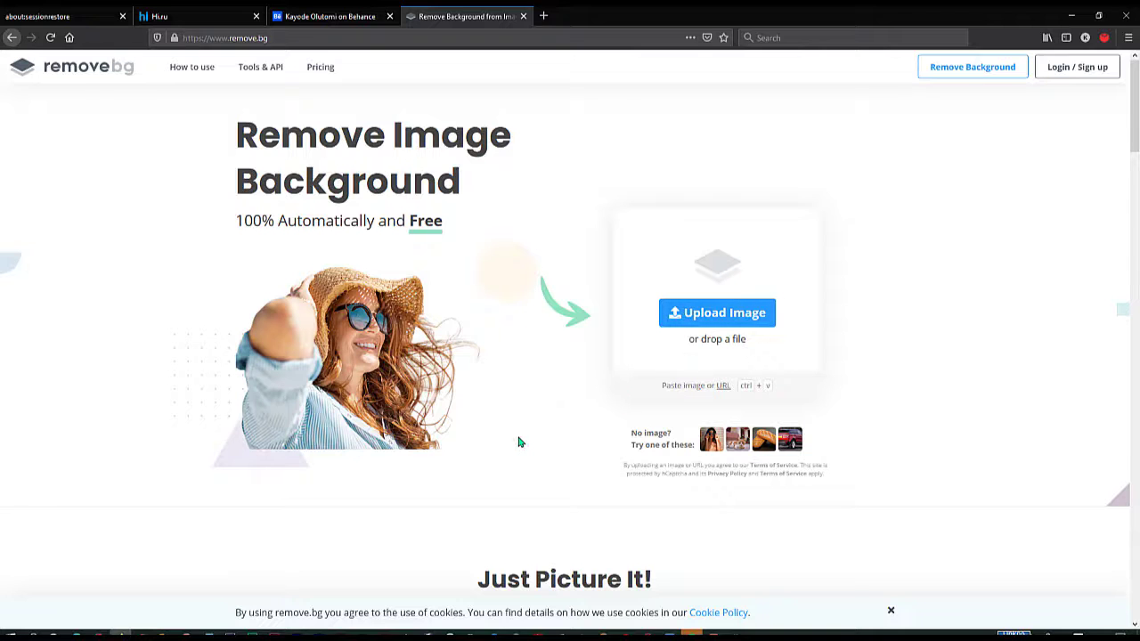
- Switch to File Explorer and go up from the February Downloads folder to the ILUSTRATOR. EMS FILES folder
mouse_move(118, 634)
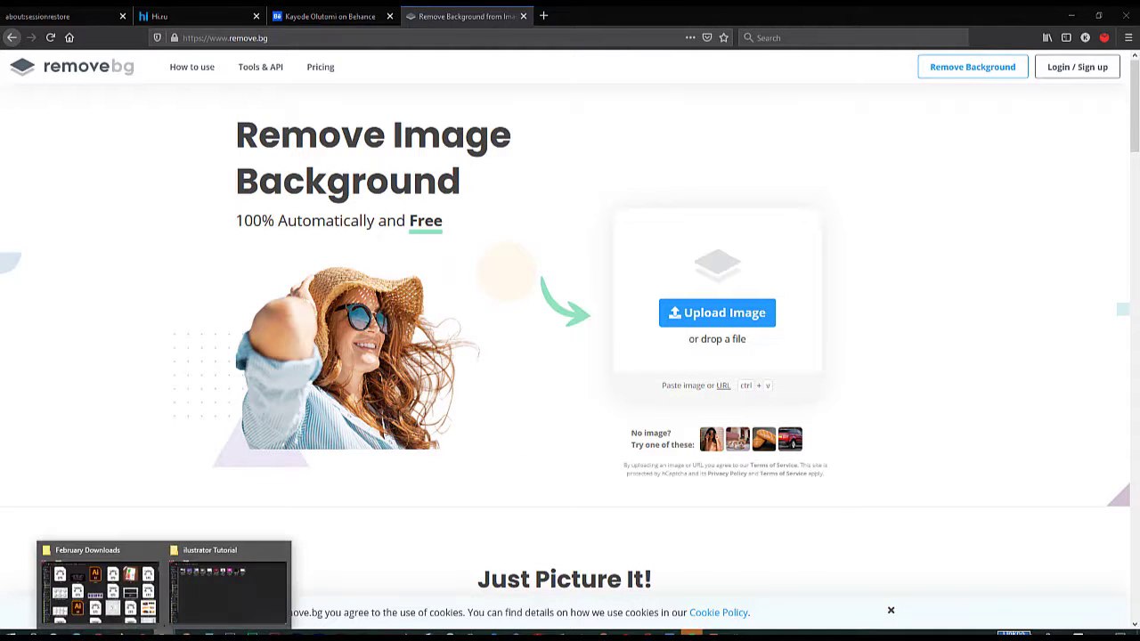
left_click(98, 584)
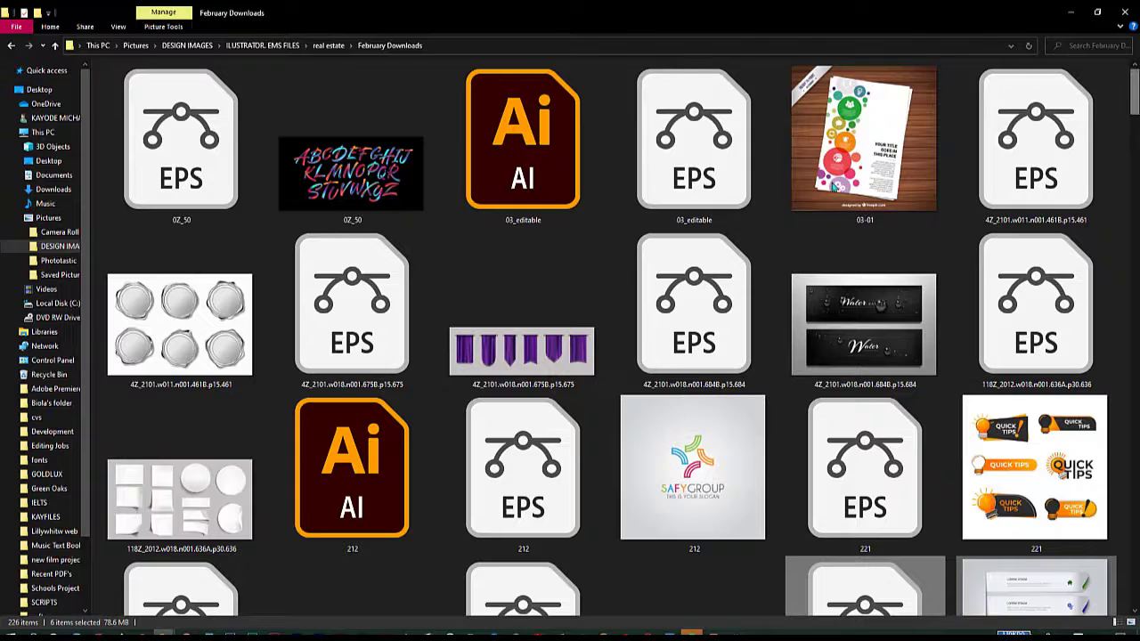
left_click(329, 45)
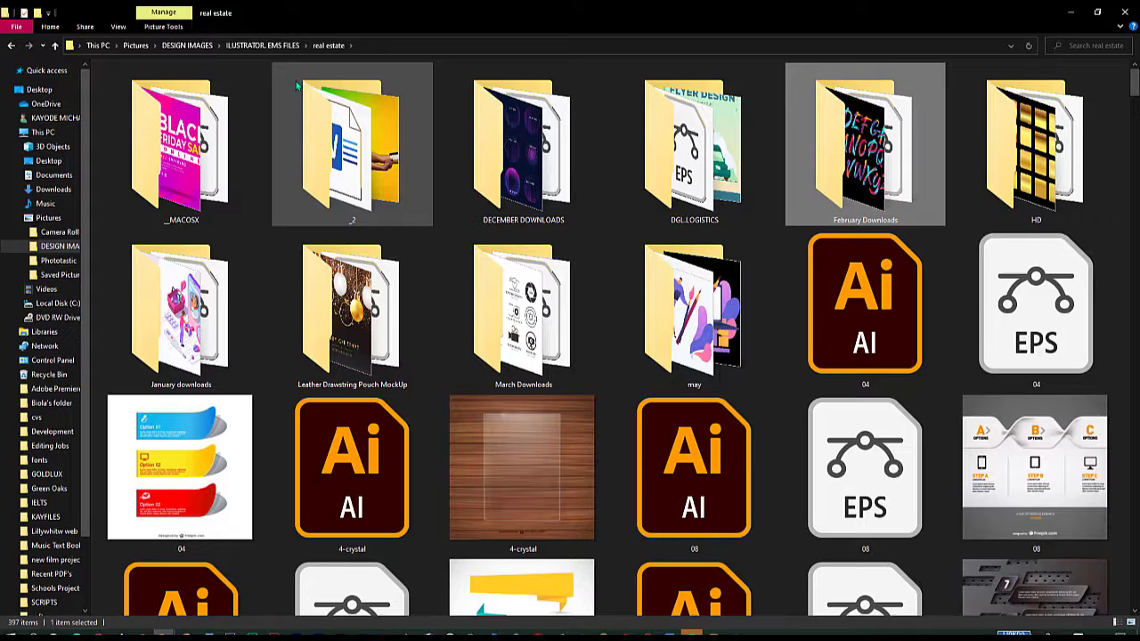
left_click(263, 45)
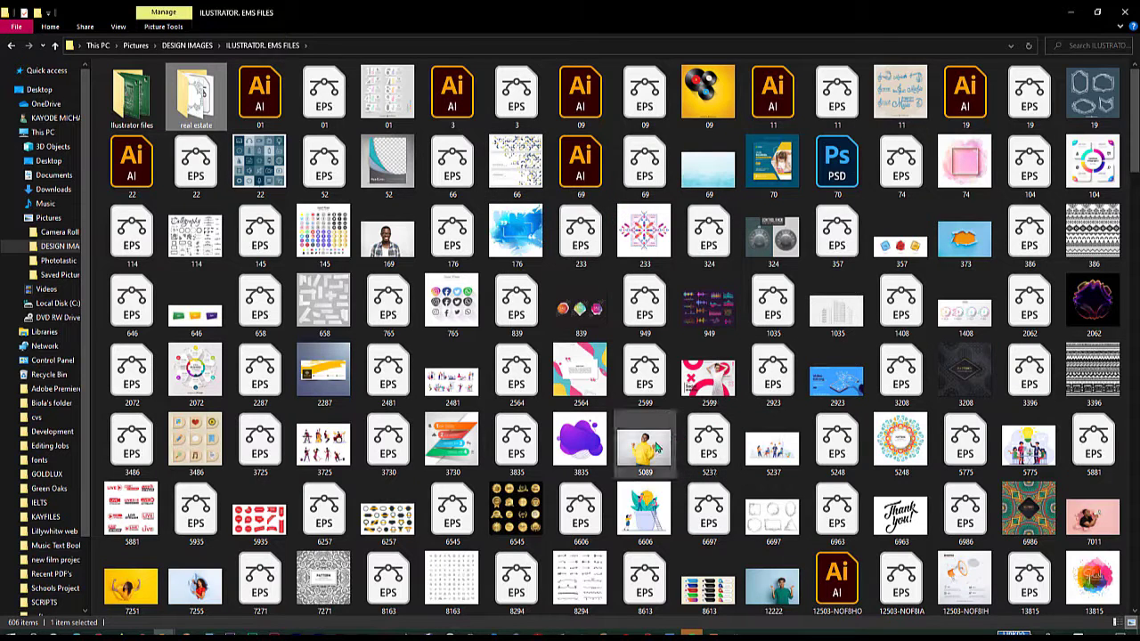
- Try to upload photo 5089 from the ILUSTRATOR. EMS FILES folder to remove.bg and dismiss the alert
left_click_drag(656, 445, 722, 336)
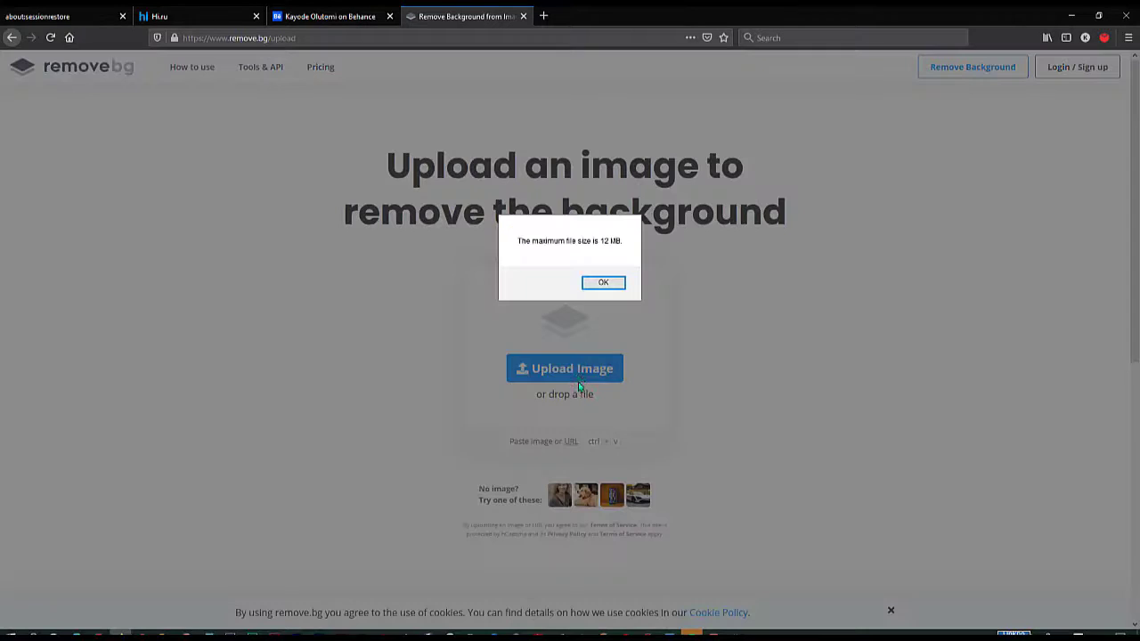
left_click(605, 284)
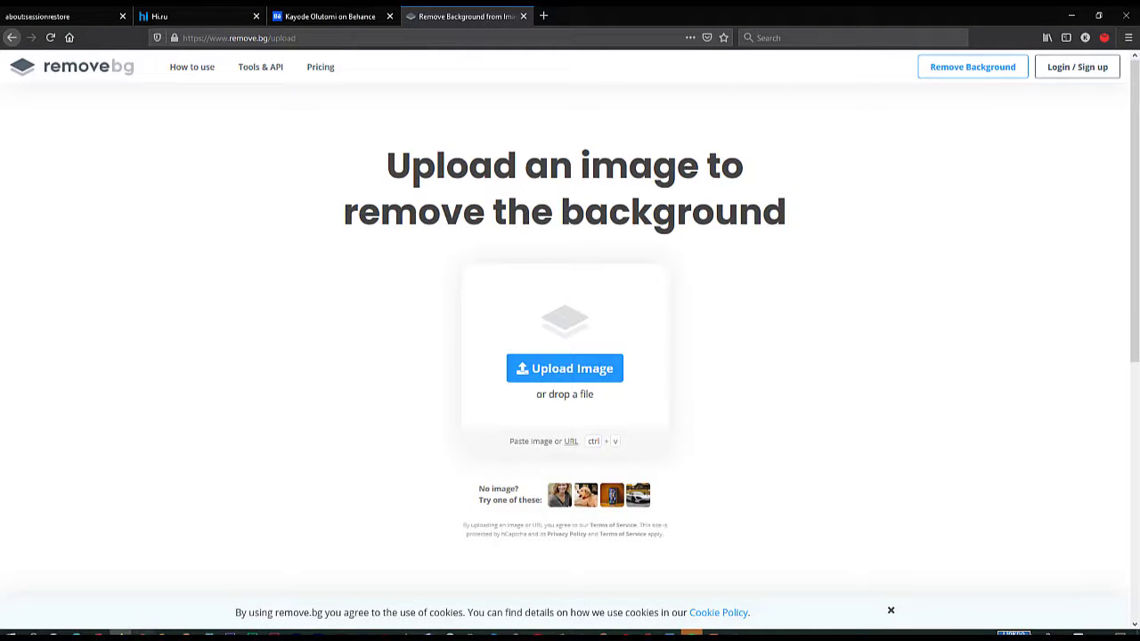
- Upload photo 12222 from the ILUSTRATOR. EMS FILES folder to remove.bg in Firefox
mouse_move(163, 633)
left_click(97, 587)
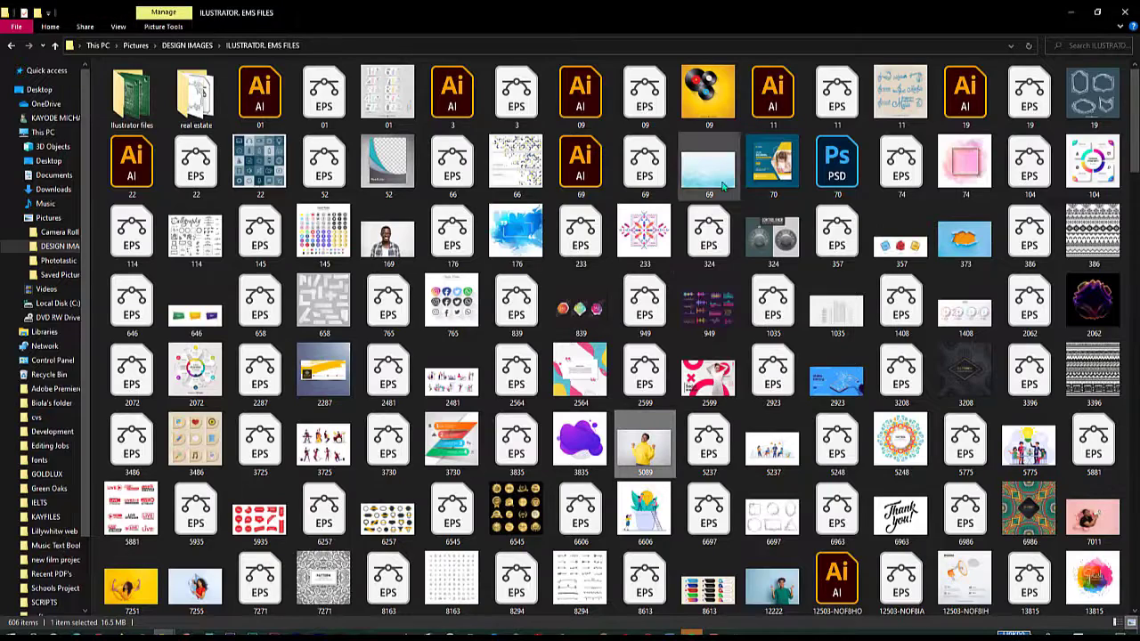
mouse_move(649, 457)
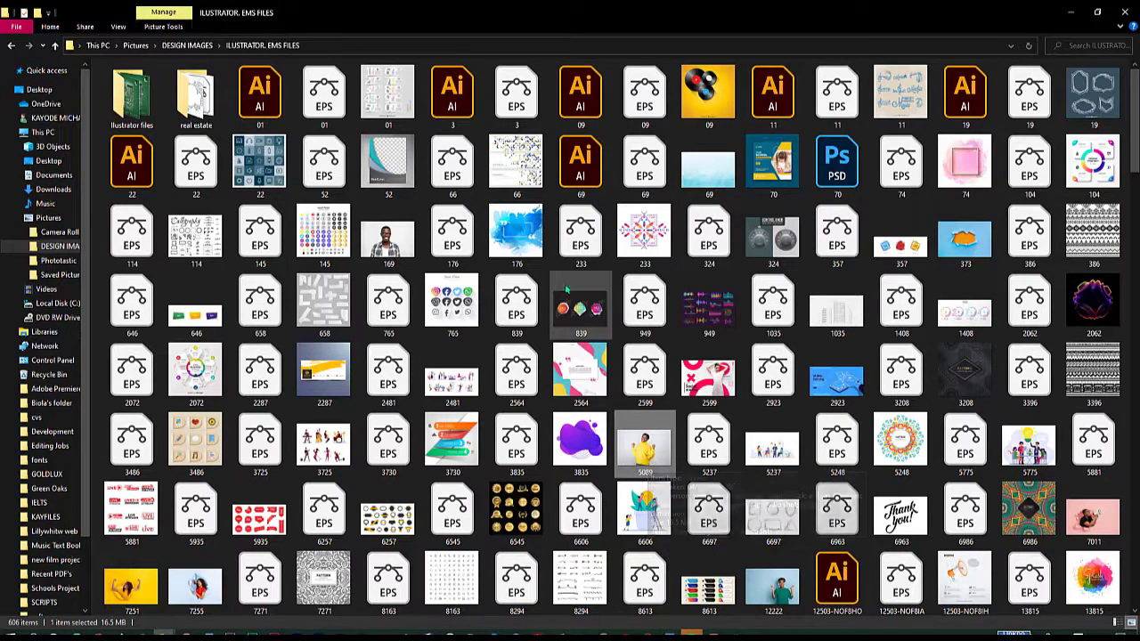
mouse_move(398, 253)
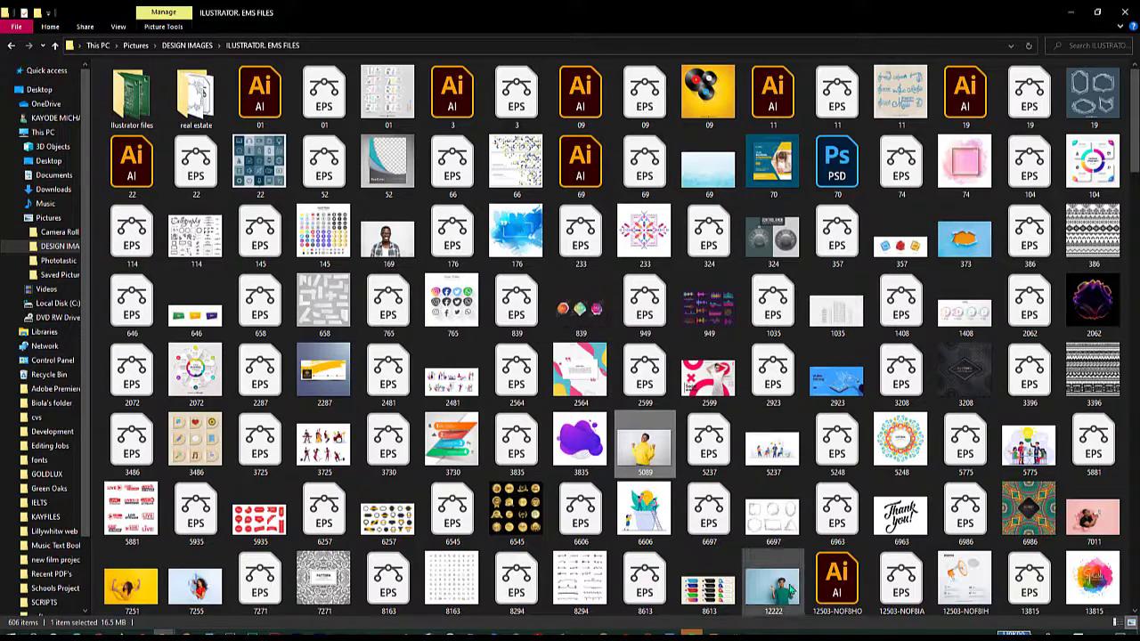
mouse_move(789, 591)
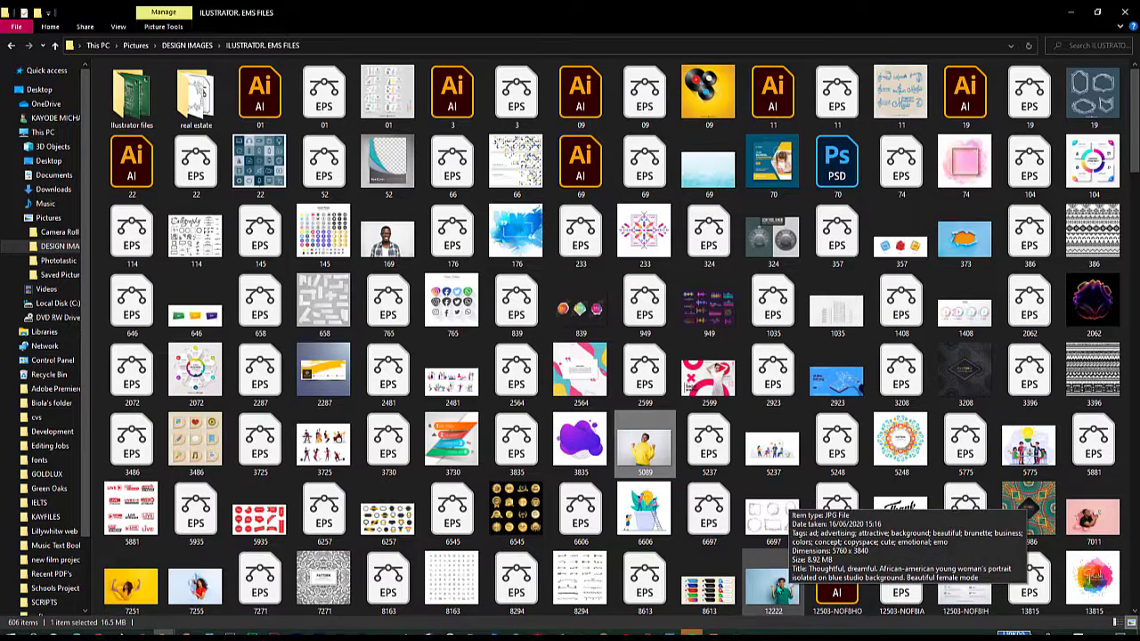
left_click_drag(789, 591, 547, 366)
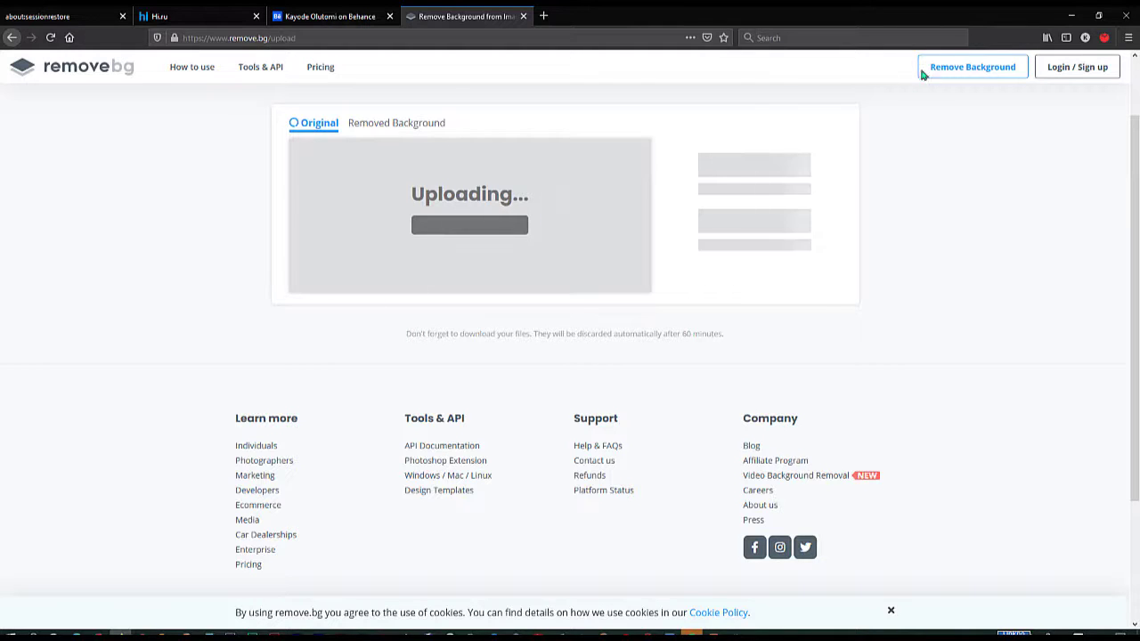
- Return to an empty remove.bg upload page and upload photo 12222 from the ILUSTRATOR. EMS FILES folder again
left_click(966, 72)
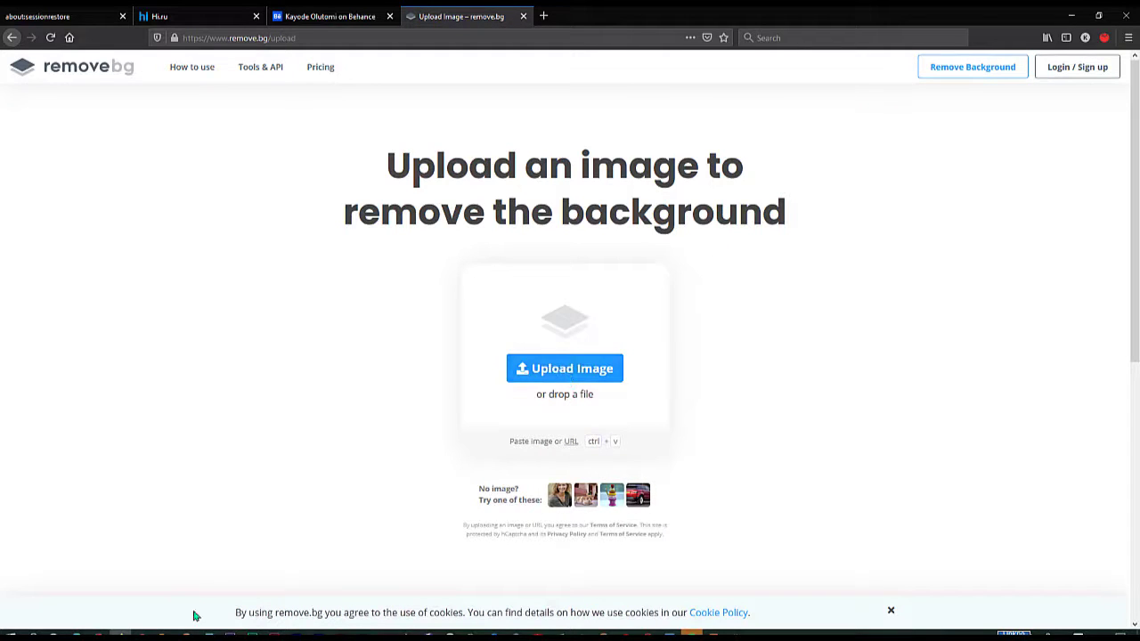
mouse_move(121, 634)
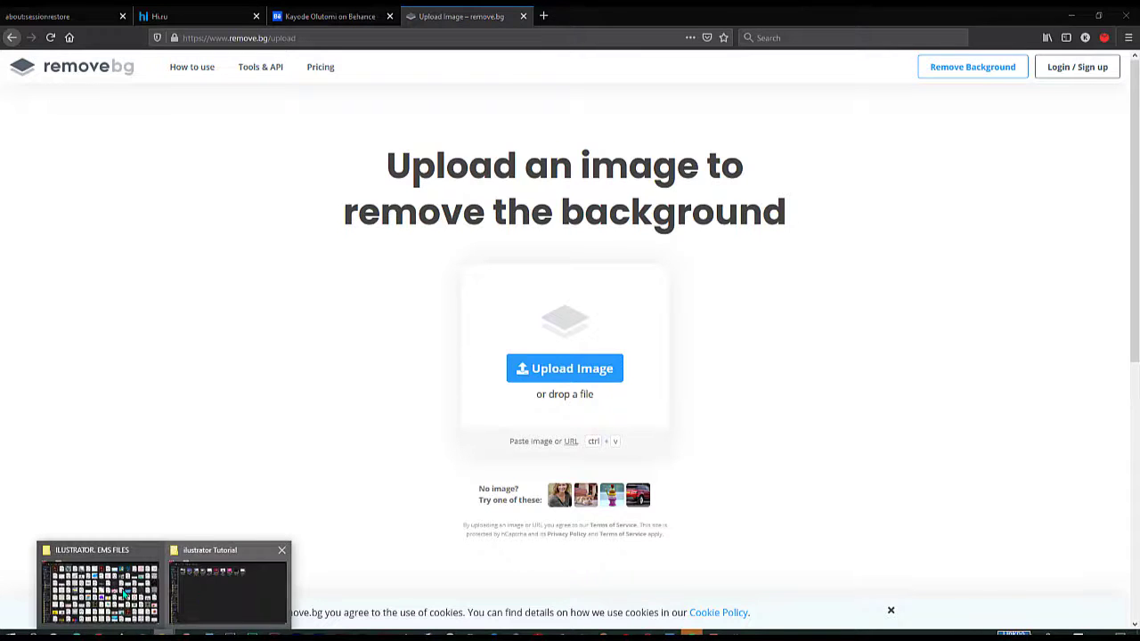
left_click(126, 595)
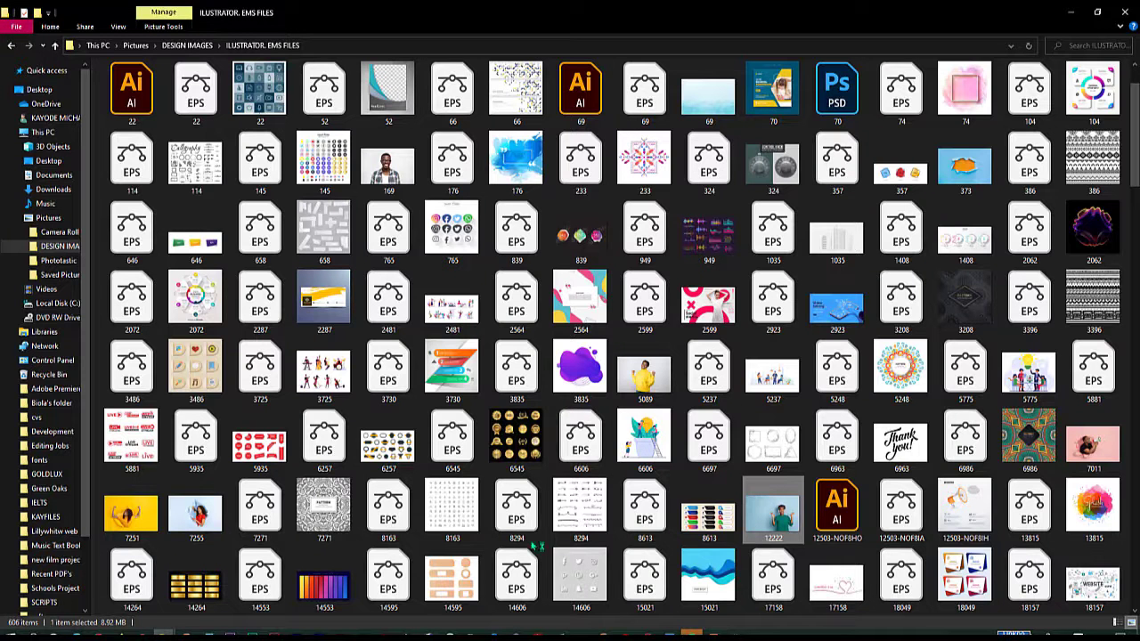
double_click(787, 483)
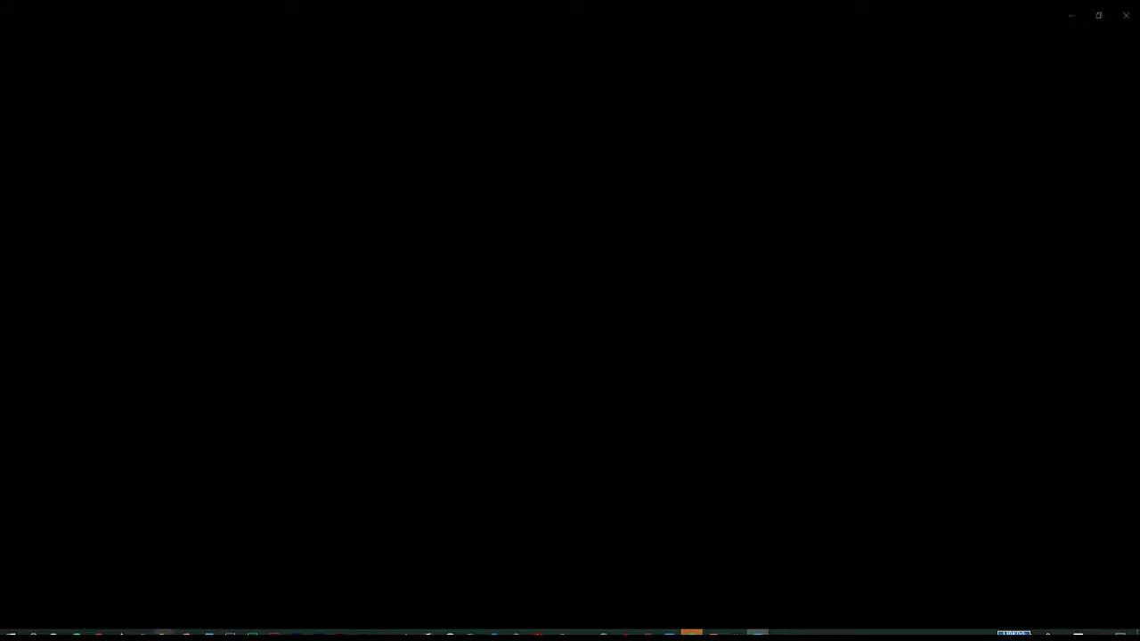
mouse_move(163, 634)
left_click(123, 604)
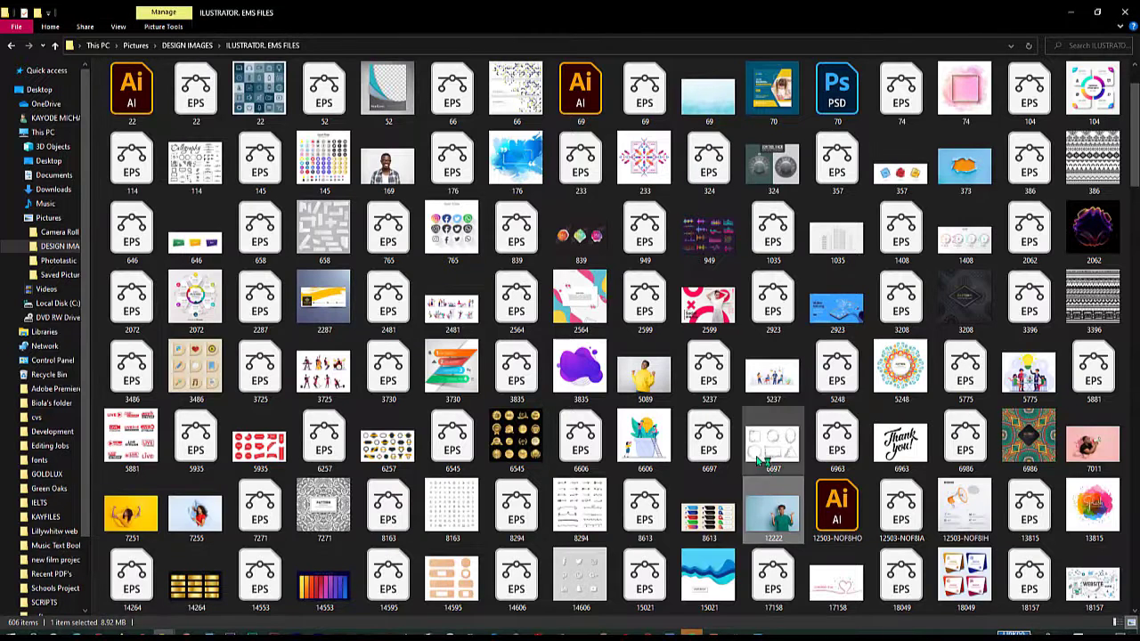
left_click_drag(764, 515, 561, 364)
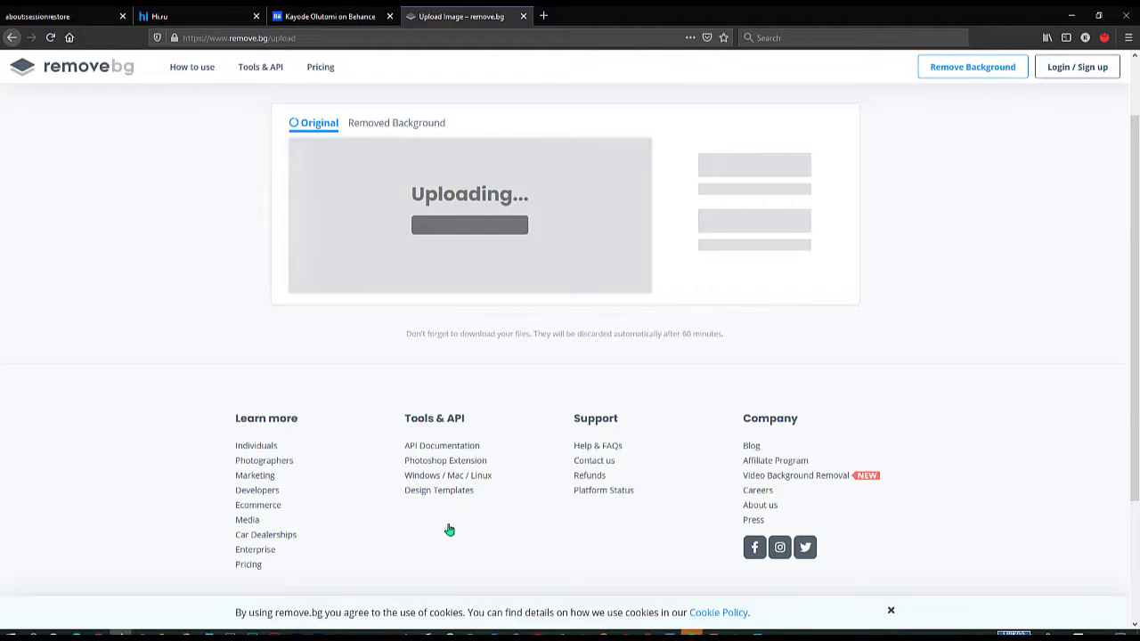
- Switch to Illustrator and move the floating tool palette towards the middle of the second square
left_click(342, 632)
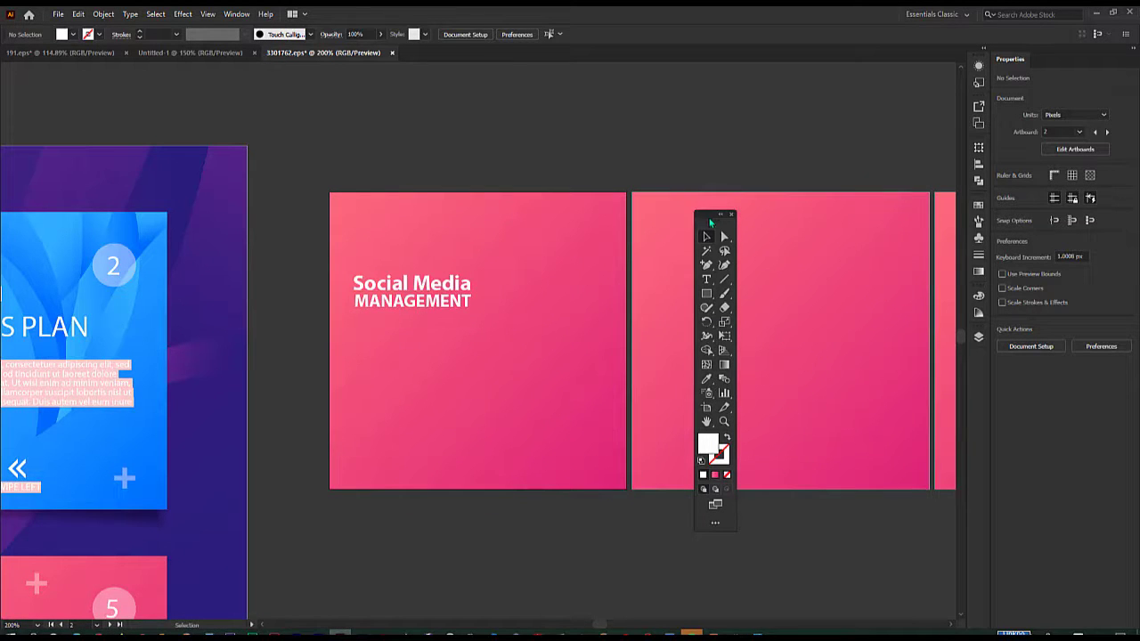
left_click_drag(711, 222, 787, 175)
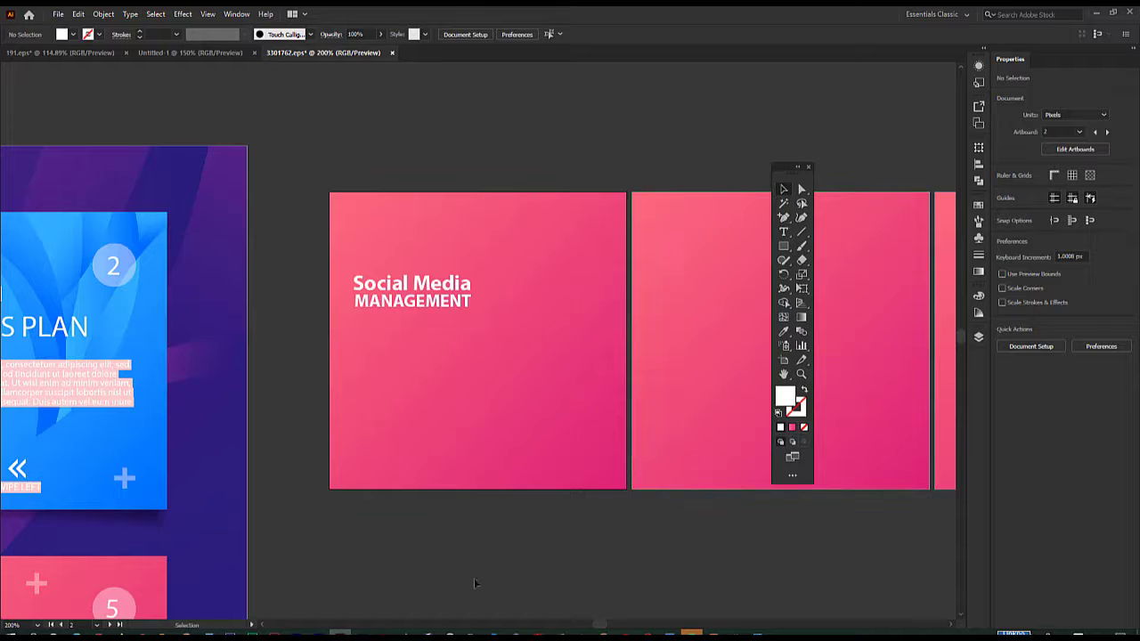
mouse_move(160, 634)
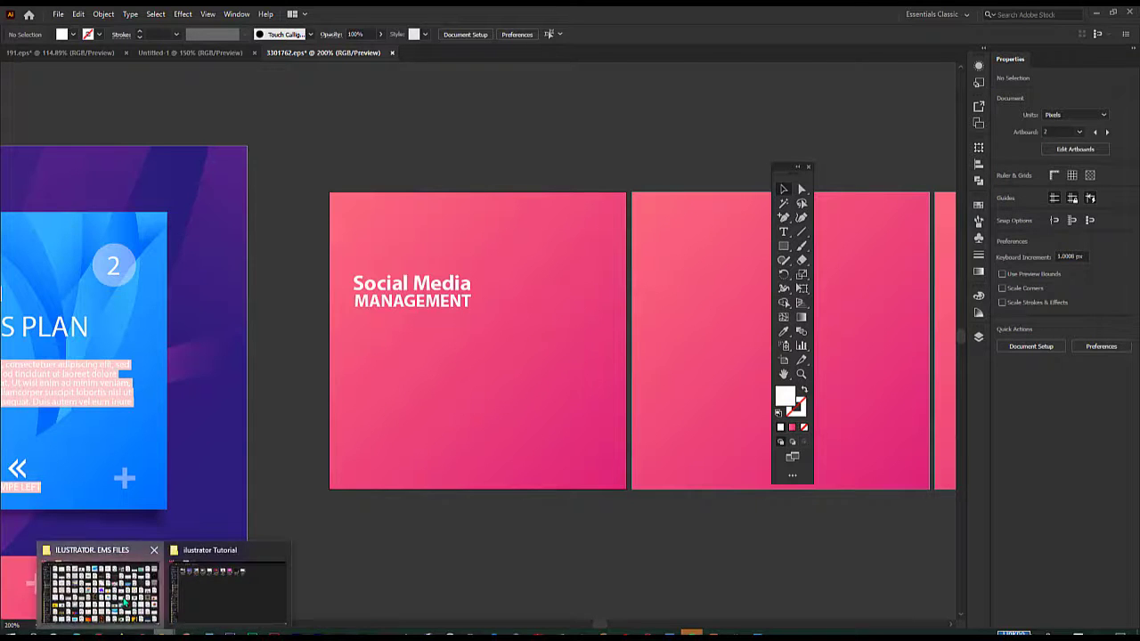
left_click(97, 588)
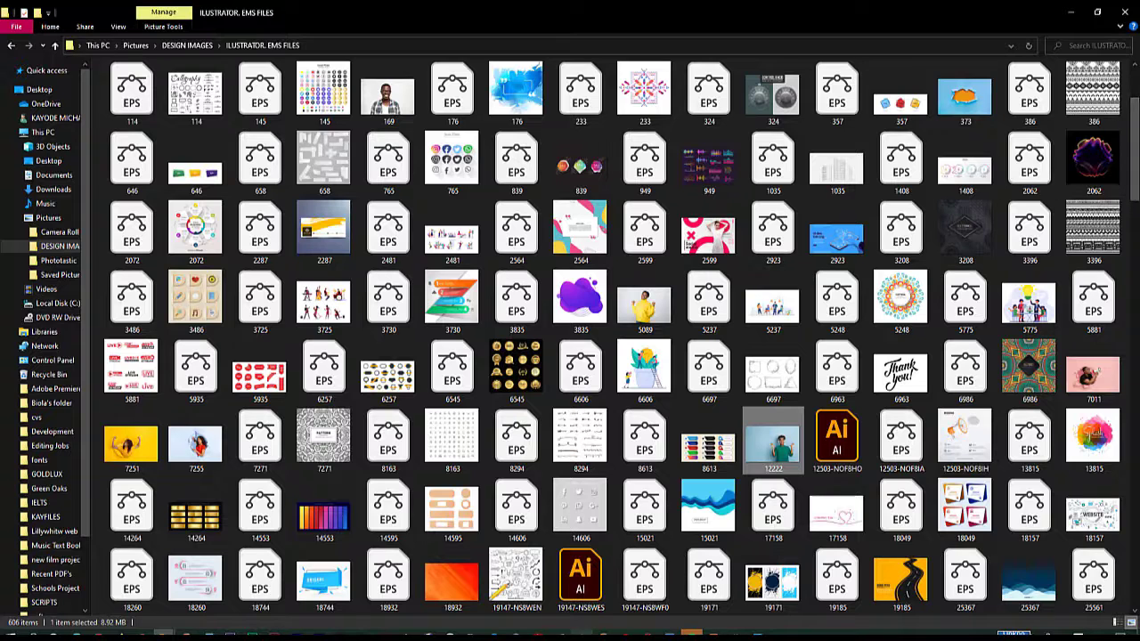
left_click(318, 635)
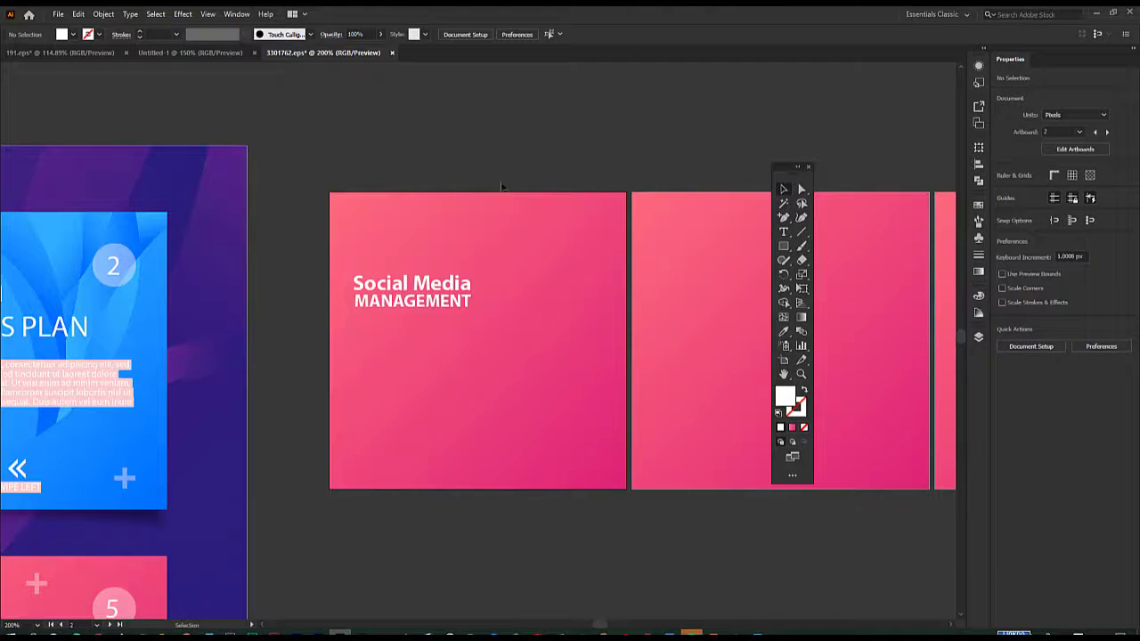
- Draw a white hexagon about 114 by 99 px with the Polygon tool on the right half of the first square
left_click(783, 246)
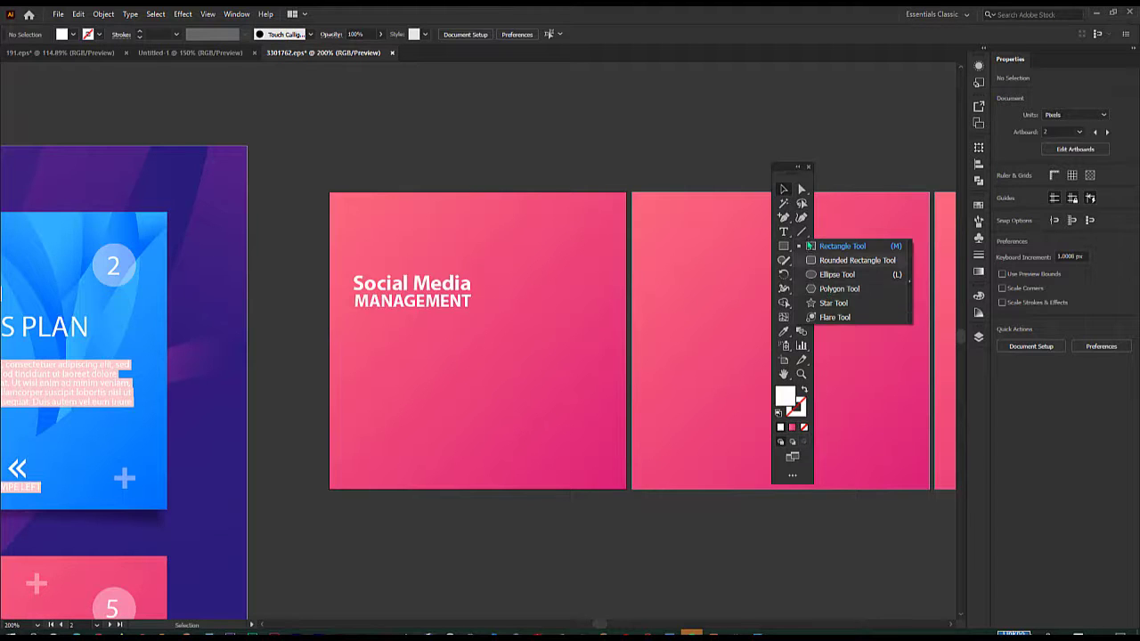
left_click(675, 129)
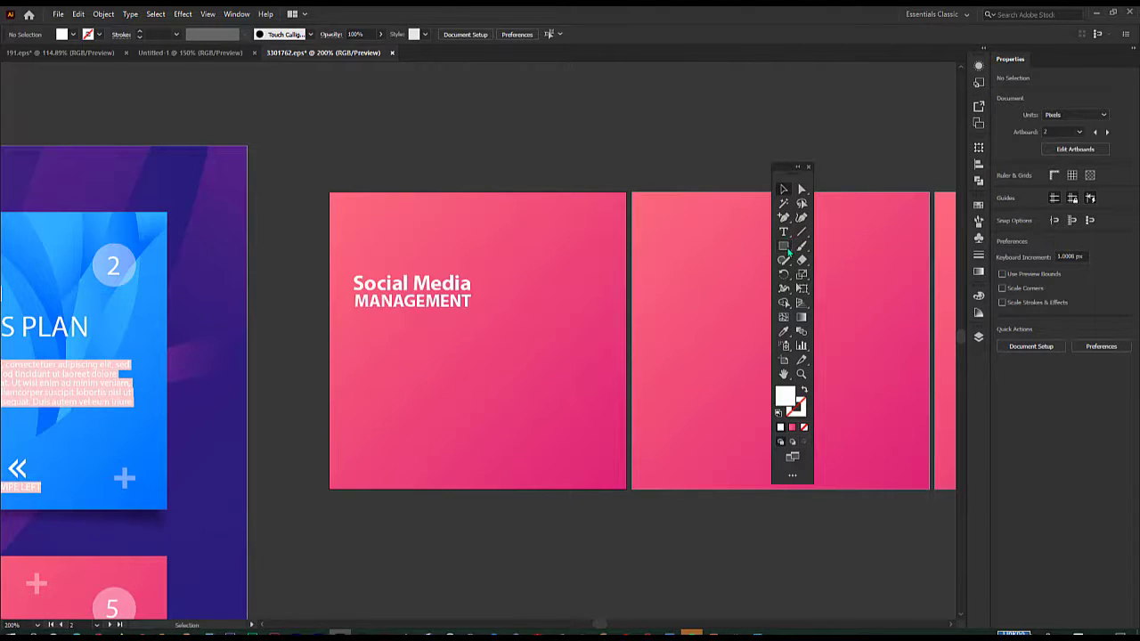
left_click(785, 244)
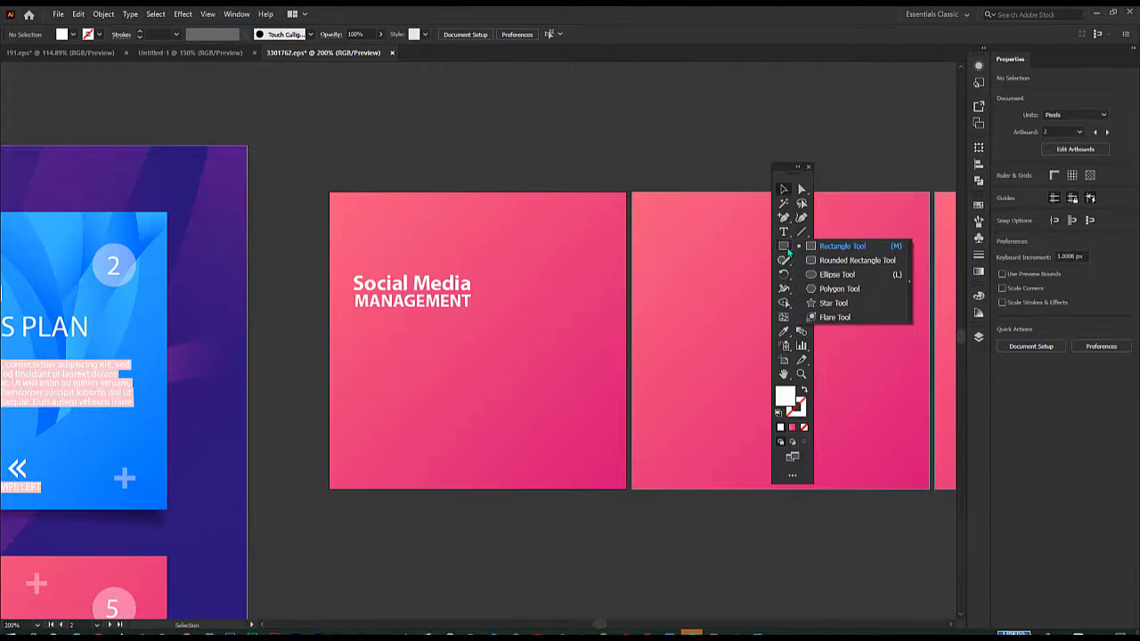
left_click(828, 291)
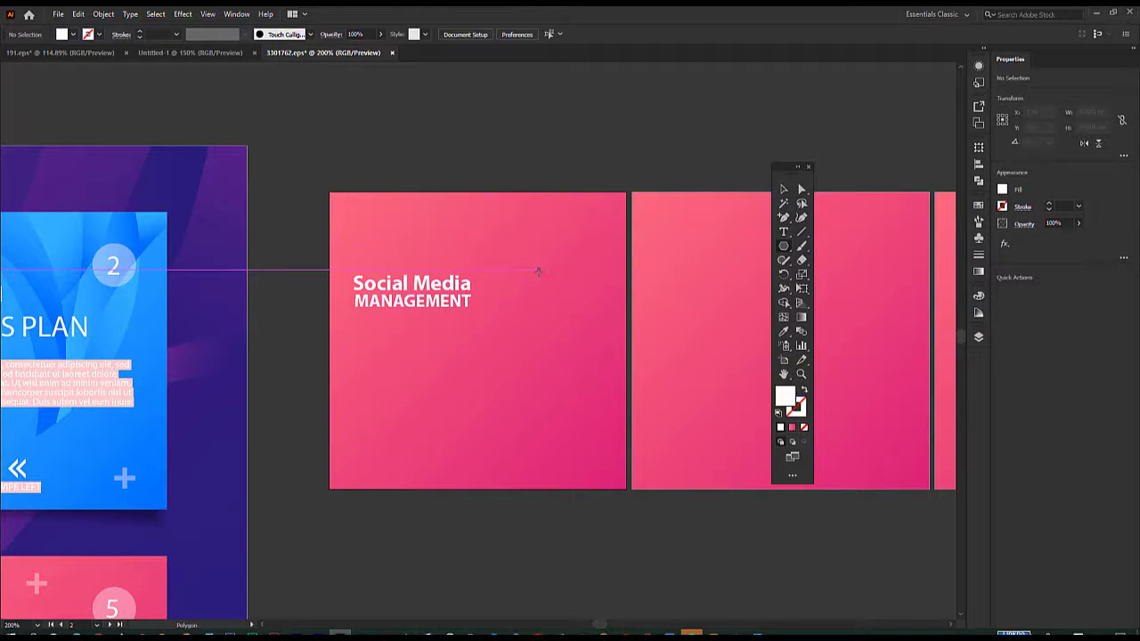
left_click(537, 271)
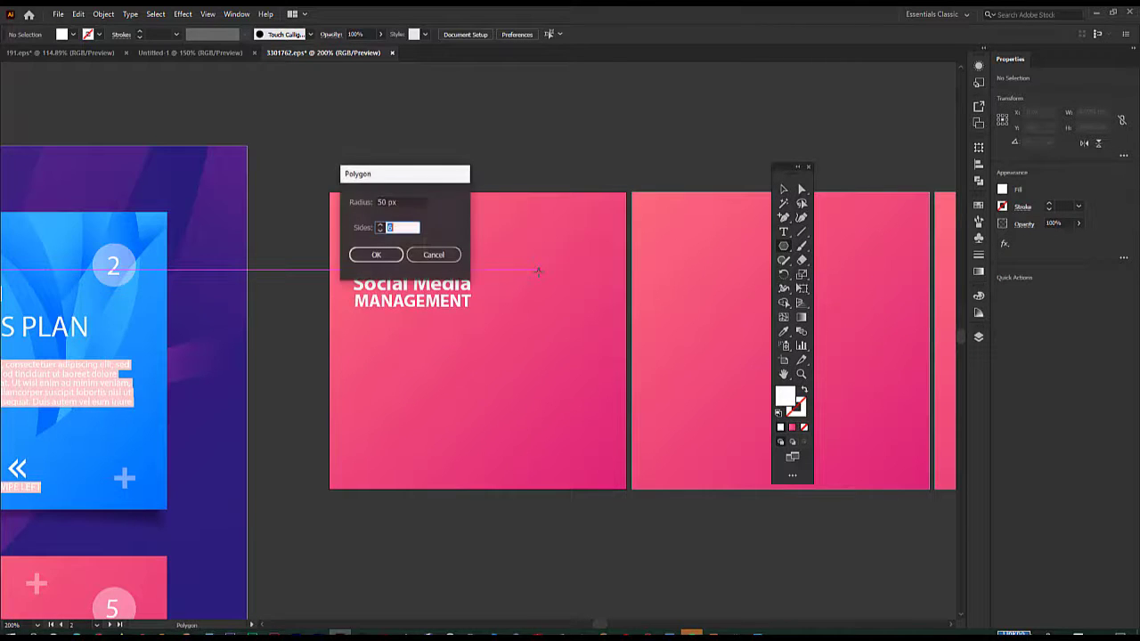
left_click(432, 255)
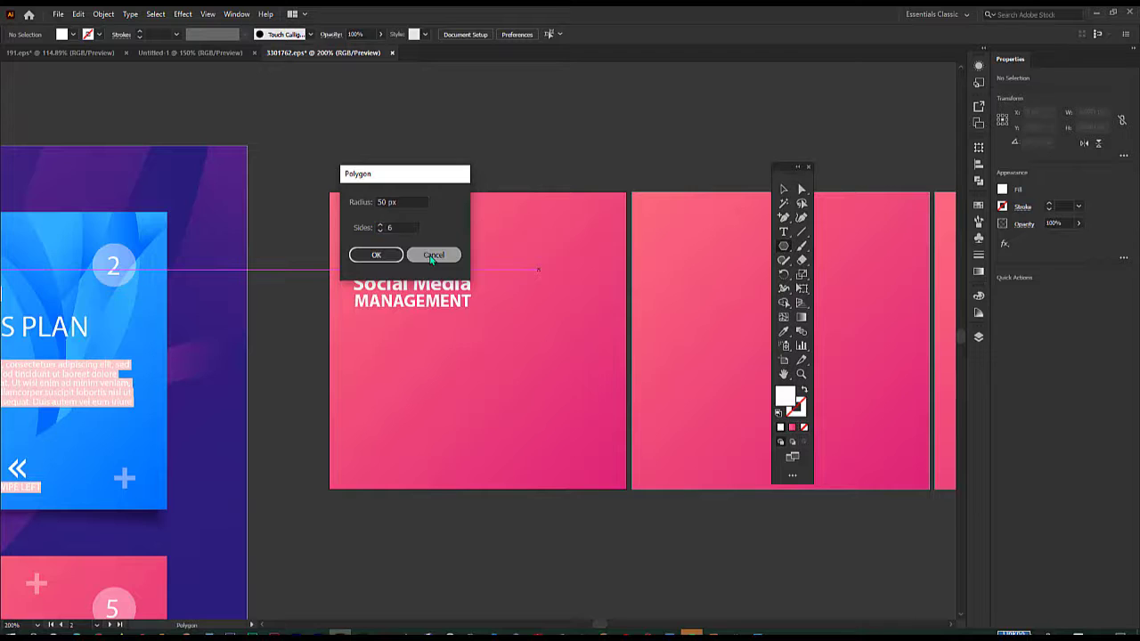
left_click_drag(541, 280, 605, 341)
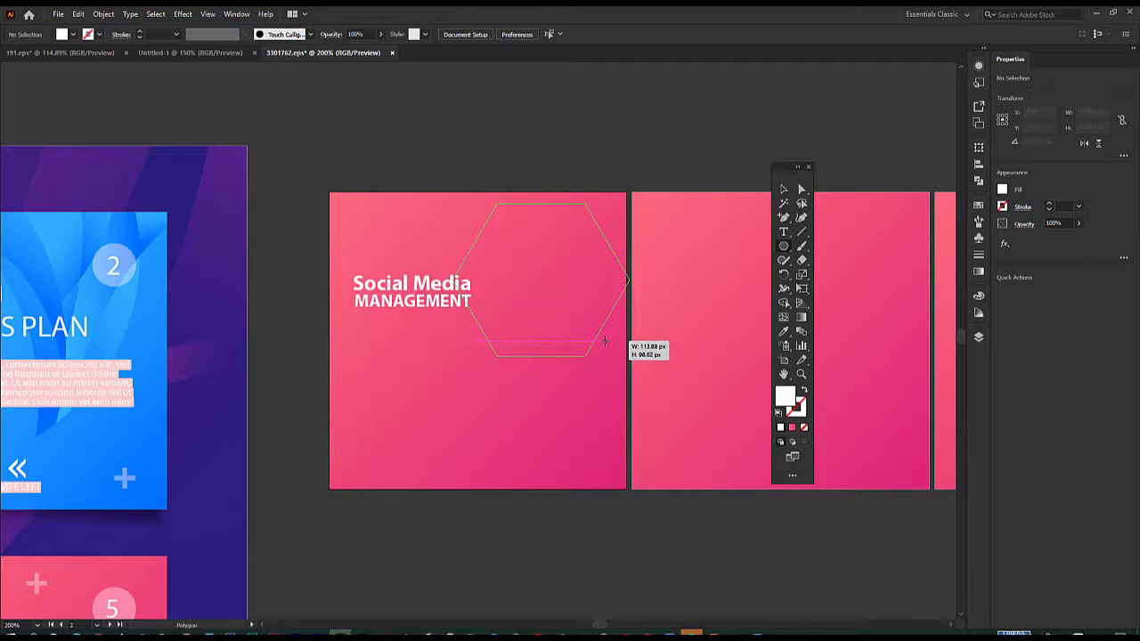
left_click_drag(604, 341, 605, 341)
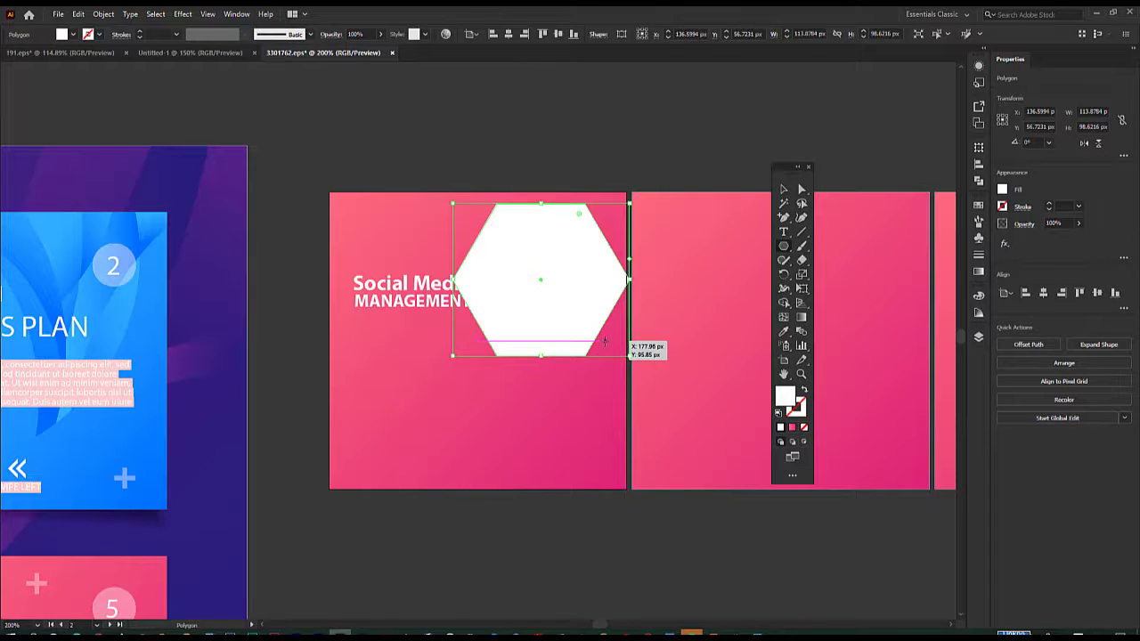
- Nudge the white hexagon 10 px down and delete it from the first square
key("shift+Up")
key("shift+Up")
key("shift+Down")
key("shift+Down")
key("shift+Down")
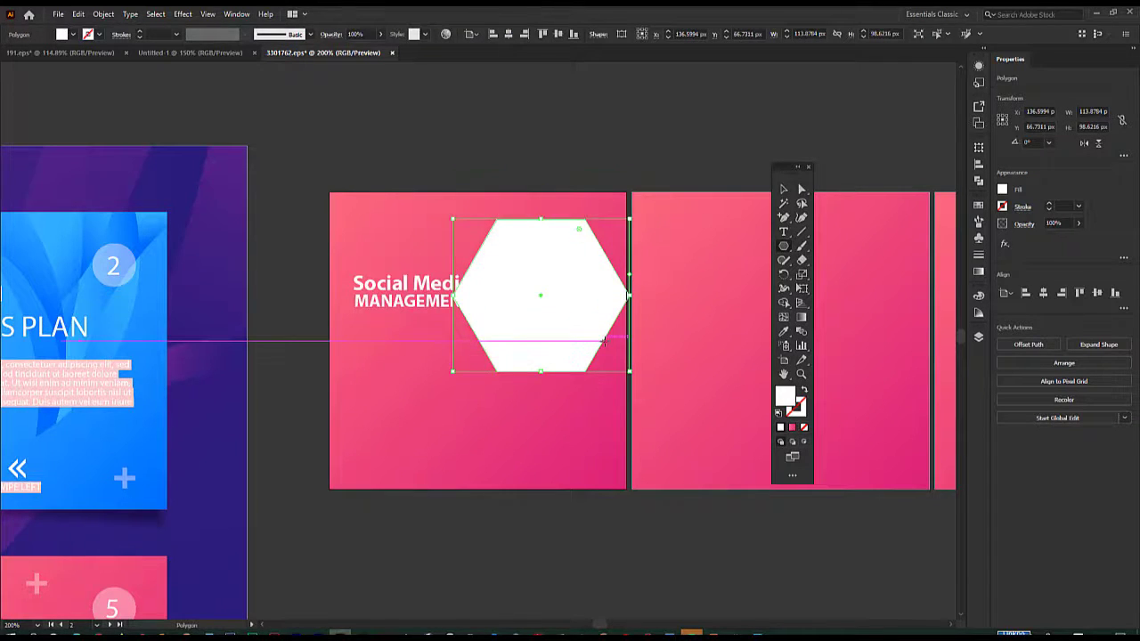
key("Delete")
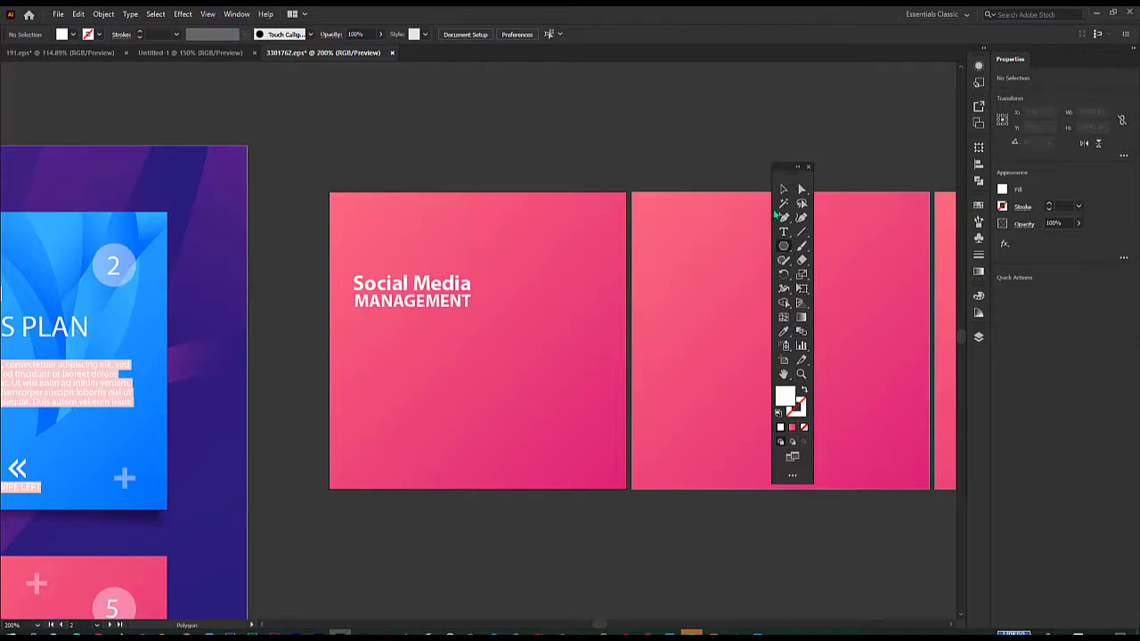
- Draw a white polygon about 99 px wide on the first square, adjusting its number of sides to 12
left_click_drag(502, 340, 549, 405)
key("Up")
key("Up")
key("Up")
key("Up")
key("Up")
key("Up")
key("Up")
key("Up")
key("Up")
key("Up")
key("Up")
key("Up")
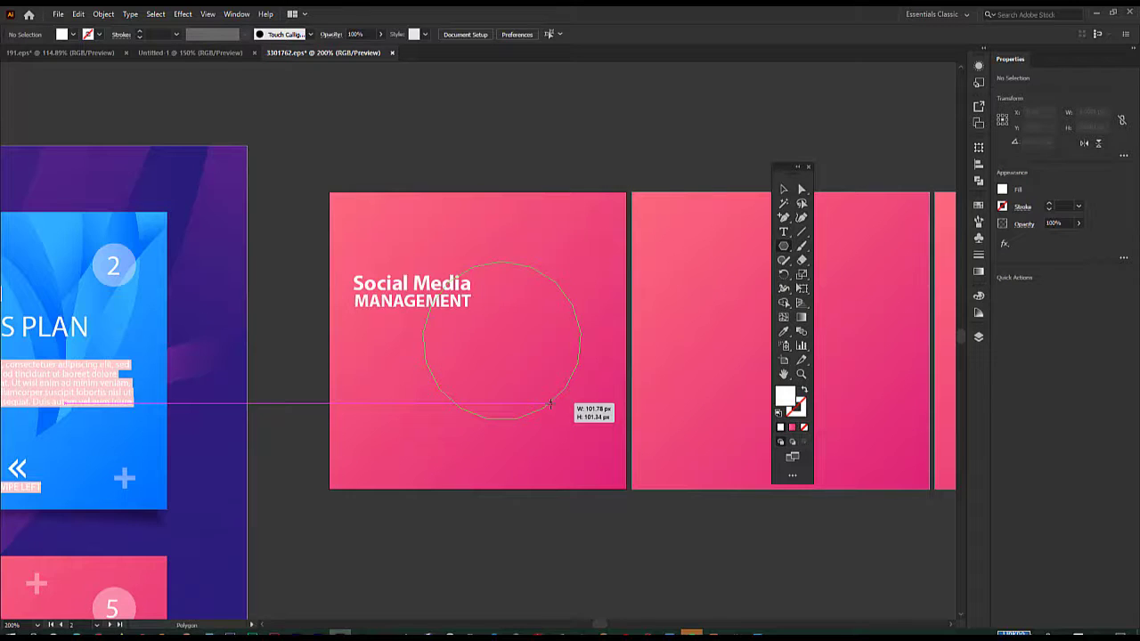
key("Down")
key("Down")
key("Down")
key("Down")
key("Down")
key("Down")
key("Down")
key("Down")
key("Down")
key("Down")
key("Down")
key("Down")
key("Down")
key("Down")
key("Down")
left_click_drag(550, 405, 549, 405)
key("Up")
key("Up")
key("Up")
key("Up")
key("Up")
key("Up")
key("Up")
key("Up")
key("Up")
key("Up")
key("Down")
key("Down")
key("Down")
key("Down")
key("Down")
key("Down")
key("Down")
key("Down")
key("Down")
key("Down")
key("Up")
key("Up")
key("Up")
key("Up")
key("Up")
key("Up")
key("Up")
key("Up")
key("Up")
key("Up")
key("Up")
key("Up")
key("Up")
key("Up")
key("Up")
key("Down")
key("Down")
key("Down")
key("Down")
key("Down")
key("Down")
key("Down")
key("Down")
key("Down")
key("Down")
key("Up")
key("Up")
key("Up")
key("Up")
key("Up")
key("Up")
key("Up")
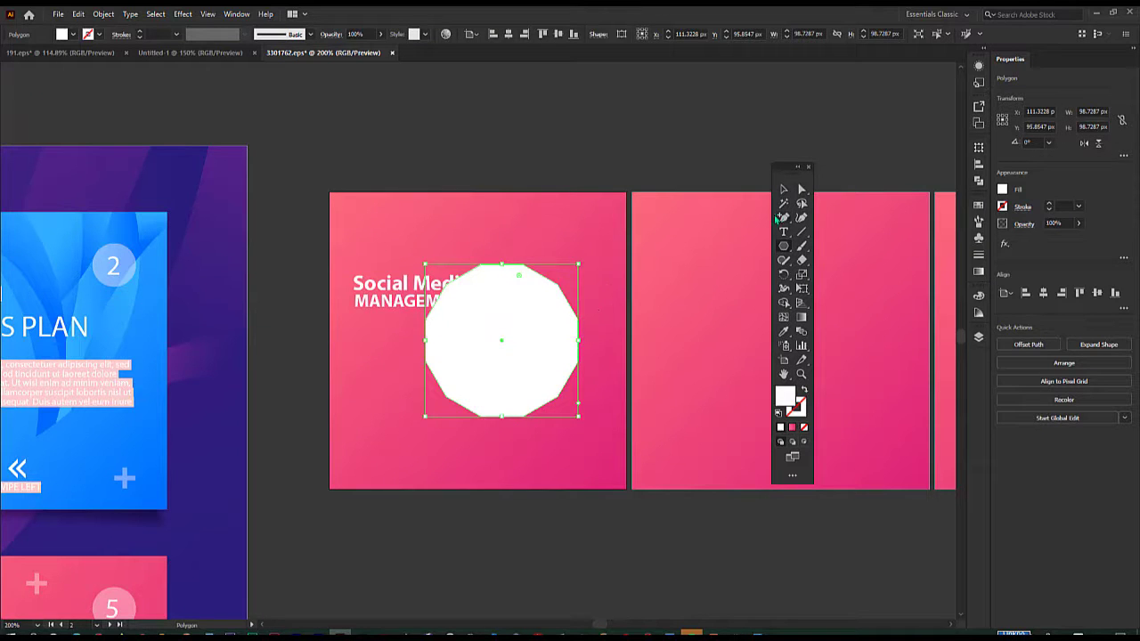
- Try the 12-sided polygon at about 116 by 119 px across the gap between the first two squares, and delete it
left_click(782, 189)
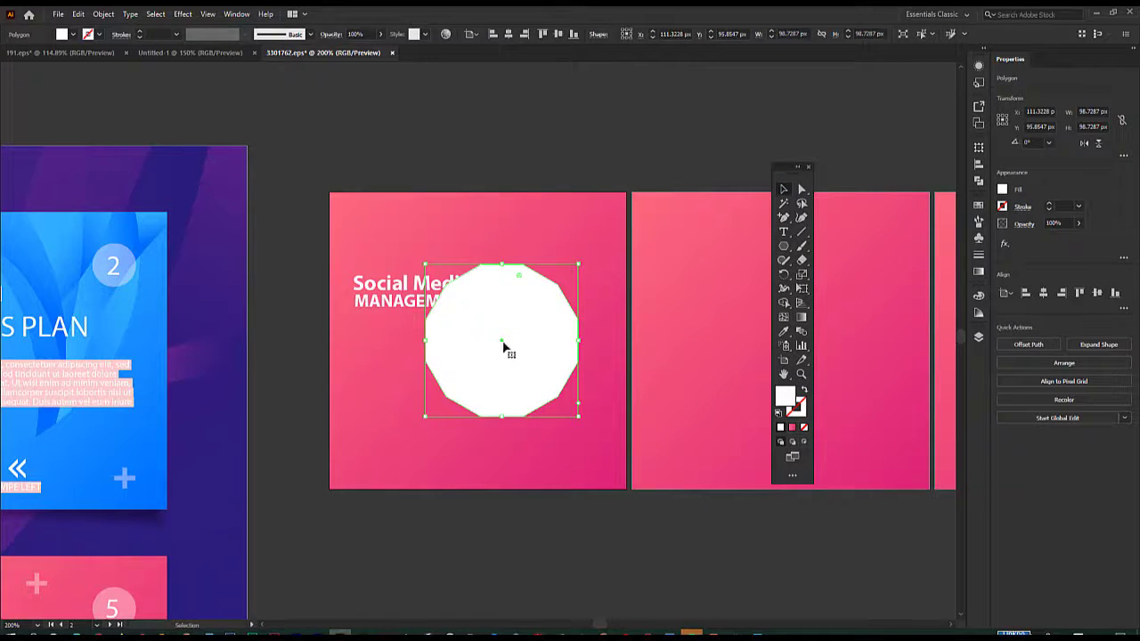
left_click_drag(503, 347, 636, 335)
left_click_drag(557, 407, 530, 438)
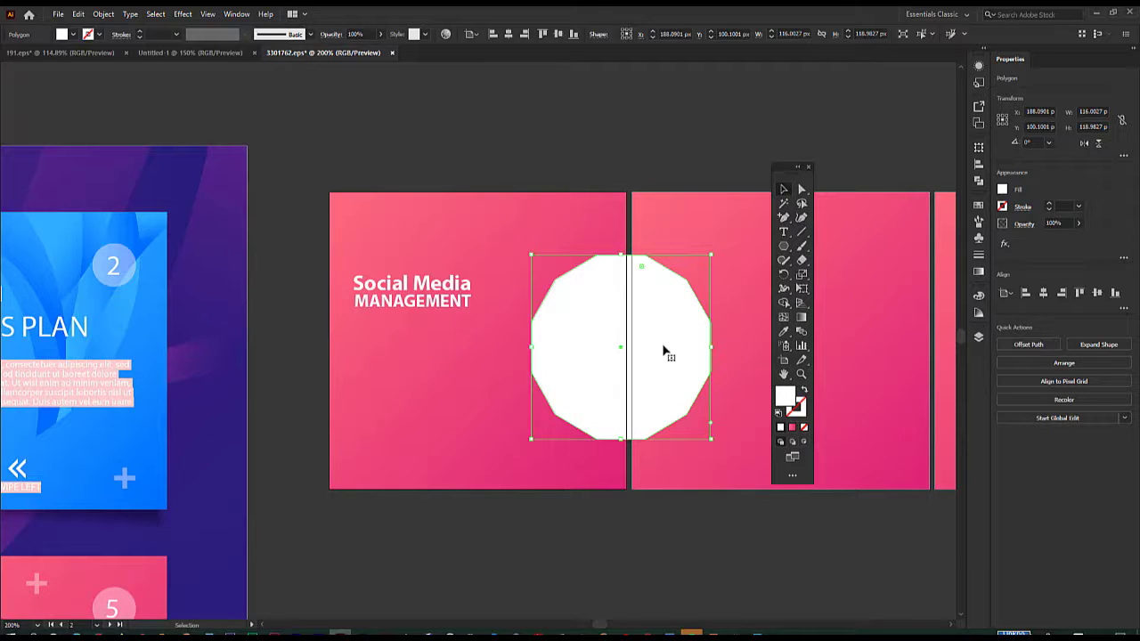
key("Delete")
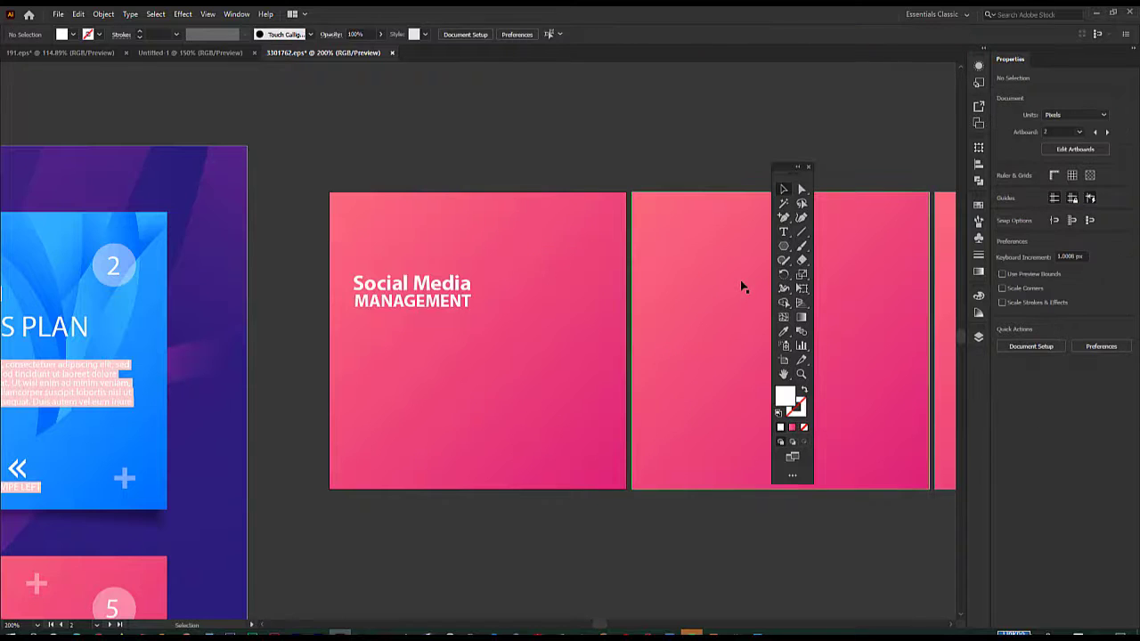
- Try a polygon about 121 by 121 px on the right half of the first square, varying its number of sides, and delete it
left_click(785, 247)
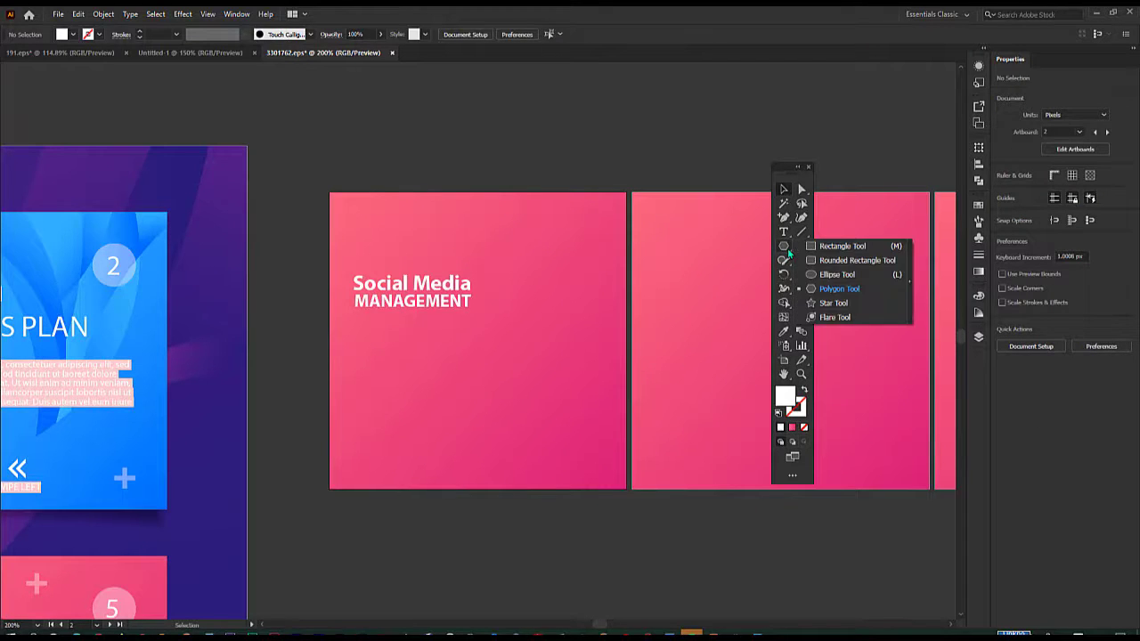
left_click(837, 289)
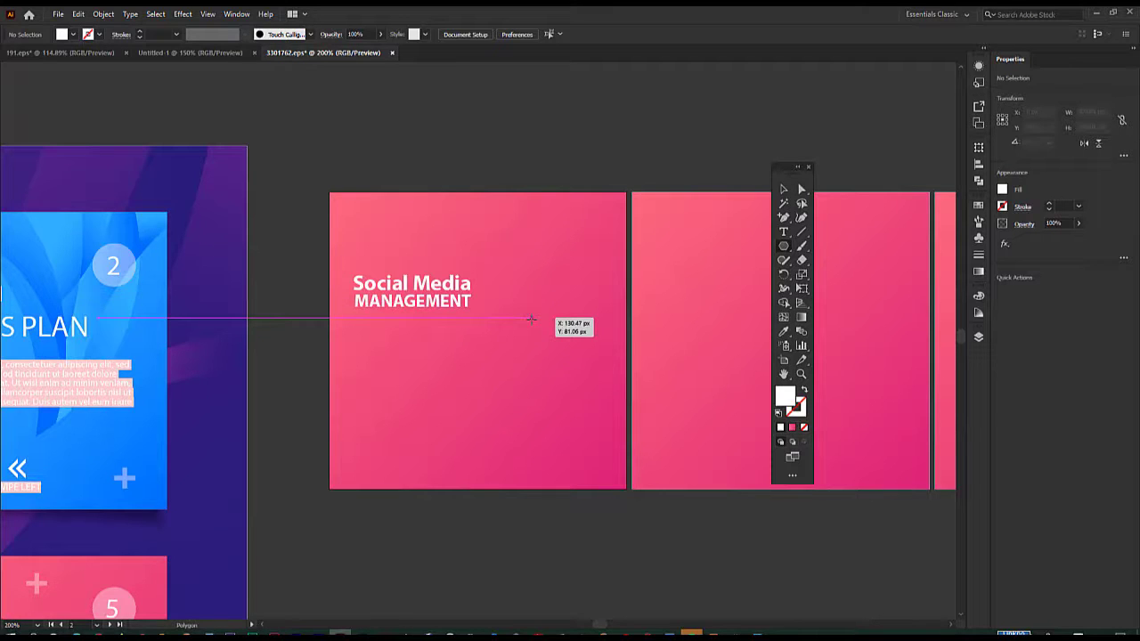
left_click_drag(531, 318, 609, 374)
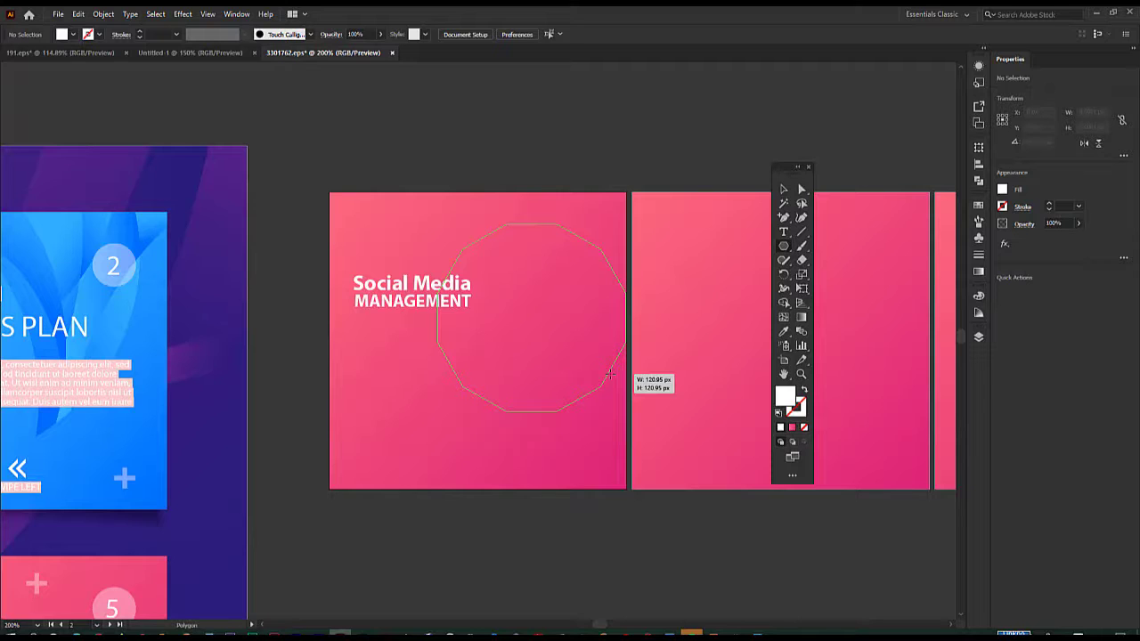
key("Up")
key("Up")
key("Up")
key("Up")
key("Up")
key("Up")
key("Up")
key("Up")
key("Up")
key("Up")
left_click_drag(609, 374, 609, 374)
key("Down")
key("Down")
key("Down")
key("Down")
key("Down")
key("Down")
key("Down")
key("Down")
key("Down")
key("Down")
key("Down")
key("Down")
key("Down")
key("Down")
key("Down")
key("Down")
key("Down")
key("Down")
key("Down")
key("Down")
key("Down")
key("Up")
key("Up")
key("Up")
key("Up")
key("Up")
key("Up")
key("Up")
key("Up")
key("Up")
key("Delete")
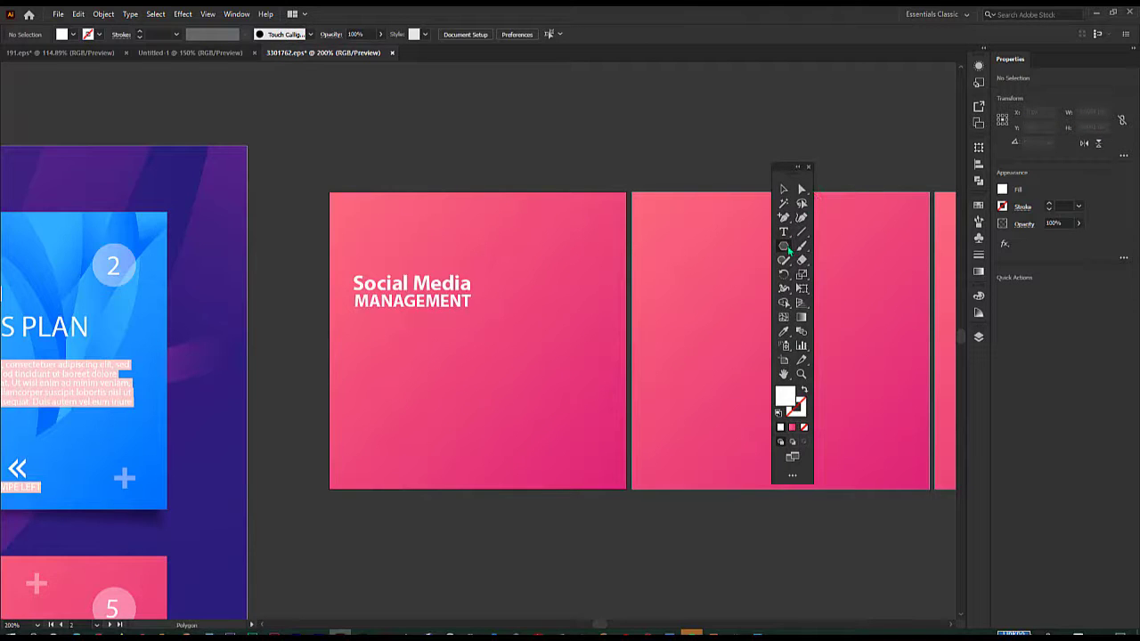
- Draw a white seven-sided polygon about 104 by 102 px on the upper right of the first square
left_click(787, 251)
left_click_drag(538, 278, 615, 311)
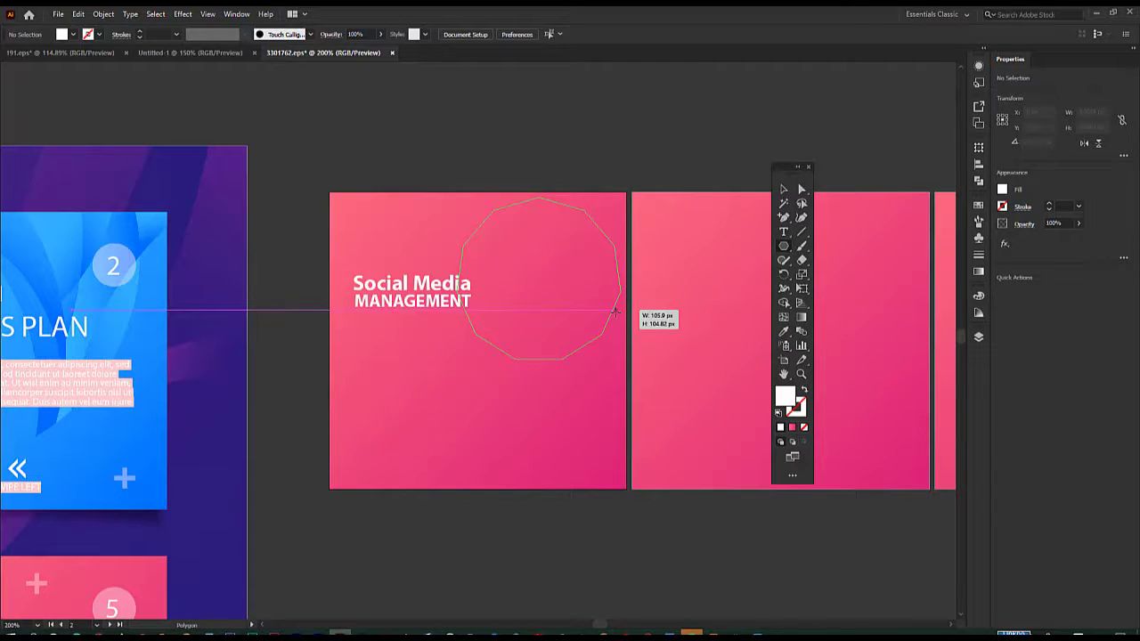
left_click_drag(615, 311, 614, 312)
key("Down")
key("Down")
key("Down")
key("Down")
key("Up")
key("Up")
key("Up")
key("Up")
key("Up")
key("Up")
key("Up")
key("Up")
key("Down")
key("Down")
key("Down")
key("Down")
key("Down")
key("Down")
left_click_drag(615, 312, 614, 311)
key("Up")
key("Up")
key("Up")
key("Up")
key("Up")
key("Up")
key("Down")
key("Down")
key("Down")
key("Down")
key("Down")
key("Down")
key("Down")
left_click_drag(614, 312, 615, 311)
key("Up")
key("Up")
key("Up")
key("Up")
key("Up")
key("Down")
key("Down")
key("Up")
key("Up")
key("Down")
key("Down")
key("Down")
key("Down")
key("Down")
key("Up")
key("Up")
key("Up")
key("Up")
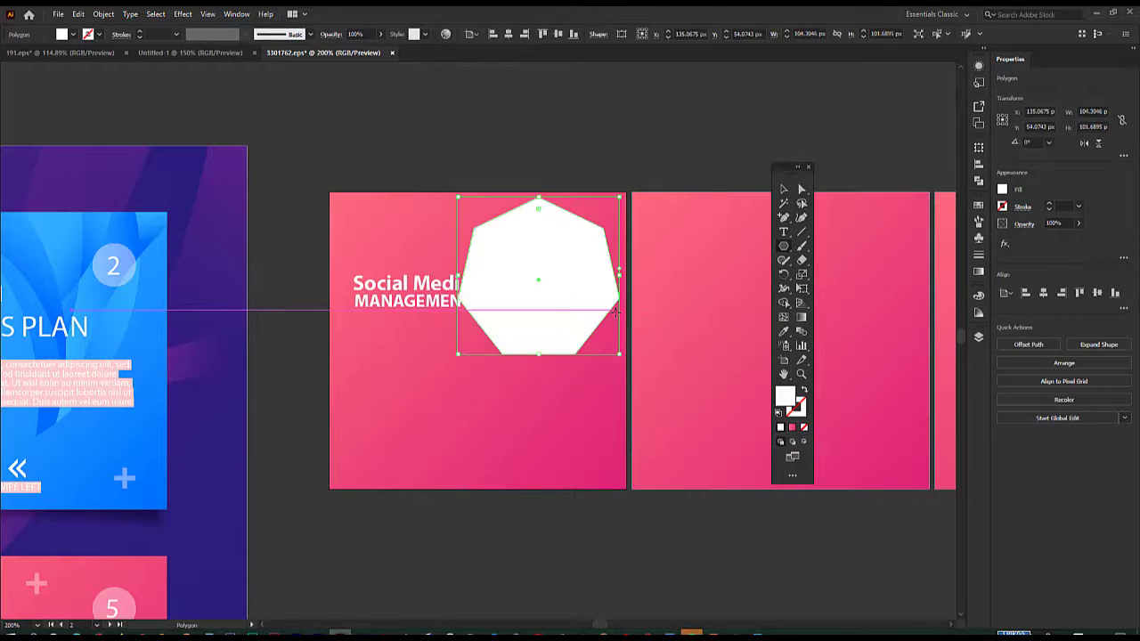
- Move the white heptagon up and to the right so it straddles the gap between the first two squares and overlaps their top edges
left_click(574, 333)
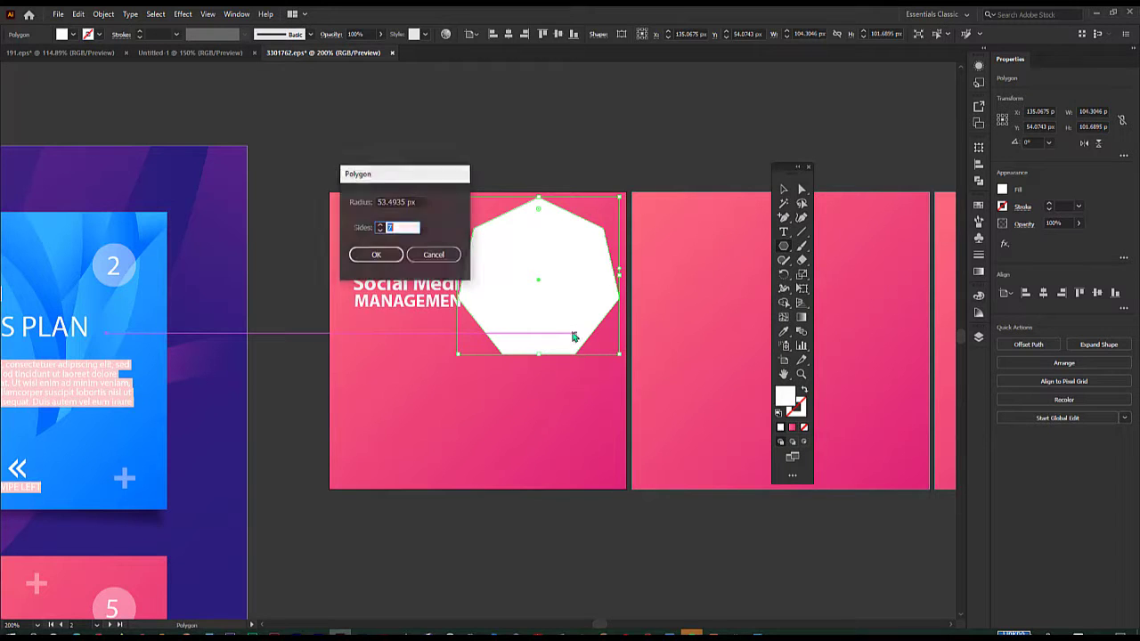
left_click(435, 254)
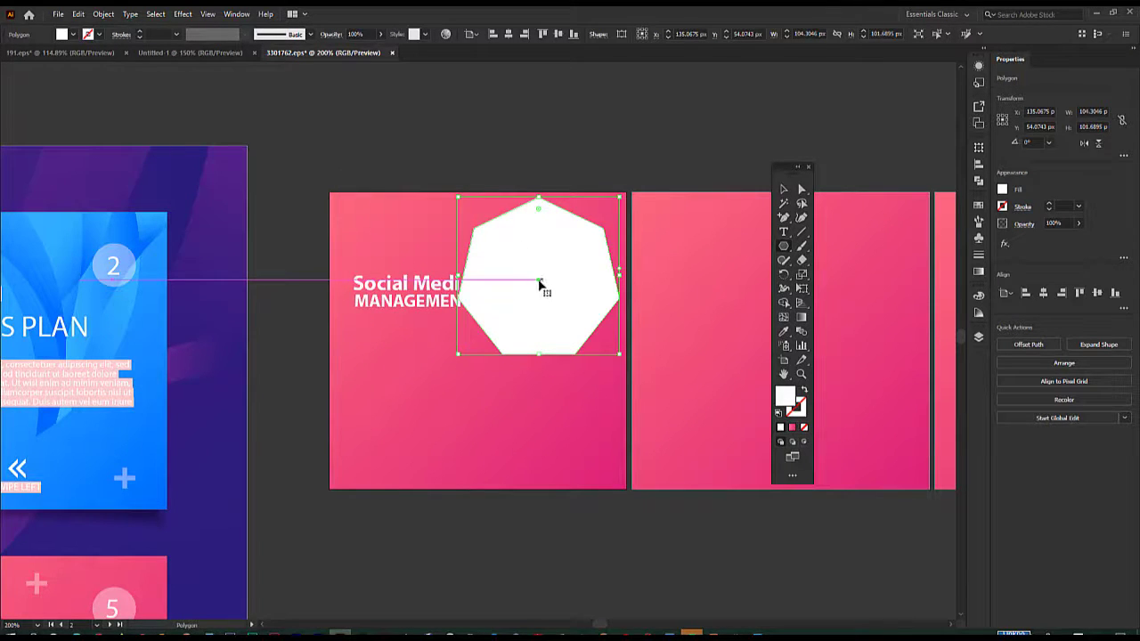
left_click_drag(540, 282, 628, 258)
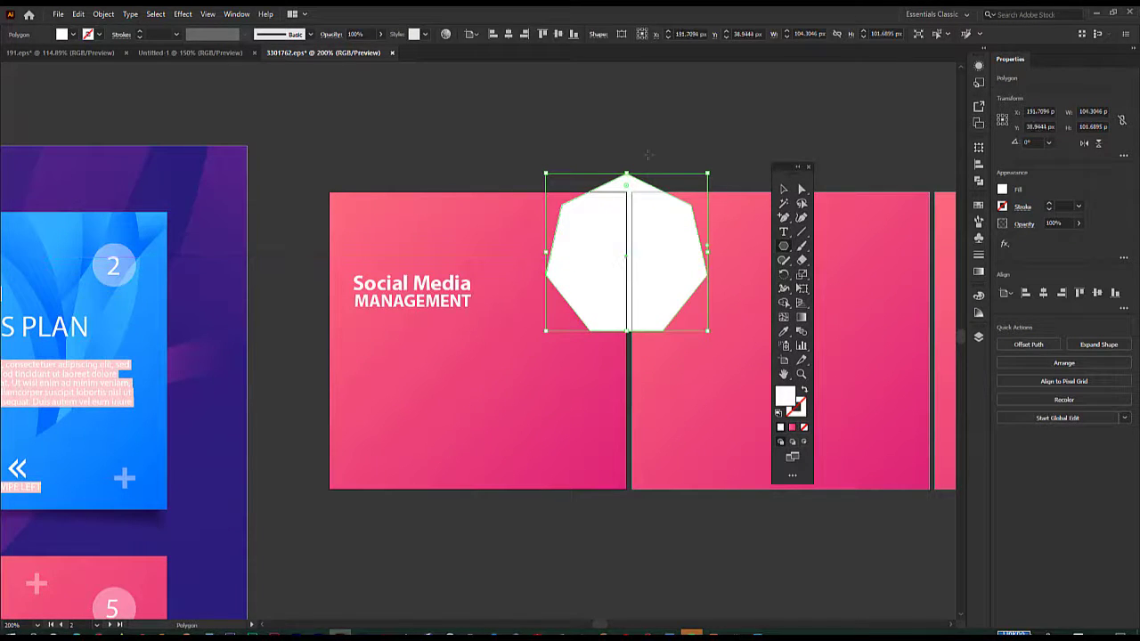
left_click(783, 189)
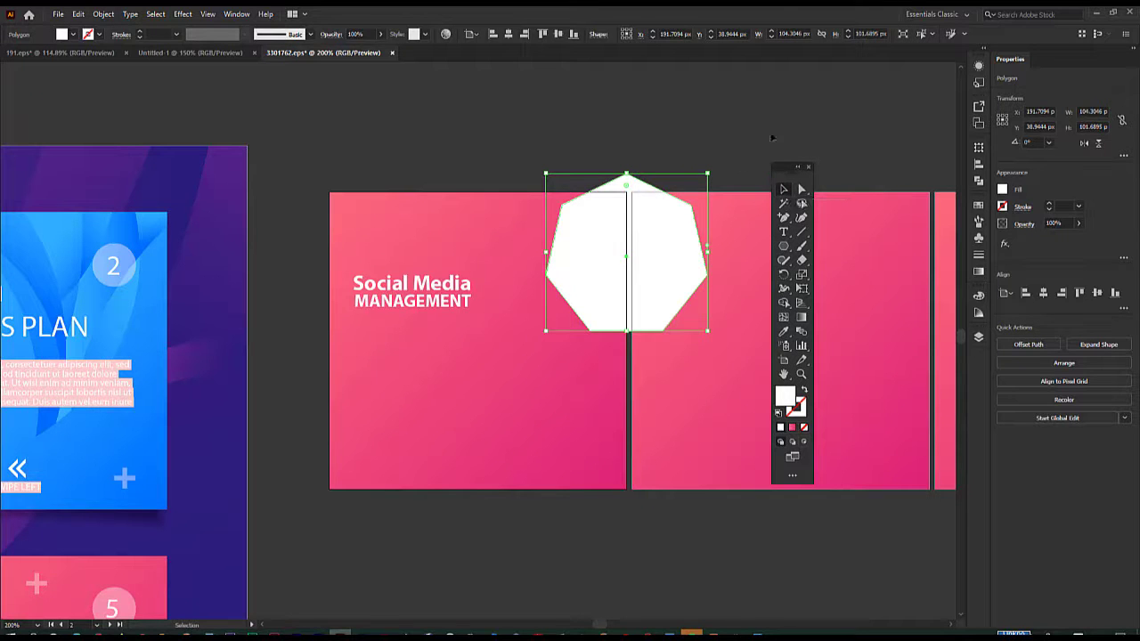
left_click(741, 122)
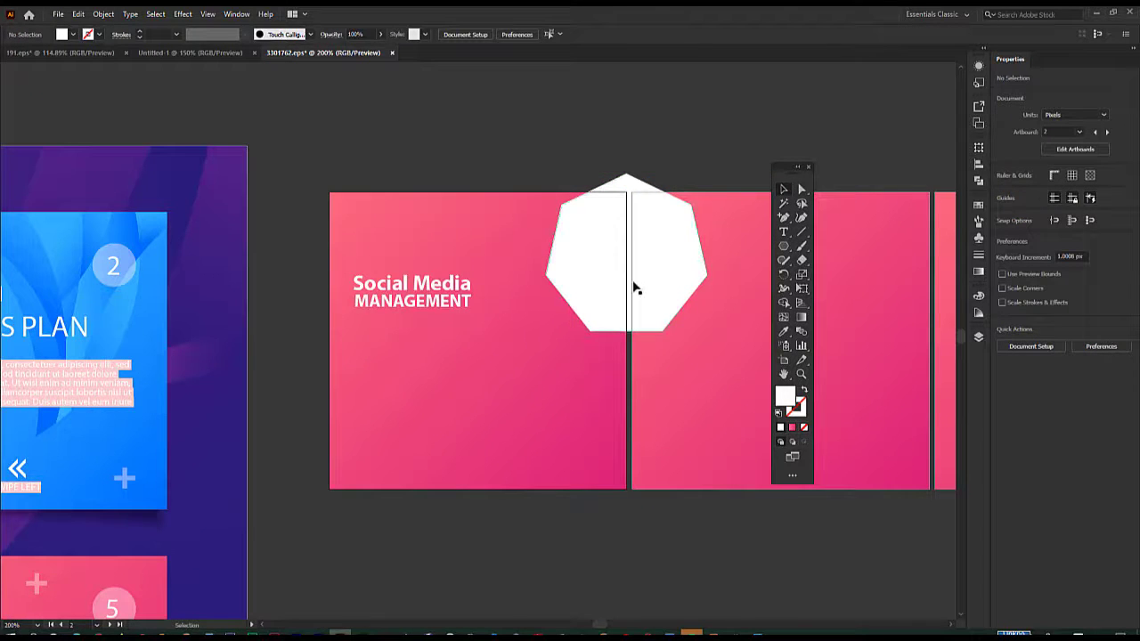
- Duplicate the white heptagon about 6 px left and 13 px up, and fill the copy with the pink gradient swatch
left_click(659, 278)
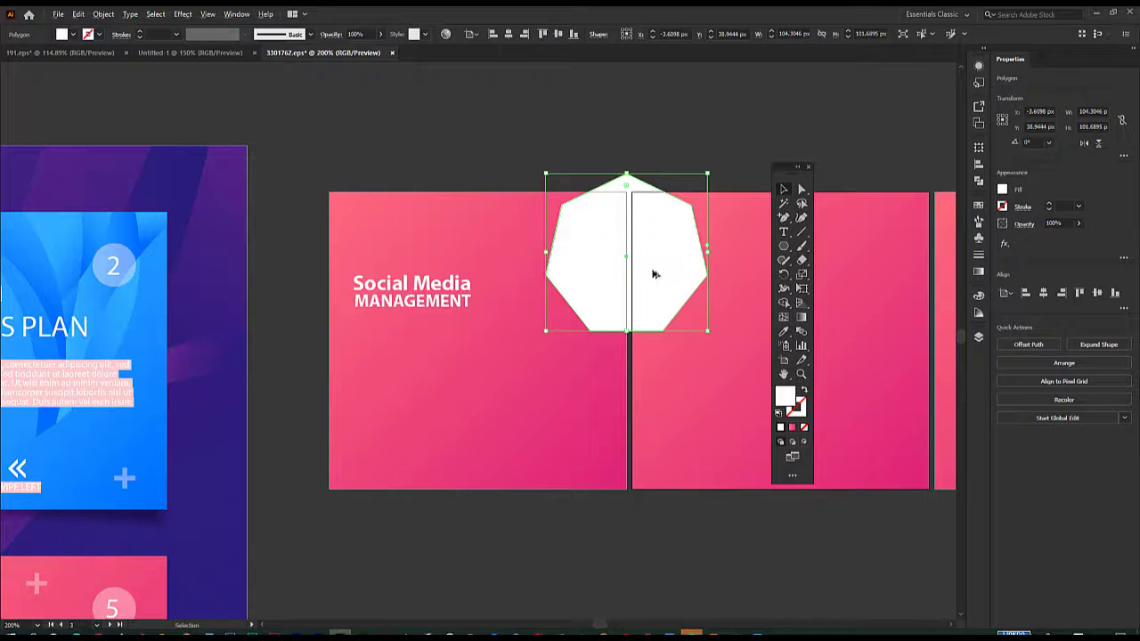
left_click_drag(656, 275, 646, 249)
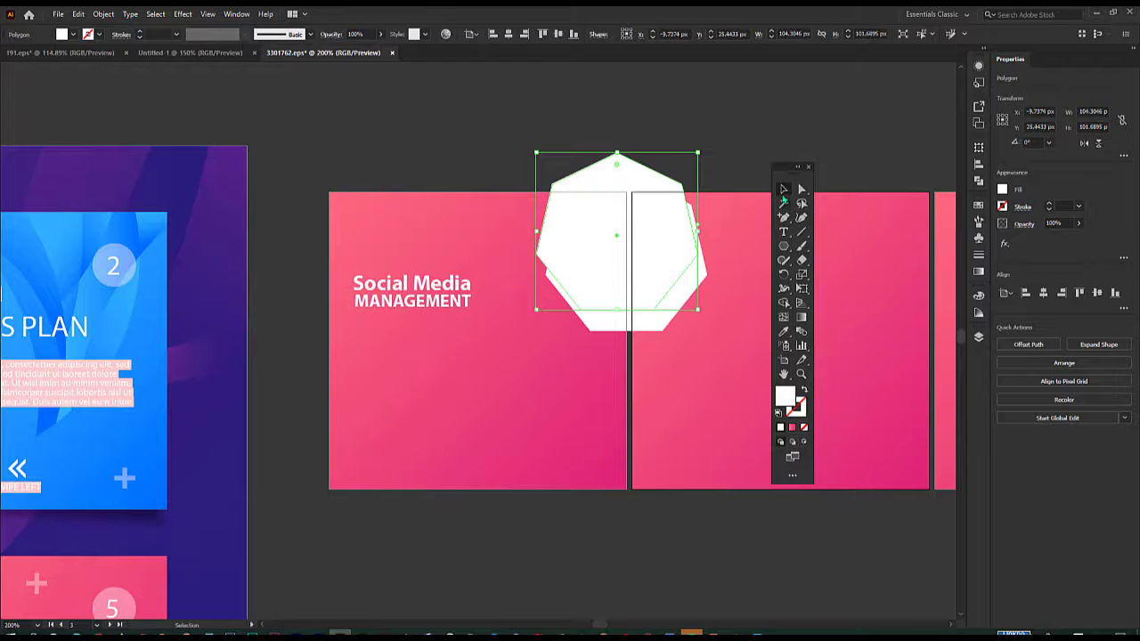
left_click(1003, 189)
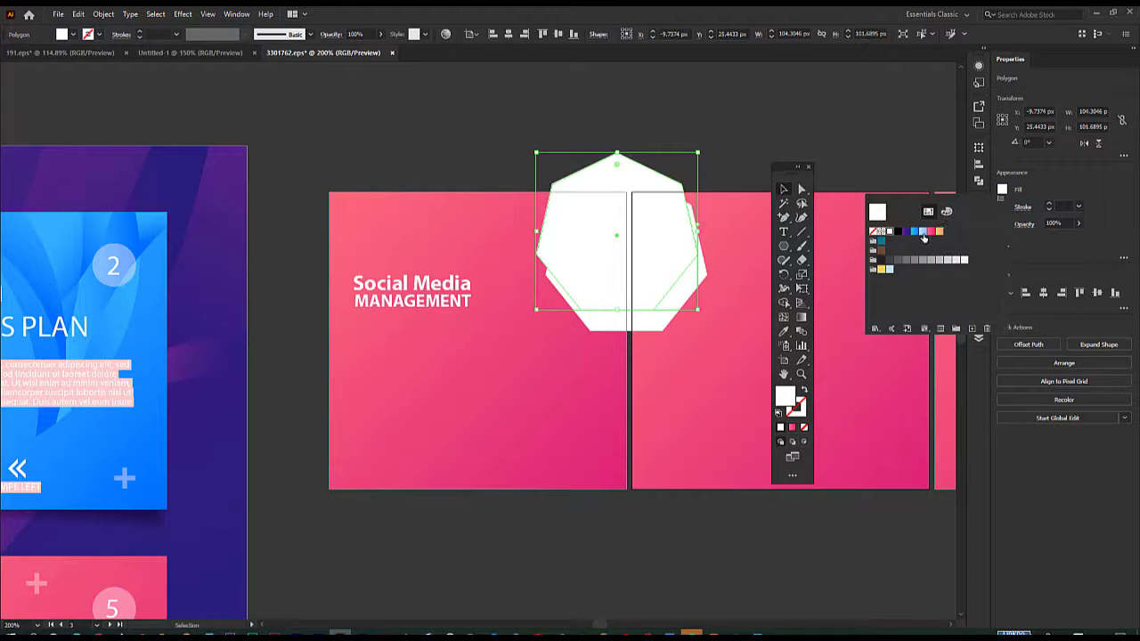
left_click(922, 234)
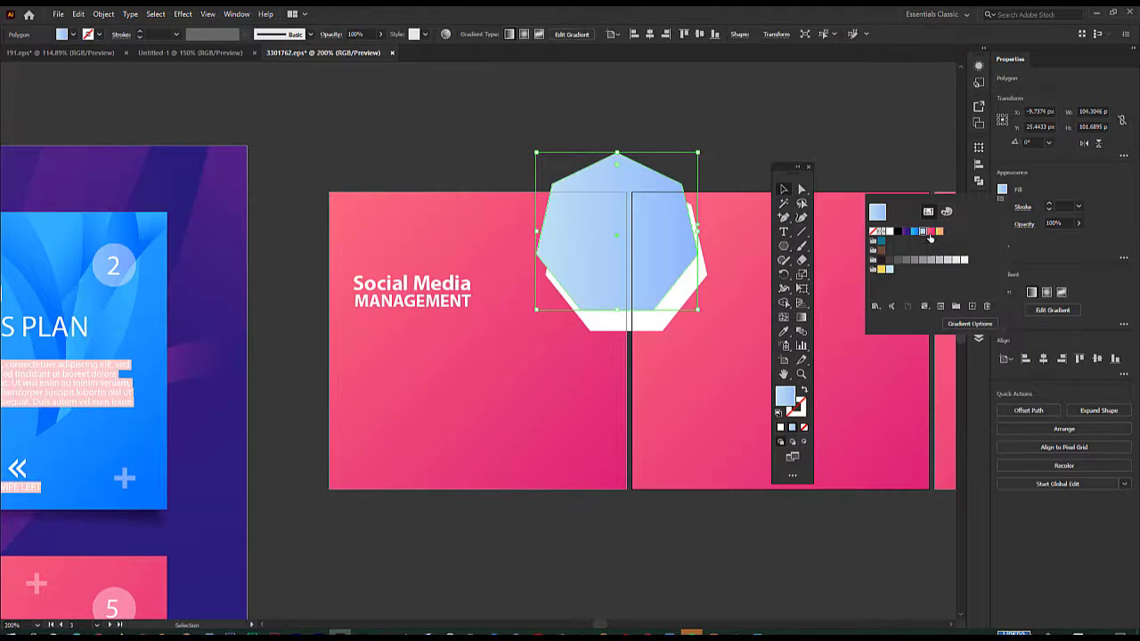
left_click(932, 233)
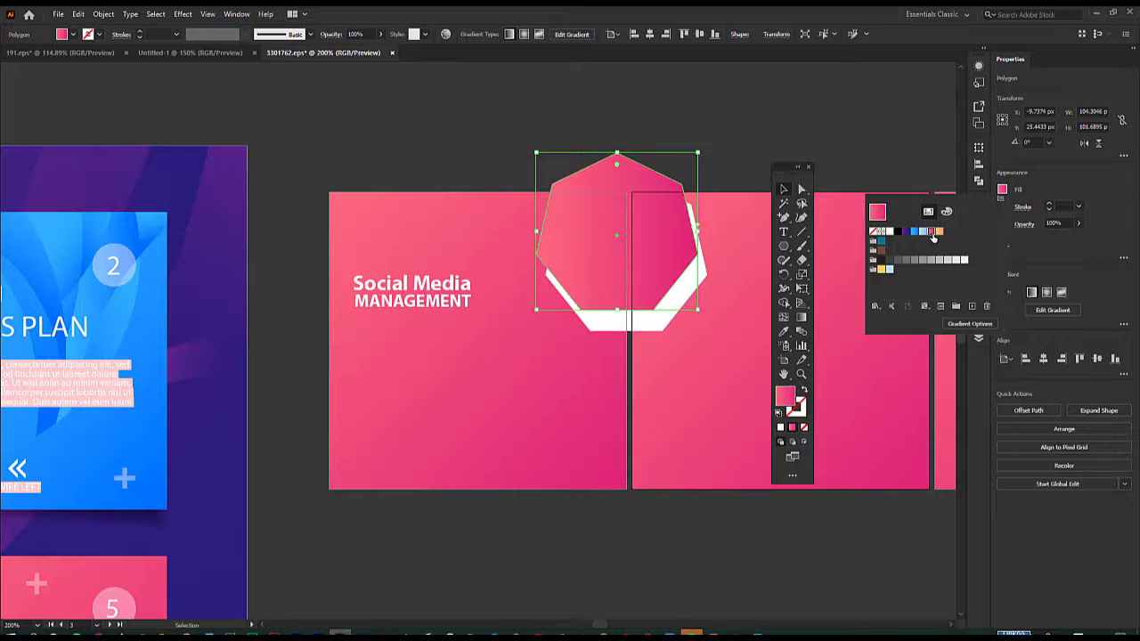
left_click(731, 153)
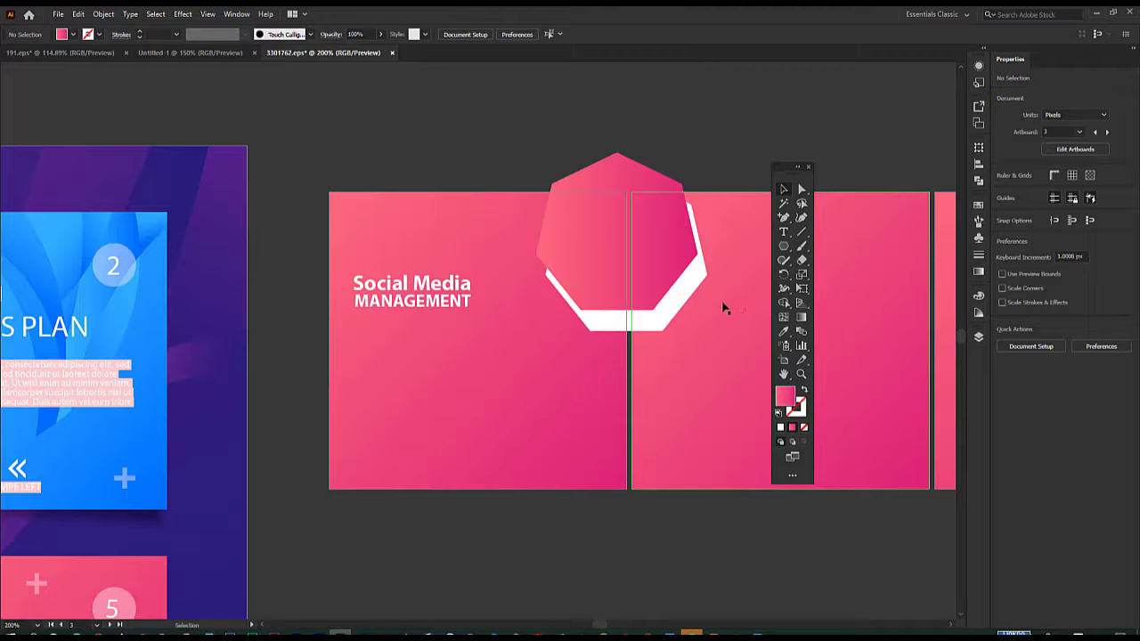
- Nudge the white heptagon behind the pink one 3 px left and 3 px up
left_click(682, 305)
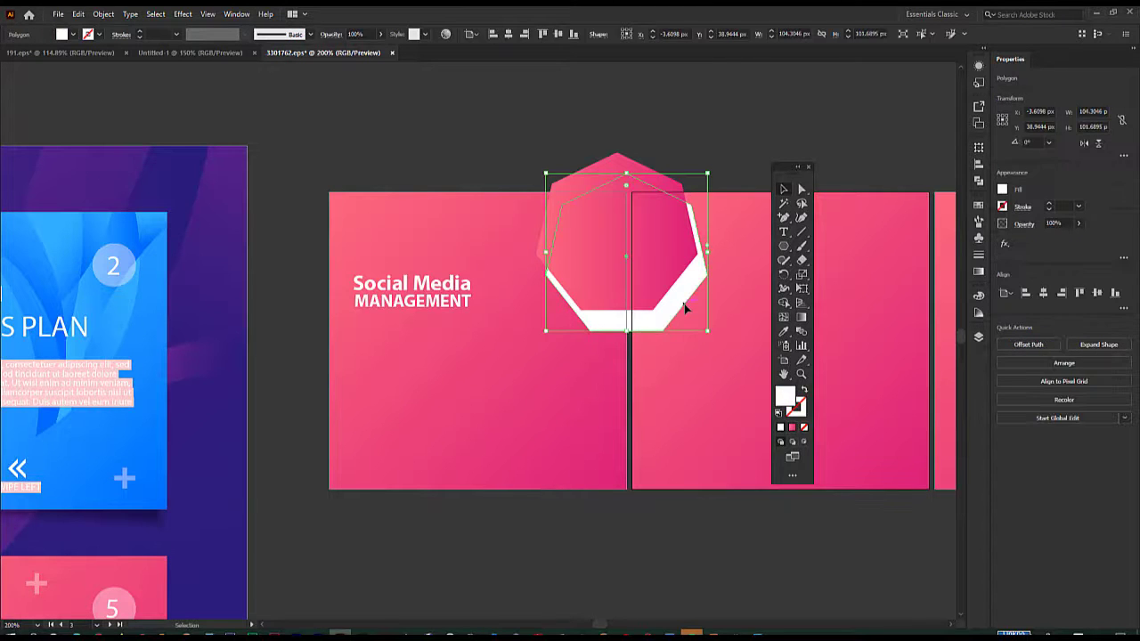
key("Left")
key("Left")
key("Left")
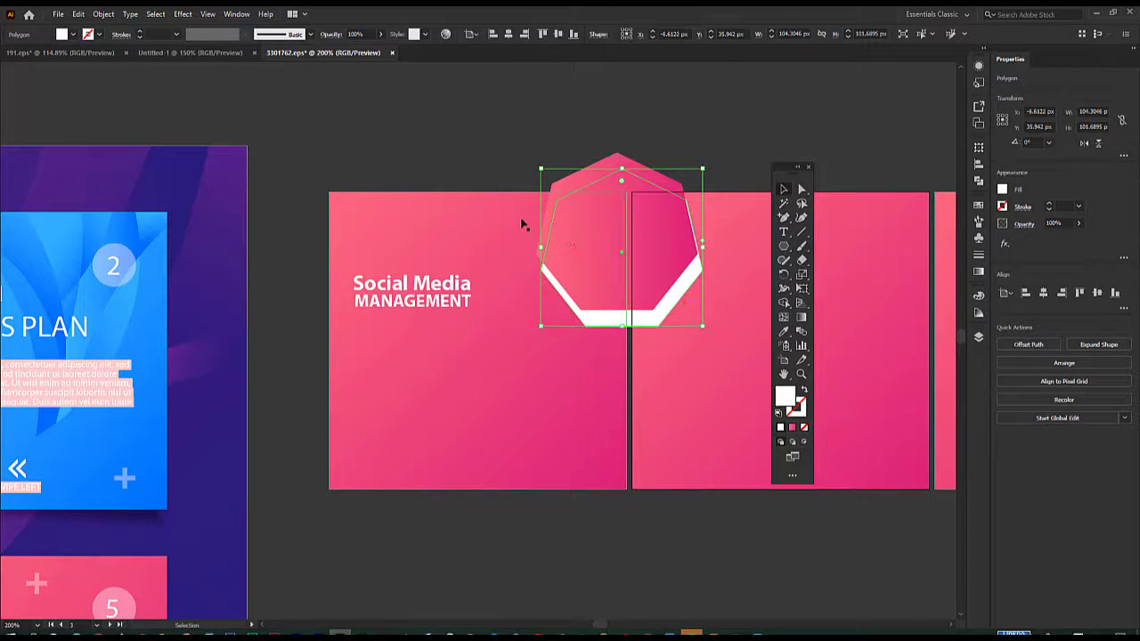
left_click(461, 169)
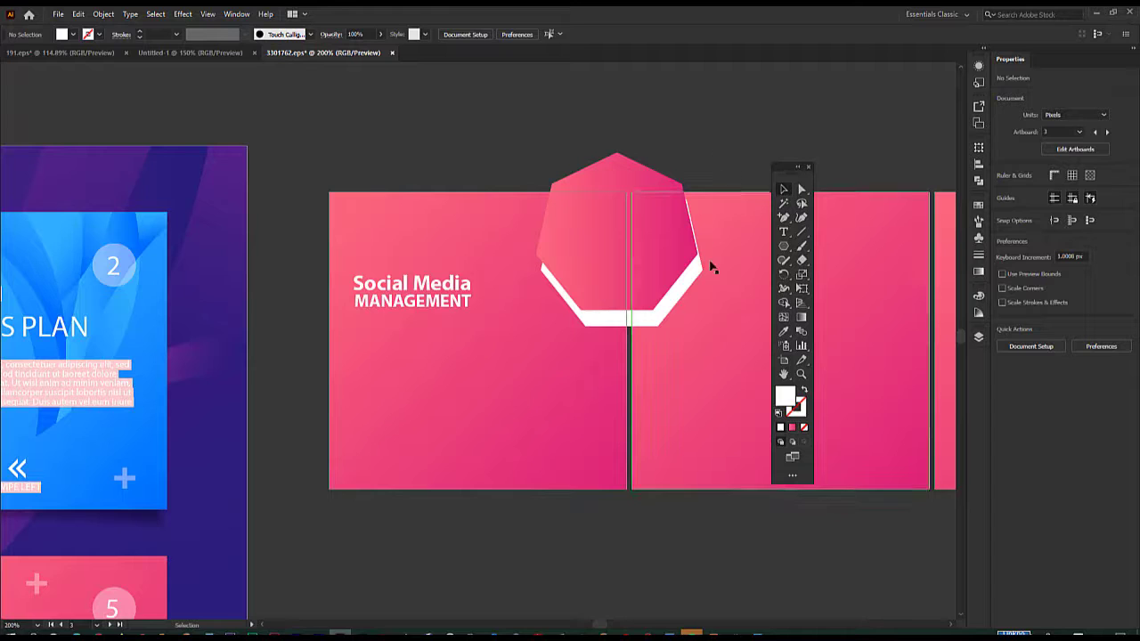
- Draw a white many-pointed starburst about 155 by 155 px over the first square with the Star tool
left_click_drag(784, 247, 820, 303)
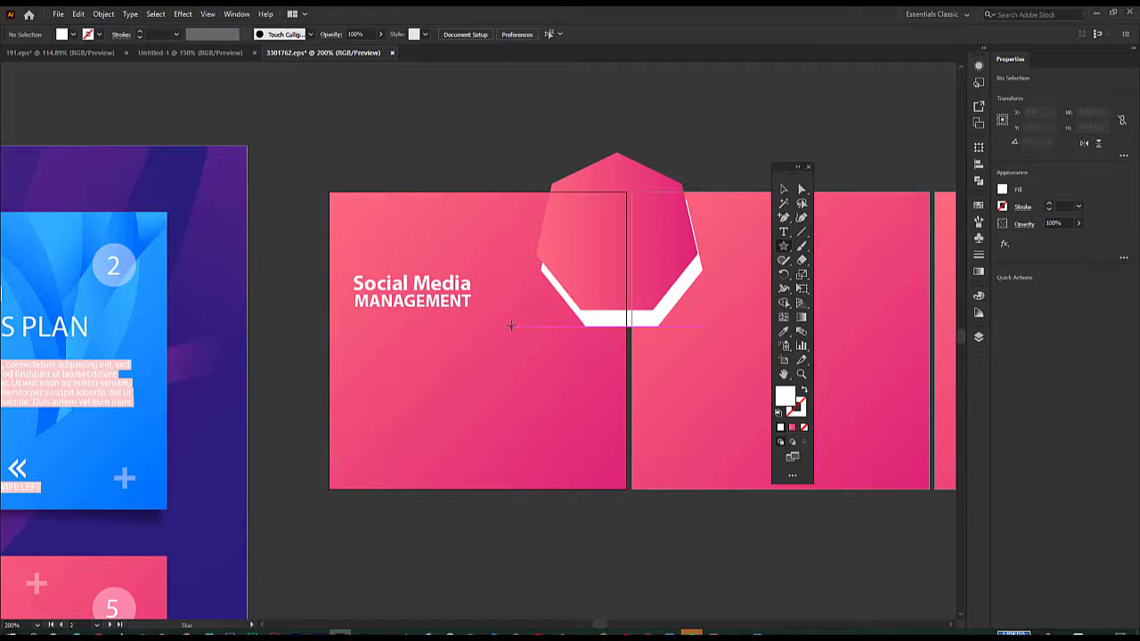
left_click_drag(510, 326, 600, 407)
key("Up")
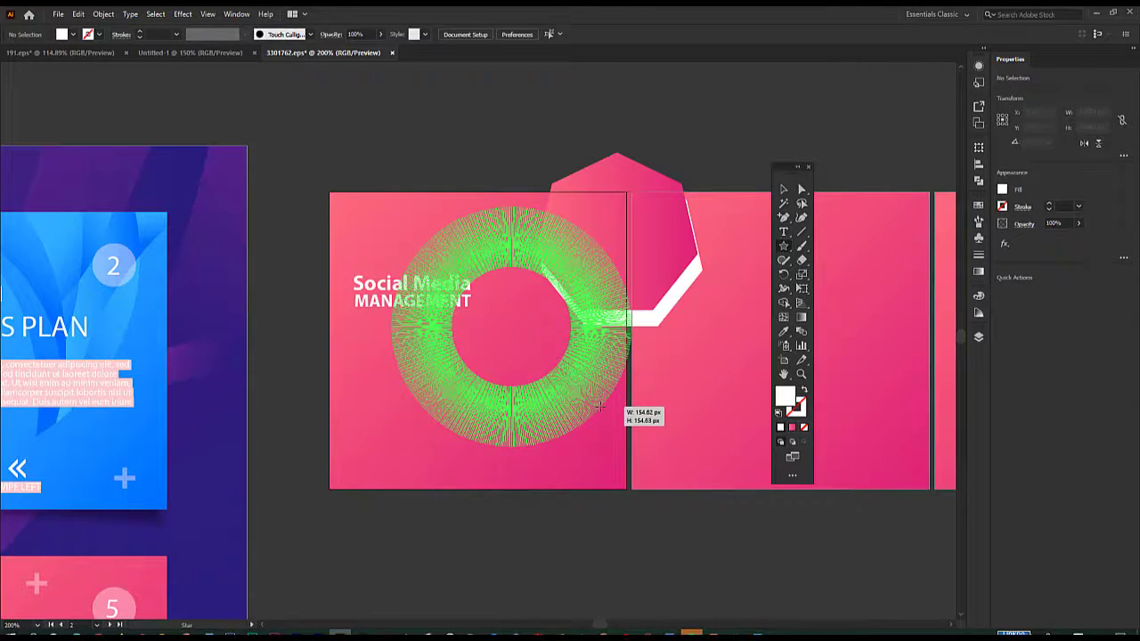
left_click_drag(599, 406, 601, 405)
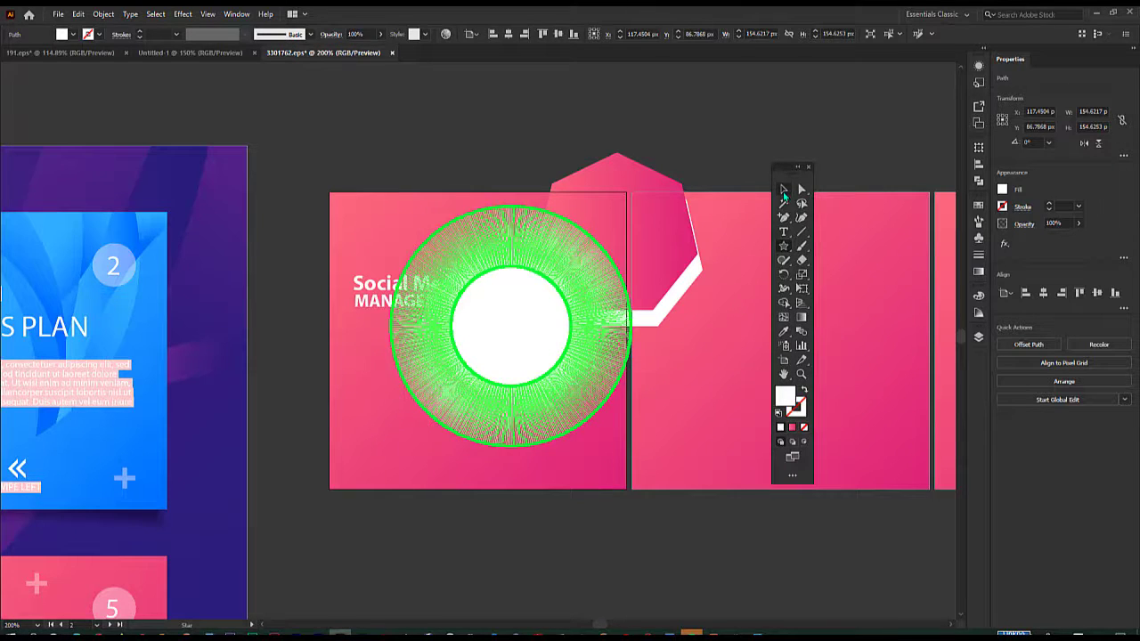
left_click(783, 190)
left_click(469, 145)
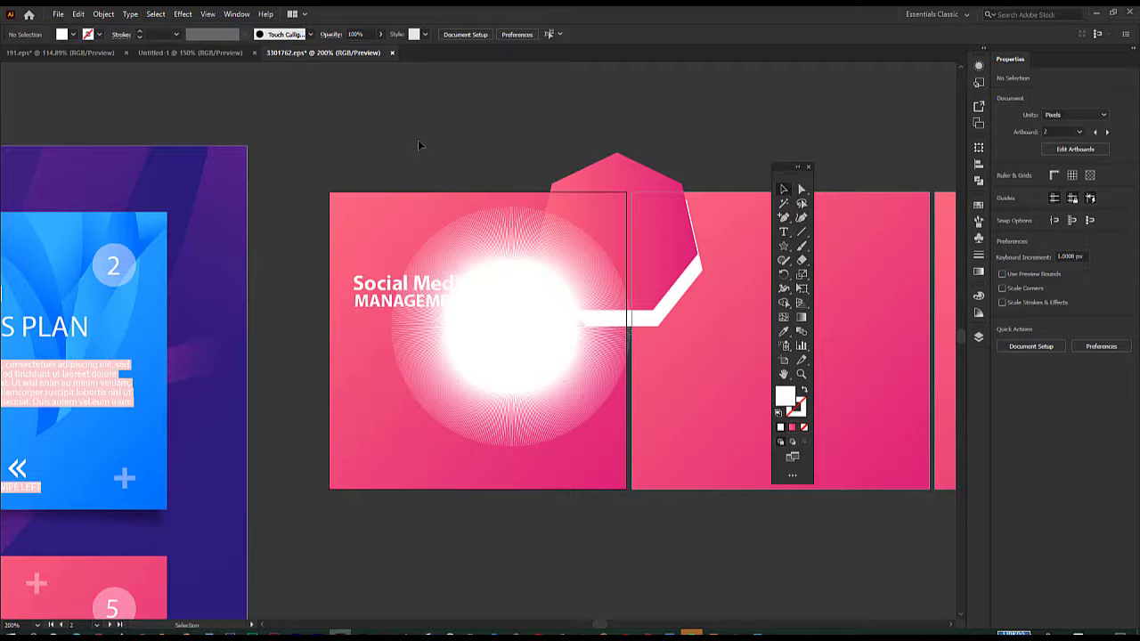
- Try the starburst at about 60 by 60 px below the headline on the first square, and delete it
left_click_drag(514, 336, 488, 404)
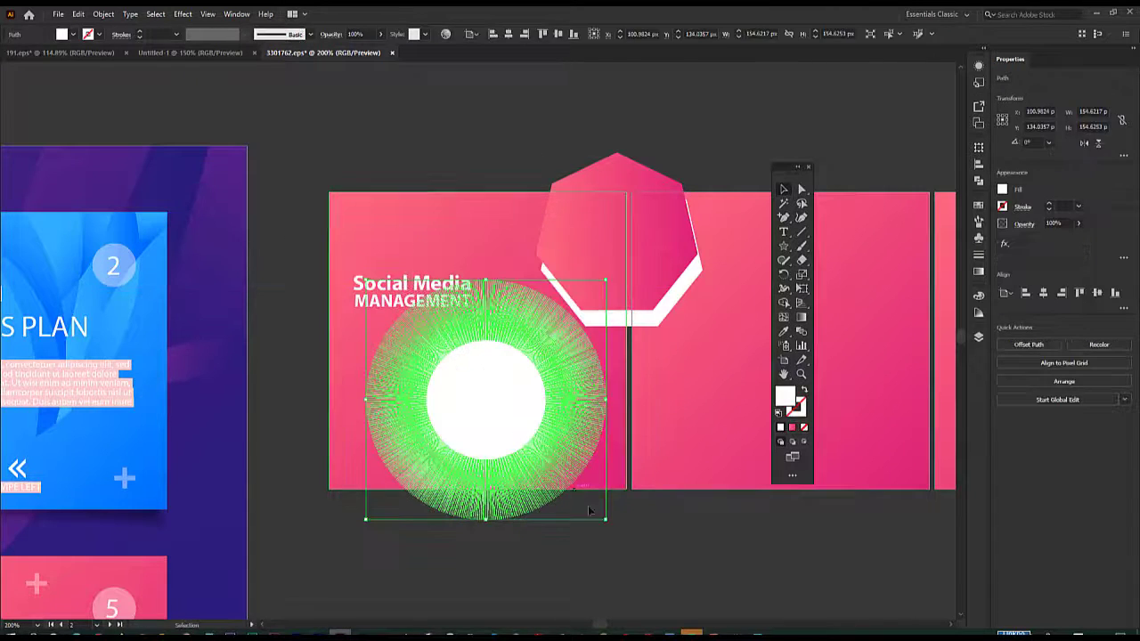
left_click_drag(606, 523, 472, 374)
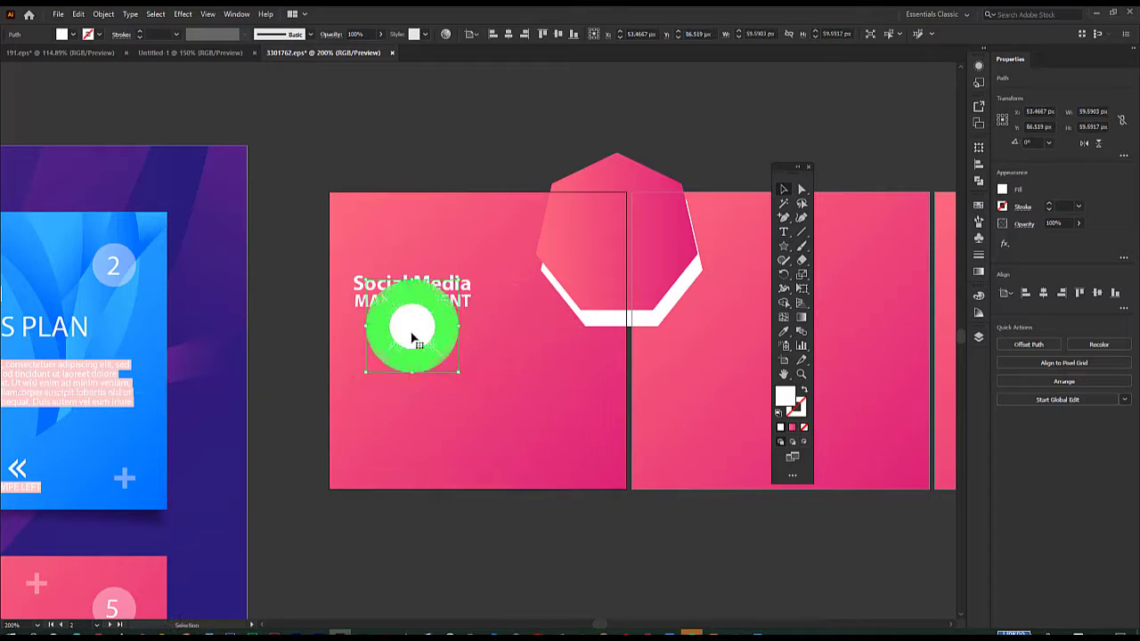
left_click_drag(412, 326, 522, 385)
left_click(404, 179)
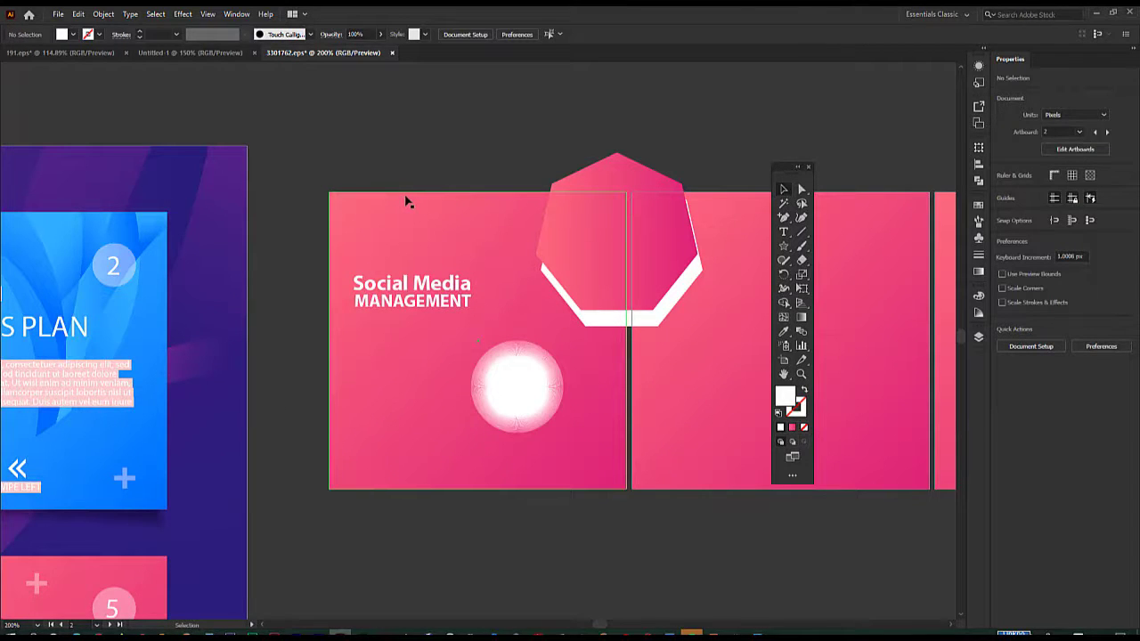
left_click(508, 385)
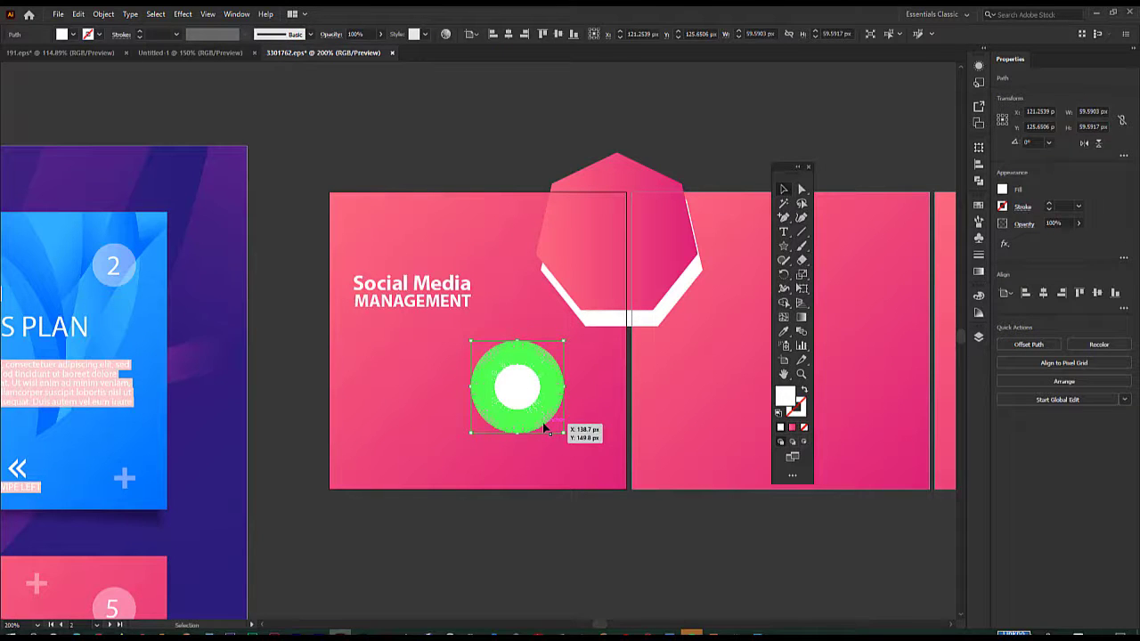
key("Delete")
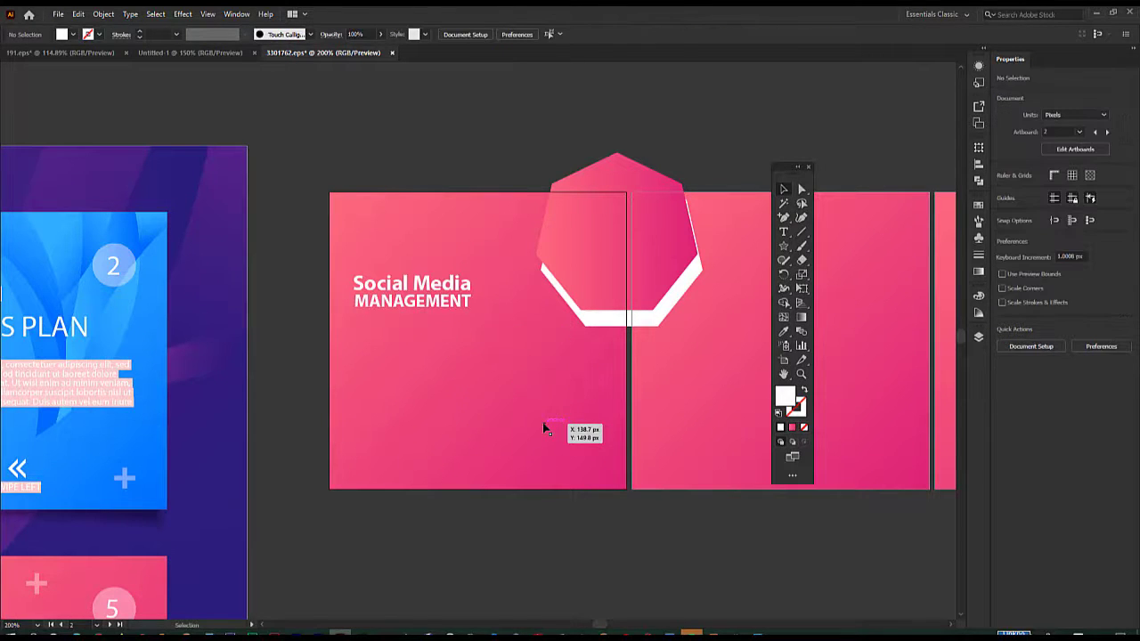
- Draw a white many-pointed starburst about 95 by 95 px just below the headline on the first square with the Star tool
left_click(783, 247)
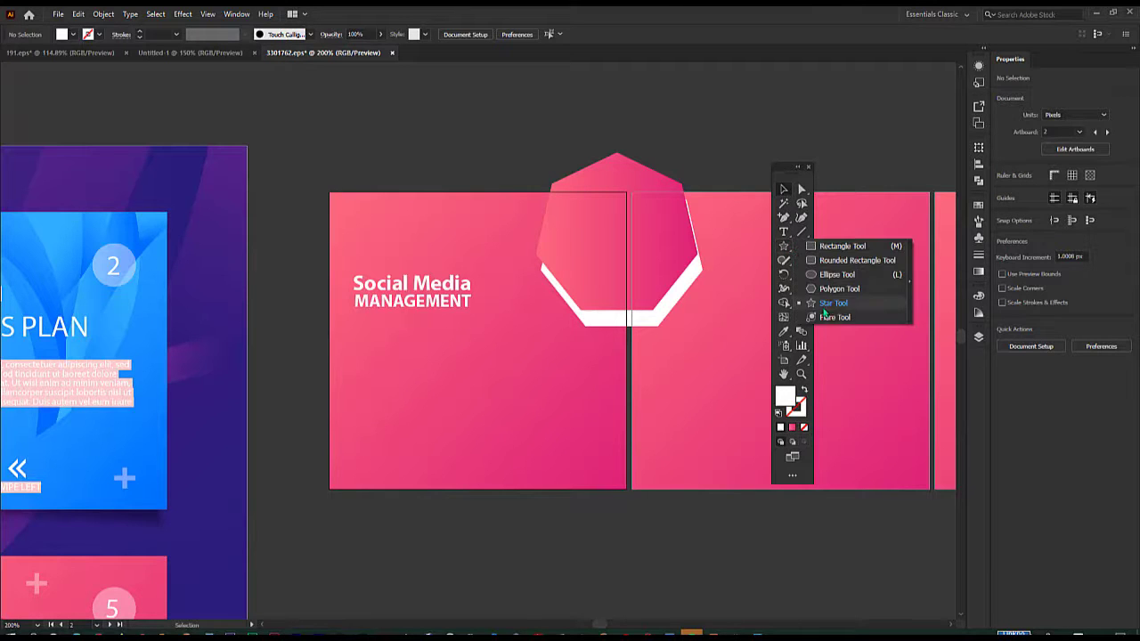
left_click(828, 303)
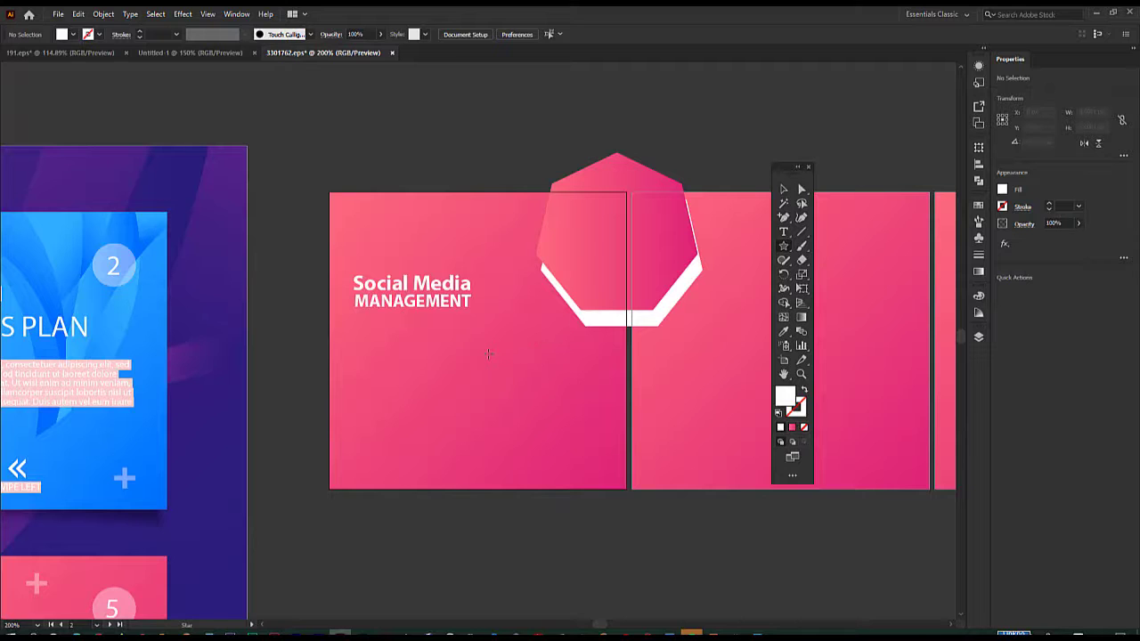
left_click_drag(487, 353, 548, 394)
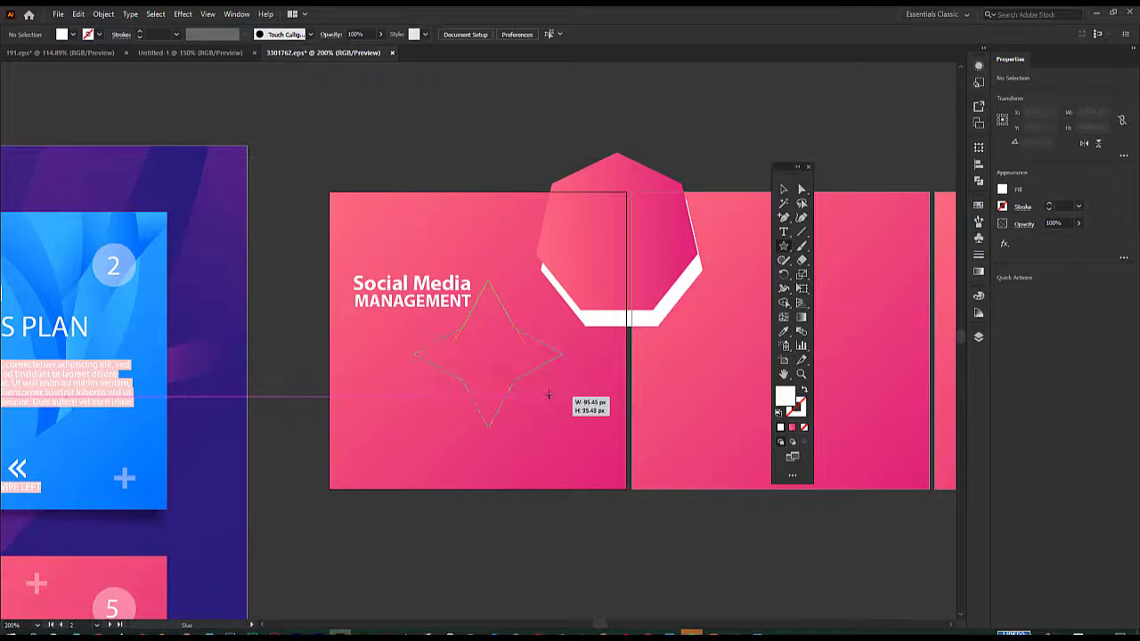
left_click_drag(549, 393, 549, 393)
key("Up")
key("Up")
key("Up")
key("Up")
key("Up")
key("Up")
key("Up")
key("Up")
key("Up")
key("Up")
key("Up")
key("Up")
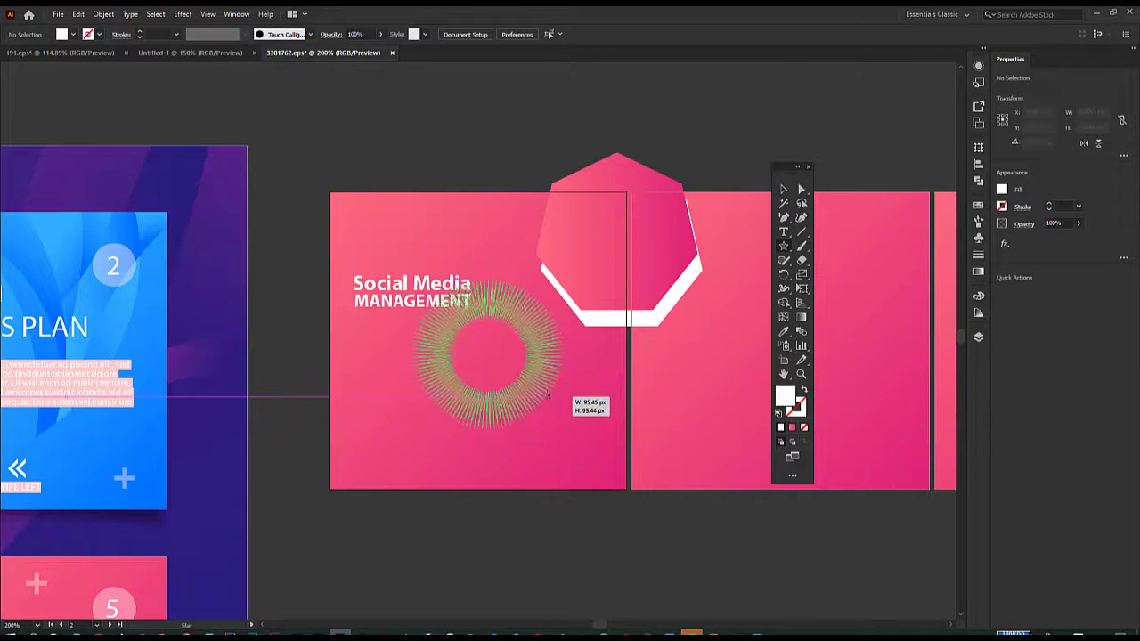
left_click_drag(549, 393, 549, 393)
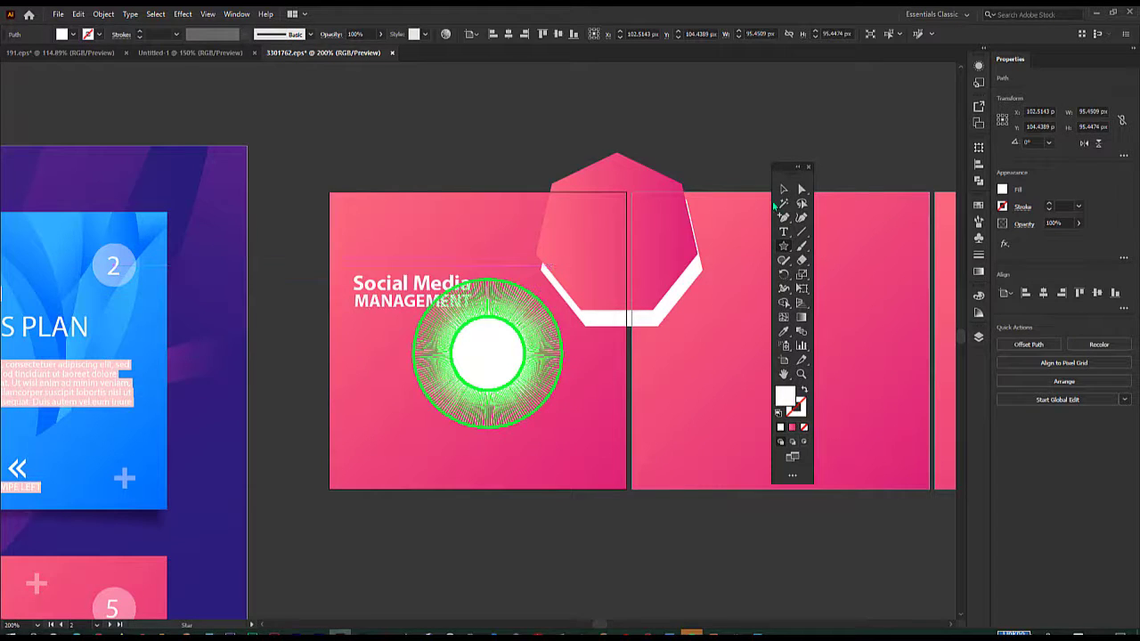
left_click(783, 190)
left_click(460, 139)
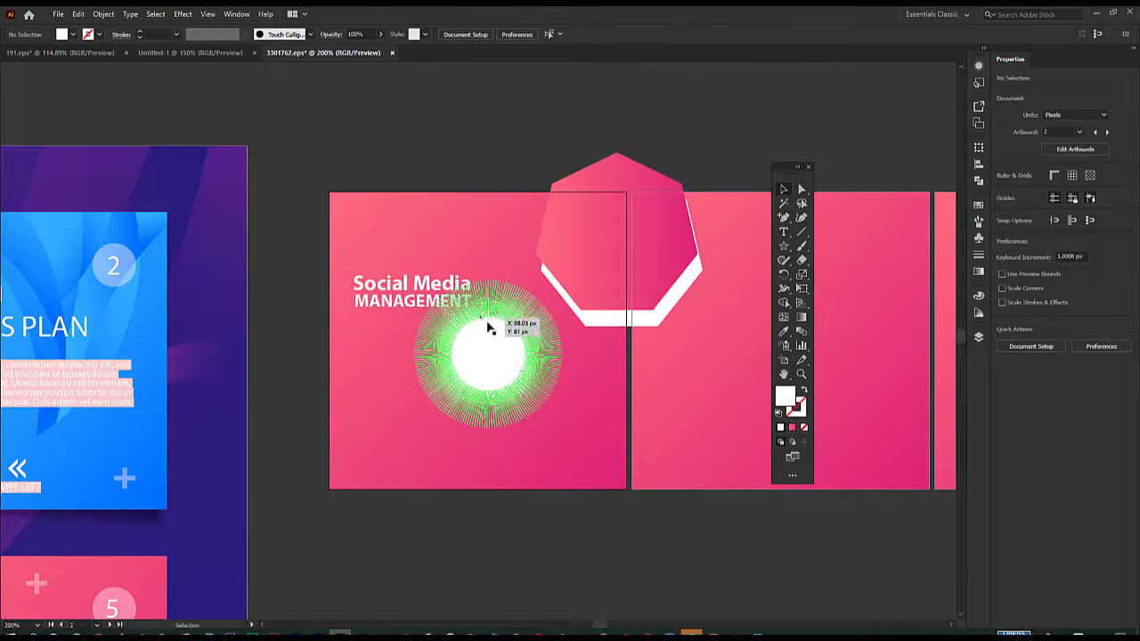
- Duplicate the white starburst across the gap between the first two squares, and try the orange and pink gradient fills on the original
left_click(514, 363)
mouse_move(515, 363)
left_mouse_down()
mouse_move(659, 406)
mouse_move(642, 419)
mouse_move(655, 421)
mouse_move(513, 364)
left_mouse_up()
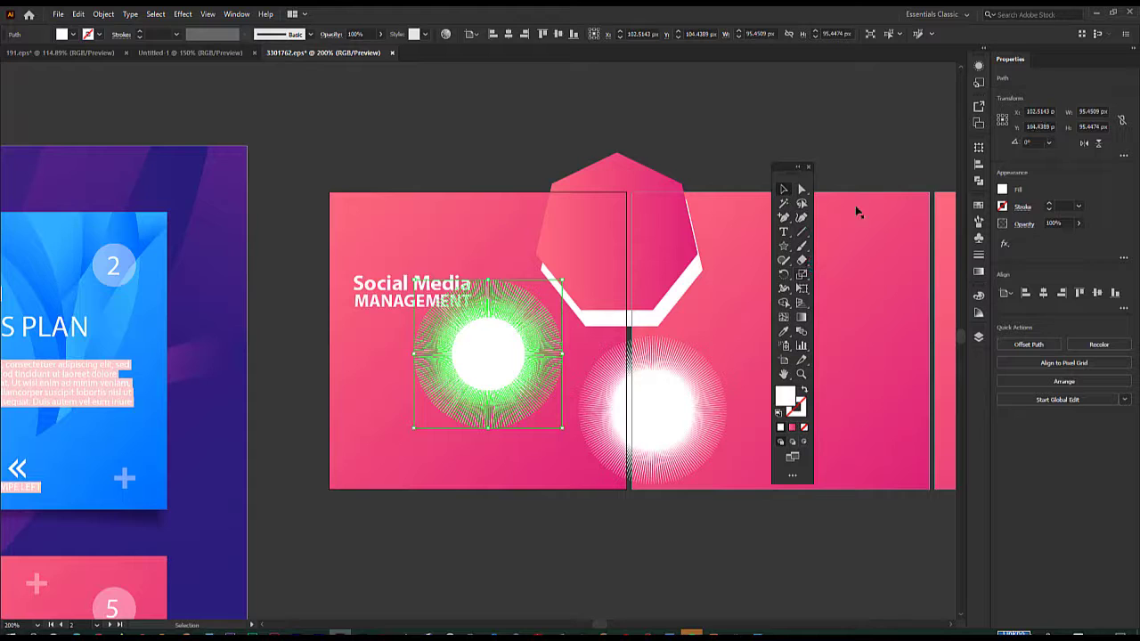
left_click(1002, 190)
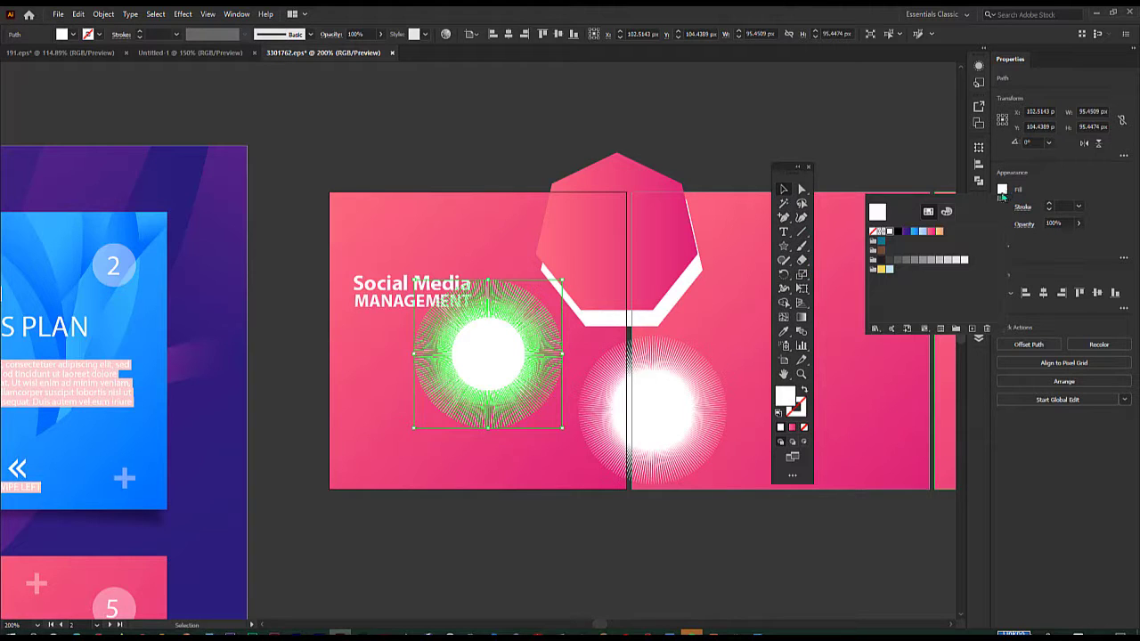
left_click(938, 232)
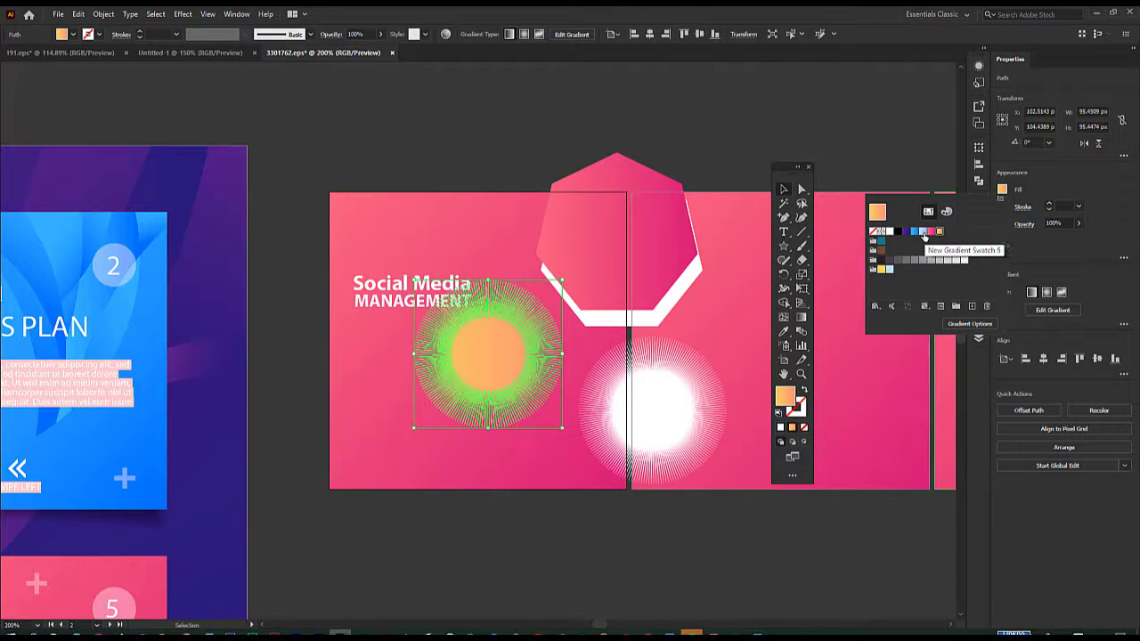
left_click(931, 231)
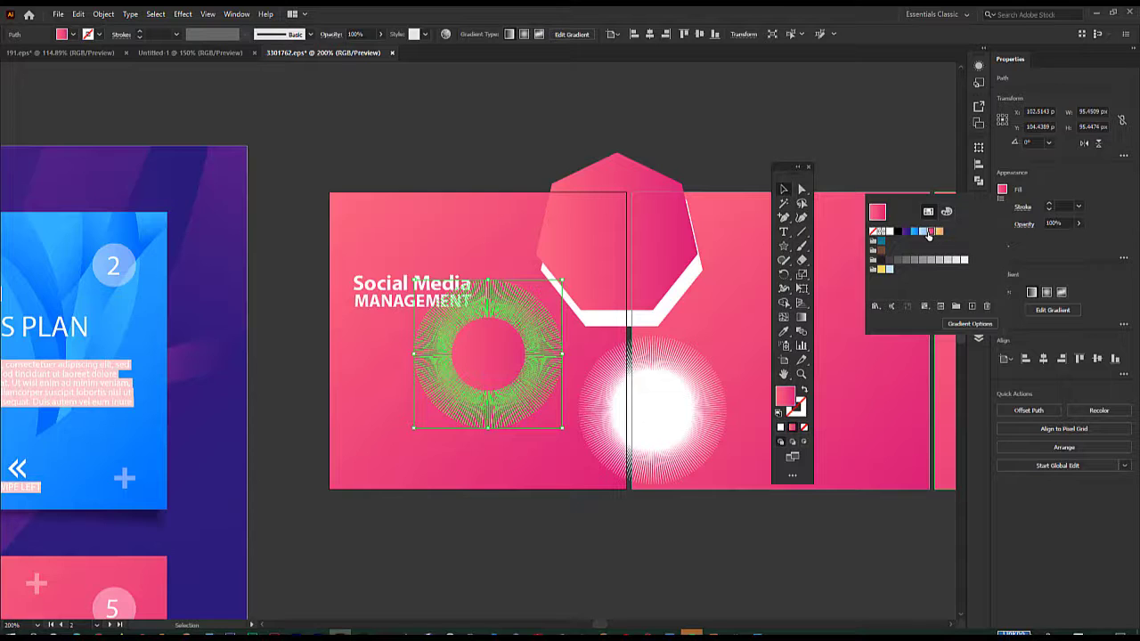
left_click(526, 139)
left_click(526, 140)
key("ctrl+v")
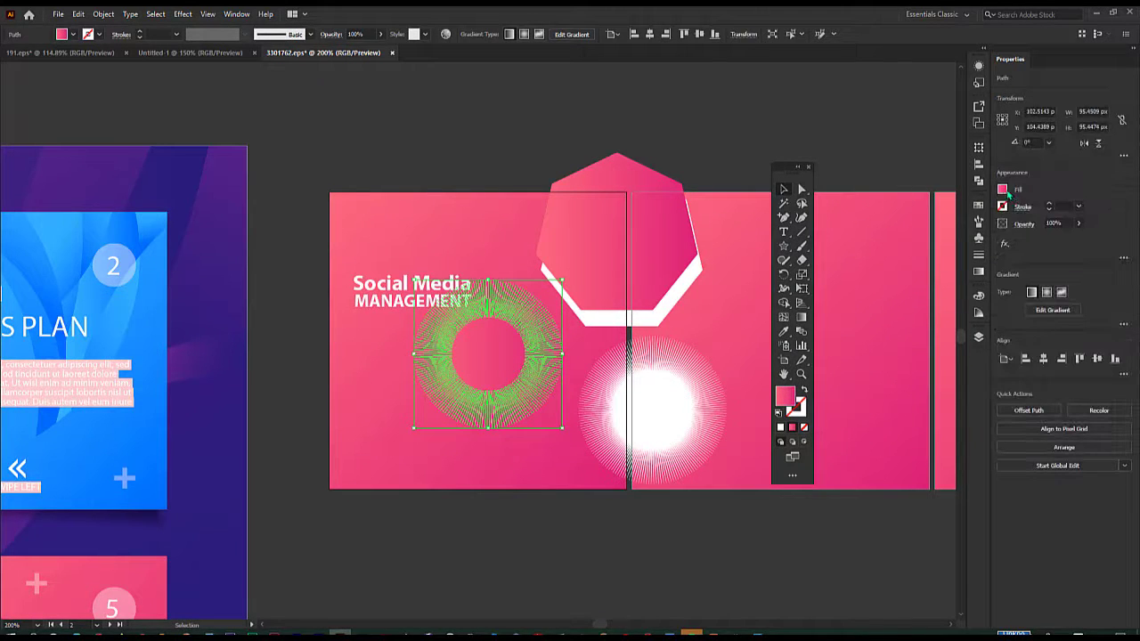
- Fill the starburst below the headline with the bright blue gradient swatch
left_click(1003, 191)
left_click(914, 231)
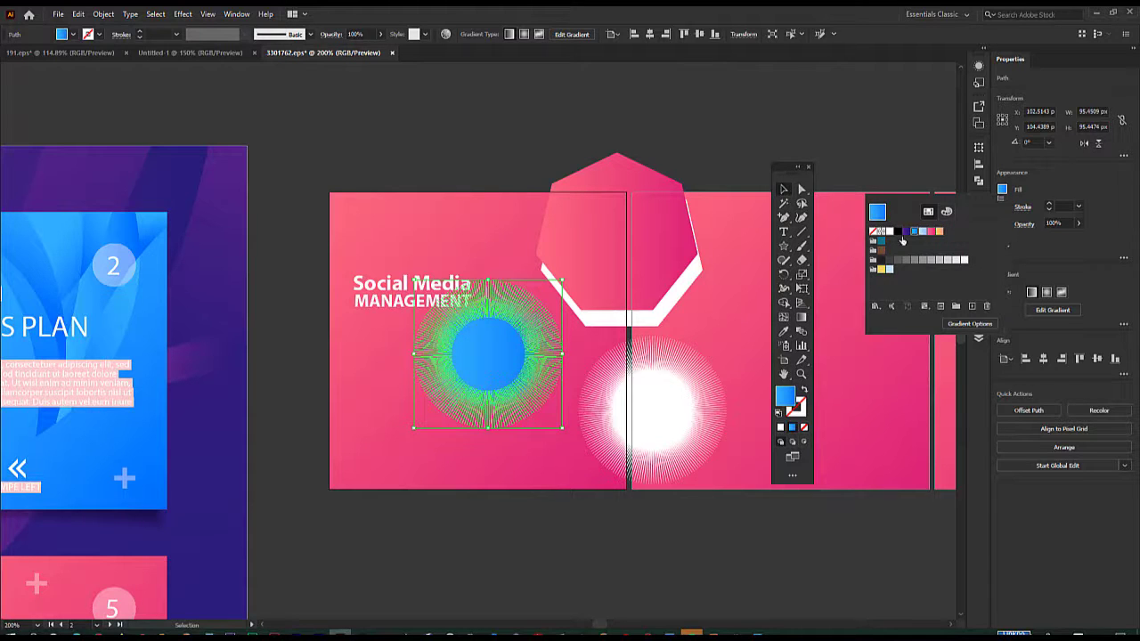
left_click(424, 172)
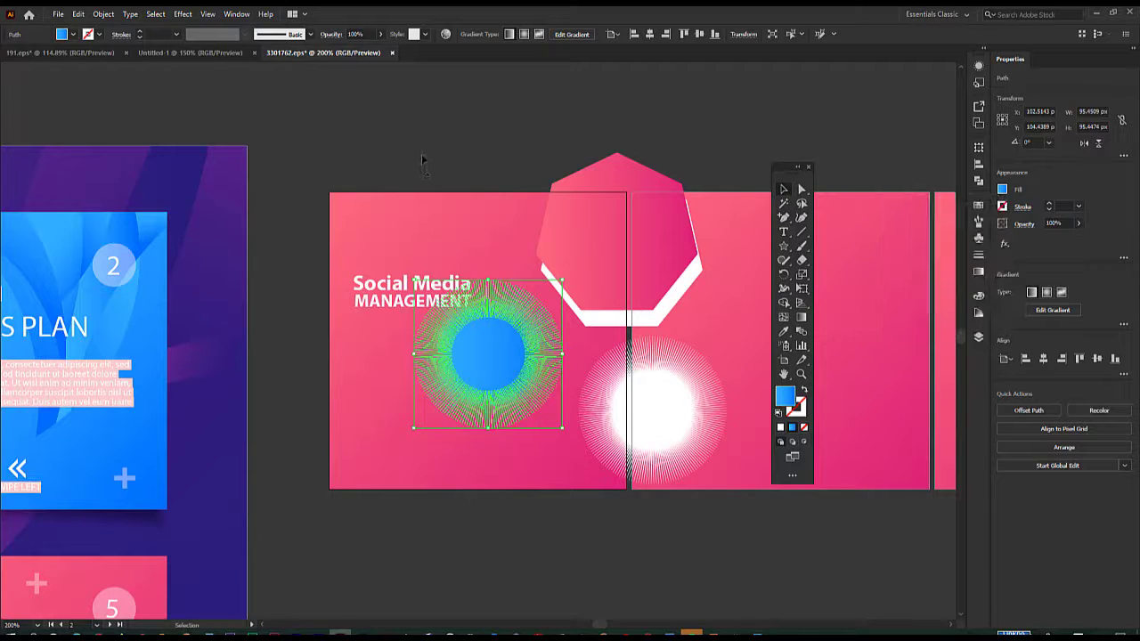
left_click(422, 159)
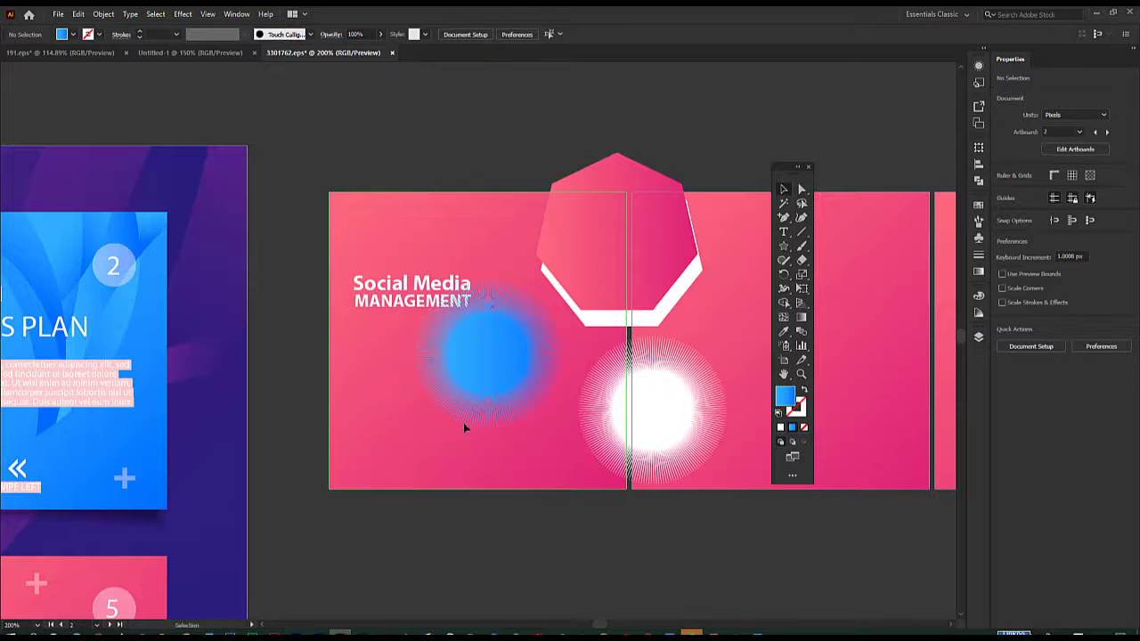
- Delete both the blue starburst on the first square and the white one between the first two squares
left_click_drag(451, 441, 461, 419)
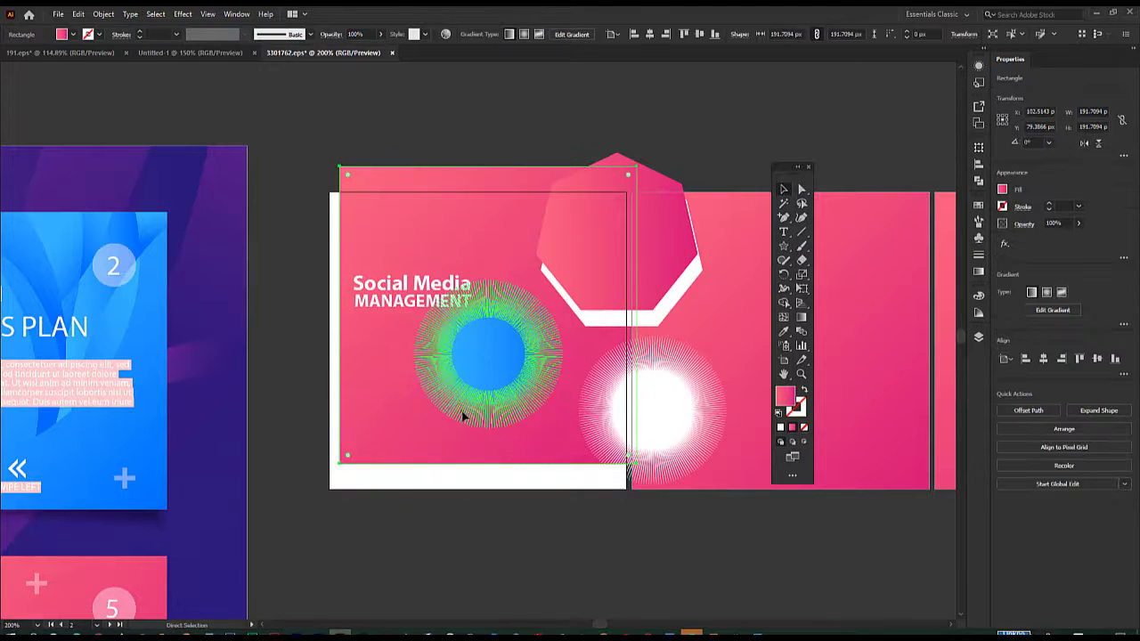
key("ctrl+z")
left_click(482, 355)
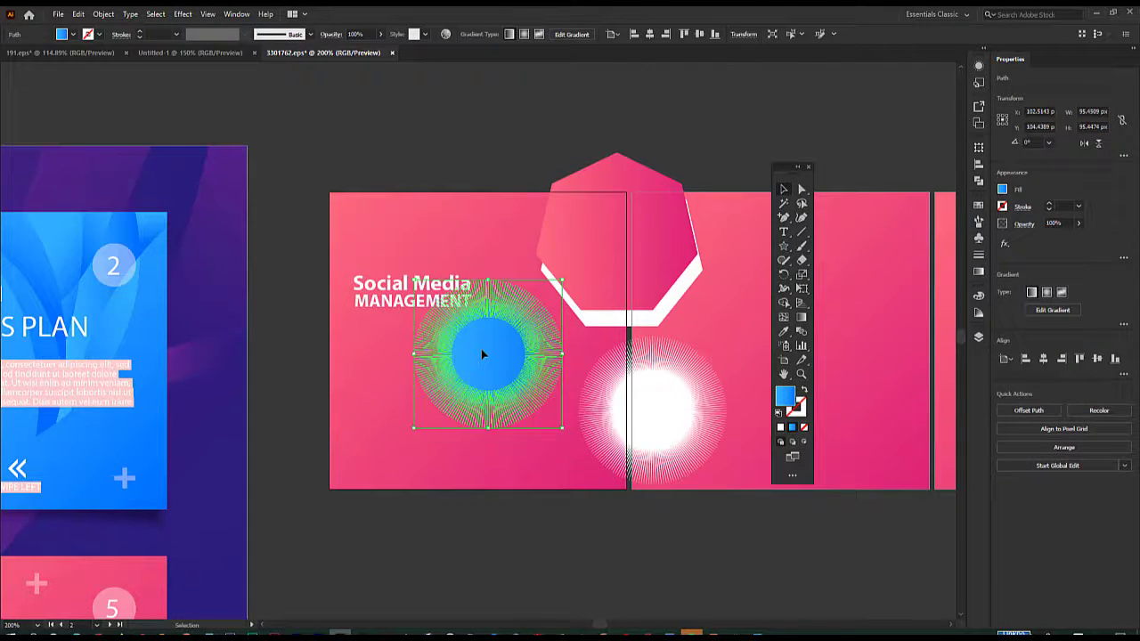
key("Delete")
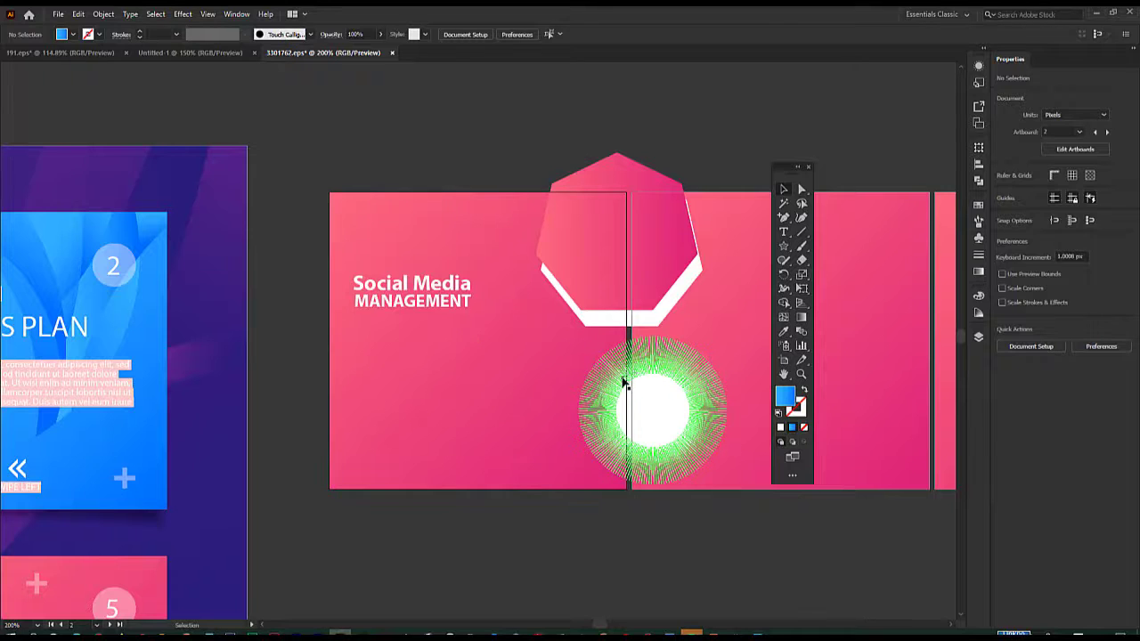
left_click(618, 406)
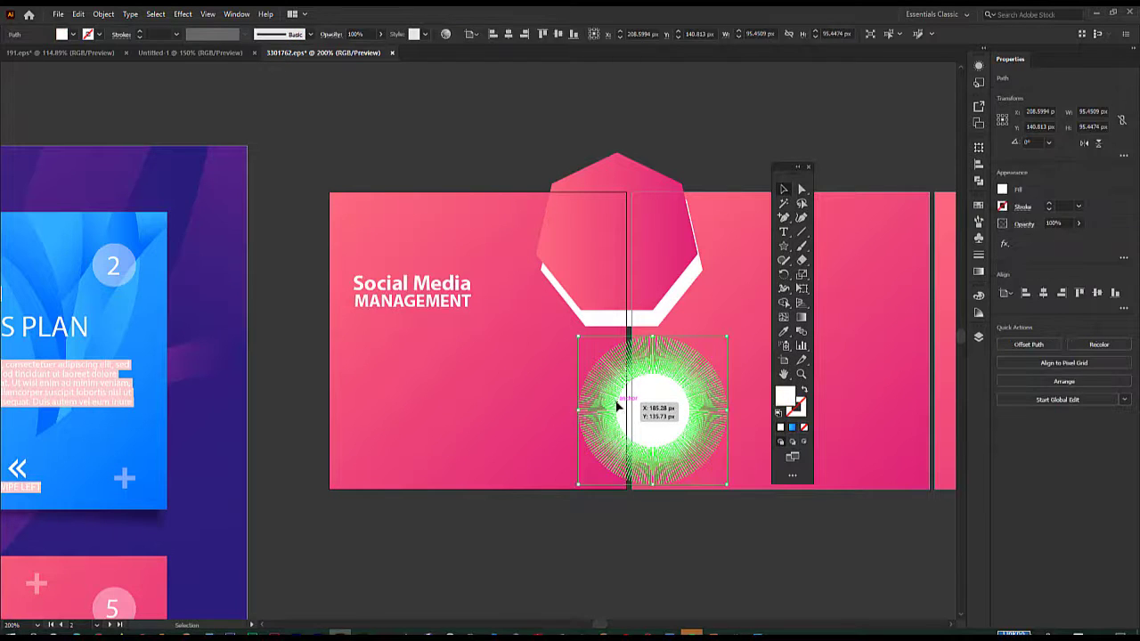
left_click(654, 414)
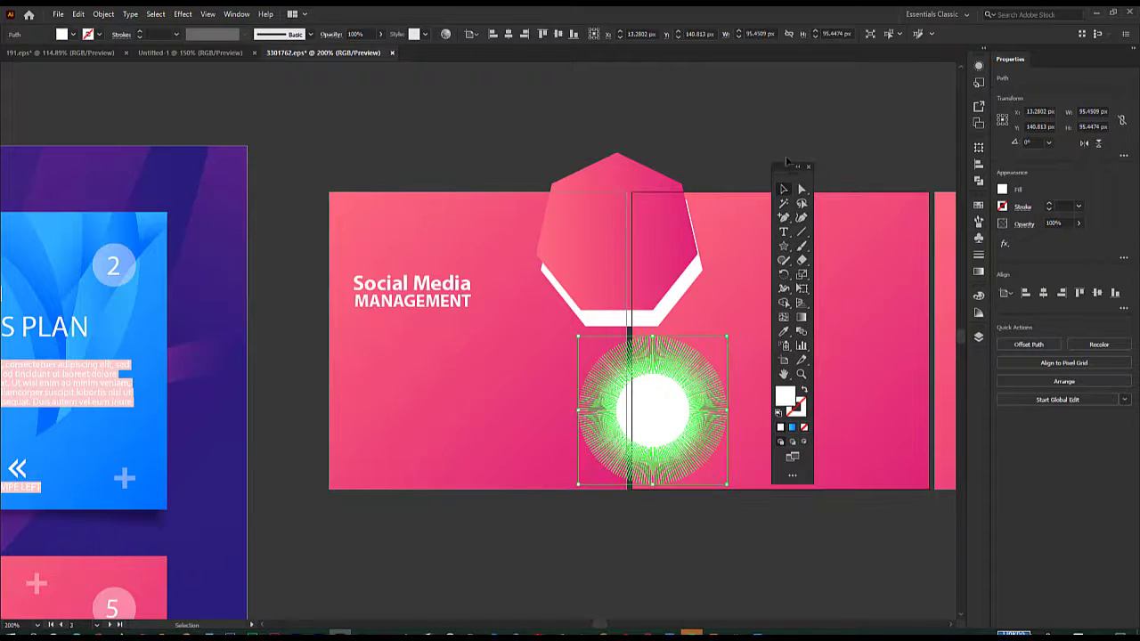
left_click_drag(785, 170, 280, 196)
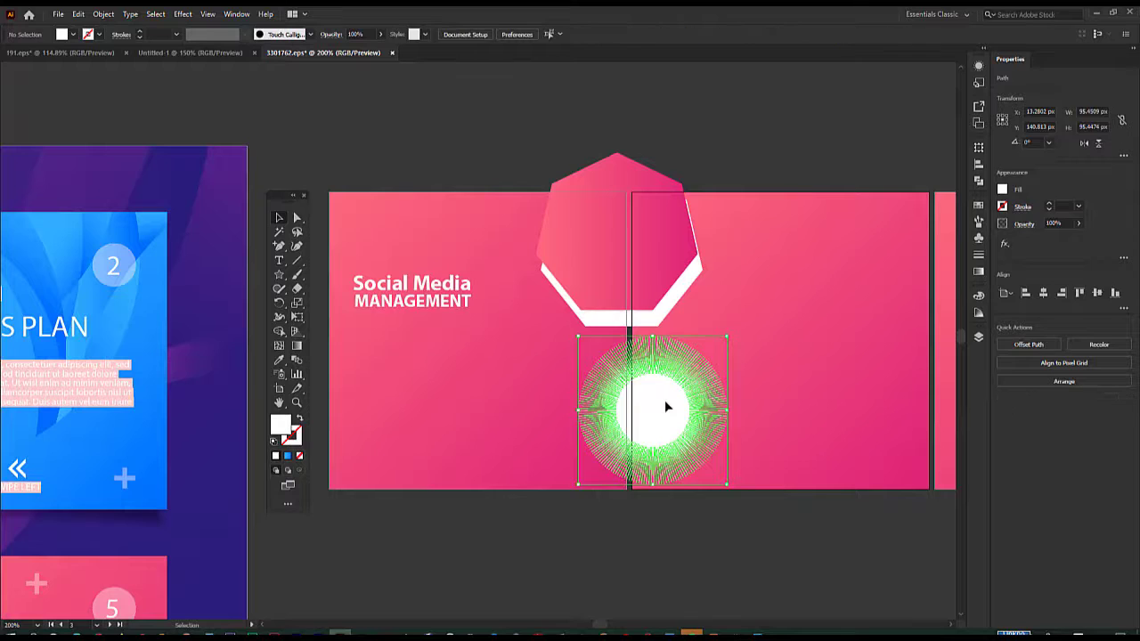
key("Delete")
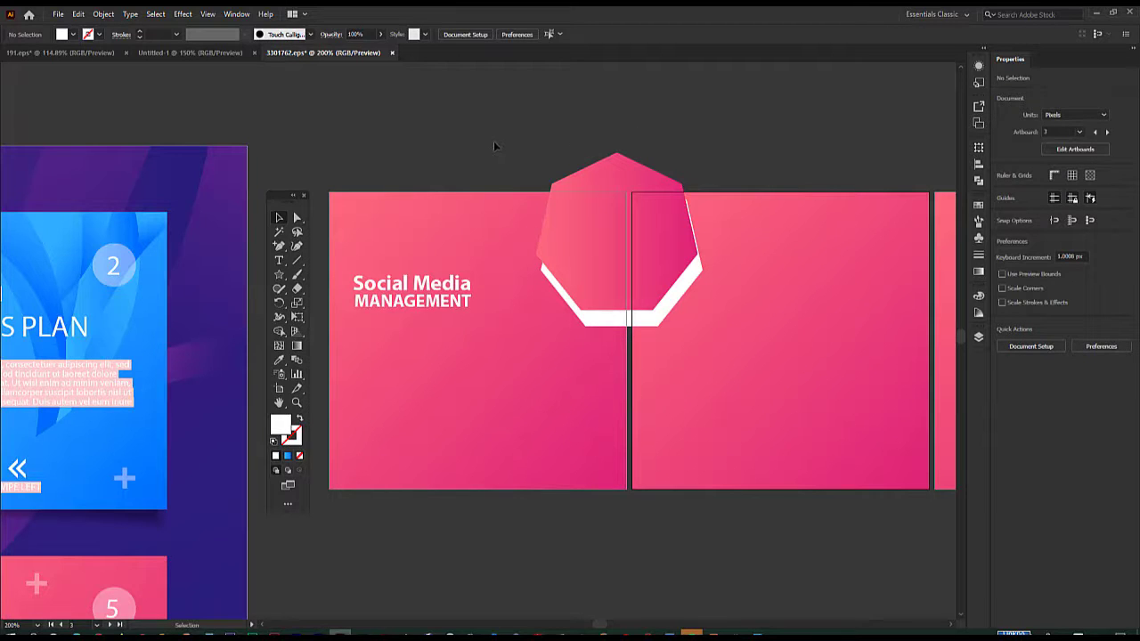
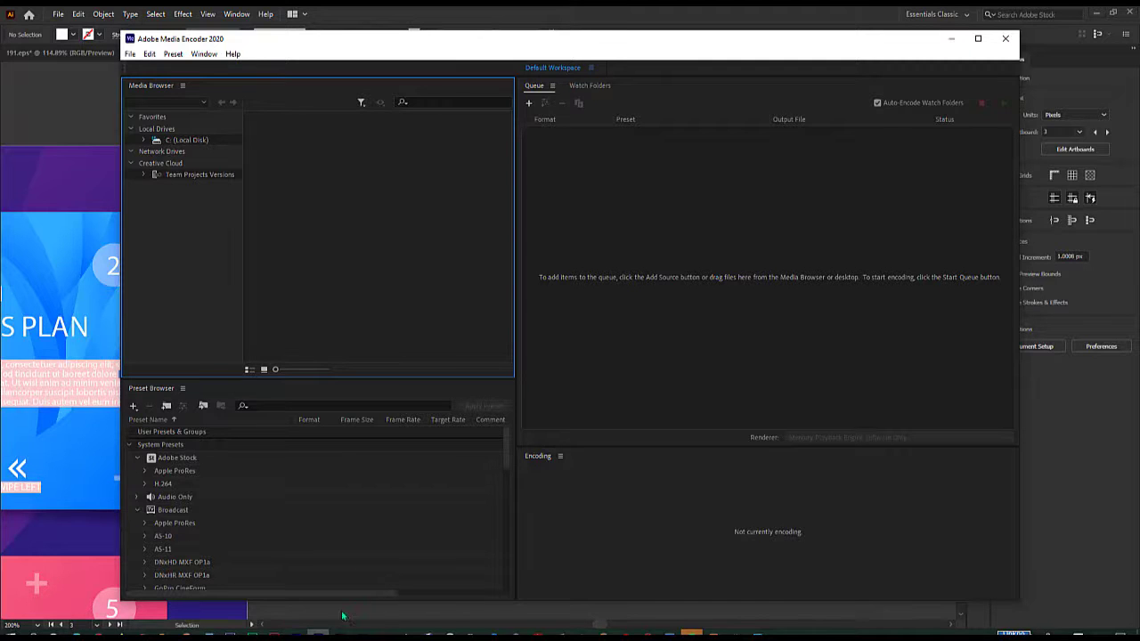
- Close the Adobe Media Encoder window
left_click(1006, 38)
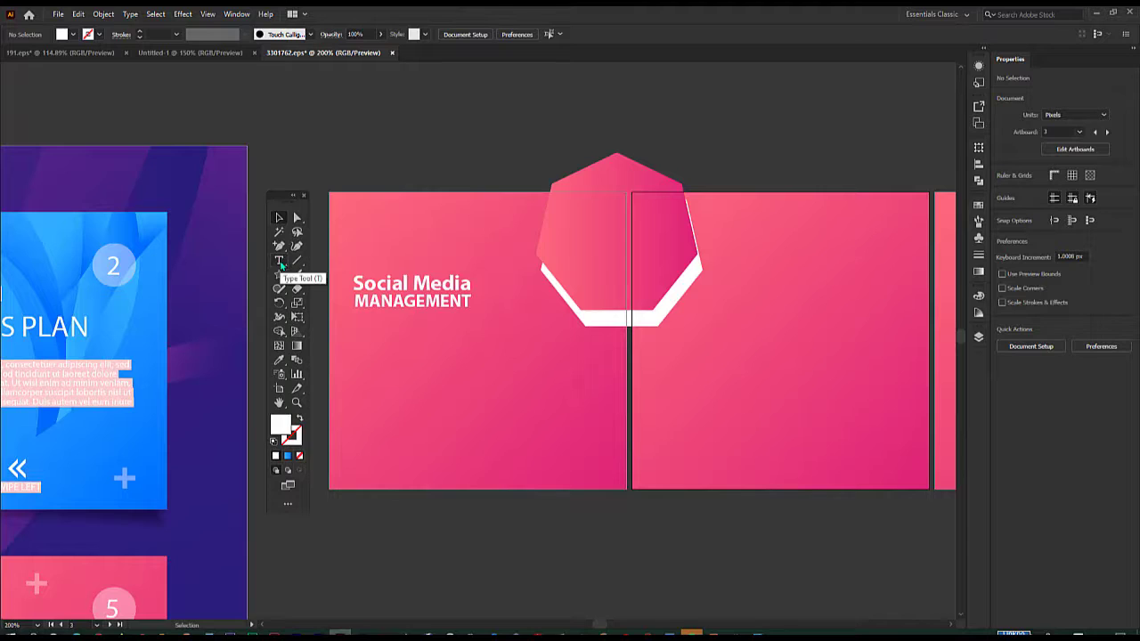
left_click(297, 261)
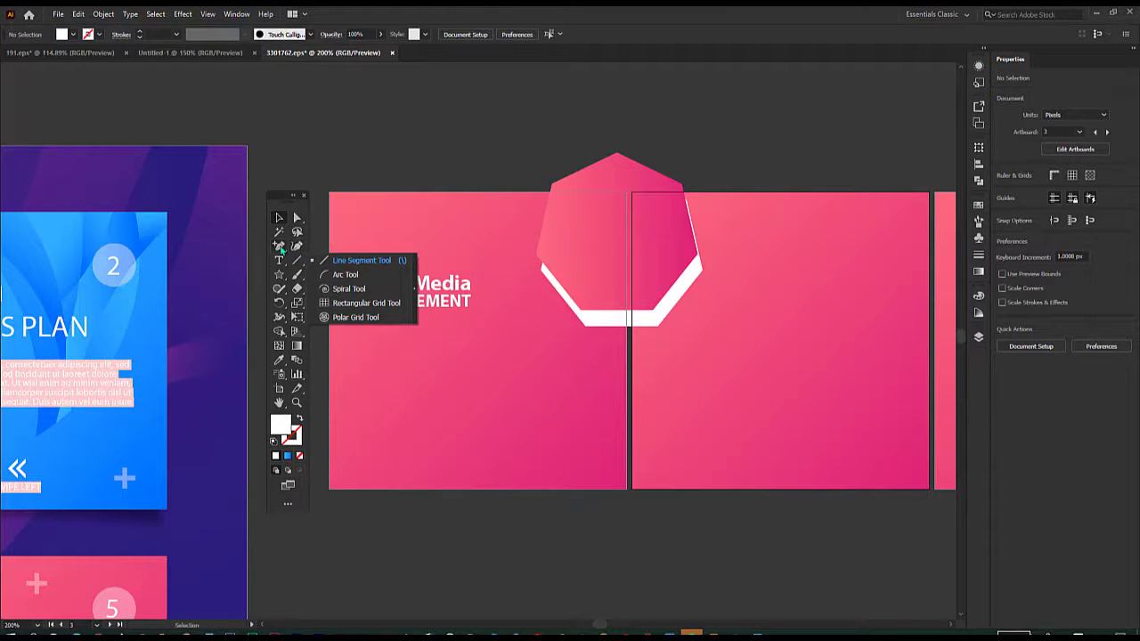
left_click(407, 141)
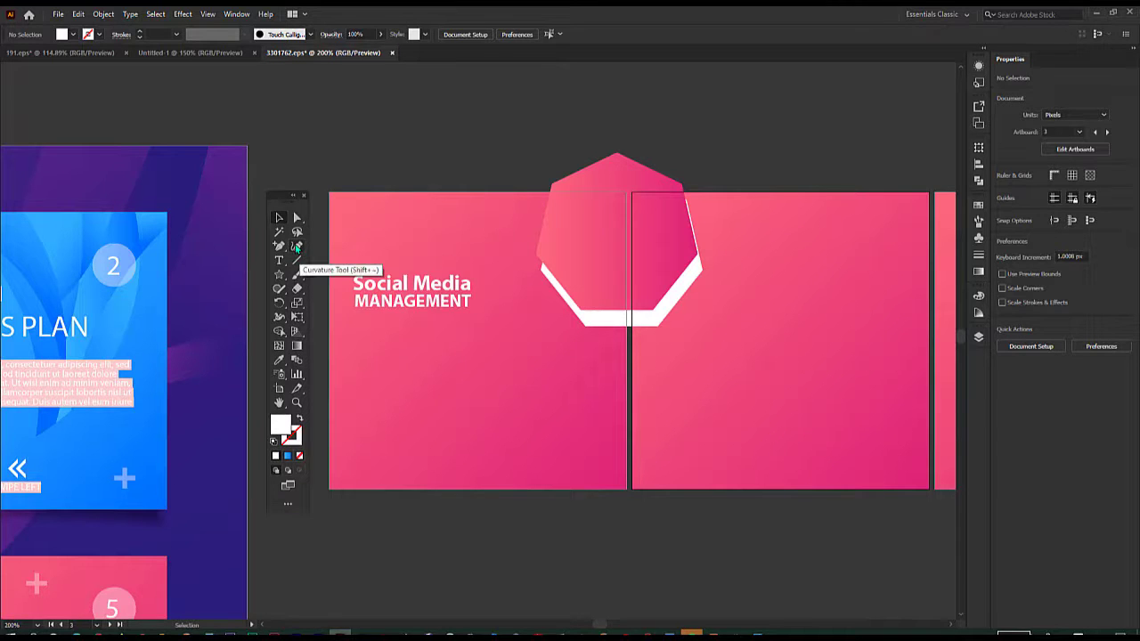
- Try a curved path across the first two squares with the Curvature tool, and undo it along with the extra anchor on the first square
left_click(297, 247)
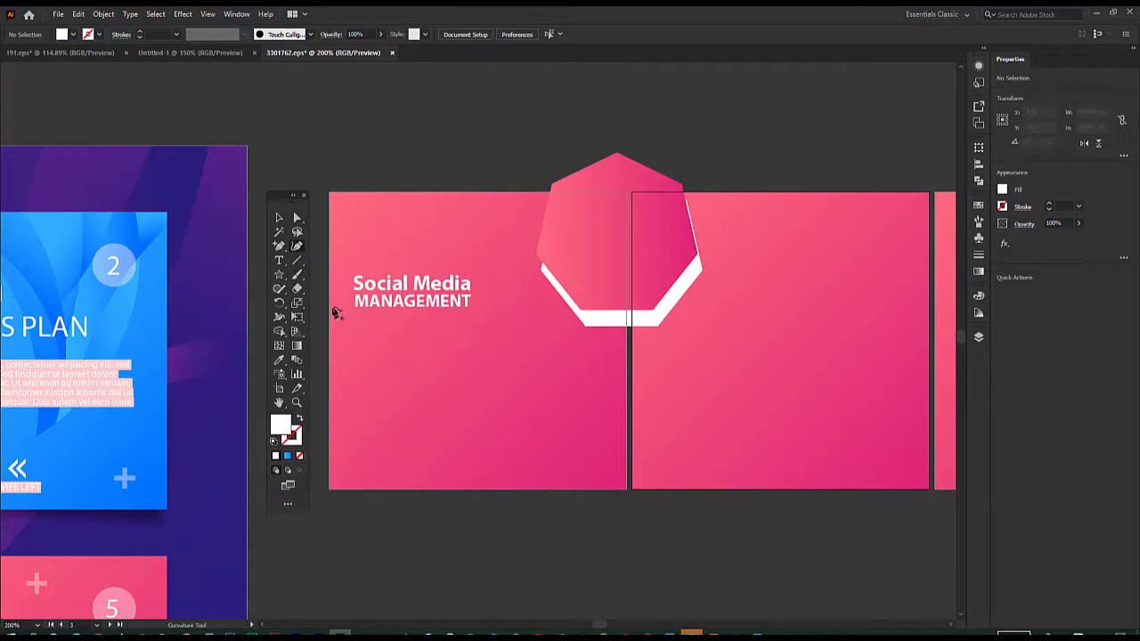
left_click(331, 307)
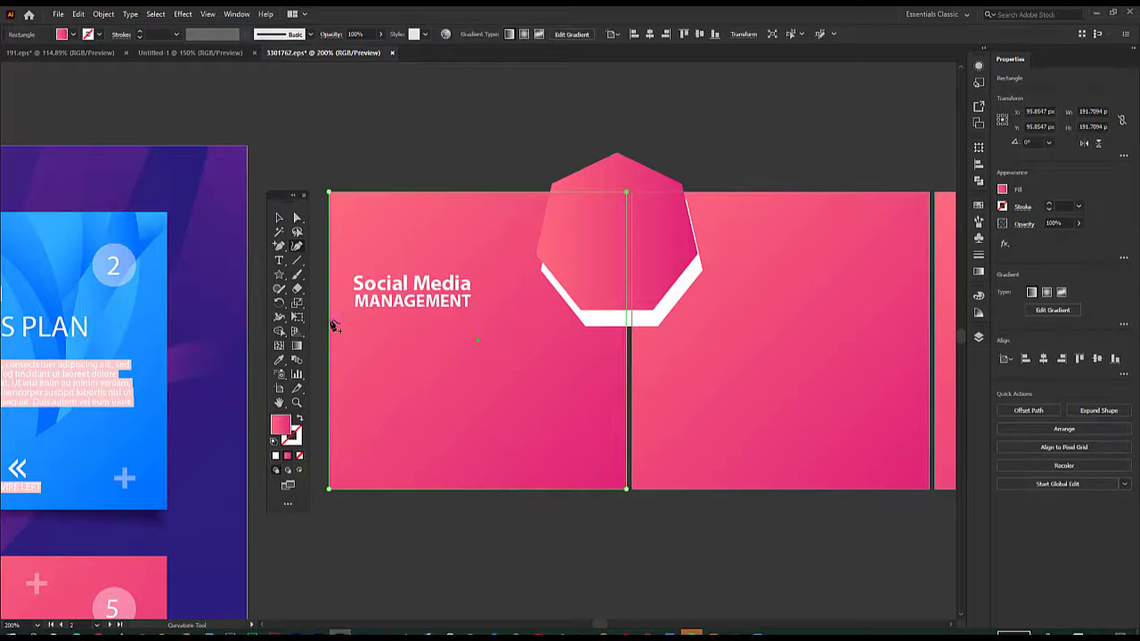
left_click(331, 306)
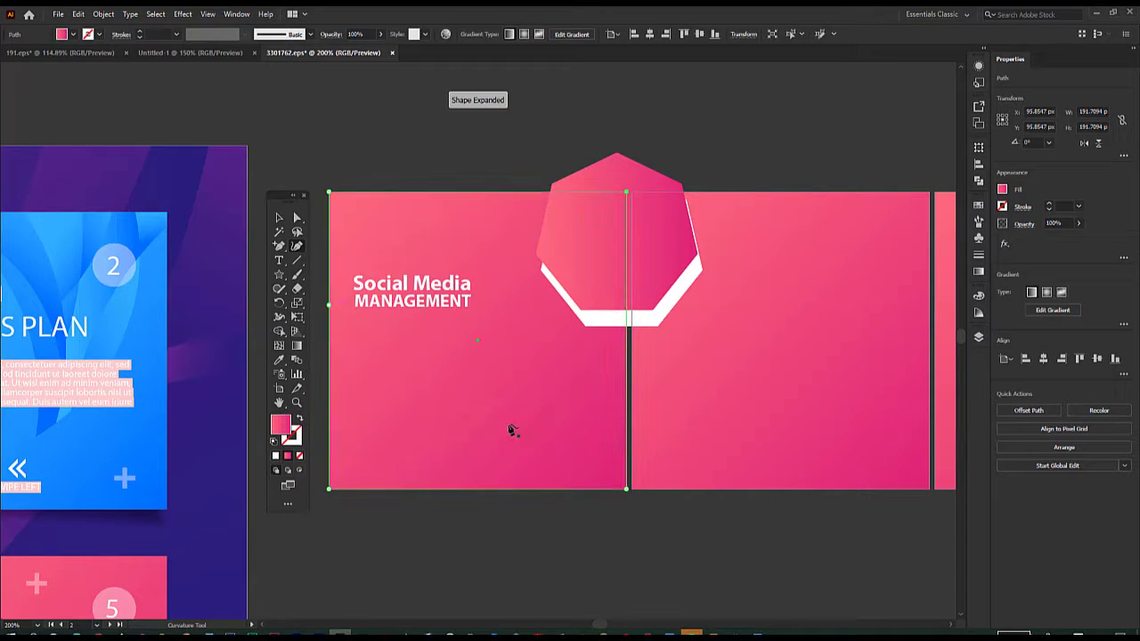
left_click(562, 442)
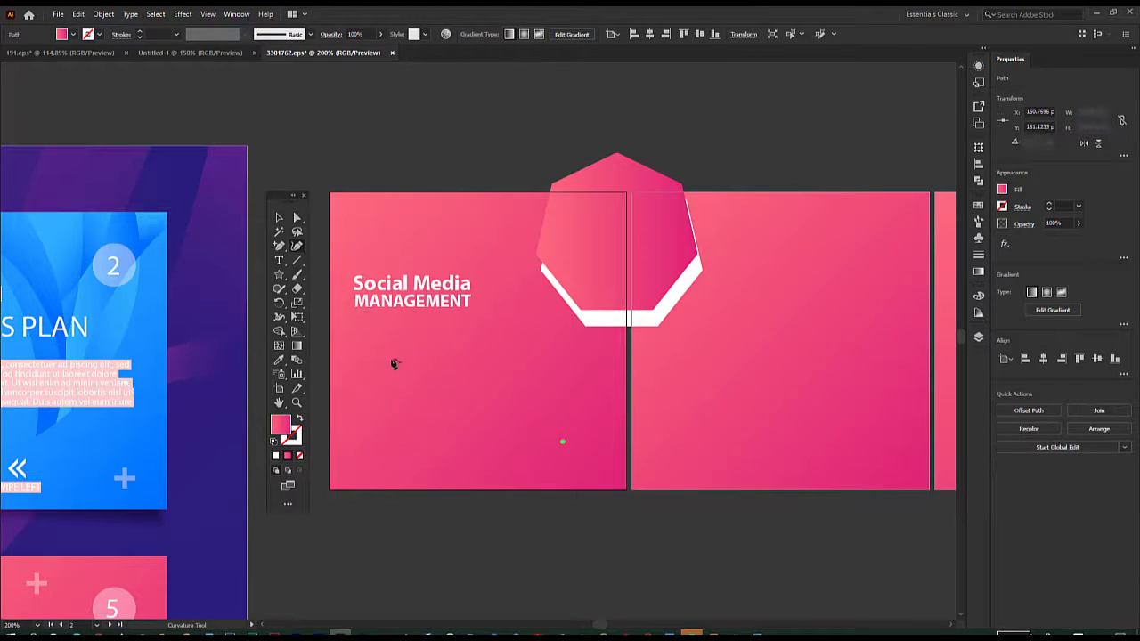
left_click(332, 302)
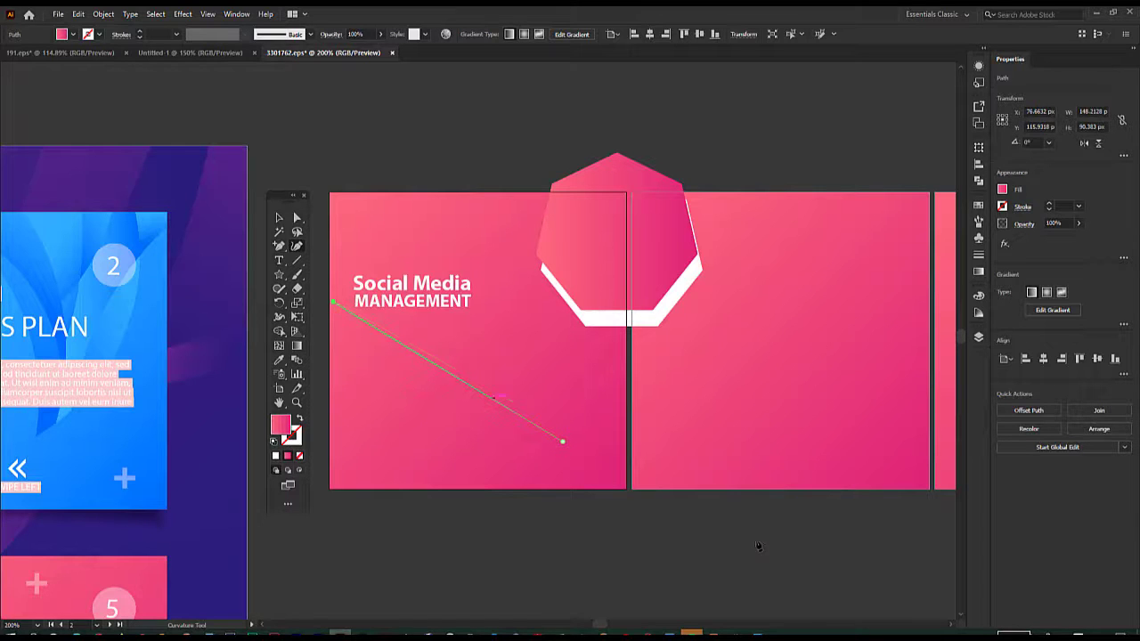
left_click(799, 392)
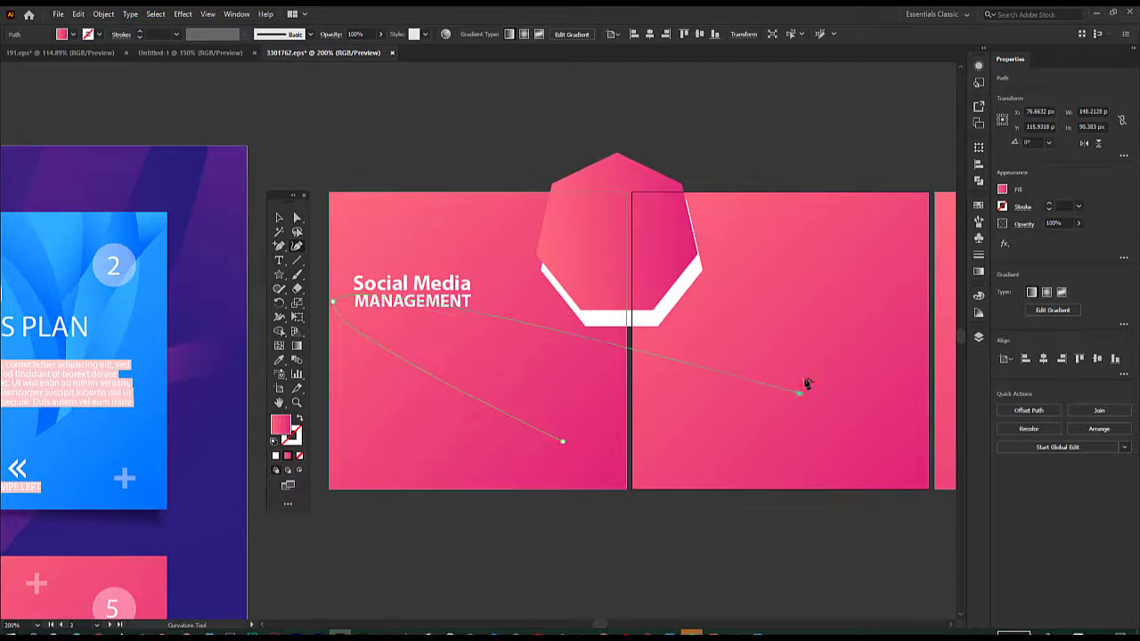
left_click(374, 207)
key("ctrl+z")
key("ctrl+z")
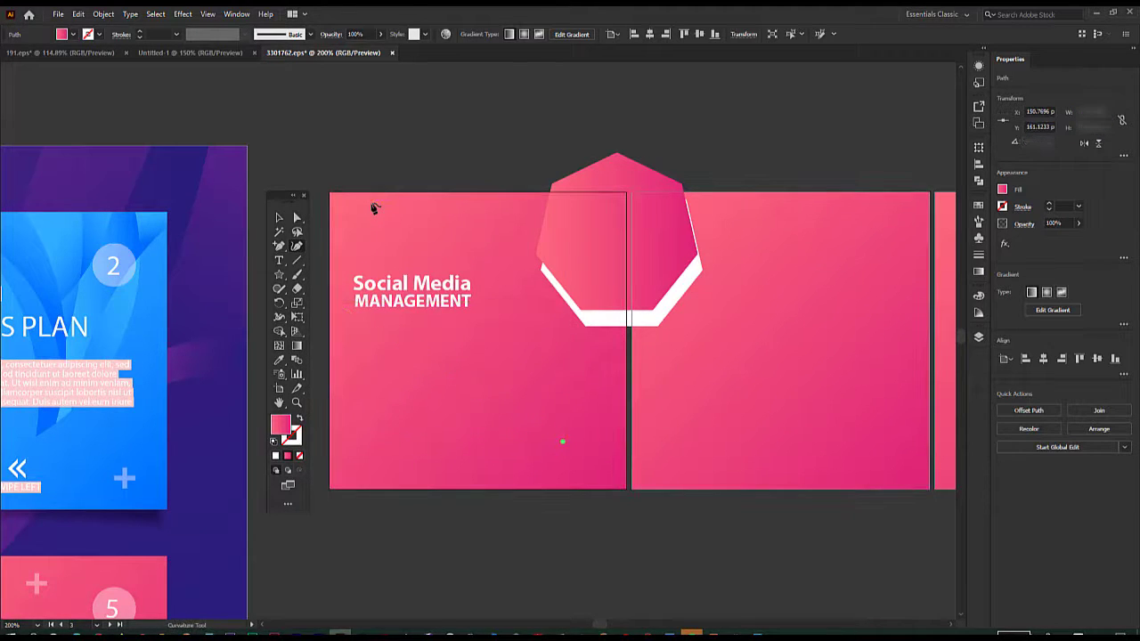
key("v")
left_click(336, 317)
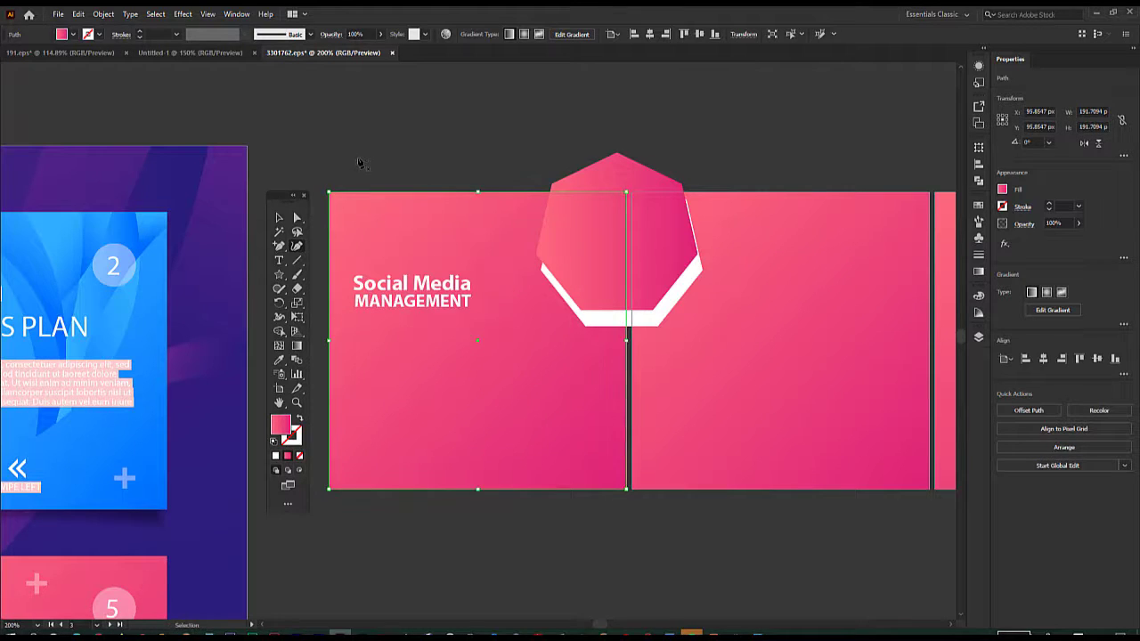
key("shift+grave")
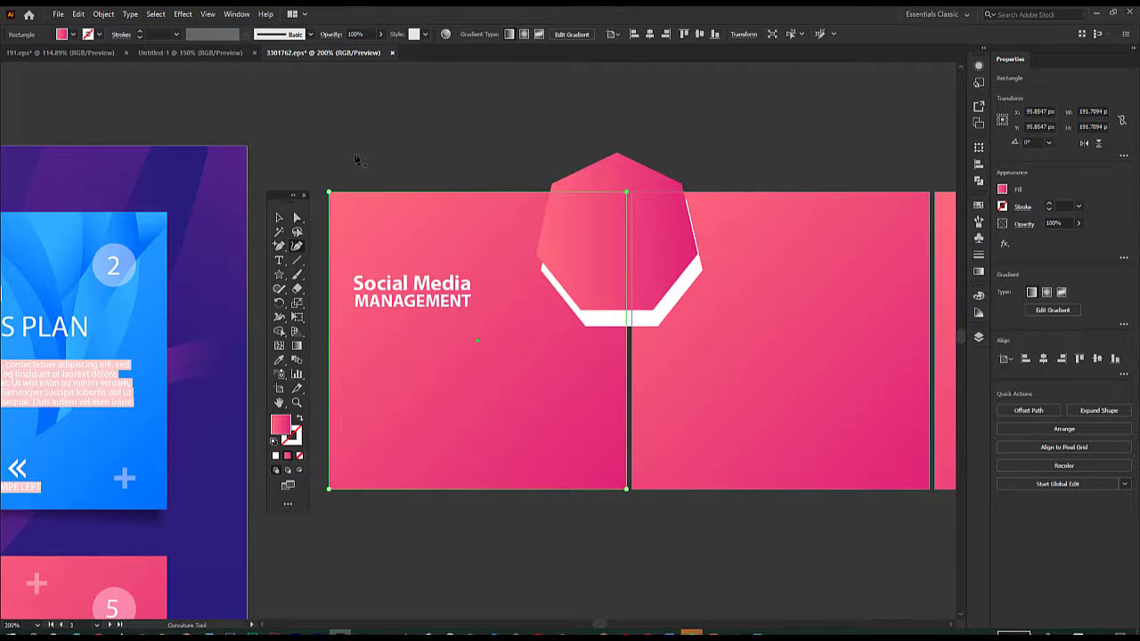
left_click(278, 218)
left_click(343, 159)
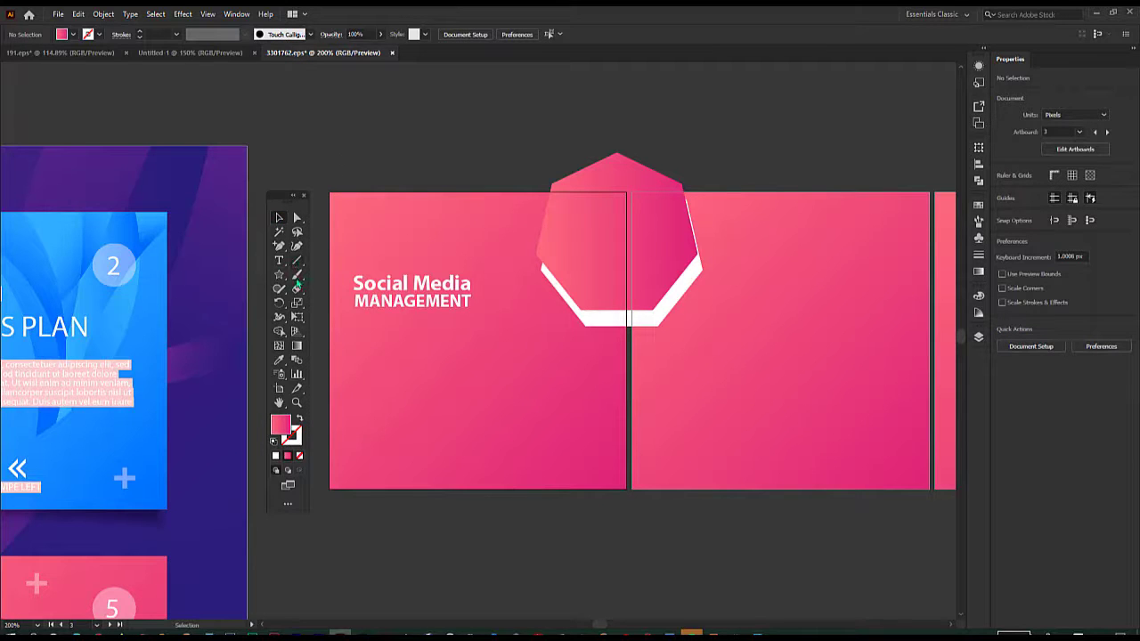
- Draw a flowing curve with the Curvature tool from below the headline, dipping across the first two squares, to the second square's upper-right corner
left_click(297, 246)
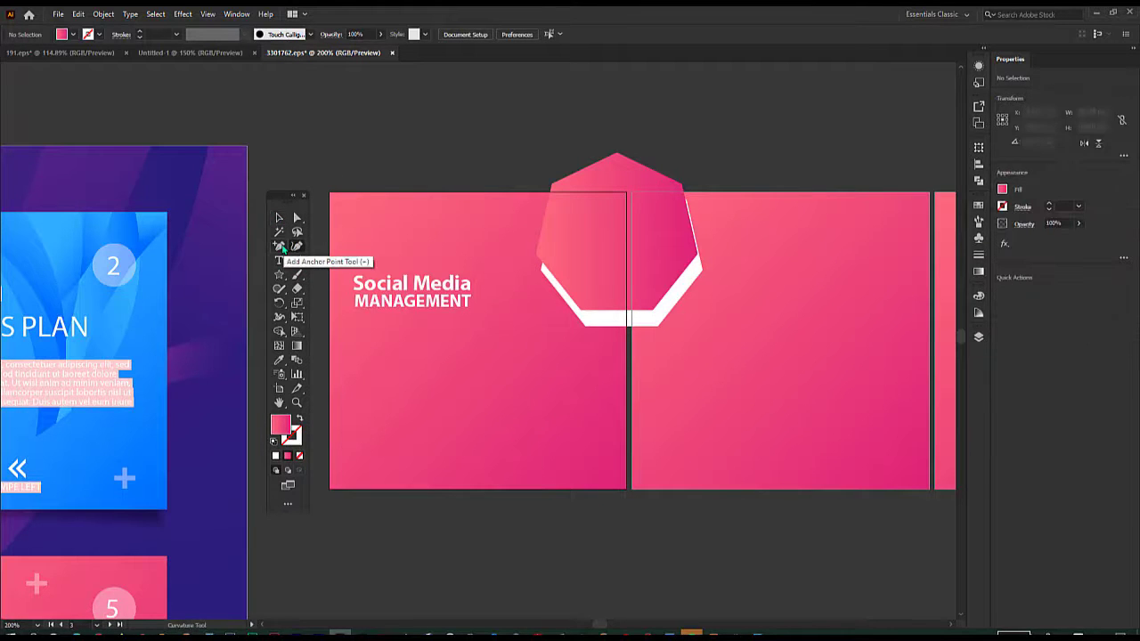
left_click(346, 342)
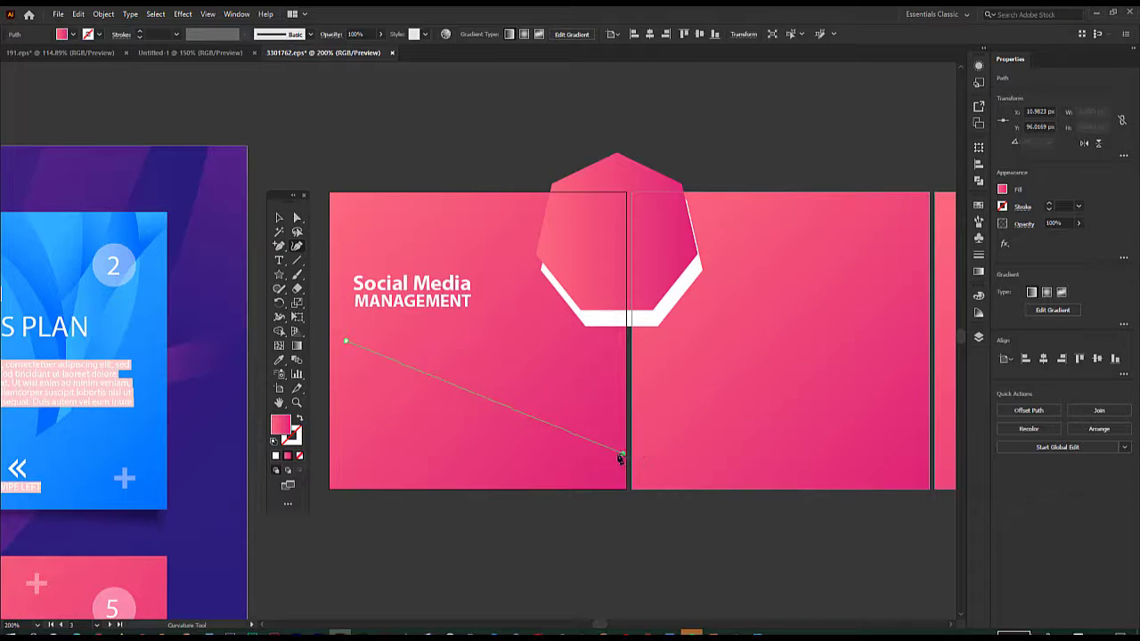
left_click(604, 477)
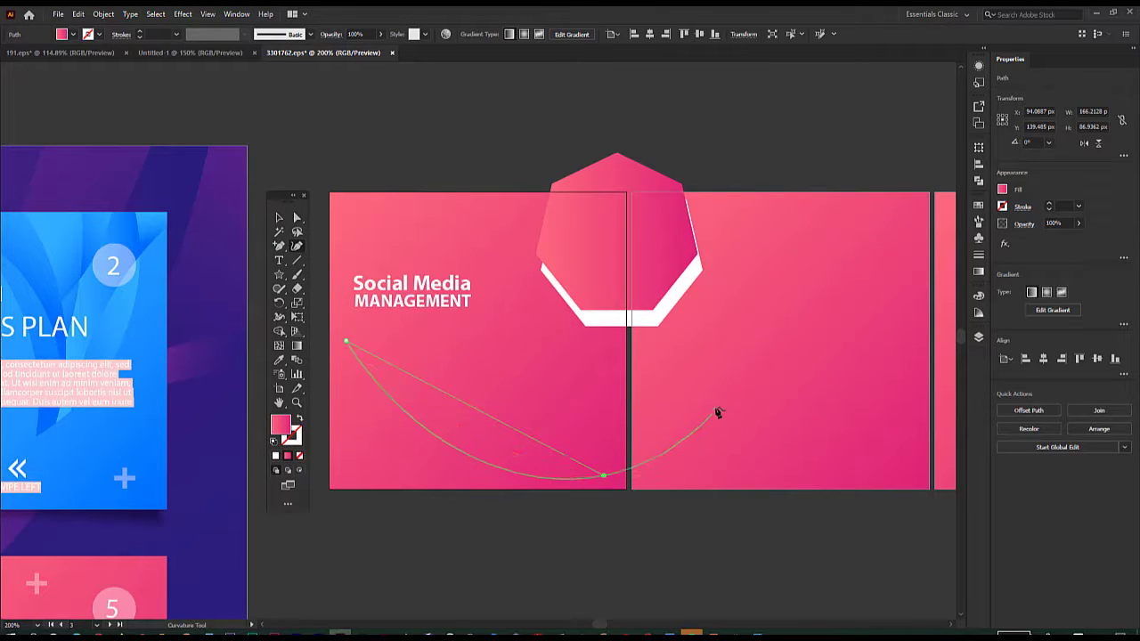
left_click(744, 355)
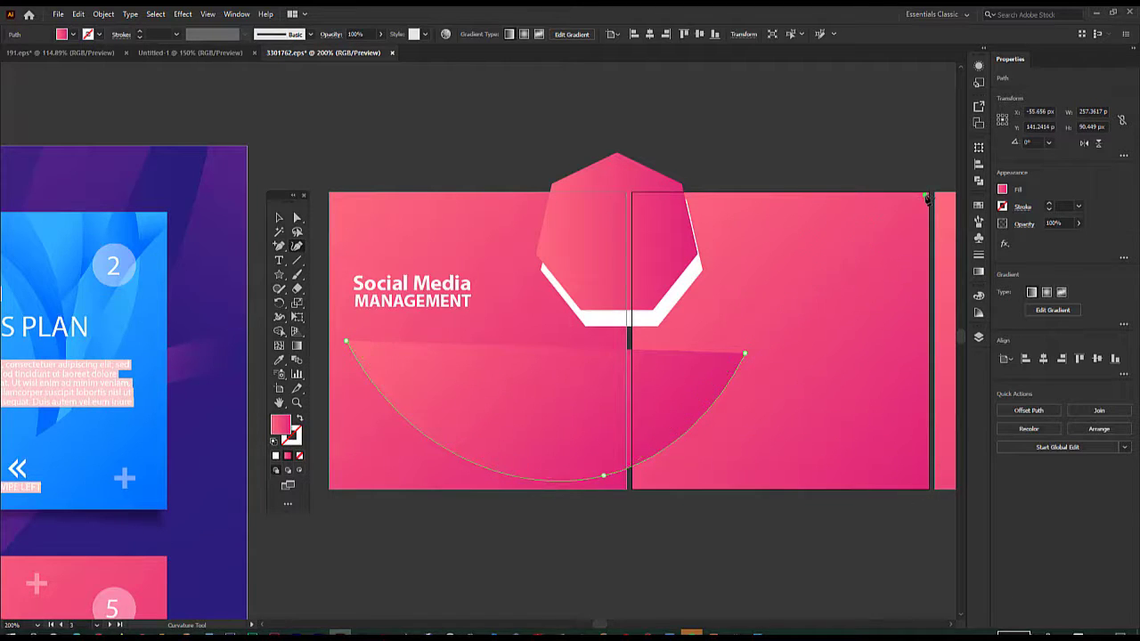
left_click(926, 197)
key("ctrl+minus")
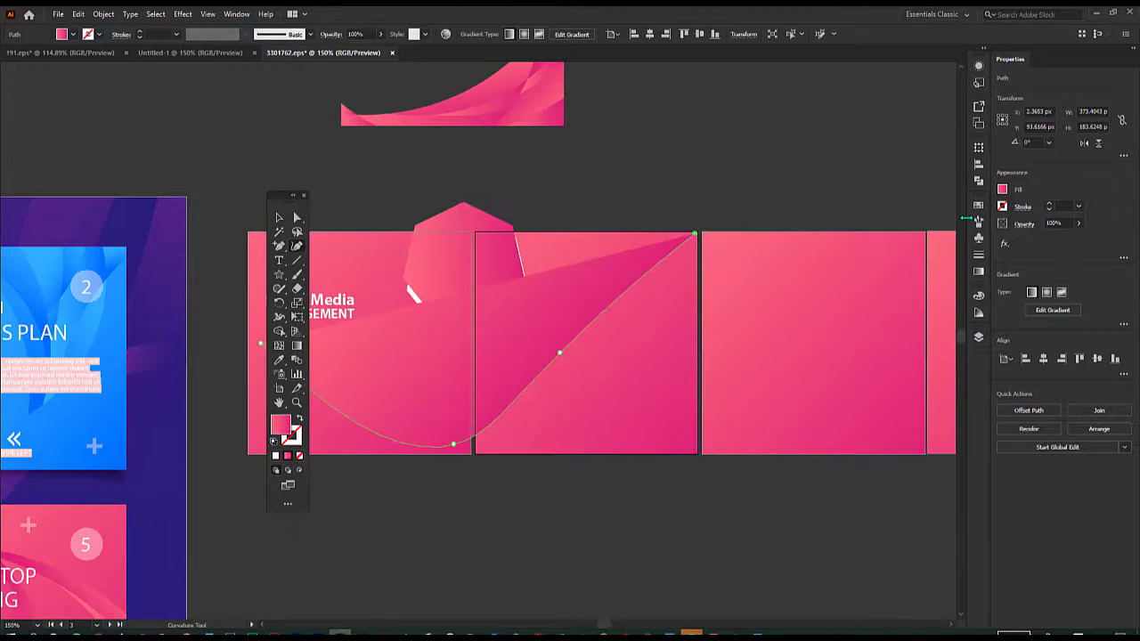
key("ctrl+minus")
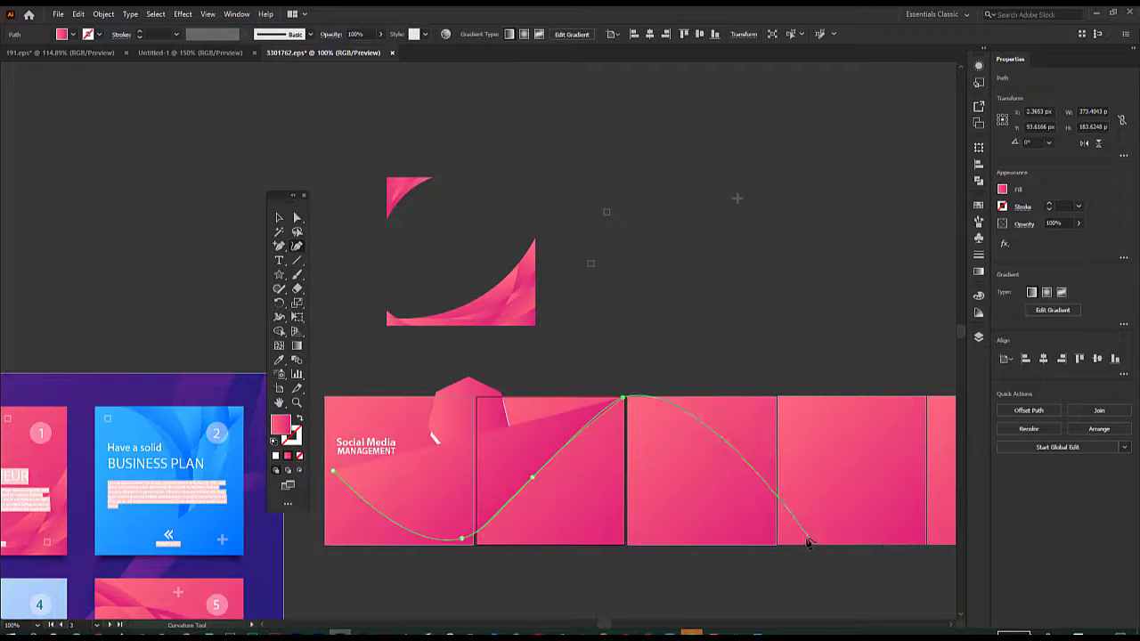
left_click(870, 541, "ctrl")
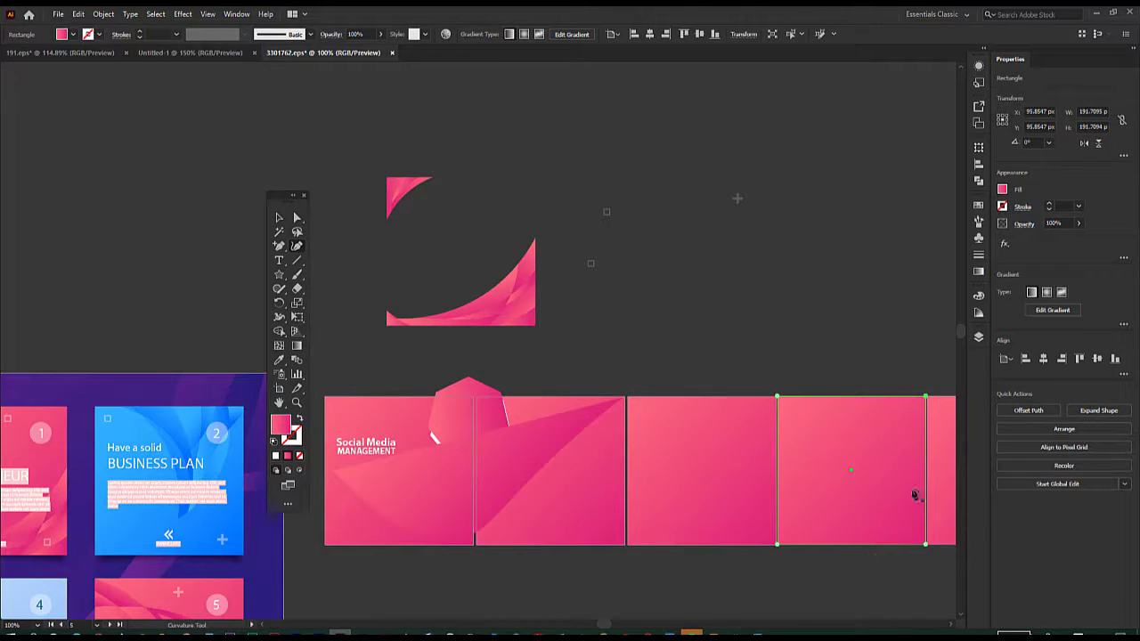
left_click(526, 450, "ctrl")
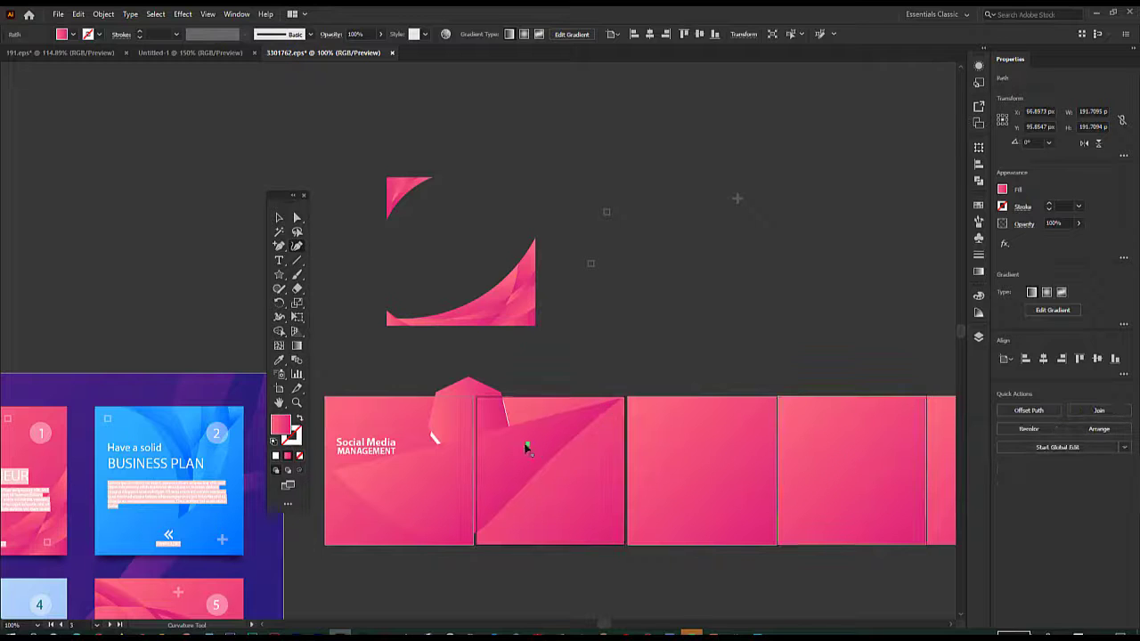
key("ctrl+z")
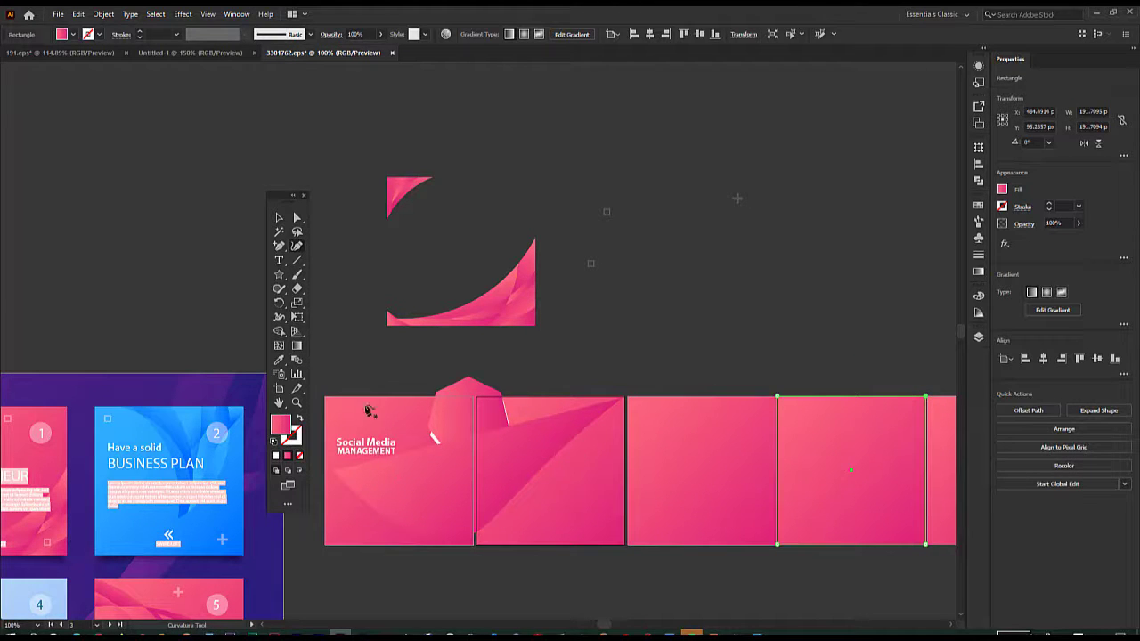
- Set the fill of the curved path across the first two squares to None
left_click(279, 217)
left_click(427, 496)
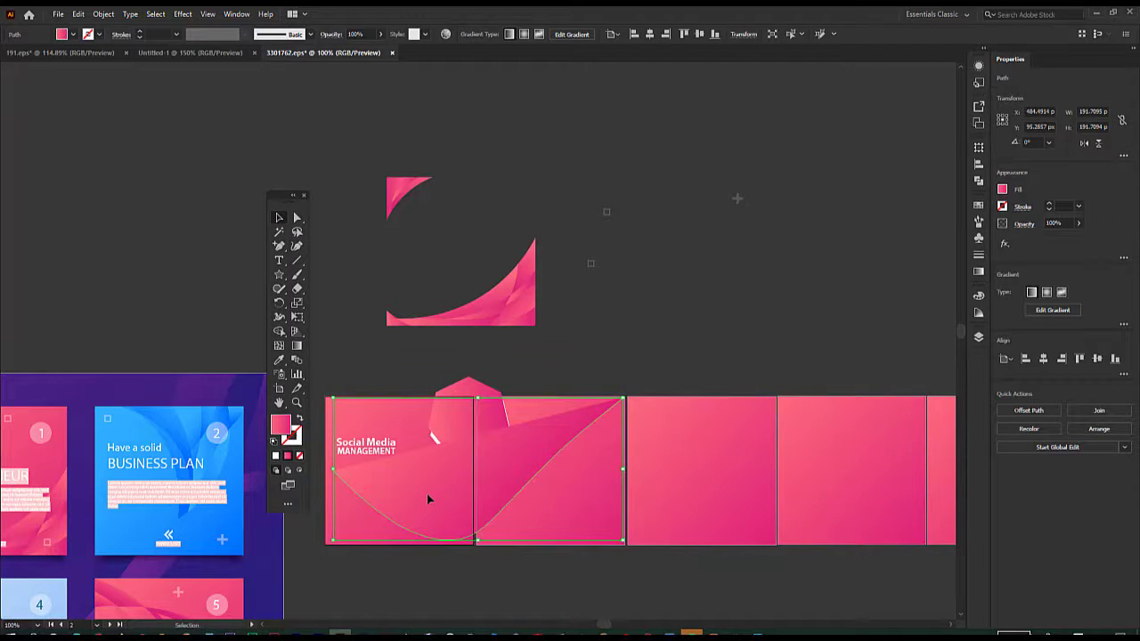
left_click(1004, 190)
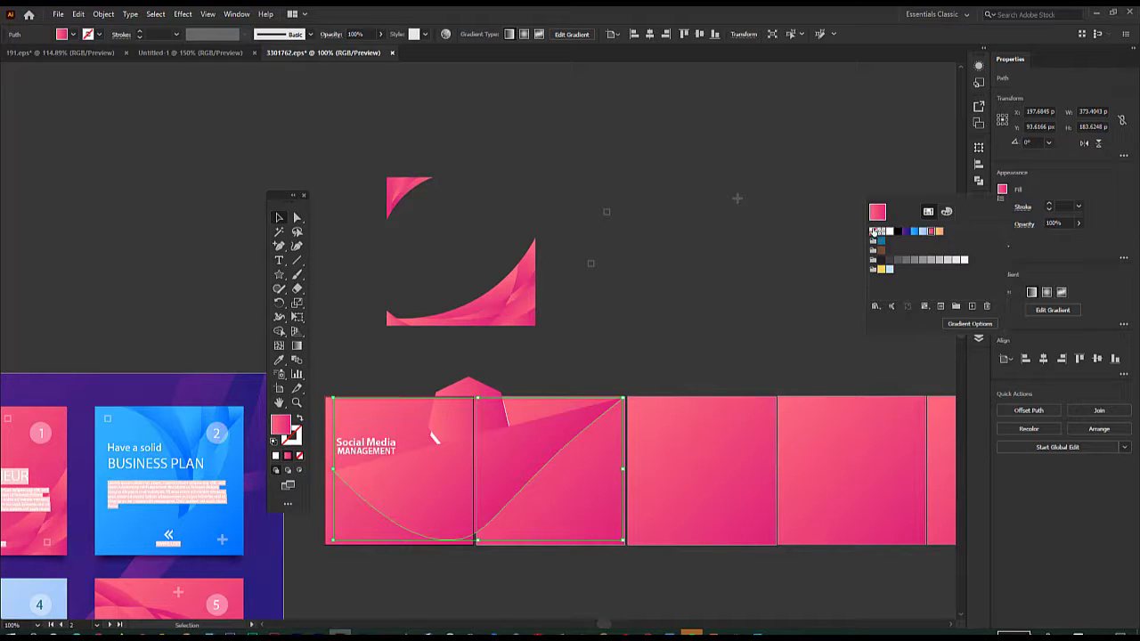
left_click(874, 231)
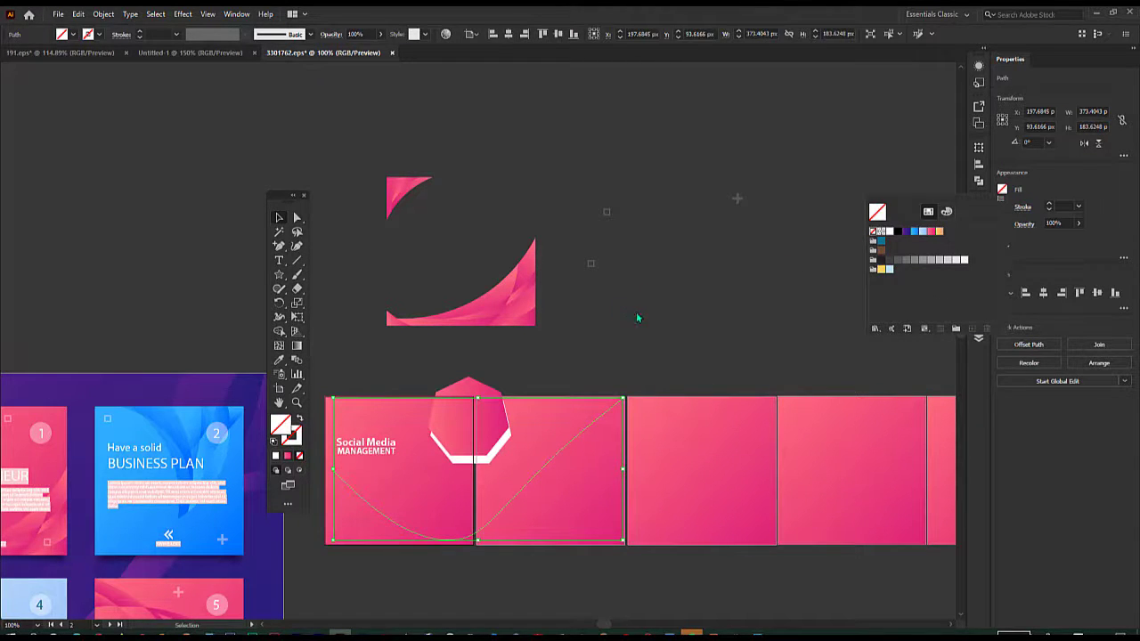
- Give the curved path a 1 pt stroke in the bright blue gradient swatch, New Gradient Swatch 4
left_click(1048, 207)
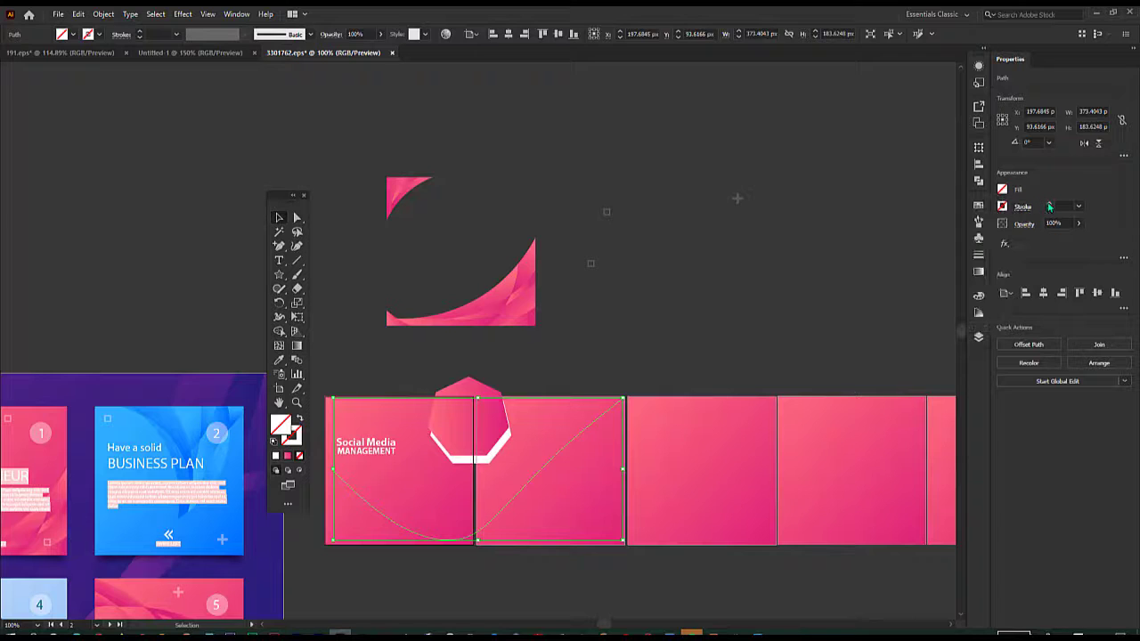
left_click(1049, 206)
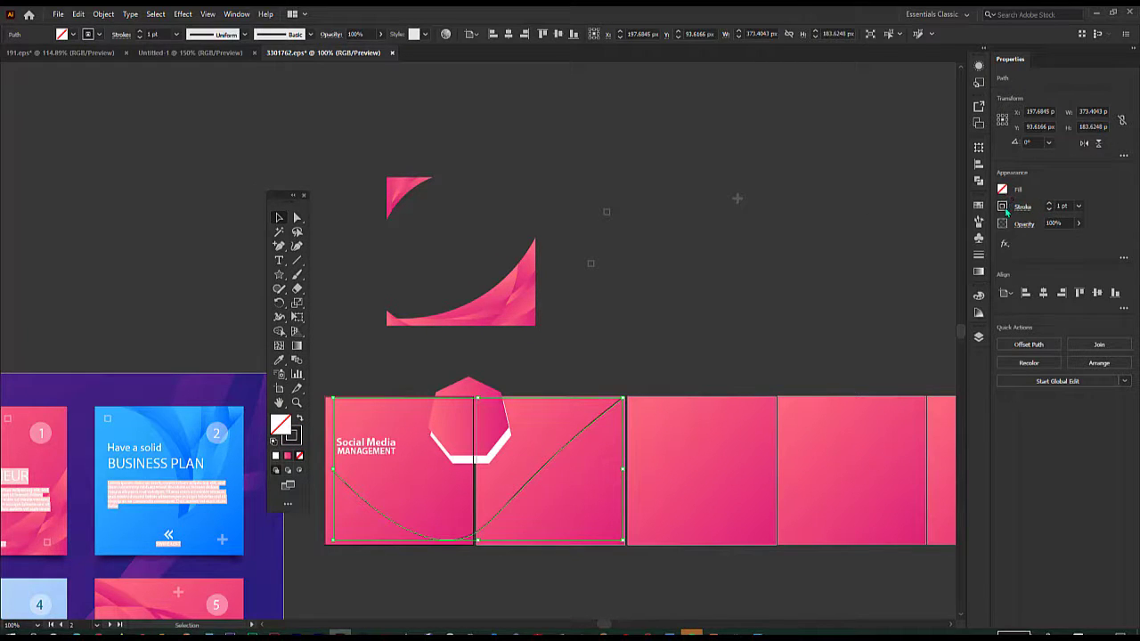
left_click(1003, 208)
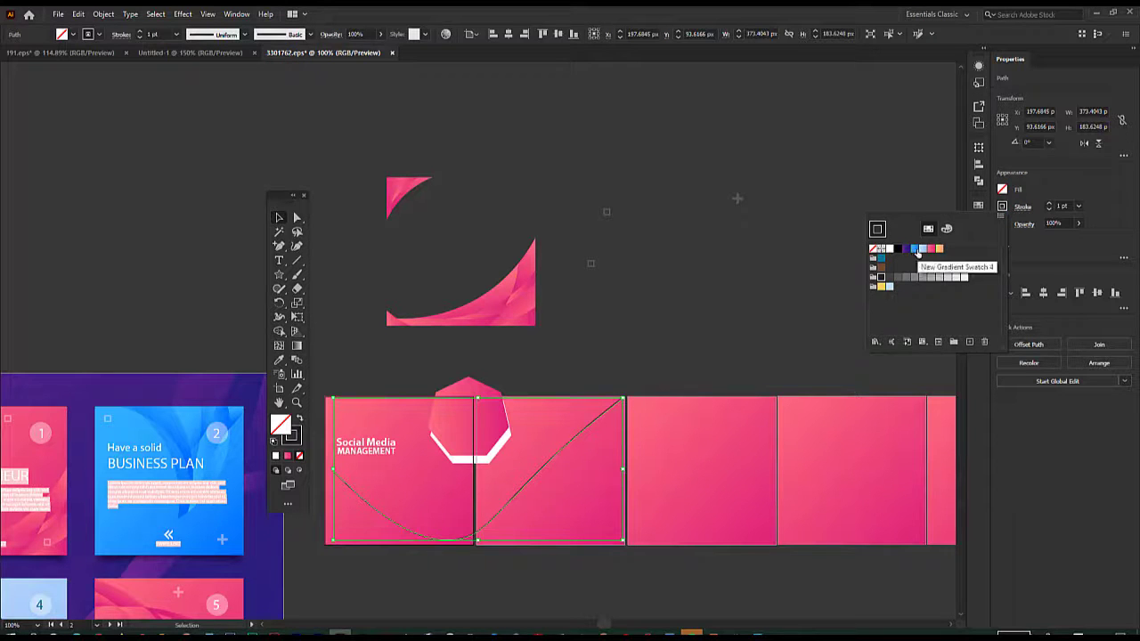
left_click(914, 250)
left_click(688, 274)
left_click(687, 273)
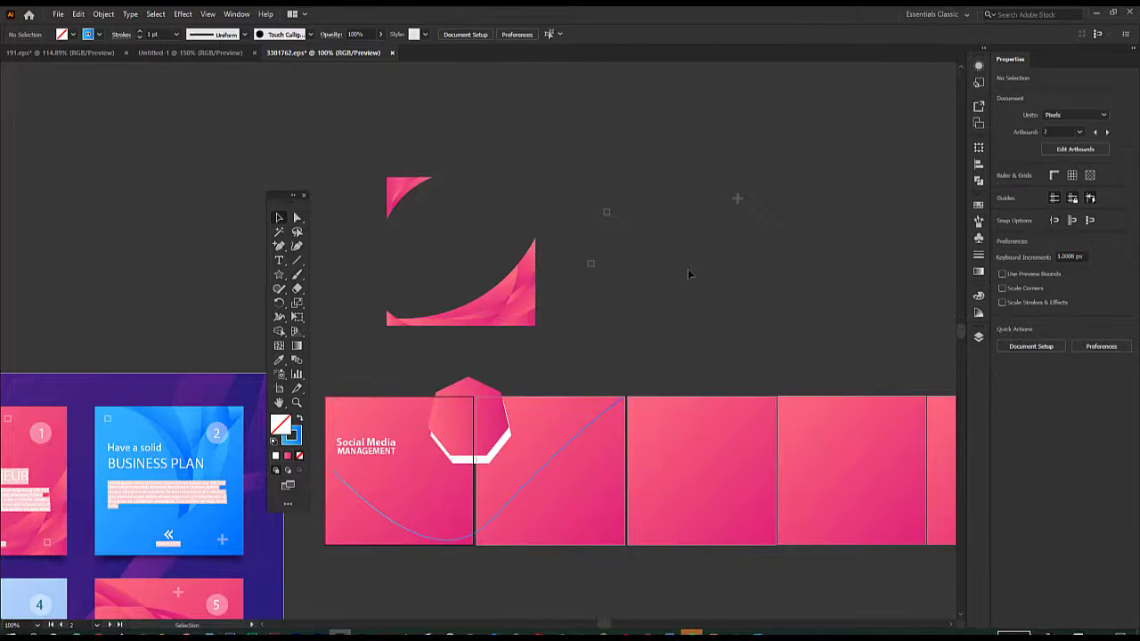
- Move the blue curve upward and scale it down proportionally to about 330 by 163 px across the first two squares
left_click(552, 460)
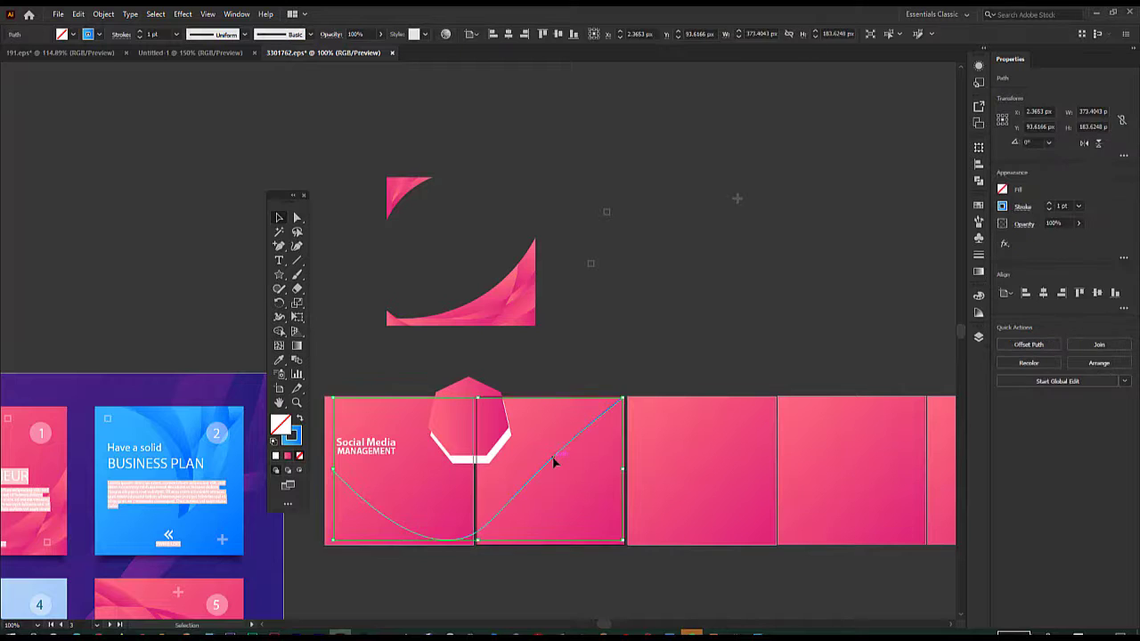
key("ctrl+=")
key("ctrl+=")
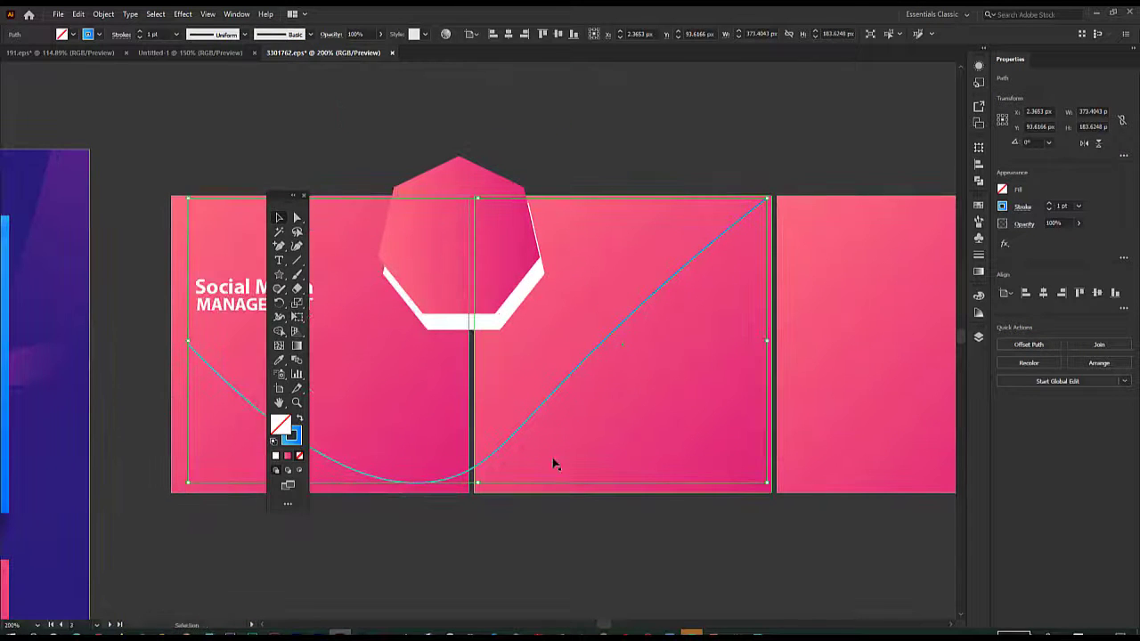
left_click(719, 163)
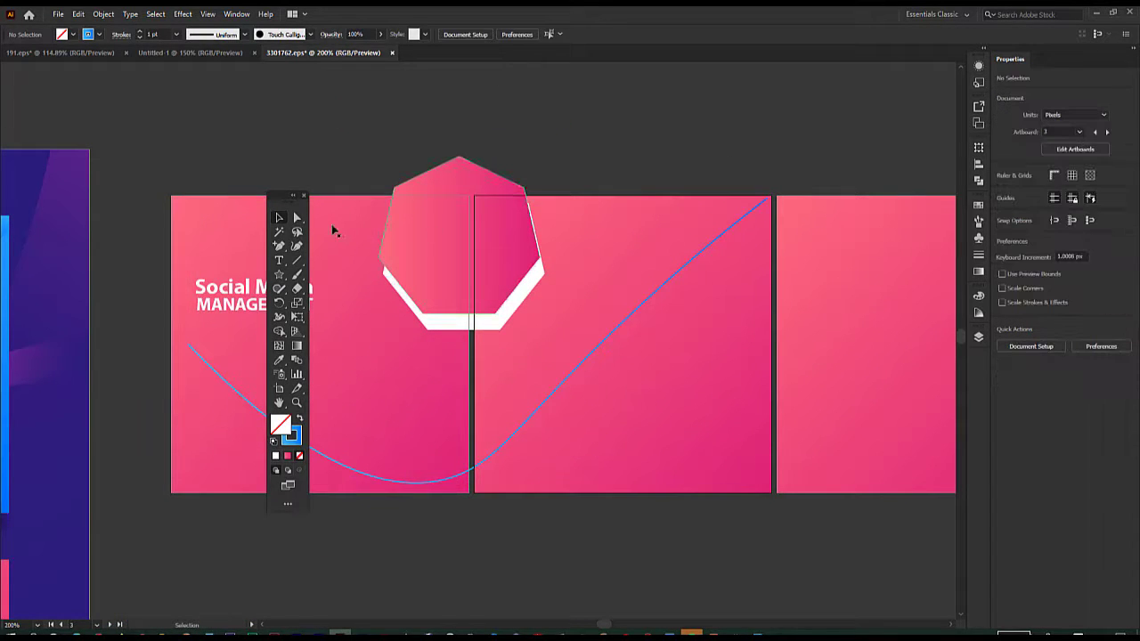
left_click_drag(282, 197, 846, 120)
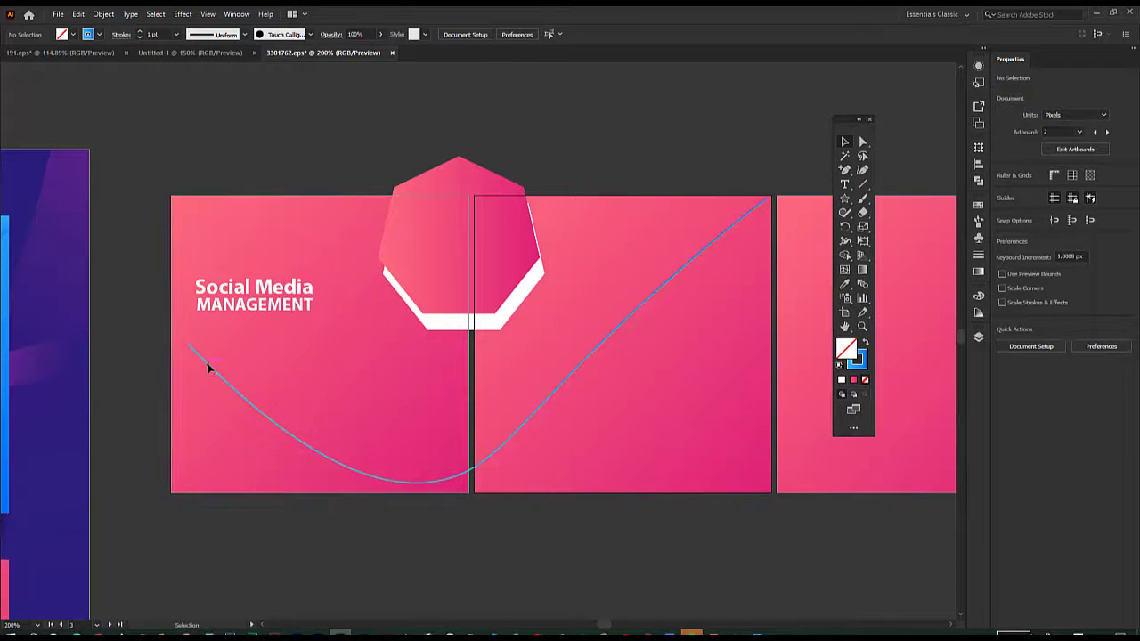
left_click(209, 368)
left_click_drag(214, 373, 219, 337)
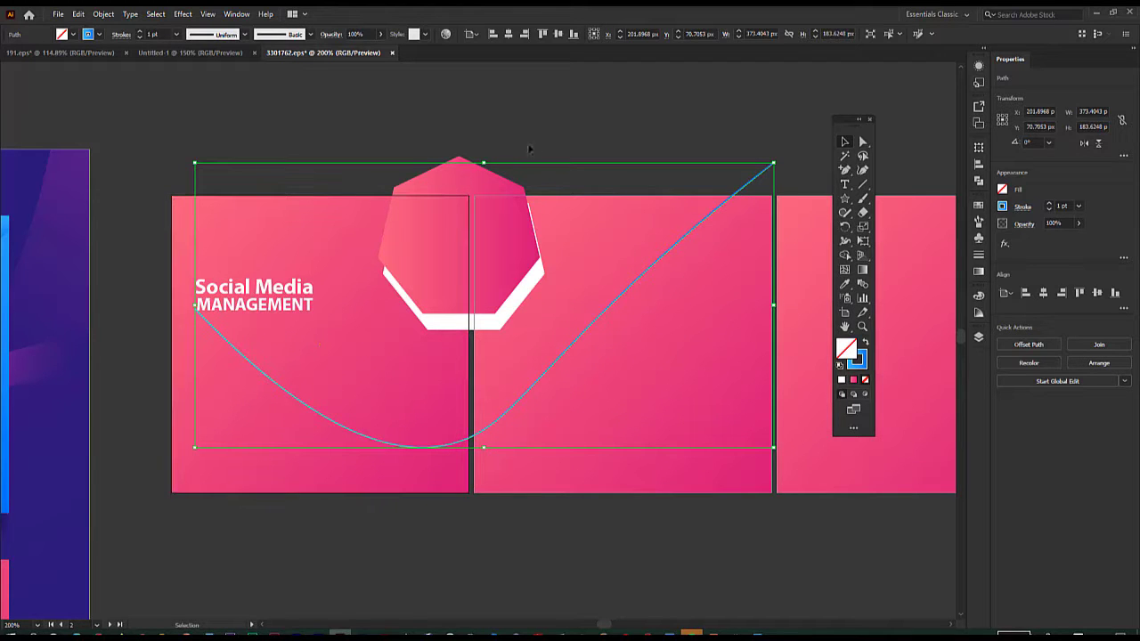
left_click_drag(772, 164, 659, 164)
left_click(659, 164)
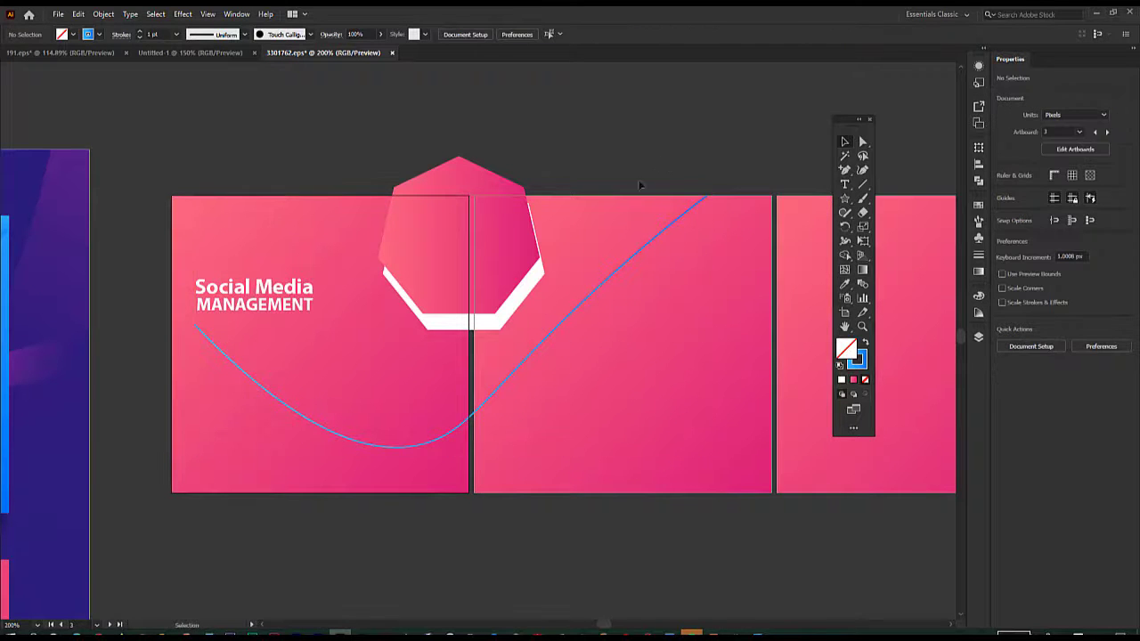
- Turn the blue curve into a dashed line with 12 pt dashes and shift it slightly downward
left_click(389, 447)
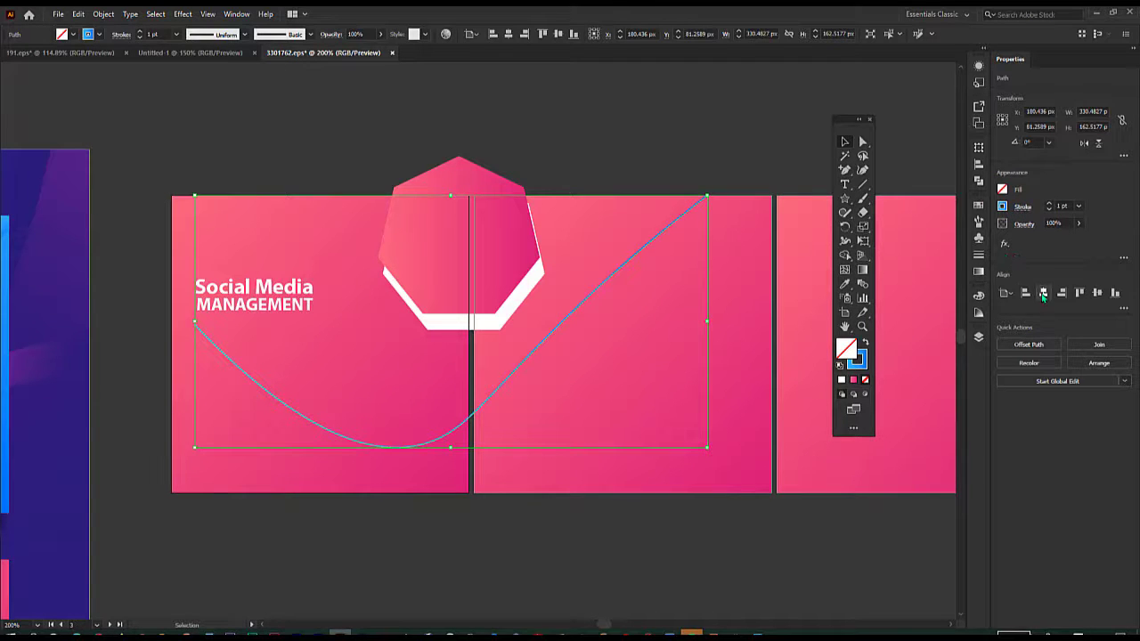
left_click(982, 256)
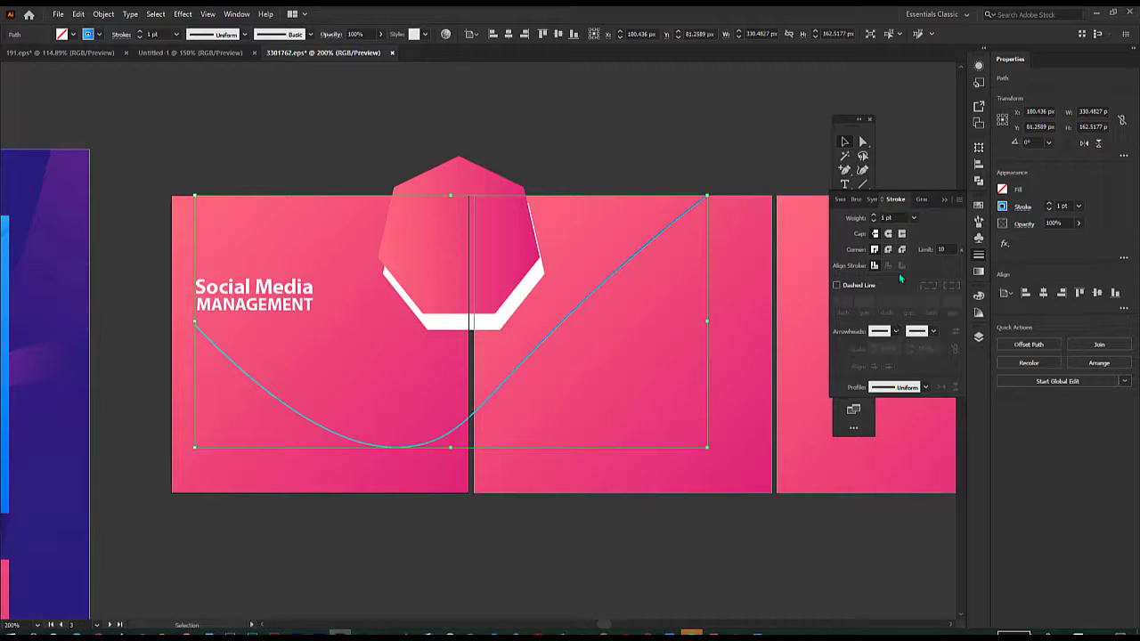
left_click(933, 333)
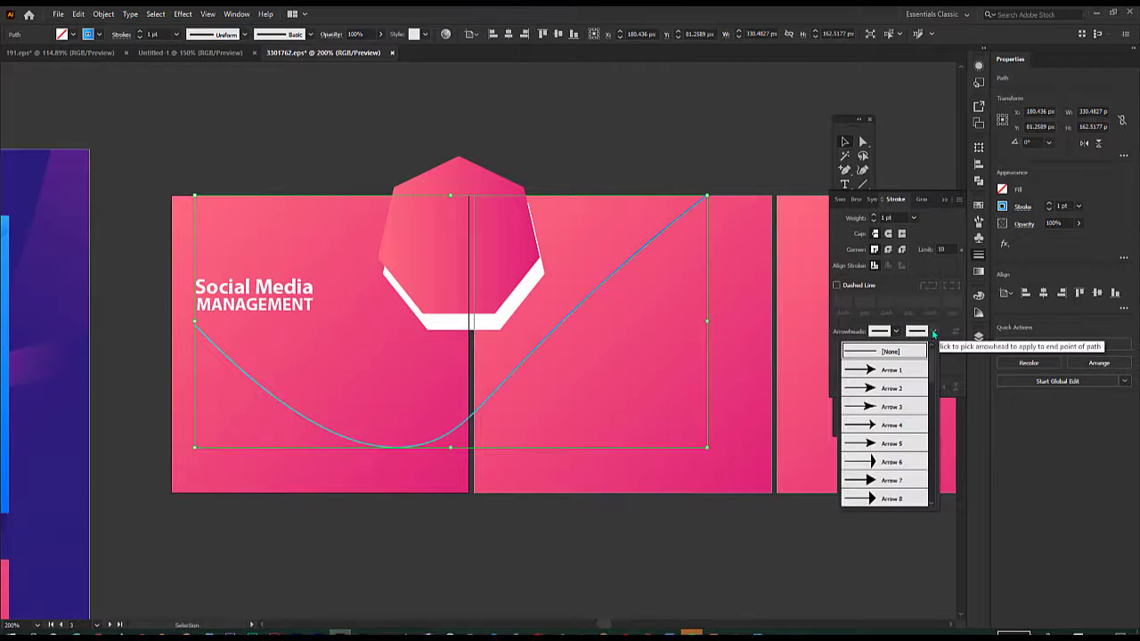
left_click(895, 332)
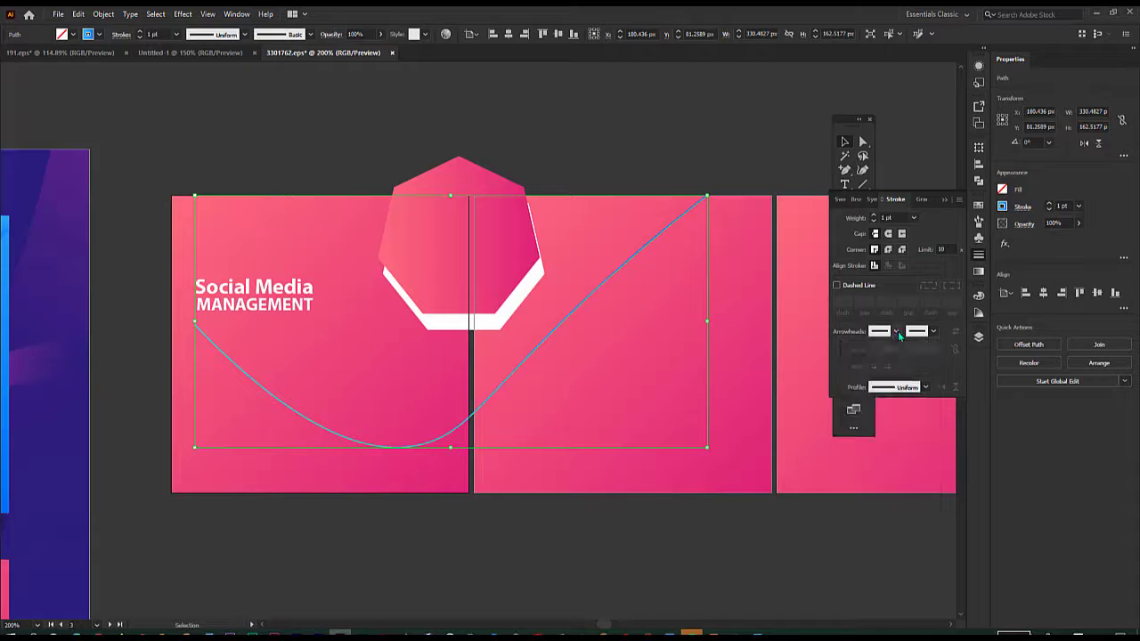
left_click(897, 333)
left_click(897, 333)
left_click(836, 285)
left_click(951, 287)
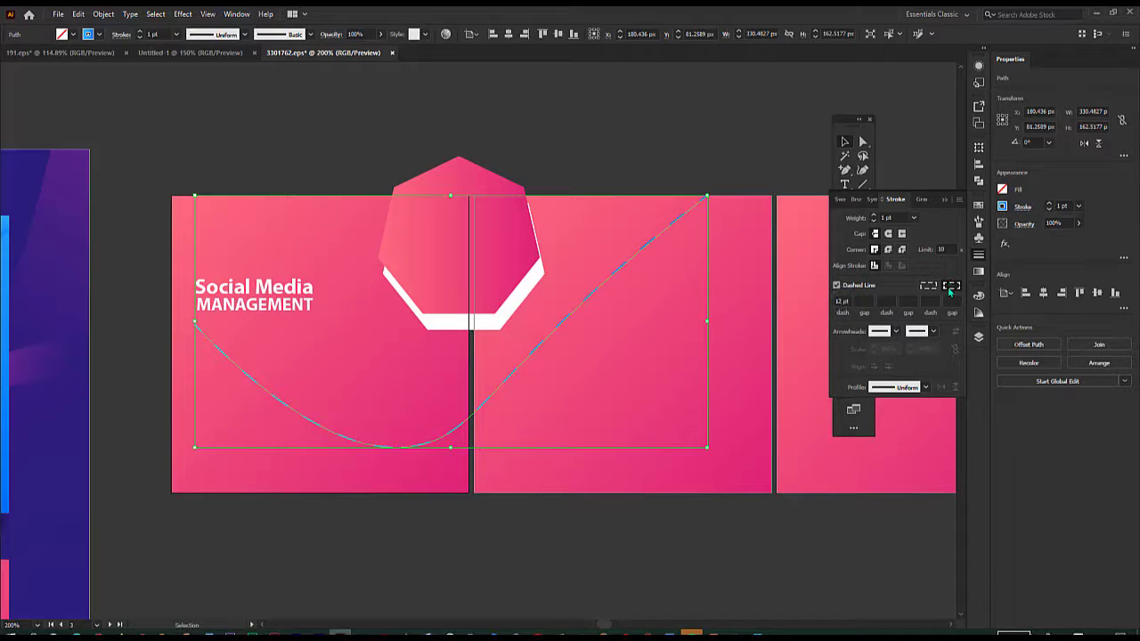
left_click(679, 167)
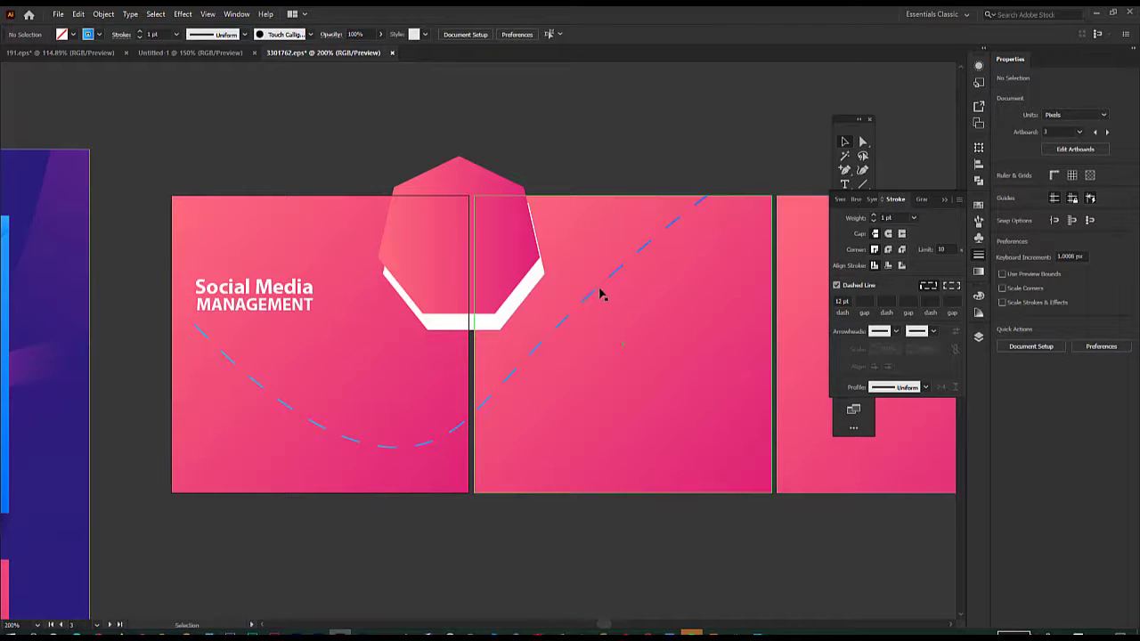
left_click_drag(593, 294, 592, 310)
- Change the dashed curve's stroke colour to the White swatch
left_click(1001, 208)
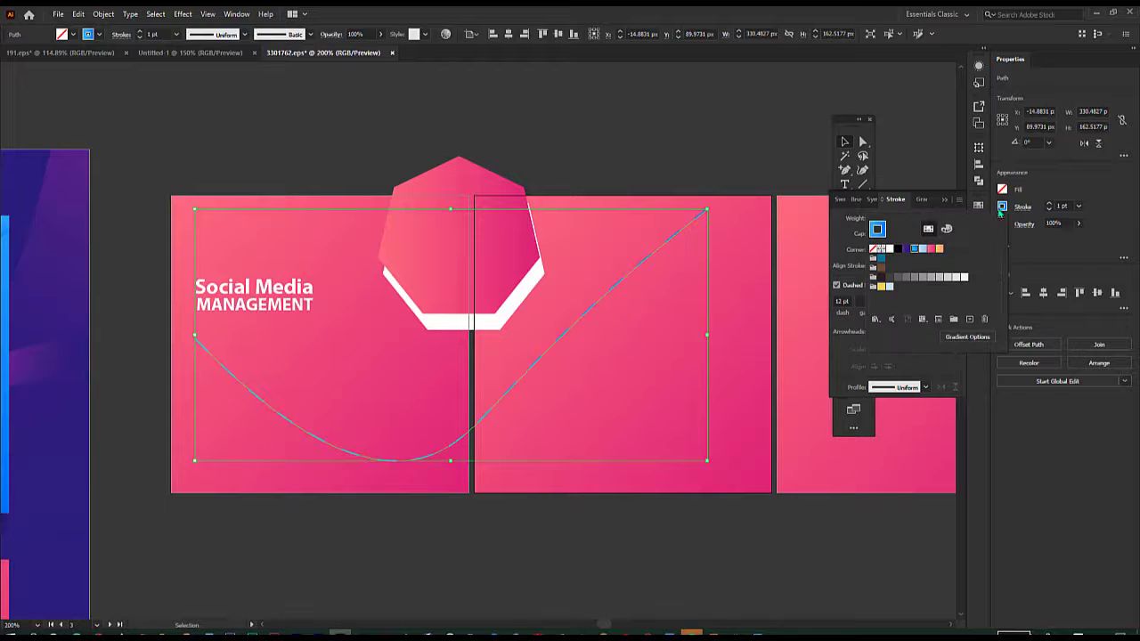
left_click(891, 249)
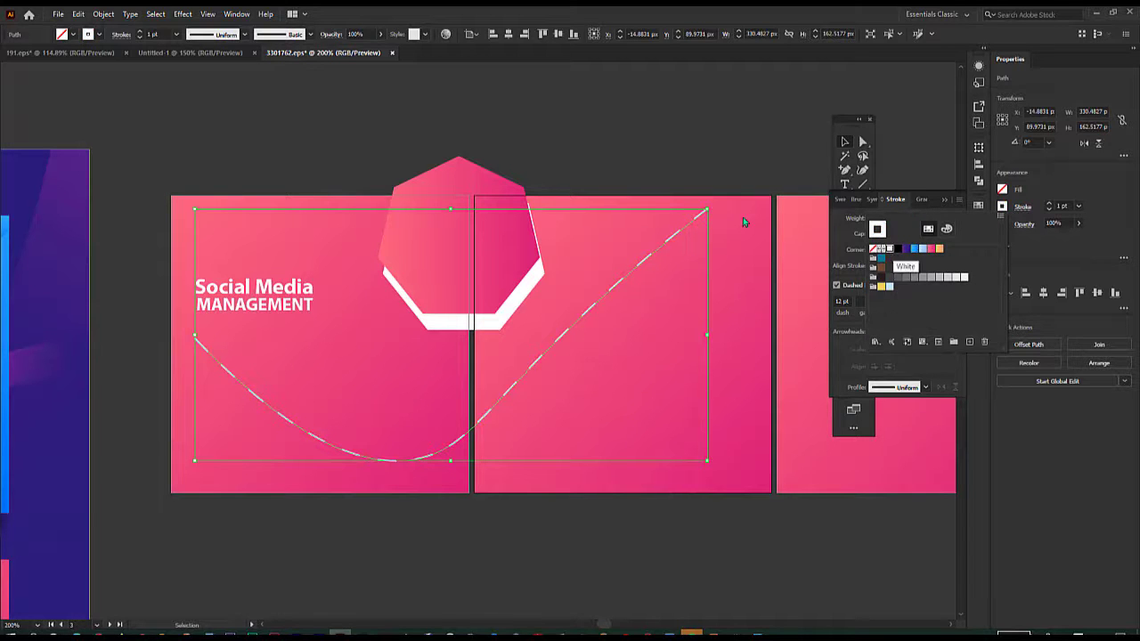
left_click(612, 170)
left_click(611, 169)
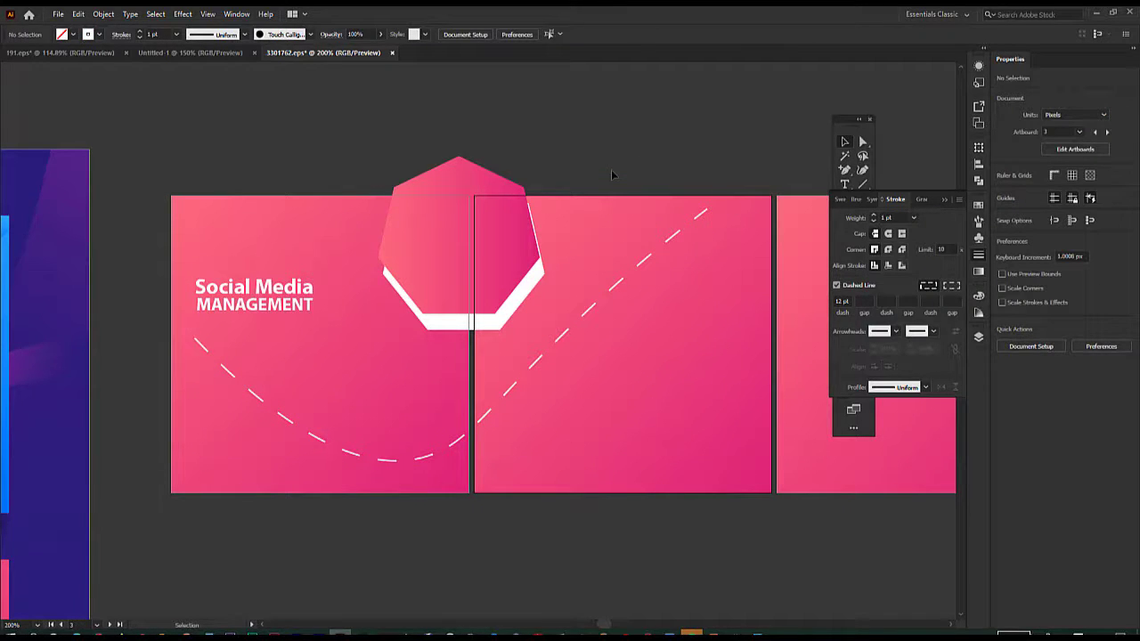
left_click(596, 311)
left_click(594, 312)
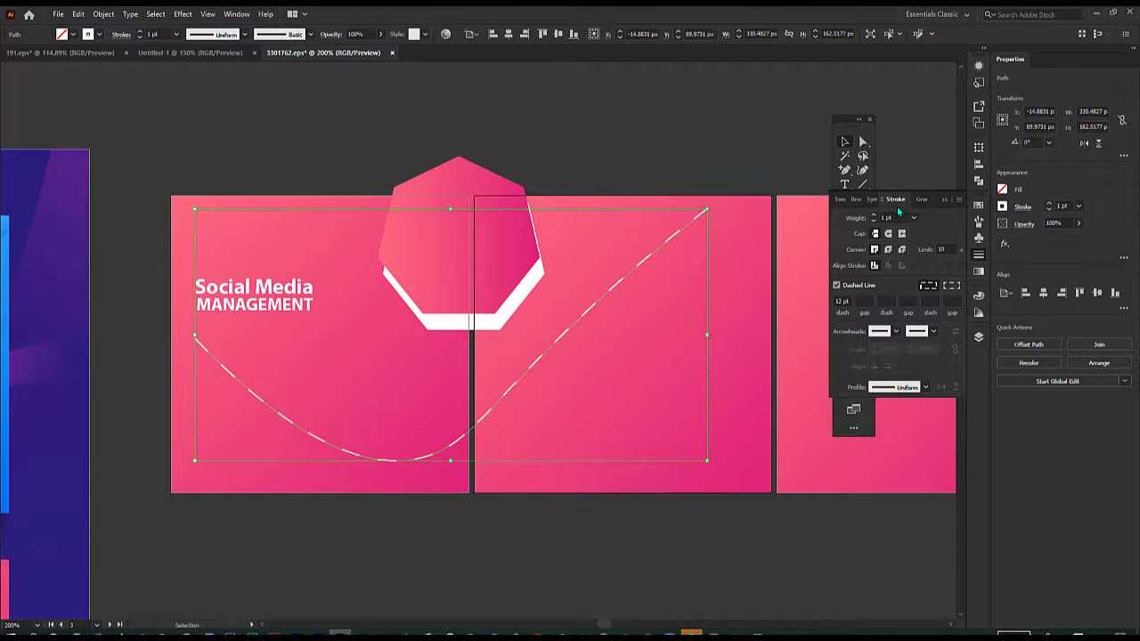
left_click(946, 200)
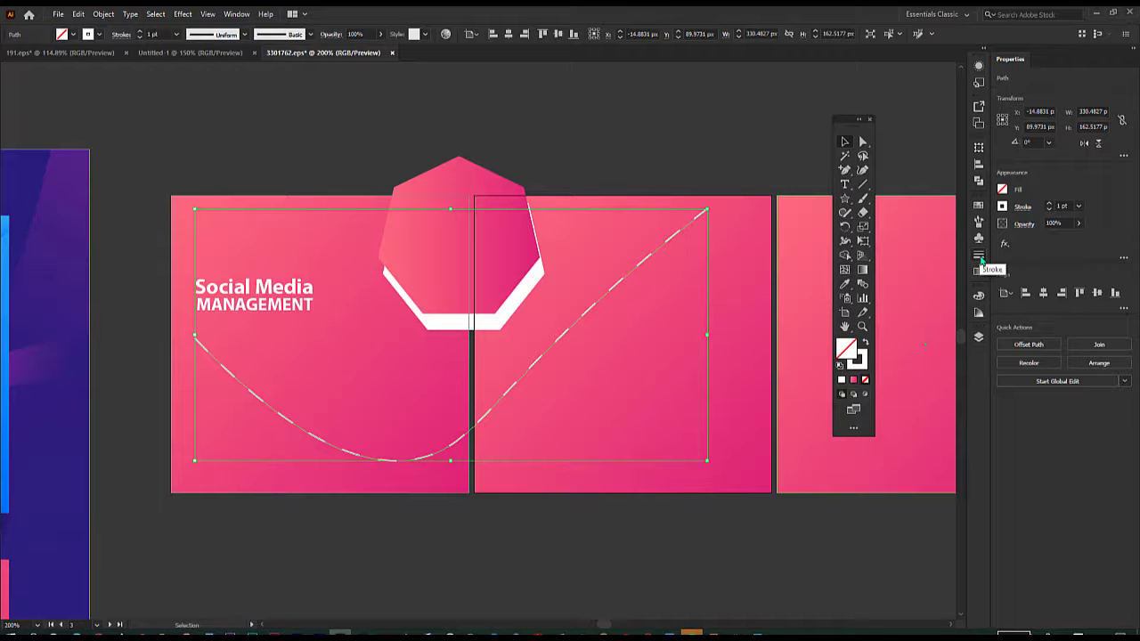
- Undo the white stroke colour on the dashed curve
left_click(674, 237)
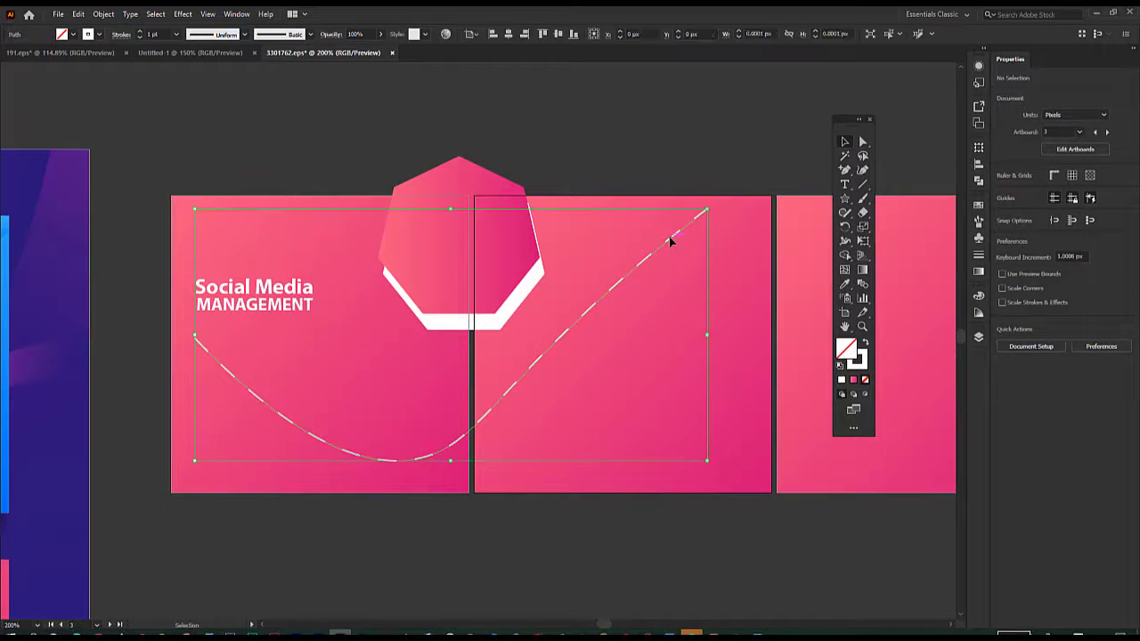
key("ctrl+z")
key("ctrl+z")
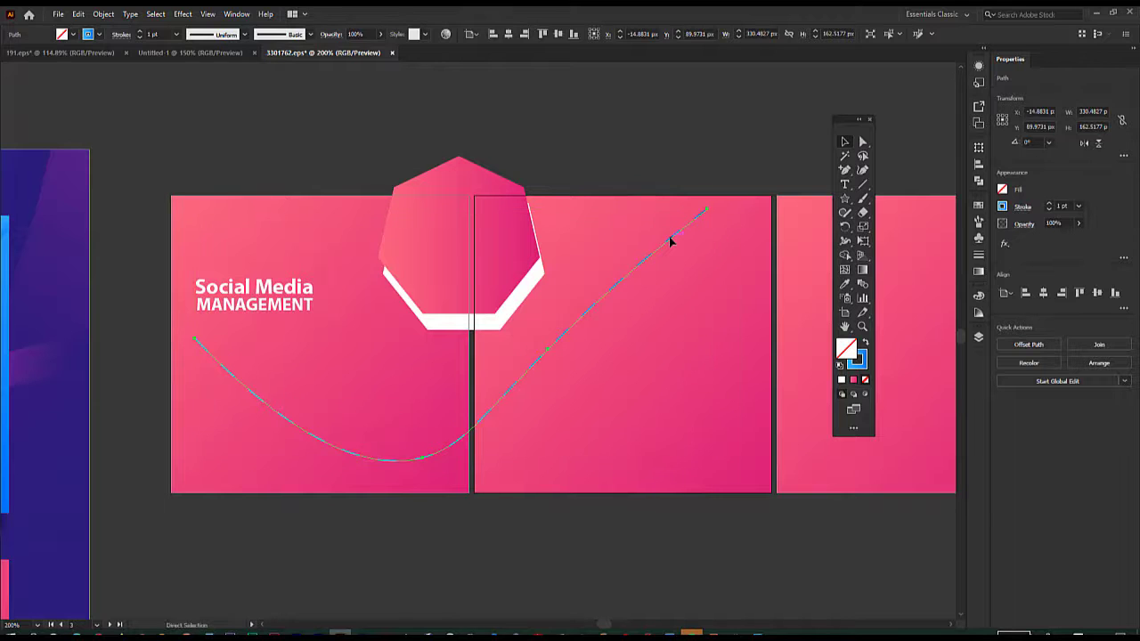
- Undo the previous curve edits and scale the blue curve down proportionally to about 330 by 163 px
key("ctrl+z")
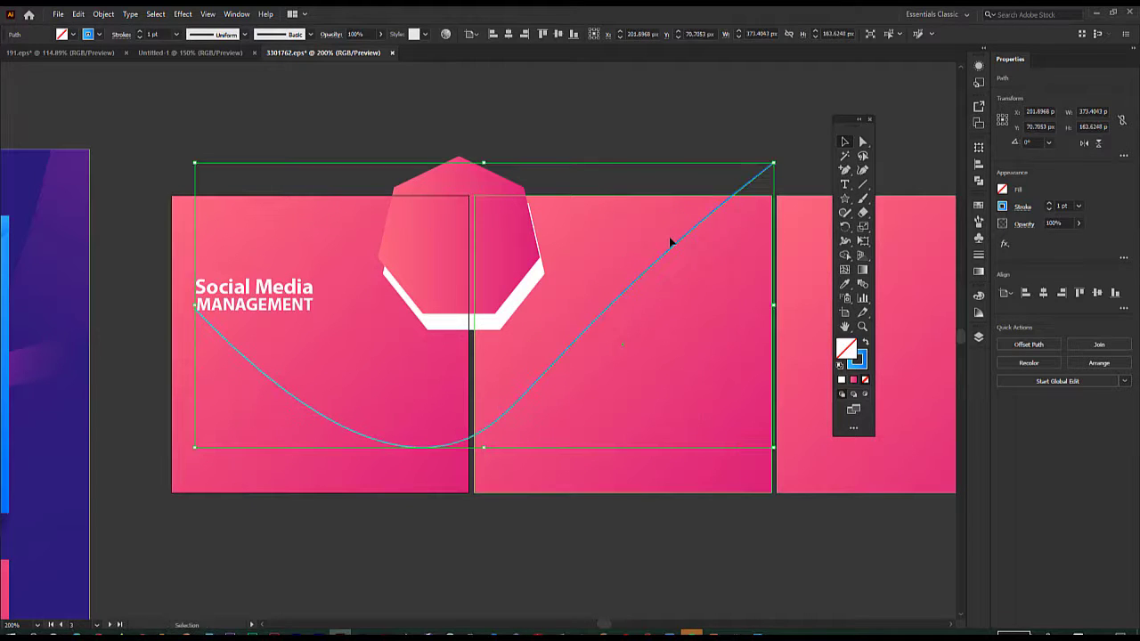
left_click_drag(774, 164, 707, 195)
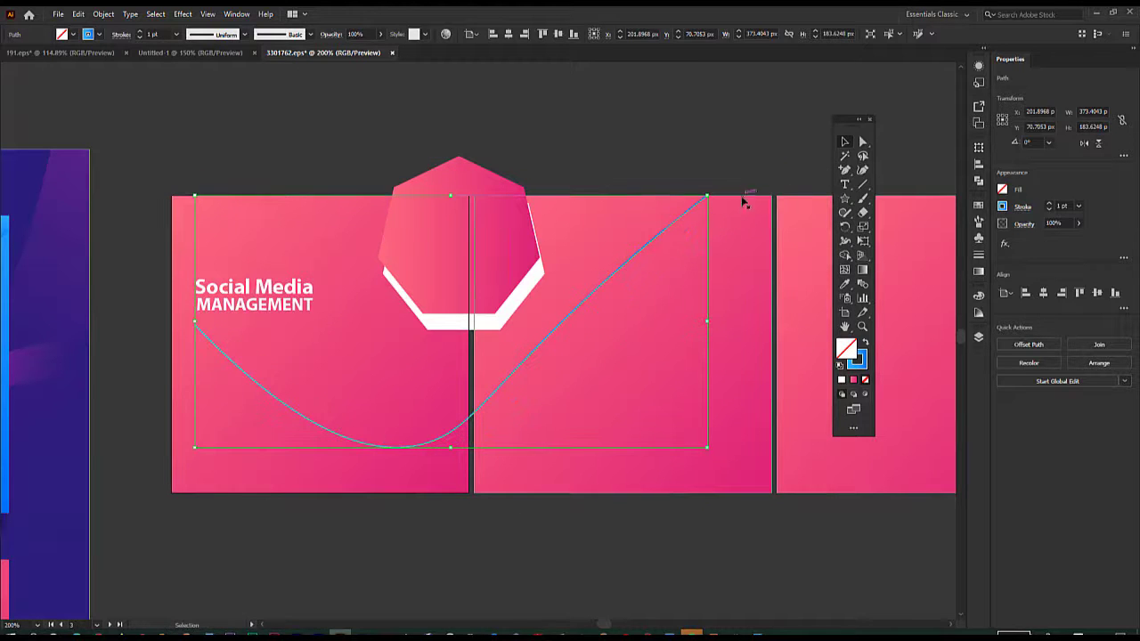
left_click(611, 277)
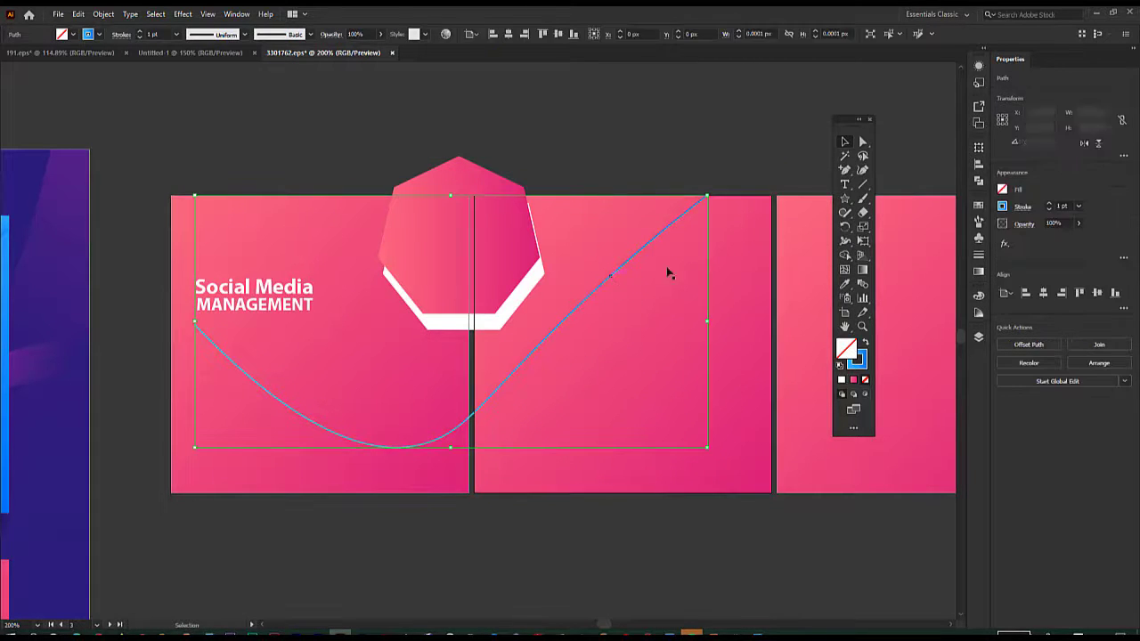
- Make the blue curve a dashed line with 12 pt dashes and exact dash and gap lengths, coloured with the White swatch
left_click(979, 257)
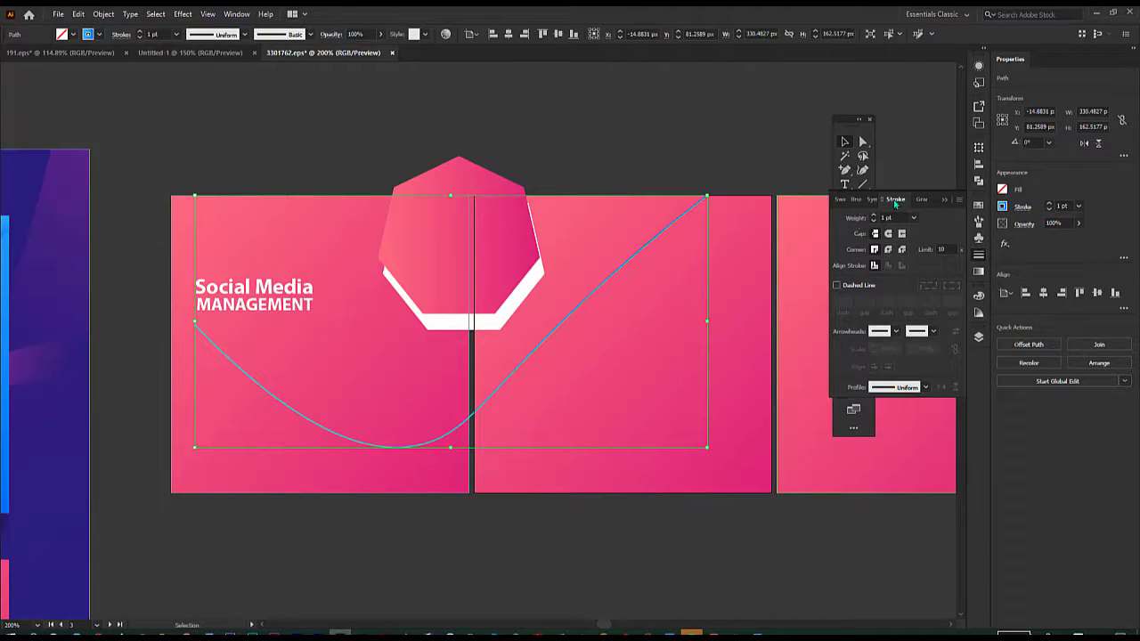
left_click(836, 285)
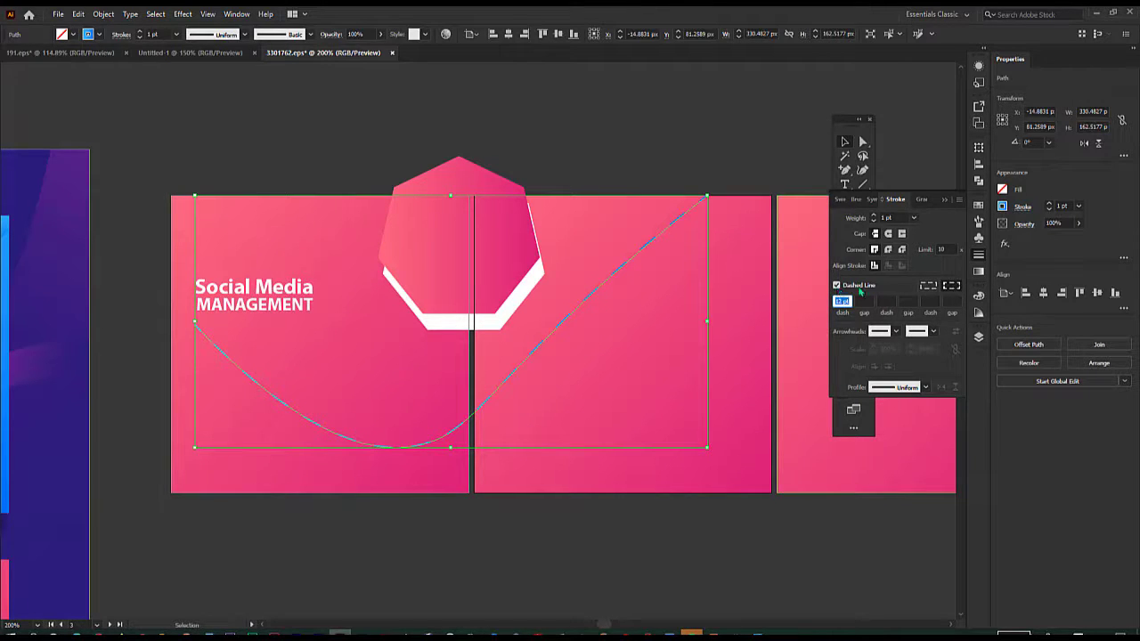
left_click(930, 289)
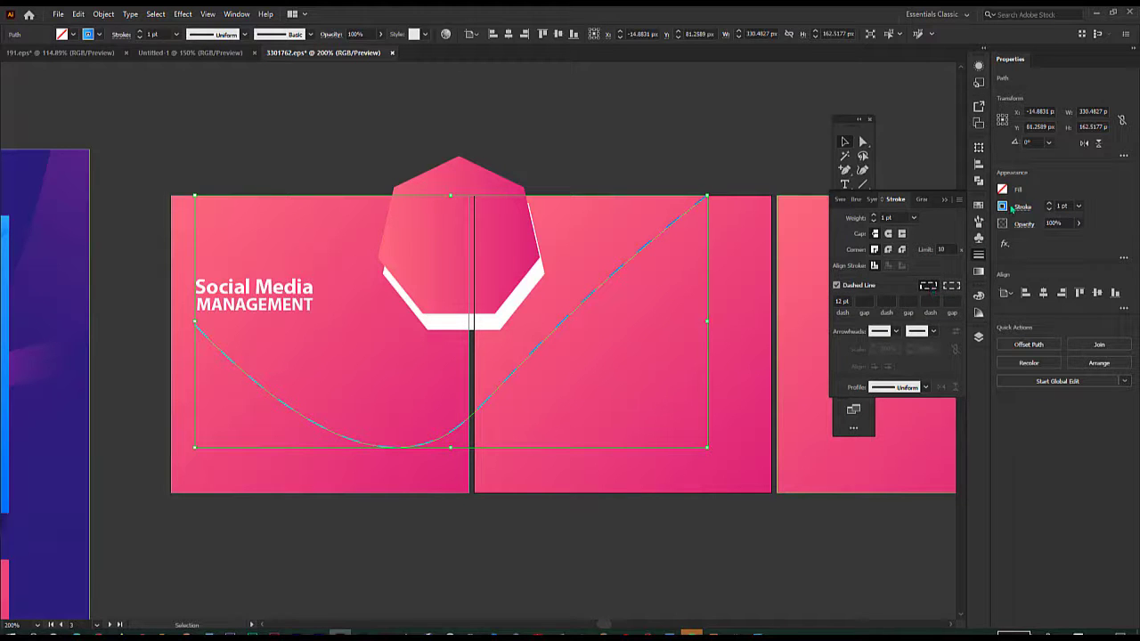
left_click(1002, 210)
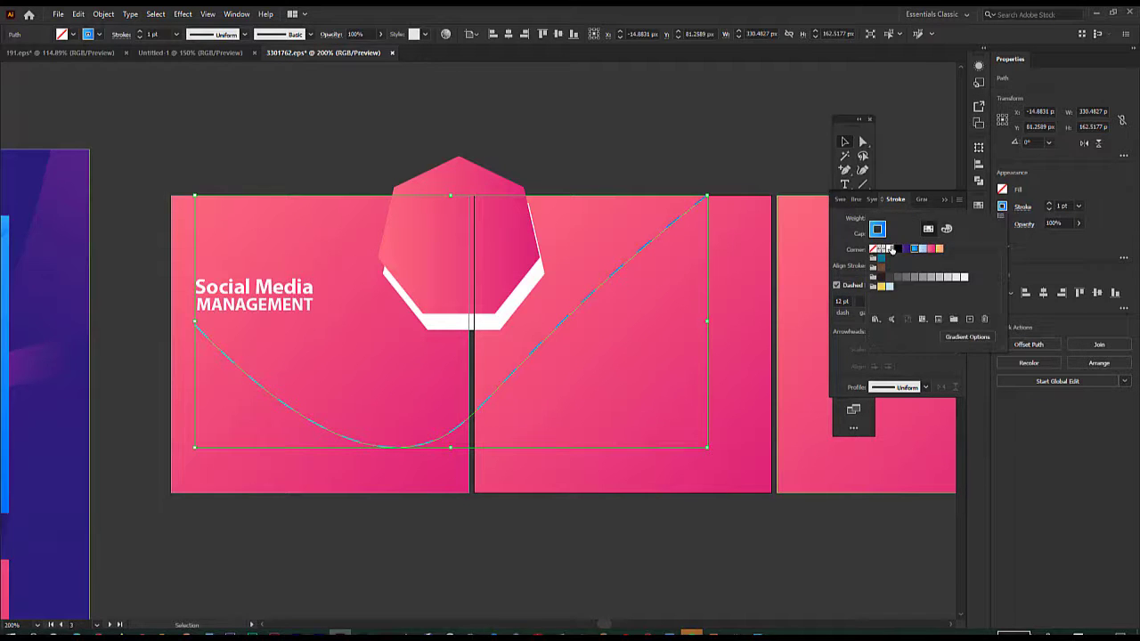
left_click(890, 249)
left_click(680, 135)
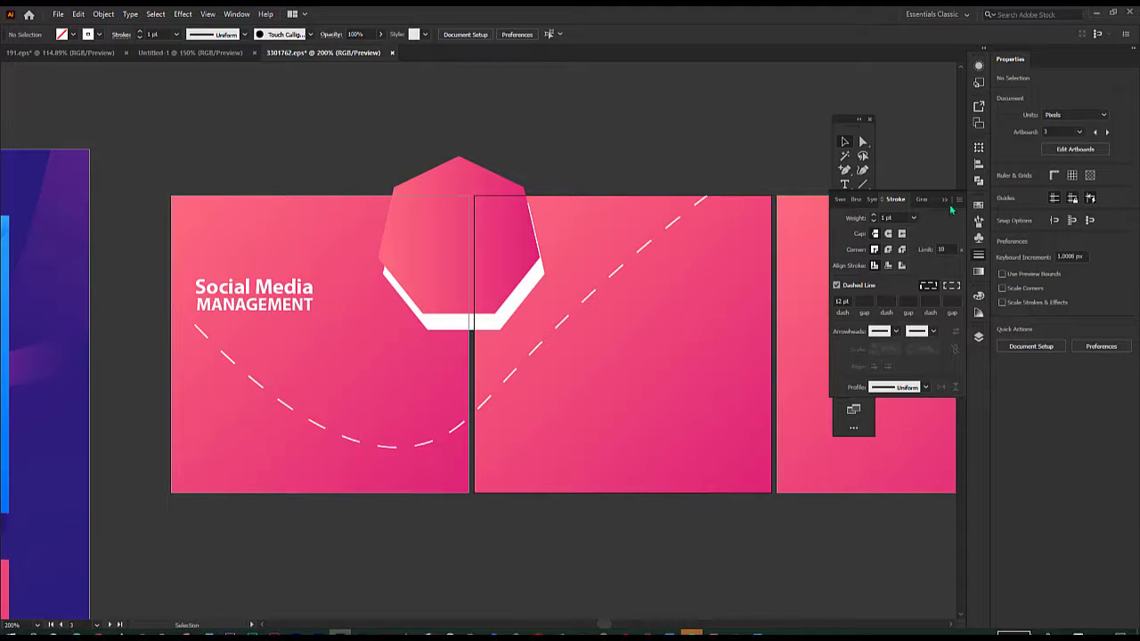
left_click(945, 199)
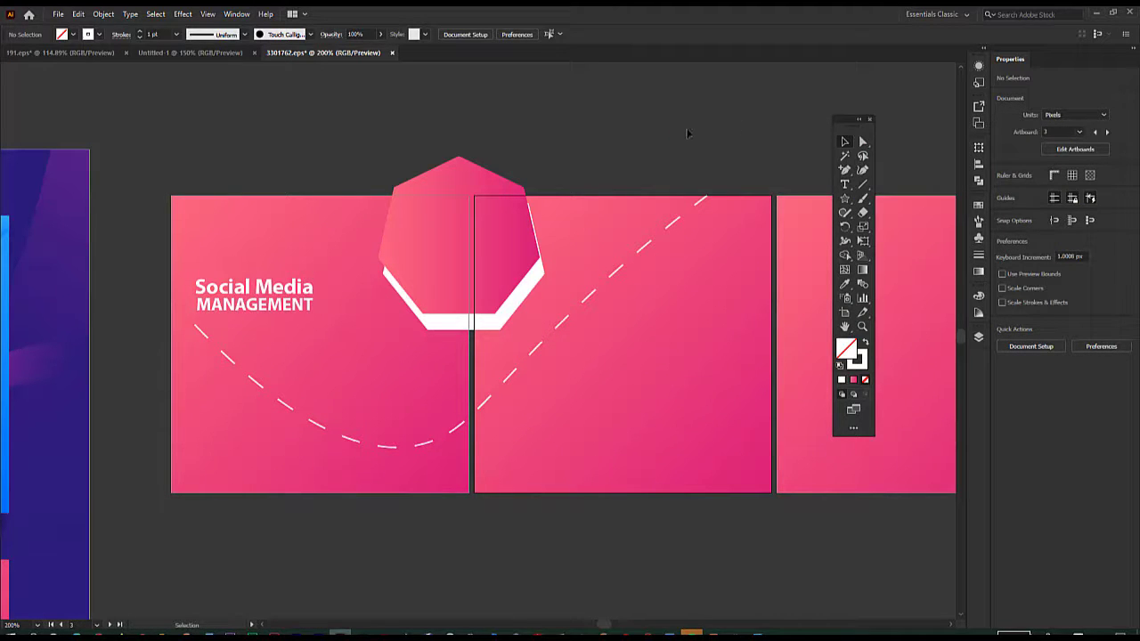
- Duplicate the "MANAGEMENT" text line directly below itself and change the copy's text to "Made Simple!"
left_click(285, 307)
left_click_drag(285, 310, 286, 328)
double_click(290, 326)
double_click(290, 326)
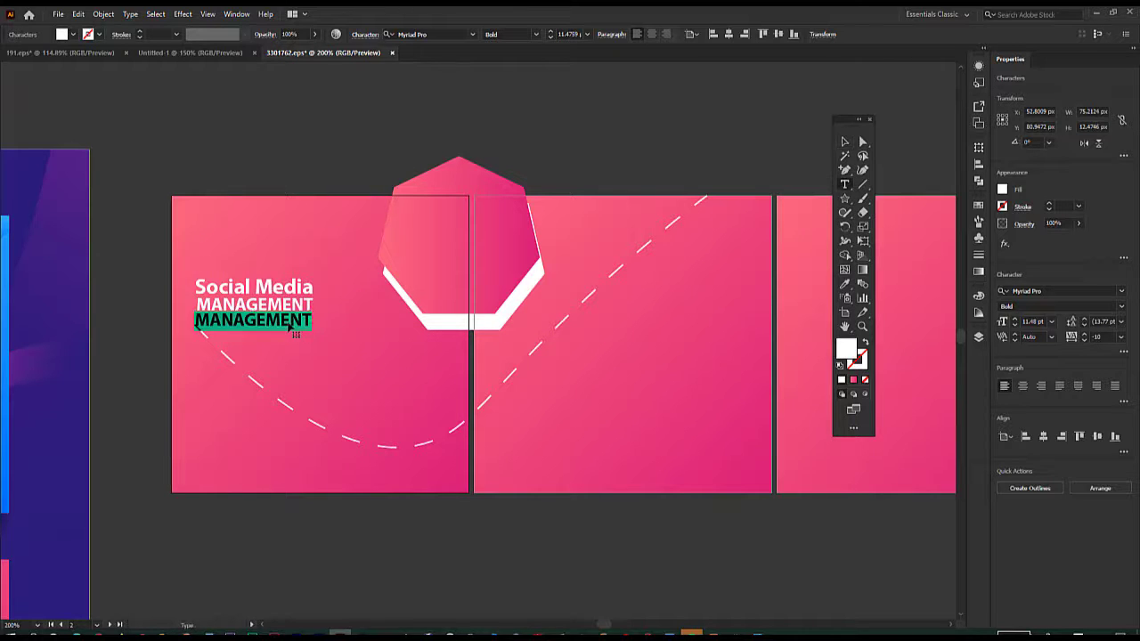
type("Made S")
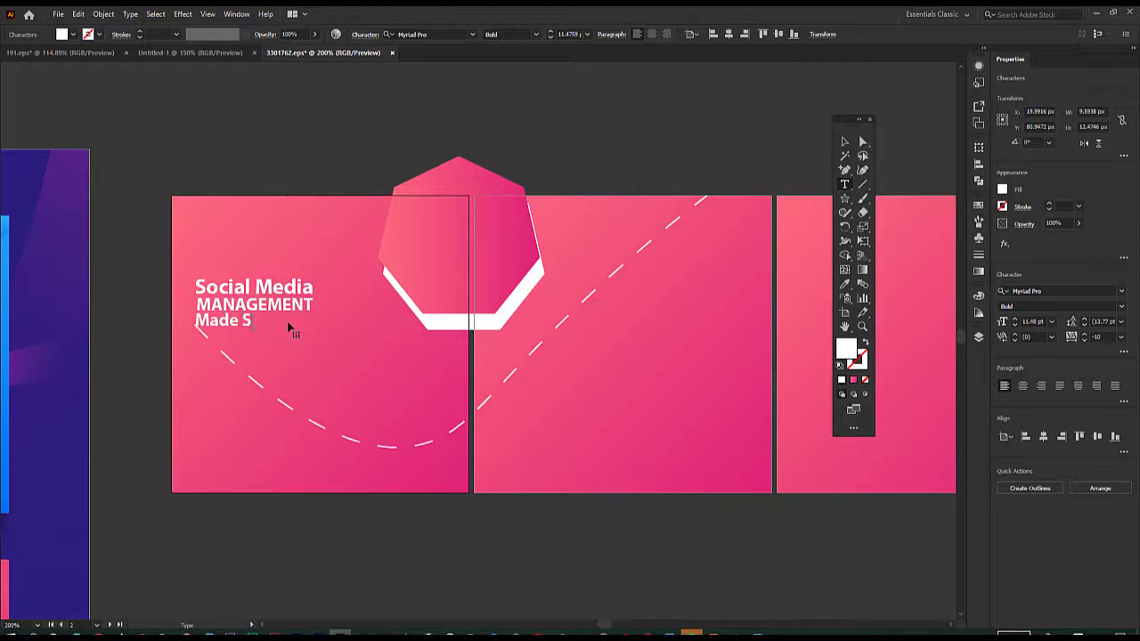
type("imple!")
left_click(844, 142)
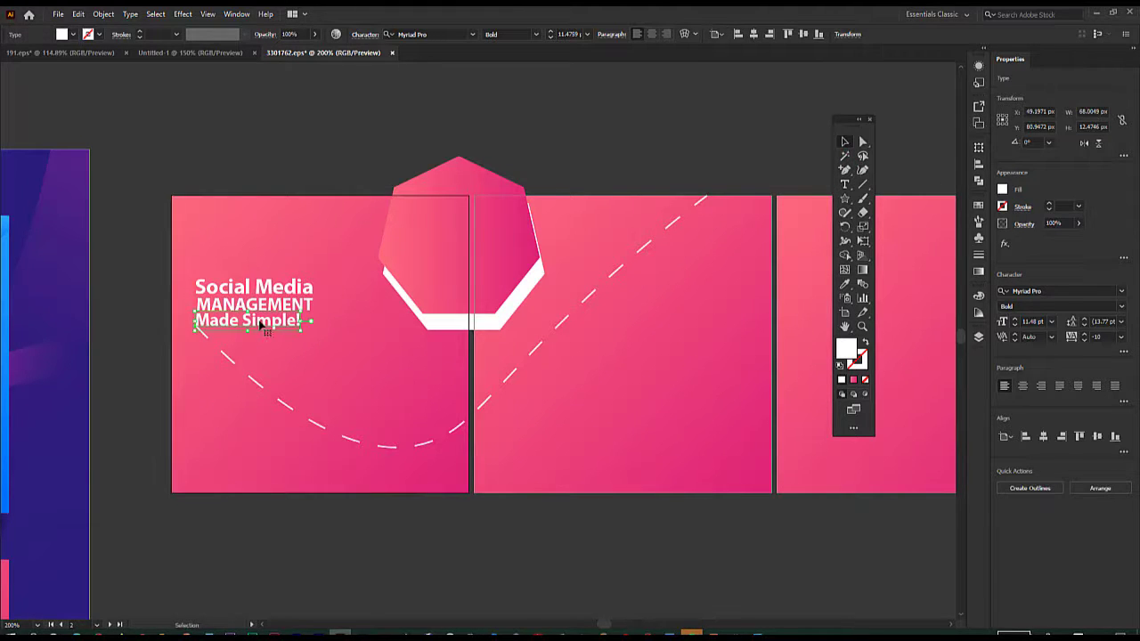
- Nudge the headline's text lines so "Social Media", "MANAGEMENT" and "Made Simple!" stack closely on the first square
left_click_drag(263, 319, 263, 292)
key("Right")
key("Down")
key("Right")
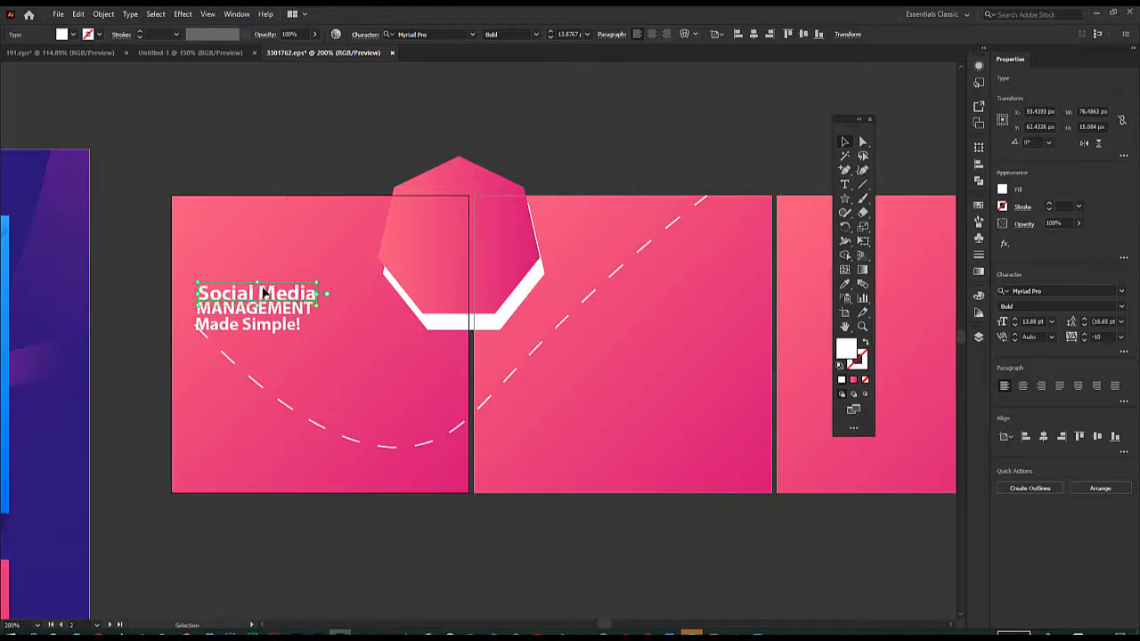
key("Up")
key("Up")
key("Left")
key("Down")
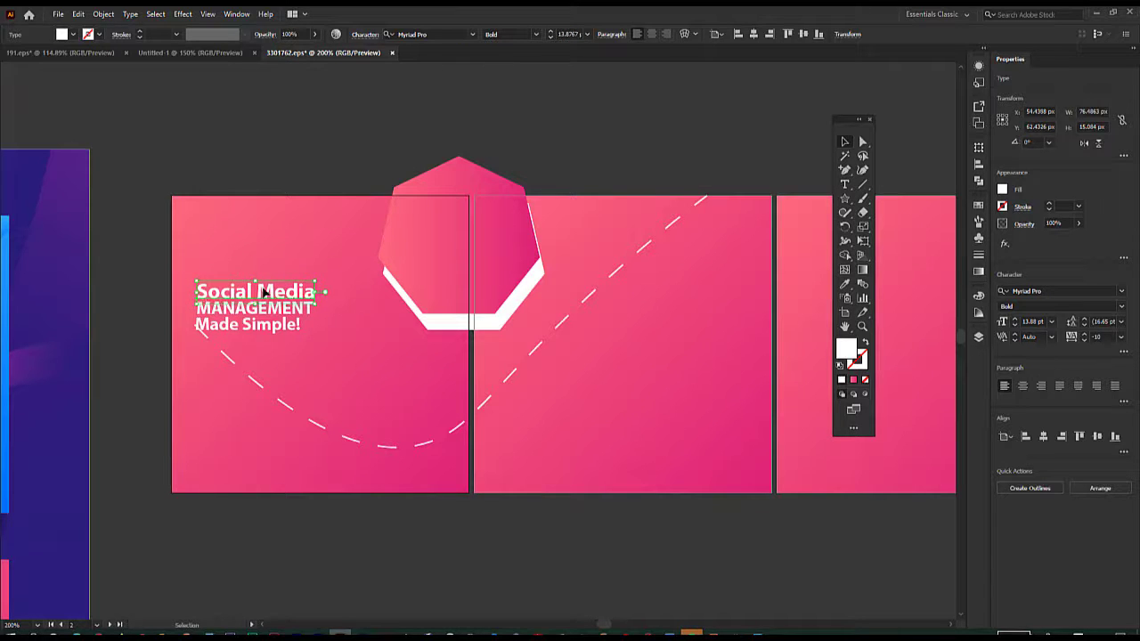
left_click(290, 155)
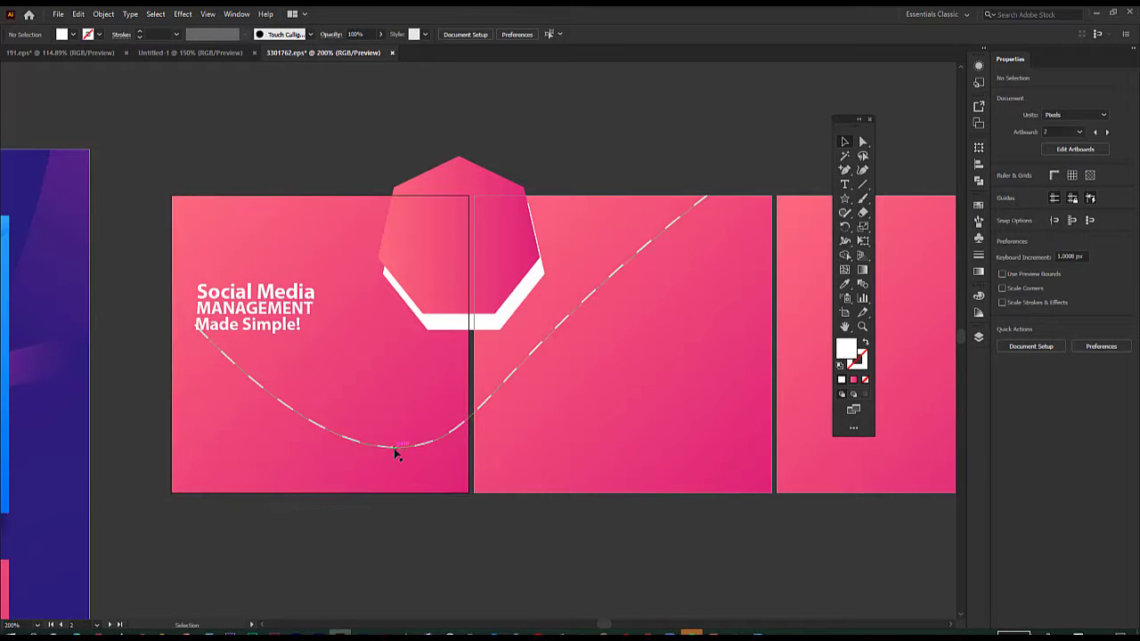
- Shift the dashed curve slightly downward and lower the three headline lines, spacing them evenly just above its start
left_click_drag(395, 453, 386, 470)
left_click(293, 211)
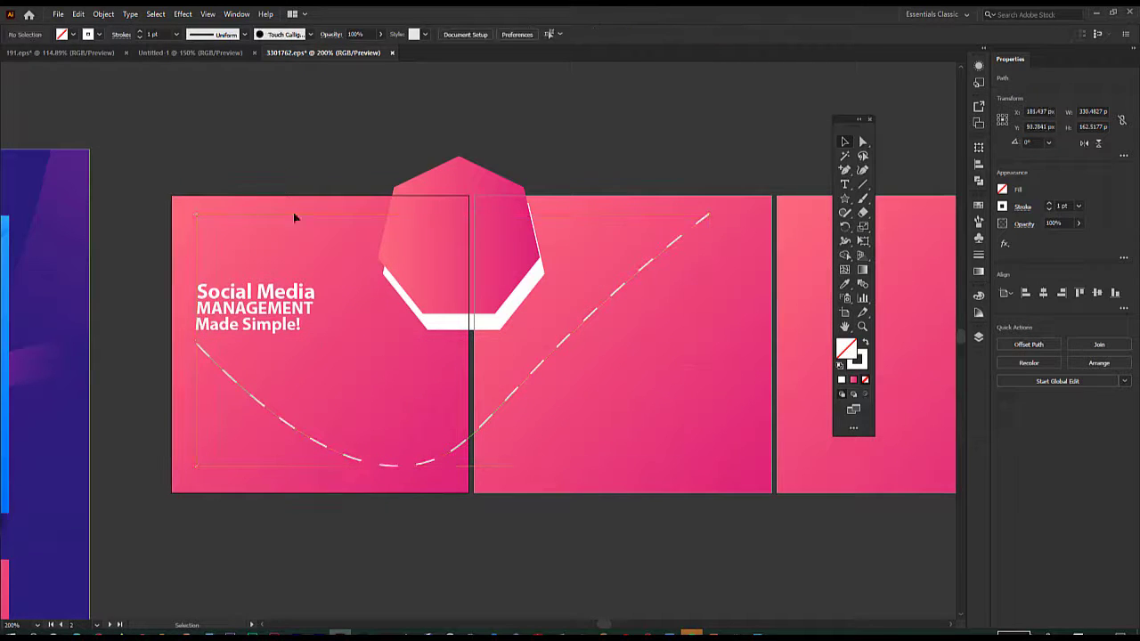
left_click_drag(256, 325, 264, 302)
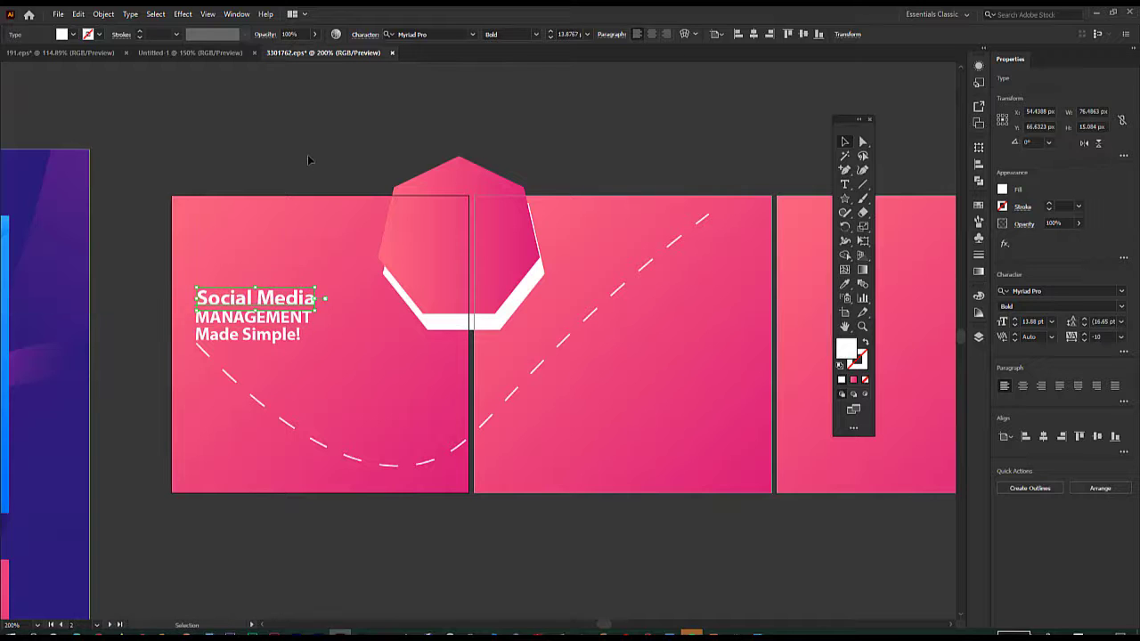
left_click(308, 160)
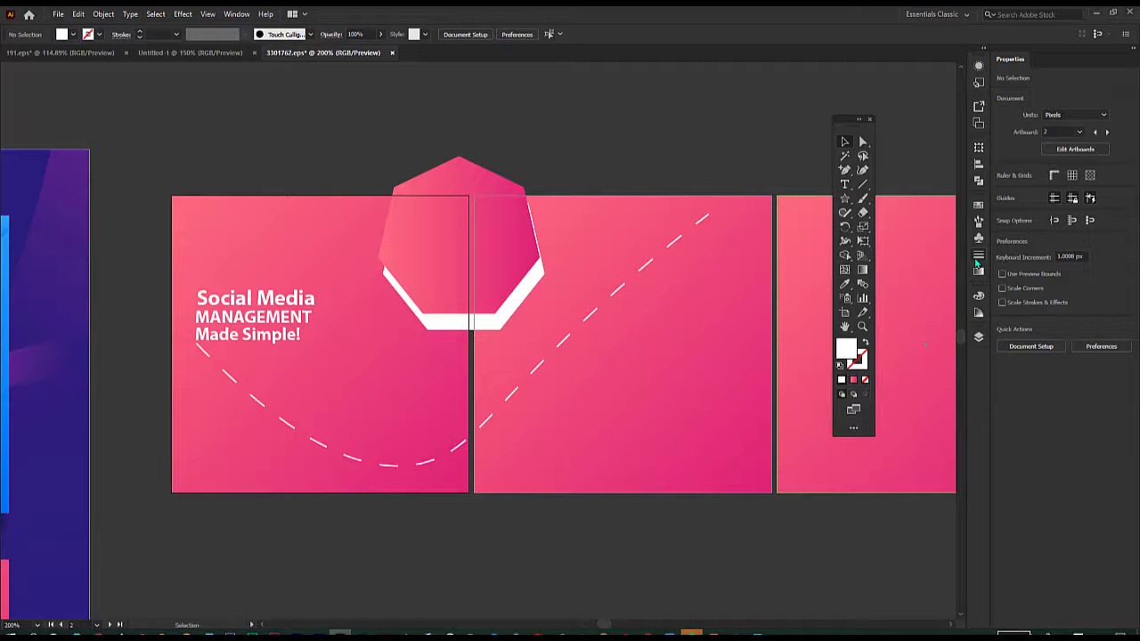
left_click(237, 15)
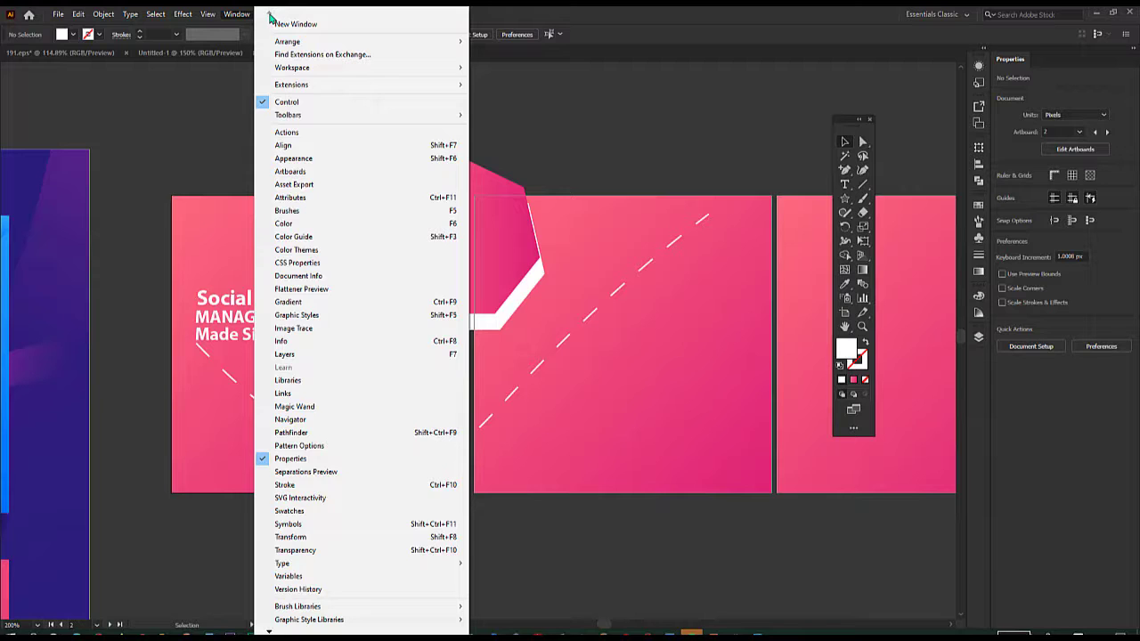
left_click(638, 118)
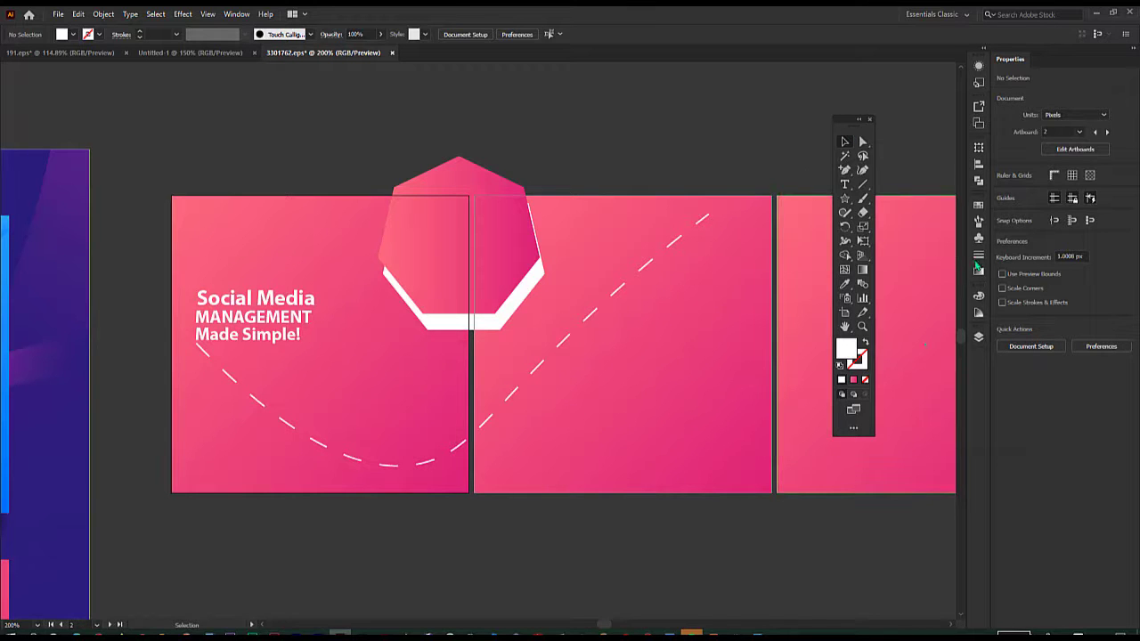
mouse_move(978, 339)
left_mouse_down()
mouse_move(962, 295)
mouse_move(896, 292)
mouse_move(941, 300)
mouse_move(977, 338)
left_mouse_up()
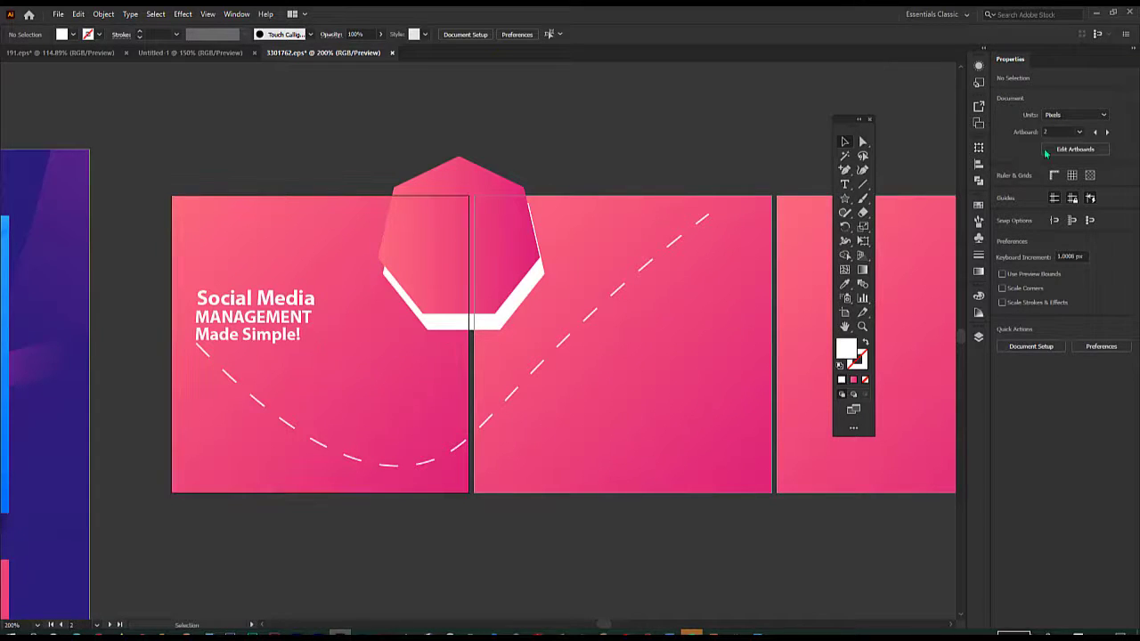
- Draw a five-point S-shaped path about 432 by 187 px with the Curvature tool, from below the headline into the third square
left_click_drag(837, 120, 135, 200)
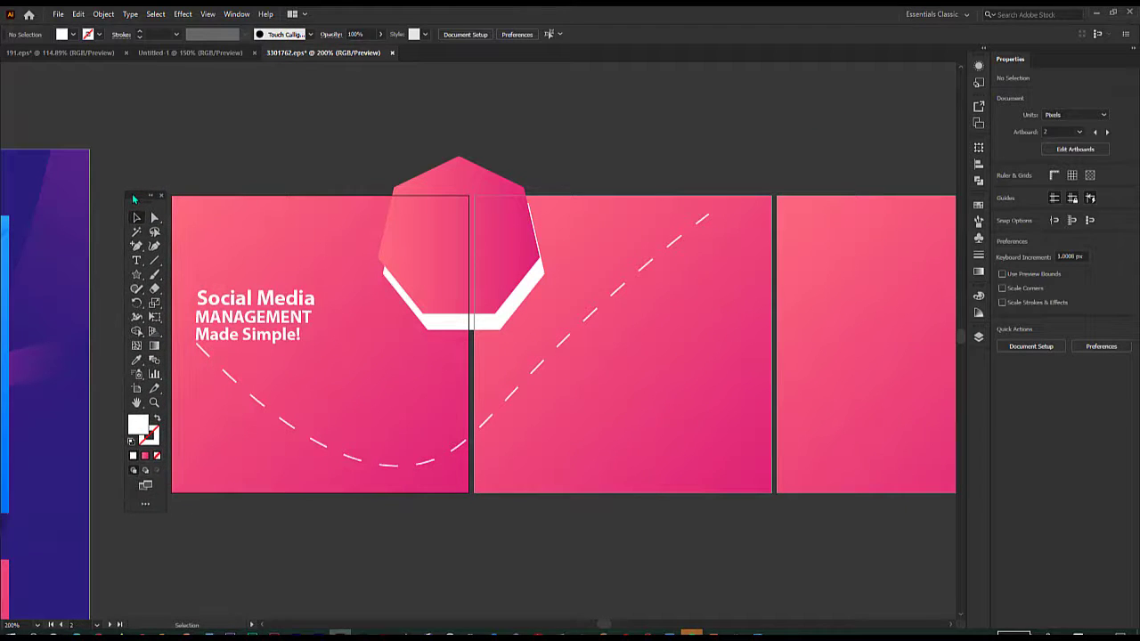
left_click(154, 247)
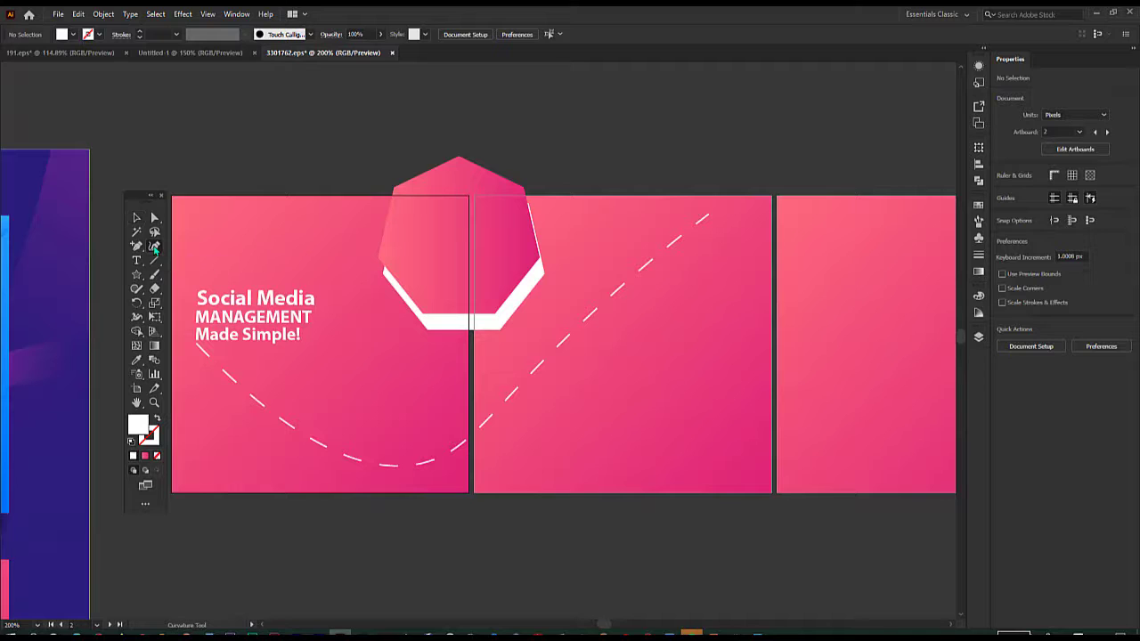
left_click(188, 361)
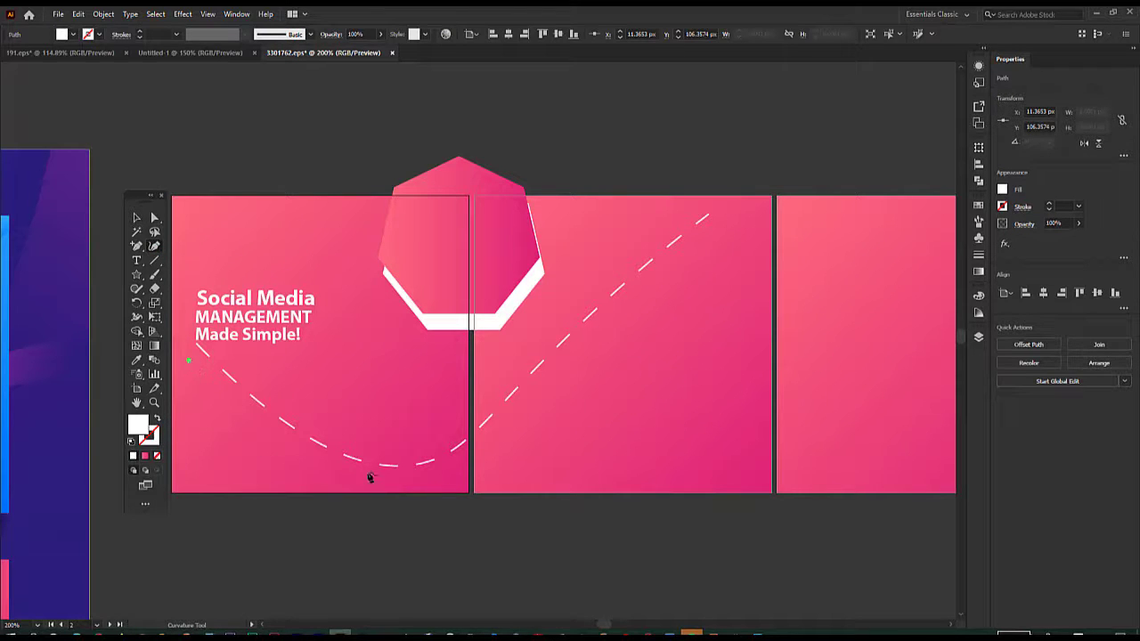
left_click(462, 484)
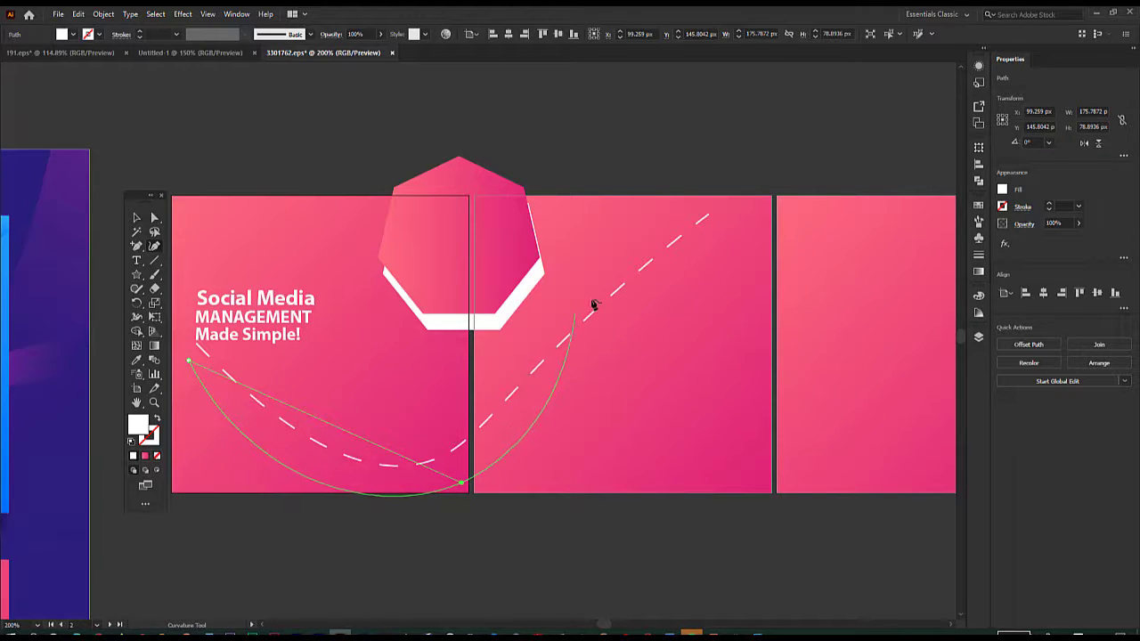
left_click(502, 400)
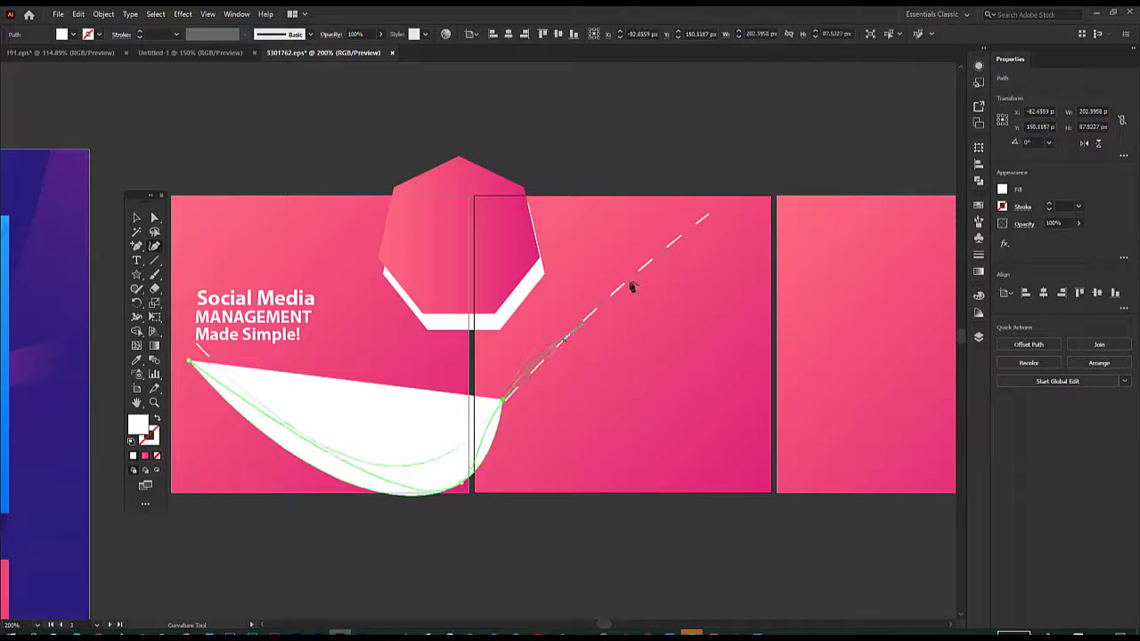
left_click(764, 206)
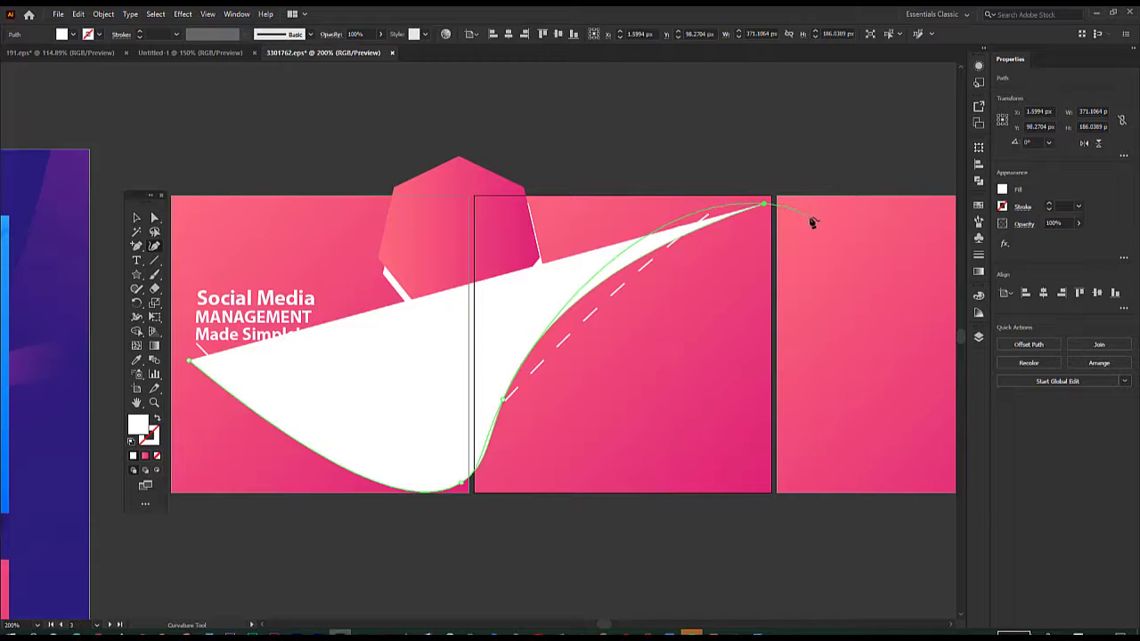
left_click(861, 280)
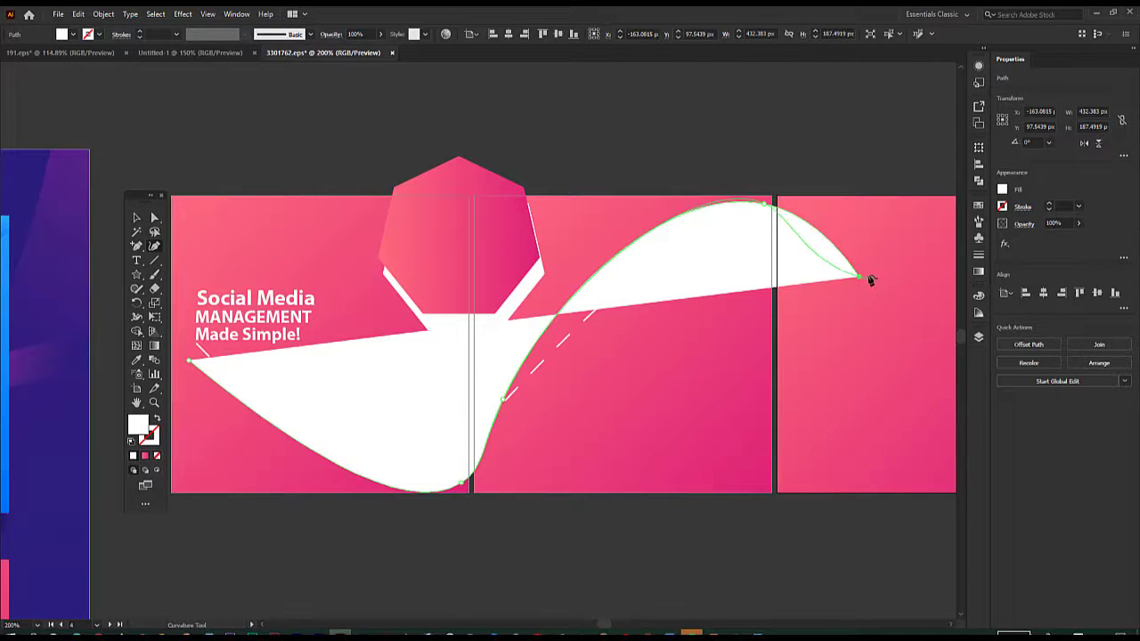
key("v")
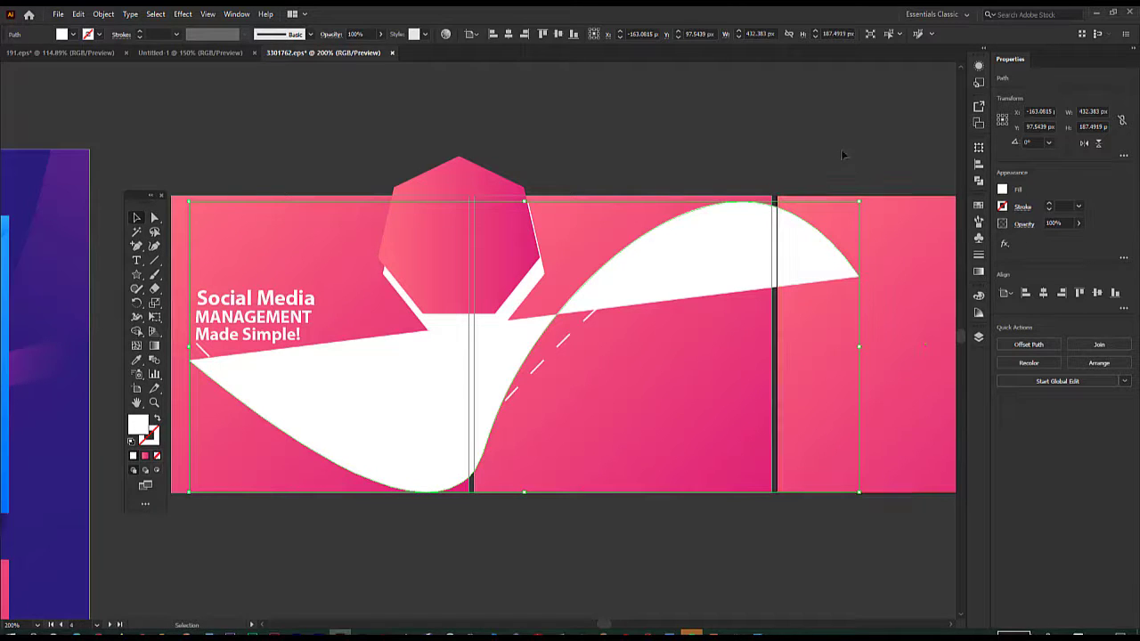
- Remove the new S-shaped path's fill and give it a 1 pt white stroke
left_click(1004, 190)
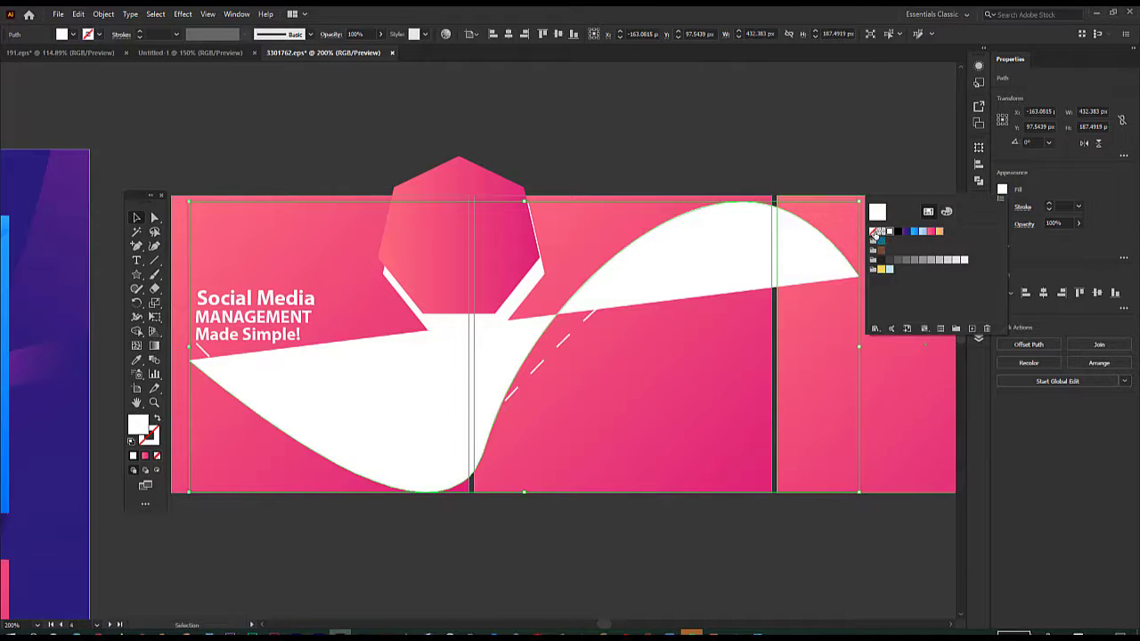
left_click(874, 231)
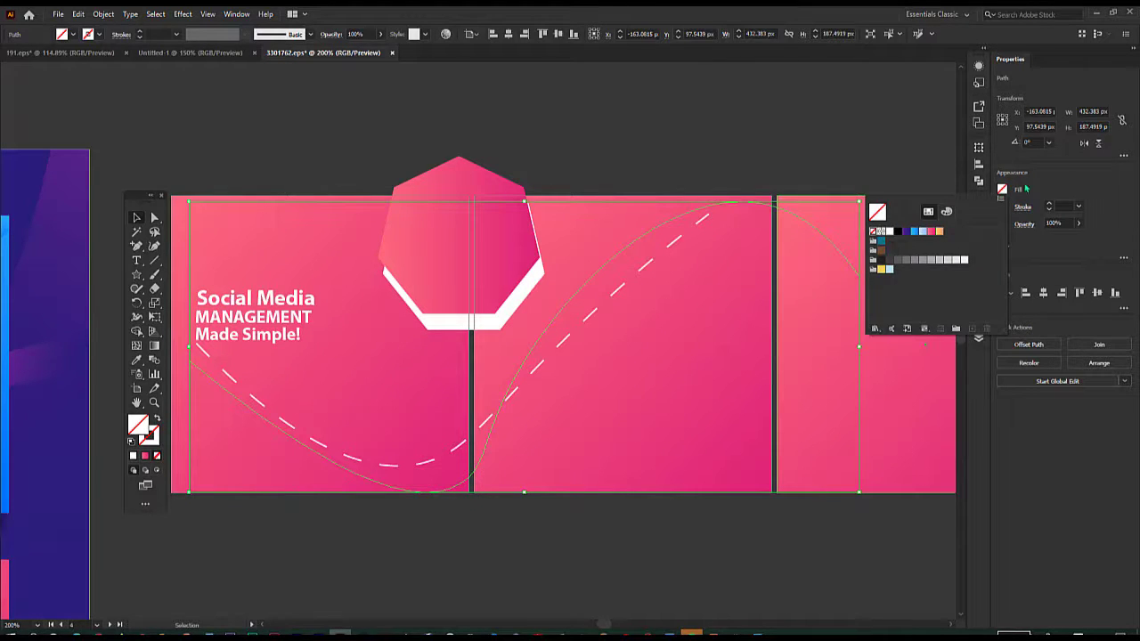
left_click(1050, 206)
left_click(1050, 207)
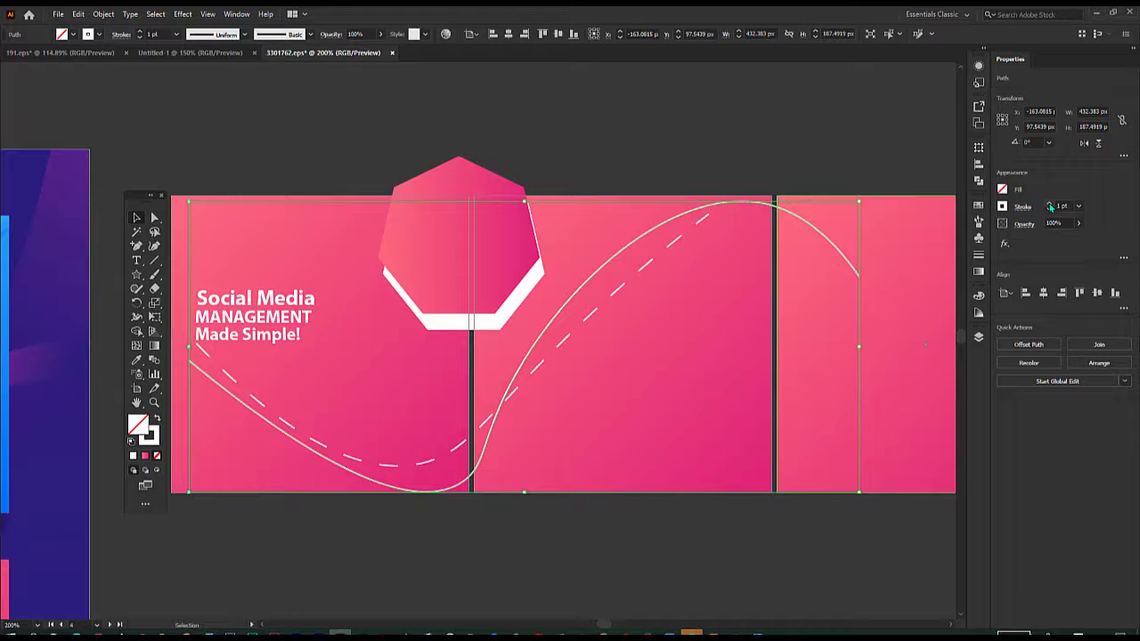
- Turn the new S-shaped path into a dashed line with 12 pt dashes, preserving exact dash and gap lengths
left_click(979, 256)
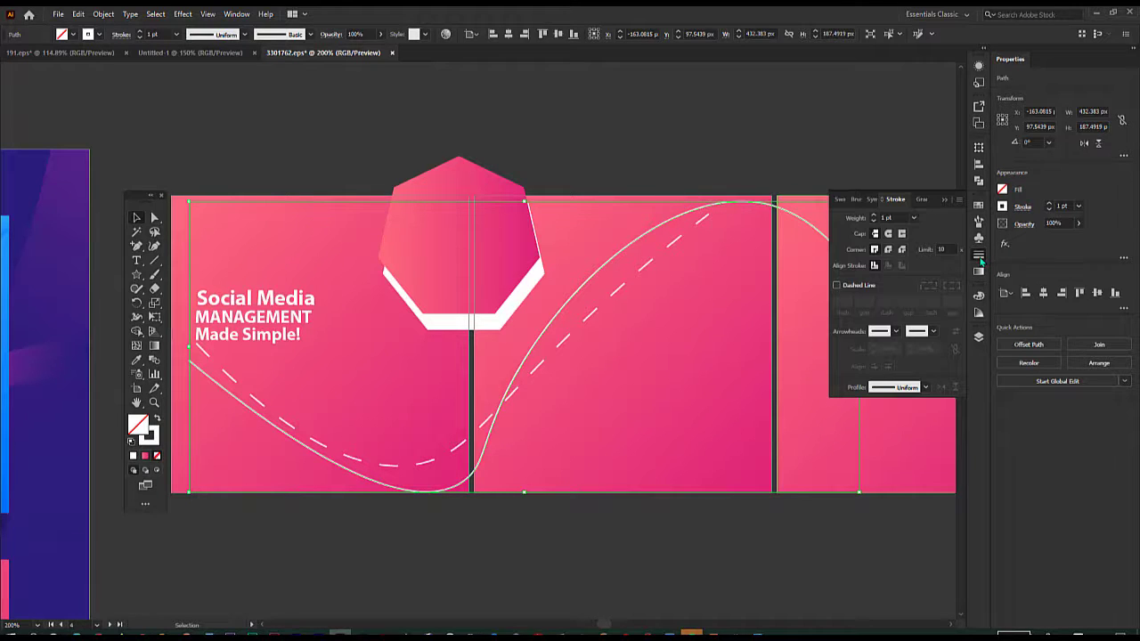
left_click(837, 285)
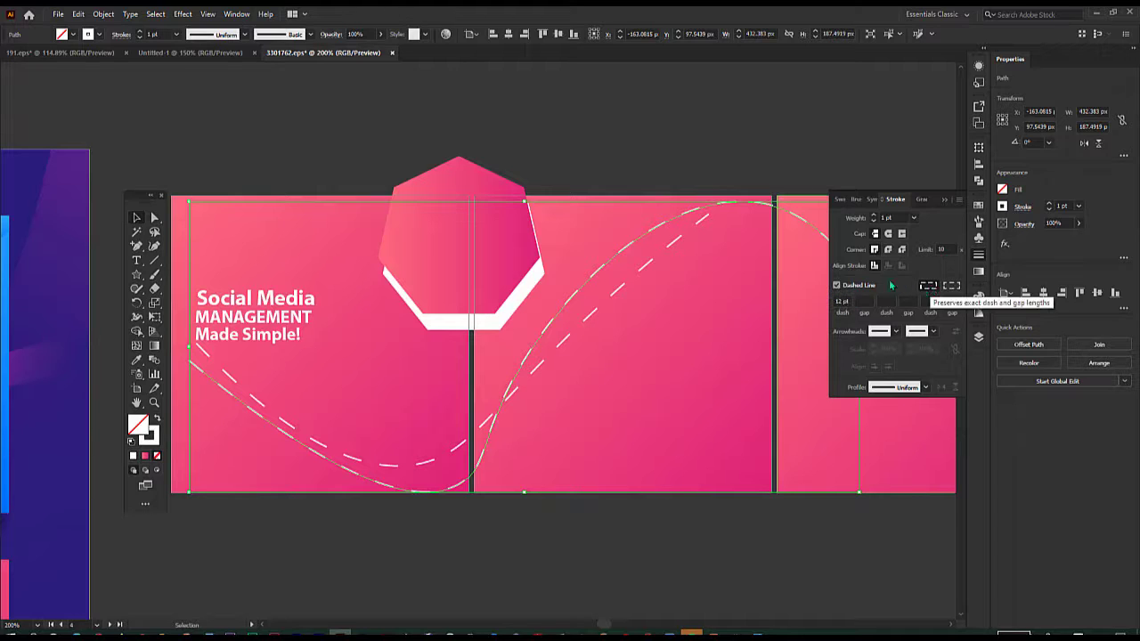
left_click(779, 164)
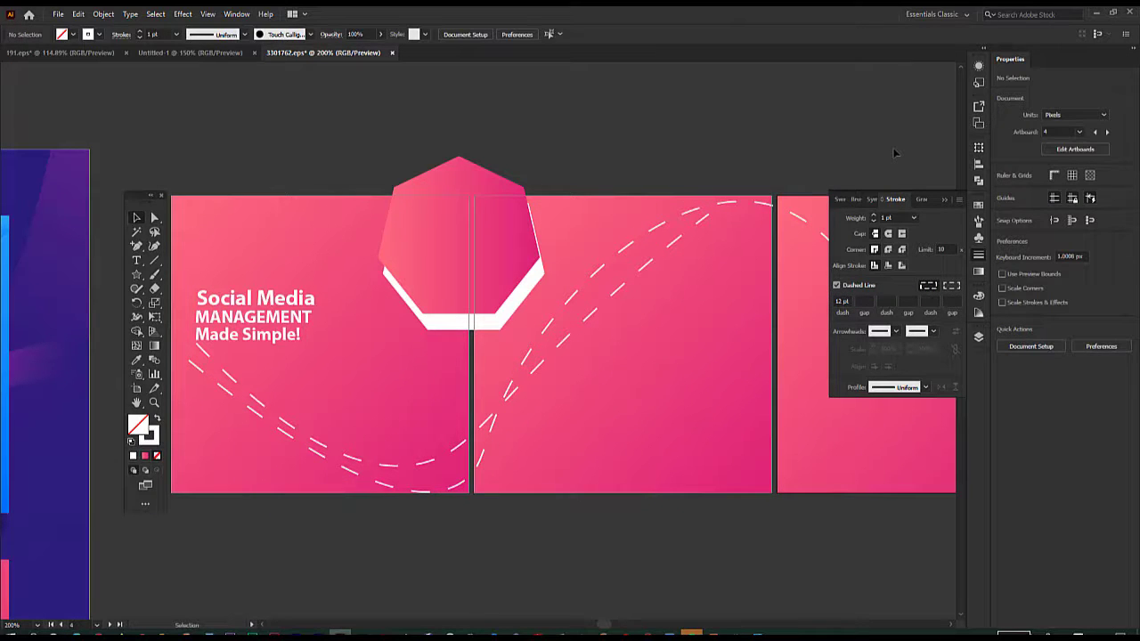
left_click(943, 199)
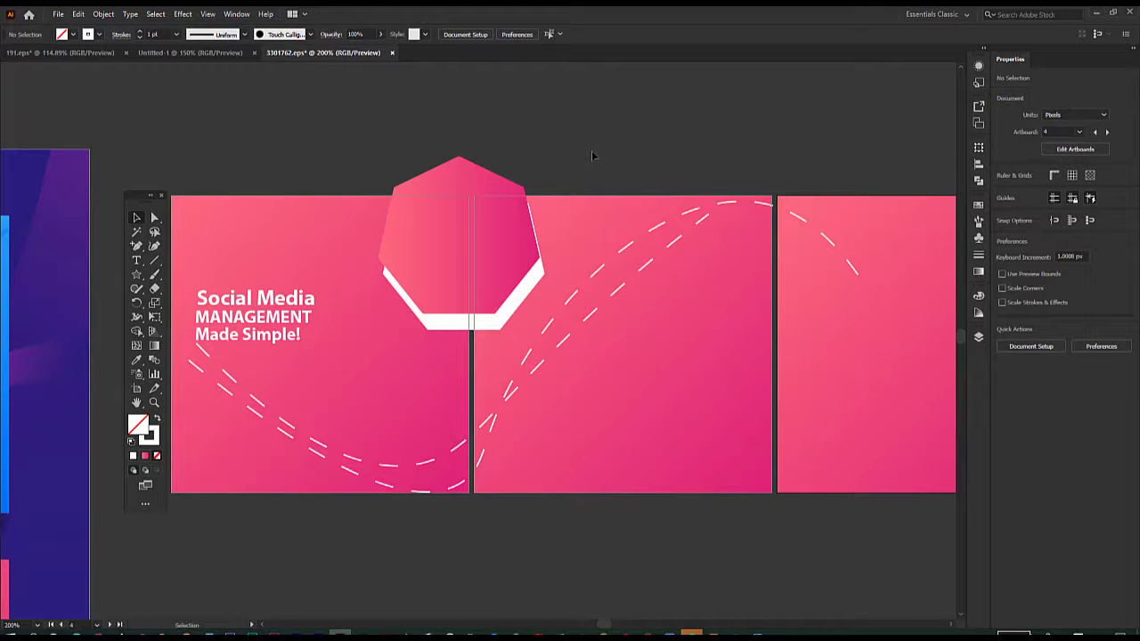
- Preview other Myriad Pro font styles on the "Social Media" line and keep Bold
left_click(283, 301)
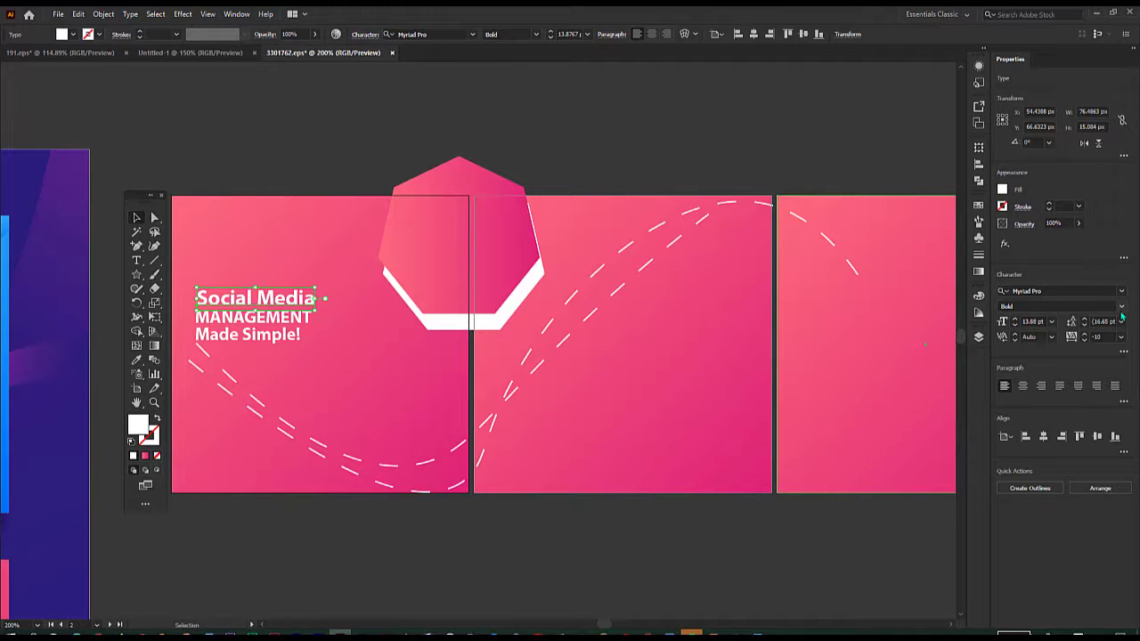
left_click(1121, 308)
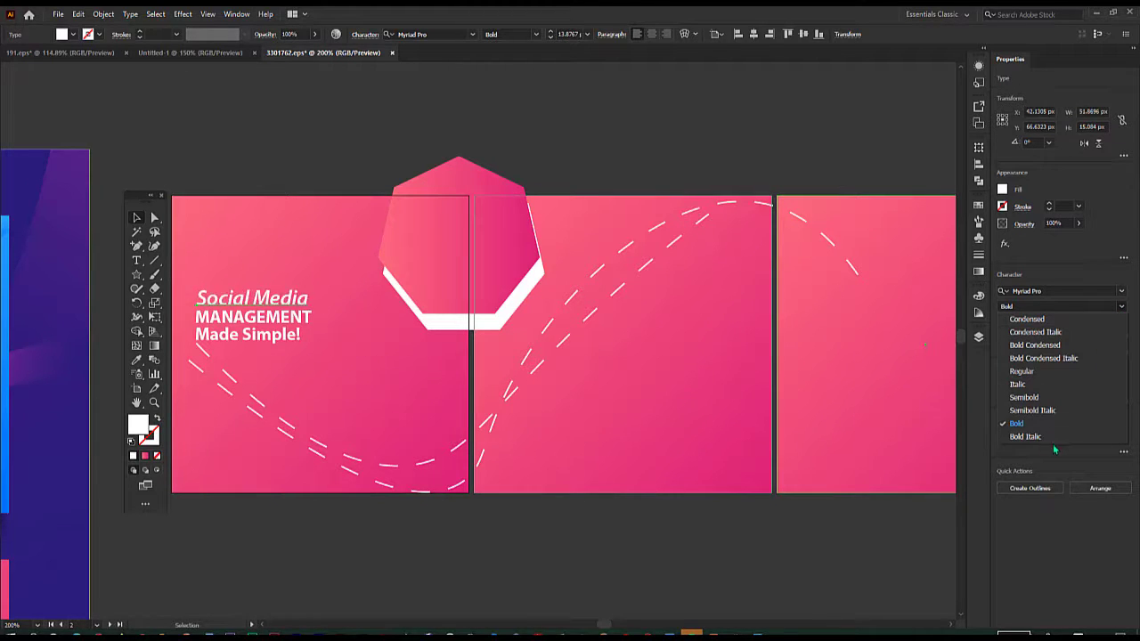
left_click(1017, 424)
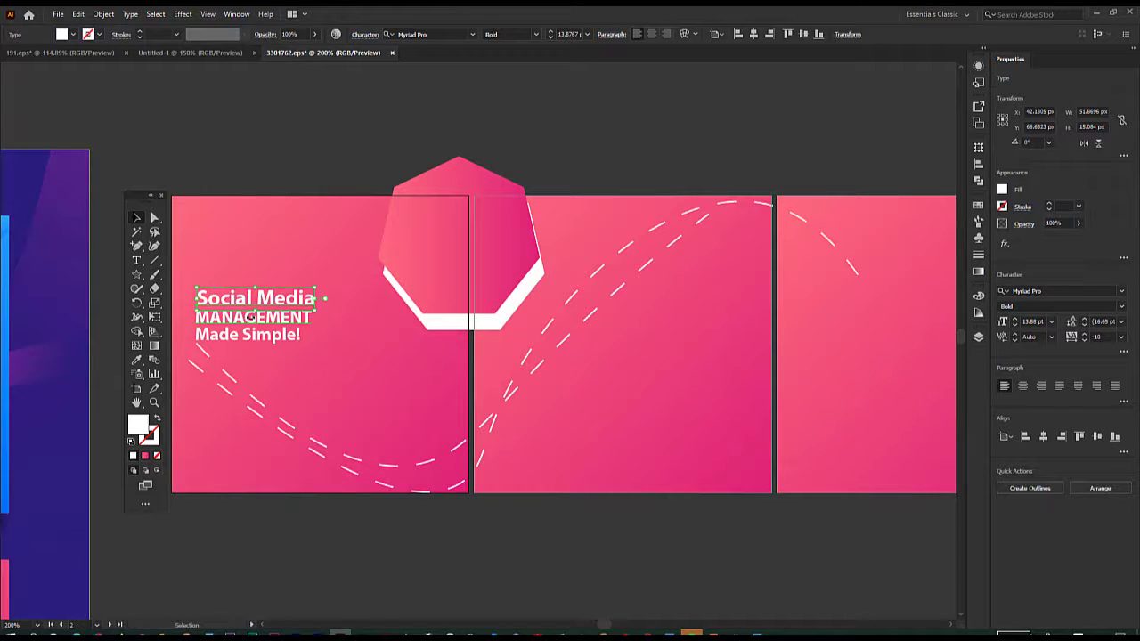
- Set the "MANAGEMENT" text line to the Semibold font style
left_click(266, 324)
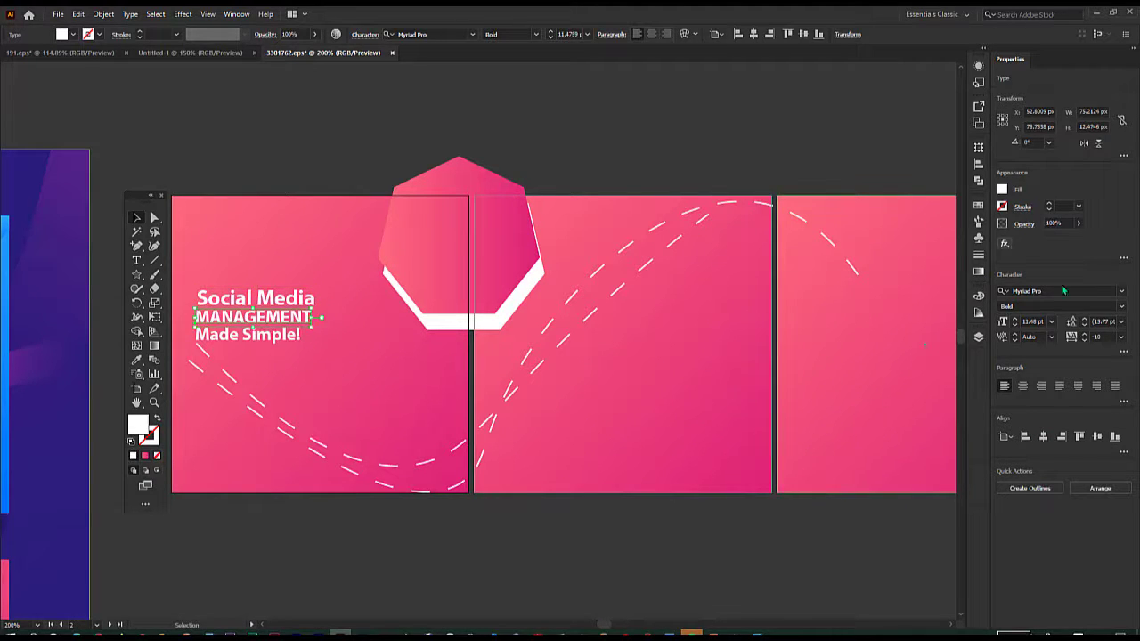
left_click(1122, 306)
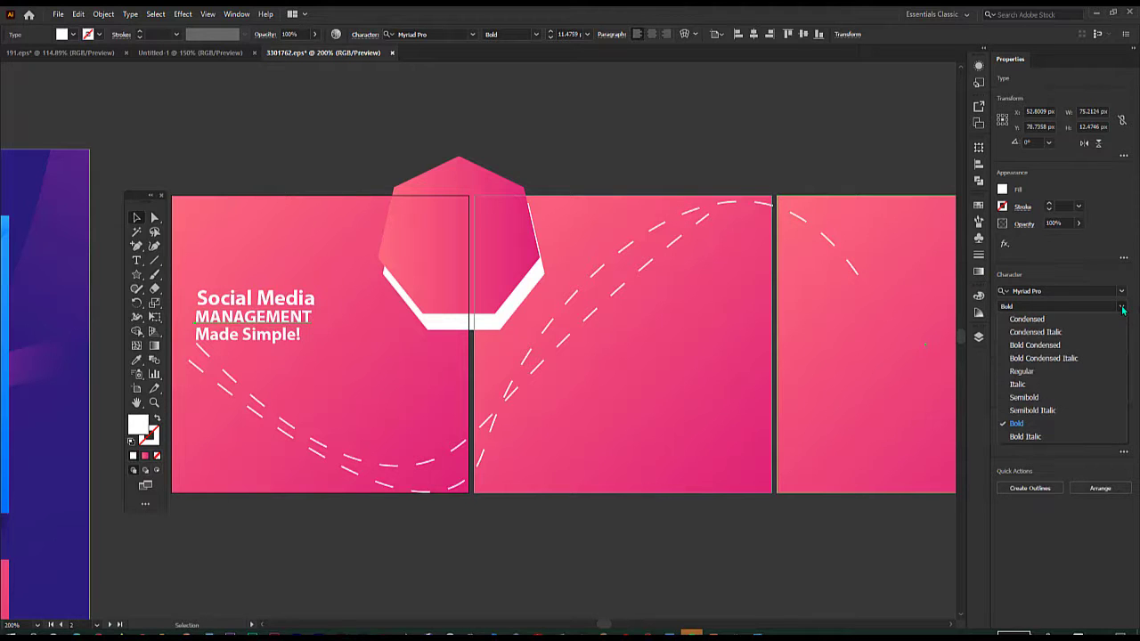
left_click(1030, 404)
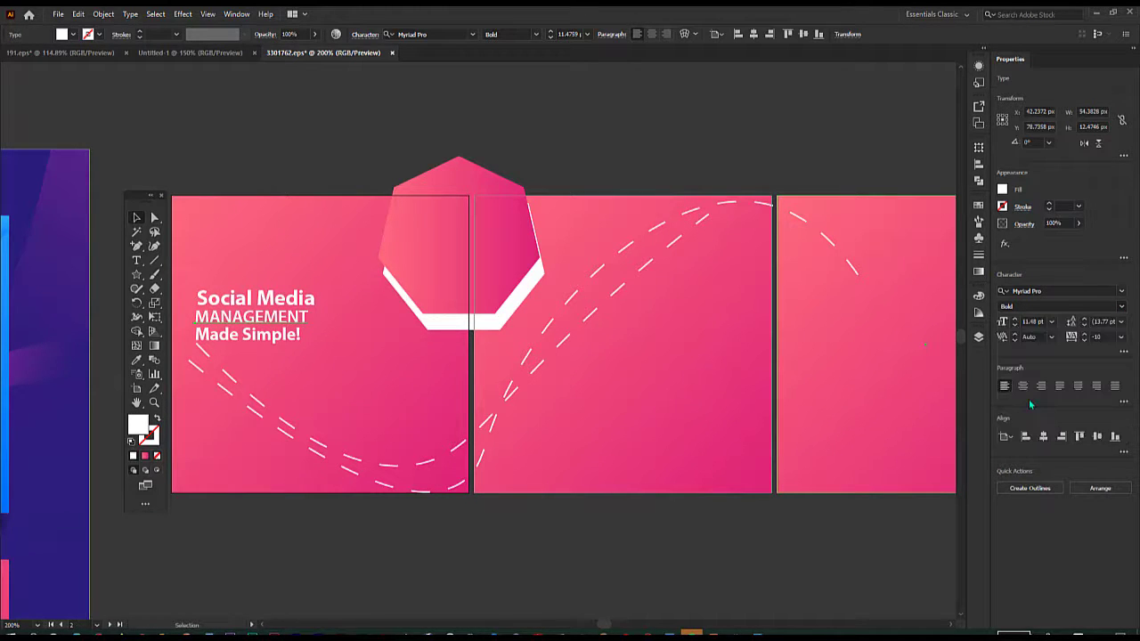
- Set the "Made Simple!" line to the Regular style and nudge it up slightly closer to "MANAGEMENT"
left_click(278, 345)
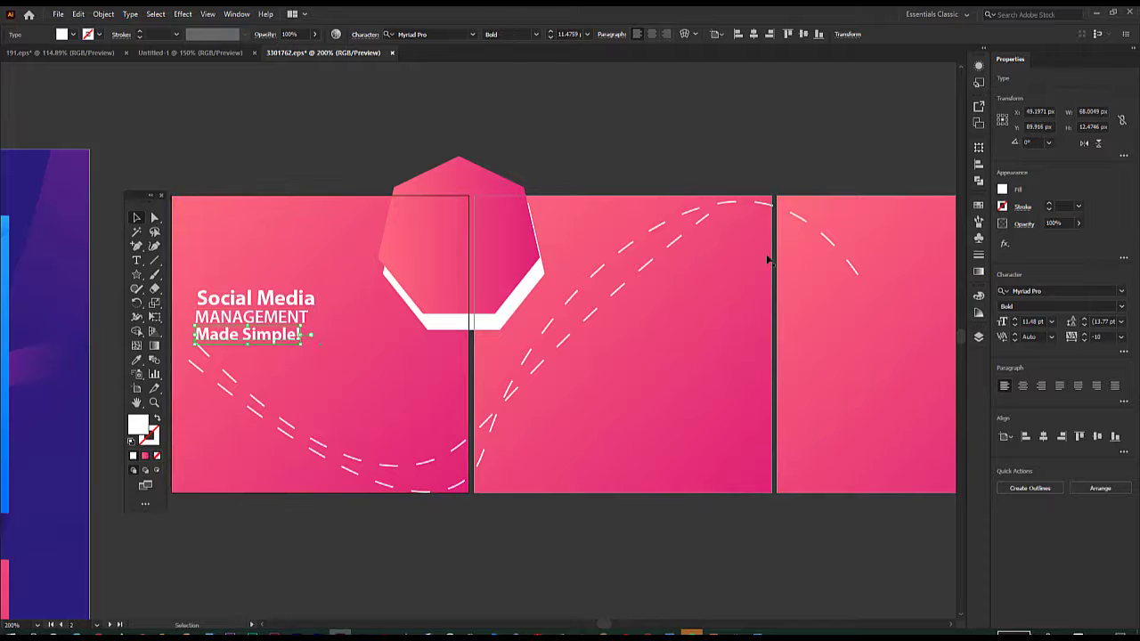
left_click(1123, 306)
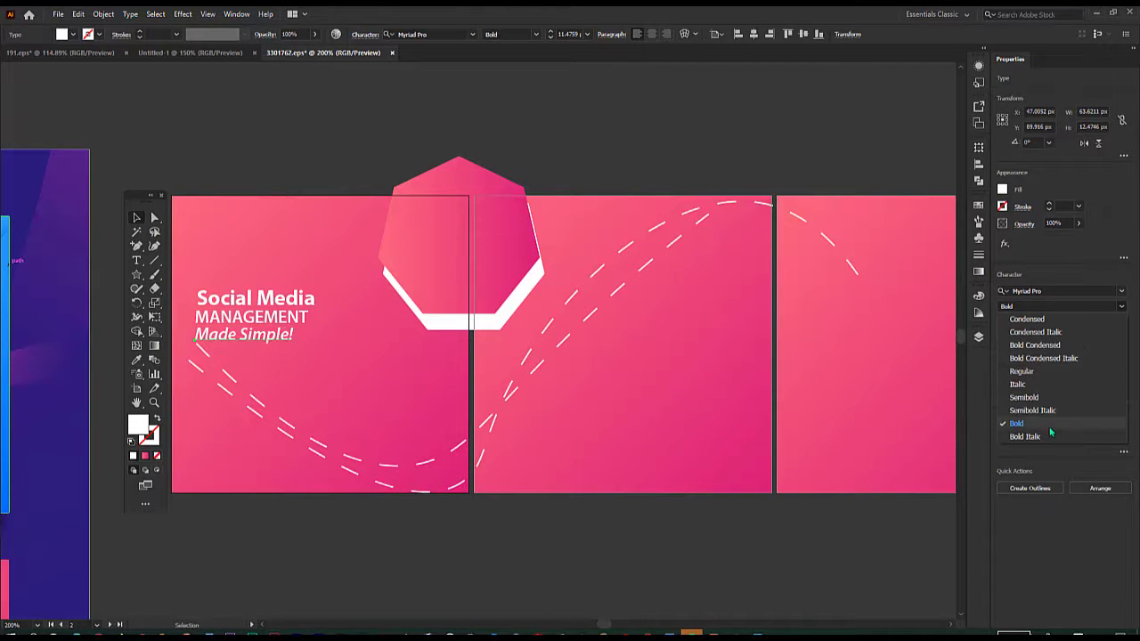
left_click(1021, 370)
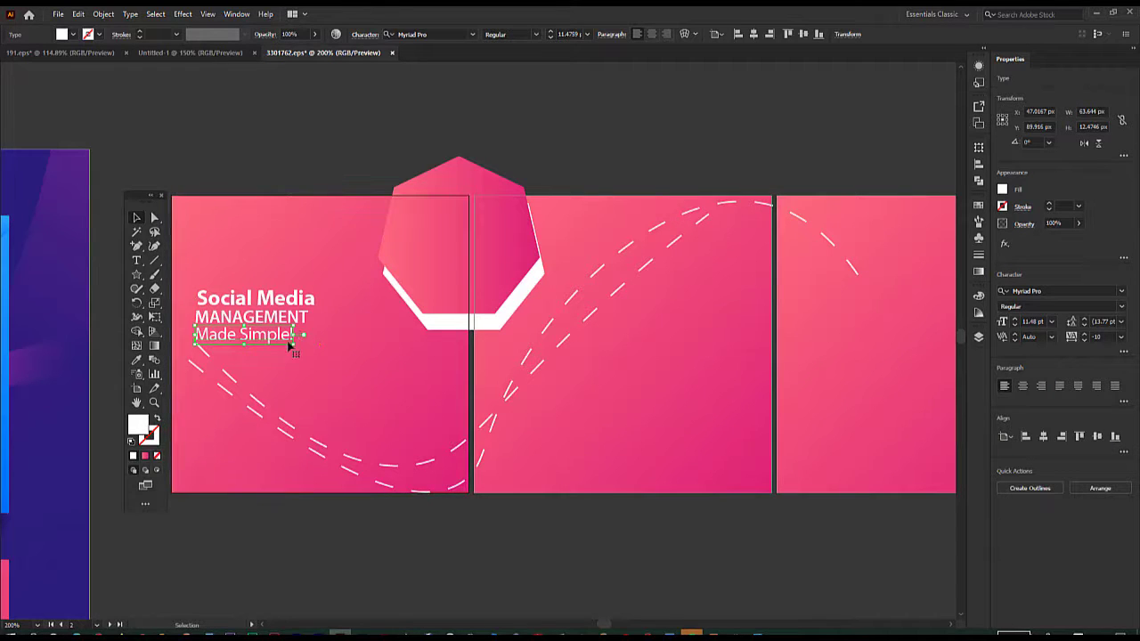
key("Up")
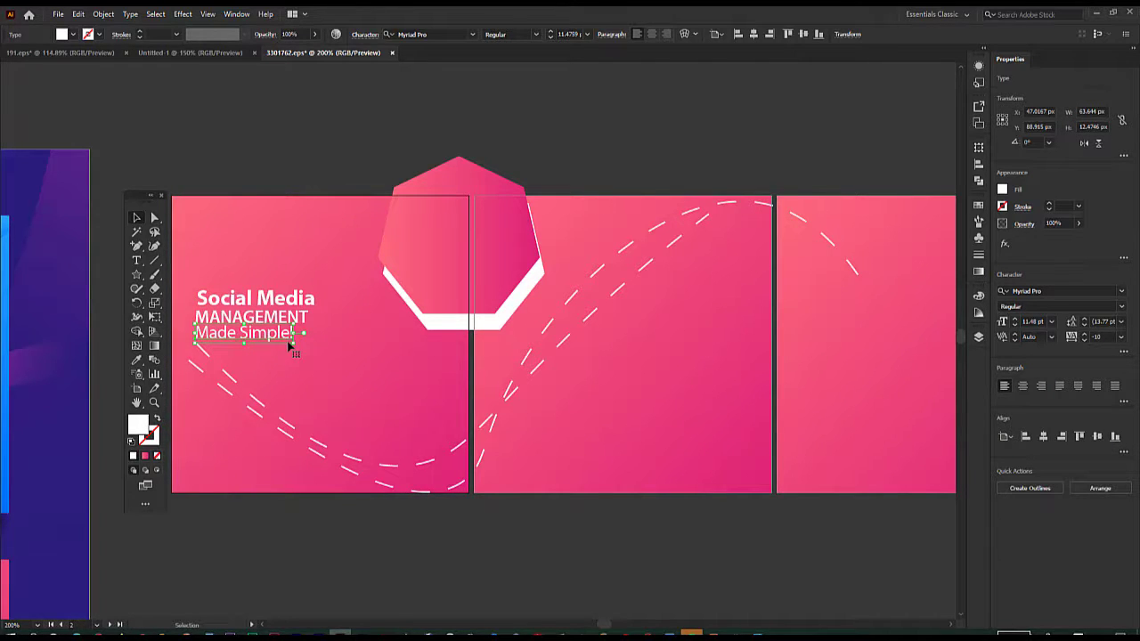
left_click(267, 170)
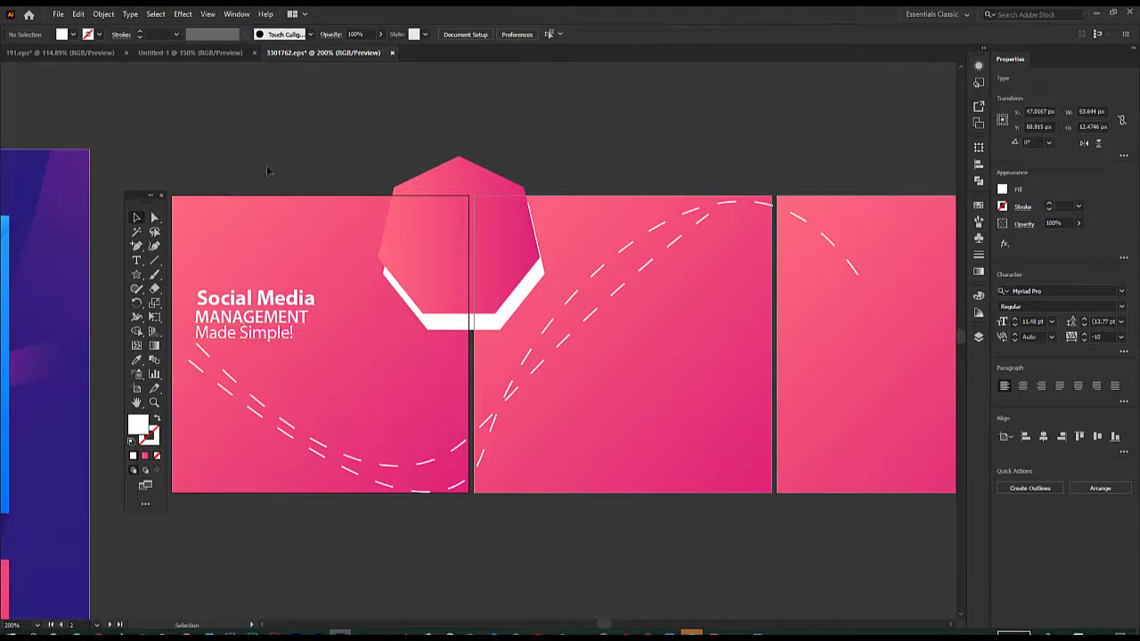
- Nudge the "Social Media" line down toward "MANAGEMENT" and align its left edge with the lines below
left_click(292, 303)
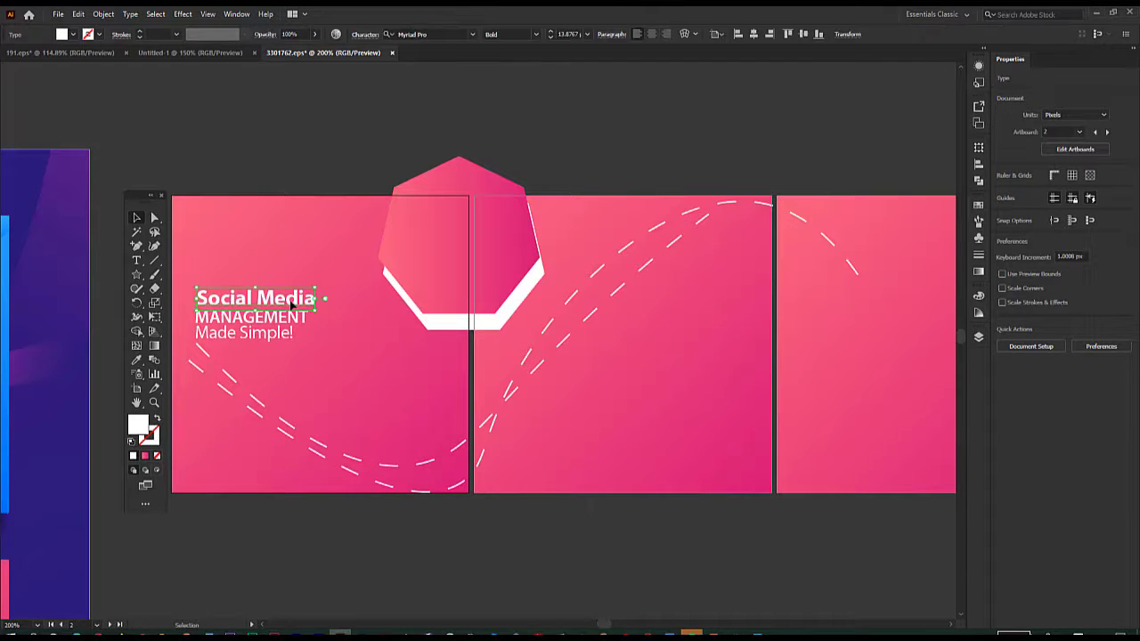
key("Down")
key("Down")
key("Down")
key("Down")
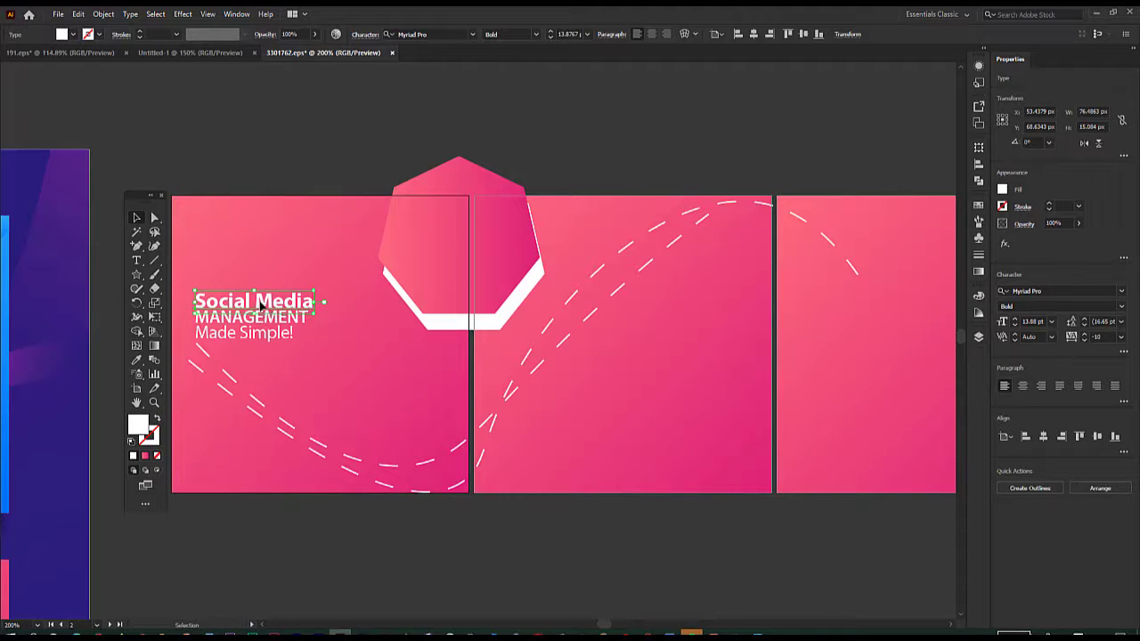
- Enlarge the "Social Media" heading to about 17.6 pt and nudge it down to sit just above "MANAGEMENT"
left_click_drag(260, 305, 348, 281)
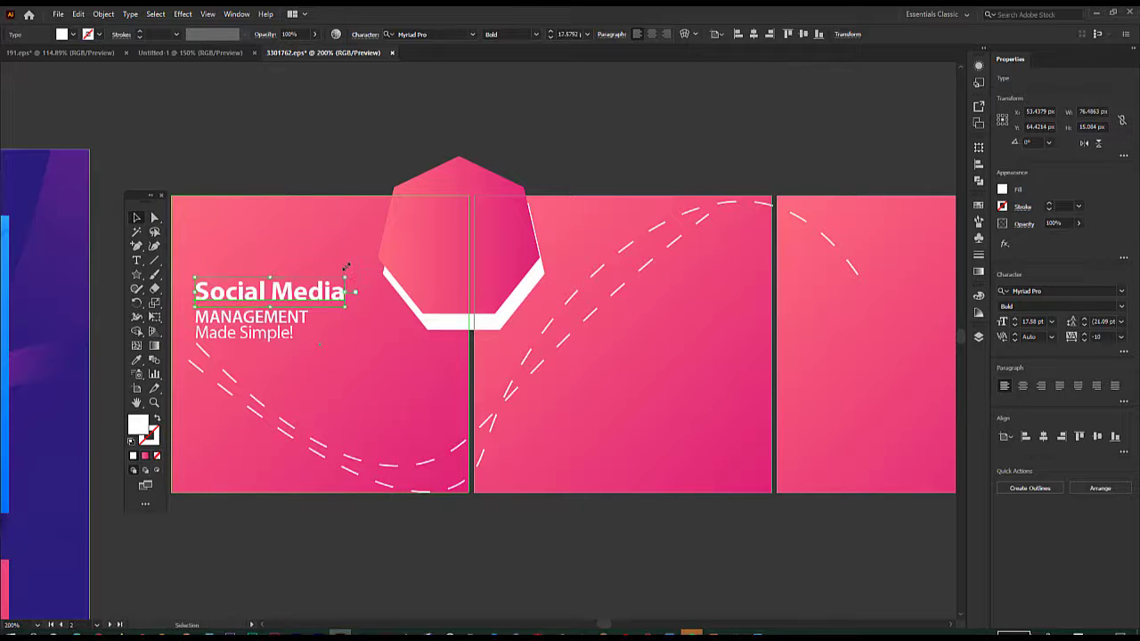
key("Down")
key("Down")
key("Down")
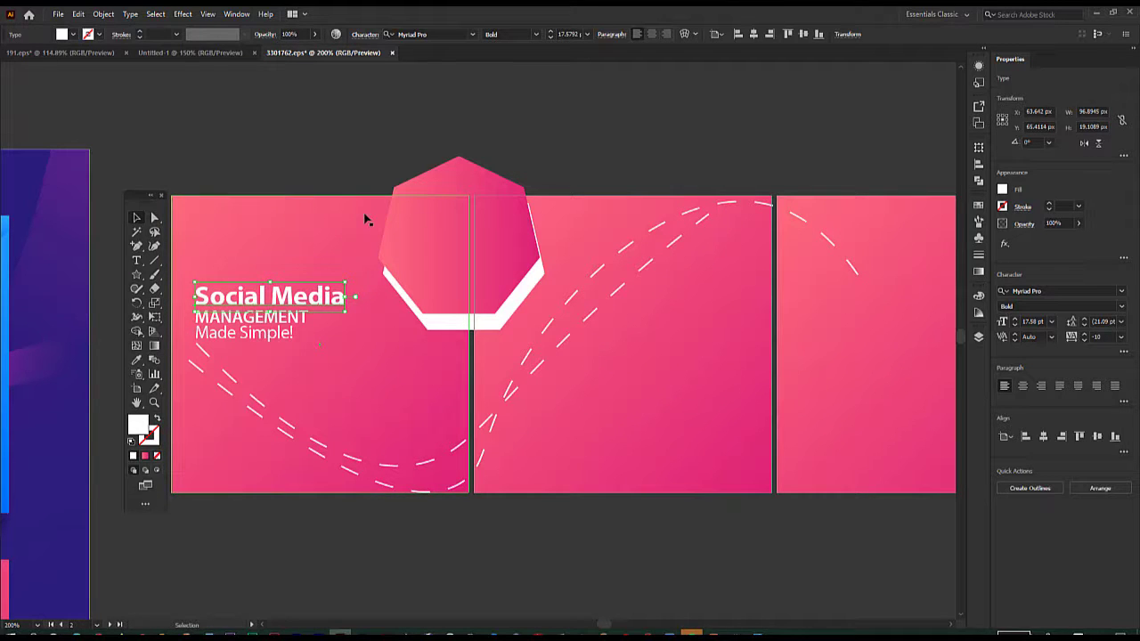
left_click(277, 160)
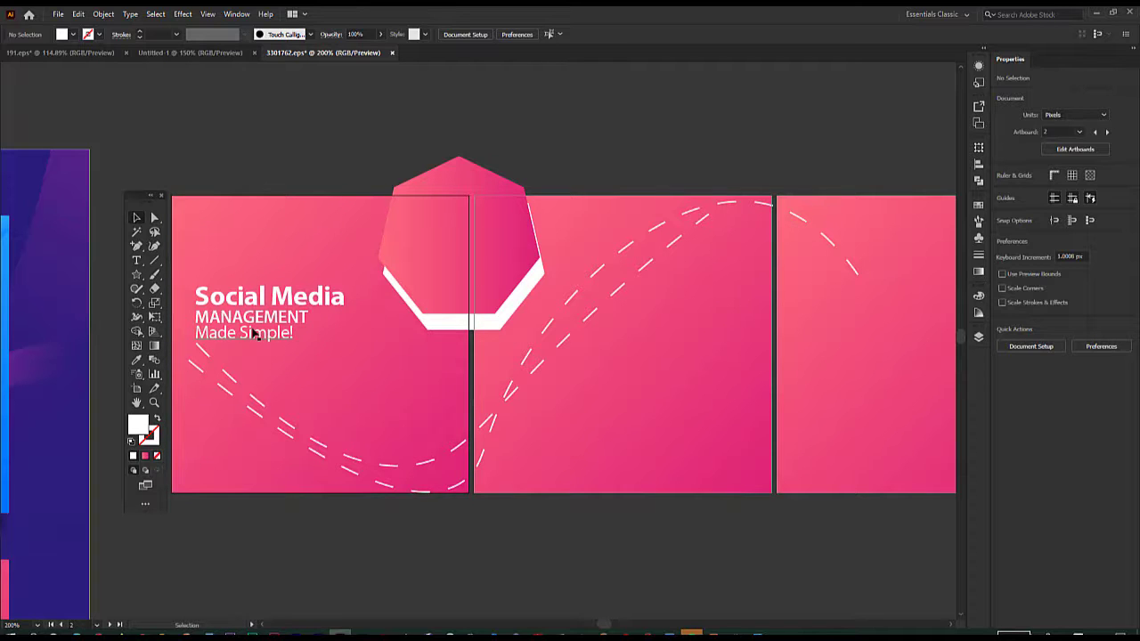
- Move the longer dashed curve up and slightly right, and enlarge the shorter dashed curve toward the second artboard's upper-right corner
mouse_move(223, 389)
left_mouse_down()
mouse_move(214, 376)
mouse_move(233, 372)
left_mouse_up()
left_click(297, 129)
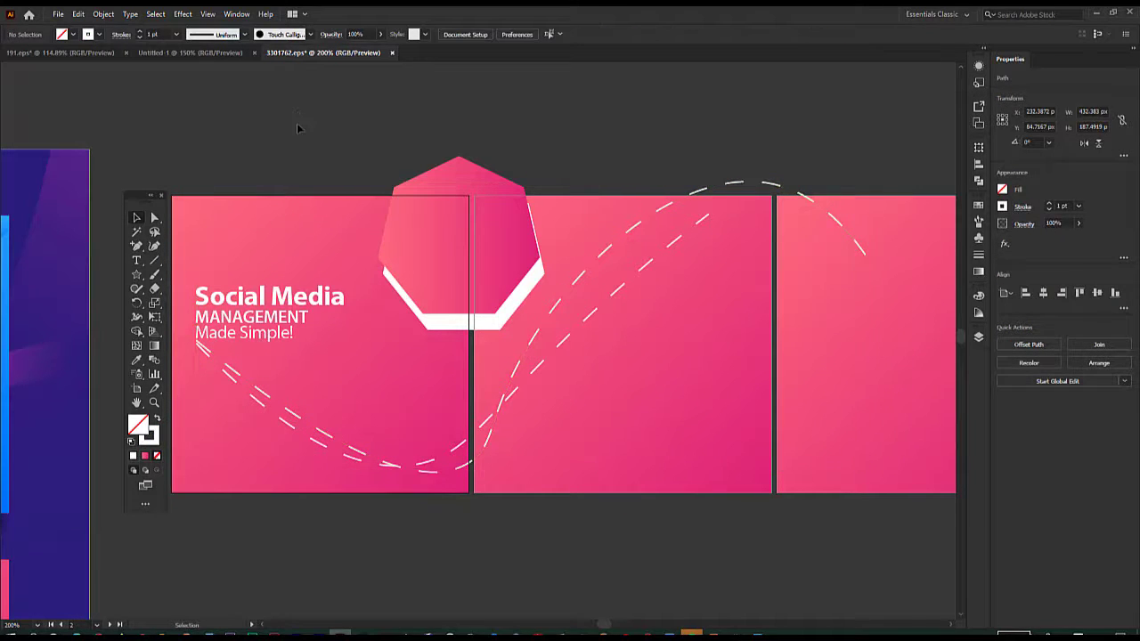
left_click(701, 224)
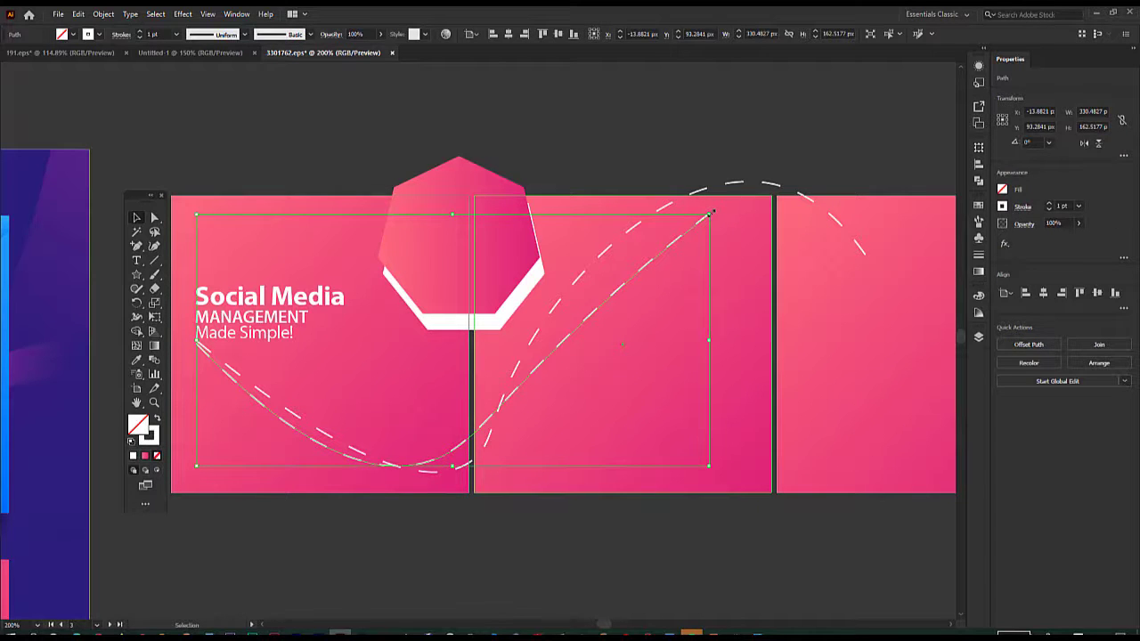
left_click_drag(709, 214, 737, 201)
left_click(602, 133)
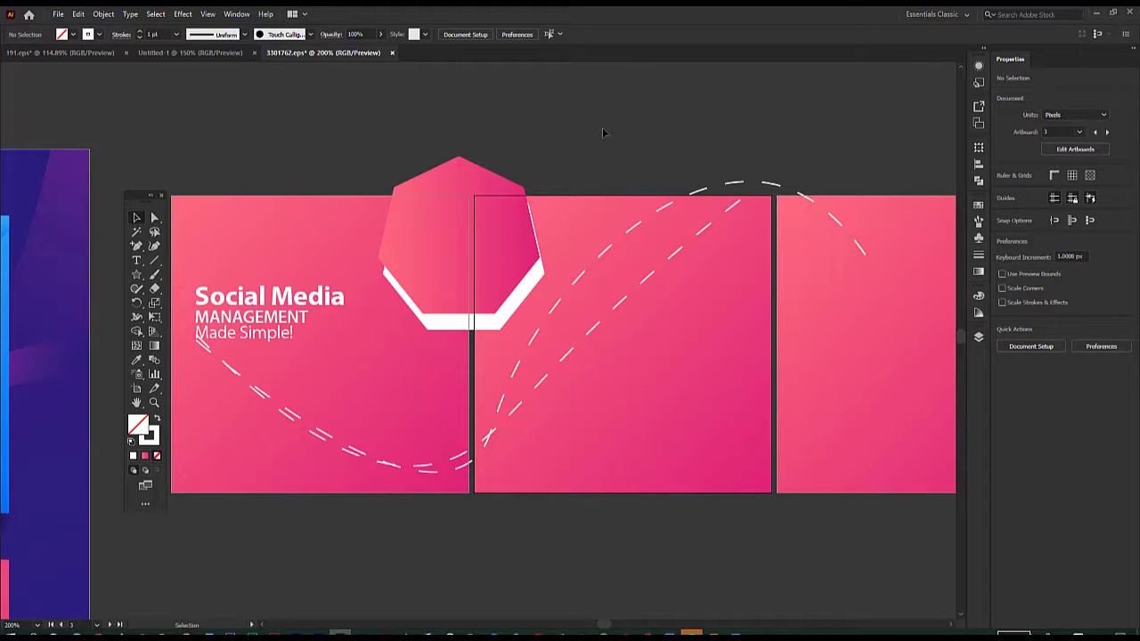
- Nudge the pink heptagon about 3 px down and 1 px right over the white heptagon behind it
left_click(434, 217)
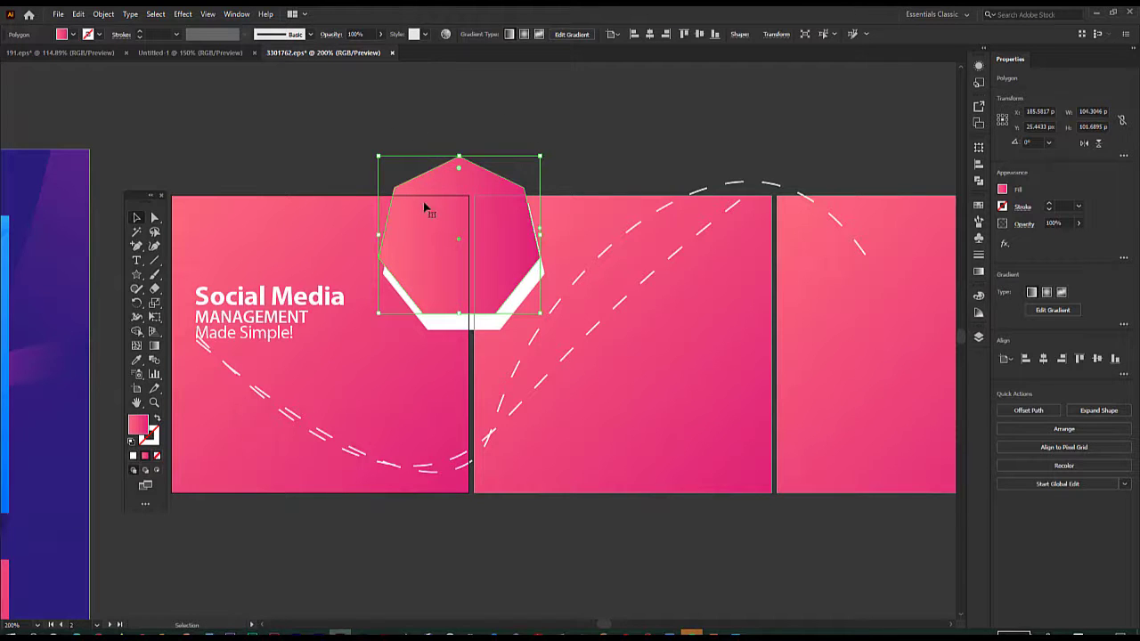
key("ctrl+shift+a")
left_click(451, 252)
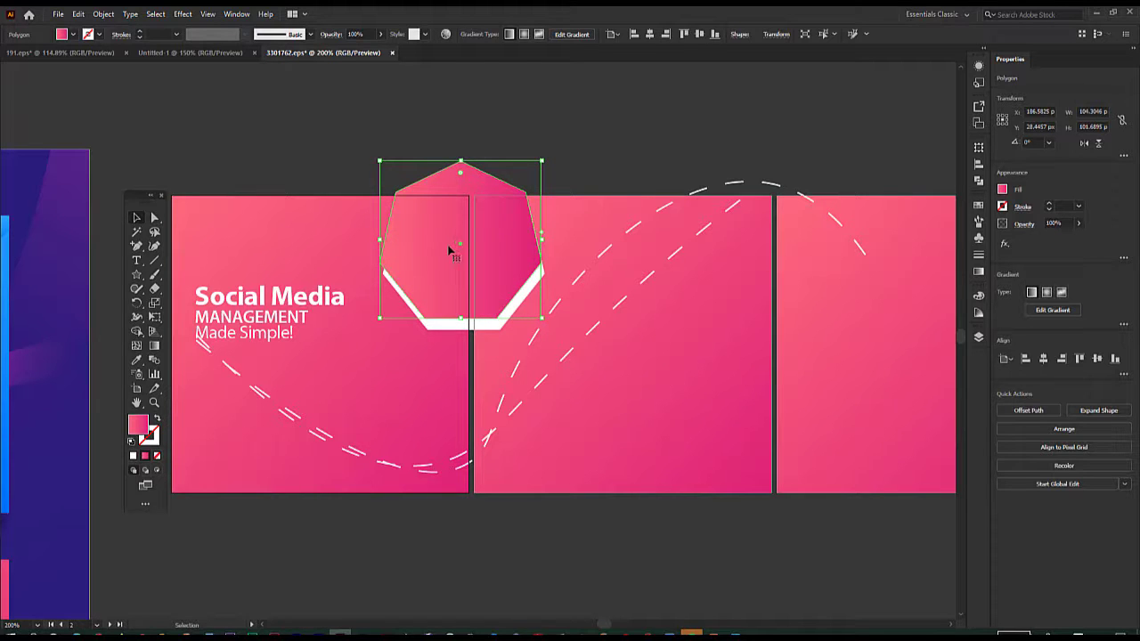
left_click(633, 158)
left_click(423, 264)
left_click(183, 14)
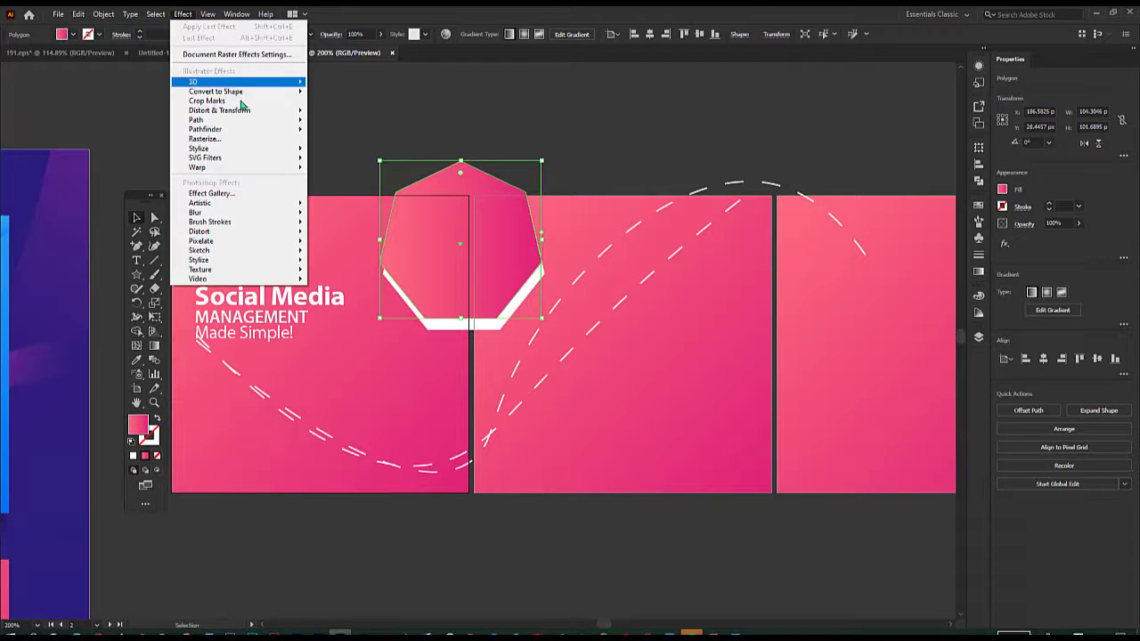
left_click(407, 119)
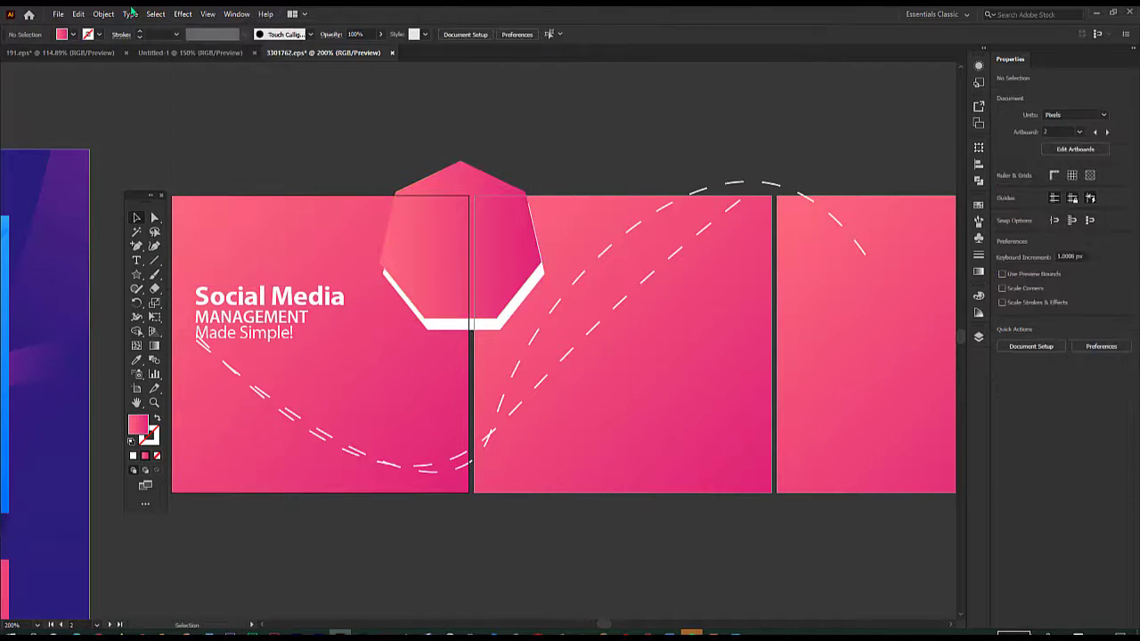
- Start a Drop Shadow effect on the pink heptagon and move its settings dialog closer to the shape
left_click(428, 247)
left_click(182, 14)
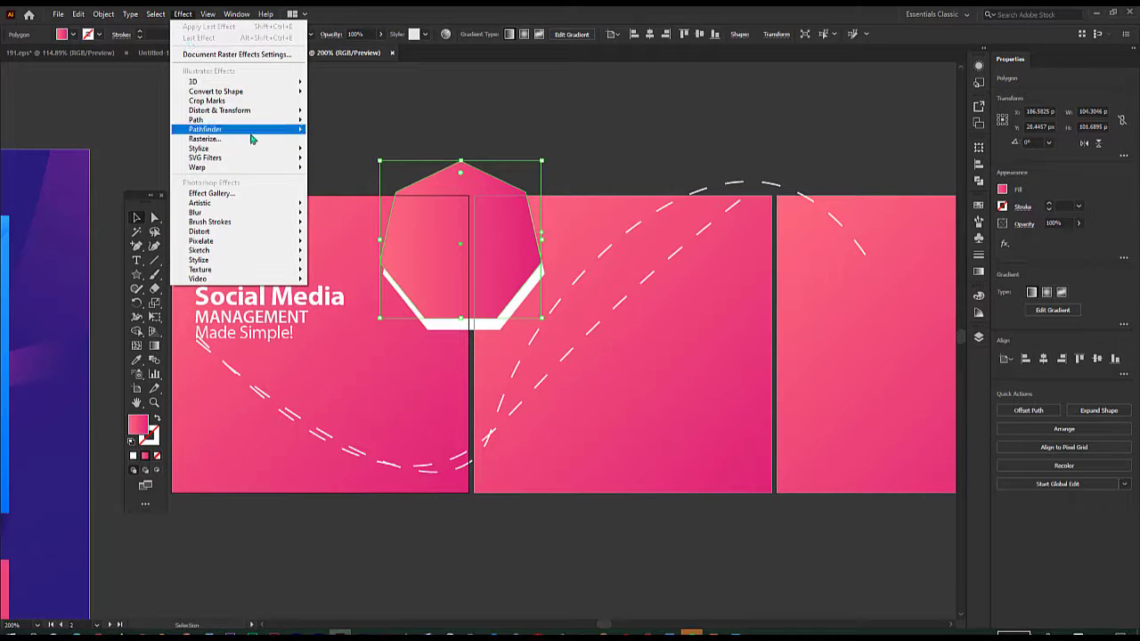
mouse_move(280, 149)
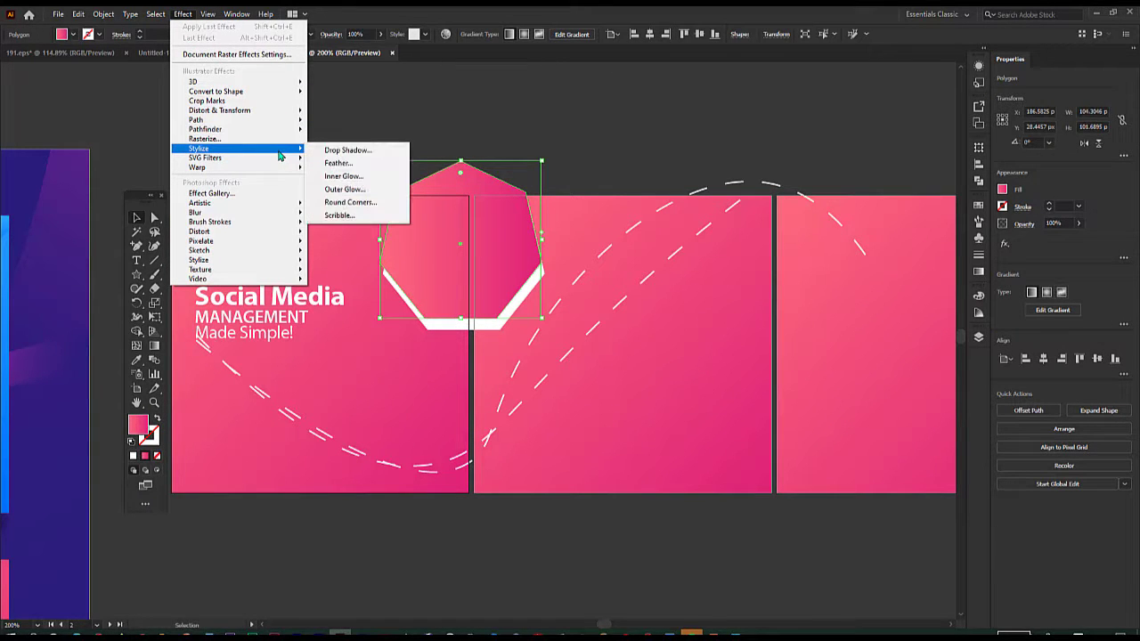
left_click(348, 151)
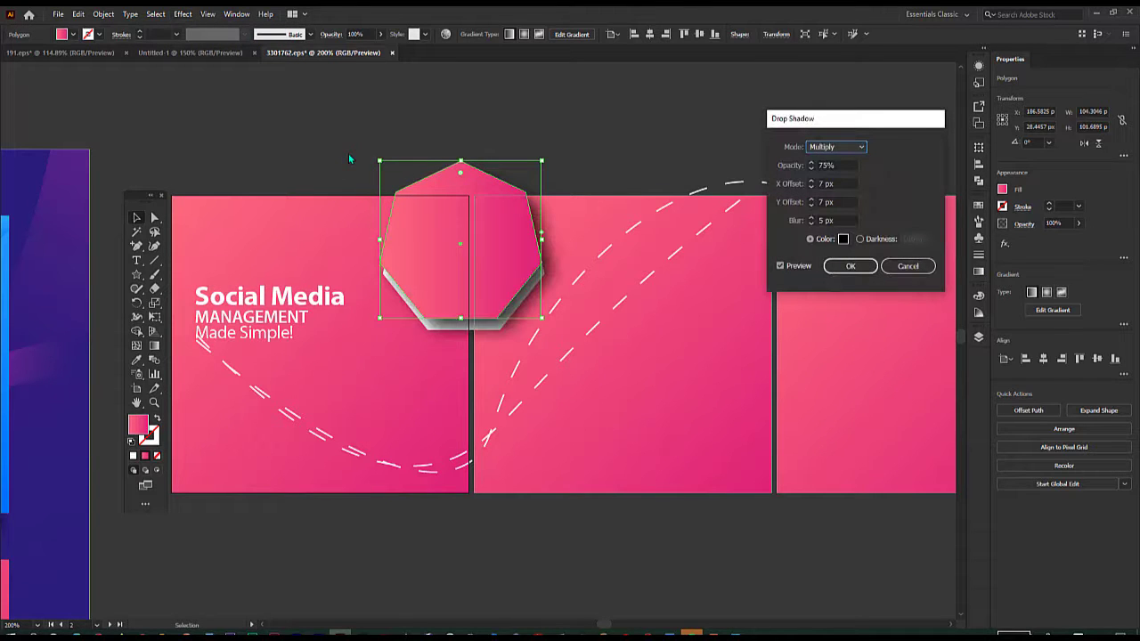
left_click_drag(869, 119, 803, 110)
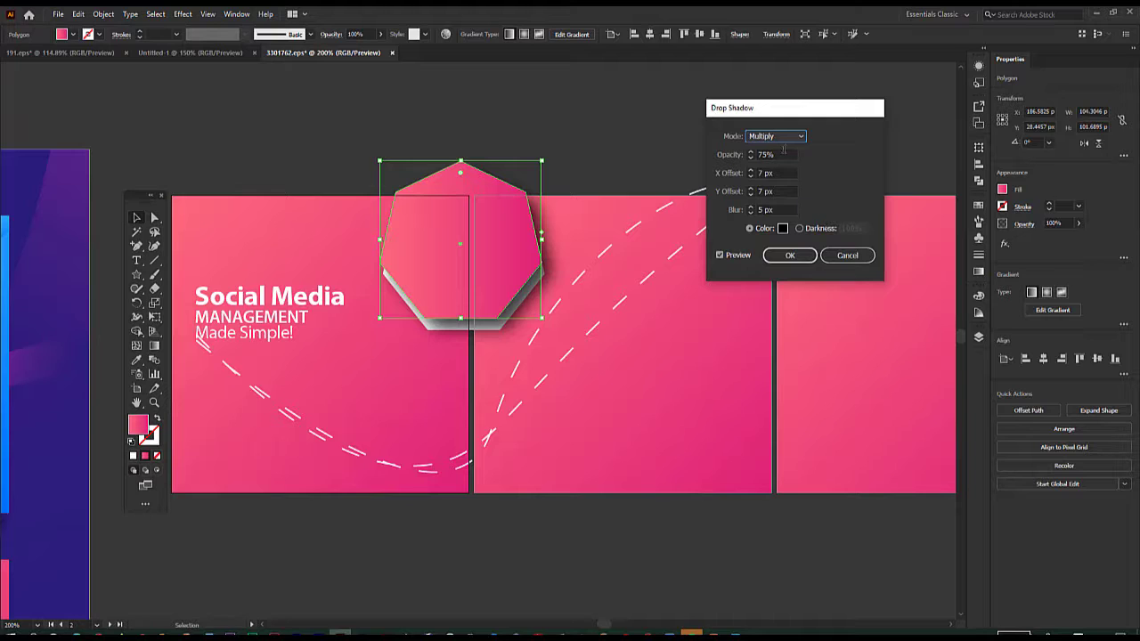
- Try the Screen, Soft Light, Overlay and Normal blend modes for the heptagon's drop shadow
left_click(799, 138)
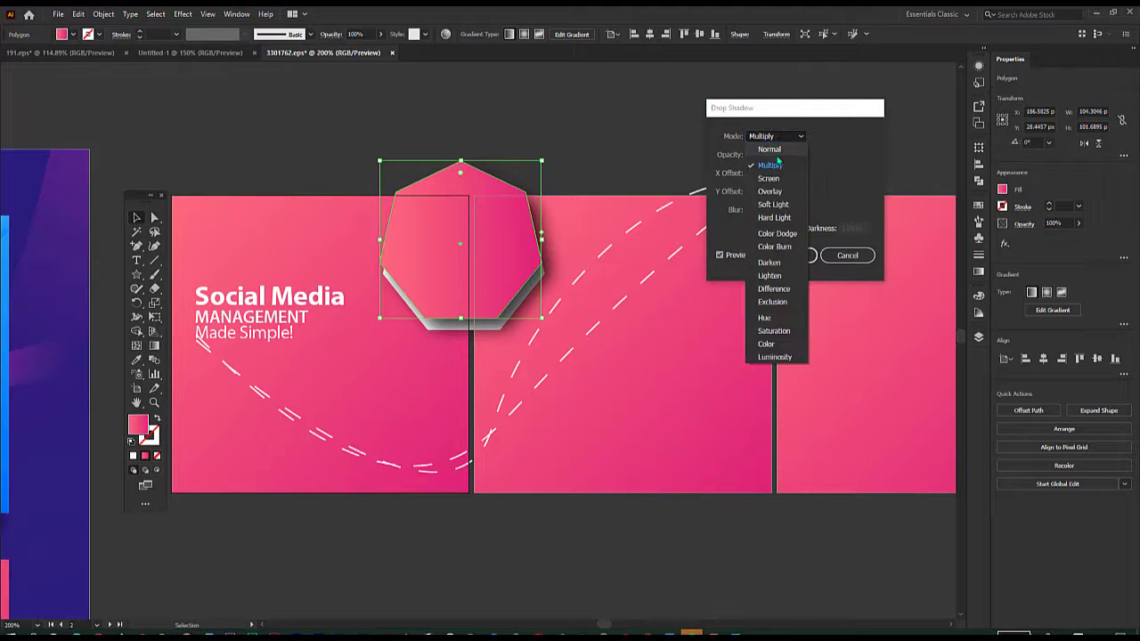
left_click(771, 179)
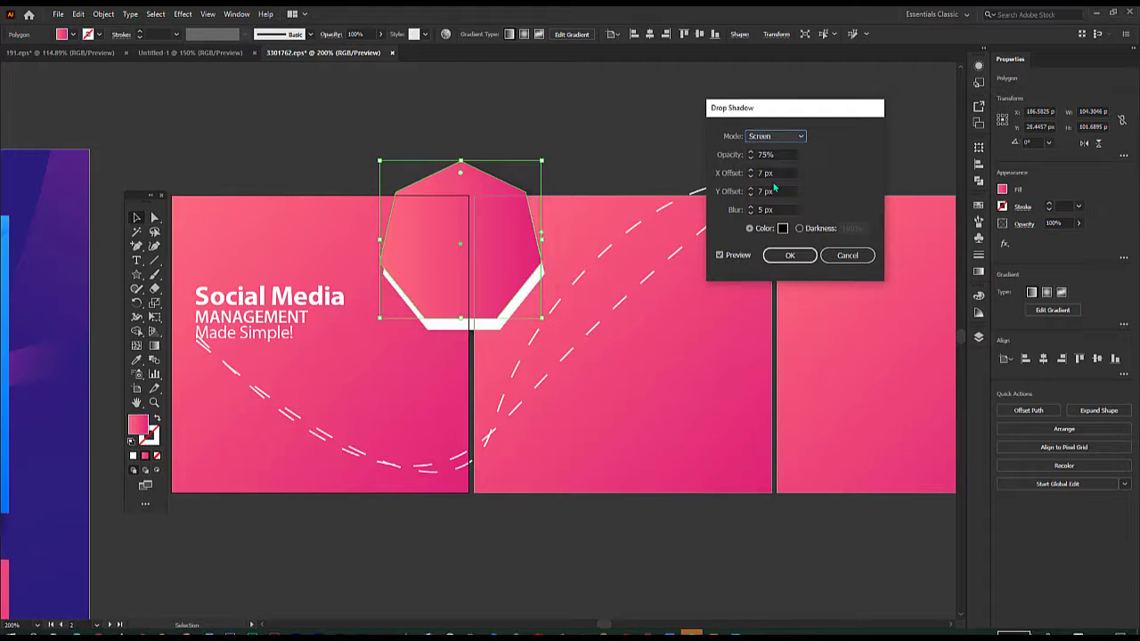
left_click(800, 139)
key("Escape")
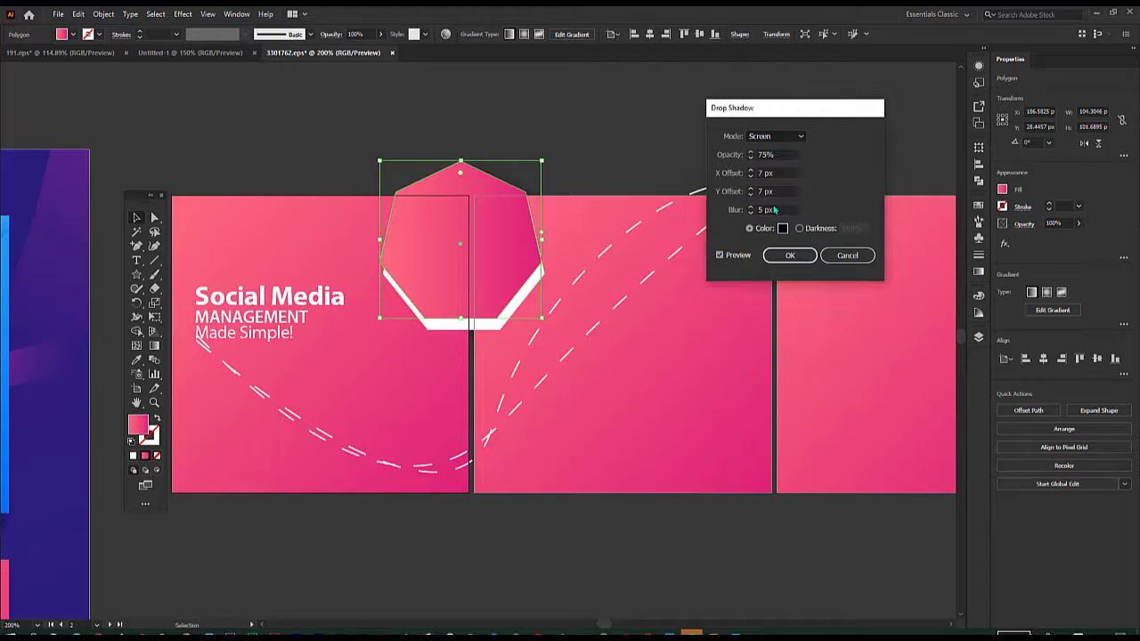
key("Down")
key("Down")
left_click(792, 136)
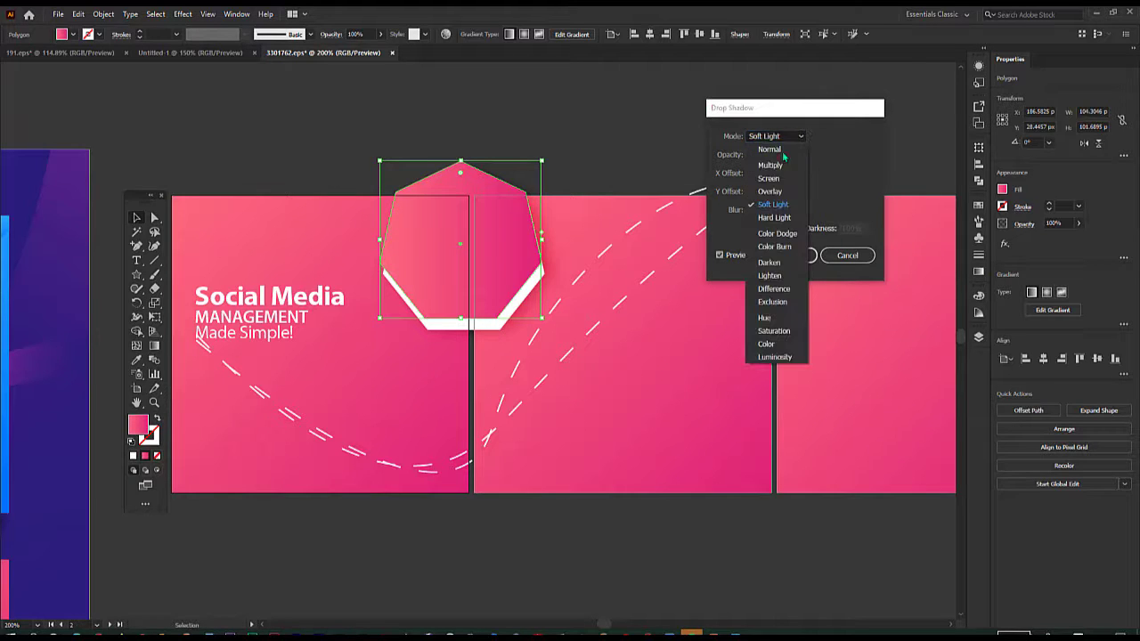
left_click(776, 192)
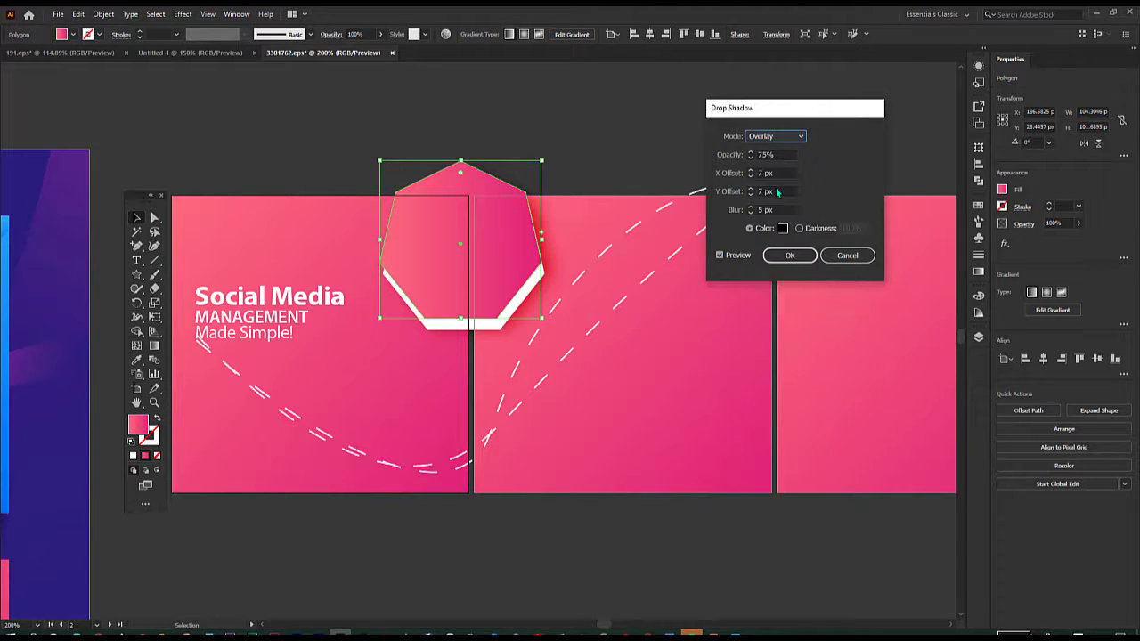
left_click(777, 136)
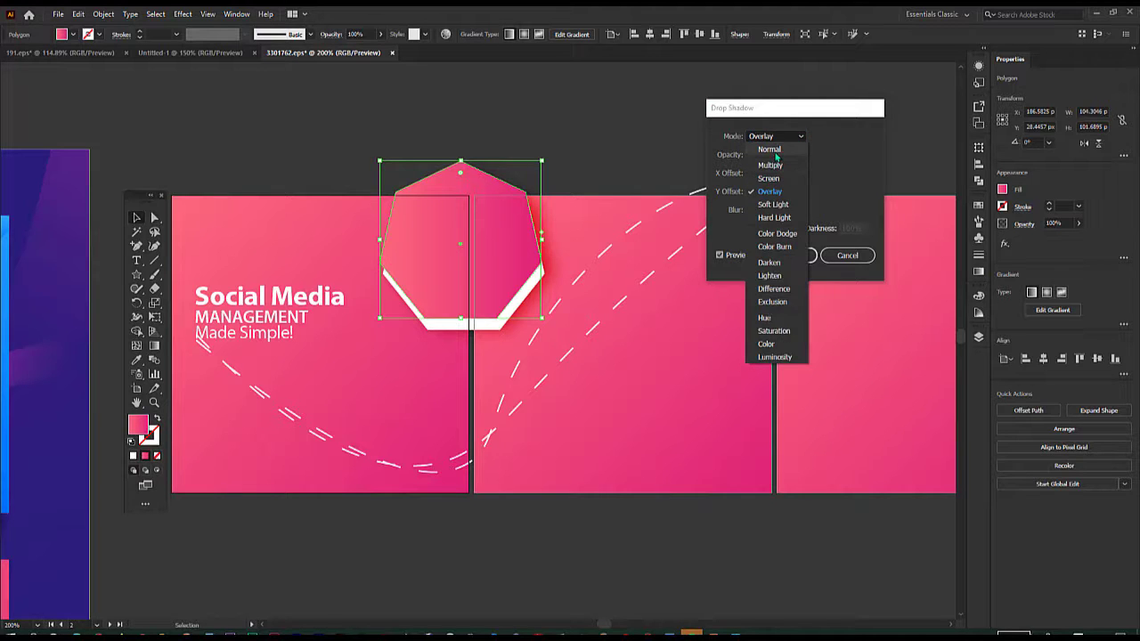
left_click(771, 151)
- Set the heptagon's drop shadow to Hard Light mode with a Y offset of 6 px
left_click(792, 136)
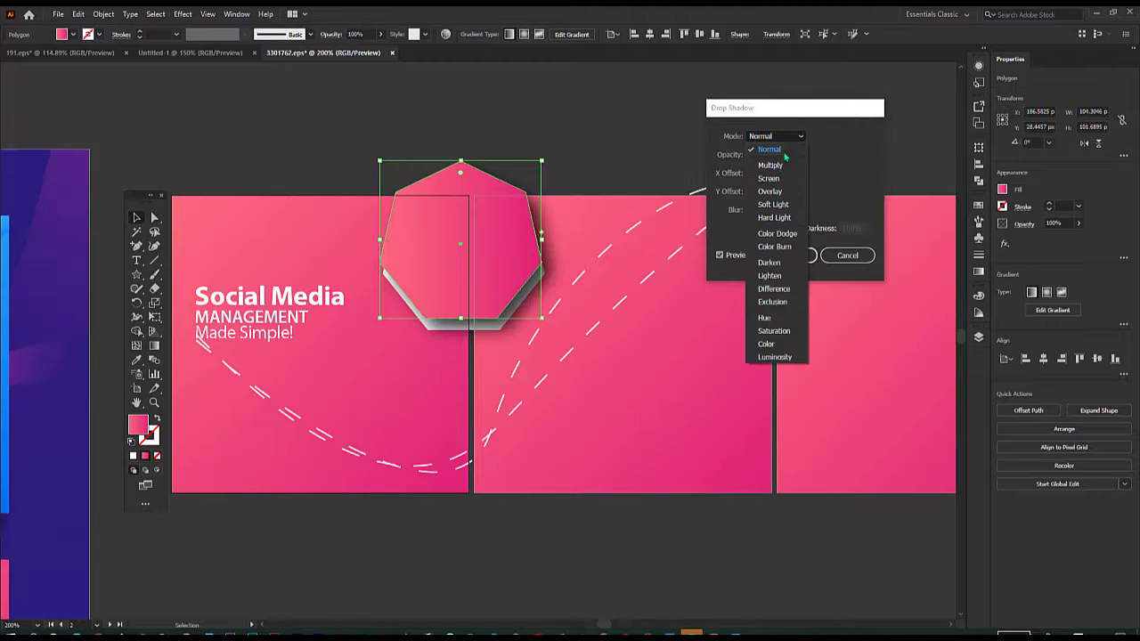
left_click(773, 217)
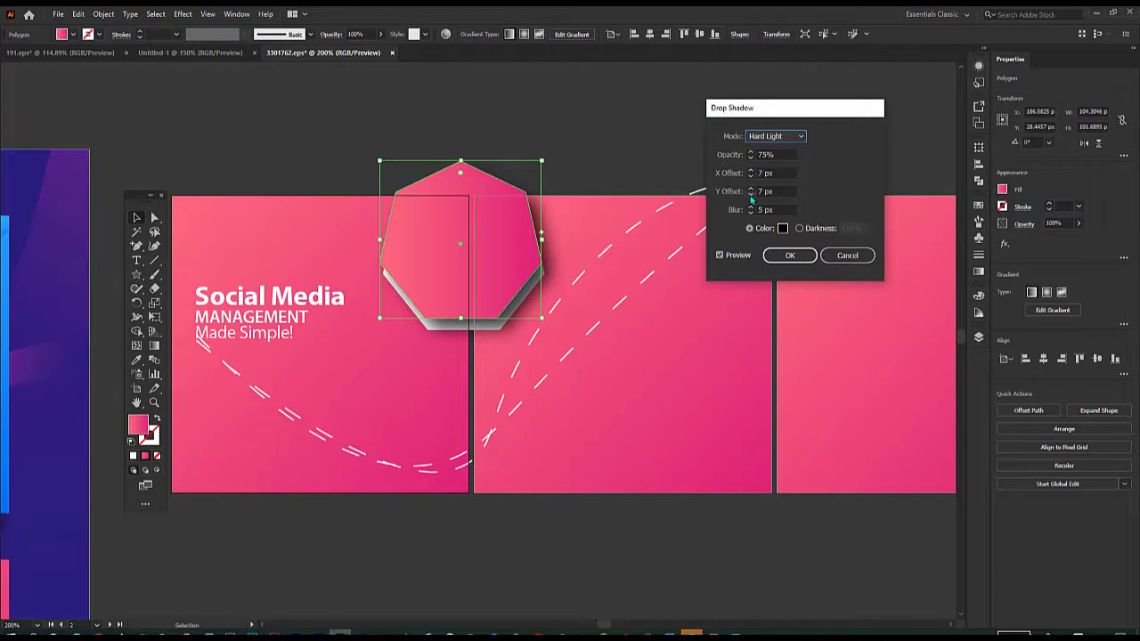
left_click(751, 195)
left_click(751, 195)
type("9")
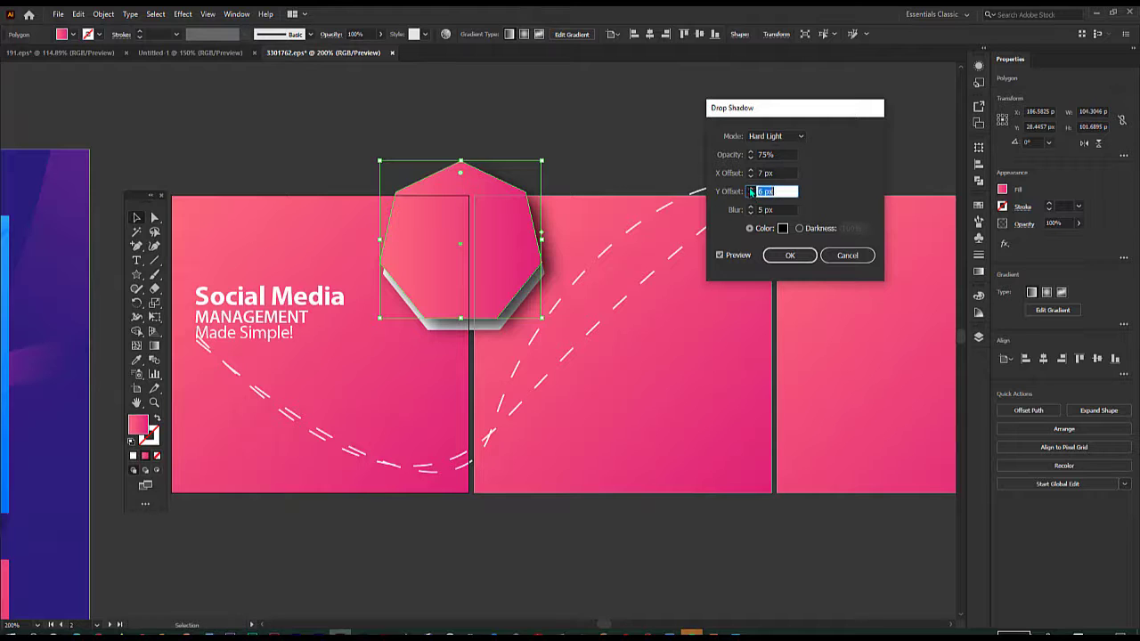
left_click(749, 195)
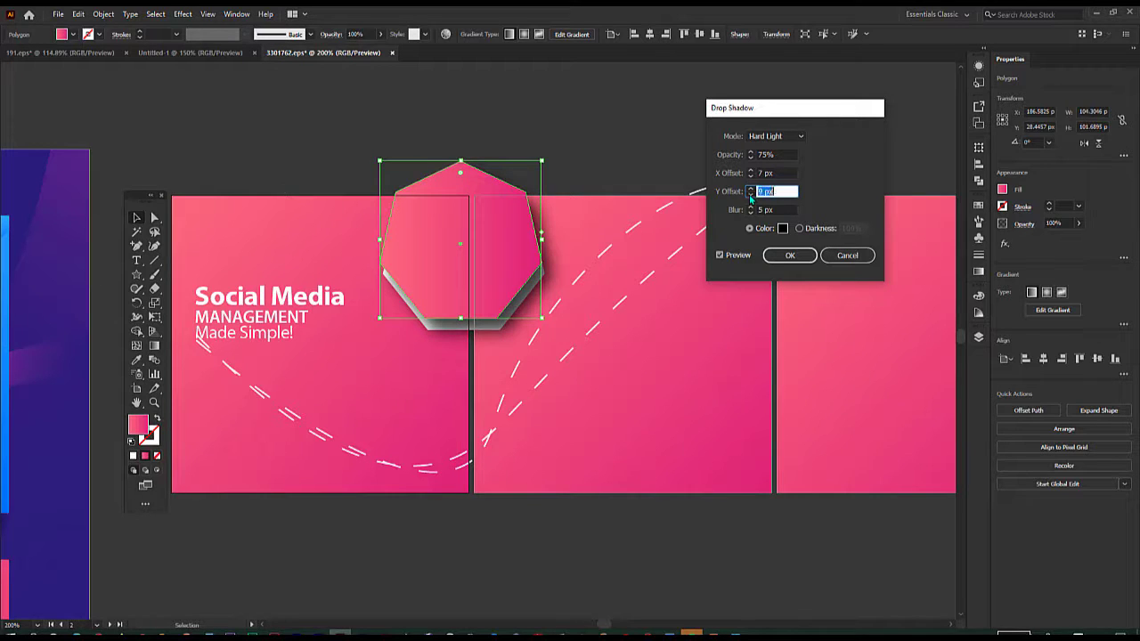
left_click(750, 195)
left_click(750, 195)
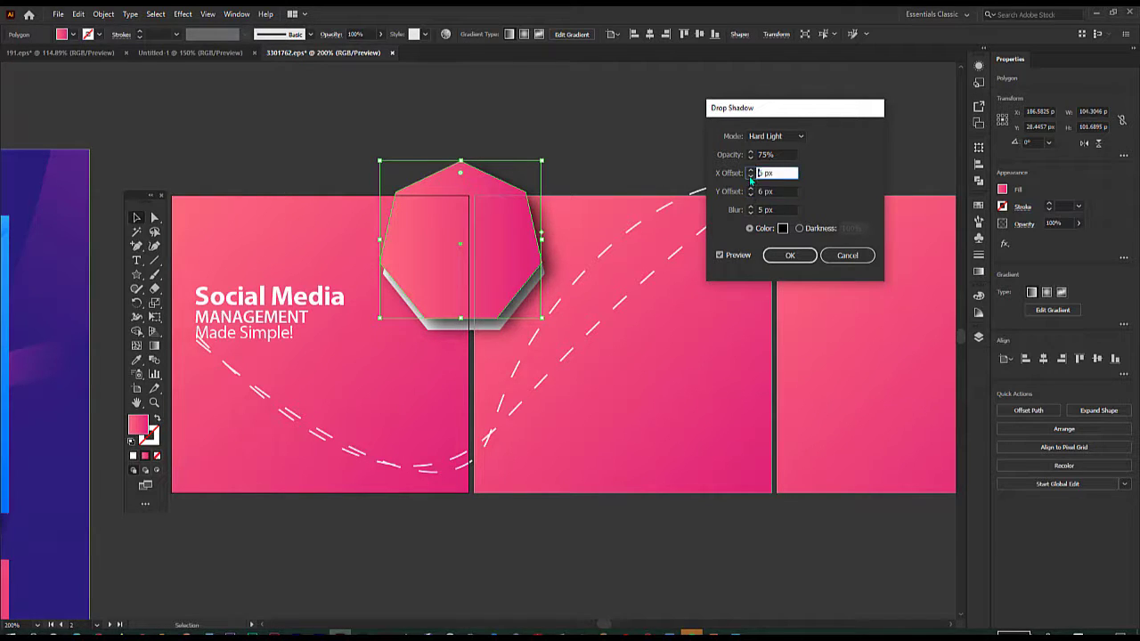
- Set the drop shadow's X offset to -2 px
left_click(750, 177)
left_click(751, 178)
left_click(751, 177)
left_click(750, 177)
left_click(750, 177)
left_click(751, 177)
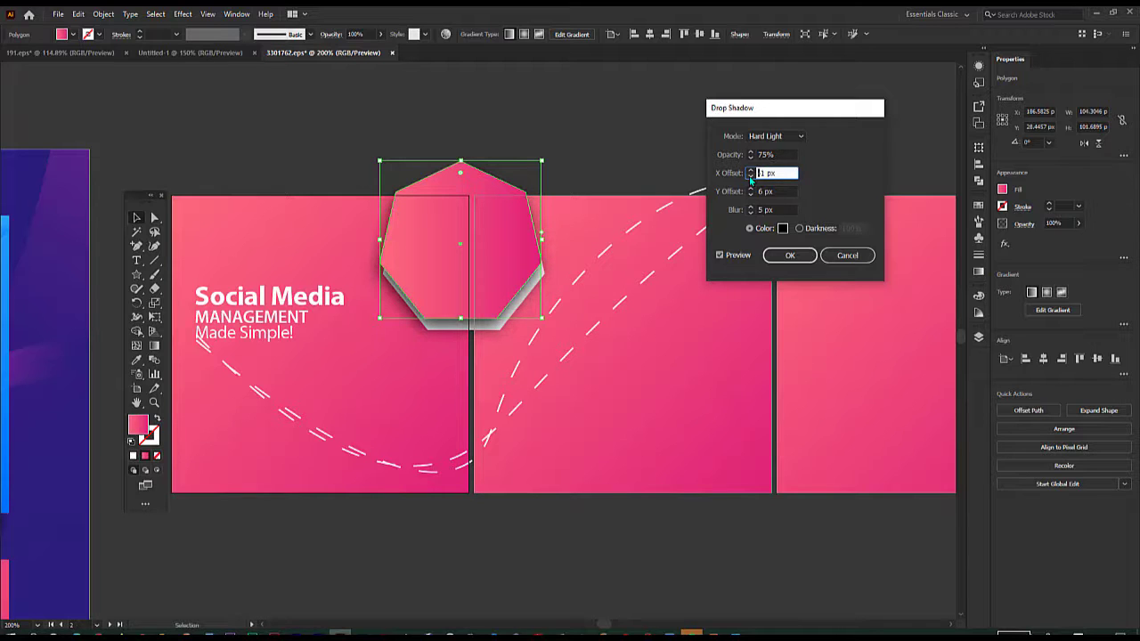
left_click(751, 177)
left_click(751, 177)
left_click(750, 177)
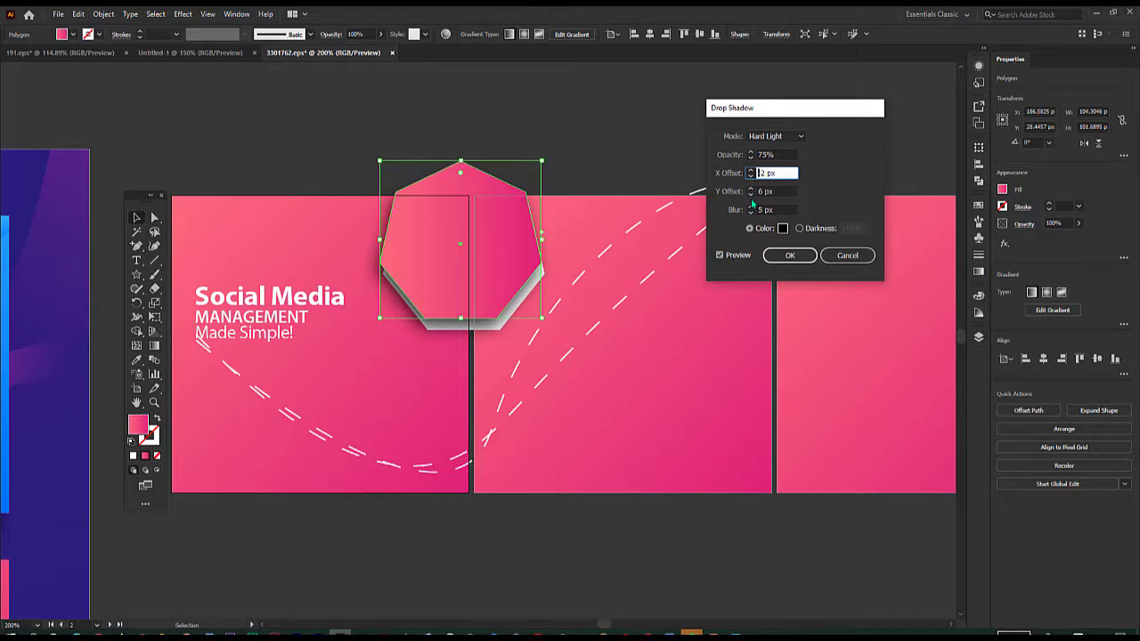
- Compare lower blur amounts for the heptagon's drop shadow, and set the blur to 2 px
left_click(751, 213)
left_click(750, 213)
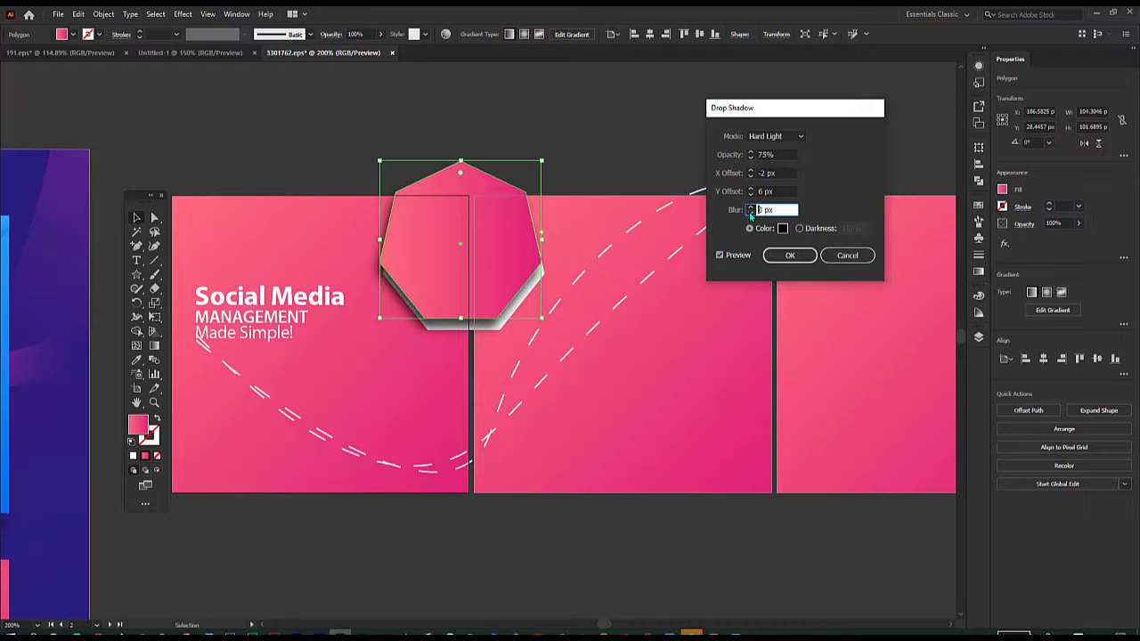
left_click(751, 213)
left_click(751, 213)
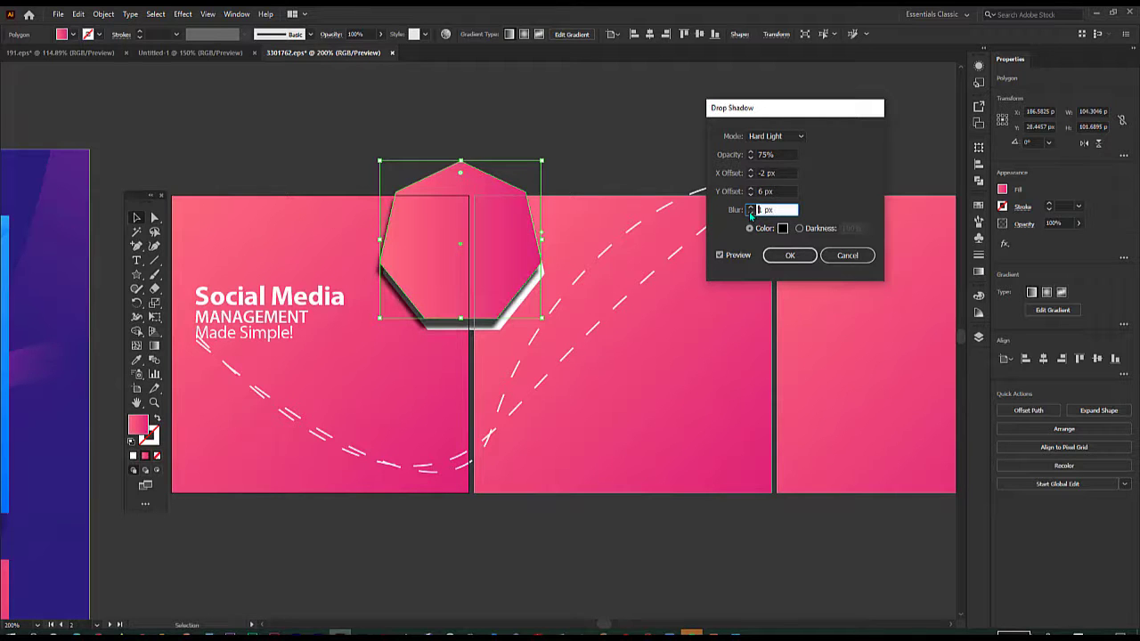
left_click(751, 212)
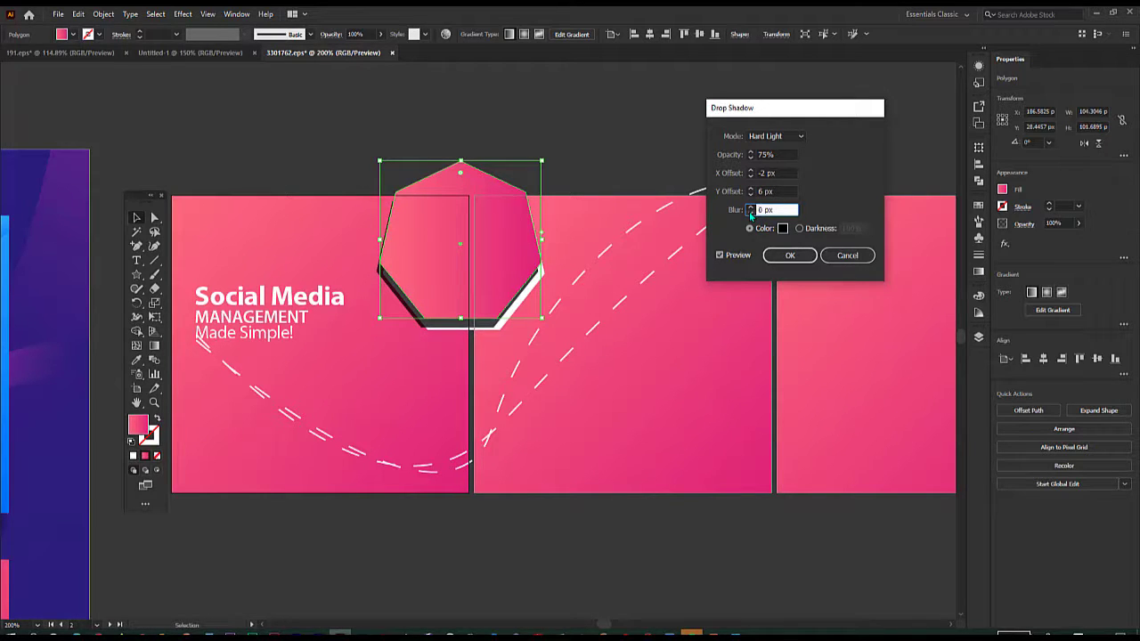
left_click(750, 207)
left_click(751, 206)
left_click(750, 207)
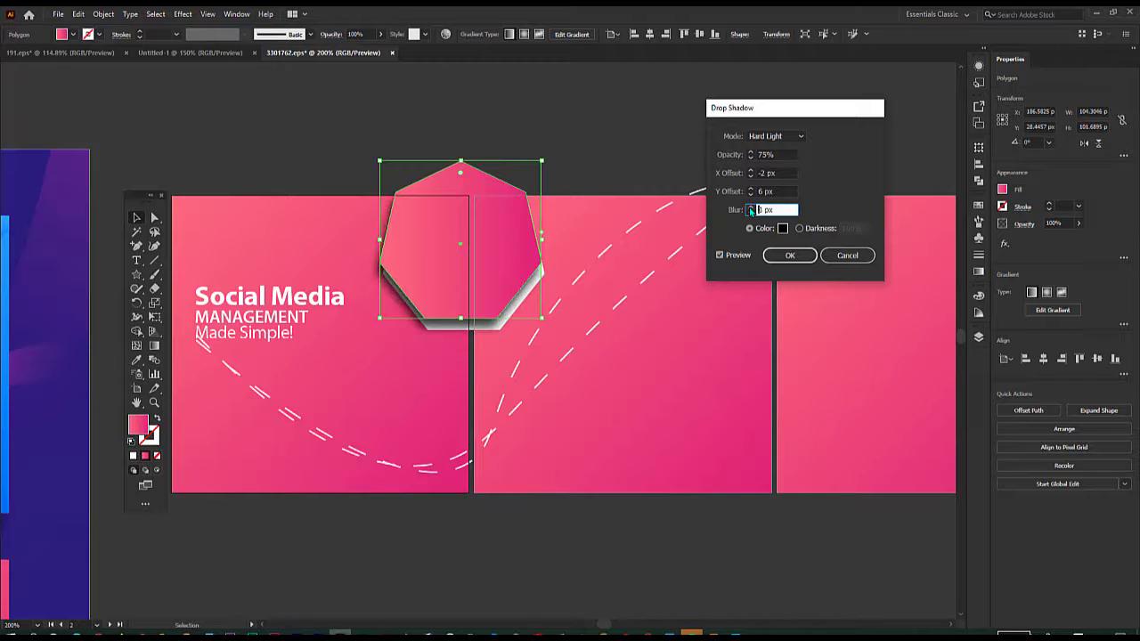
left_click(751, 212)
left_click(752, 207)
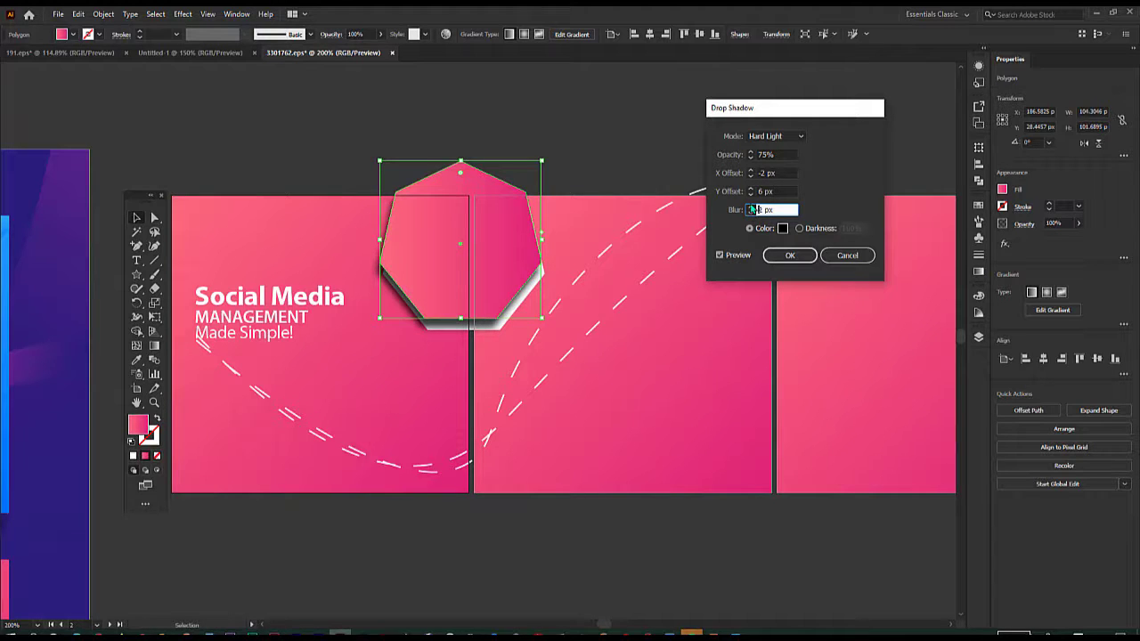
- Try an X offset of -4 px and a Y offset of 1 px for the heptagon's drop shadow
left_click(751, 170)
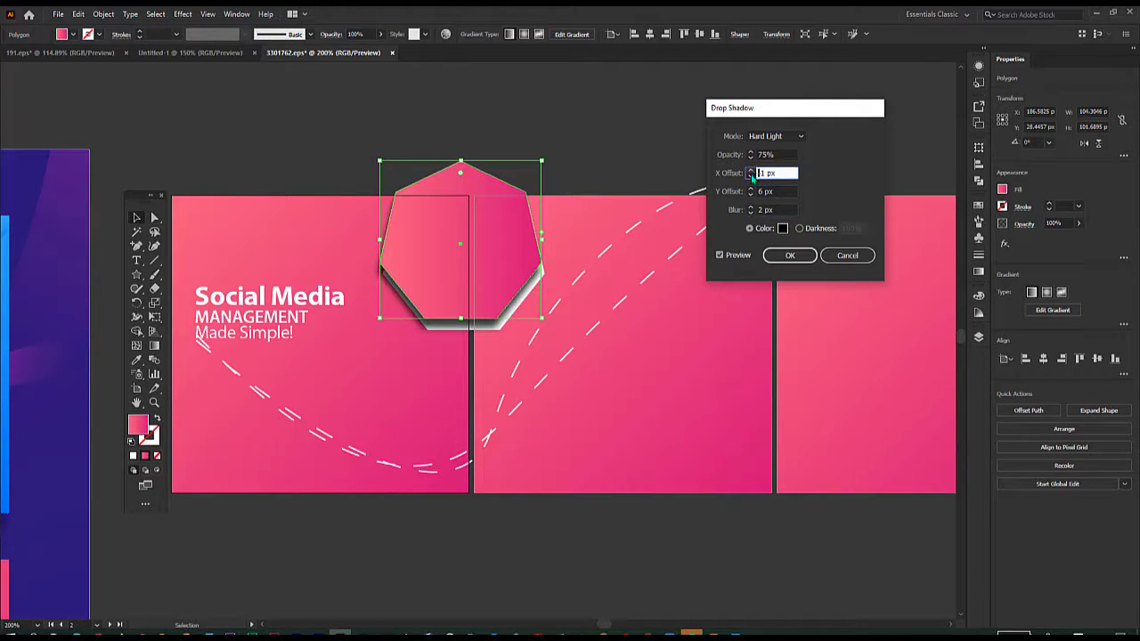
left_click(751, 176)
left_click(751, 176)
left_click(752, 178)
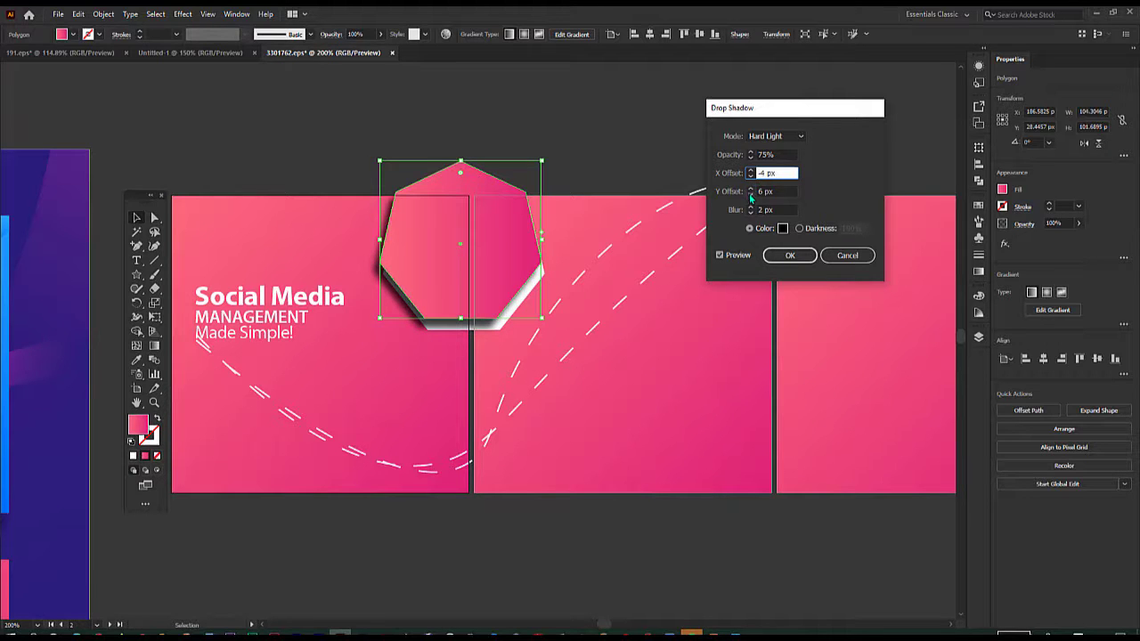
left_click(751, 195)
left_click(750, 195)
left_click(751, 195)
left_click(750, 195)
left_click(751, 195)
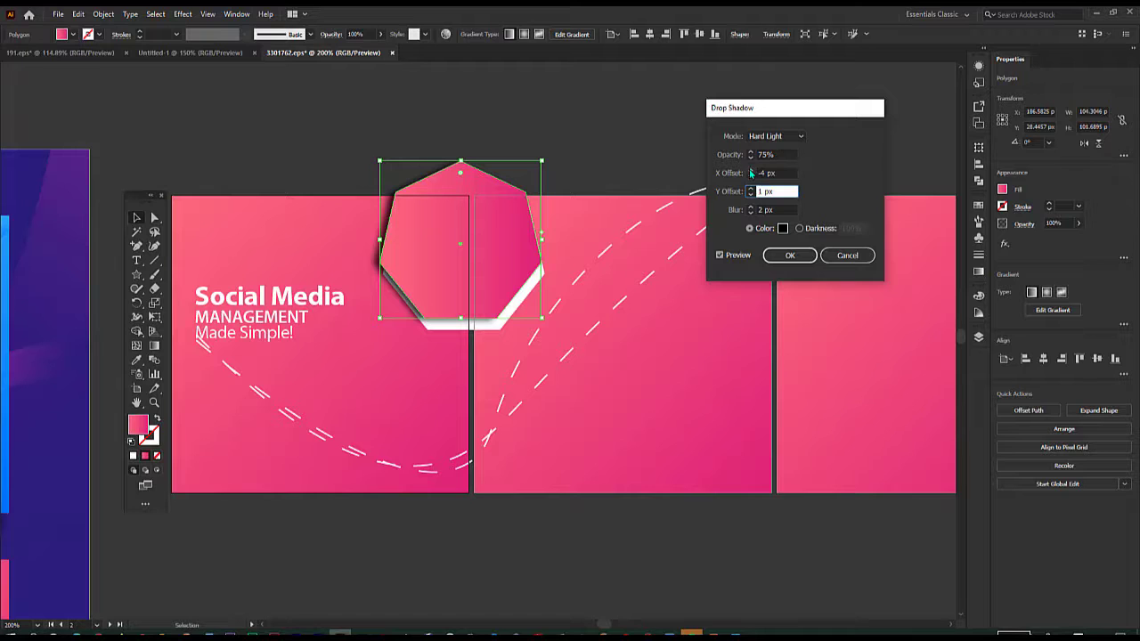
- Set the shadow's X offset to -2 px and Y offset to 2 px, apply the effect and deselect the heptagon
left_click(751, 171)
left_click(751, 171)
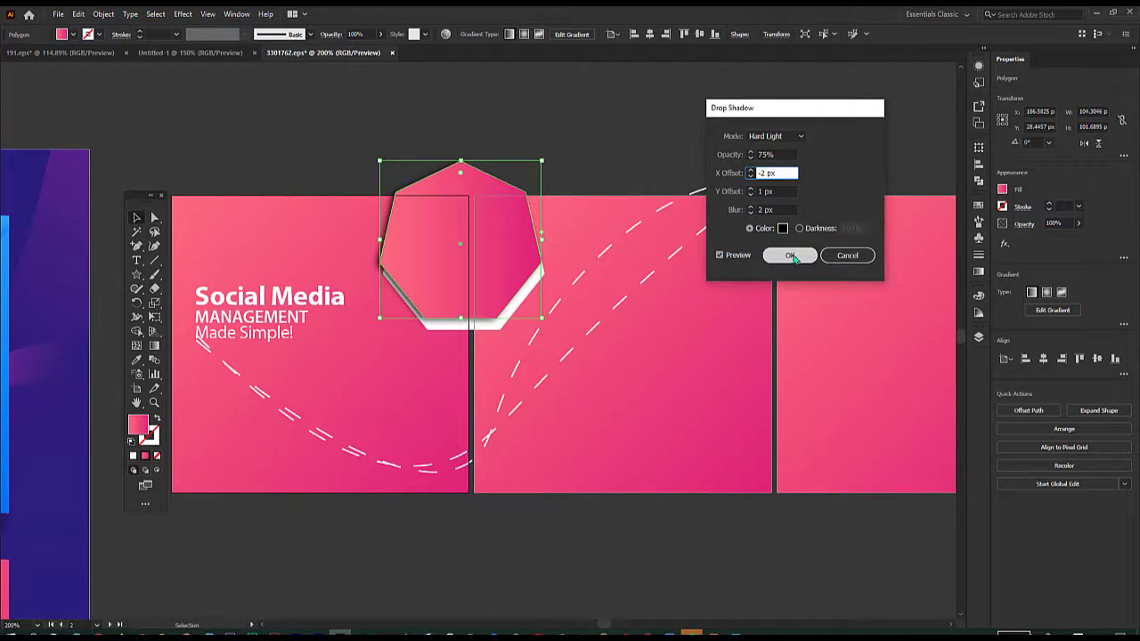
left_click(750, 176)
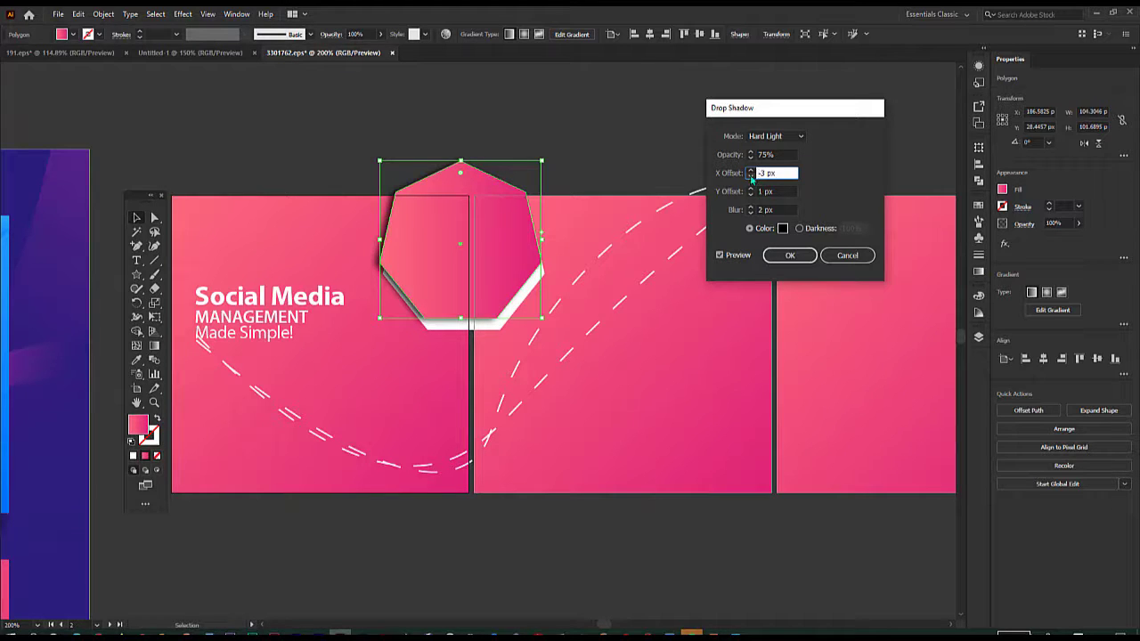
left_click(751, 194)
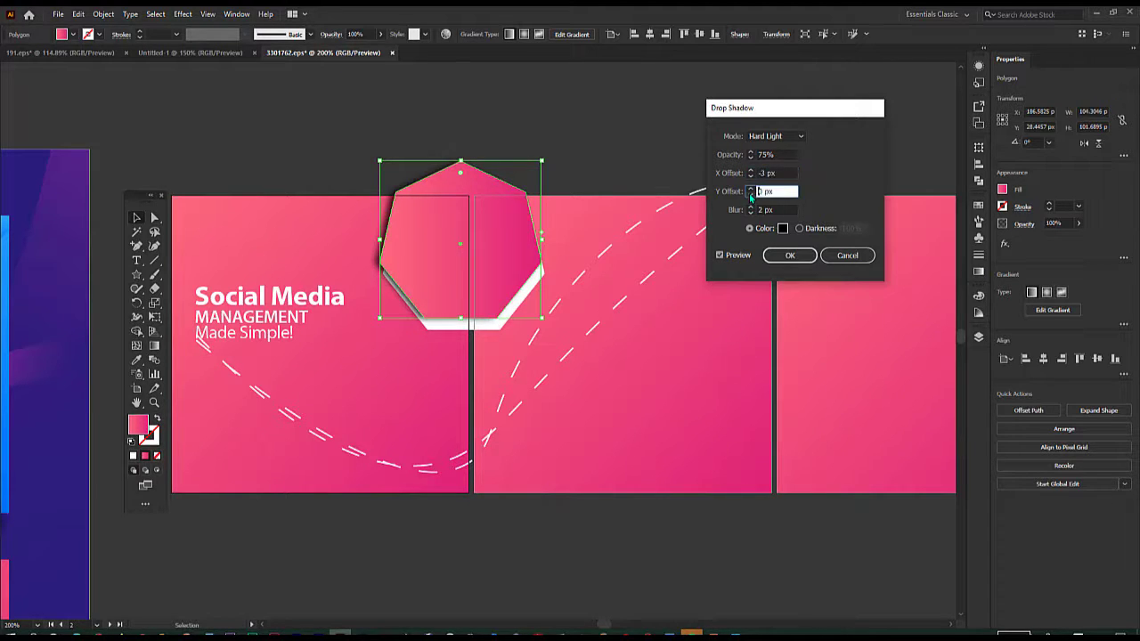
left_click(751, 194)
left_click(751, 188)
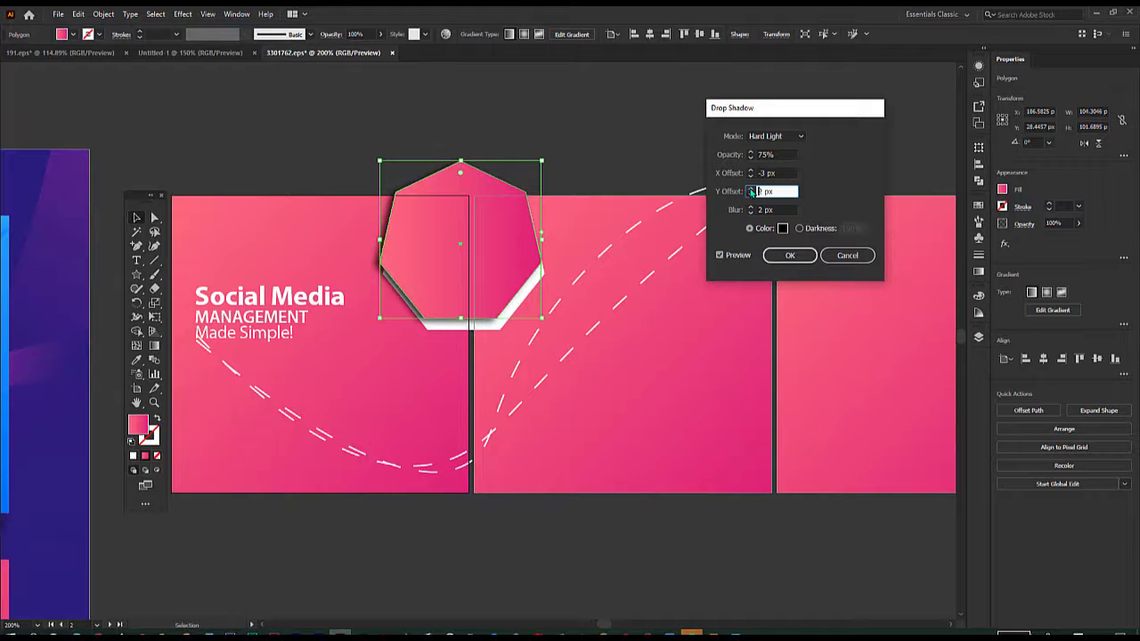
left_click(751, 171)
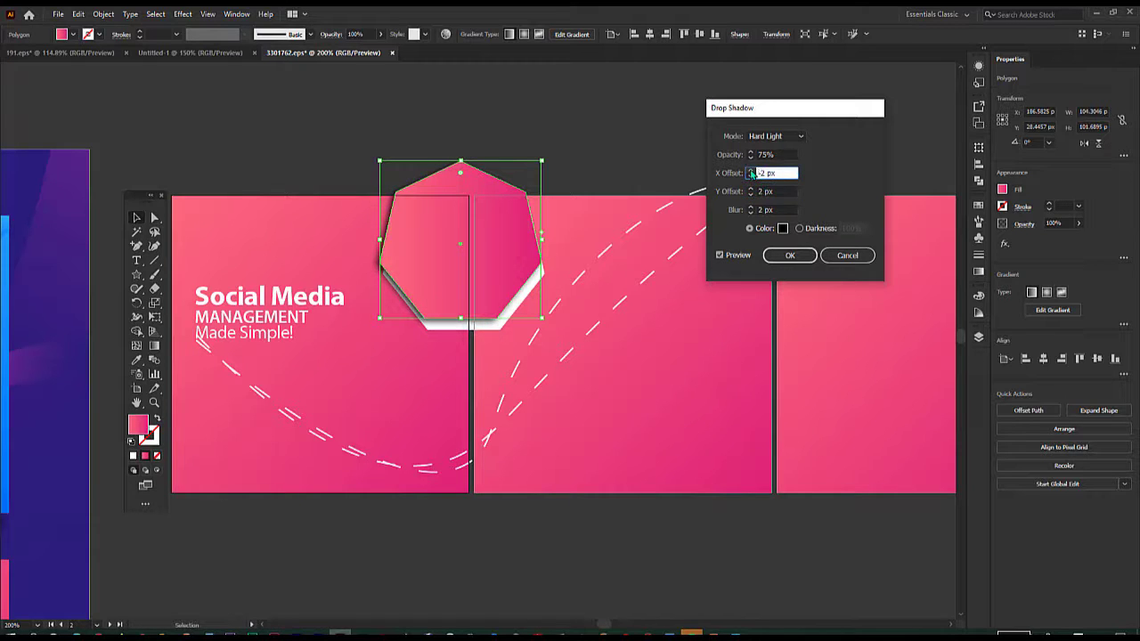
left_click(789, 255)
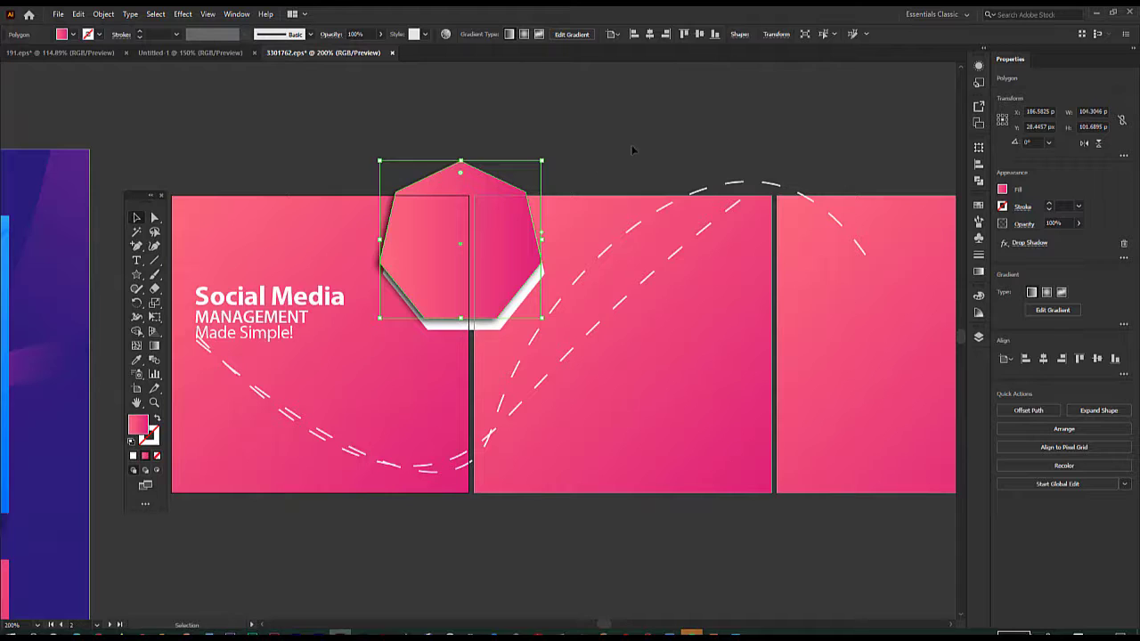
left_click(632, 150)
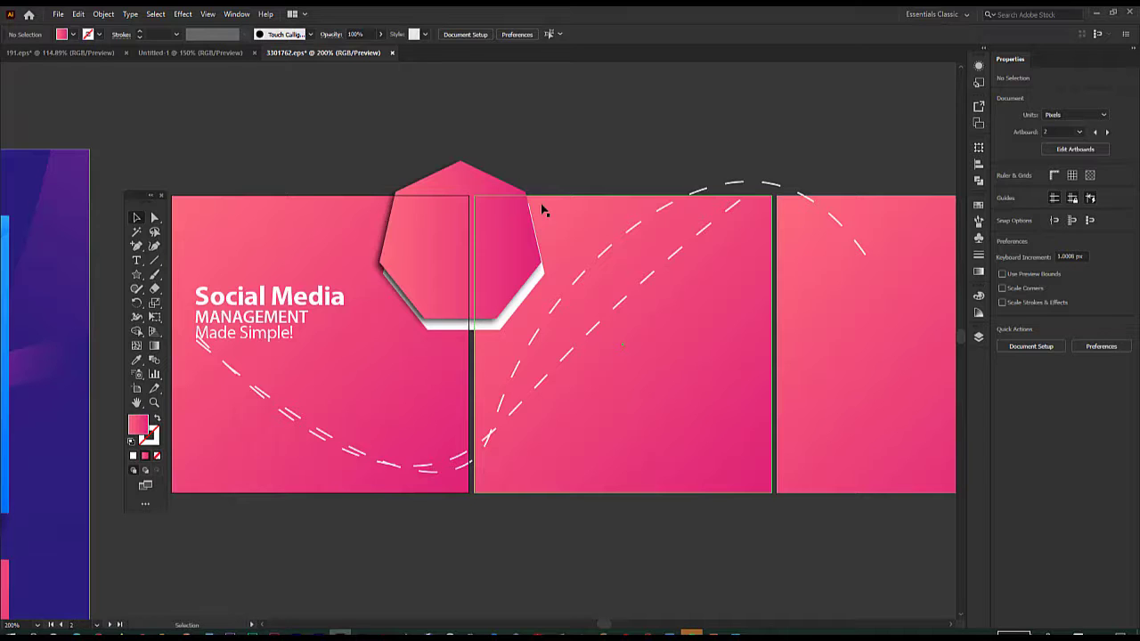
- Convert the "Social Media" headline text on the first artboard to outlines
left_click(335, 302)
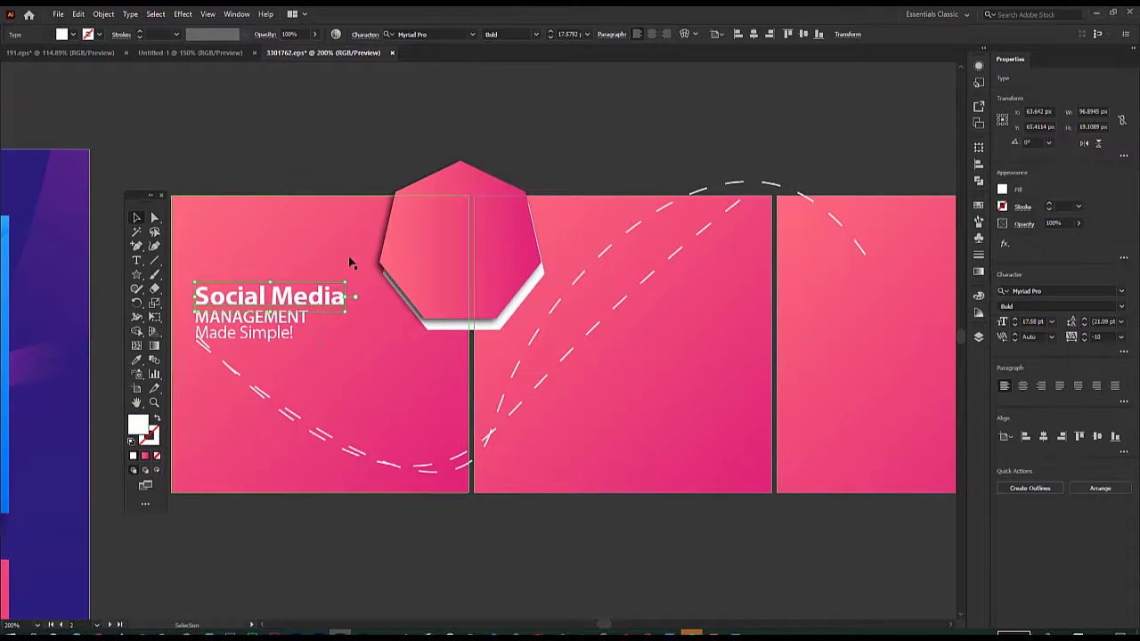
key("a")
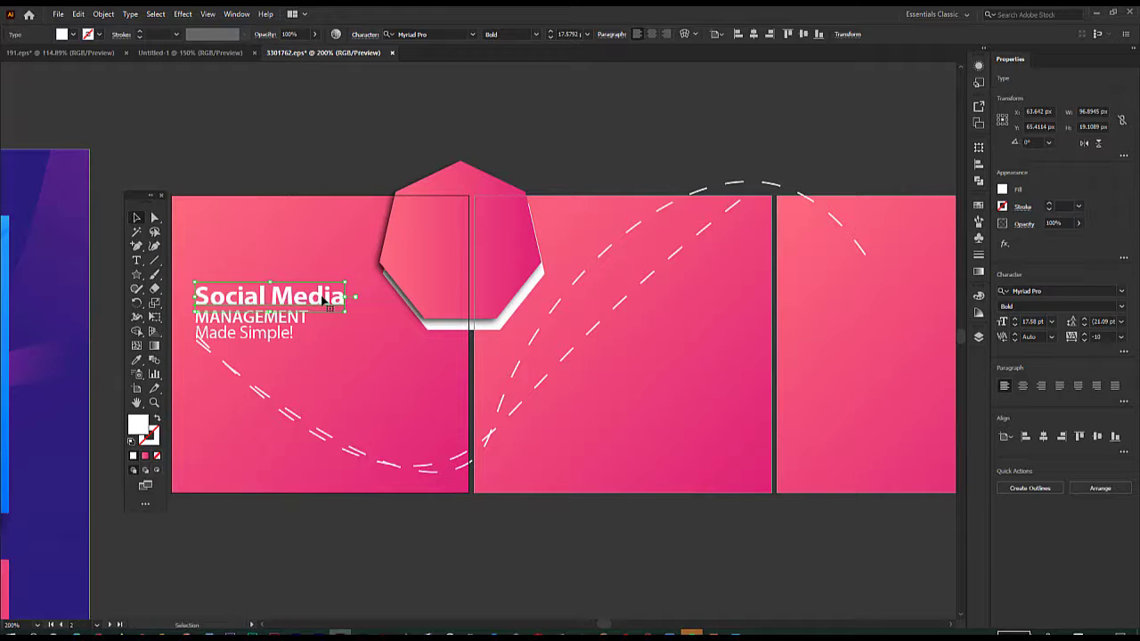
key("v")
left_click(327, 302)
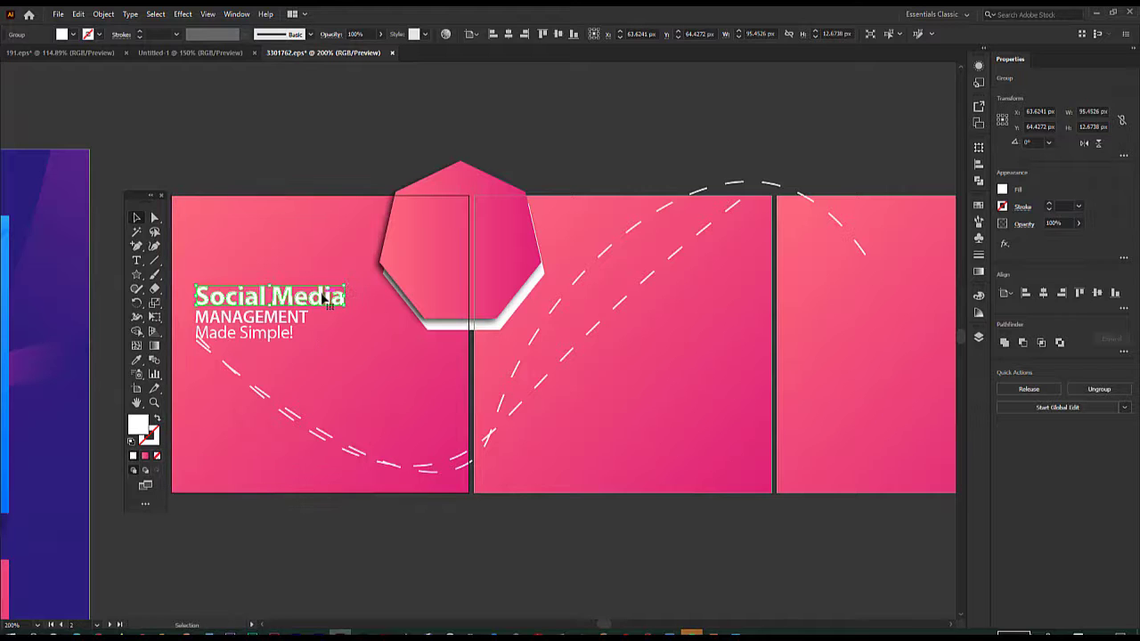
- Add a Drop Shadow effect to the outlined "Social Media" headline
key("ctrl+equal")
key("ctrl+equal")
key("ctrl+equal")
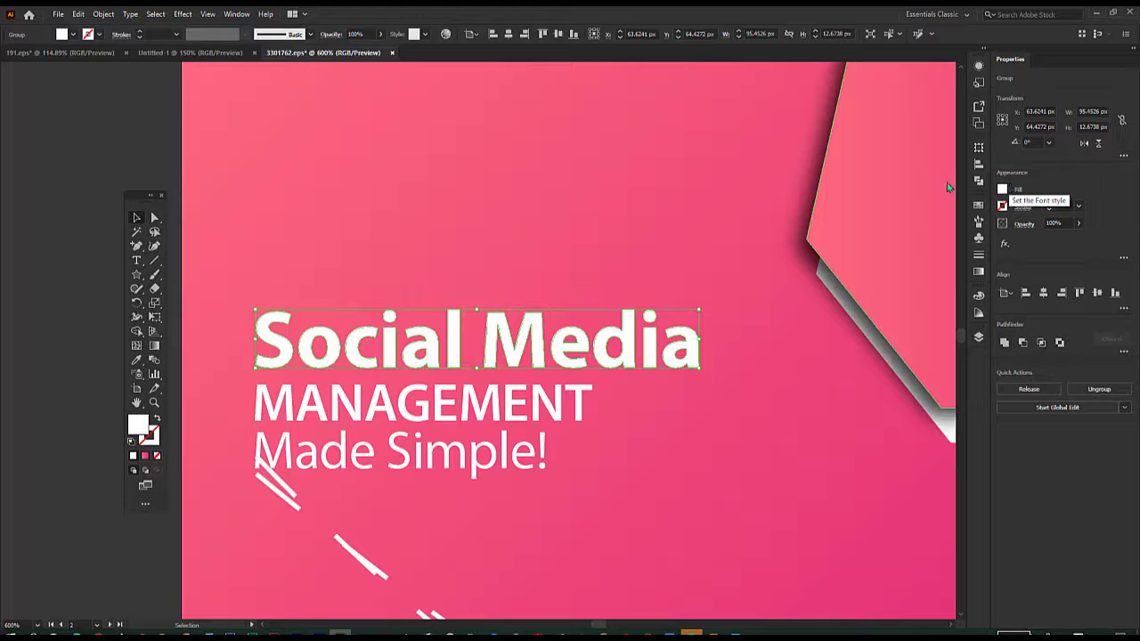
left_click(183, 14)
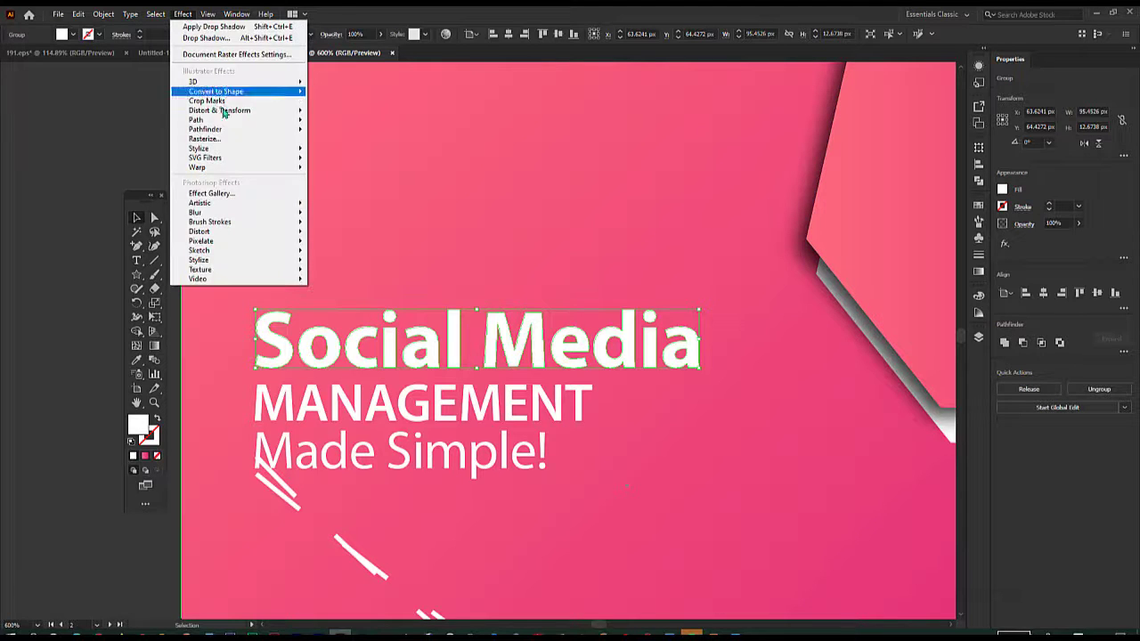
mouse_move(282, 152)
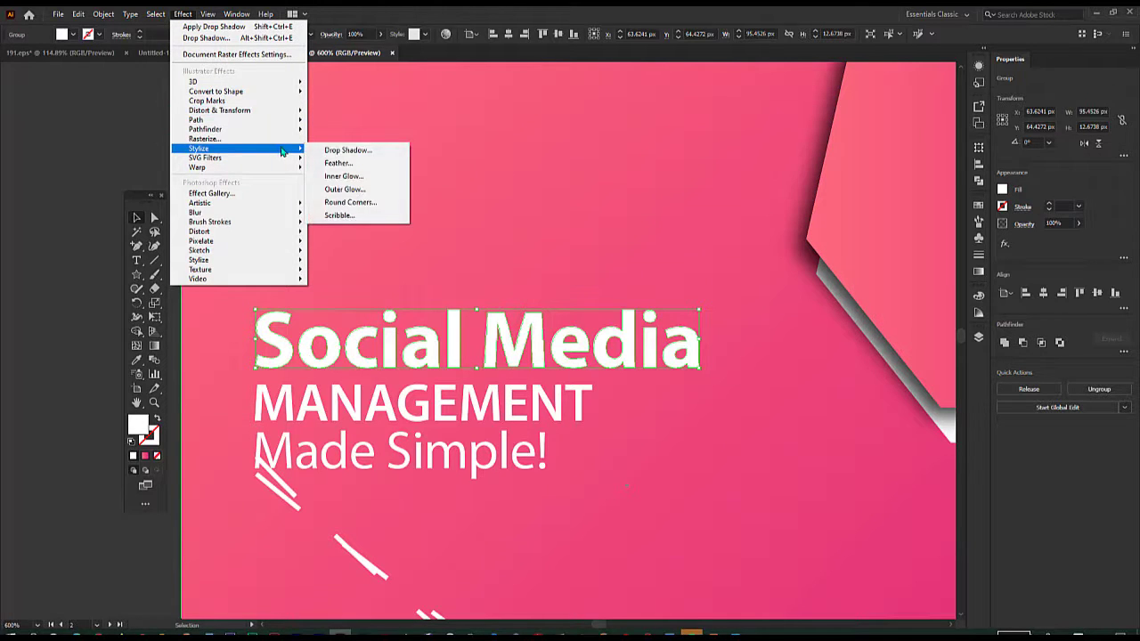
left_click(369, 151)
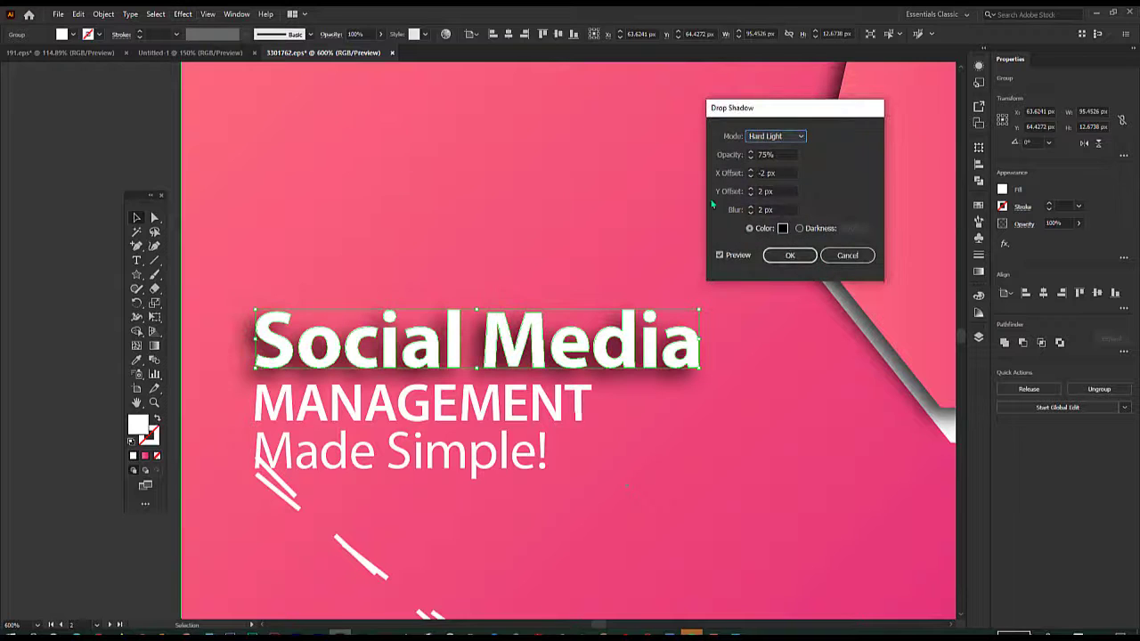
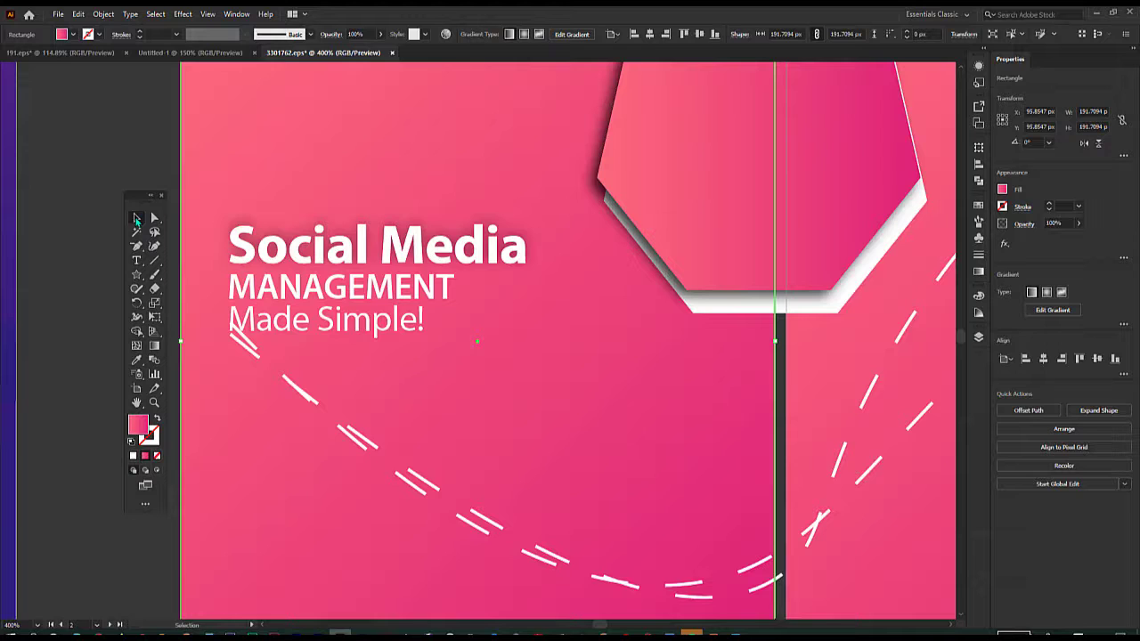
- Move the "MANAGEMENT" and "Made Simple!" lines down, clear of the headline, with "Made Simple!" above "MANAGEMENT"
left_click(443, 263)
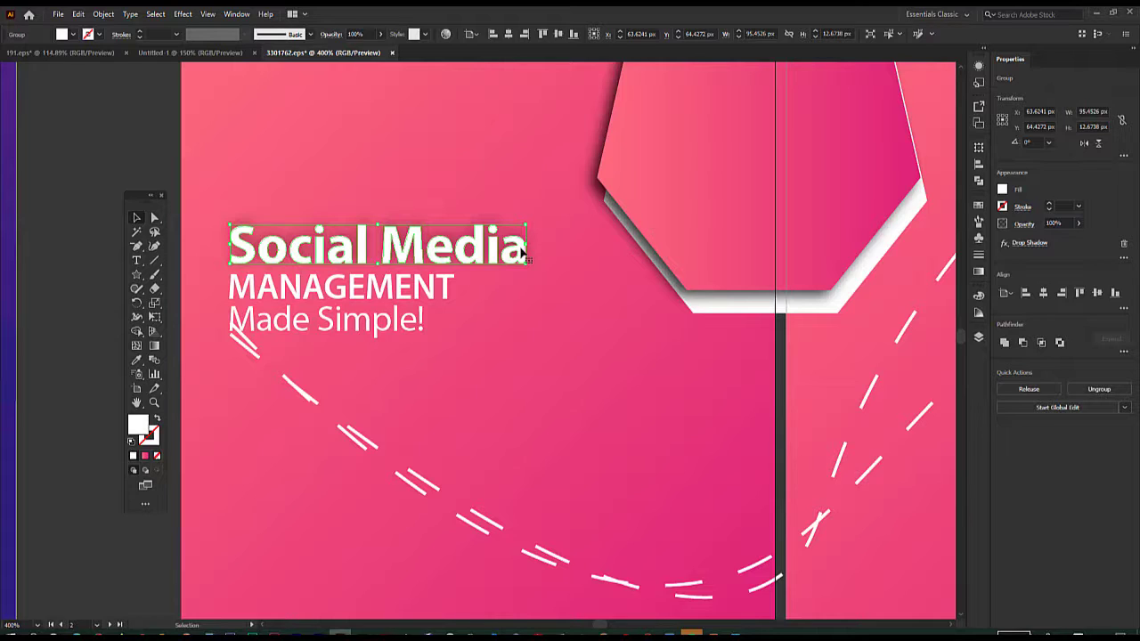
left_click(396, 300)
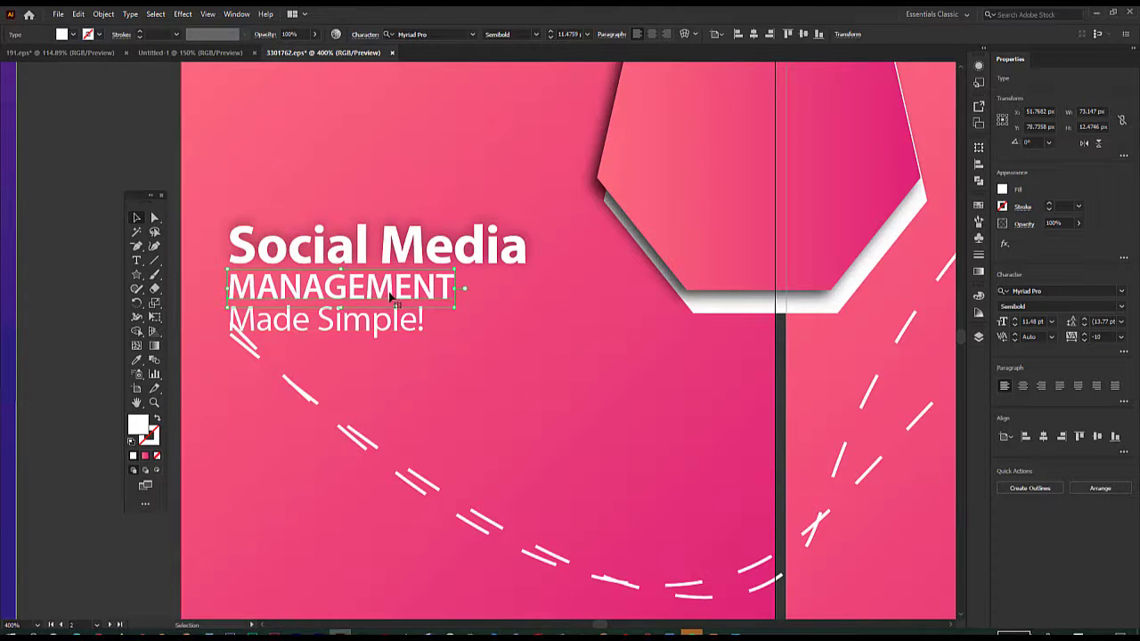
left_click_drag(389, 294, 383, 432)
left_click_drag(367, 332, 369, 405)
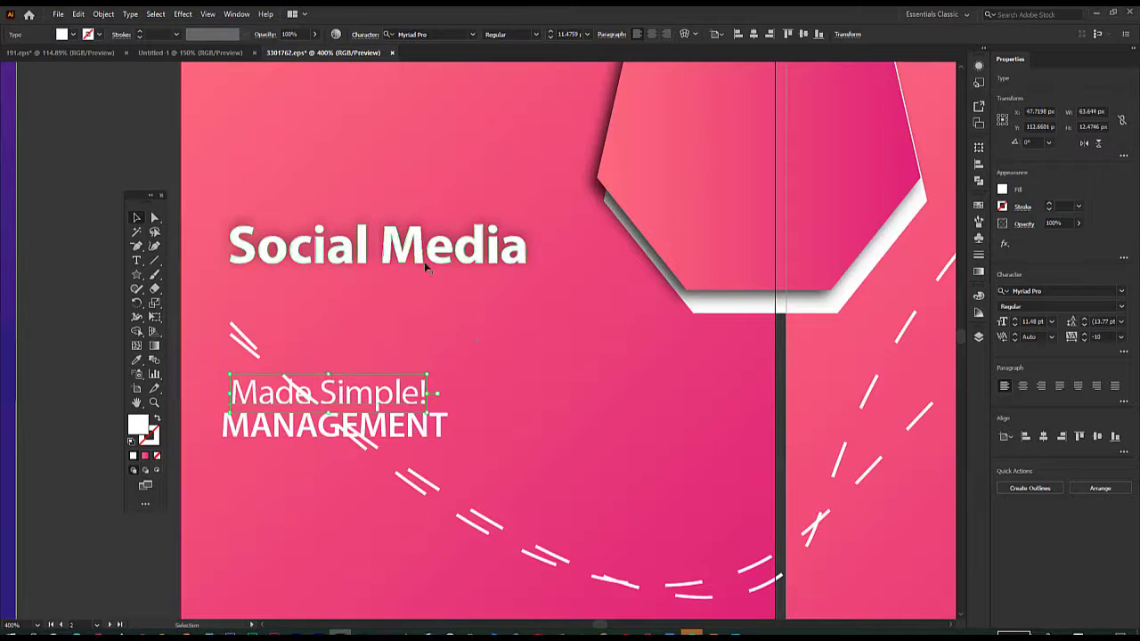
- Duplicate the shadowed "Social Media" headline and place the copy over the original, about 3 px left and 1 px up
left_click(436, 254)
left_click_drag(436, 258, 432, 301)
key("Up")
key("Up")
key("Up")
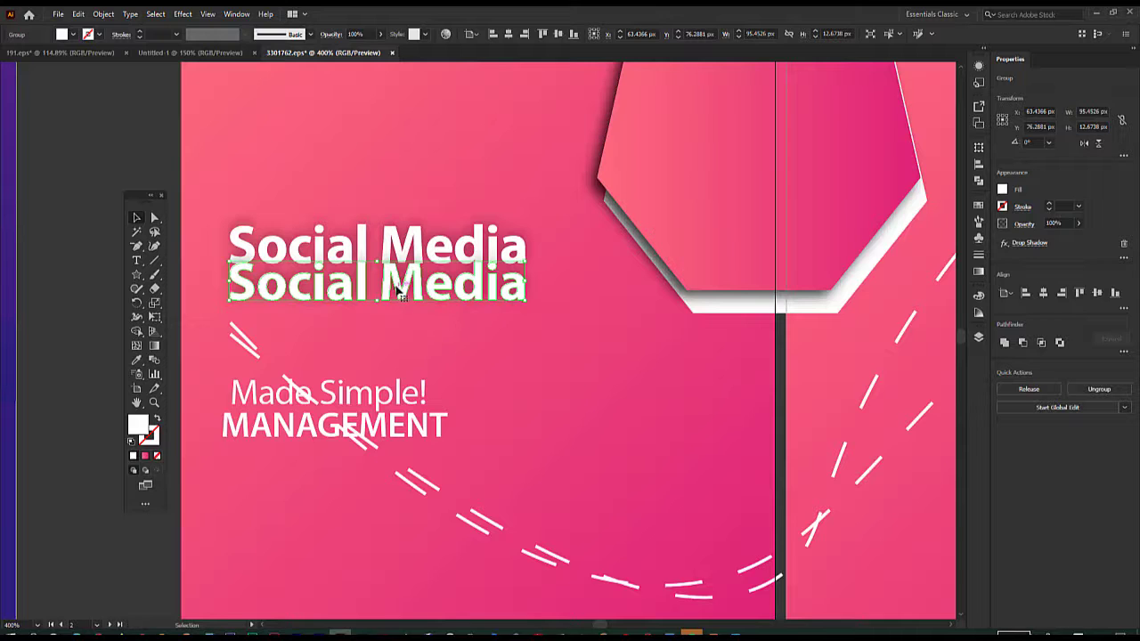
left_click_drag(398, 297, 386, 253)
left_click(460, 164)
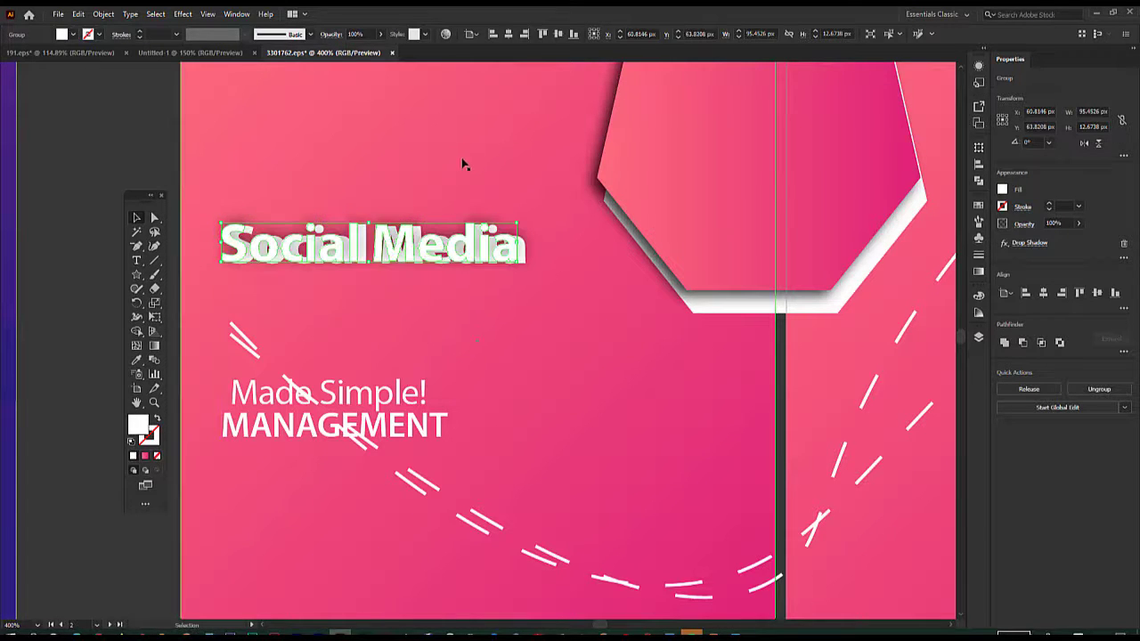
- Nudge the duplicated "Social Media" headline about 2 px right so that it overlaps the original
left_click(402, 249)
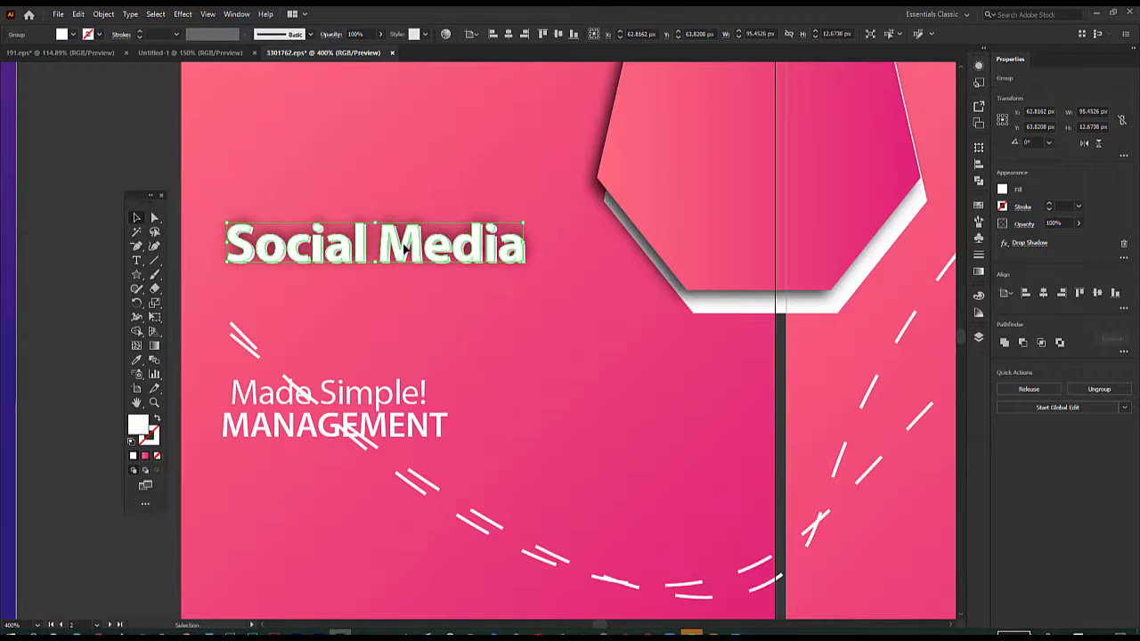
key("Left")
left_click(429, 183)
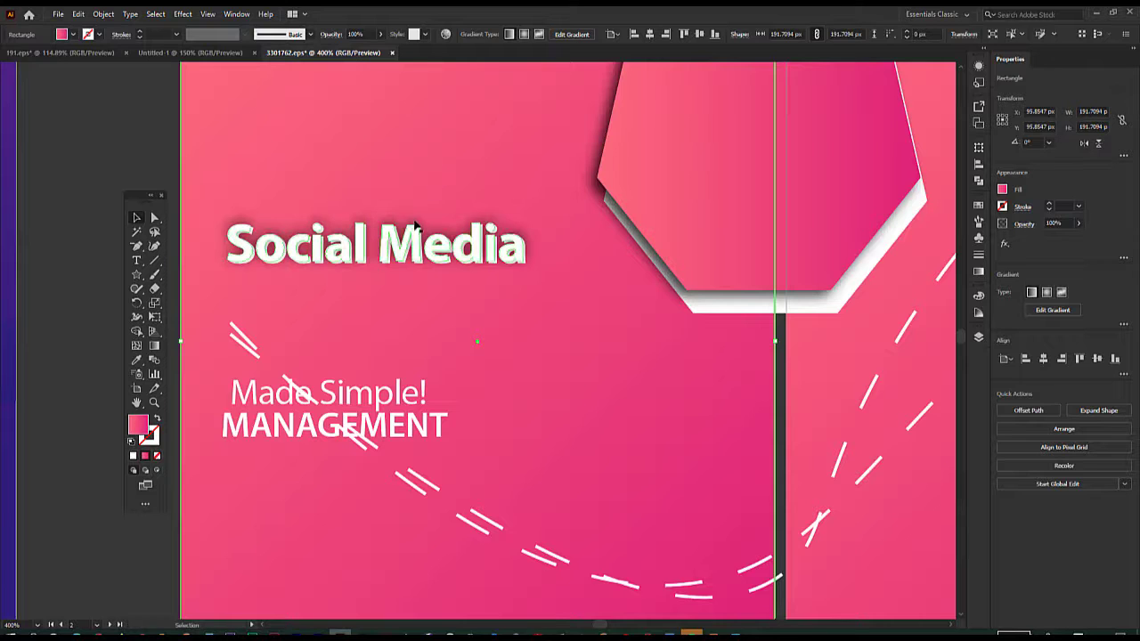
key("ctrl+shift+a")
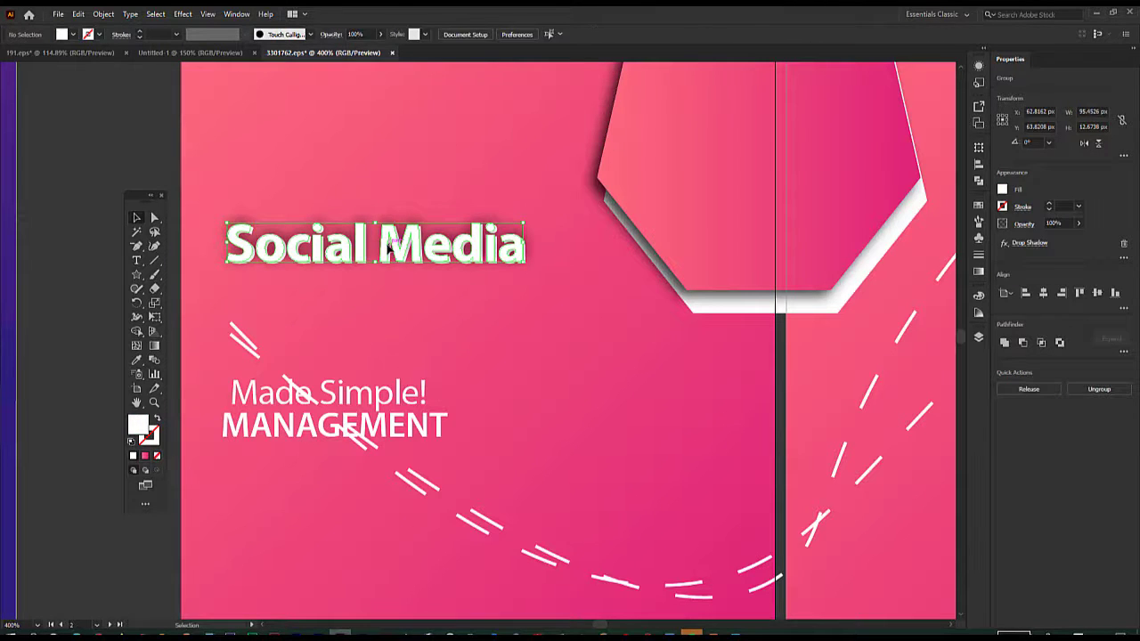
- Move "MANAGEMENT" directly beneath the "Social Media" headline and "Made Simple!" directly below it
left_click(378, 409)
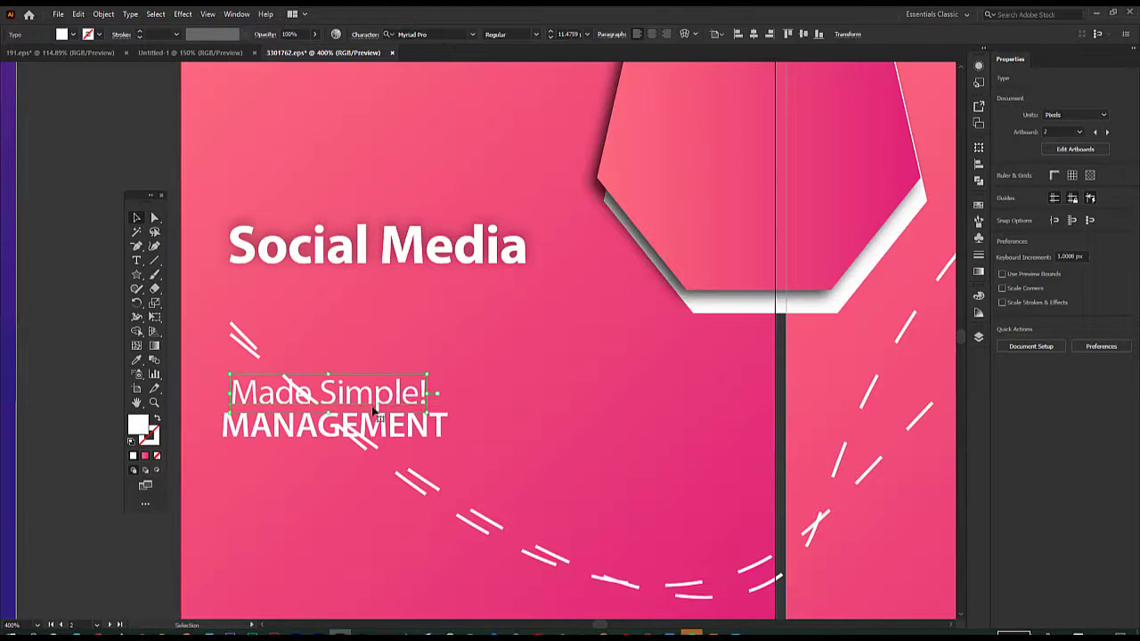
left_click_drag(382, 419, 391, 279)
left_click_drag(381, 400, 376, 314)
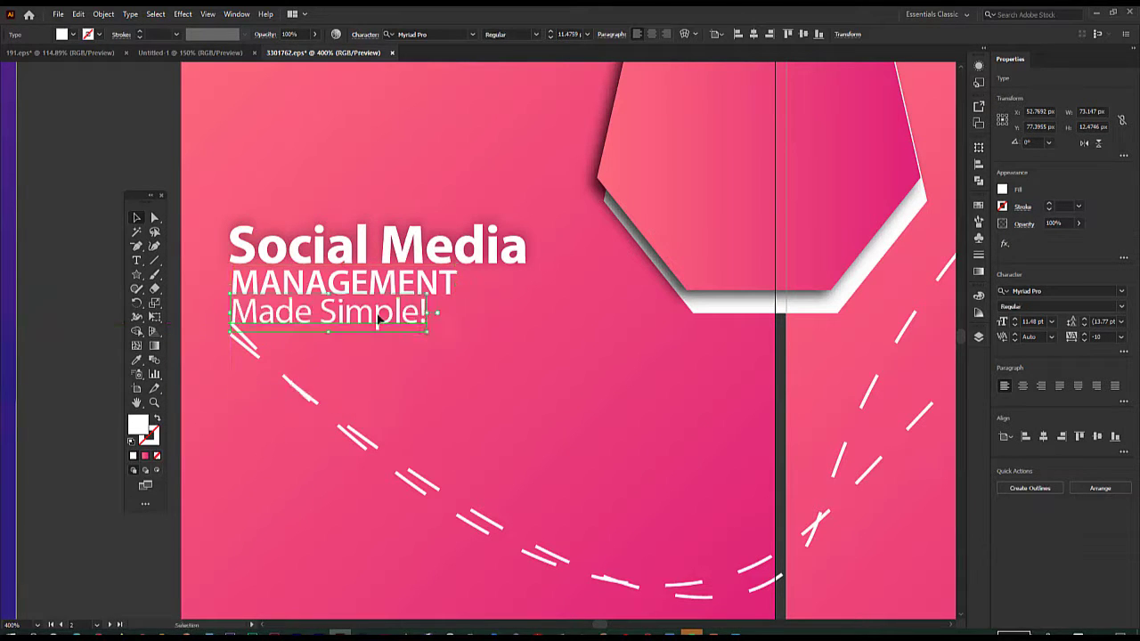
left_click(506, 346)
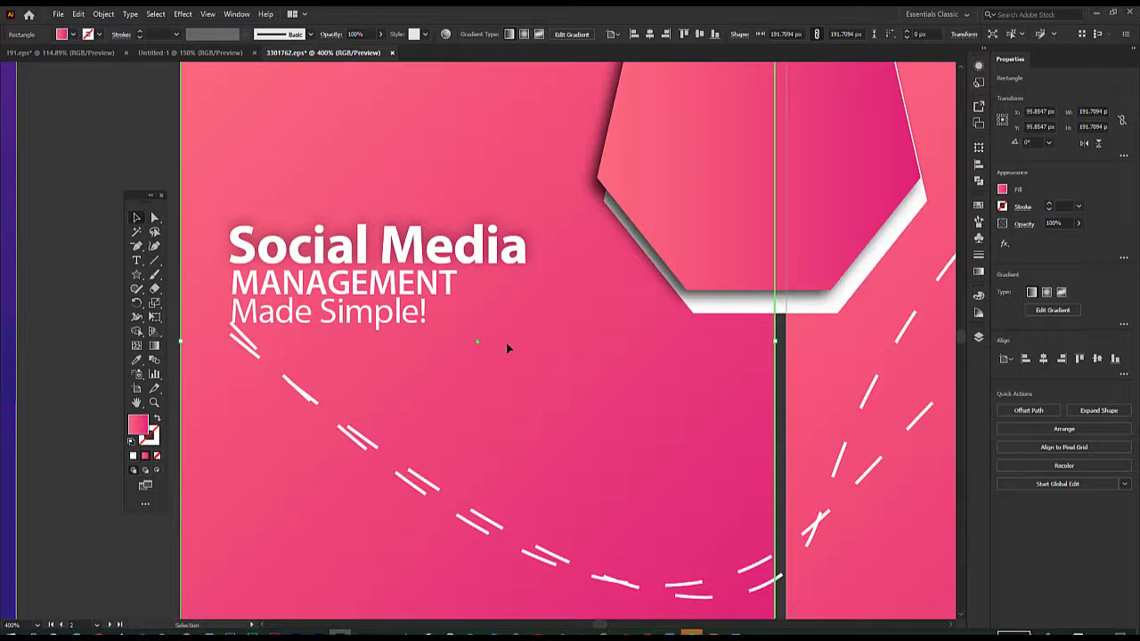
- Open the illustration file 2862983 (EPS) from the "real estate" folder
key("ctrl+0")
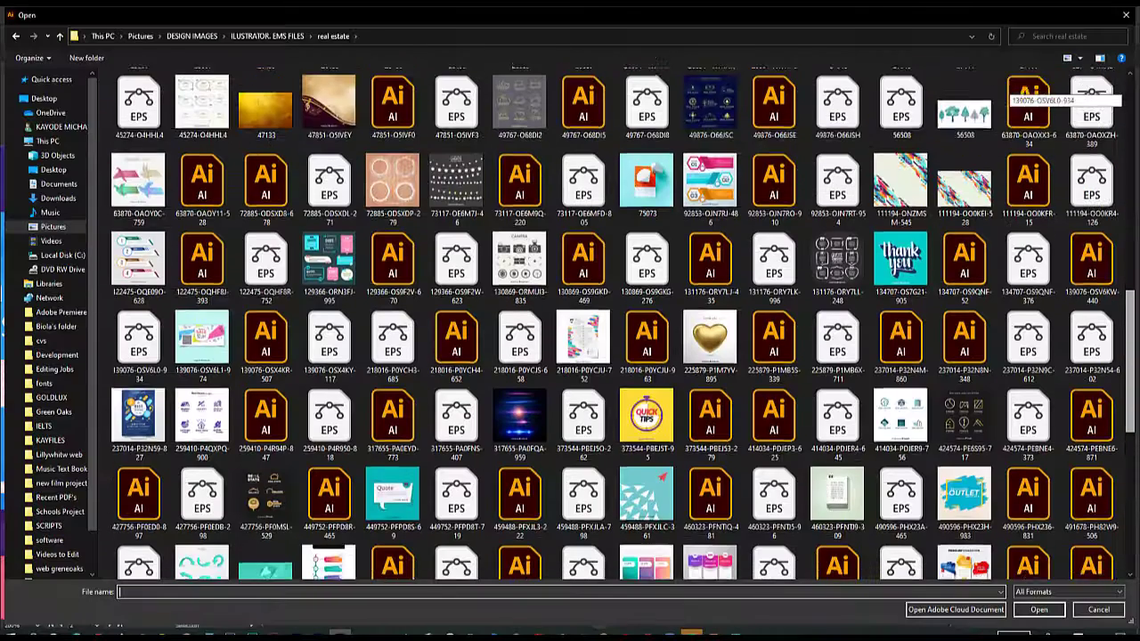
scroll(562, 323, "up", 5)
scroll(562, 323, "up", 5)
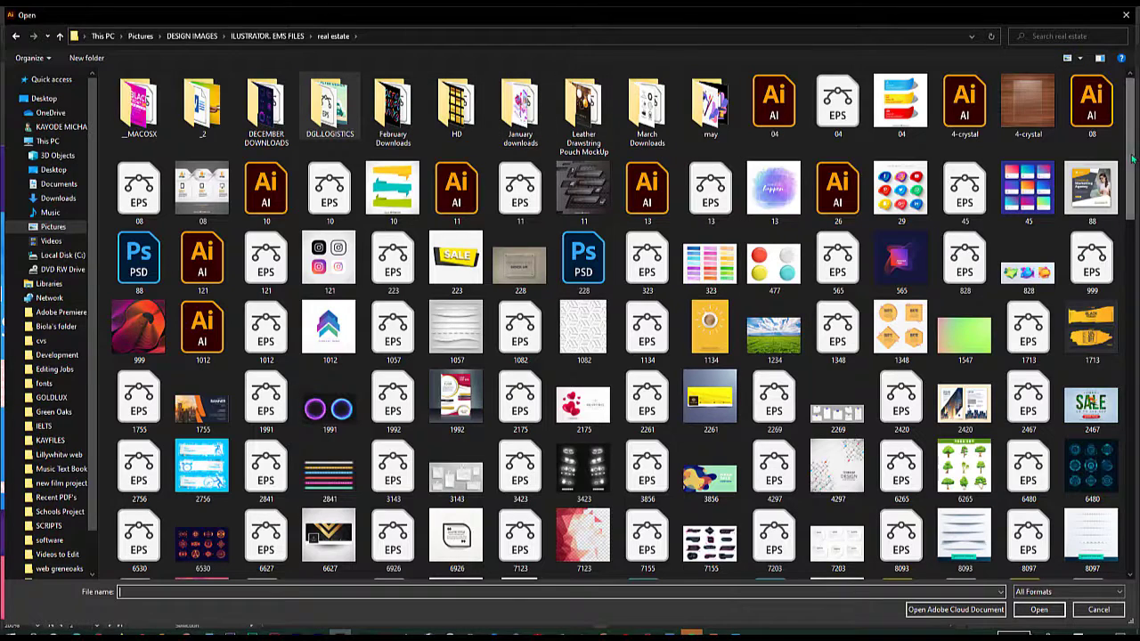
left_click_drag(1130, 163, 1135, 443)
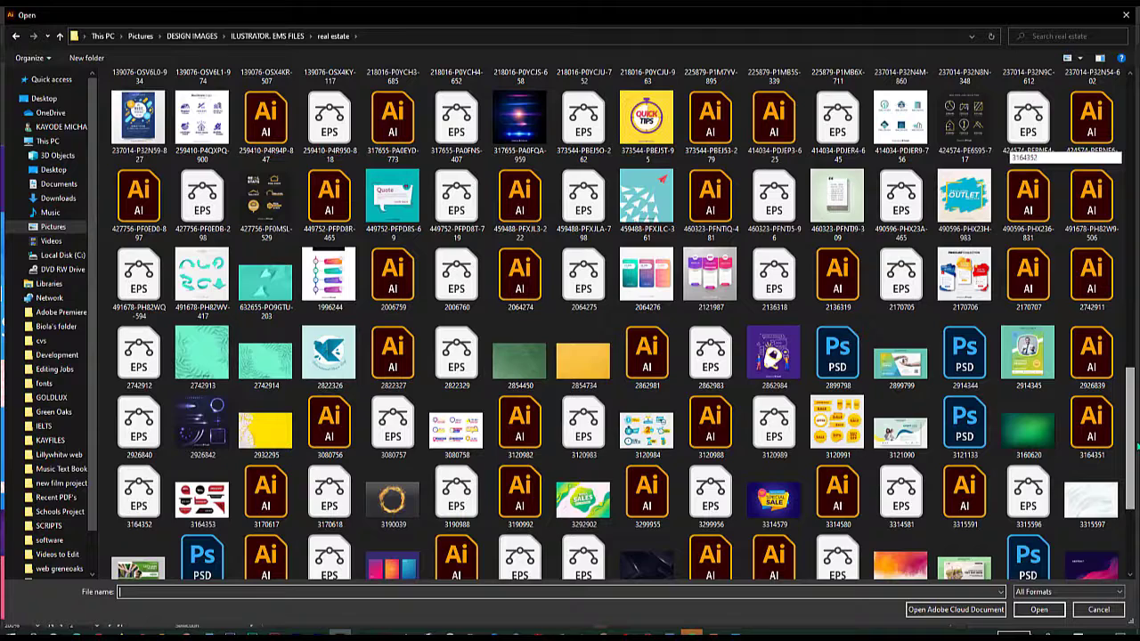
left_click(710, 356)
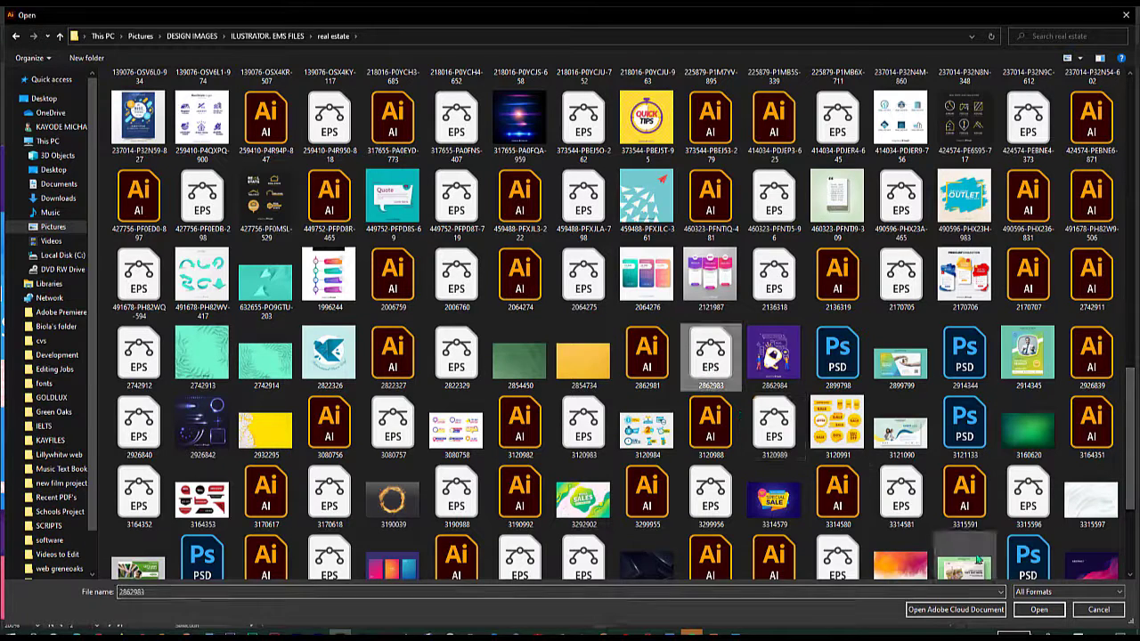
left_click(1039, 609)
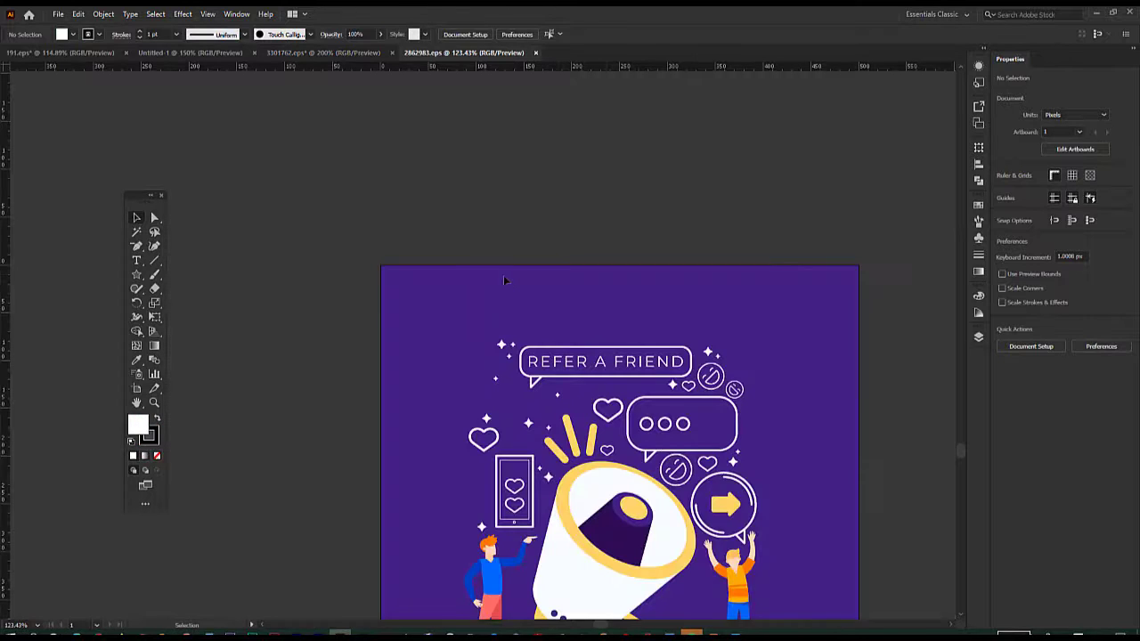
- Bring the megaphone "REFER A FRIEND" illustration group from 2862983.eps into 3301762.eps, accepting the color profile conversion
key("ctrl+minus")
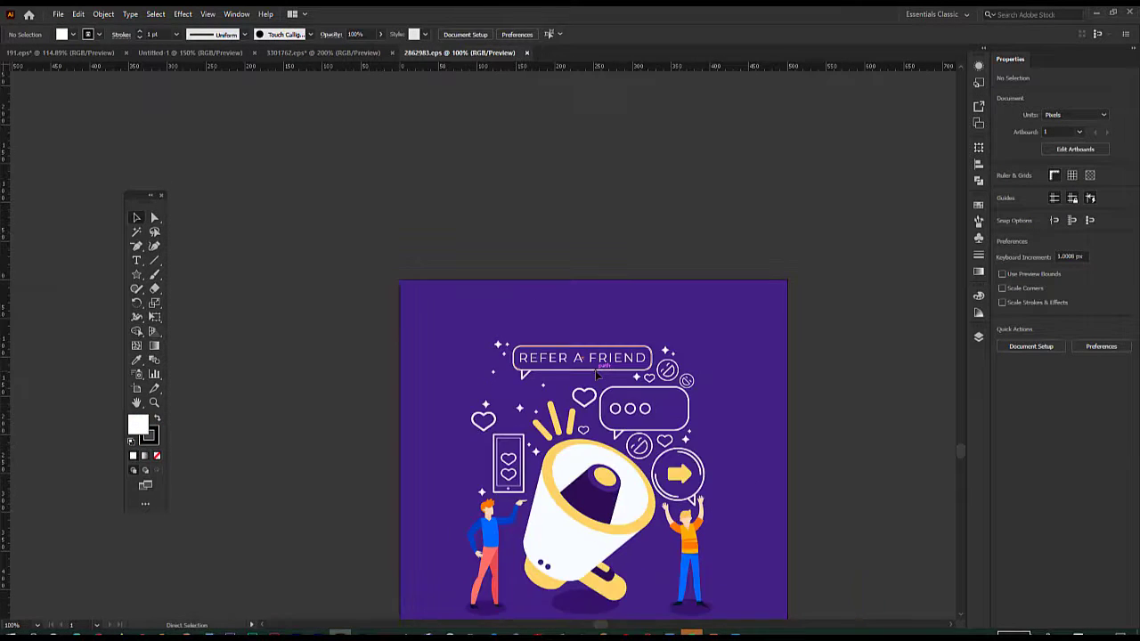
key("ctrl+minus")
left_click_drag(567, 450, 345, 367)
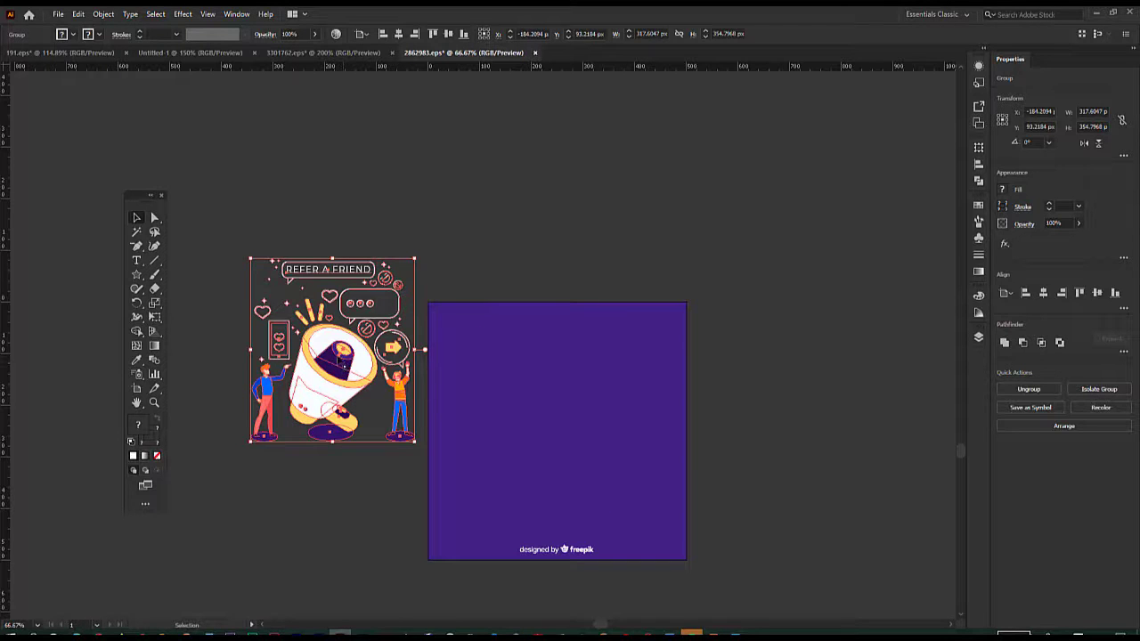
right_click(326, 355)
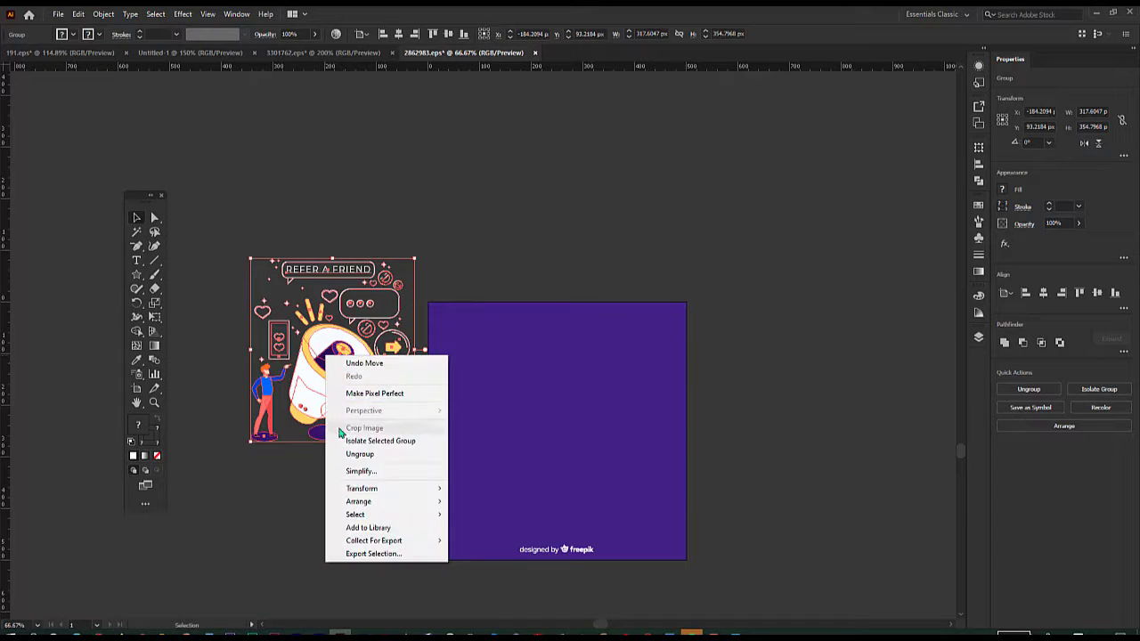
left_click(474, 215)
left_click(474, 215)
left_click_drag(320, 353, 538, 424)
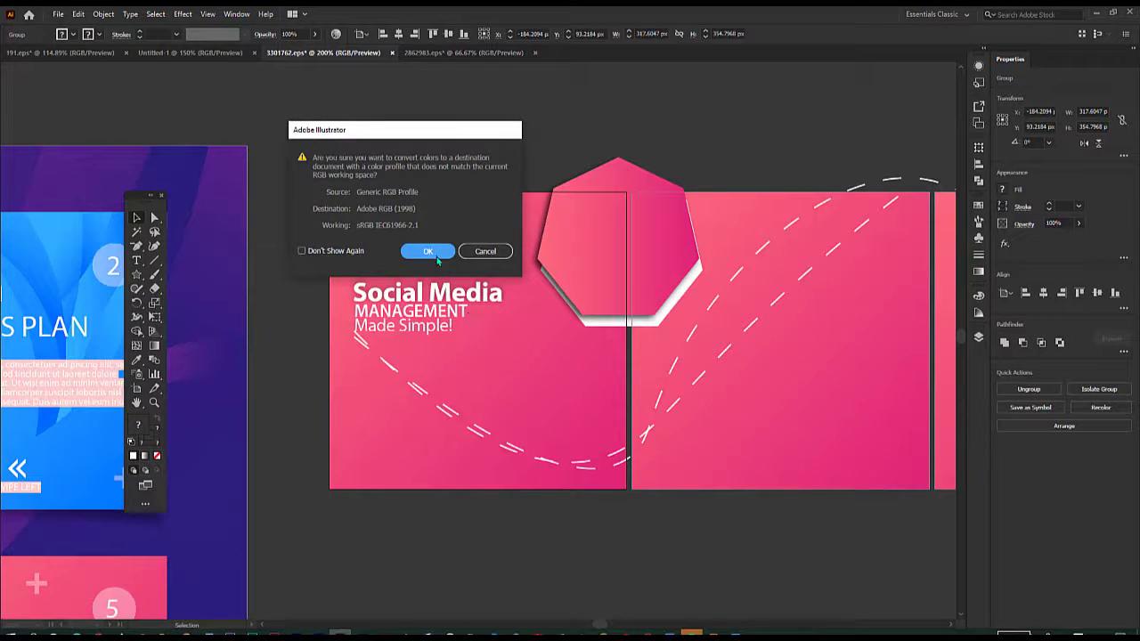
left_click(436, 255)
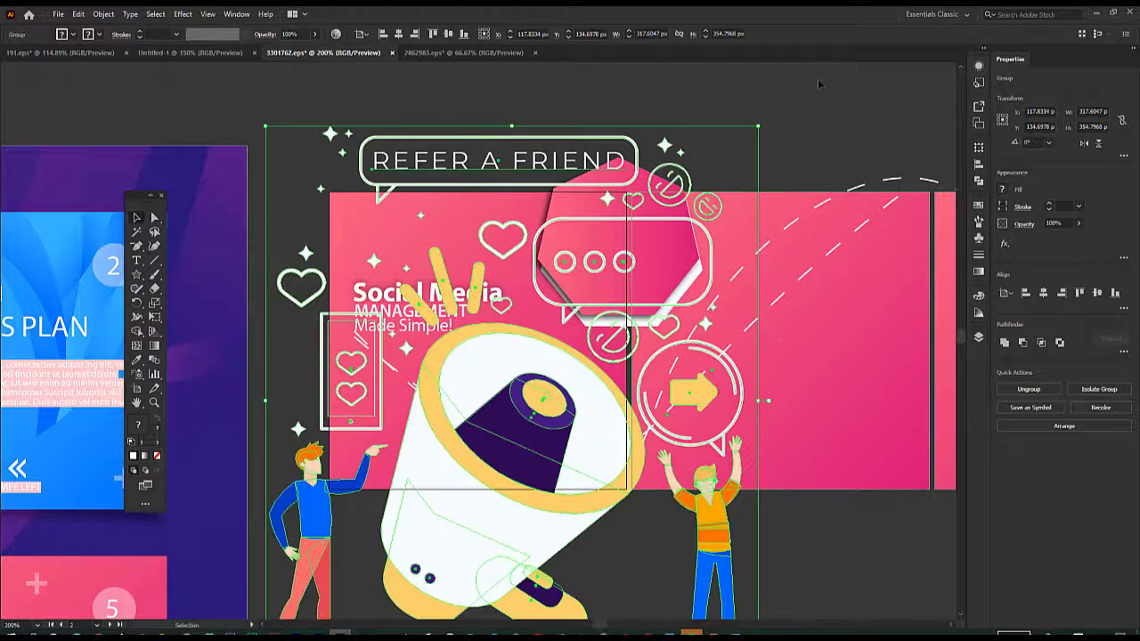
- Scale the megaphone illustration down to about 61 × 69 px and place it inside the heptagon
left_click_drag(758, 126, 362, 567)
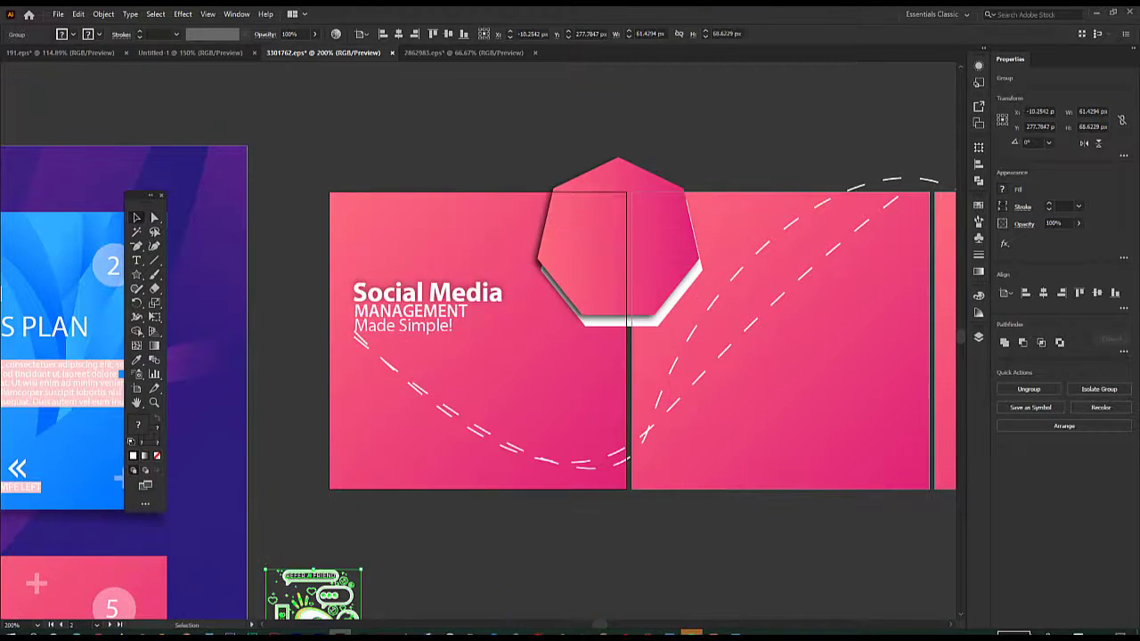
left_click_drag(308, 608, 540, 343)
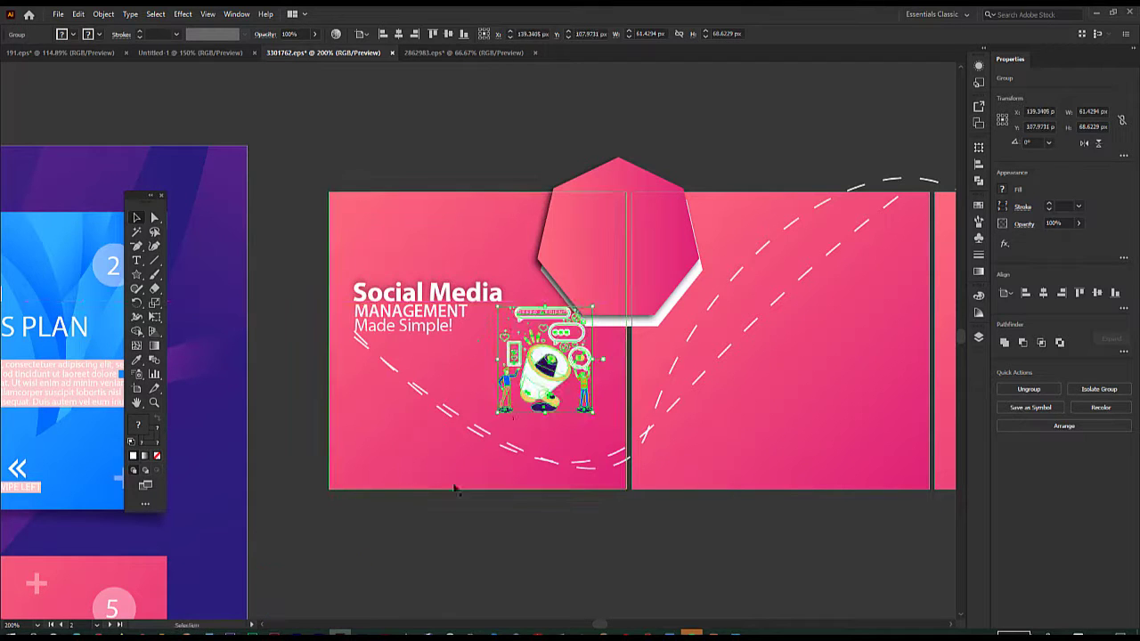
left_click(343, 167)
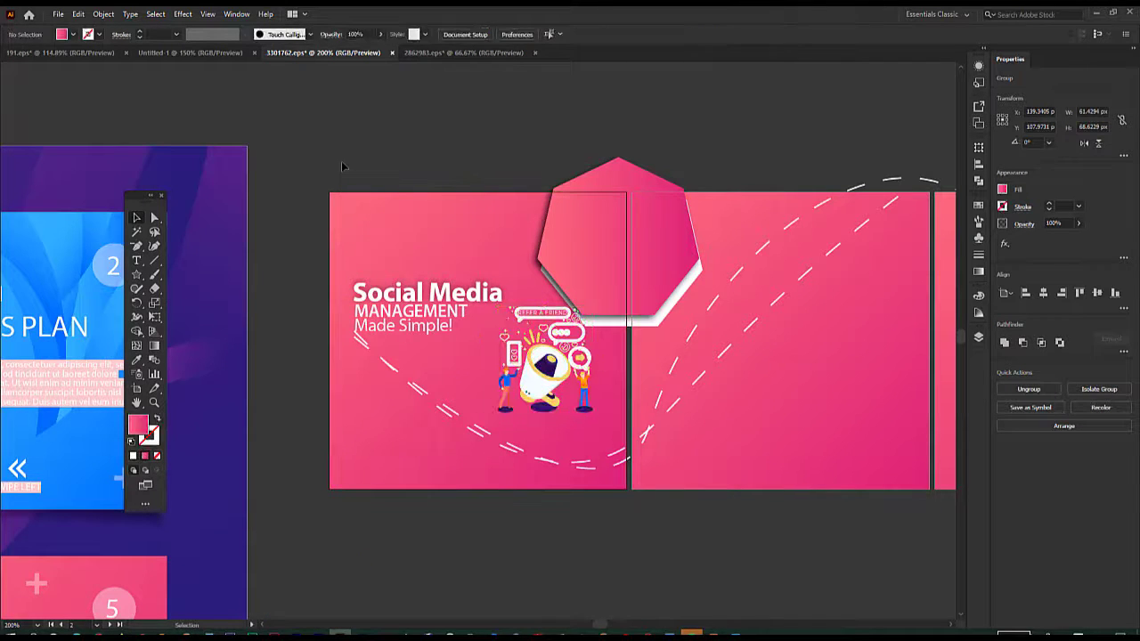
left_click_drag(534, 365, 612, 256)
left_click(437, 130)
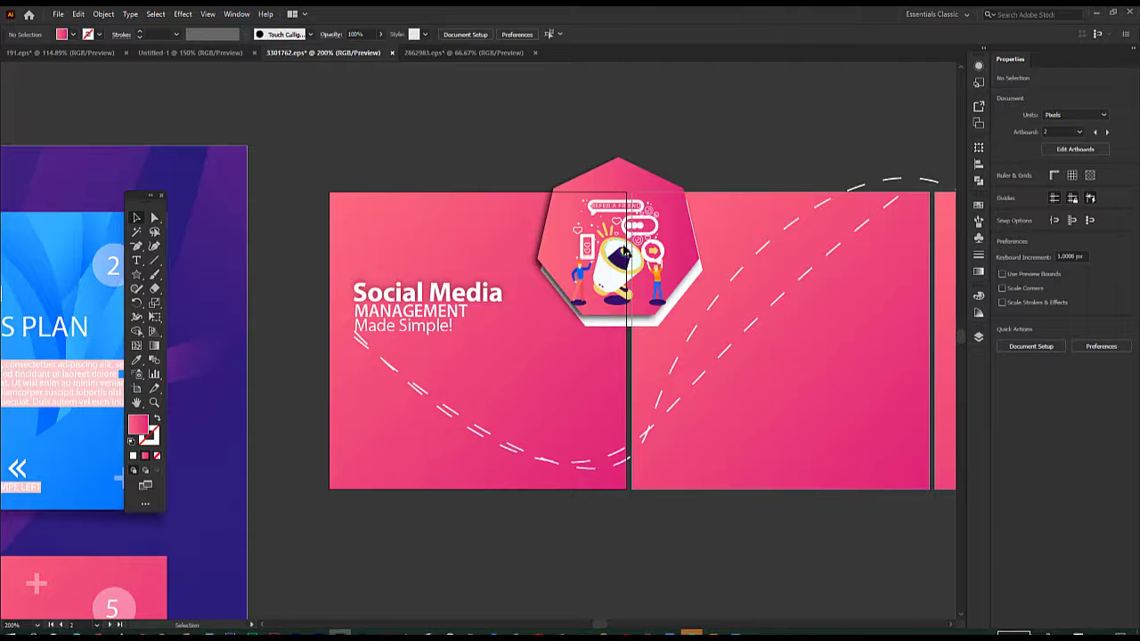
- Enlarge the megaphone illustration to about 102 × 114 px and shift it left over the heptagon
left_click(619, 249)
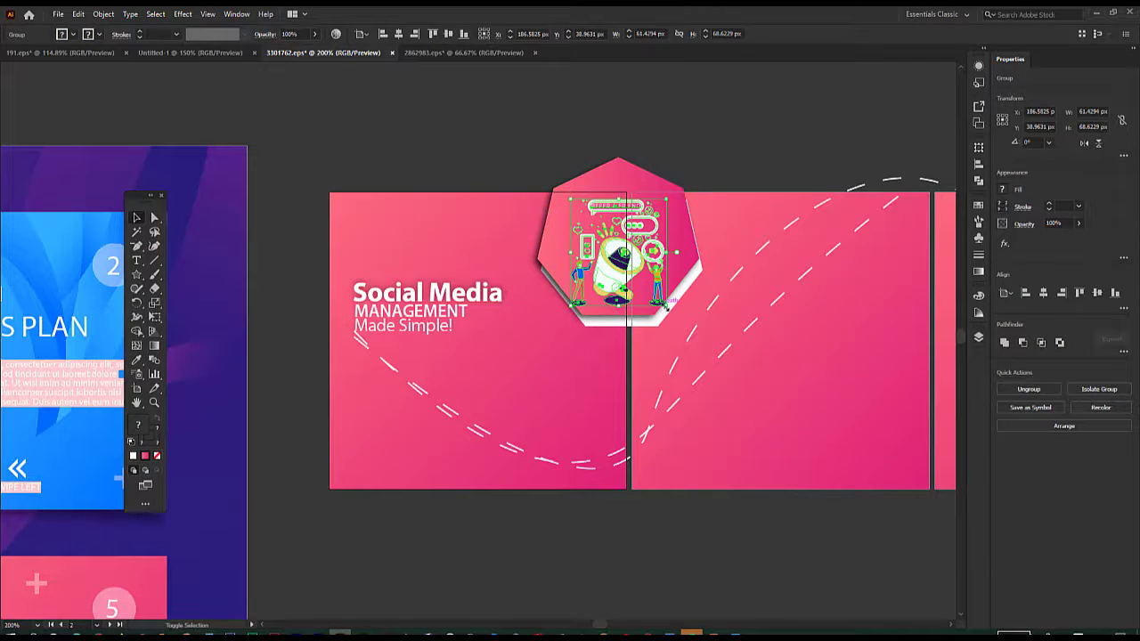
left_click_drag(666, 306, 732, 377)
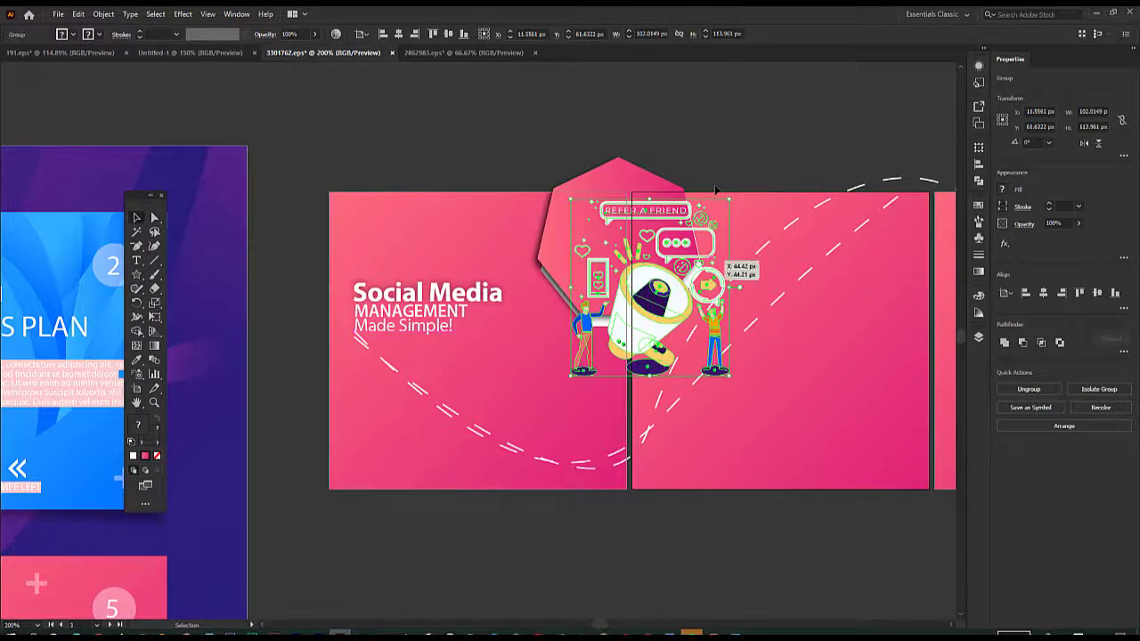
left_click(736, 158)
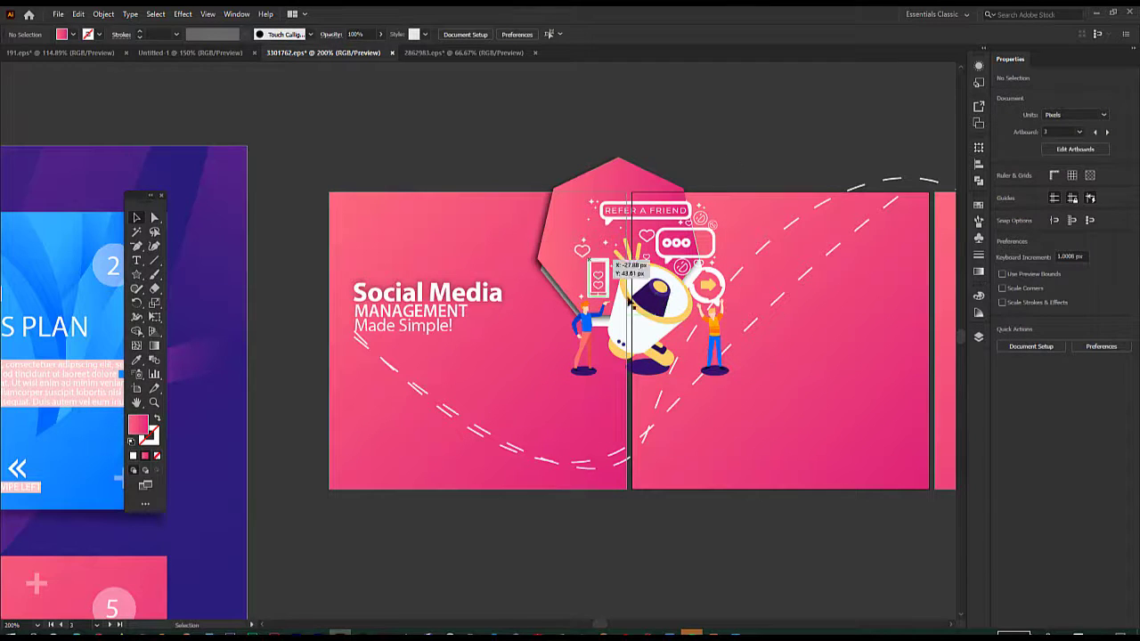
left_click_drag(663, 333, 635, 335)
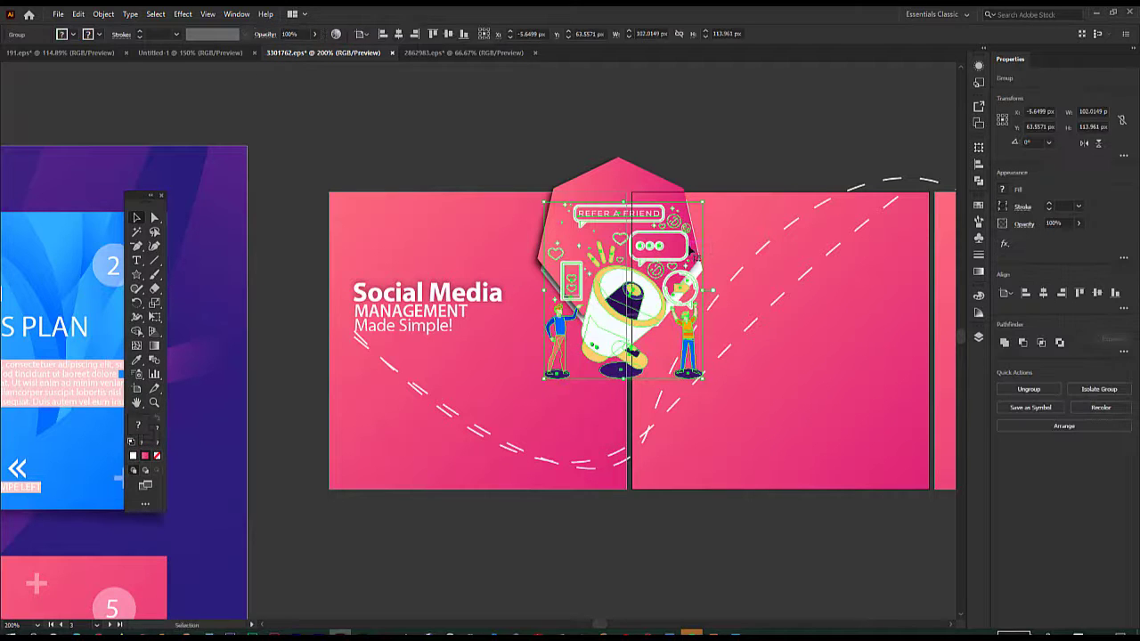
left_click(743, 161)
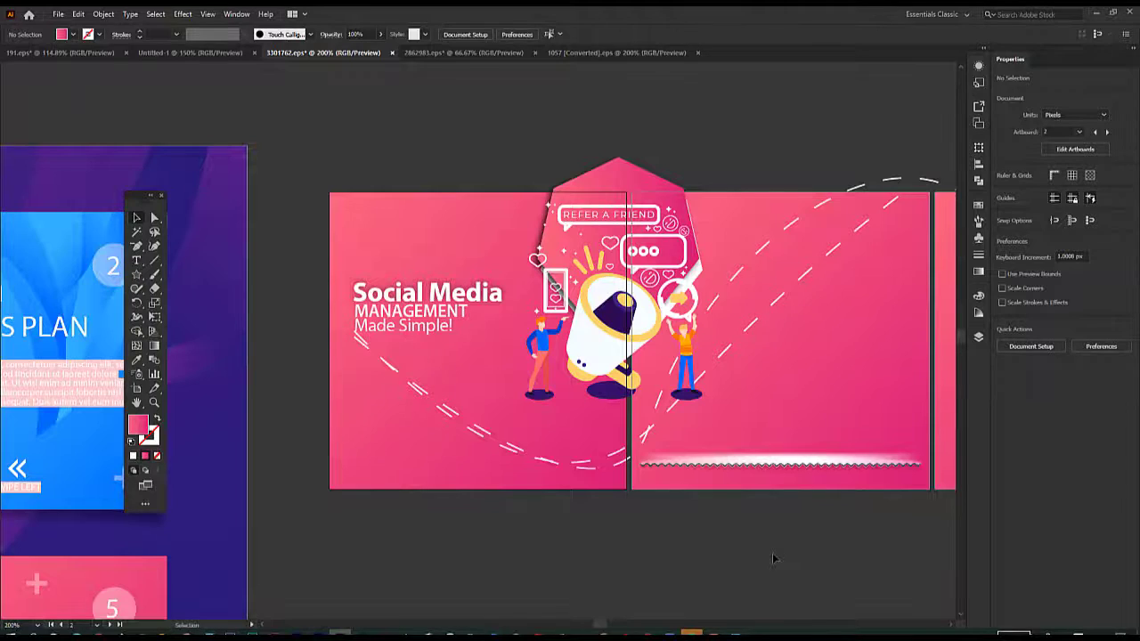
- Delete the white torn-edge strip on the second panel and the inner of the two dashed curves
left_click(813, 472)
key("Delete")
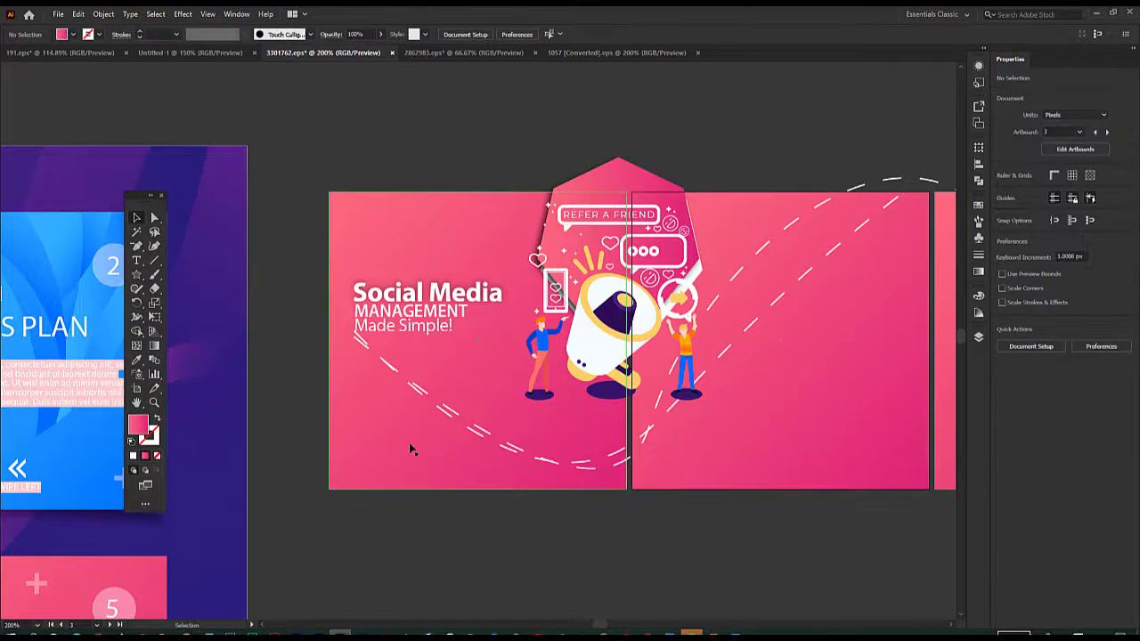
left_click(445, 415)
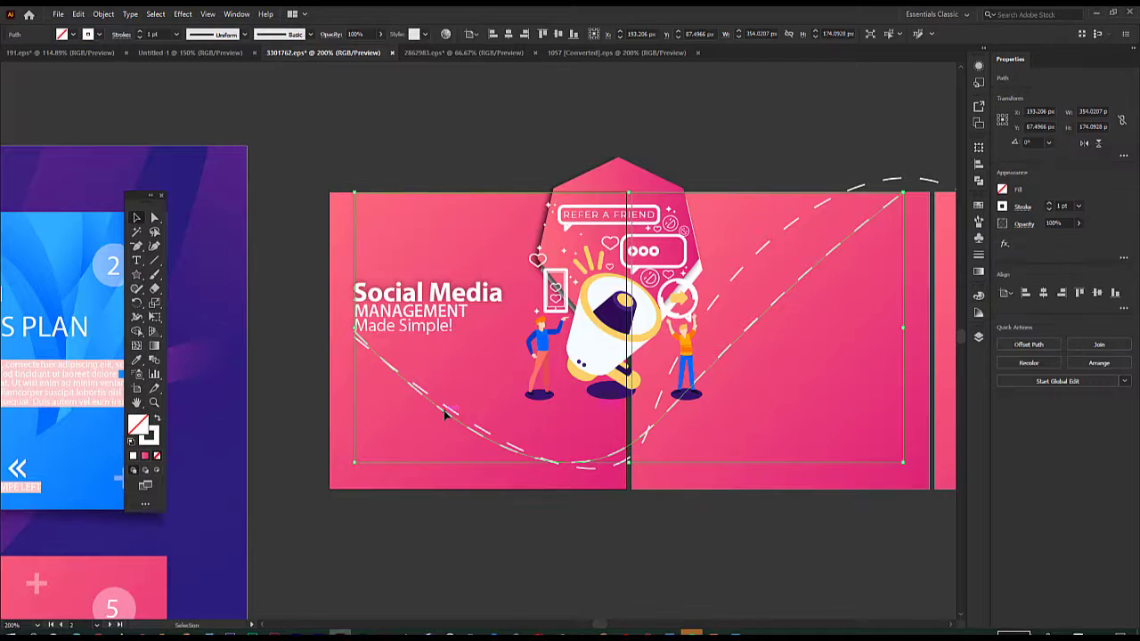
key("Delete")
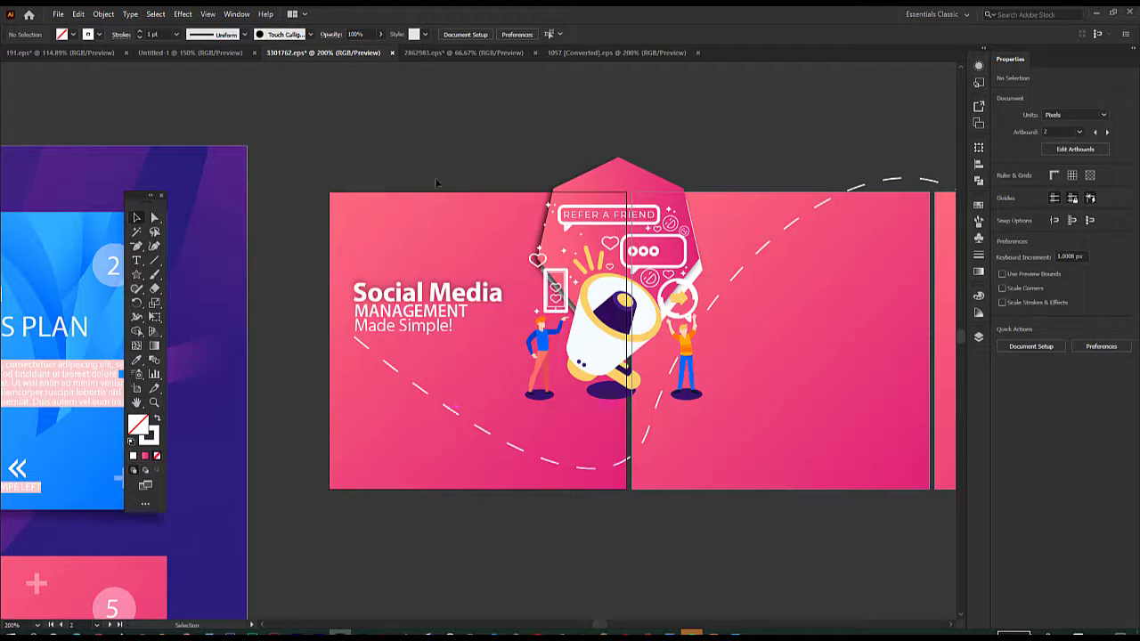
- Lower the remaining dashed curve so its lowest point meets the panels' bottom edge, and delete the megaphone illustration
left_click_drag(449, 417, 452, 431)
left_click(608, 345)
key("Delete")
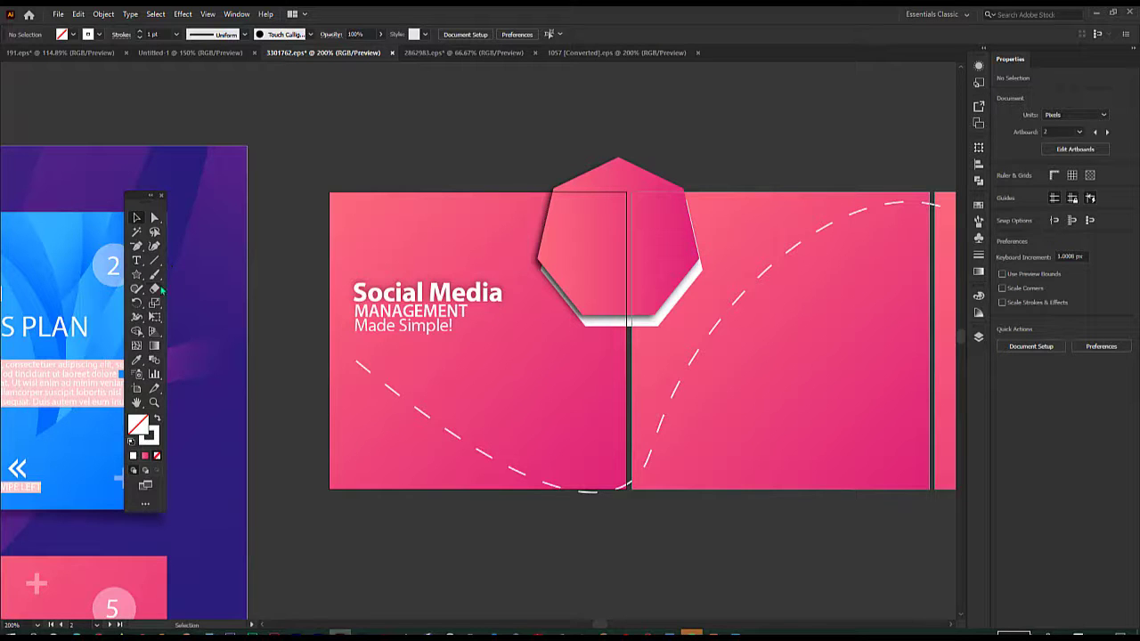
- Draw a square about 65 × 65 px below "Made Simple!" on the first panel and fill it with Black
left_click_drag(142, 279, 233, 266)
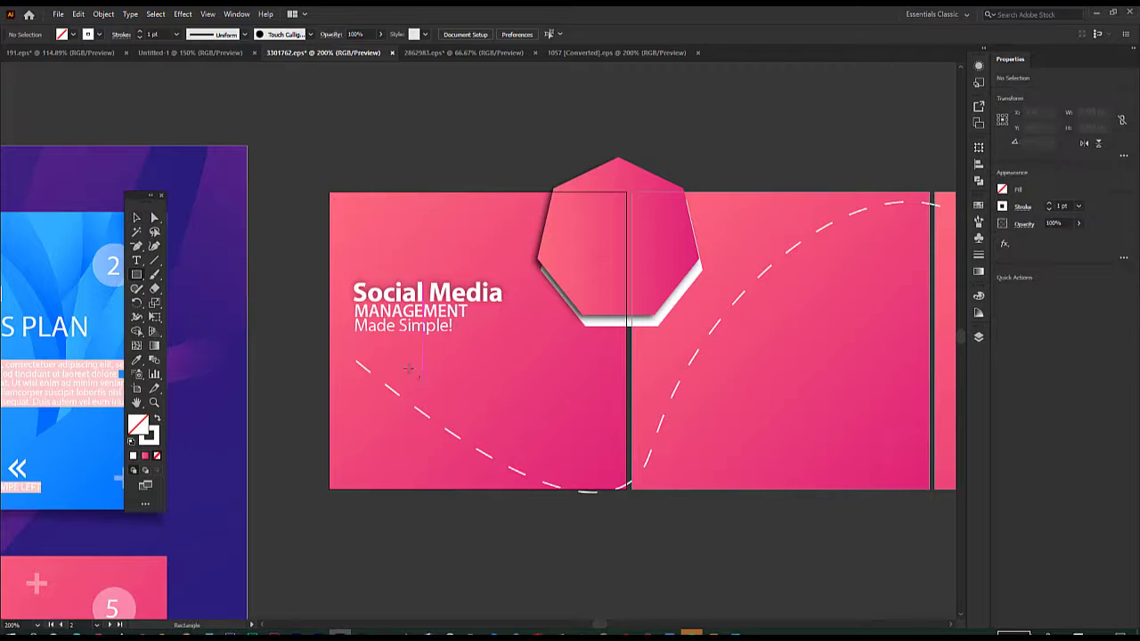
left_click_drag(358, 345, 459, 445)
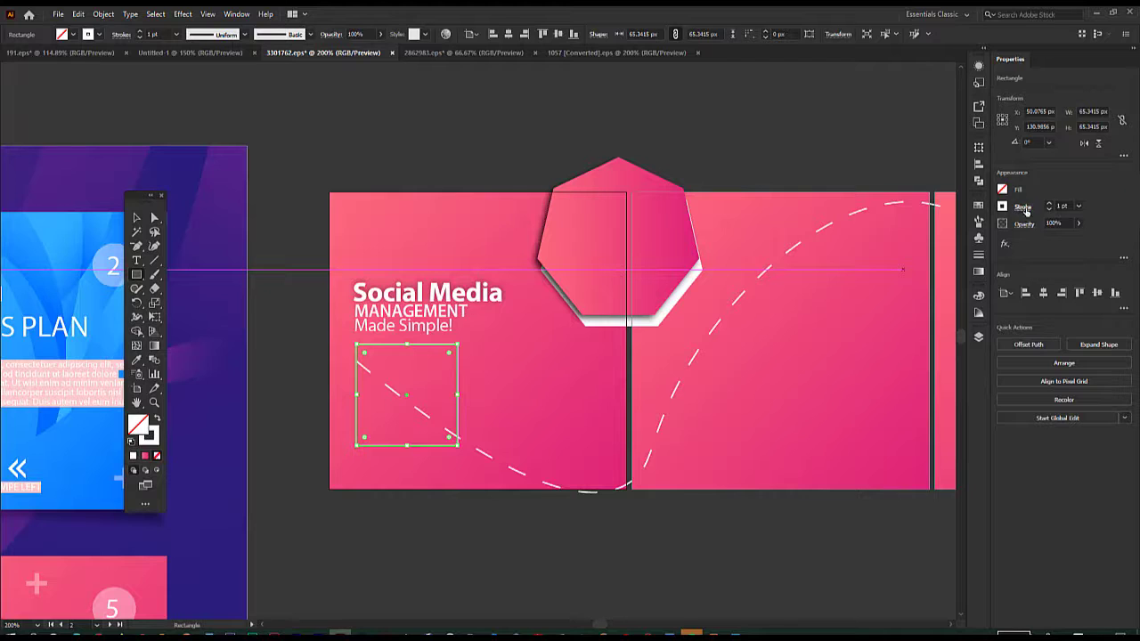
left_click(1003, 191)
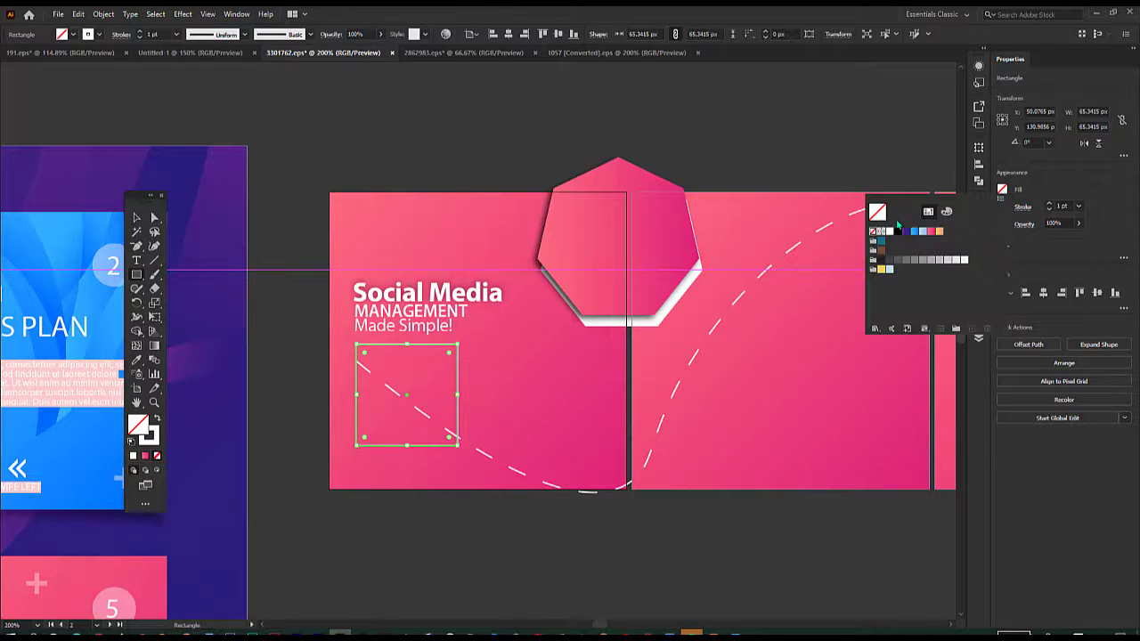
left_click(897, 231)
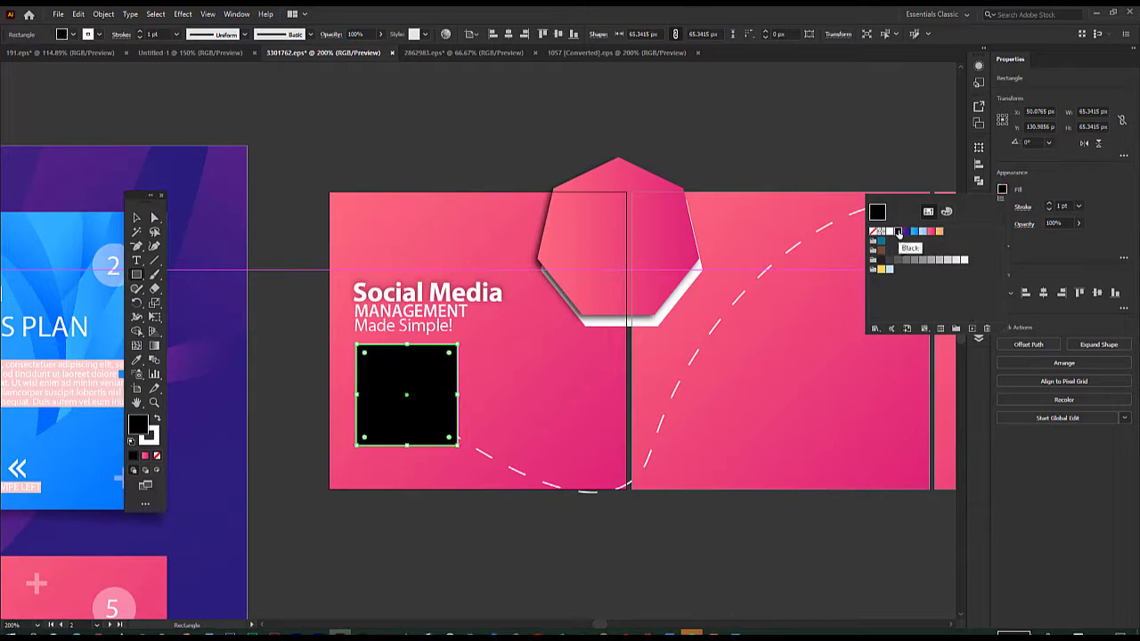
left_click(781, 148)
left_click(801, 197)
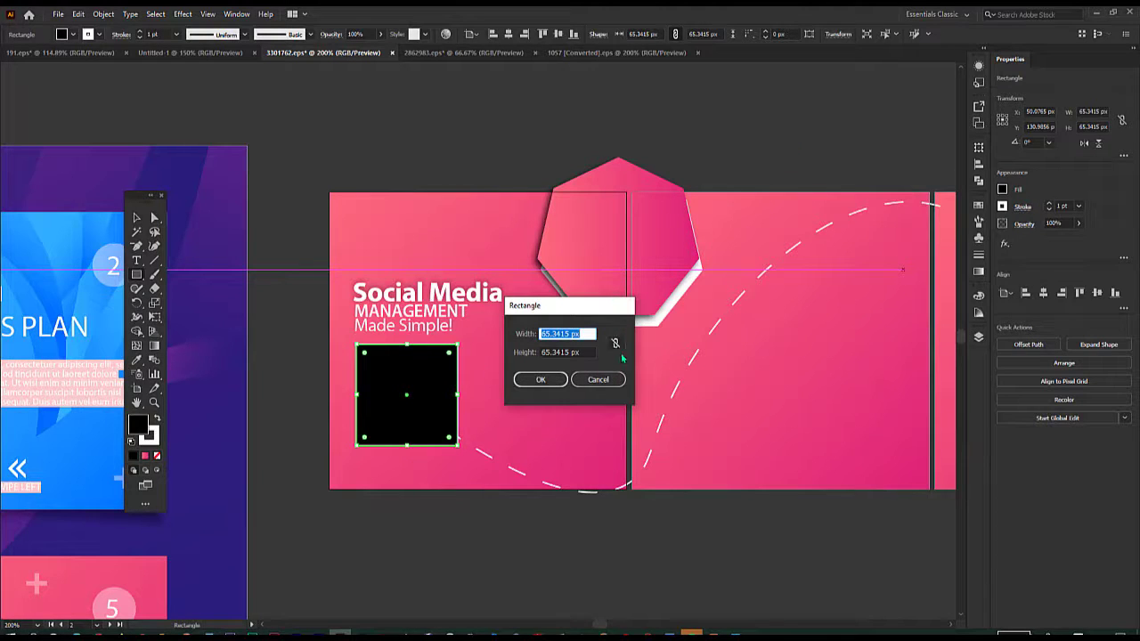
left_click(600, 378)
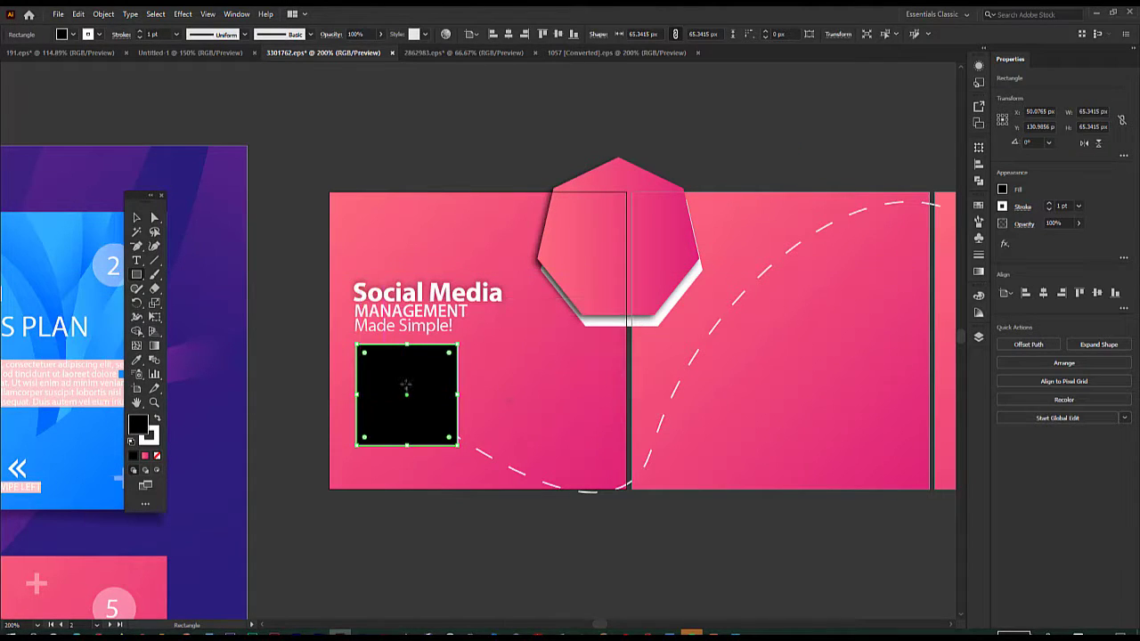
- Remove the black square's stroke and shift the square slightly up and left beneath "Made Simple!"
key("v")
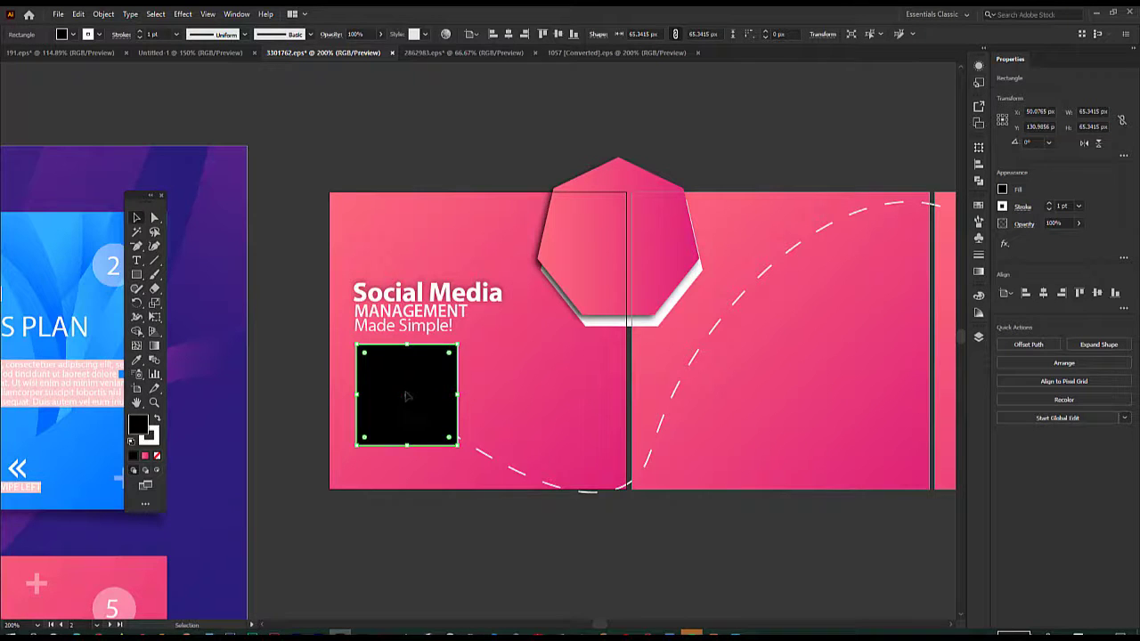
left_click(1049, 209)
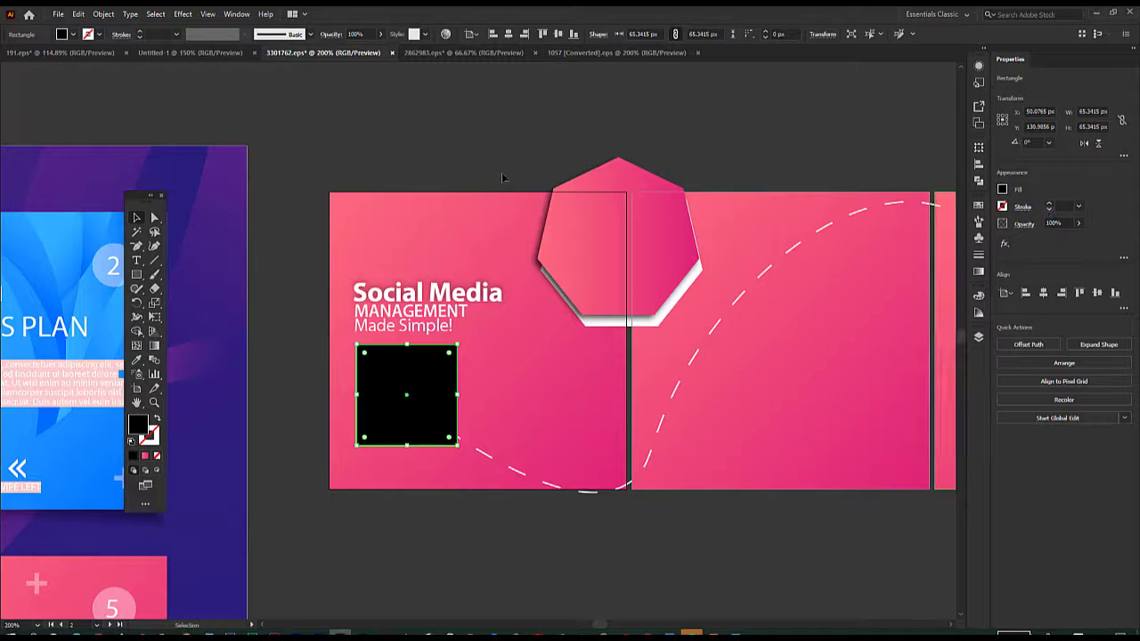
left_click(461, 145)
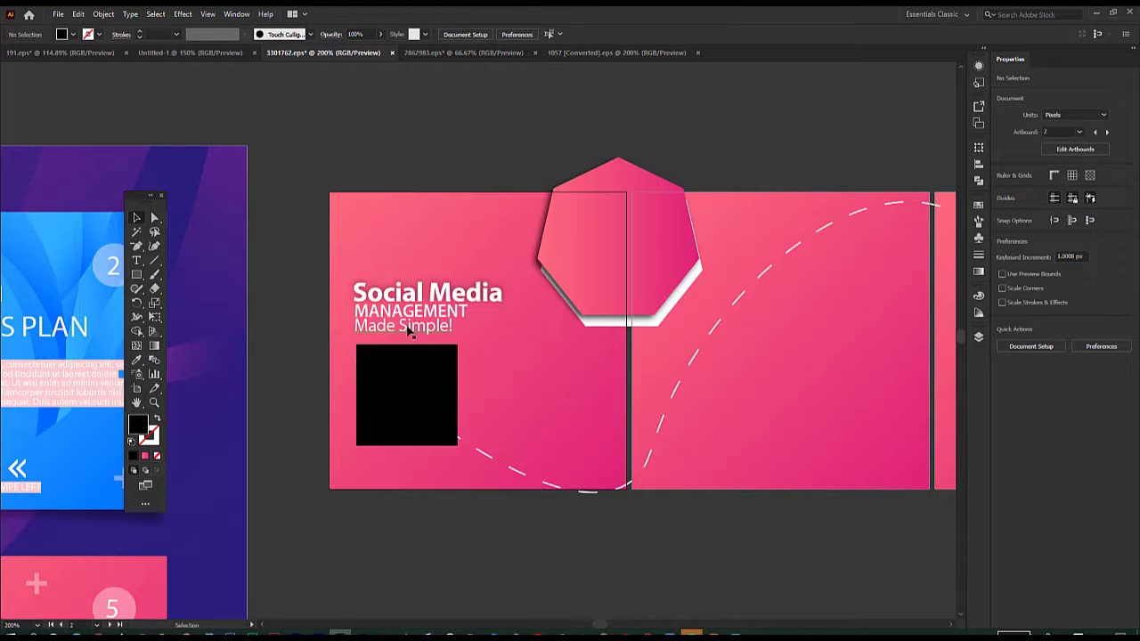
left_click_drag(407, 415, 402, 406)
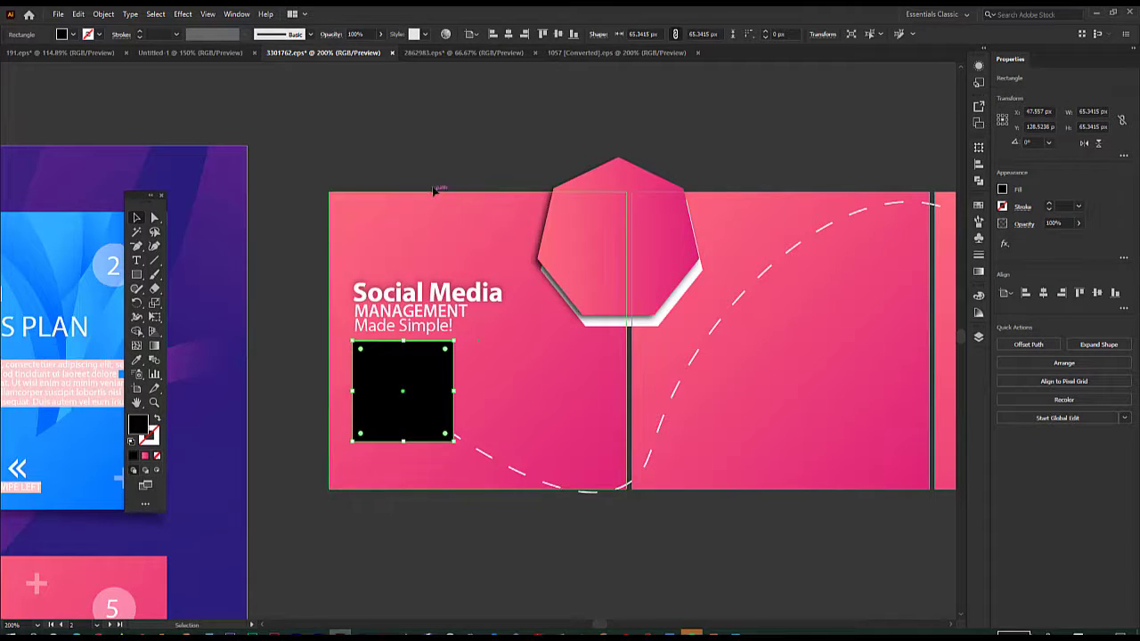
left_click(424, 149)
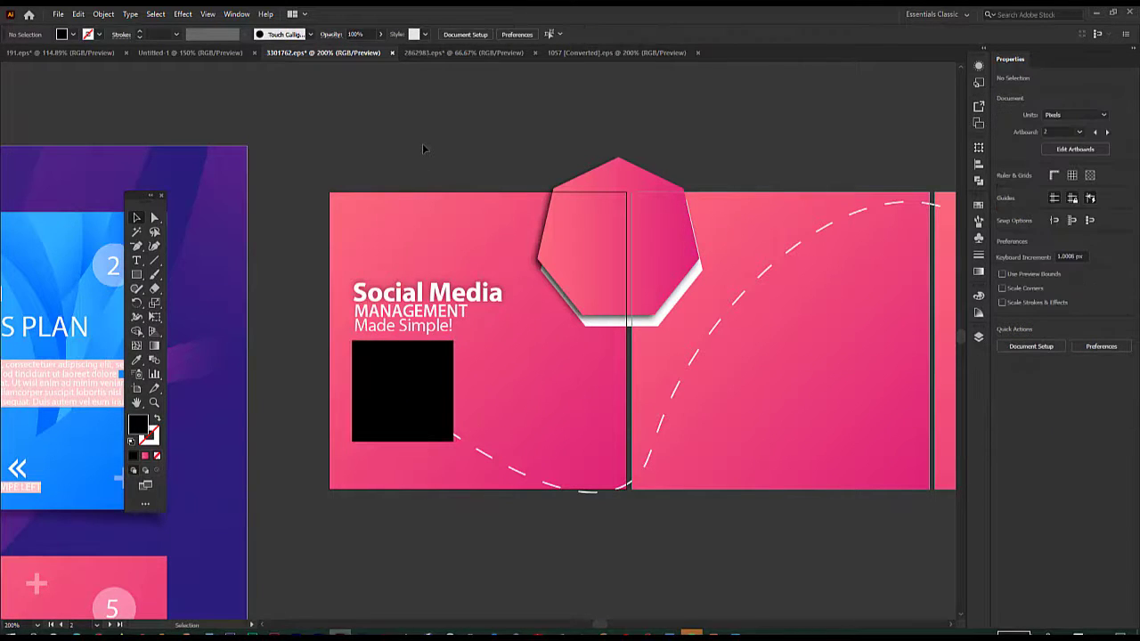
- Round all corners of the black square to a radius of about 8.5 px
left_click(427, 404)
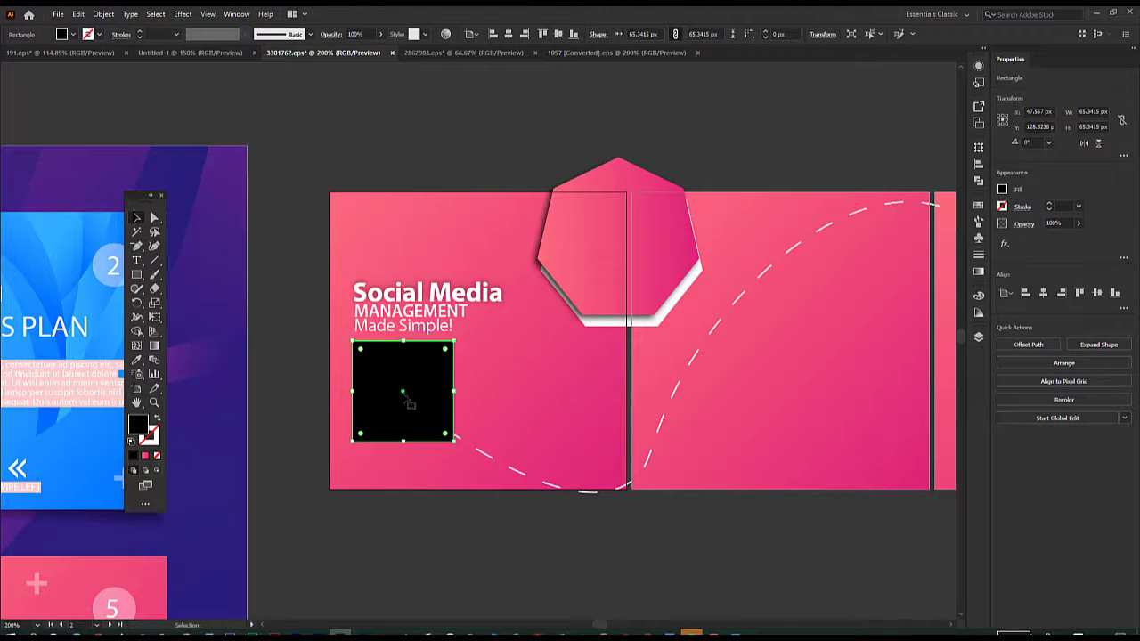
left_click_drag(445, 352, 439, 356)
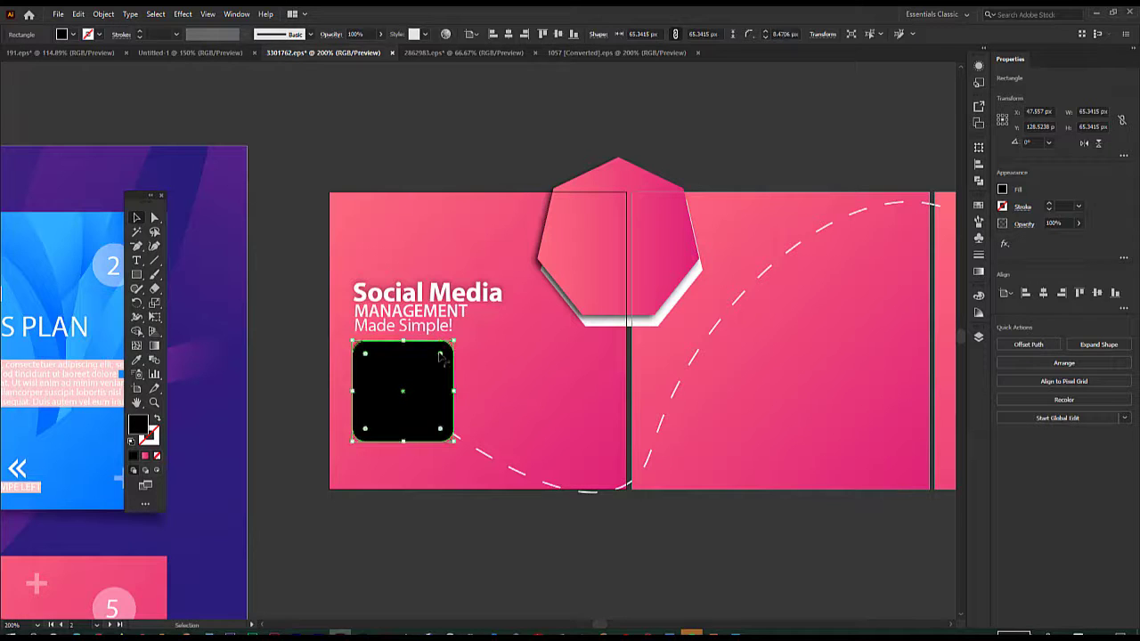
left_click(424, 126)
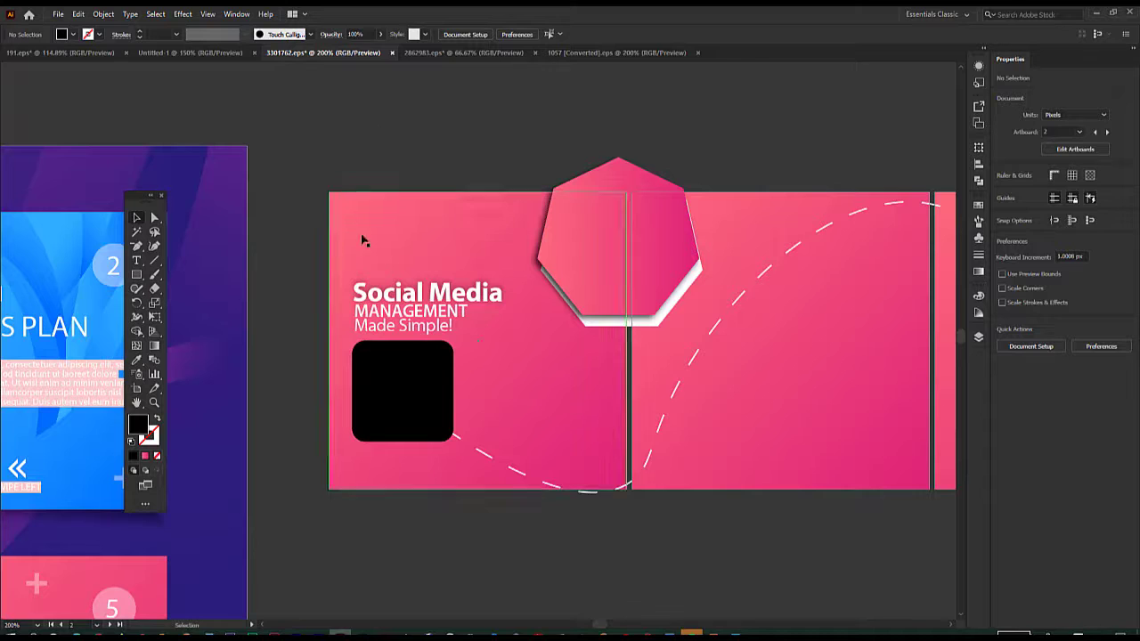
- Duplicate the rounded black square to its right as a smaller White-filled copy about 52 × 52 px
left_click(406, 397)
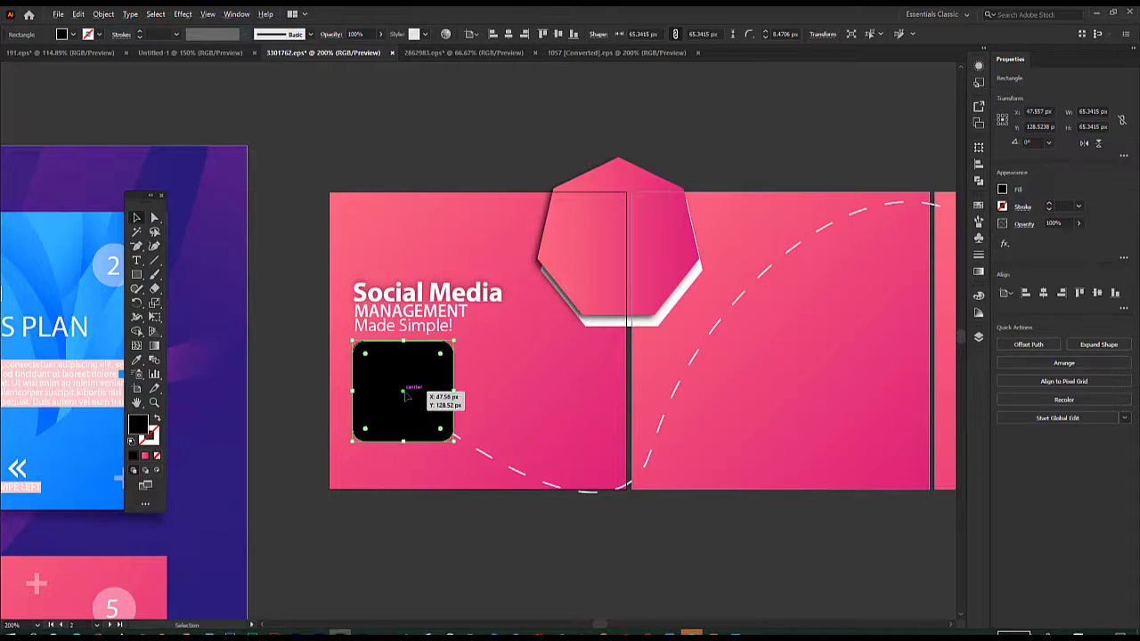
left_click_drag(409, 398, 524, 393)
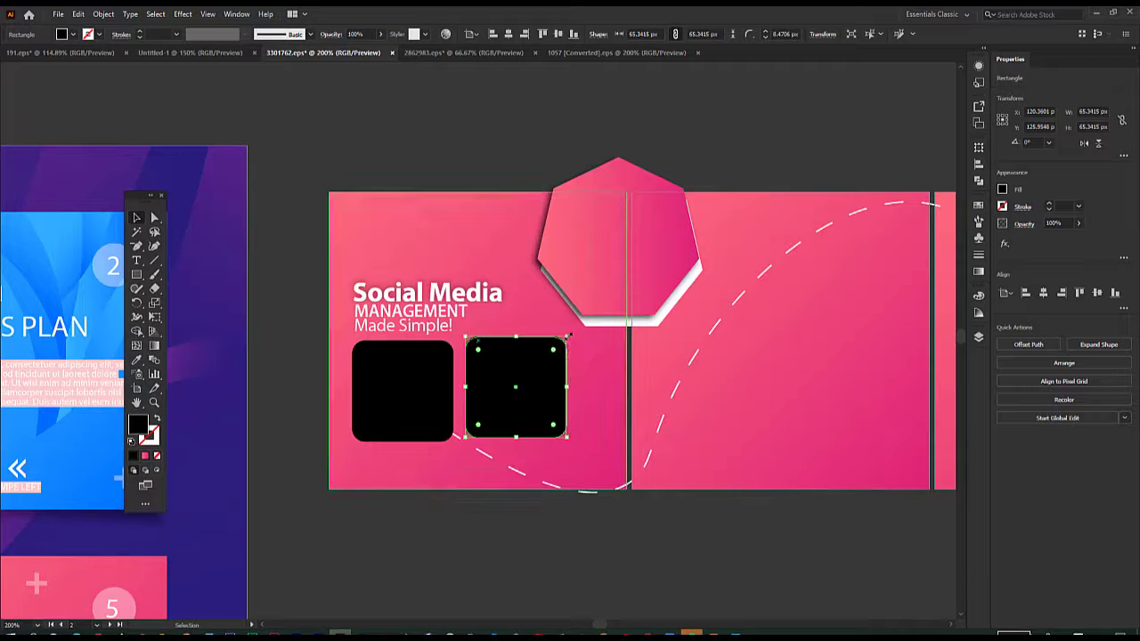
left_click_drag(566, 337, 544, 358)
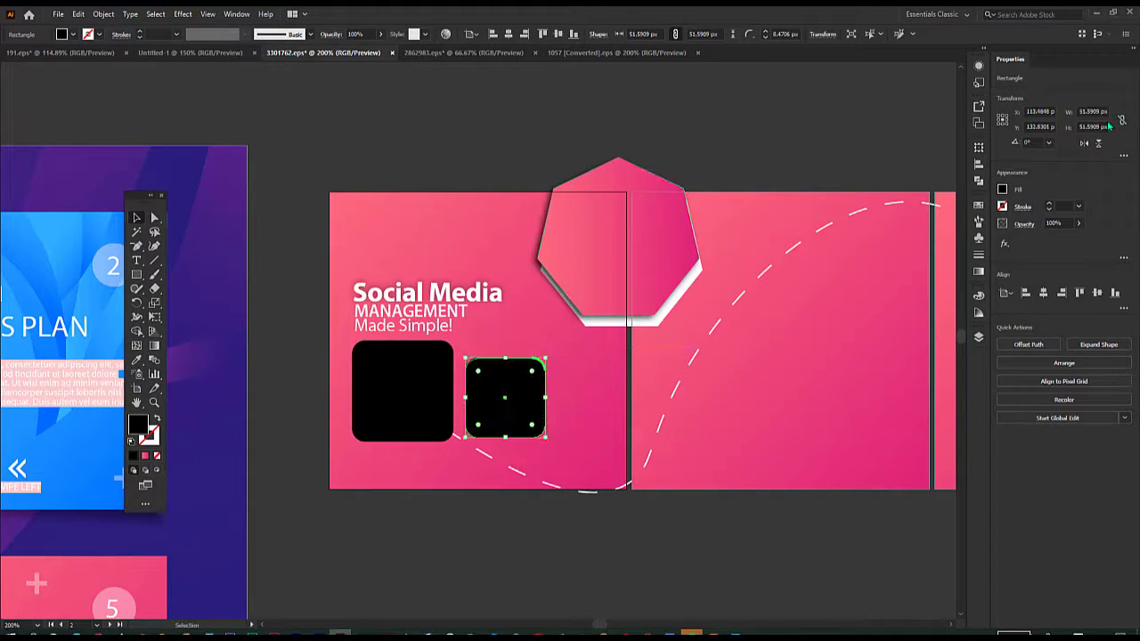
left_click(1002, 189)
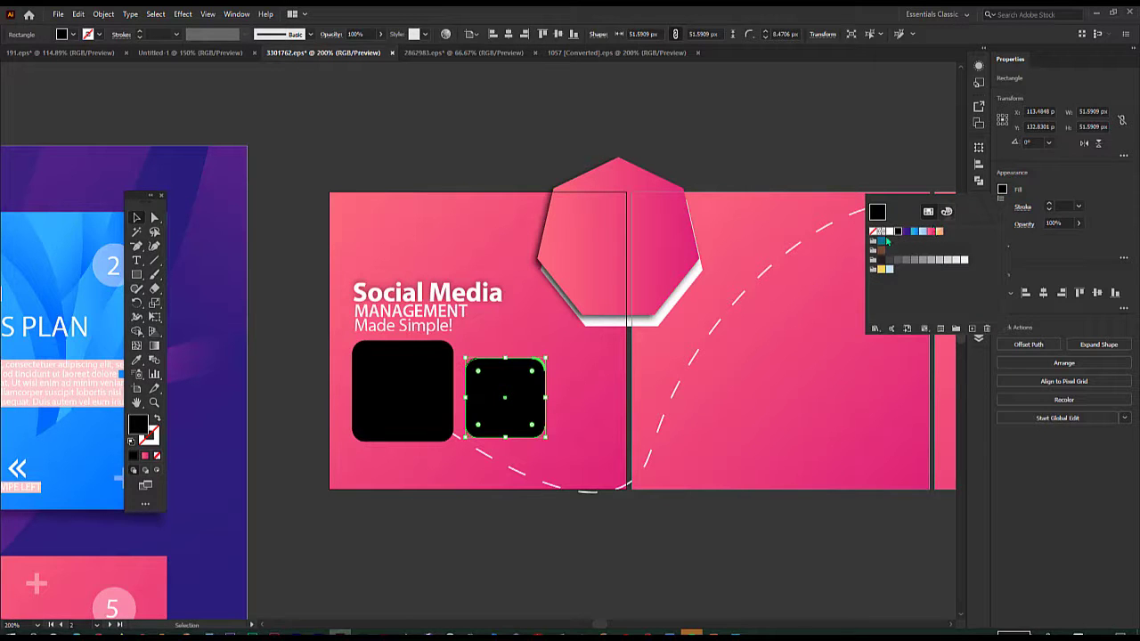
left_click(888, 233)
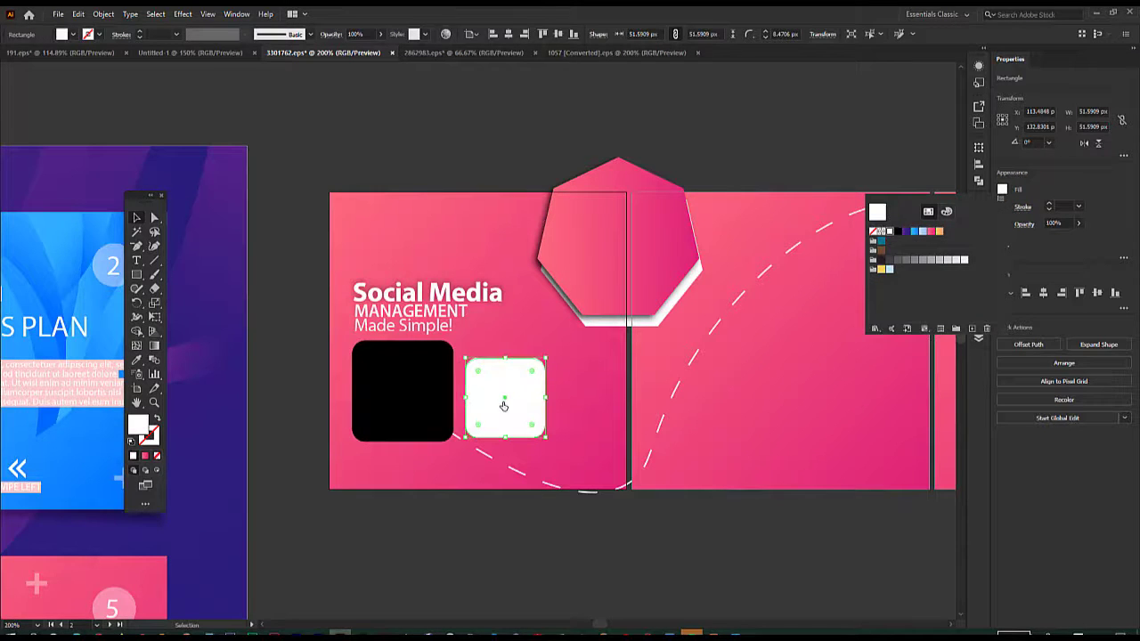
left_click(484, 144)
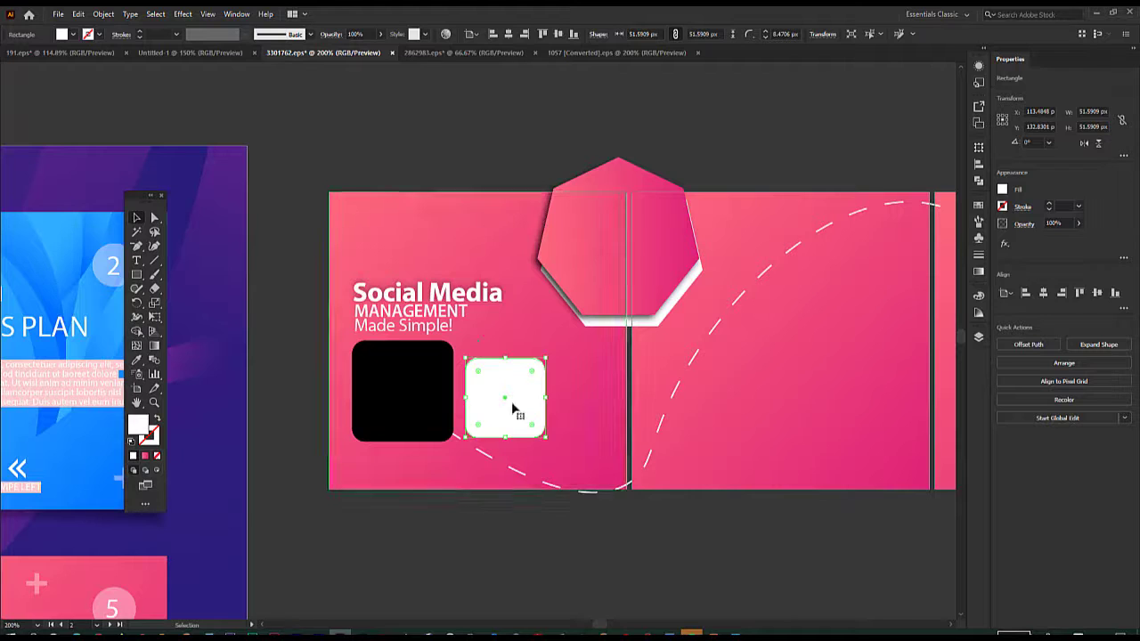
- Place the white copy inside the black rounded square and reshape it to about 57 × 42 px
left_click_drag(506, 399, 403, 392)
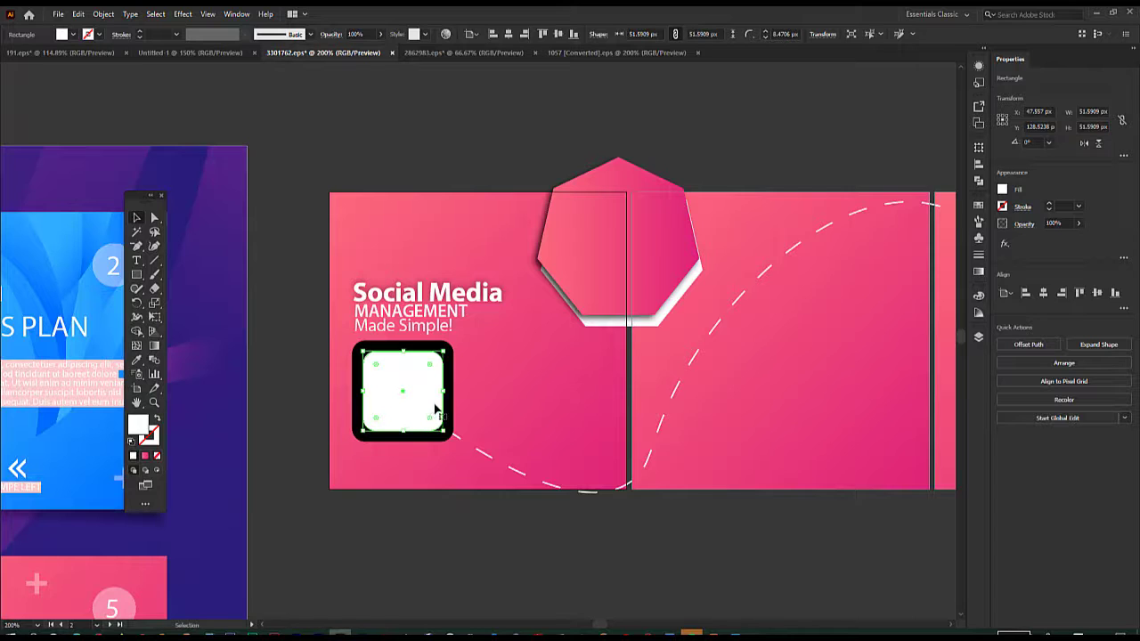
left_click_drag(444, 392, 449, 392)
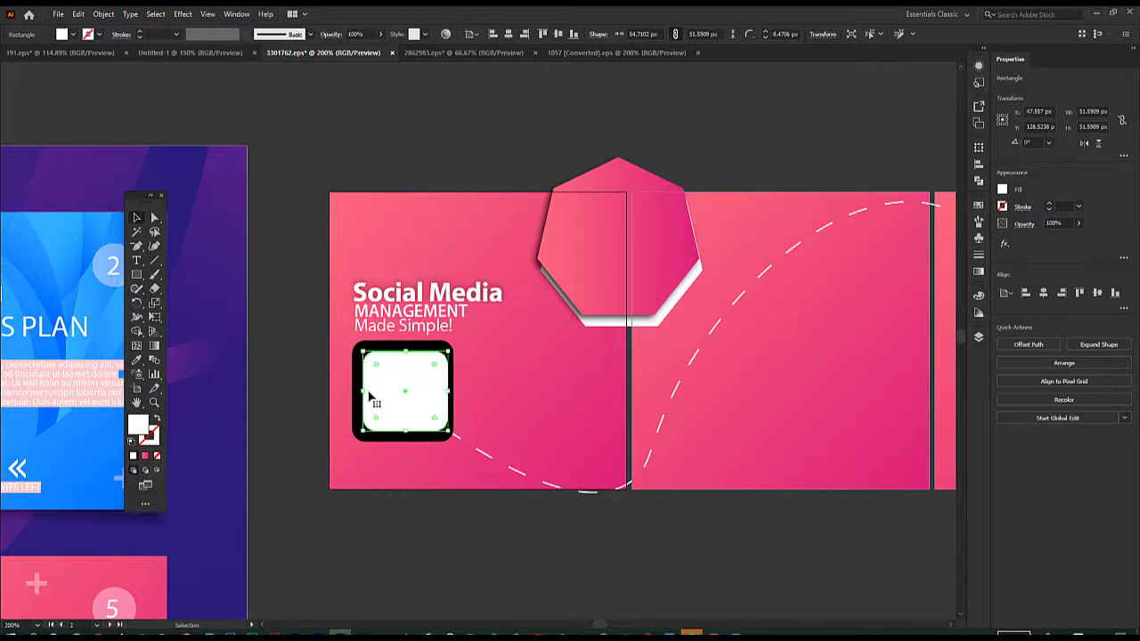
left_click_drag(363, 391, 355, 390)
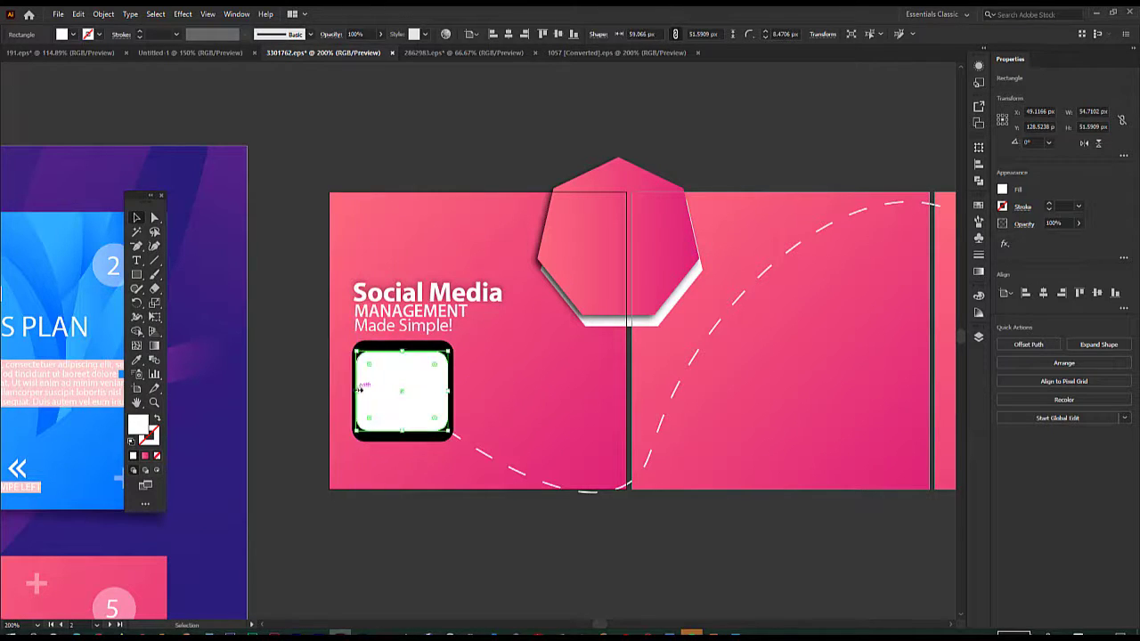
left_click_drag(401, 351, 402, 430)
left_click(378, 557)
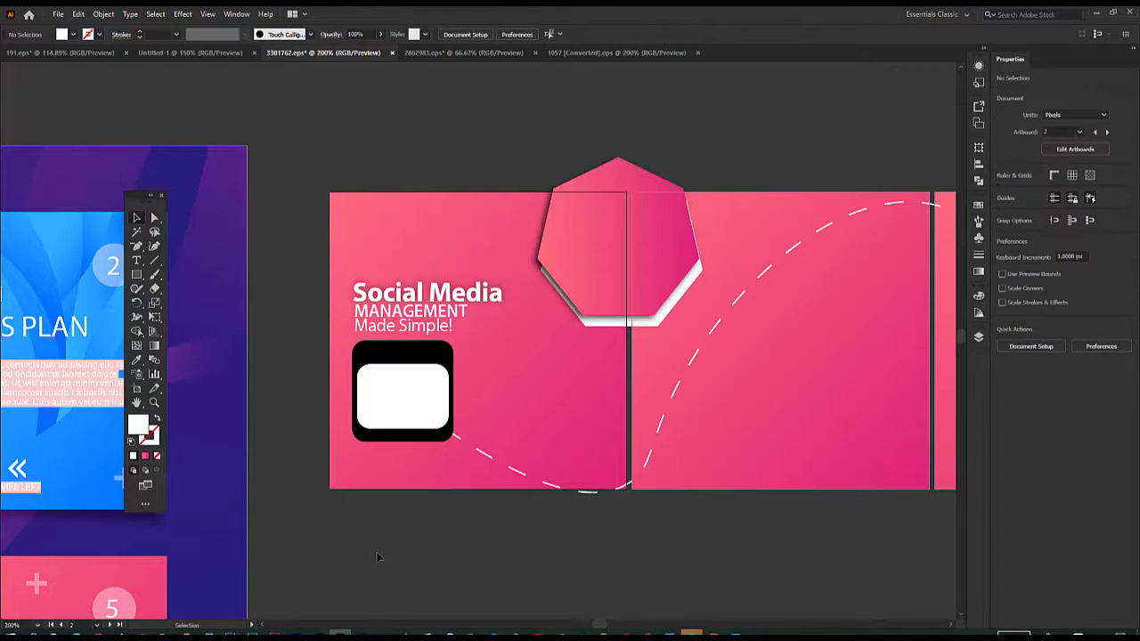
left_click(439, 412)
left_click_drag(452, 397, 447, 398)
left_click_drag(360, 396, 359, 395)
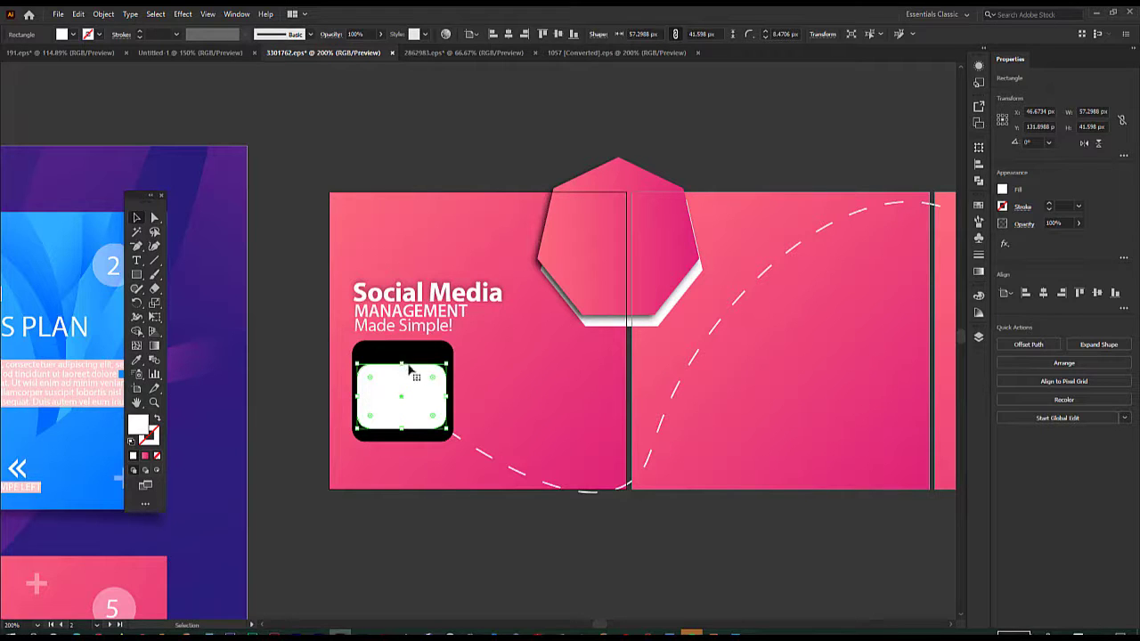
- Reduce the inner white rectangle's corner radius to about 5 px and nudge the rectangle down about 1 px
left_click_drag(432, 376, 440, 374)
left_click(297, 276)
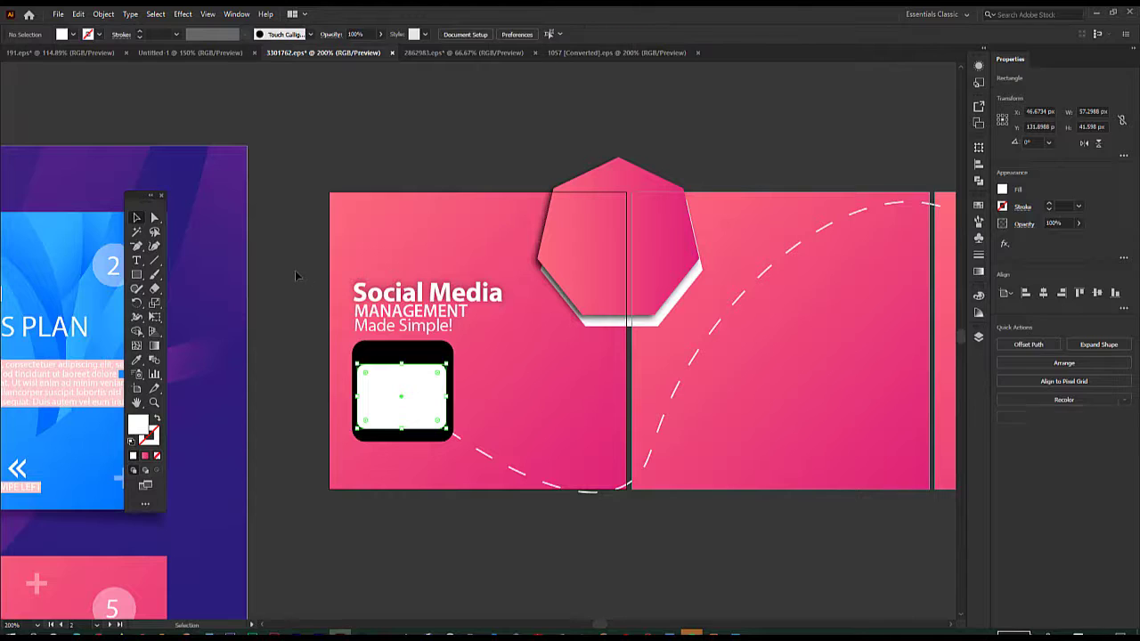
left_click(387, 400)
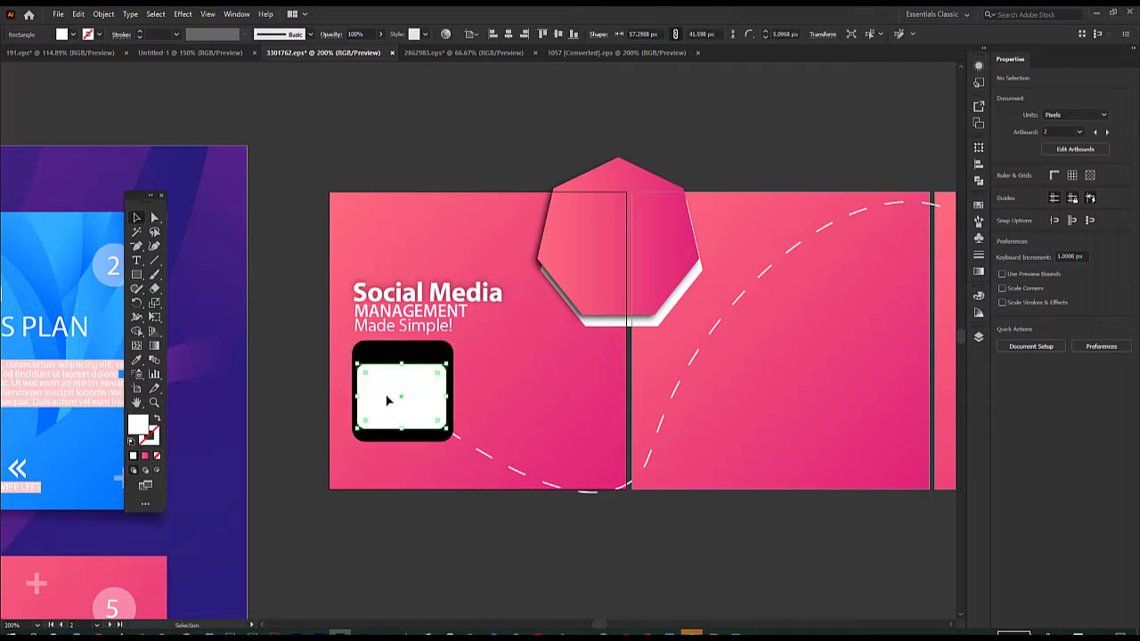
left_click_drag(402, 399, 403, 400)
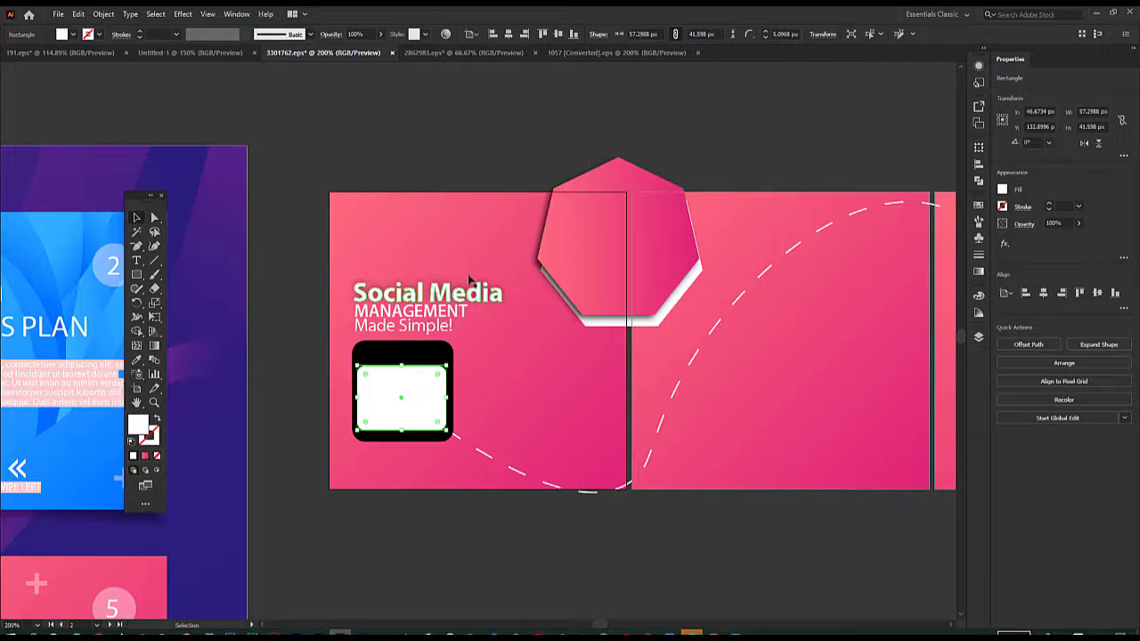
left_click(436, 141)
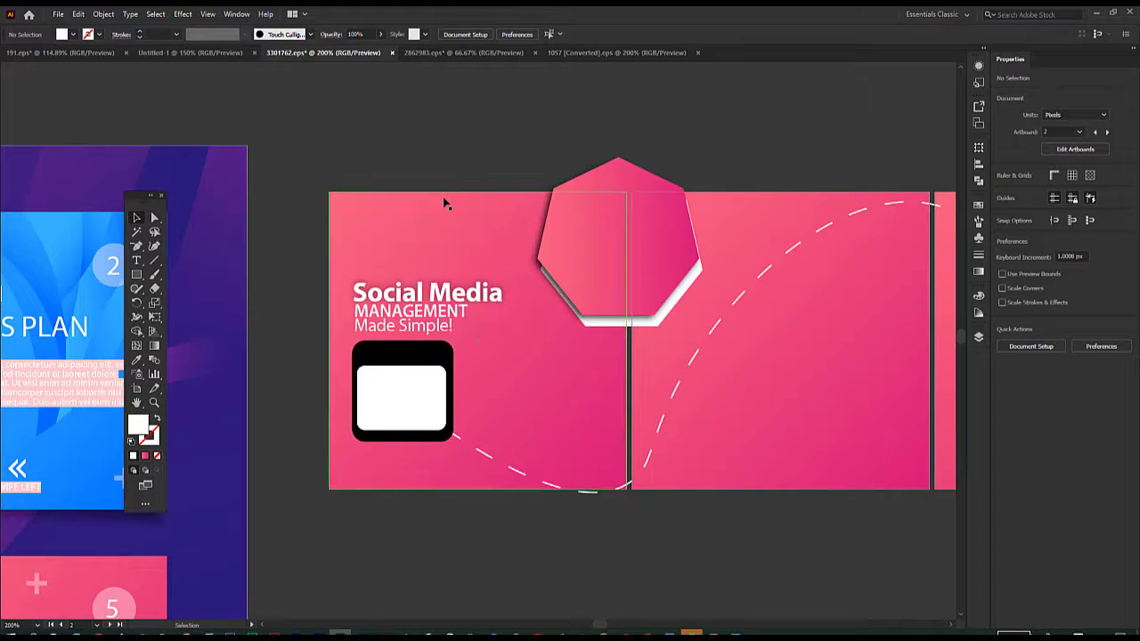
- Apply a Normal-mode black Drop Shadow to the inner white rectangle with 33% opacity, 0 px X offset, -1 px Y offset and 2 px blur
left_click(392, 417)
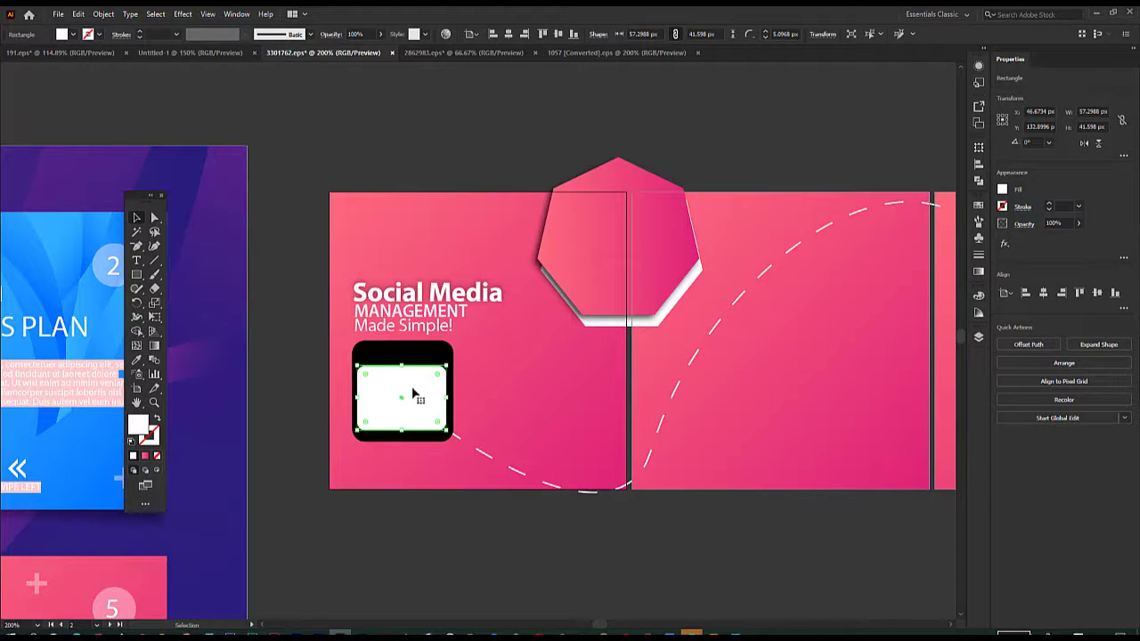
left_click(183, 14)
mouse_move(276, 149)
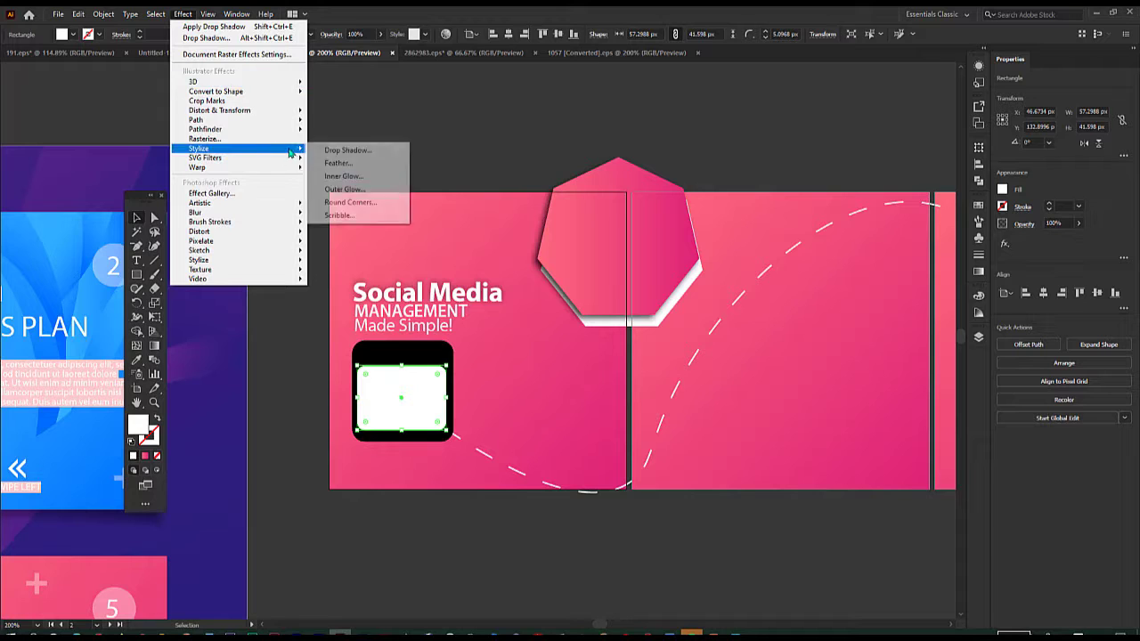
left_click(345, 149)
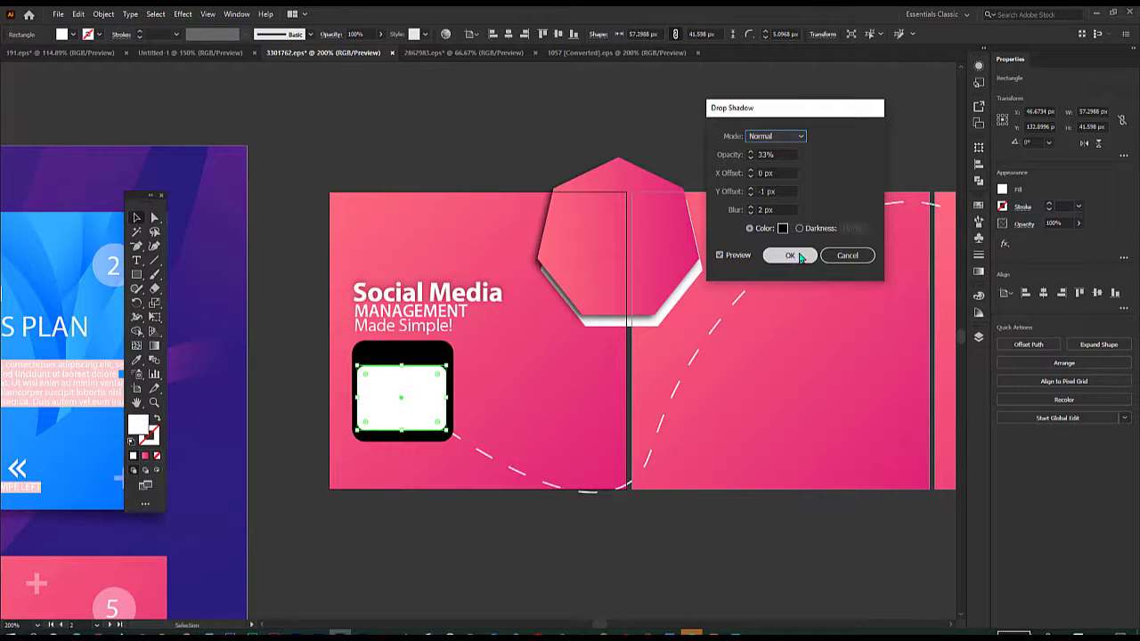
left_click(792, 255)
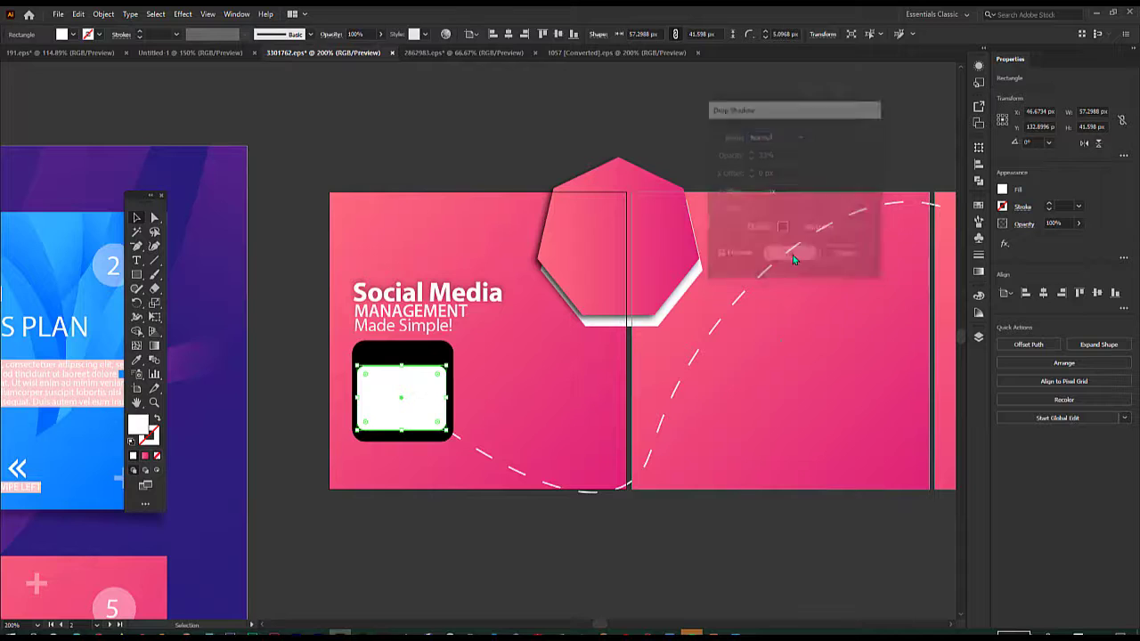
left_click(375, 136)
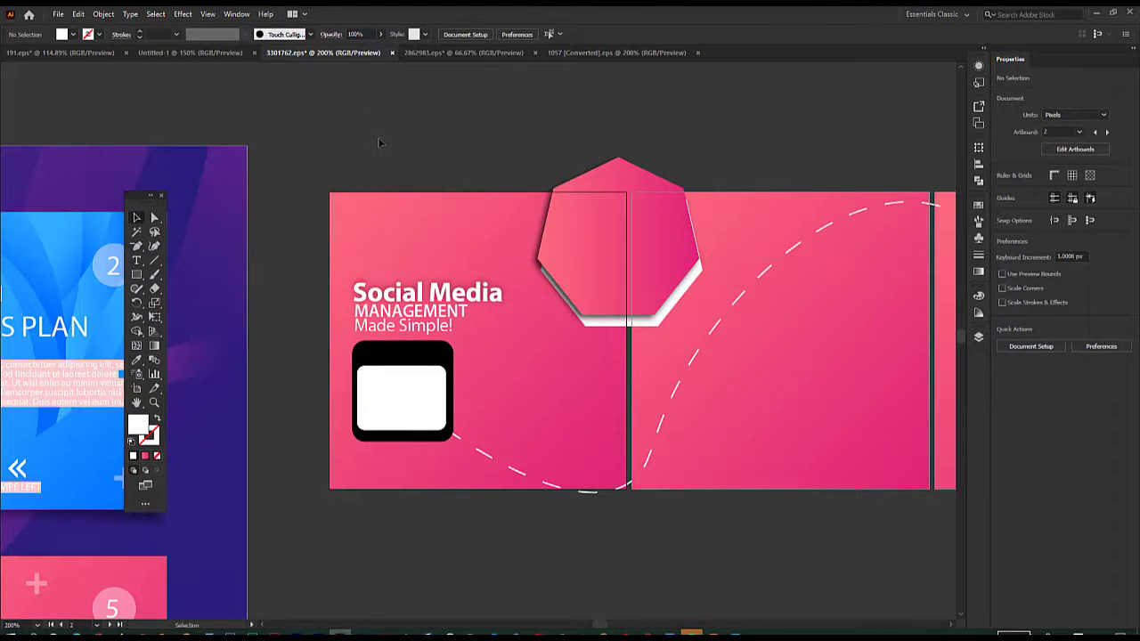
- Change the fill of the outer black rounded square to White
left_click(385, 354)
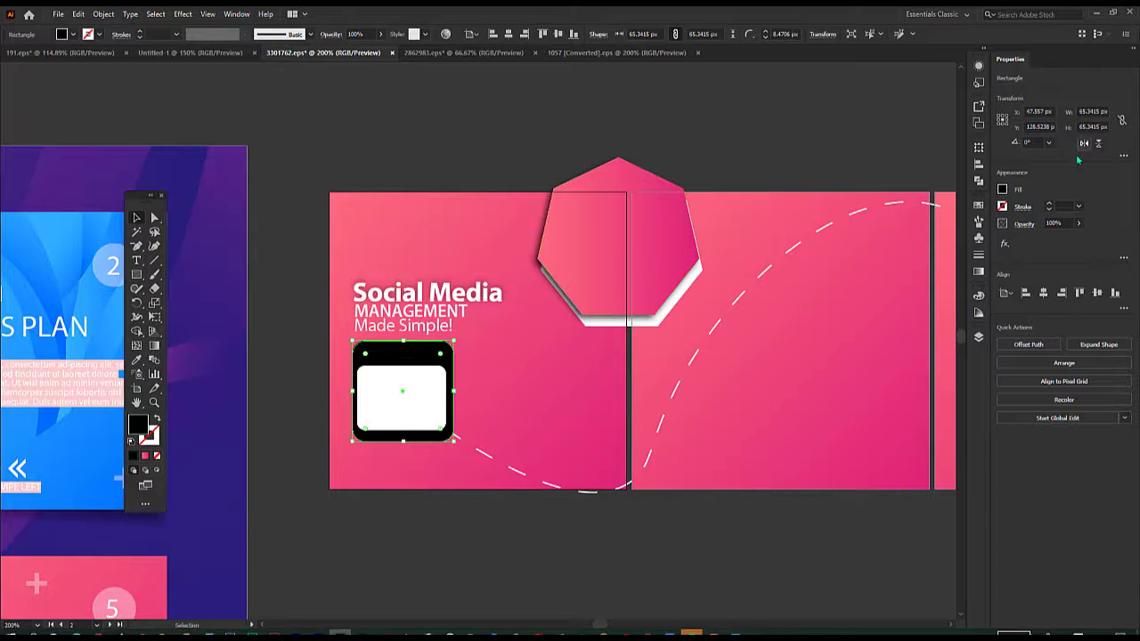
left_click(1004, 192)
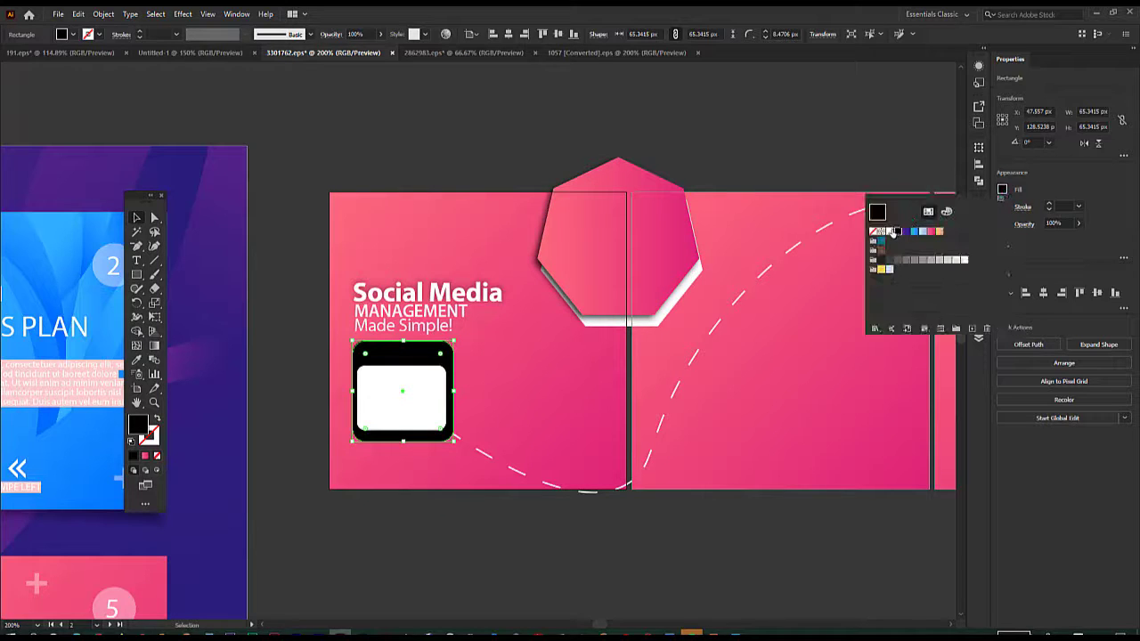
left_click(884, 231)
left_click(398, 394)
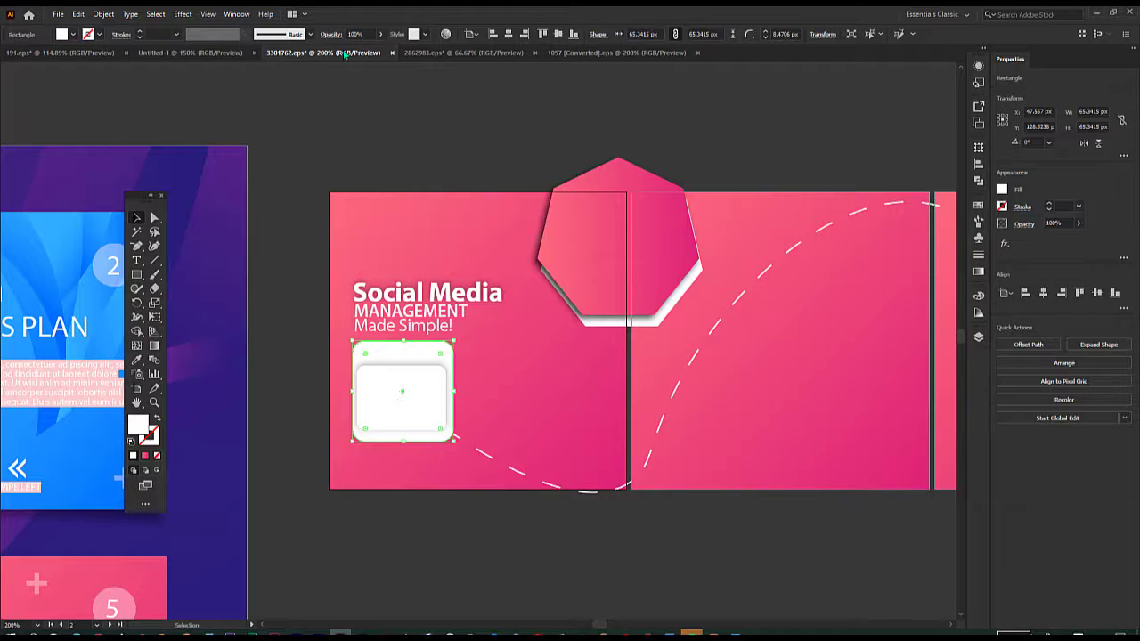
left_click(329, 124)
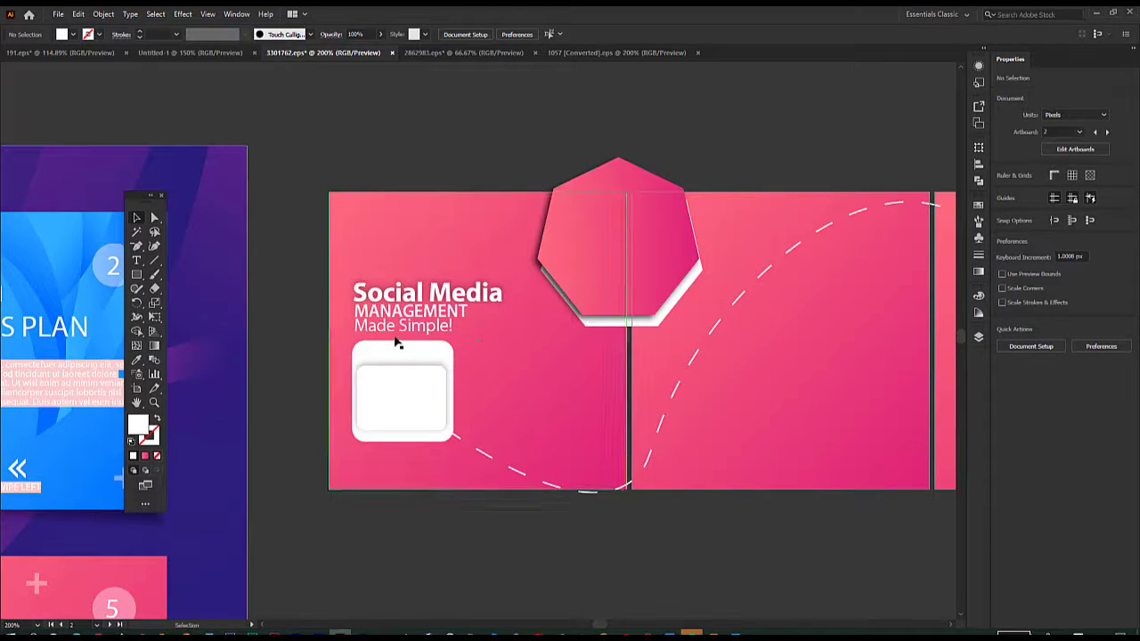
- Move the shadowed inner rectangle down to a Y position of about 136 px, near the outer square's lower edge
left_click_drag(400, 401, 400, 408)
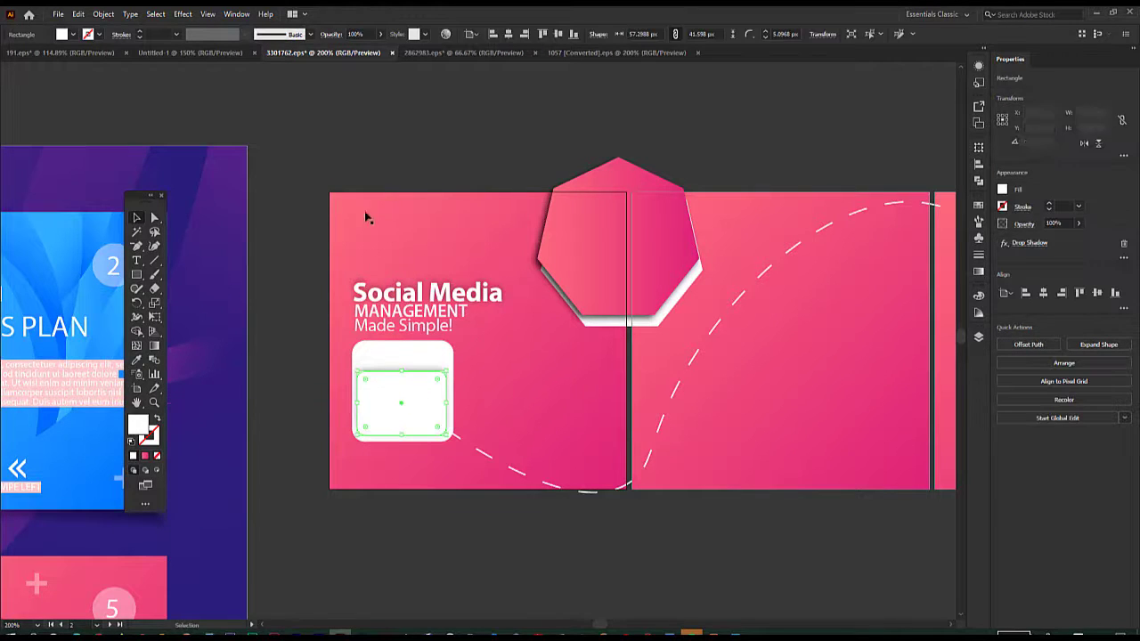
left_click(334, 152)
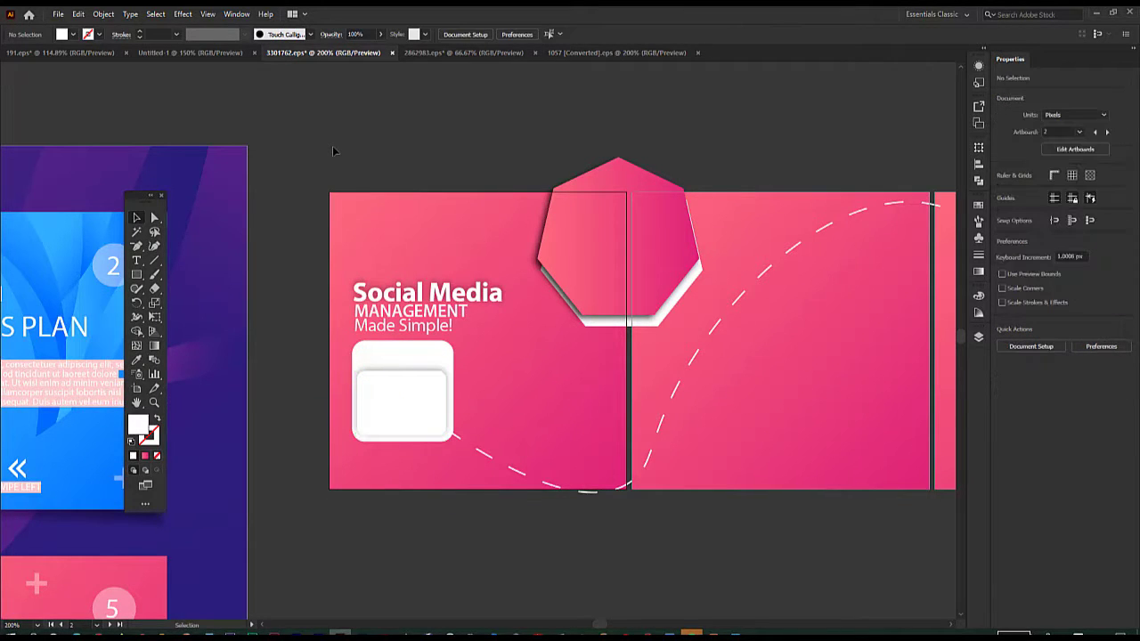
left_click(403, 405)
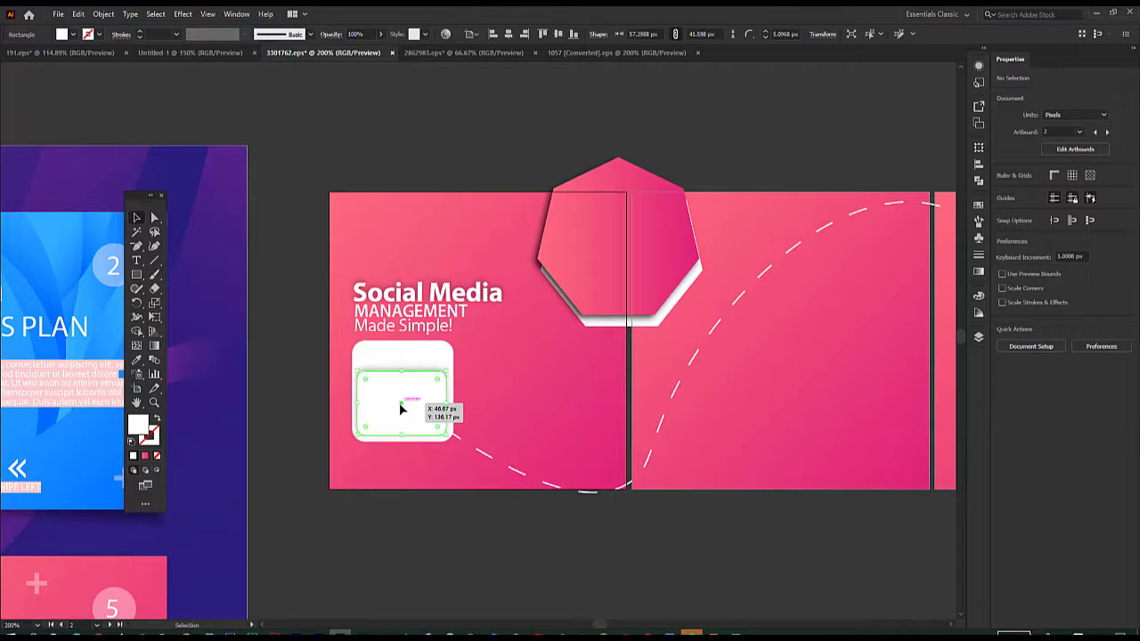
- Nudge the inner white rectangle 1 px to the left inside the outer white rounded square
left_click(420, 159)
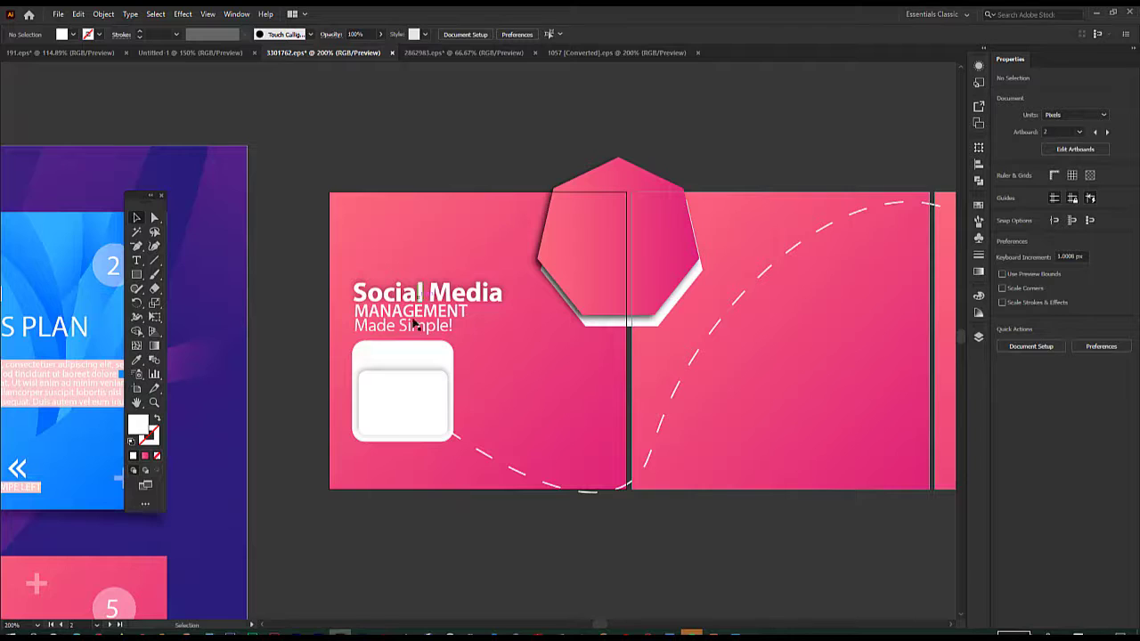
left_click(399, 409)
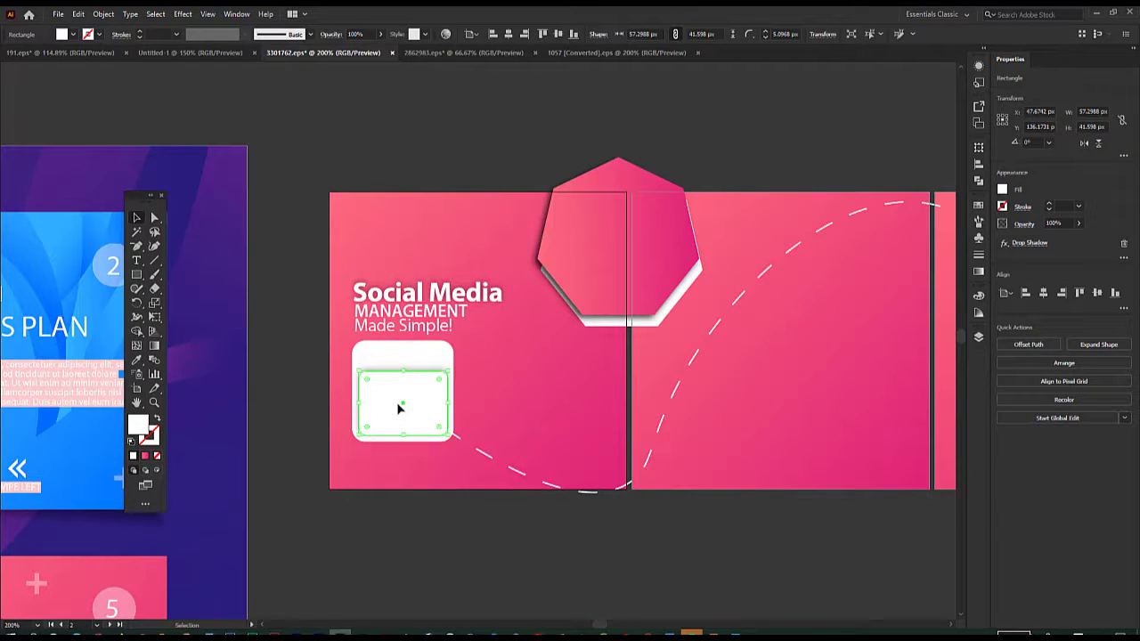
key("Left")
key("Down")
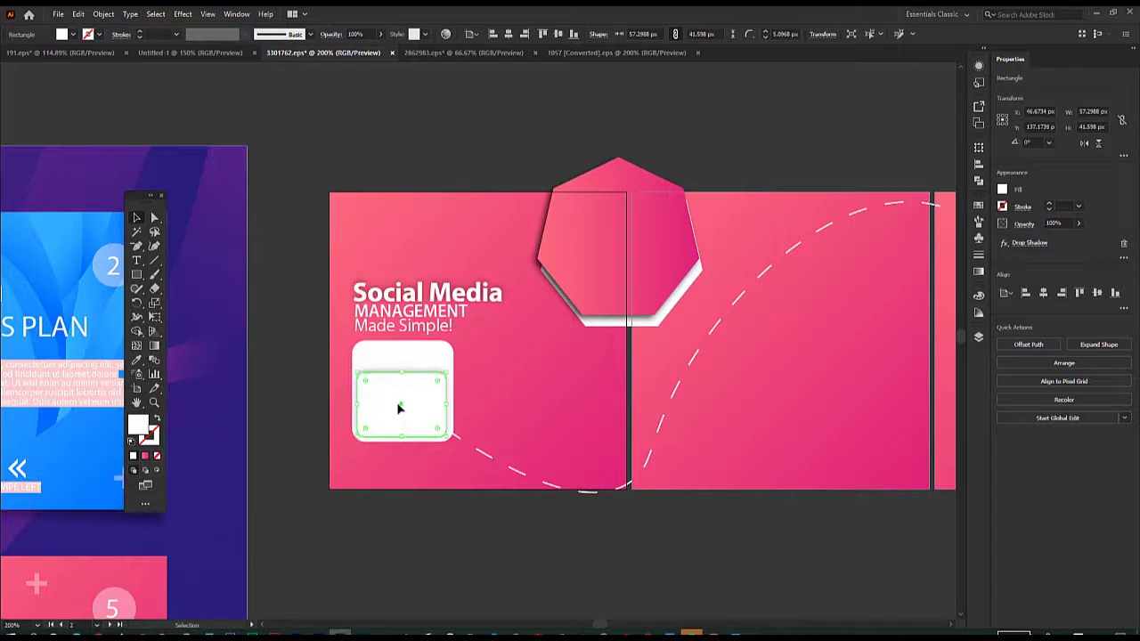
key("Up")
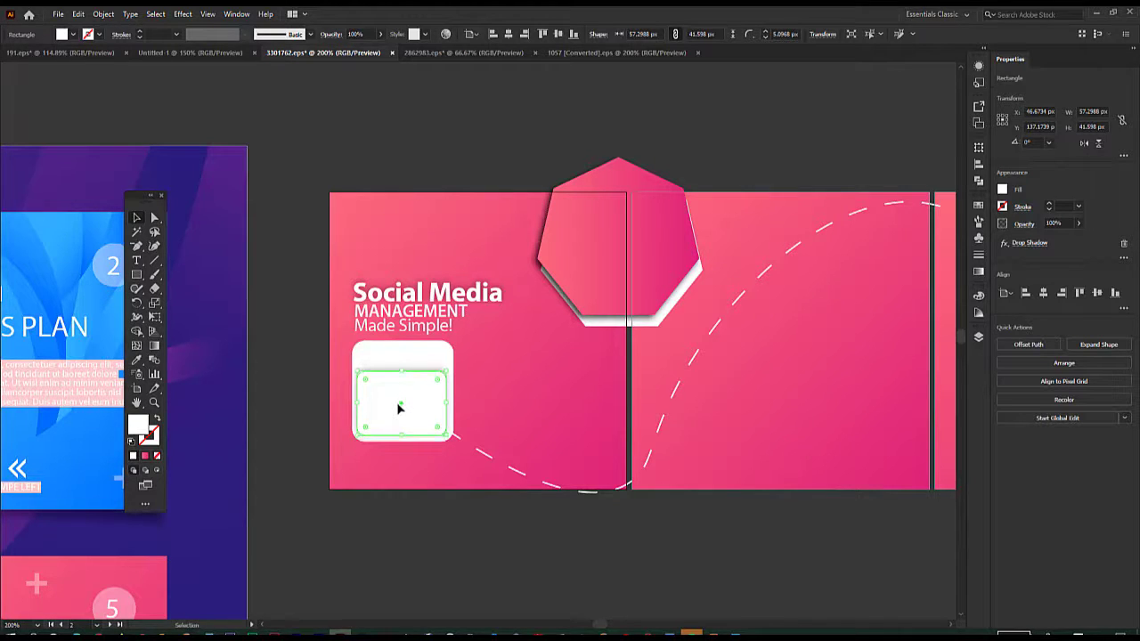
left_click(459, 148)
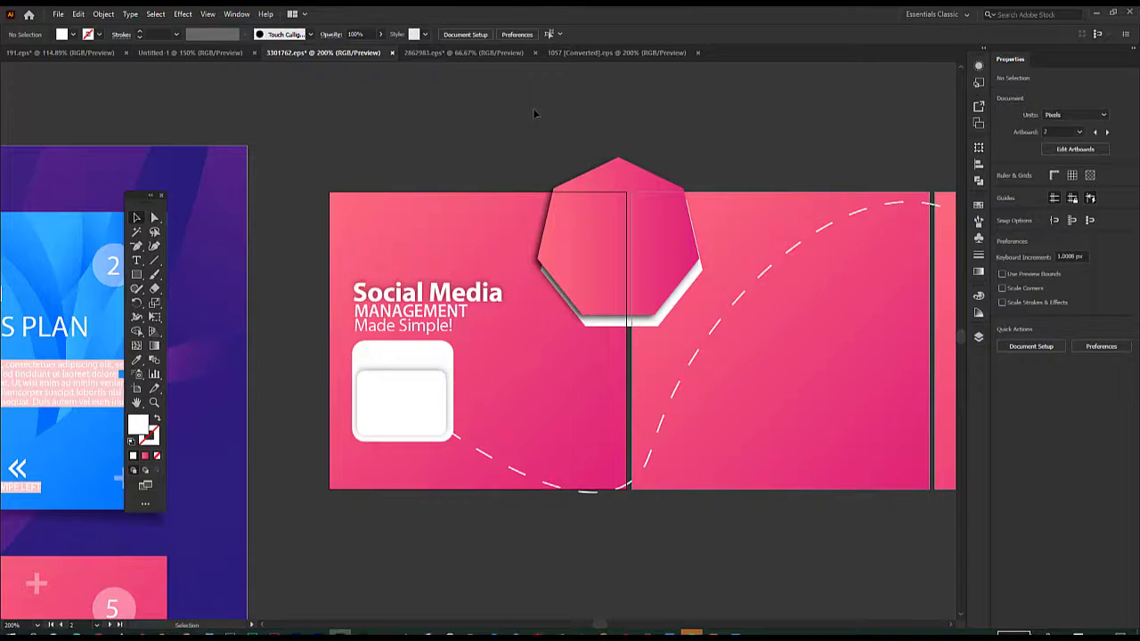
- Add the letter "f" as point text below the second panel in Myriad Pro Regular at 89 pt
key("ctrl+minus")
key("ctrl+minus")
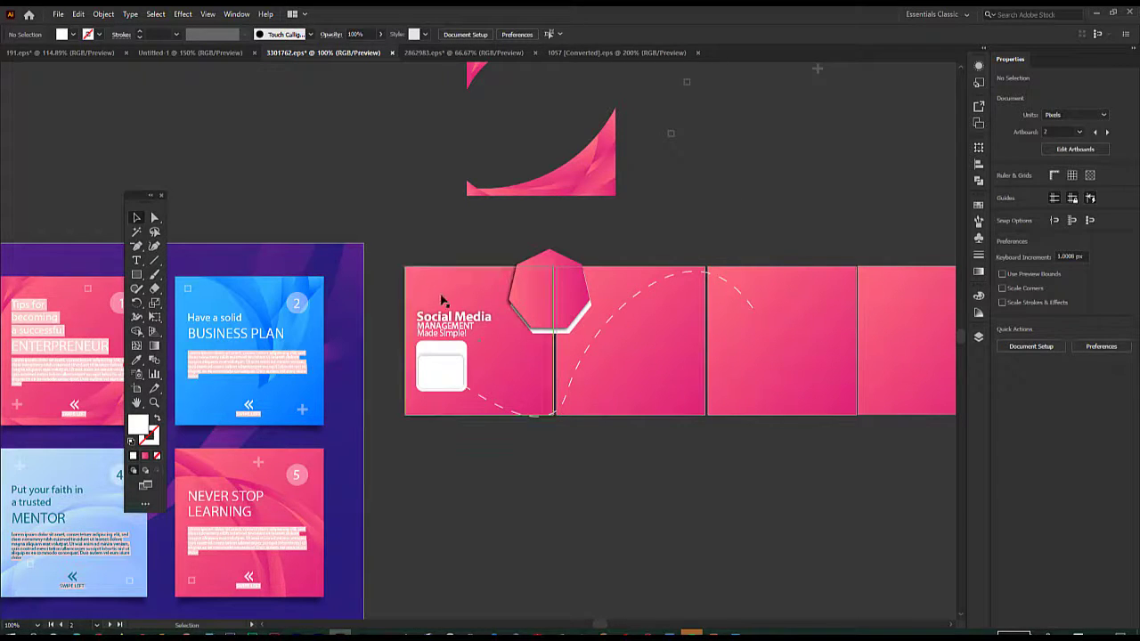
left_click(137, 260)
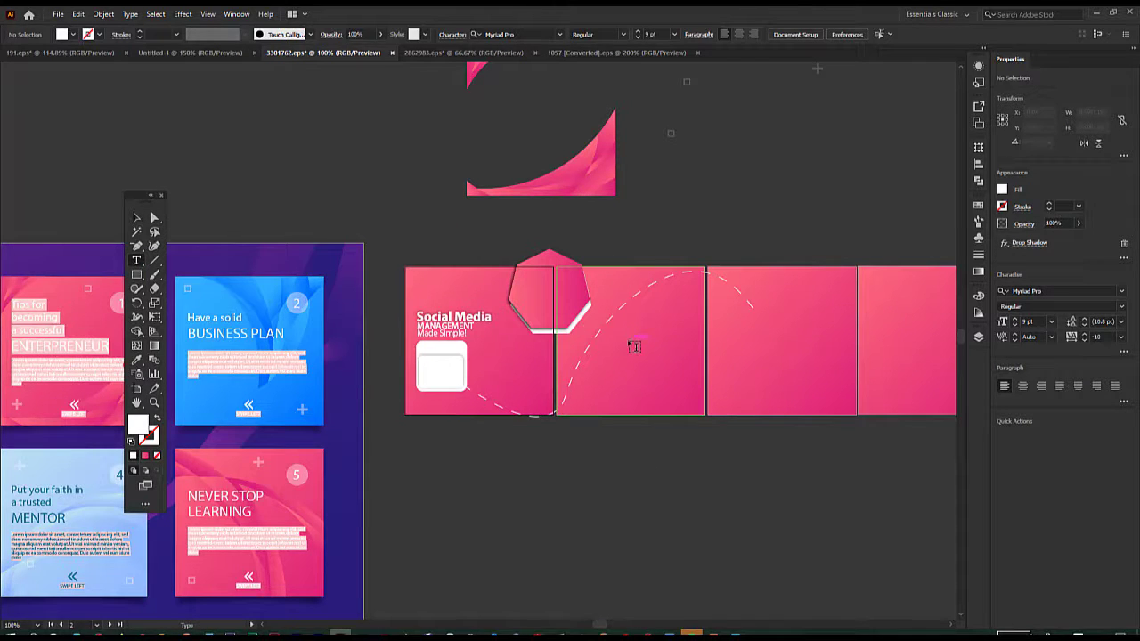
key("f")
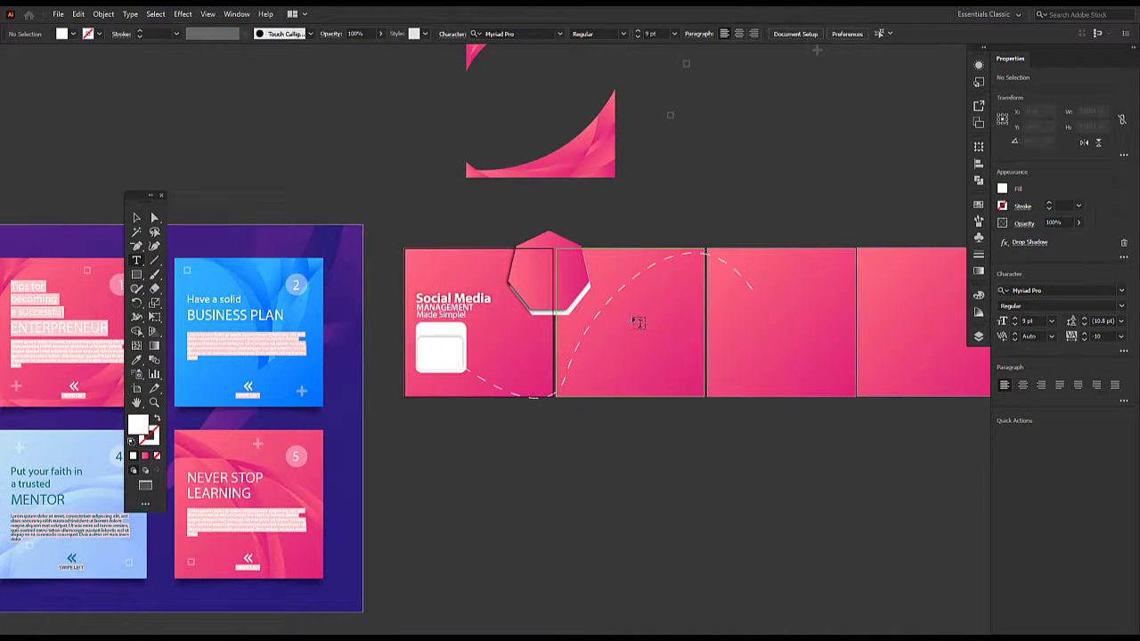
left_click(583, 455)
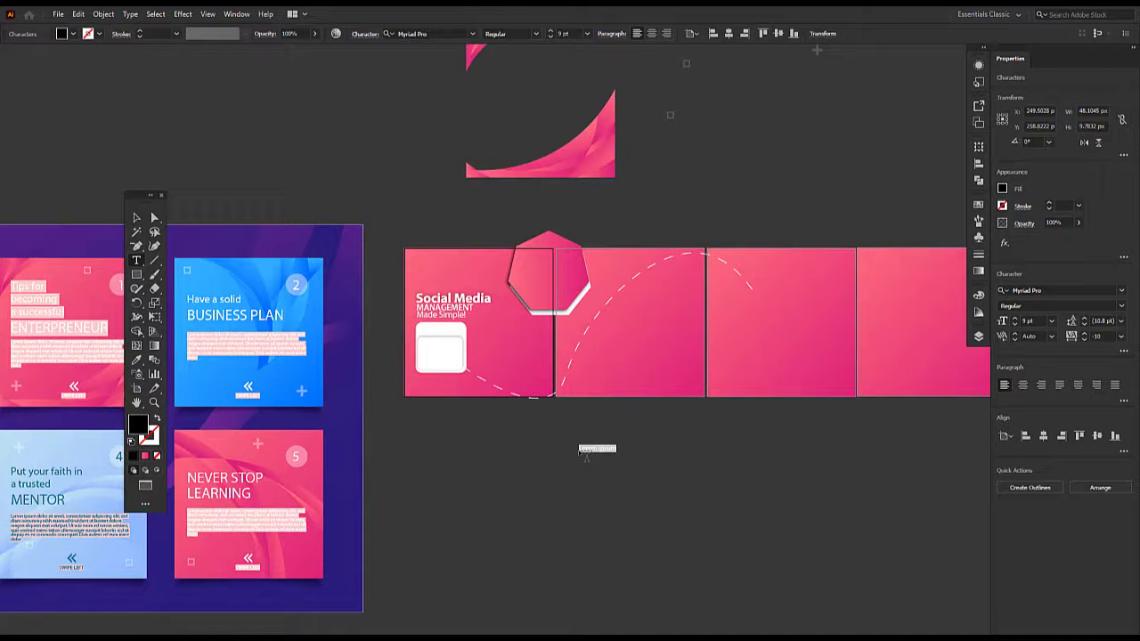
key("BackSpace")
scroll(1019, 323, "up", 20)
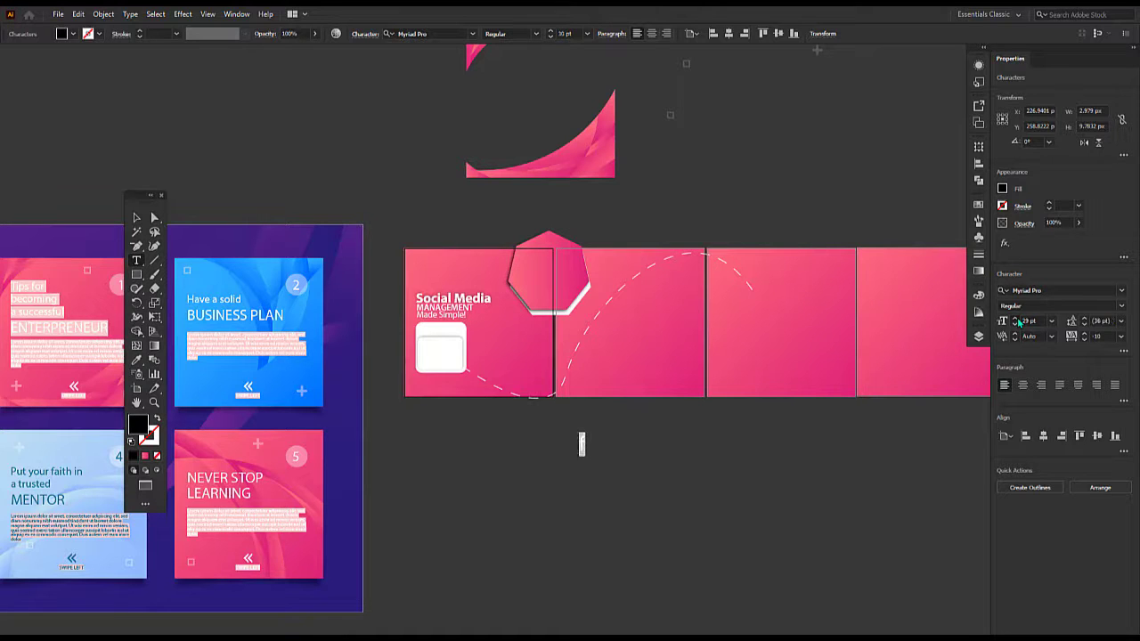
scroll(1019, 322, "up", 20)
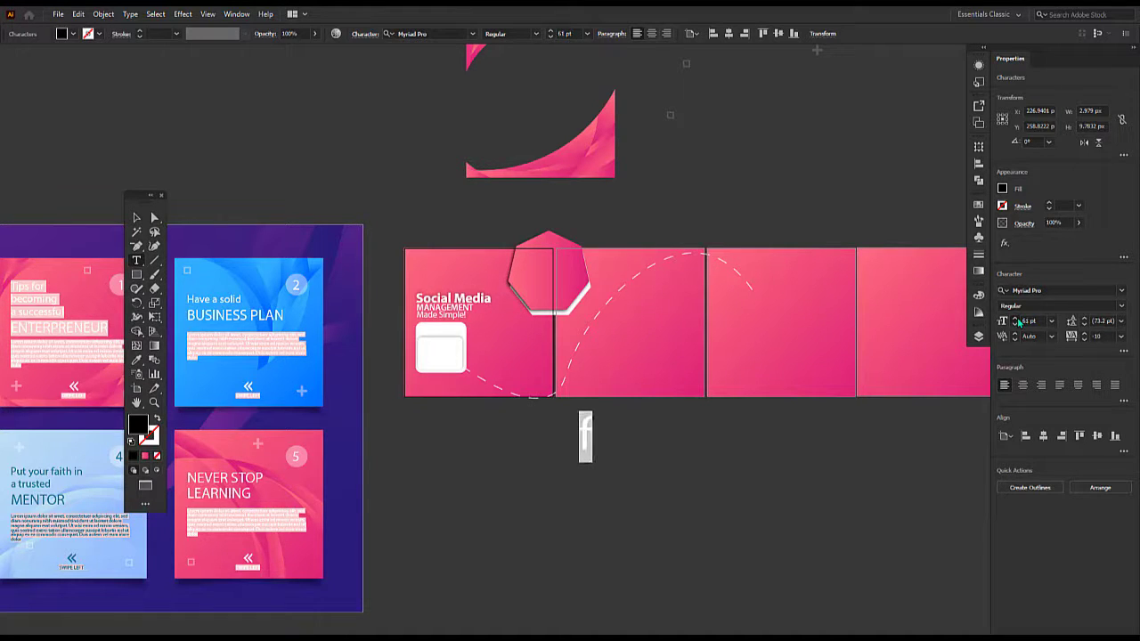
scroll(1020, 322, "up", 20)
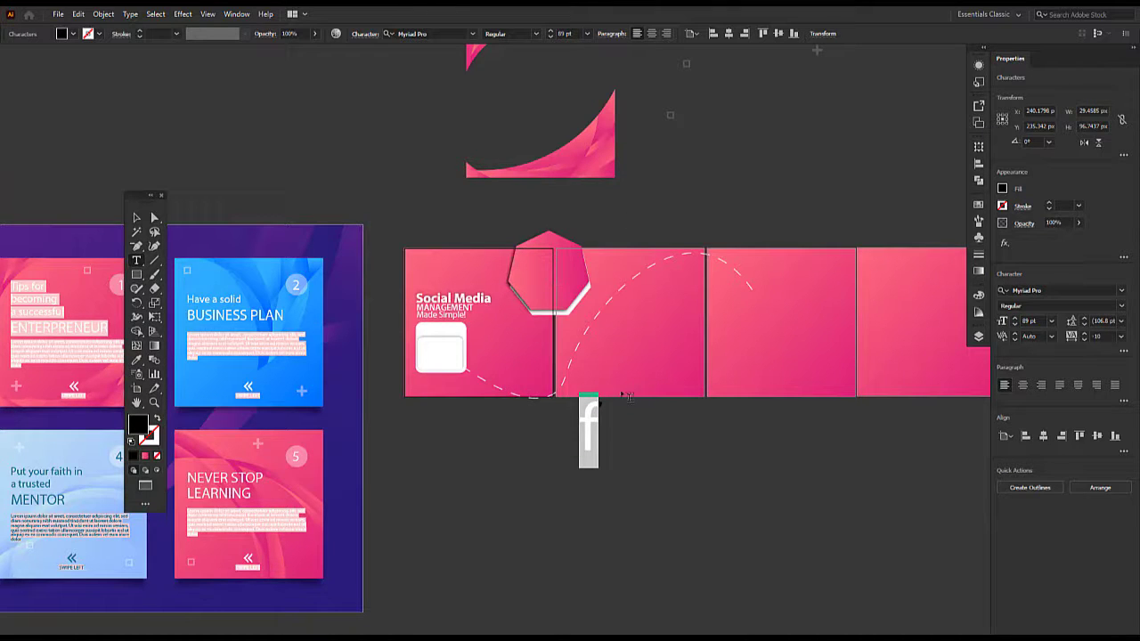
- Move the letter f onto the middle of the second panel and fill it with bright blue (#2AB4FF)
left_click_drag(133, 194, 768, 261)
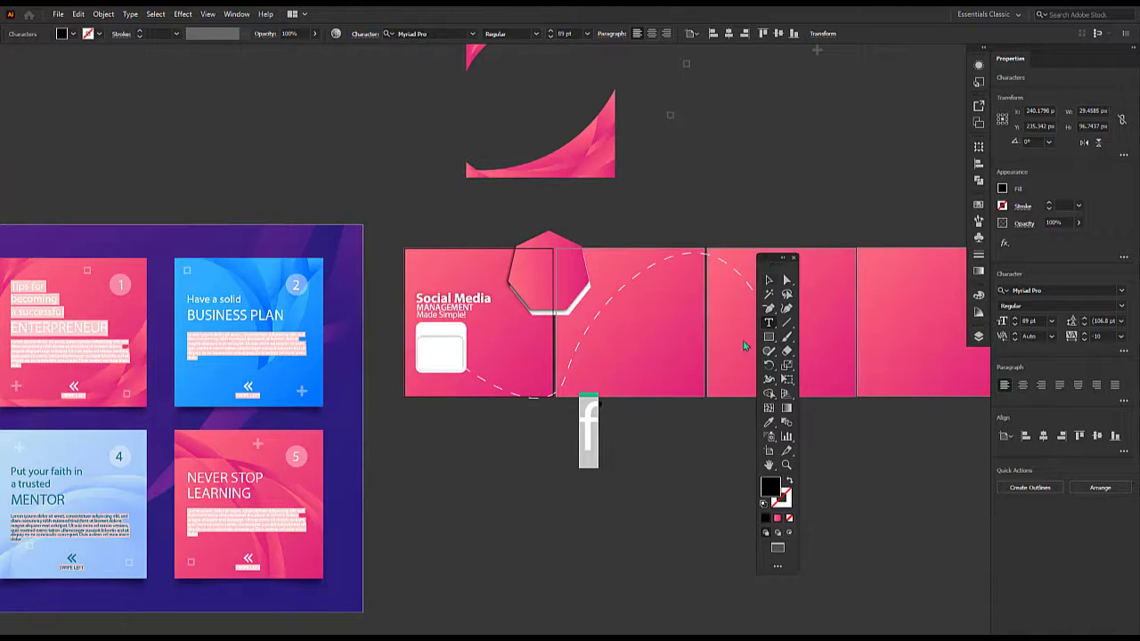
left_click(768, 281)
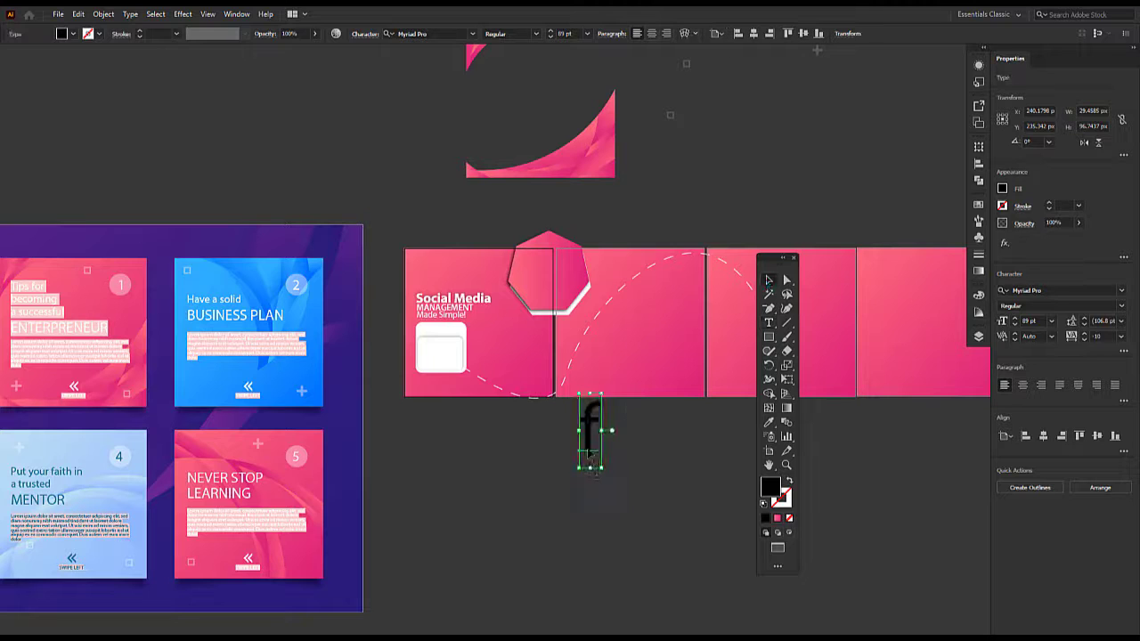
left_click_drag(582, 455, 635, 361)
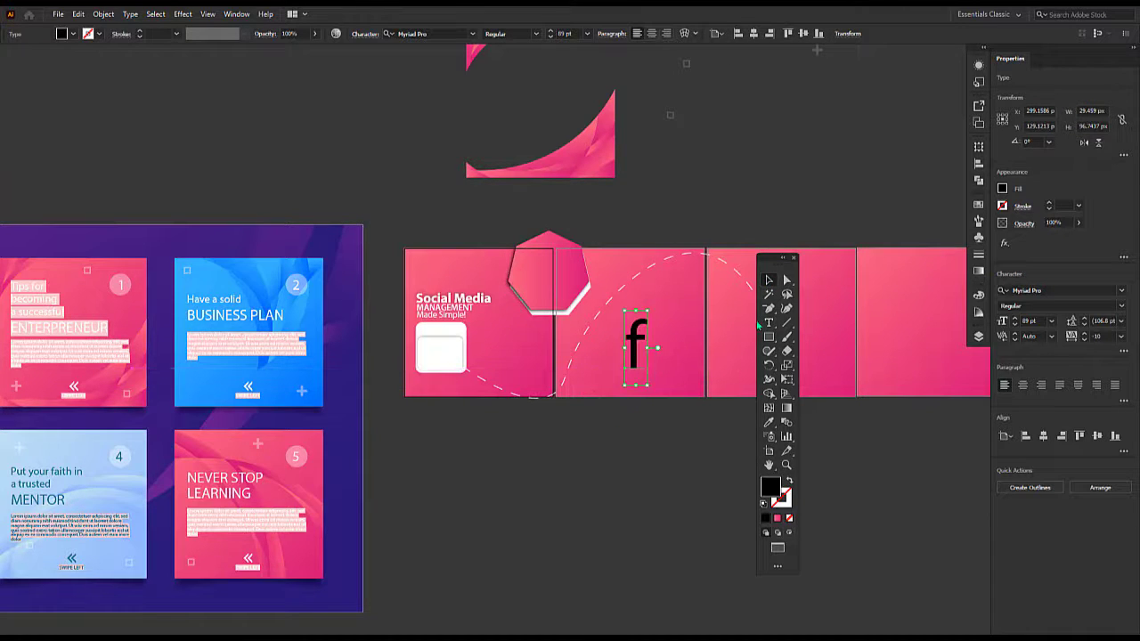
left_click(1003, 189)
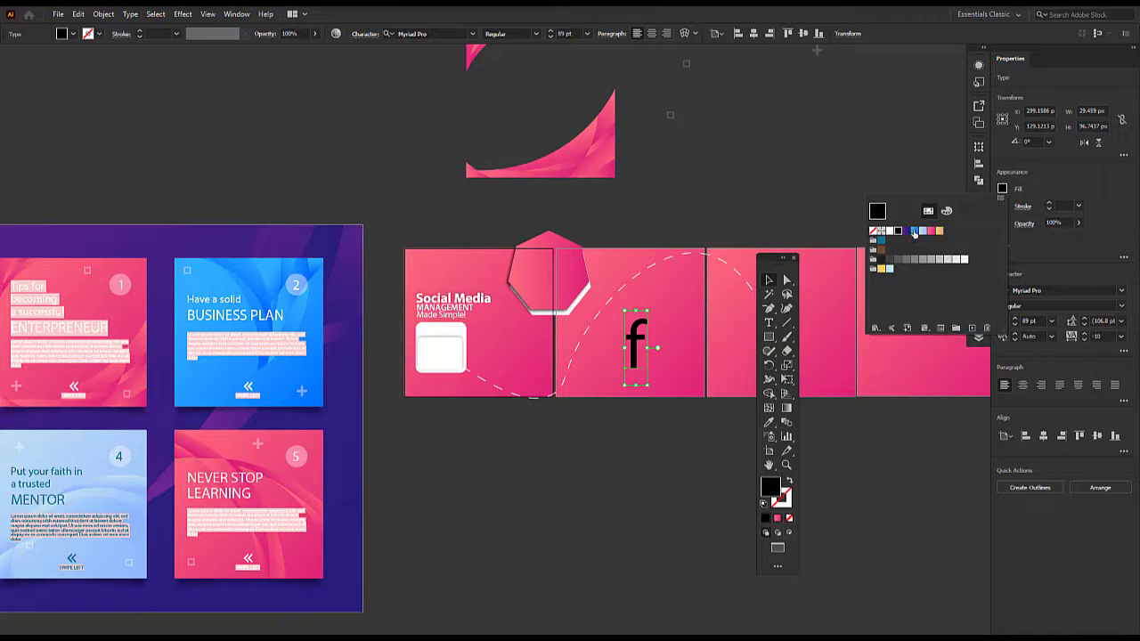
left_click(946, 211)
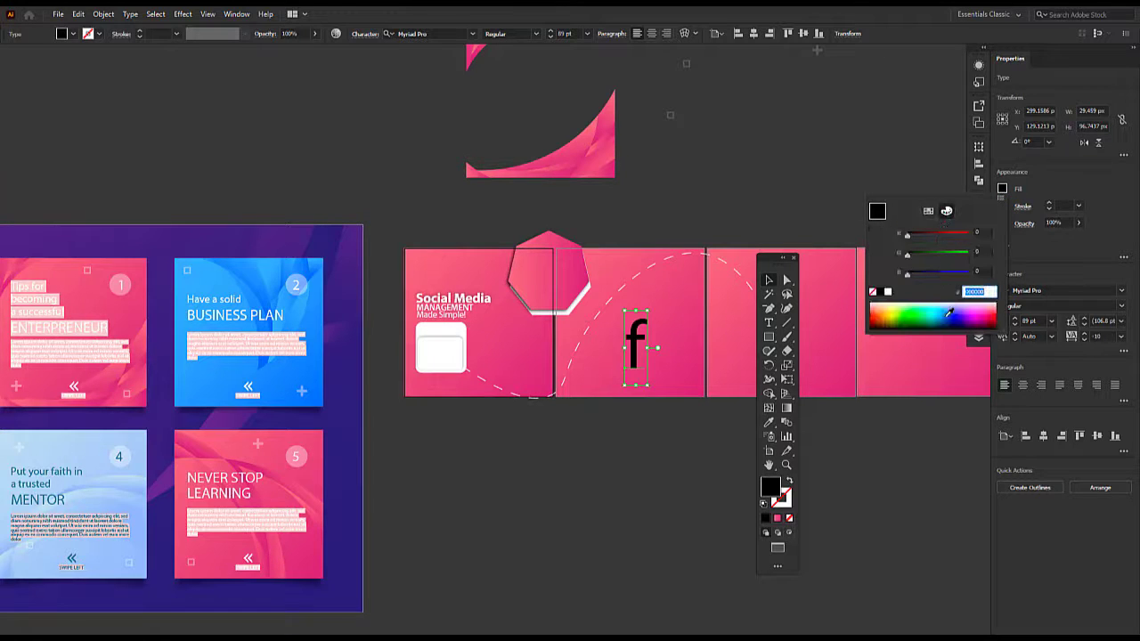
mouse_move(949, 312)
left_mouse_down()
mouse_move(960, 310)
mouse_move(942, 305)
mouse_move(963, 313)
mouse_move(944, 307)
left_mouse_up()
left_click(769, 282)
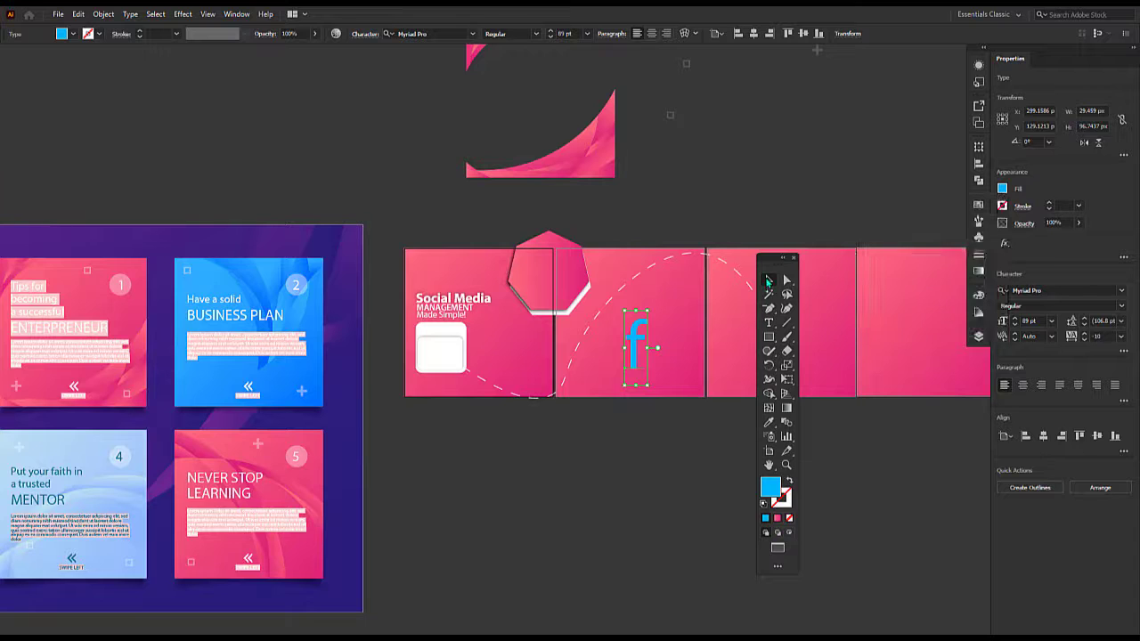
- Enlarge the blue f to about 100.81 pt and move it to the second panel's right edge
left_click_drag(624, 352, 630, 331)
left_click_drag(649, 371, 655, 383)
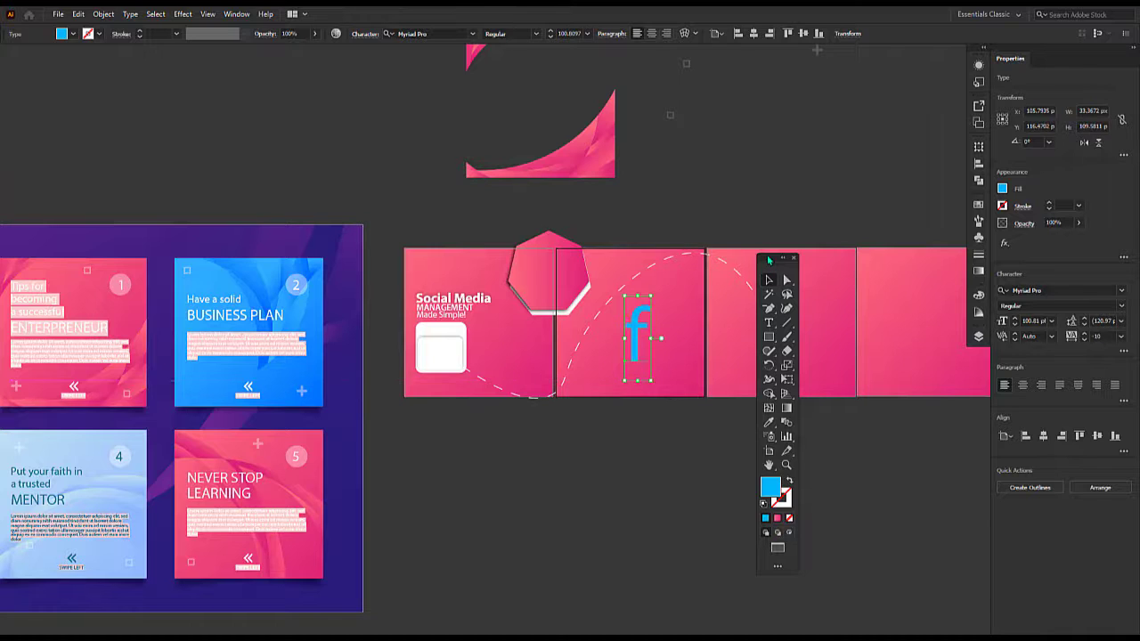
left_click_drag(769, 259, 744, 231)
left_click(687, 184)
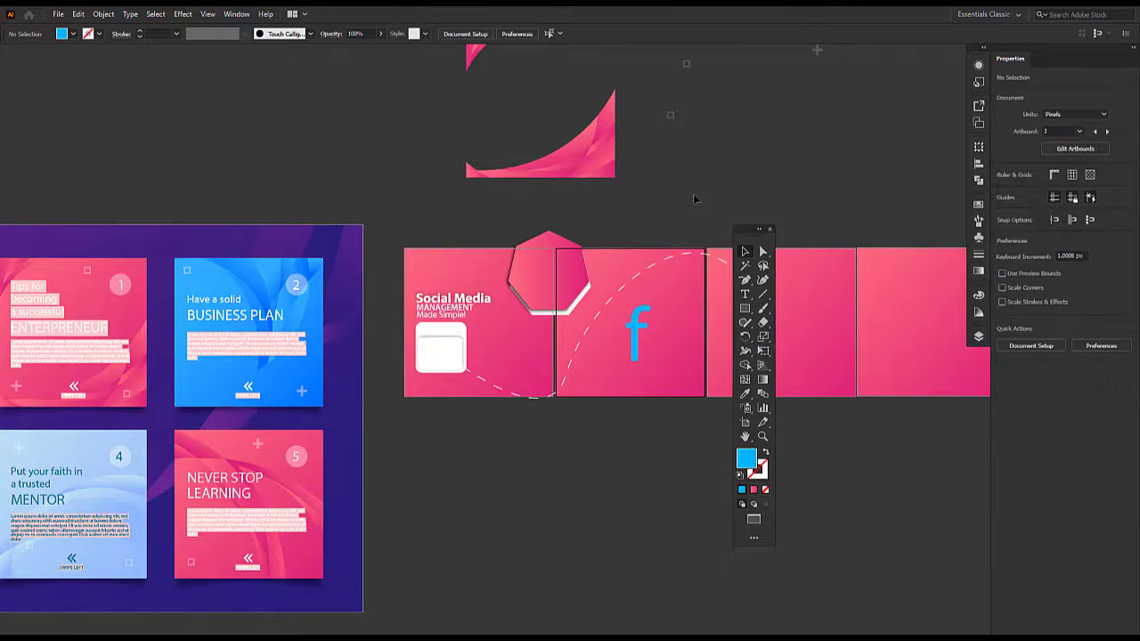
left_click_drag(634, 325, 699, 305)
- Shrink the dashed curve to about 316 px wide and 155 px high so it ends inside the second panel
left_click(674, 262)
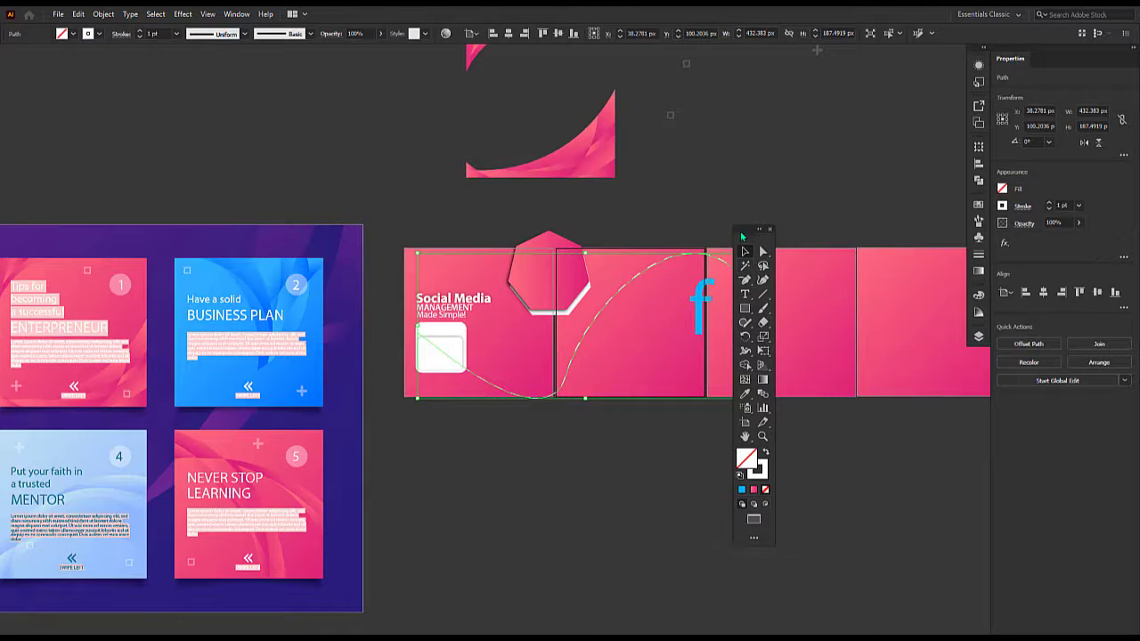
left_click_drag(744, 237, 810, 231)
left_click_drag(753, 328, 662, 328)
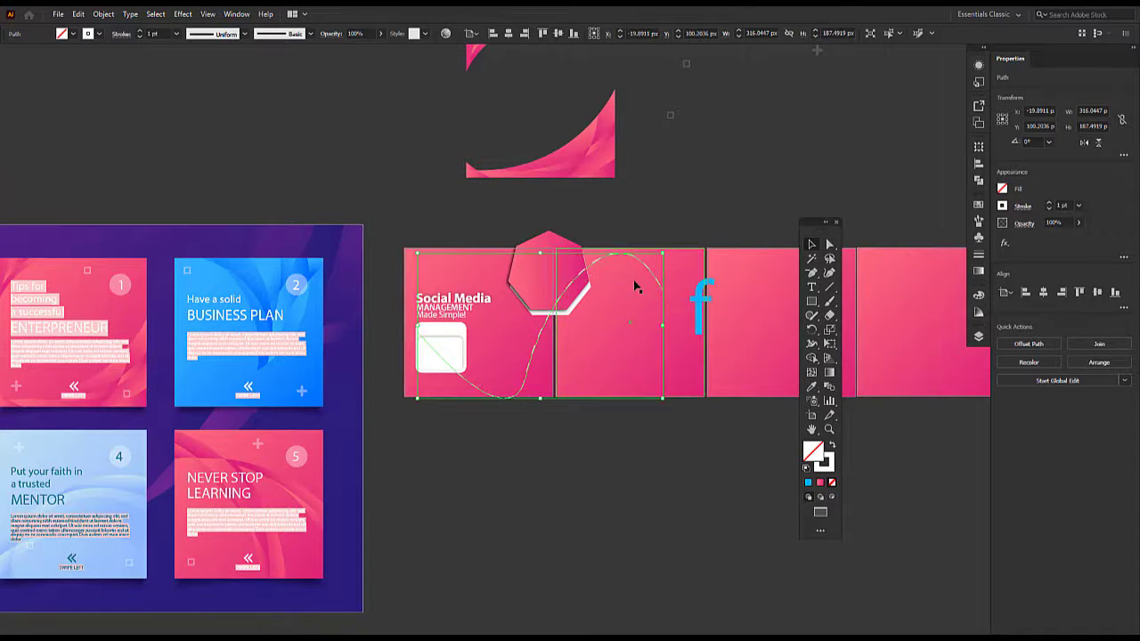
left_click_drag(540, 255, 566, 278)
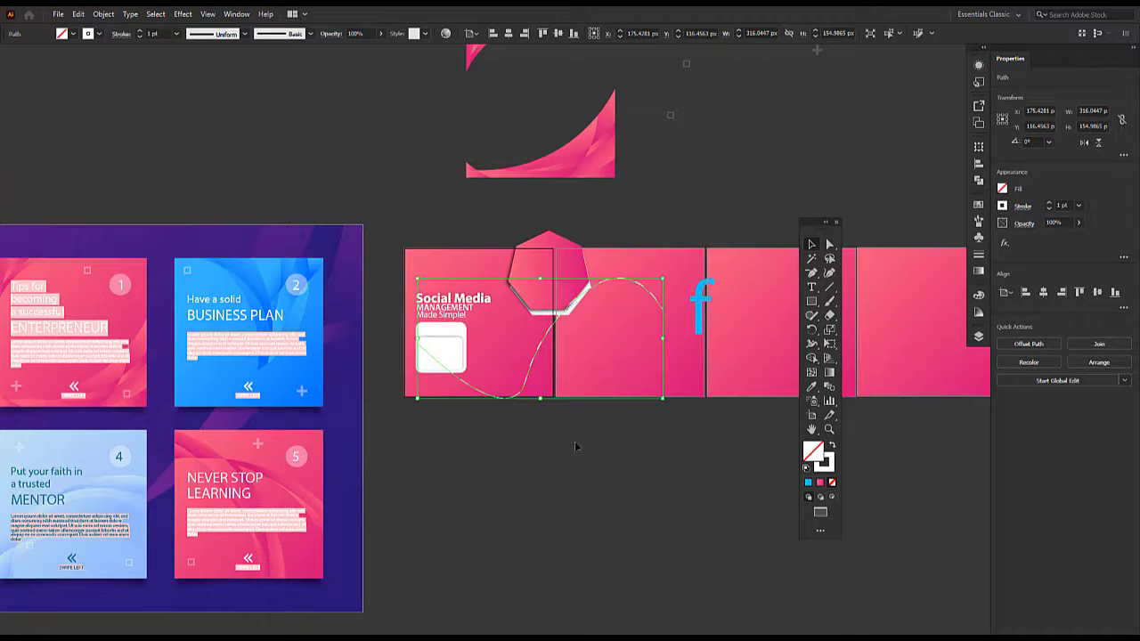
left_click(600, 474)
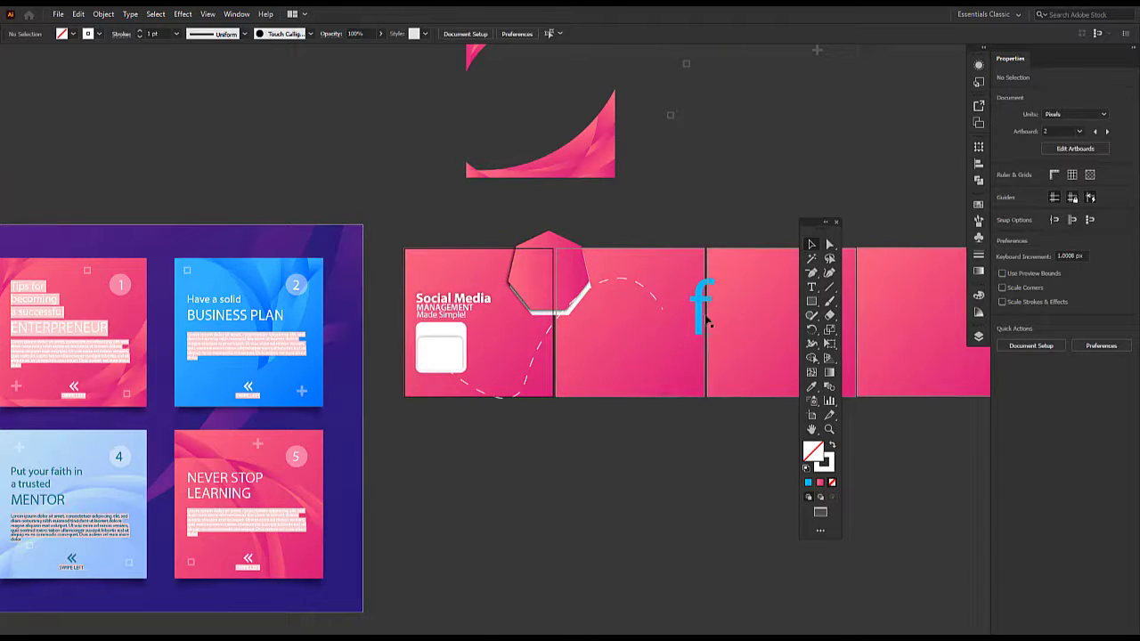
- Move the blue f to the right end of the dashed curve, at about X 143 px, Y 100 px
left_click_drag(700, 323, 664, 333)
left_click(697, 180)
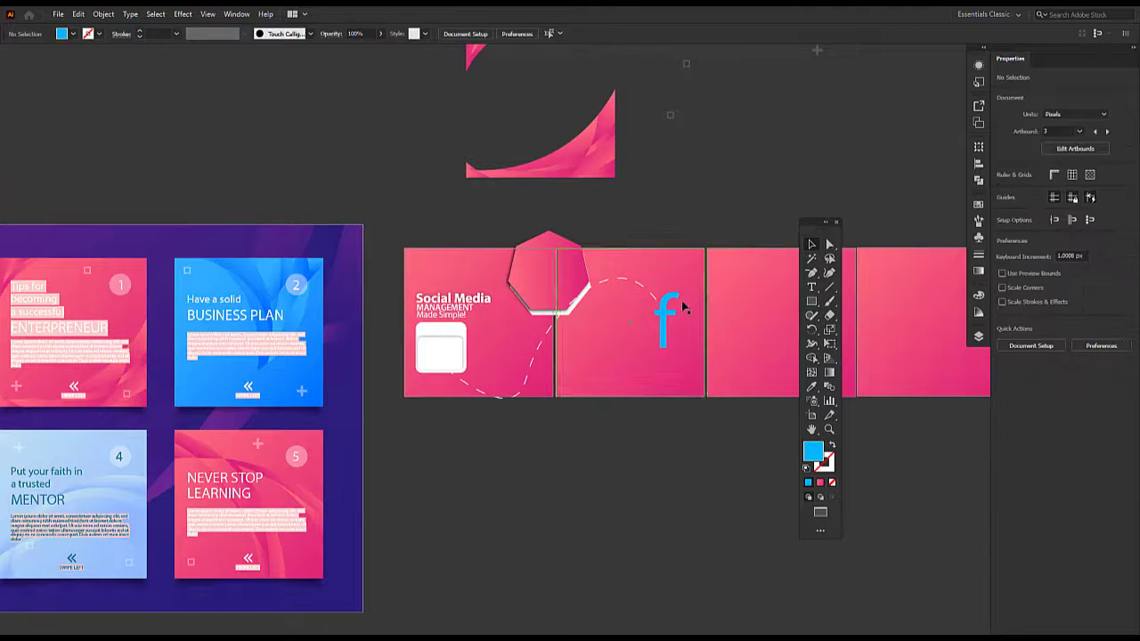
left_click(664, 316)
key("ctrl+plus")
key("ctrl+plus")
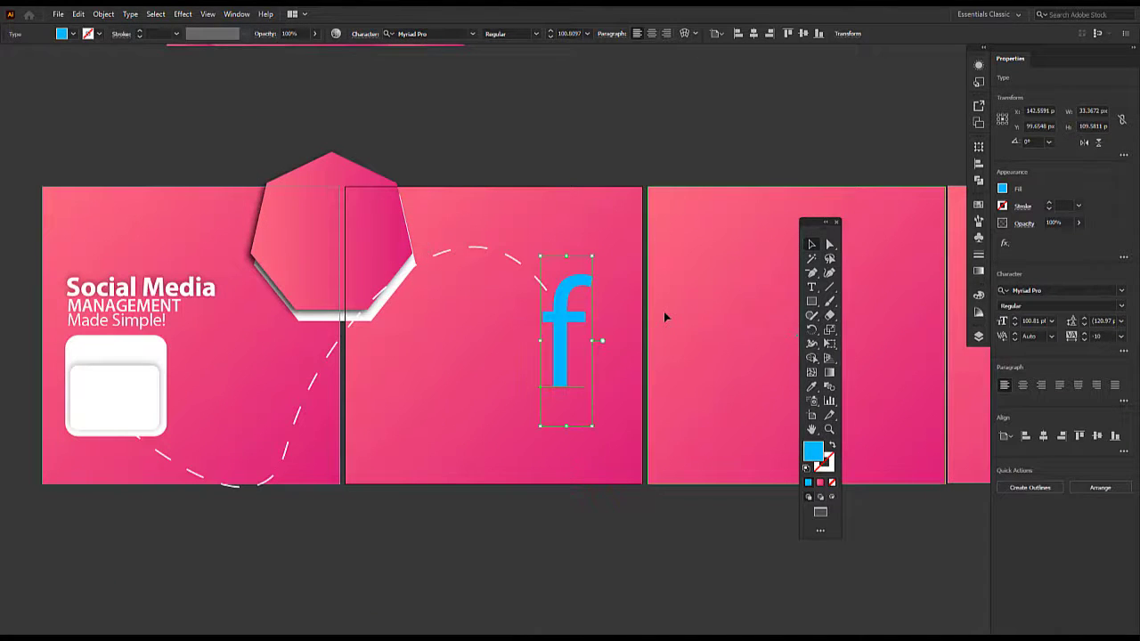
left_click(671, 140)
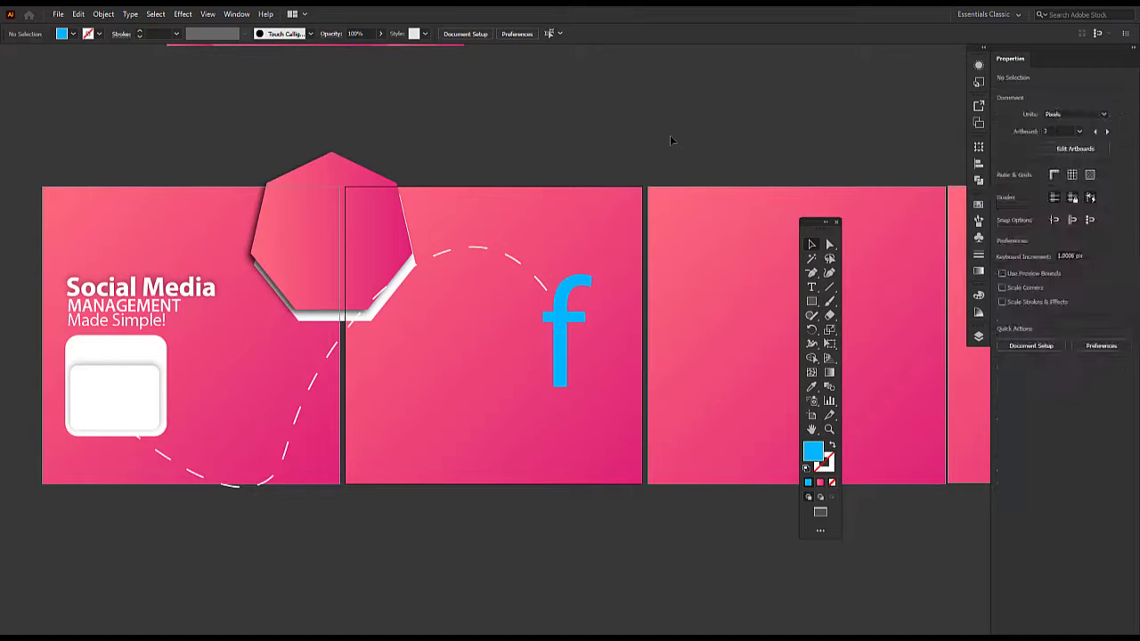
- Apply a Normal-mode black Drop Shadow to the blue f with 33% opacity, 0 px X offset, -1 px Y offset and 2 px blur
left_click(568, 331)
left_click(183, 14)
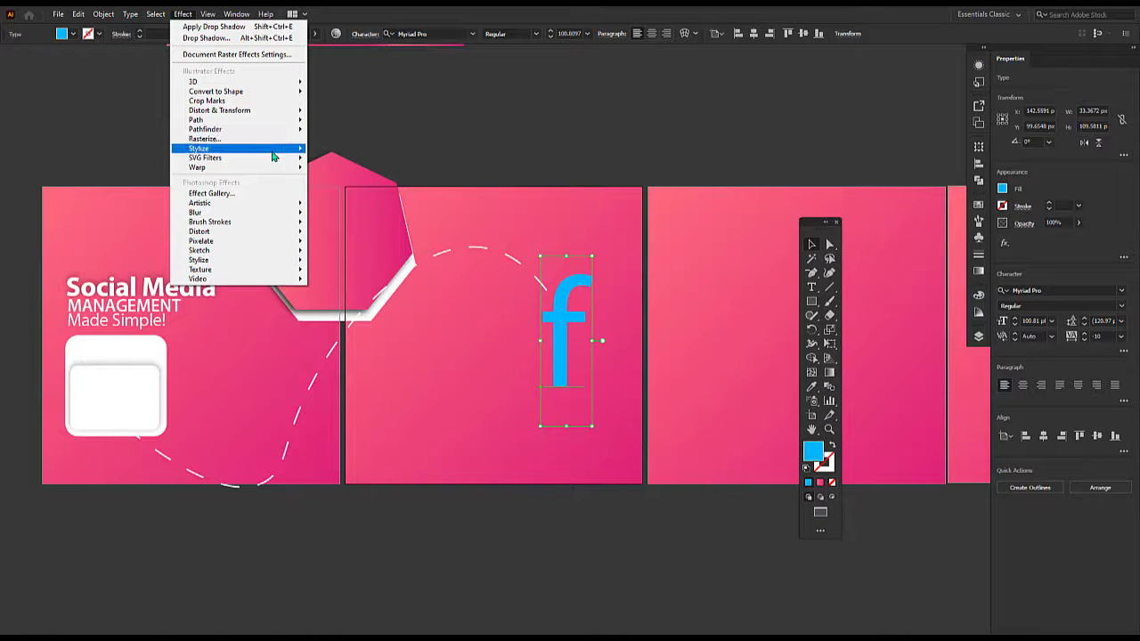
mouse_move(273, 156)
left_click(343, 150)
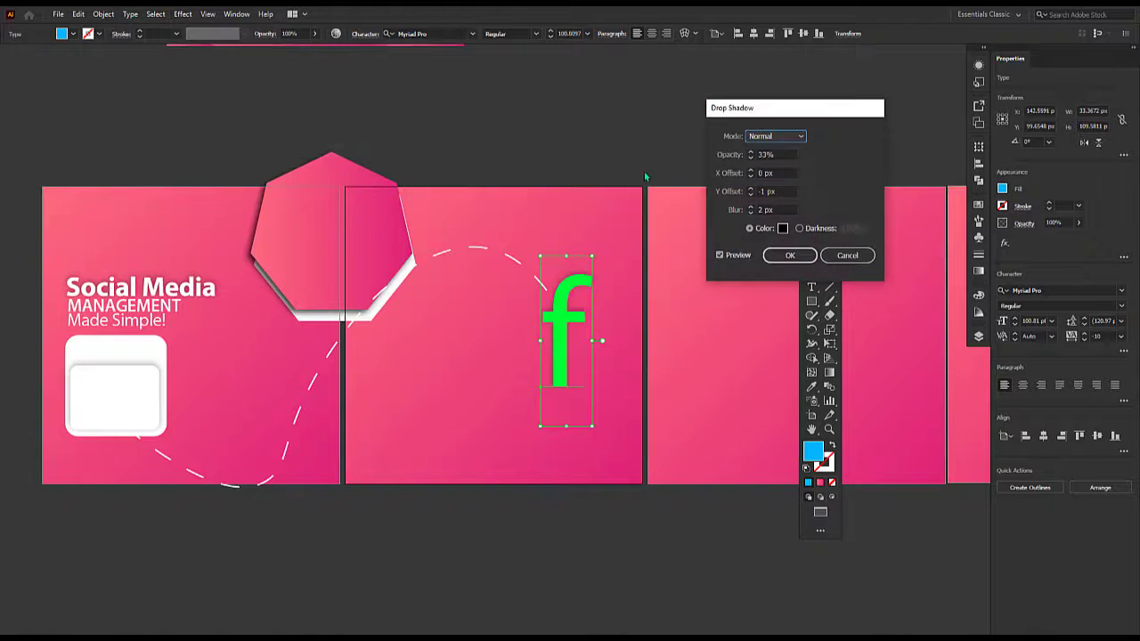
left_click(802, 256)
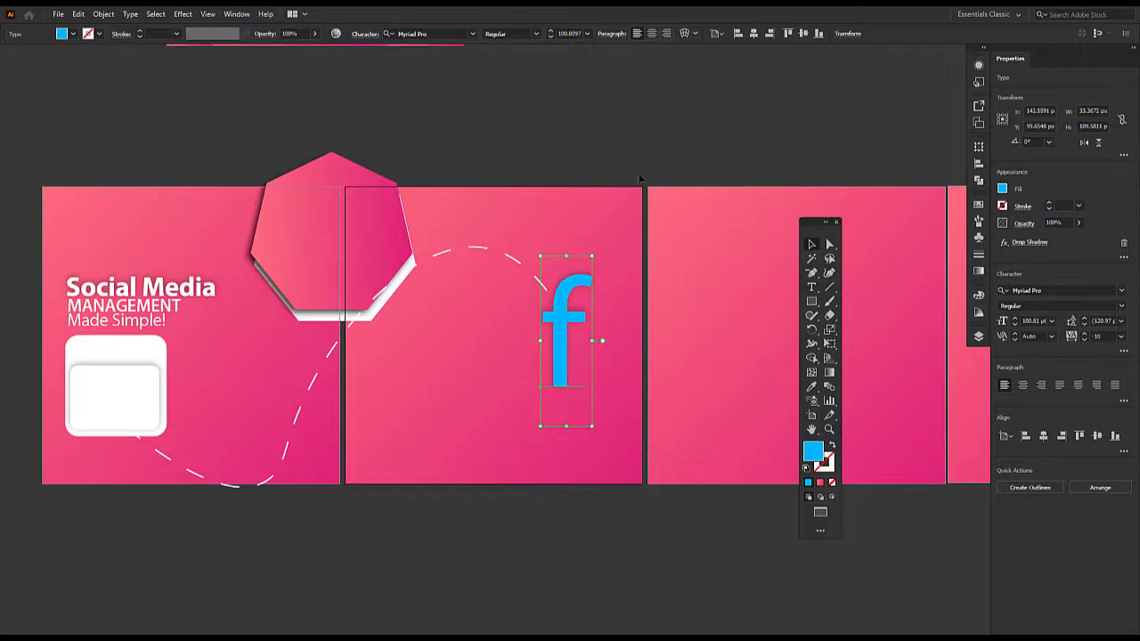
left_click(642, 149)
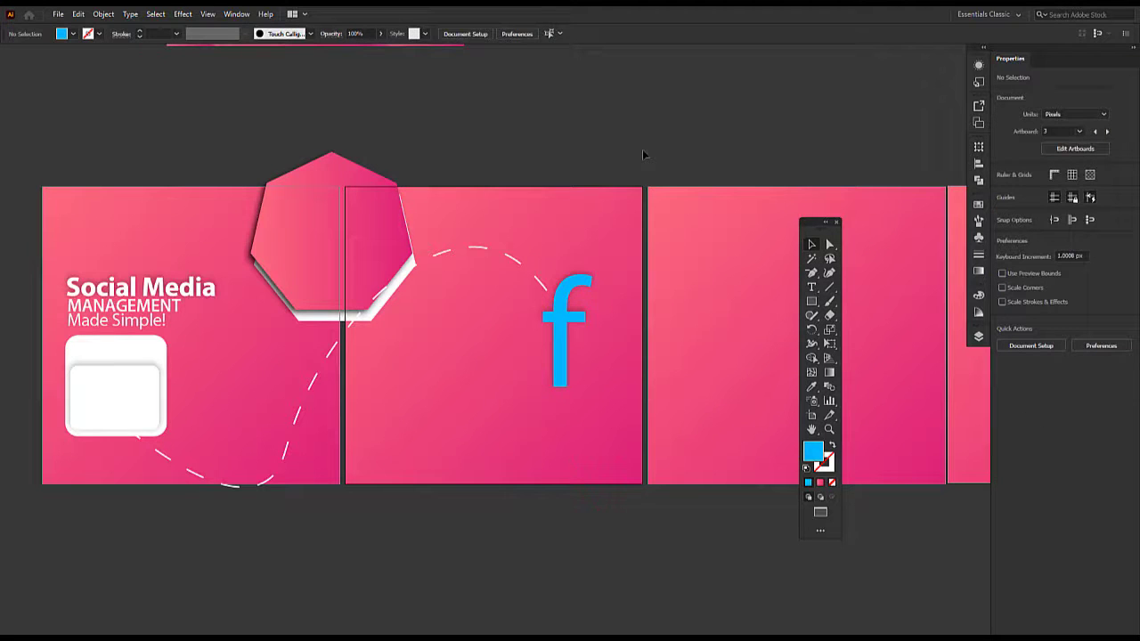
- Duplicate the blue f slightly down and right, and give the copy a 1 pt white stroke with no fill
left_click(565, 318)
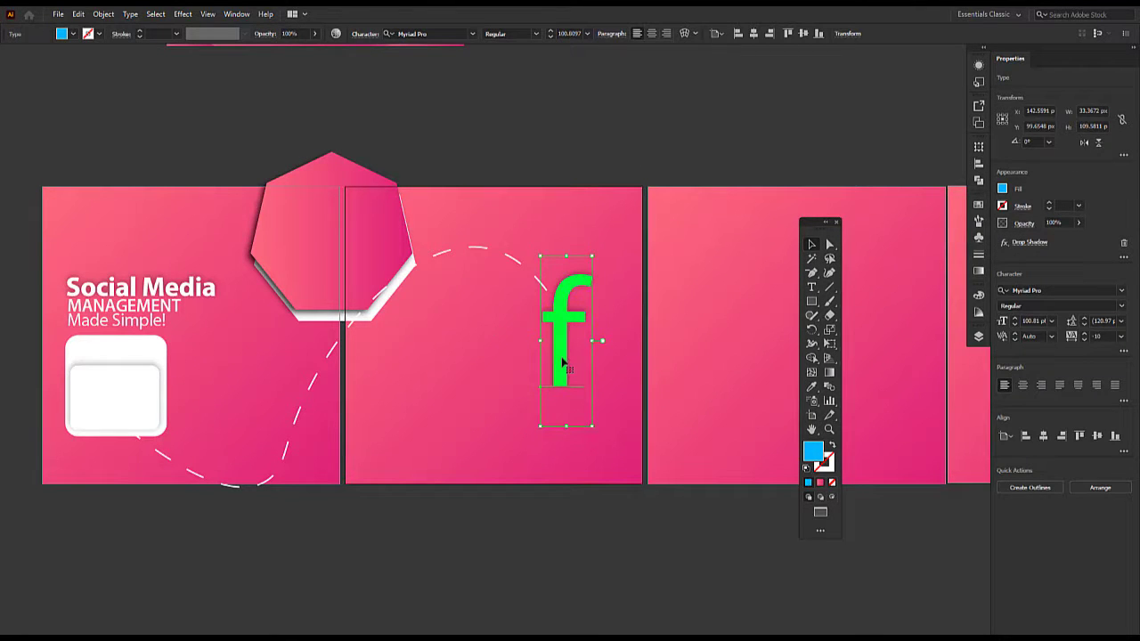
left_click_drag(562, 360, 587, 370)
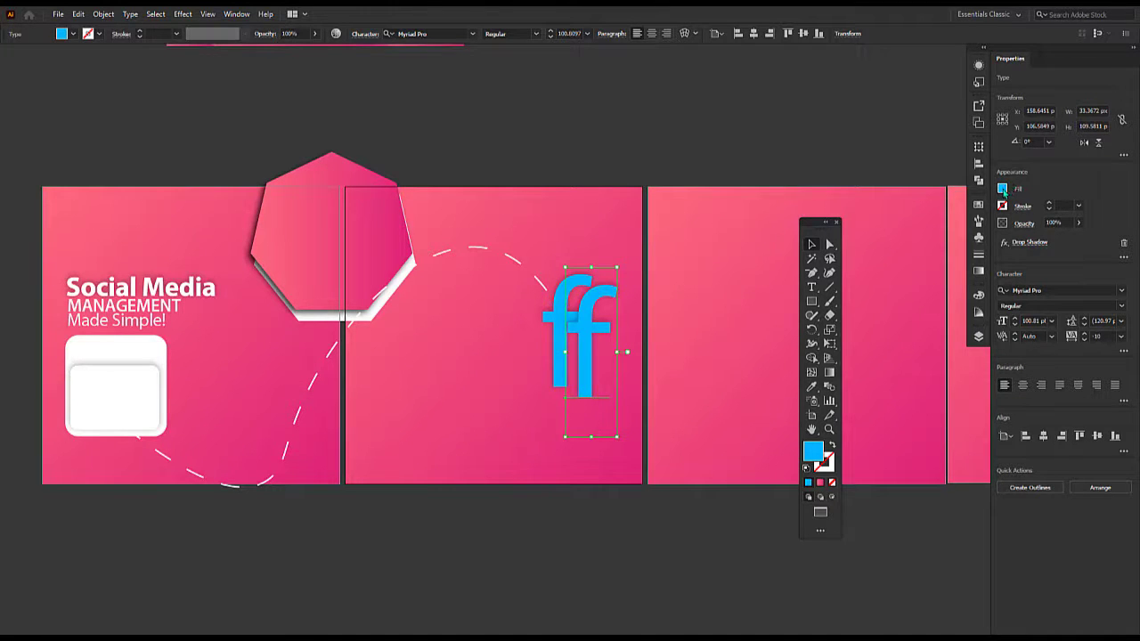
left_click(1049, 204)
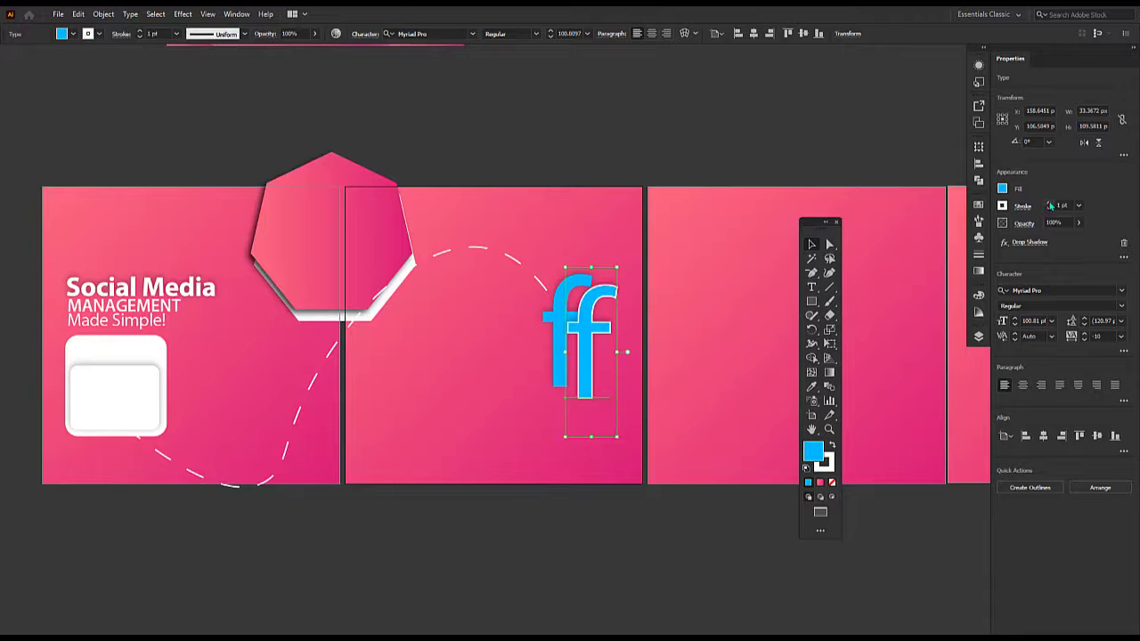
left_click(1001, 189)
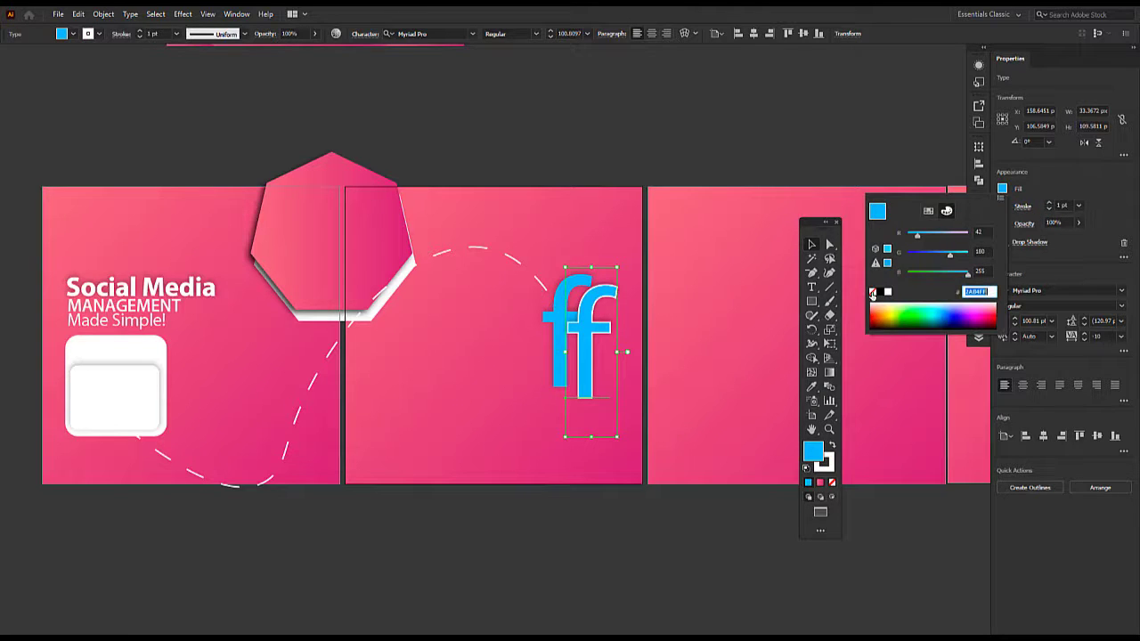
left_click(872, 291)
left_click(688, 130)
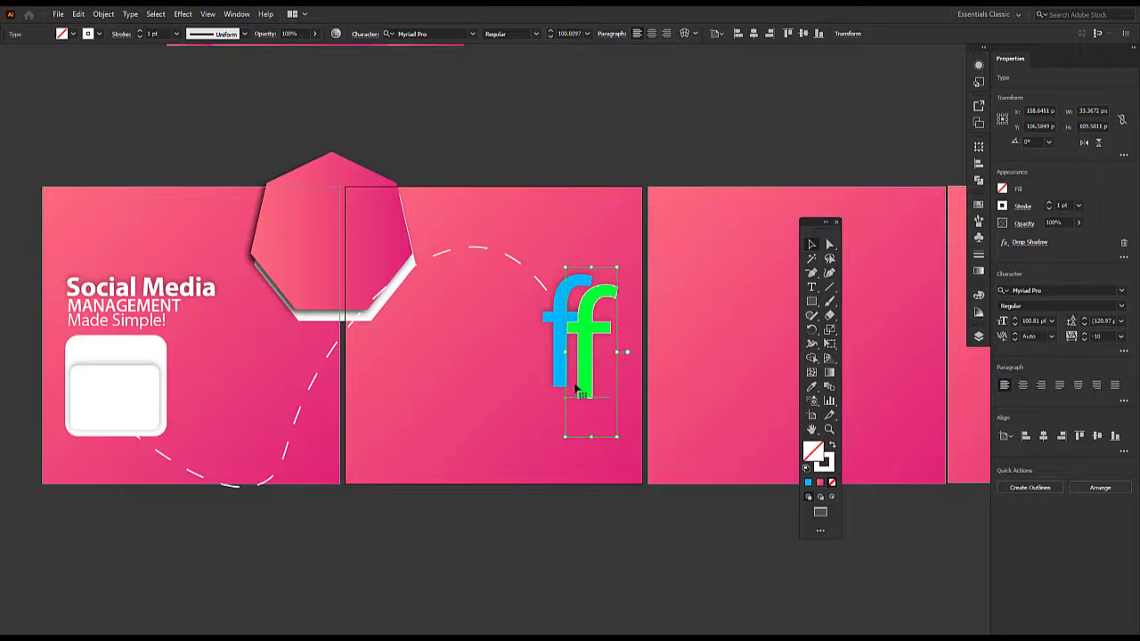
- Bring the blue f in front of the white outline copy and set the outline slightly below and right of it
left_click_drag(584, 329, 562, 329)
left_click(655, 147)
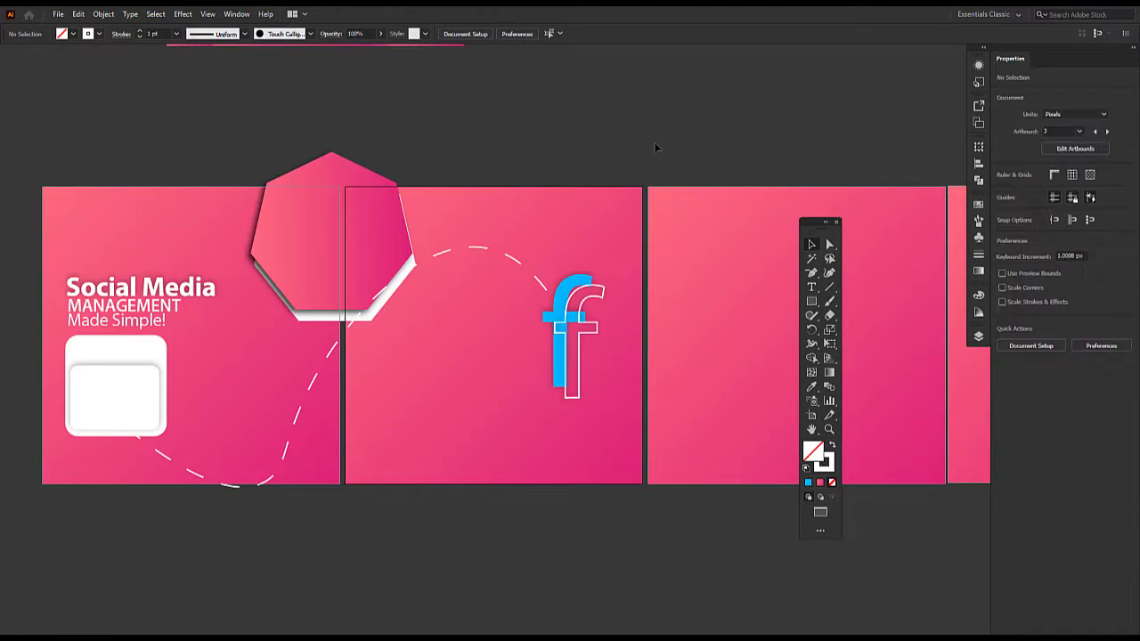
left_click(558, 306)
left_click_drag(580, 312, 620, 323)
left_click(564, 298)
key("ctrl+shift+b")
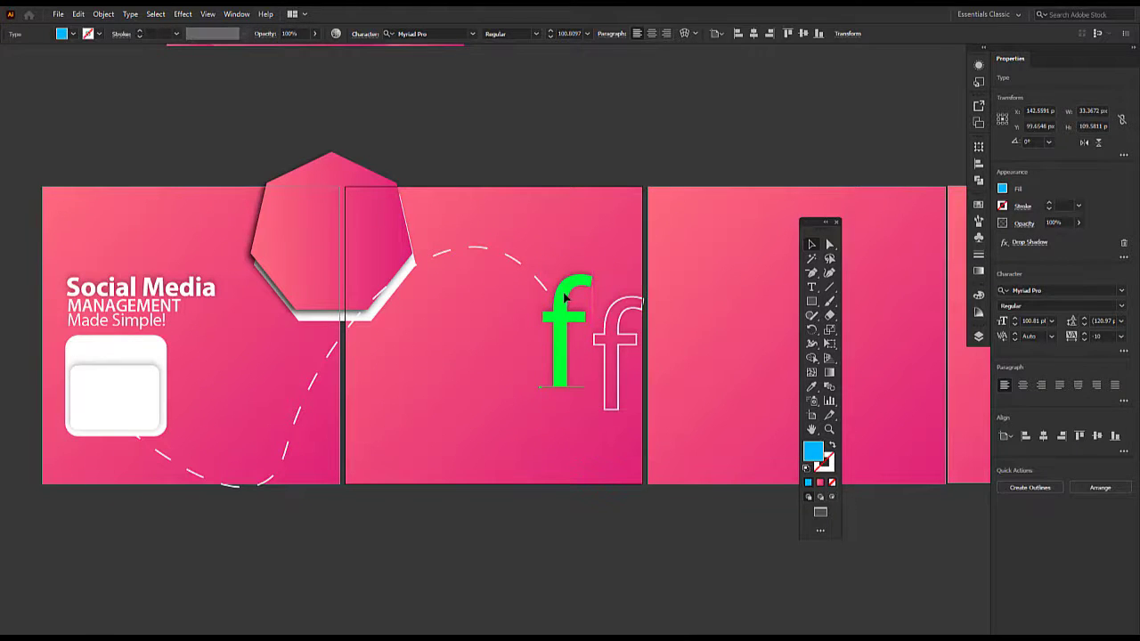
key("ctrl+shift+b")
left_click(621, 351)
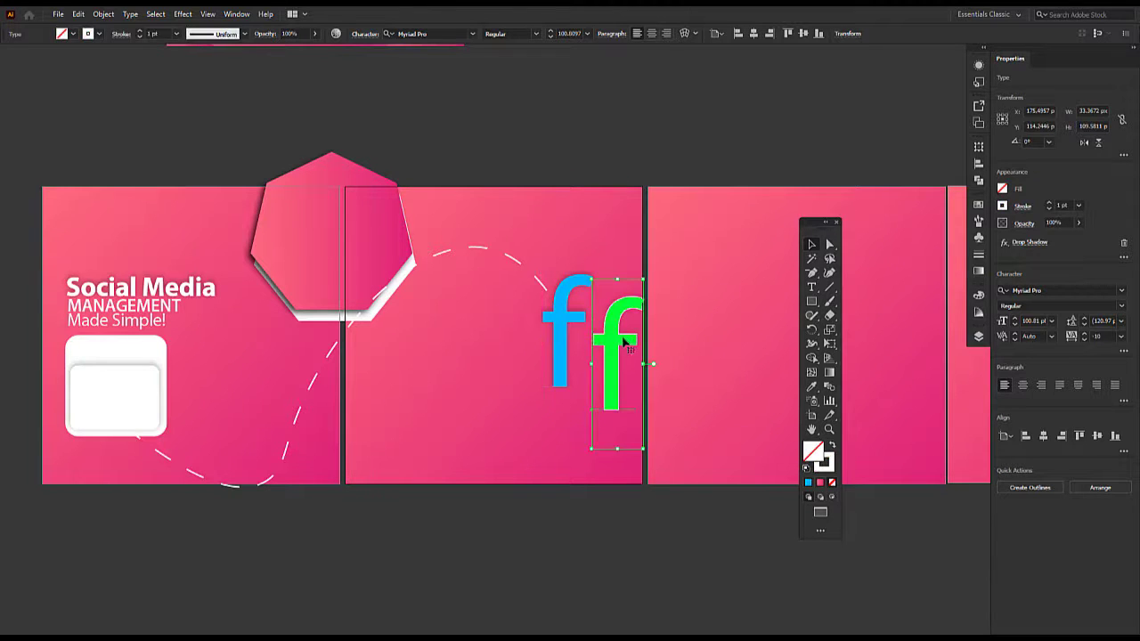
left_click_drag(621, 351, 572, 327)
key("ctrl+shift+bracketleft")
left_click(640, 145)
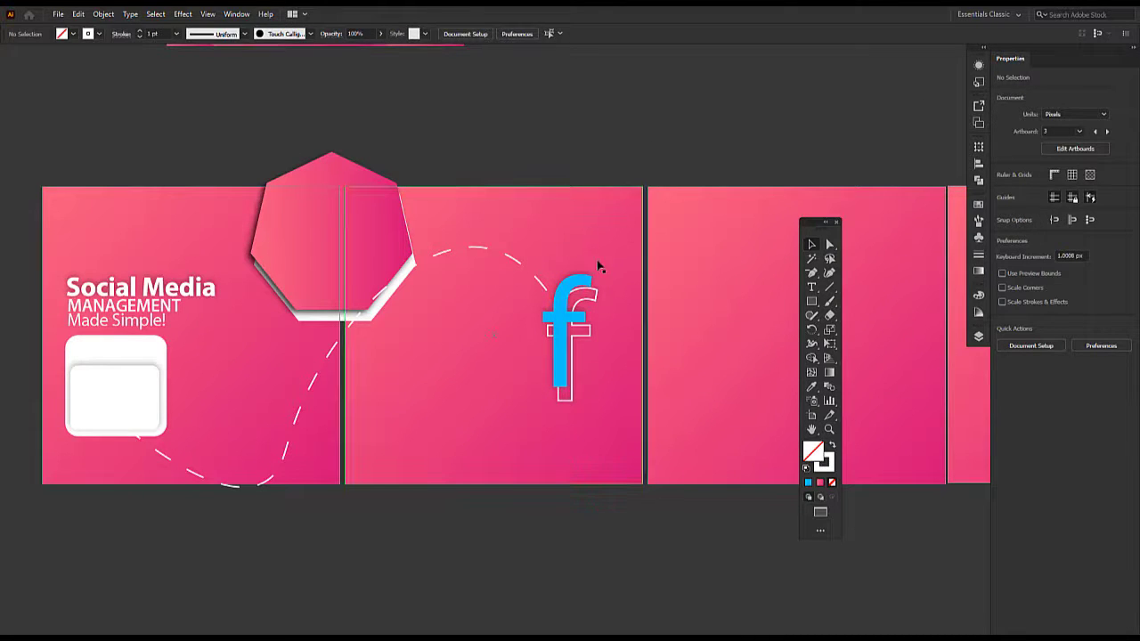
- Nudge the blue f to about X 144 px, Y 109 px so it nearly covers the white outline f
left_click(571, 288)
key("Down")
key("Down")
key("Down")
key("Down")
key("Down")
key("Down")
key("Down")
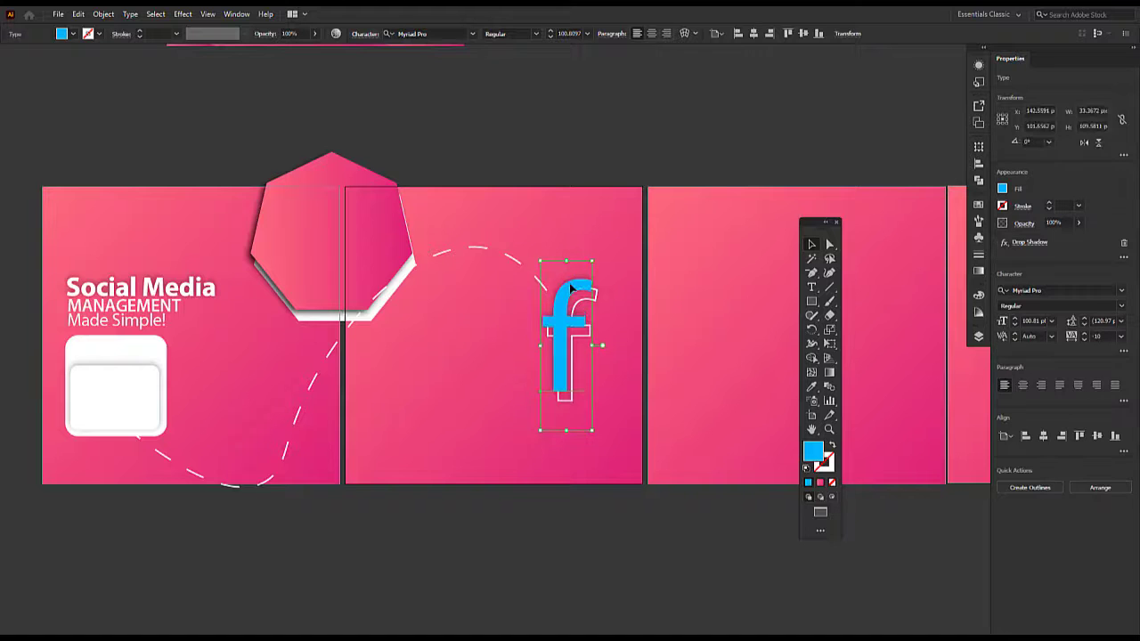
key("Left")
key("Down")
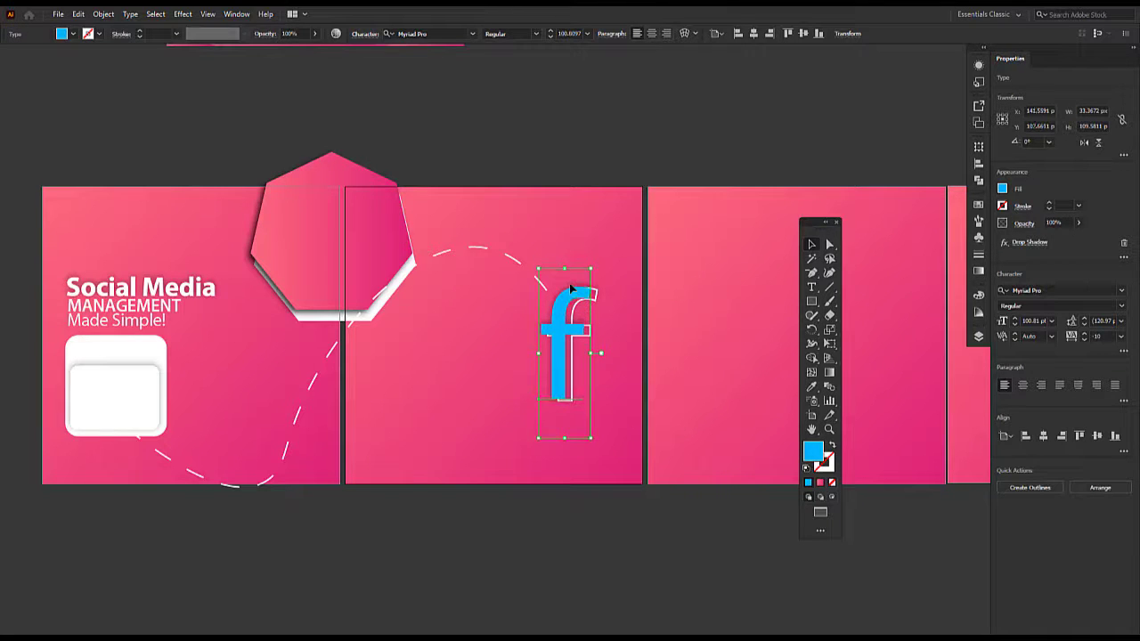
key("Right")
key("Right")
key("Down")
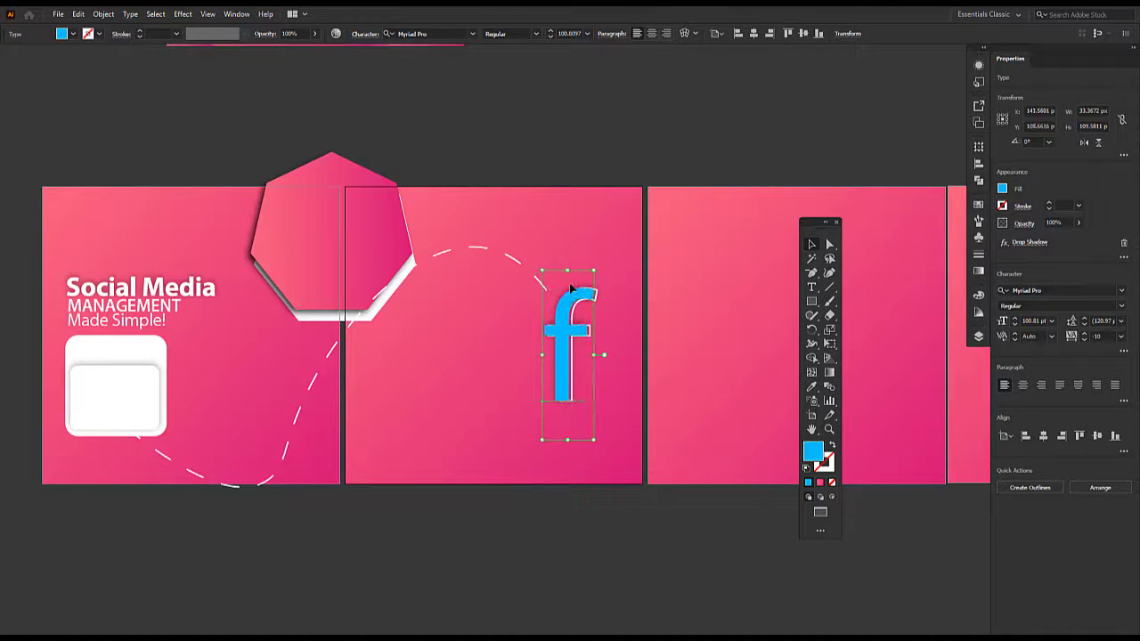
left_click(570, 161)
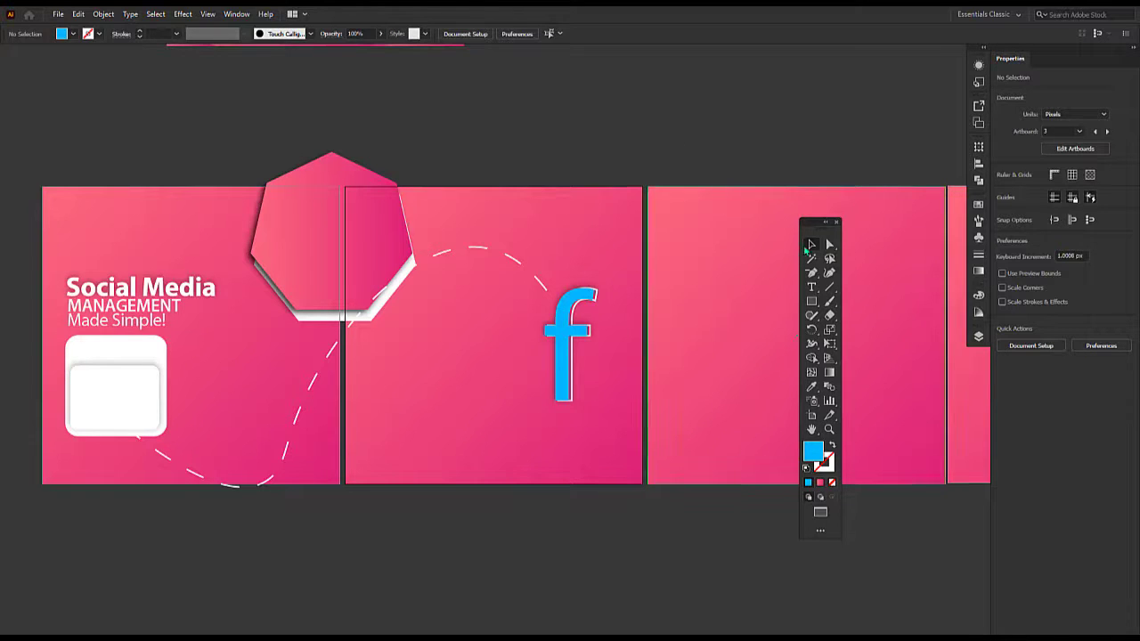
left_click_drag(814, 224, 789, 140)
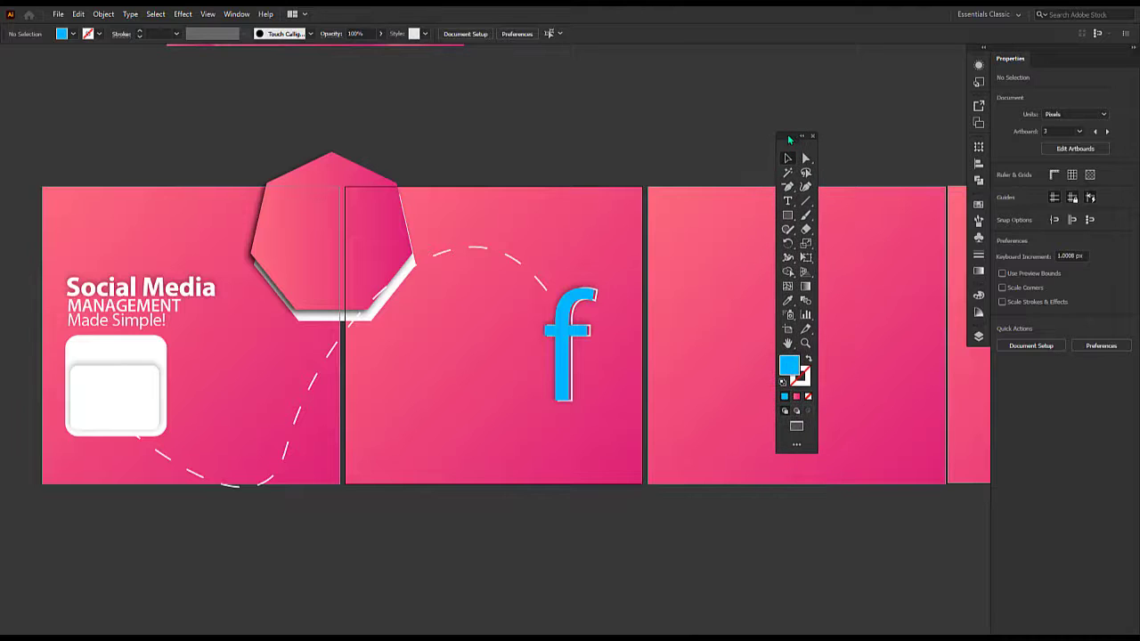
left_click(788, 217)
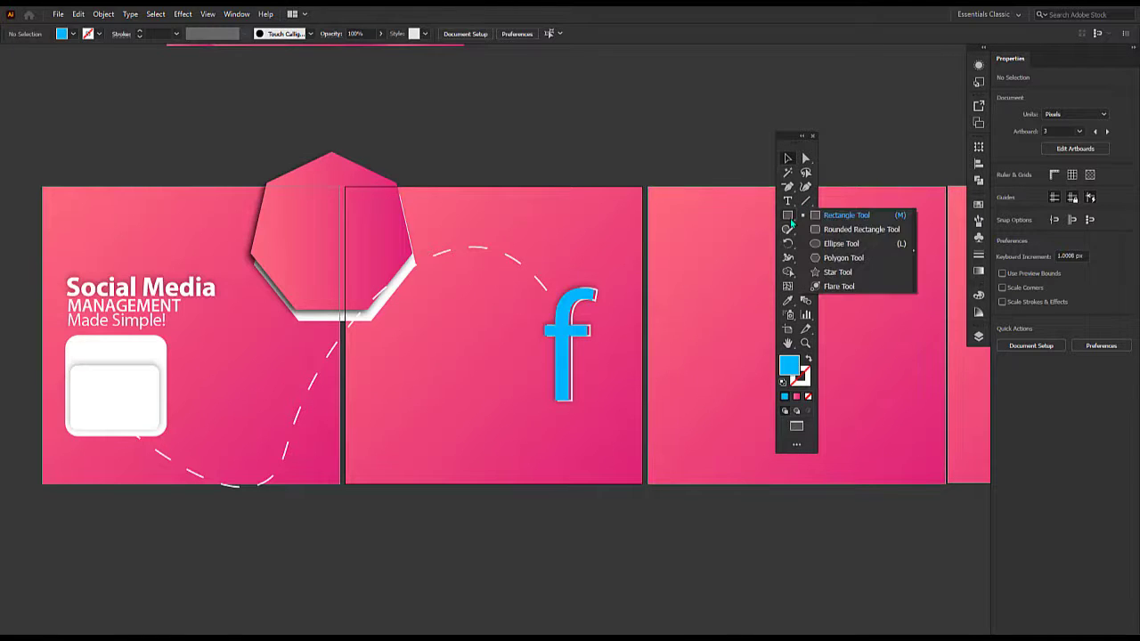
left_click(821, 230)
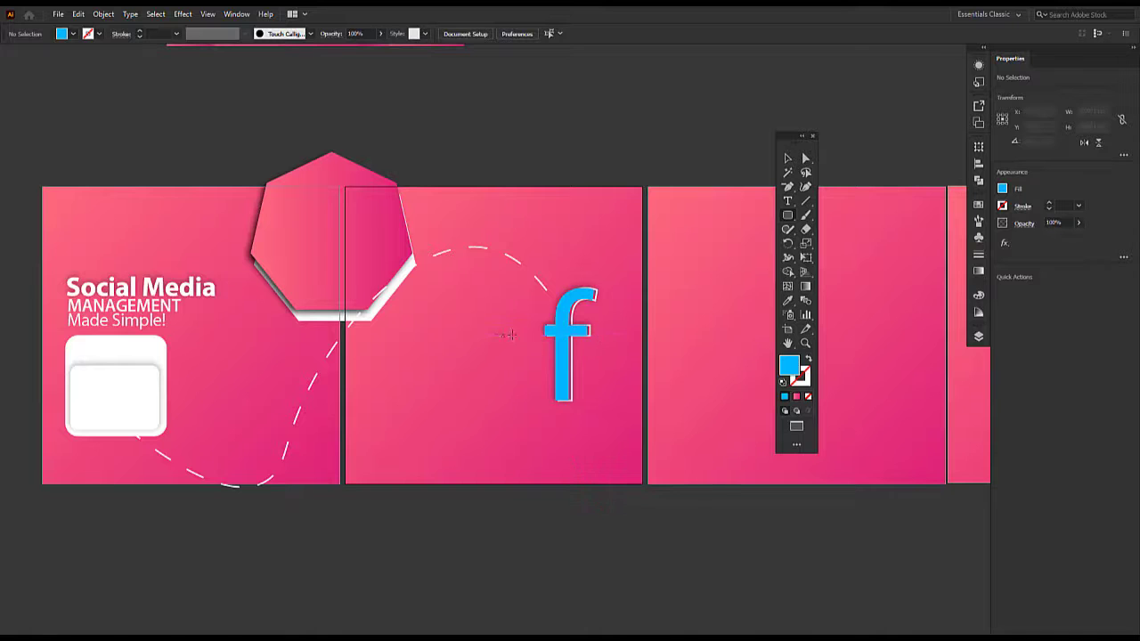
left_click_drag(426, 347, 564, 401)
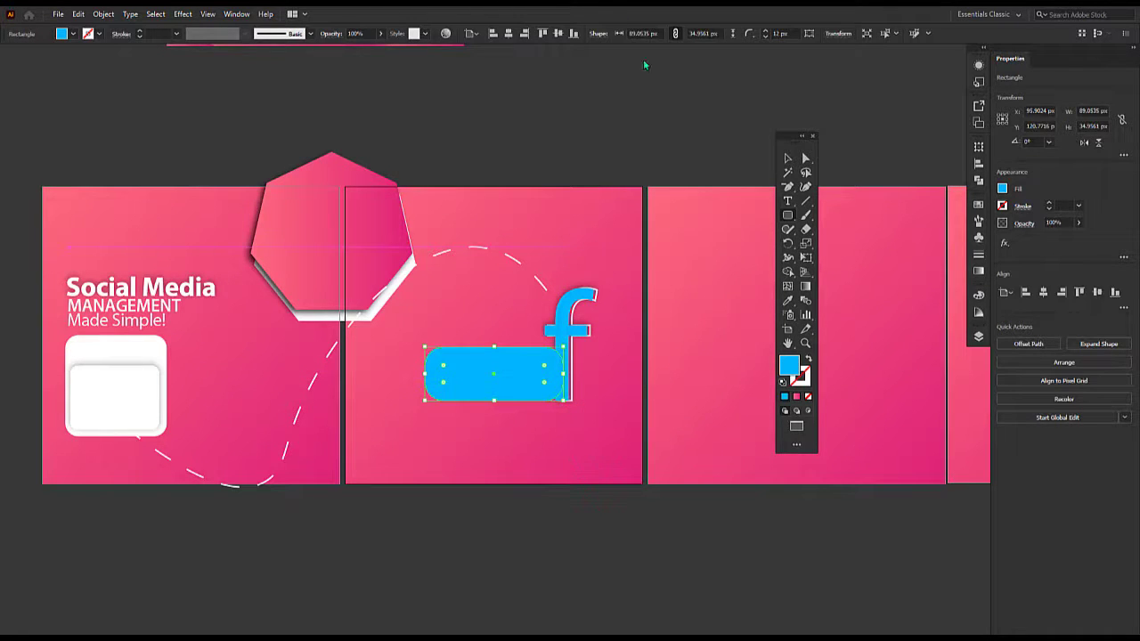
left_click(789, 159)
left_click(588, 273)
left_click(534, 361)
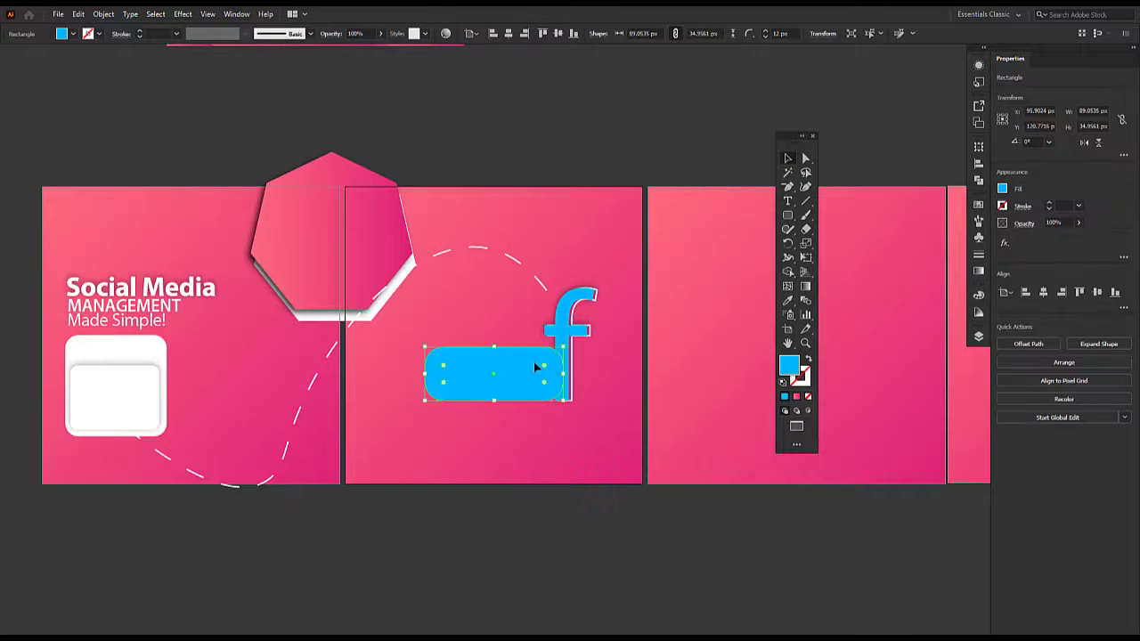
key("Right")
key("Right")
key("Right")
key("Delete")
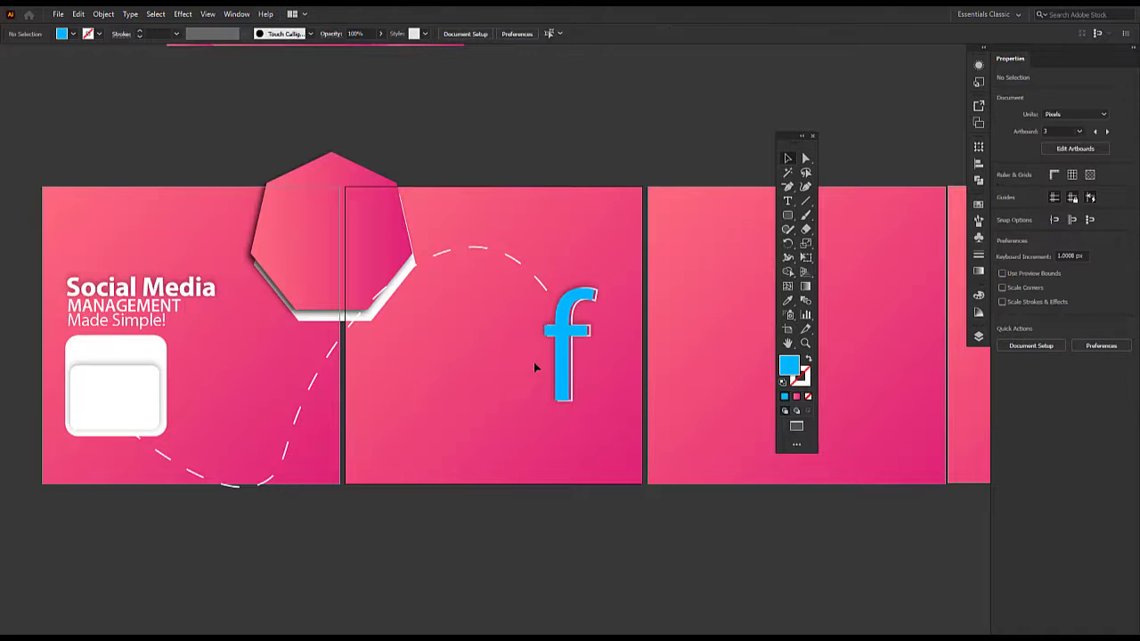
- Draw a square-cornered rectangle about 131 px wide and 17.5 px high and place it just beneath the f in the second panel
right_click(789, 217)
left_click(846, 228)
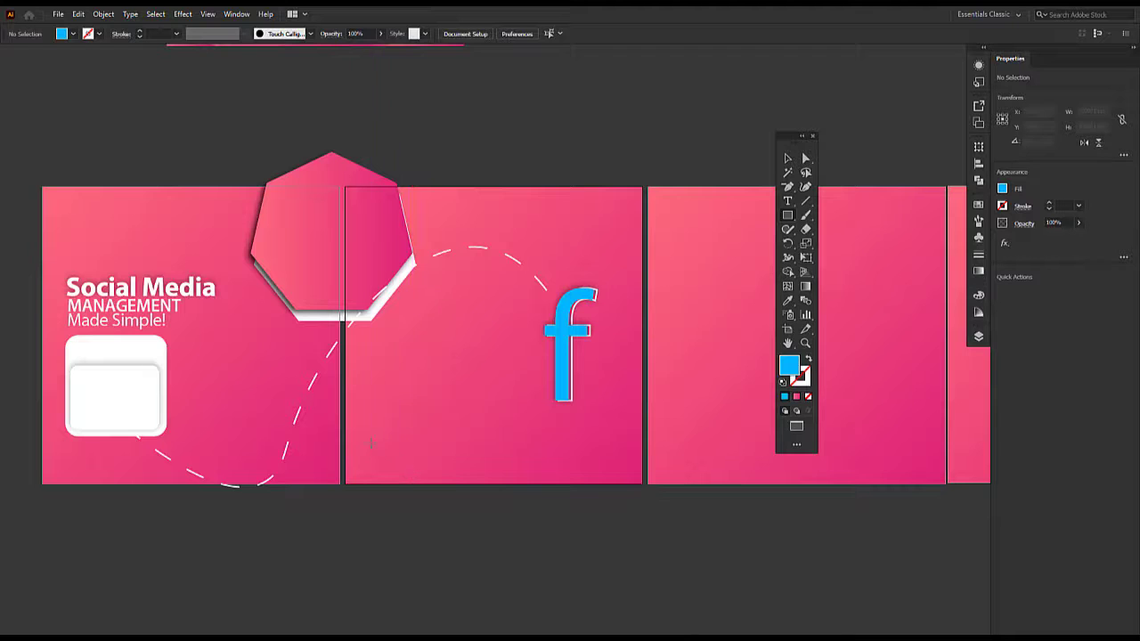
left_click_drag(369, 437, 574, 464)
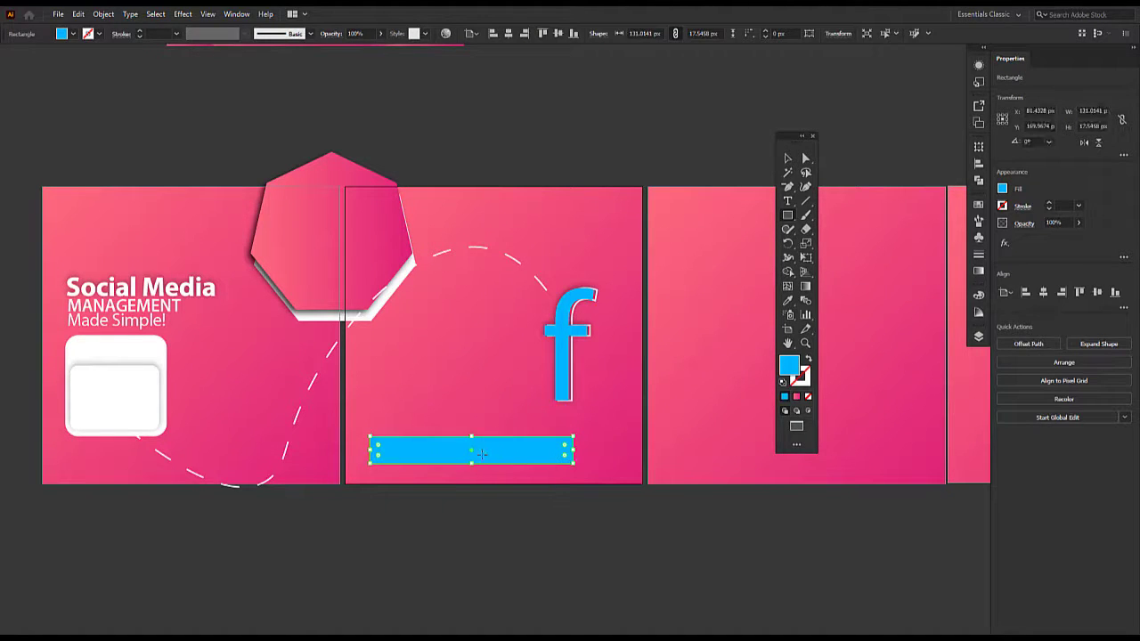
left_click_drag(472, 456, 472, 428)
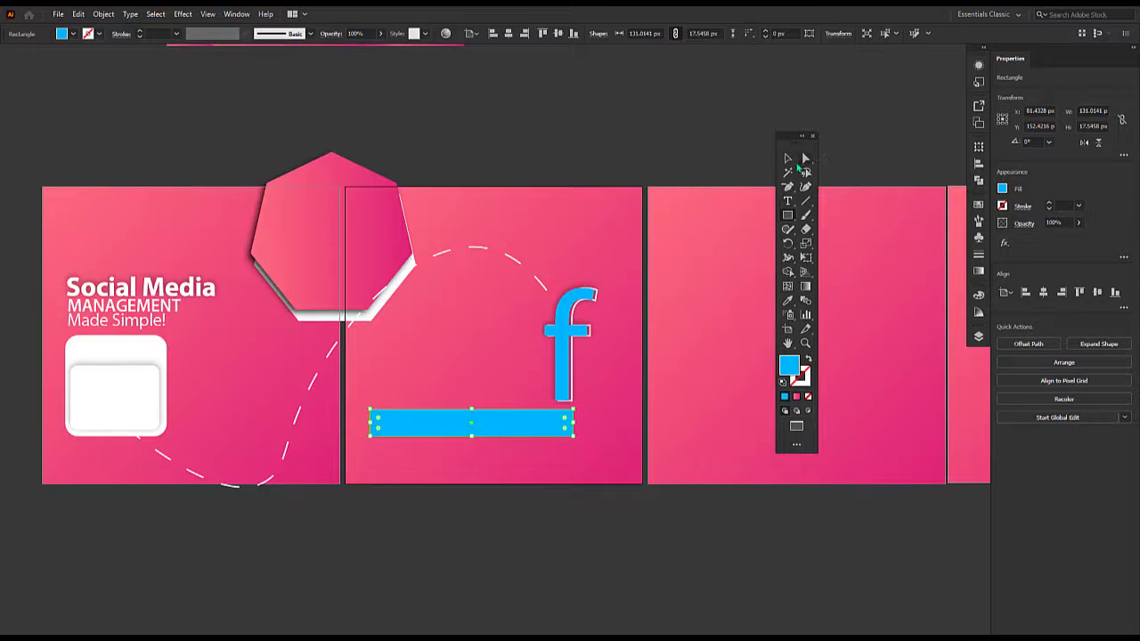
- Fill the rectangle beneath the f with black
left_click(999, 190)
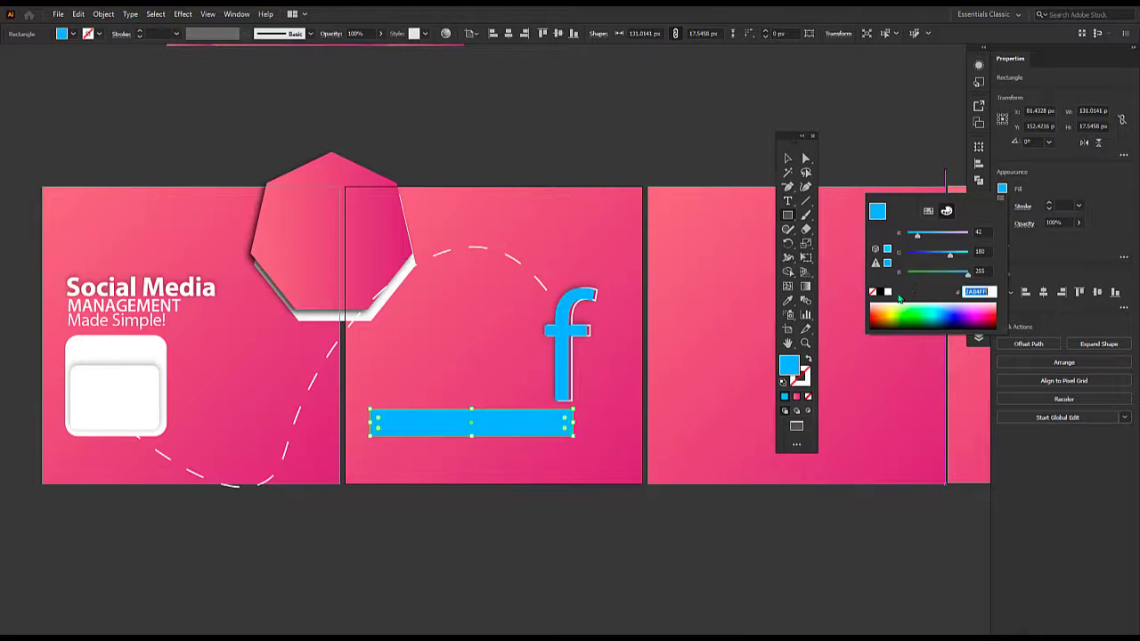
left_click(929, 214)
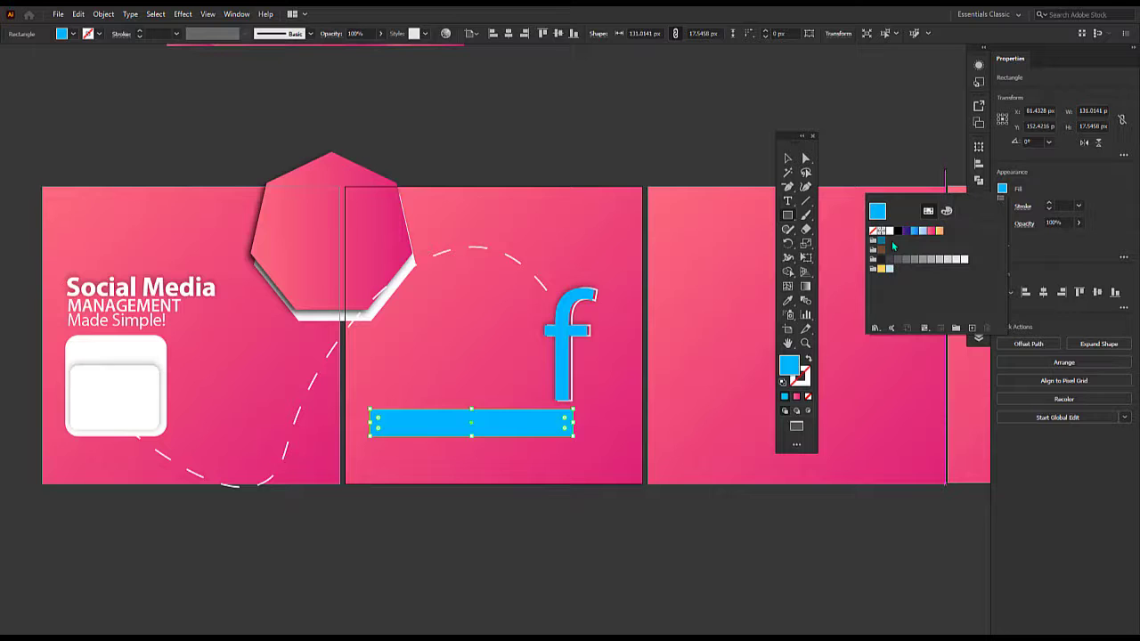
left_click(897, 230)
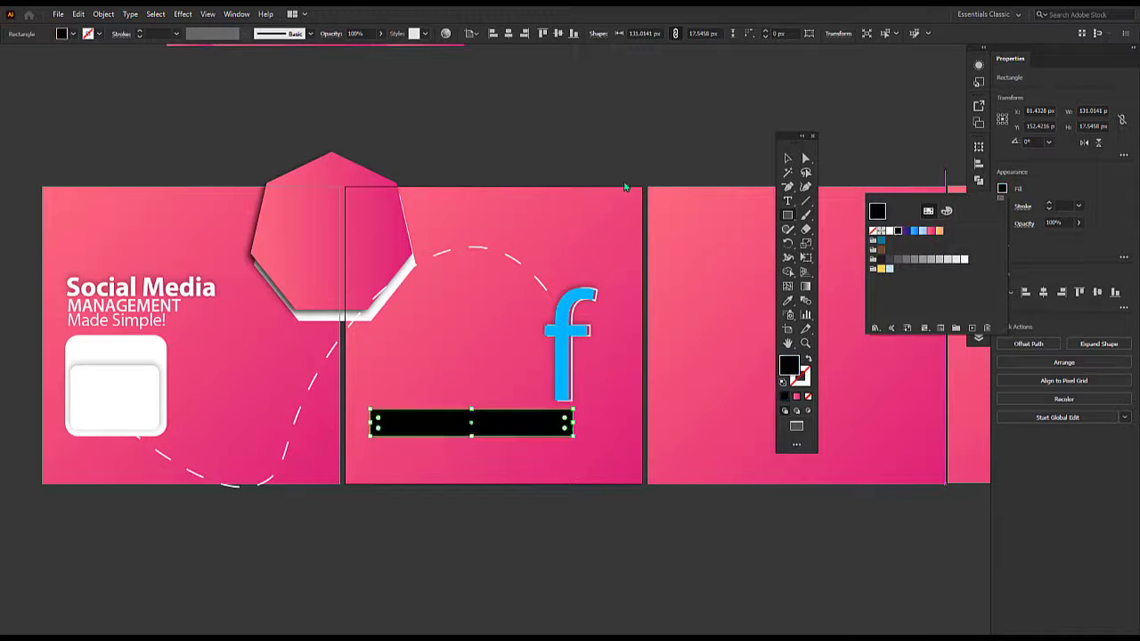
left_click(612, 139)
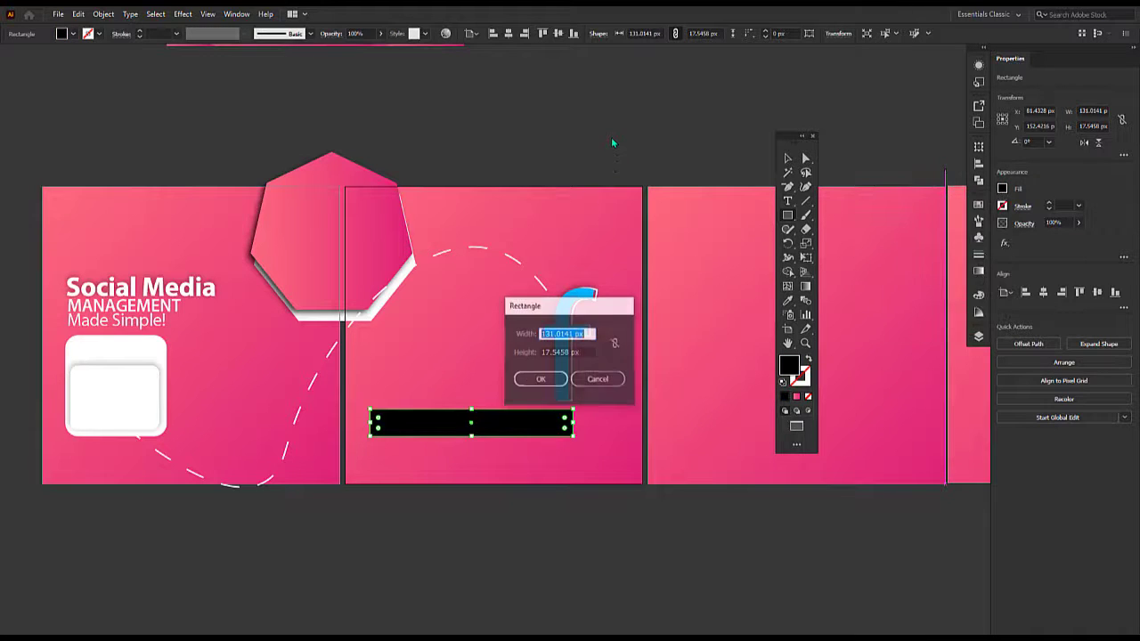
left_click(599, 380)
left_click(784, 158)
left_click(663, 140)
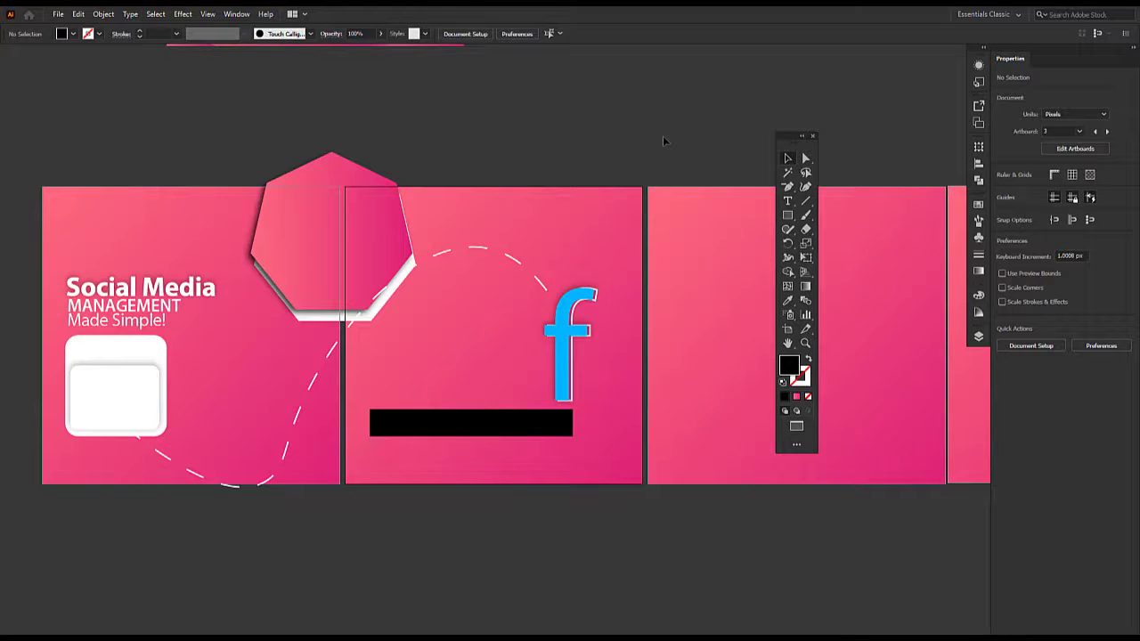
- Extend the rectangle beneath the f upward to about 21 px high and fill it with white
left_click(537, 436)
left_click_drag(471, 410, 470, 405)
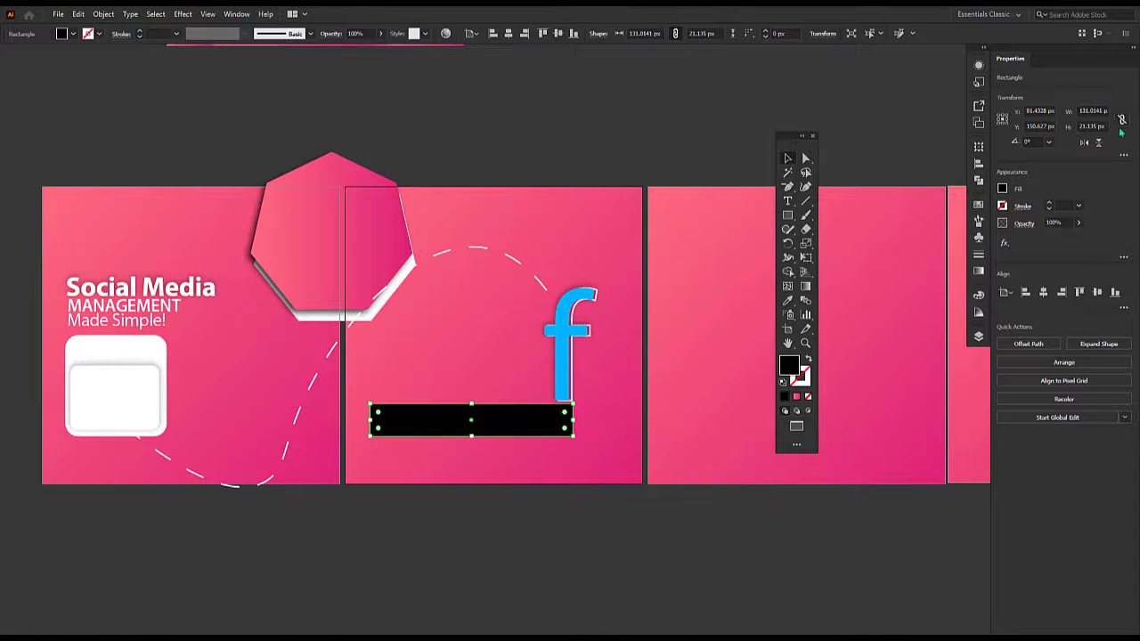
left_click(1002, 190)
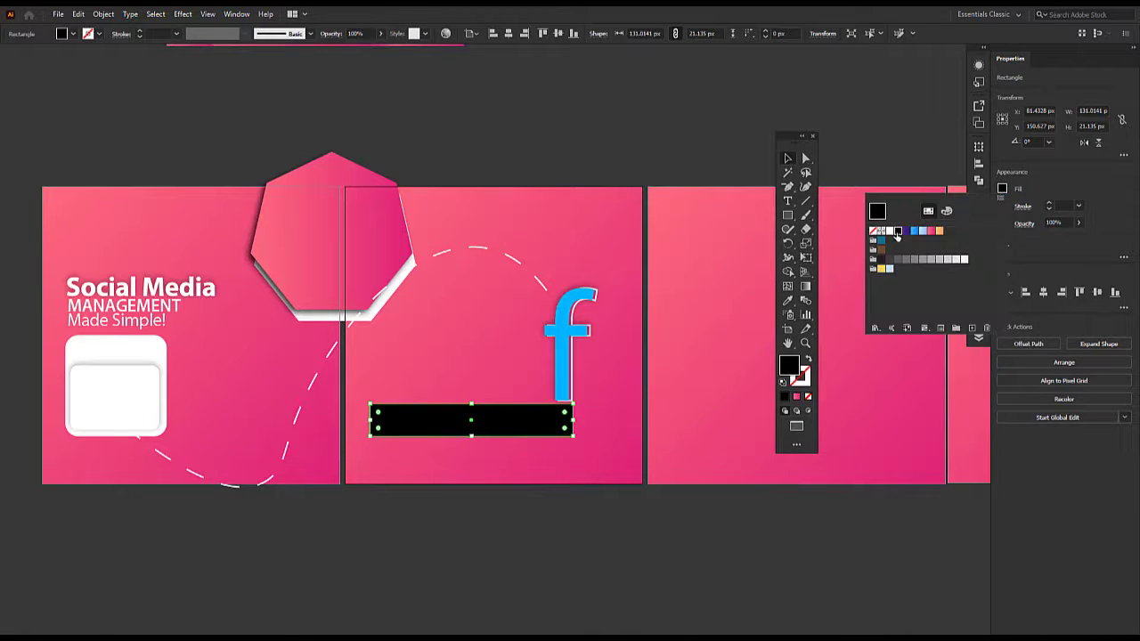
left_click(888, 232)
left_click(579, 138)
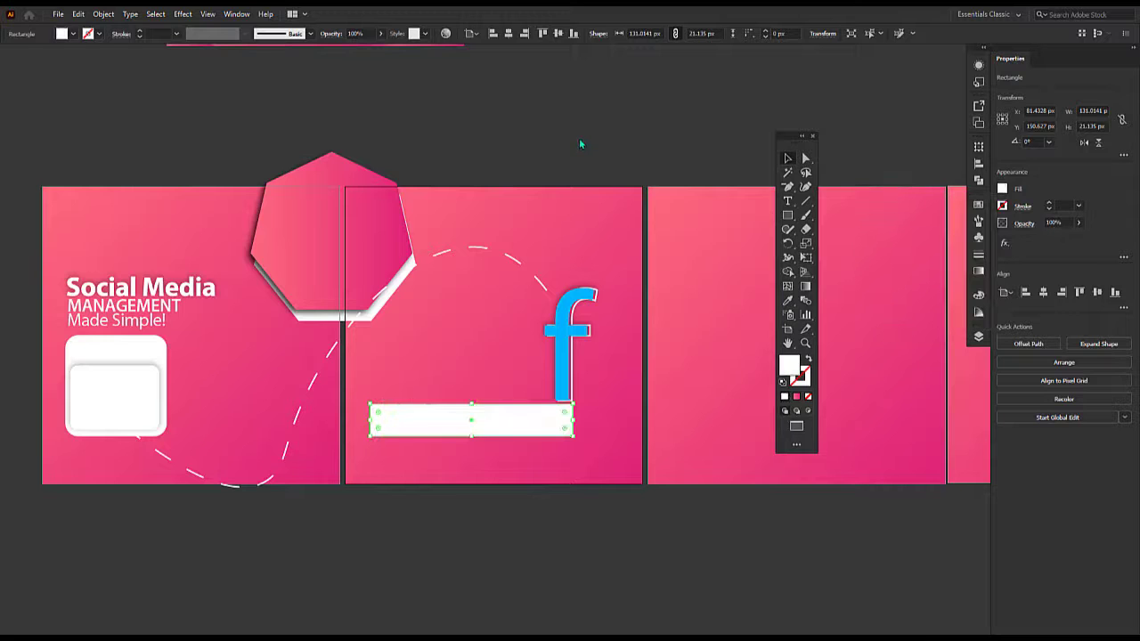
left_click(578, 137)
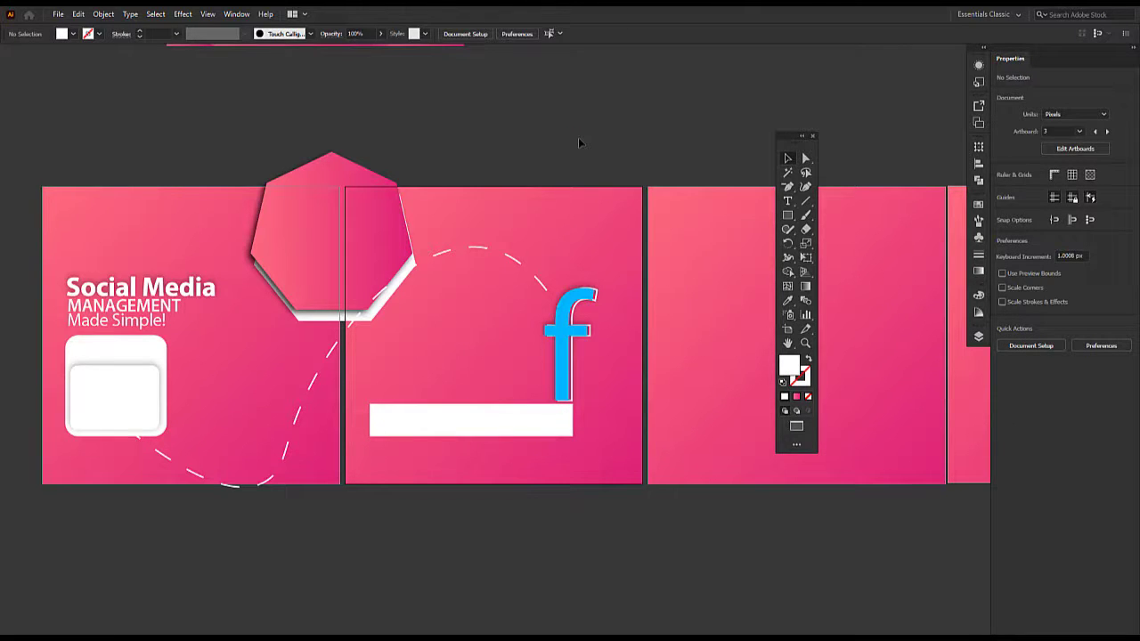
left_click_drag(786, 139, 716, 138)
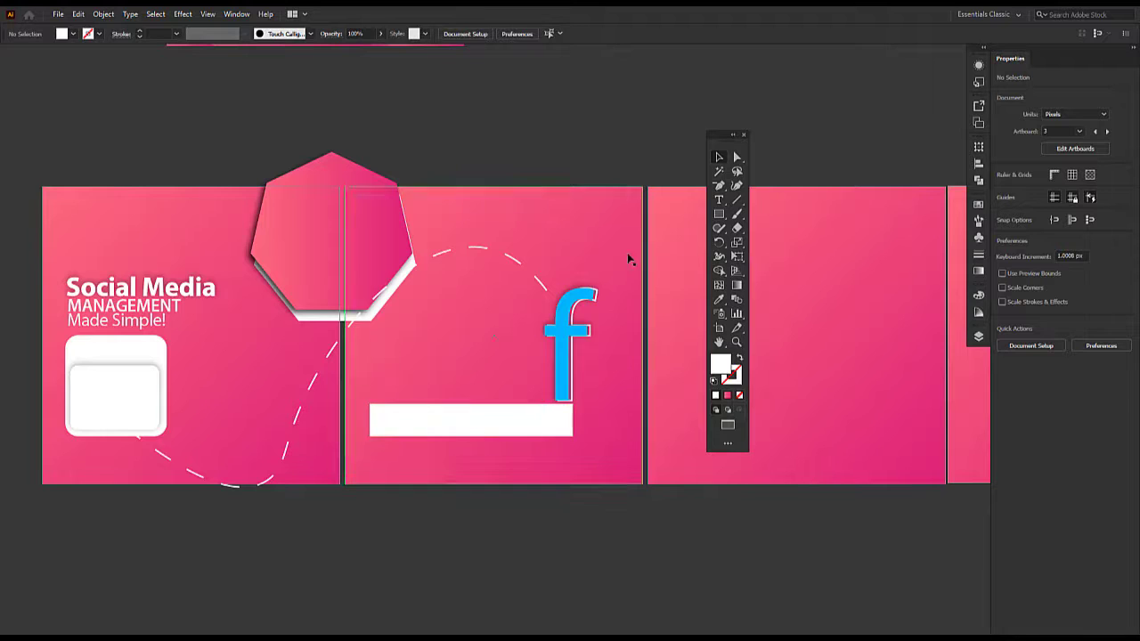
left_click_drag(717, 138, 827, 109)
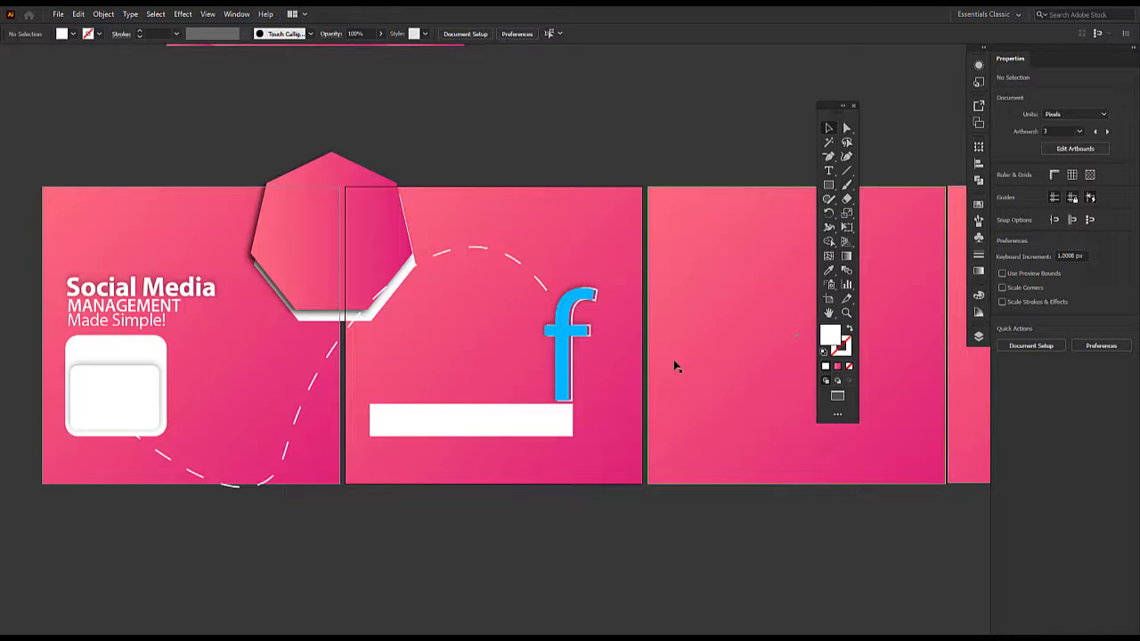
- Draw a white circle about 84 px wide and place it at the white bar's end, straddling the second and third panels
key("ctrl+minus")
key("ctrl+minus")
key("ctrl+plus")
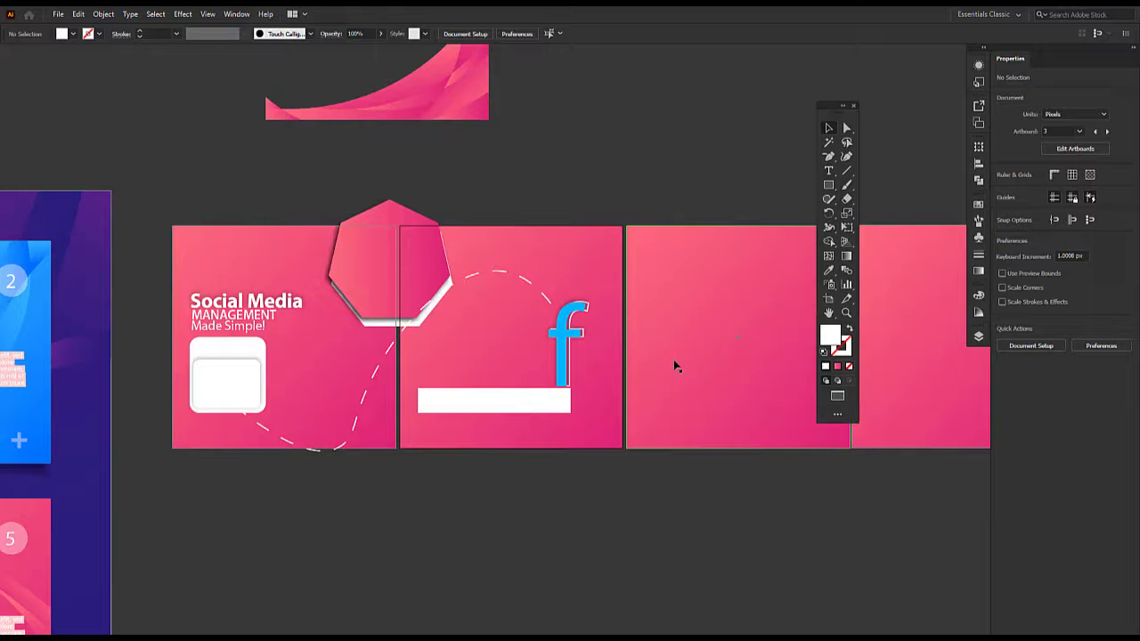
left_click(836, 189)
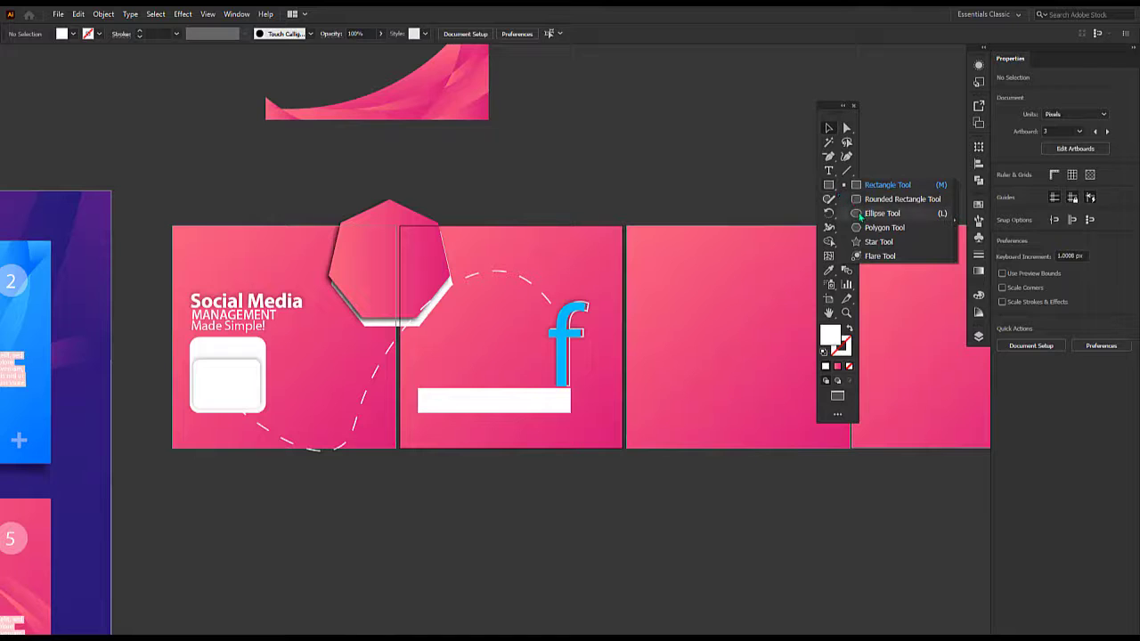
left_click(881, 213)
left_click_drag(638, 154, 715, 252)
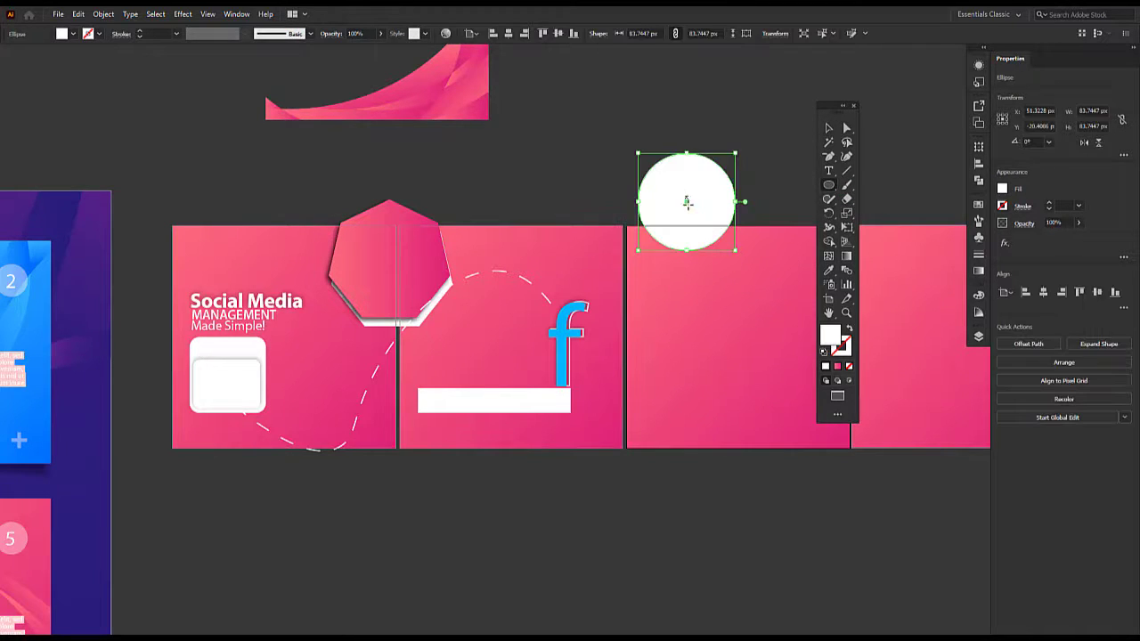
left_click_drag(686, 203, 621, 402)
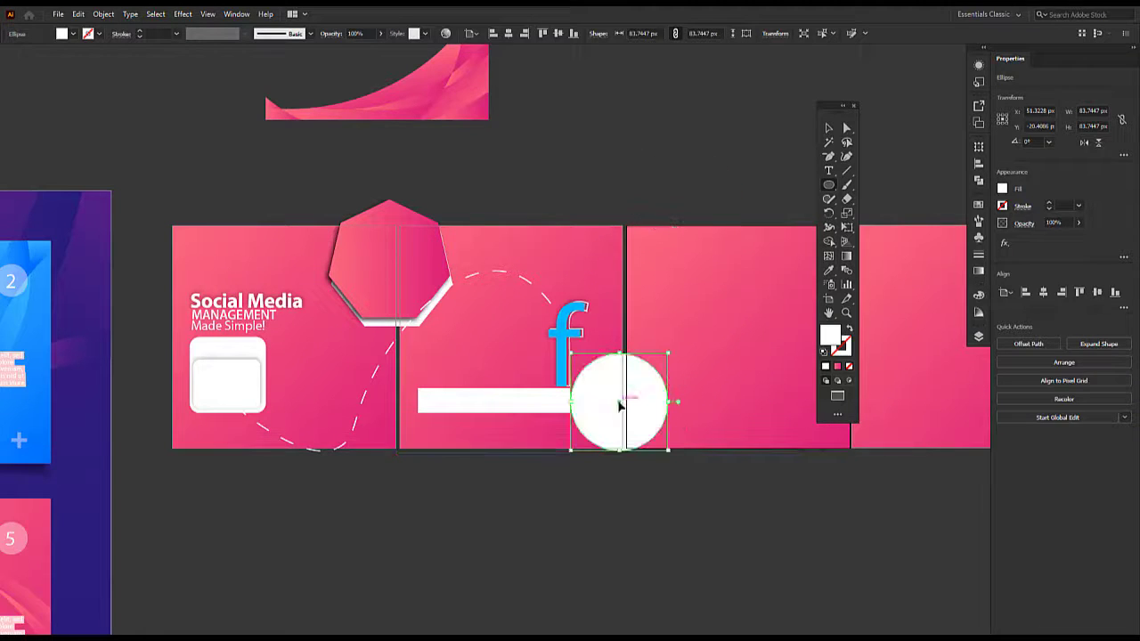
left_click(670, 563)
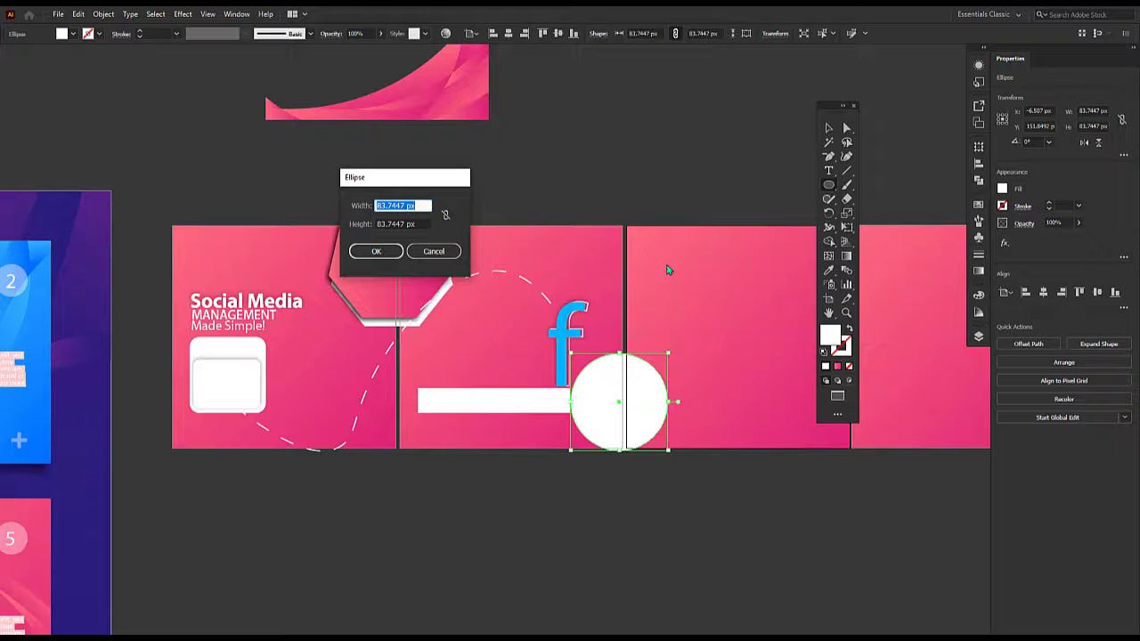
left_click(434, 251)
left_click(829, 128)
left_click(687, 147)
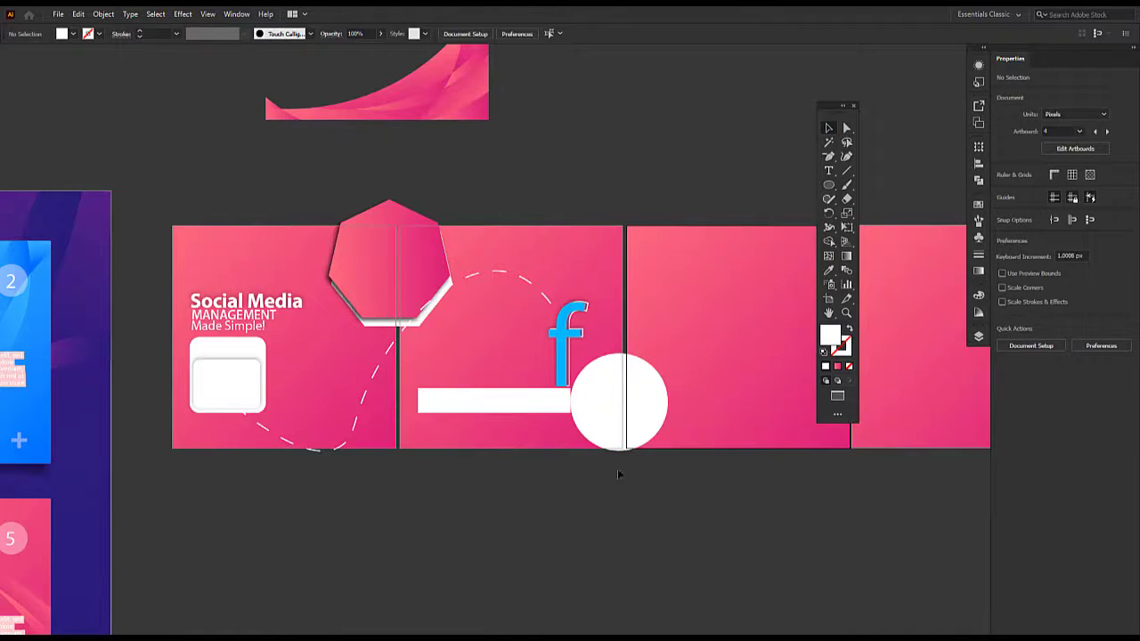
- Set the opacity of the white circle to 46%
left_click(634, 408)
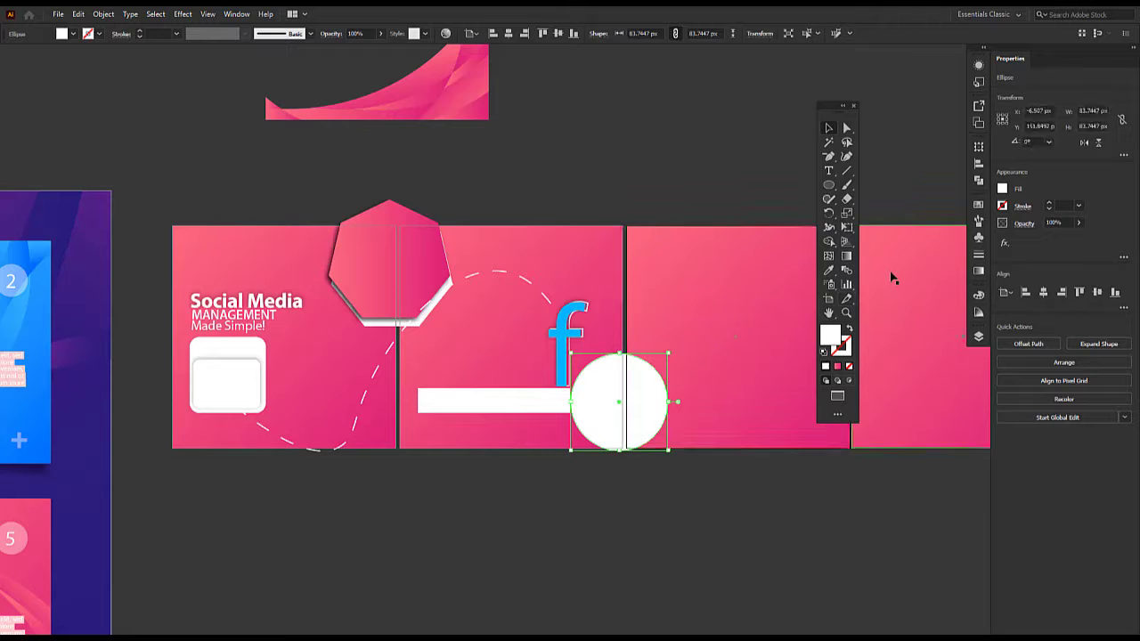
left_click(1079, 222)
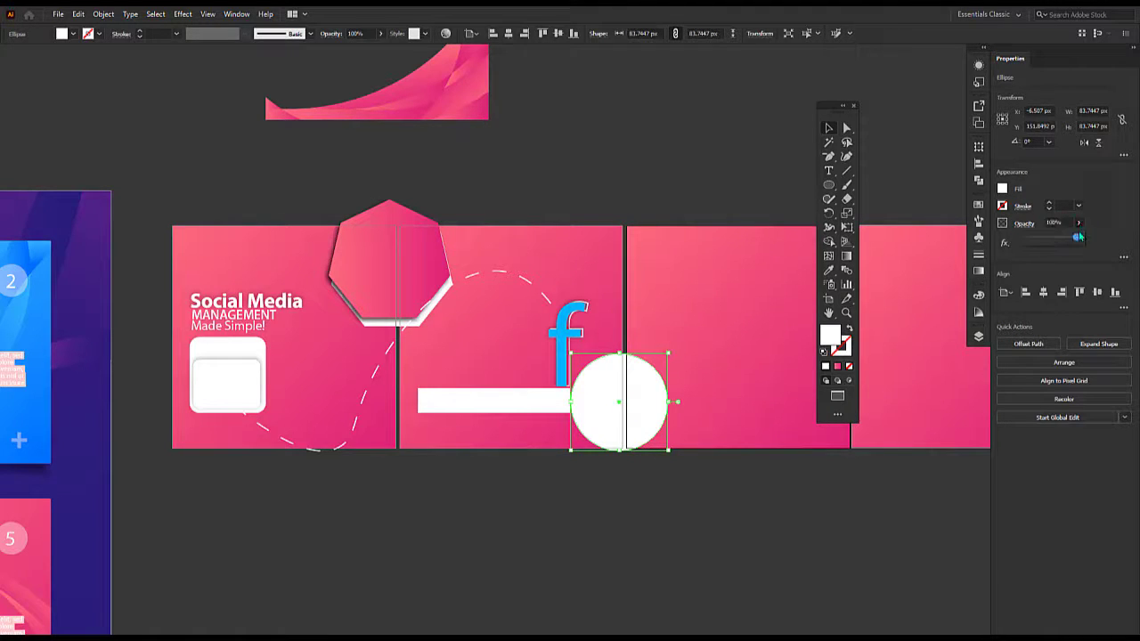
left_click_drag(1078, 238, 1055, 242)
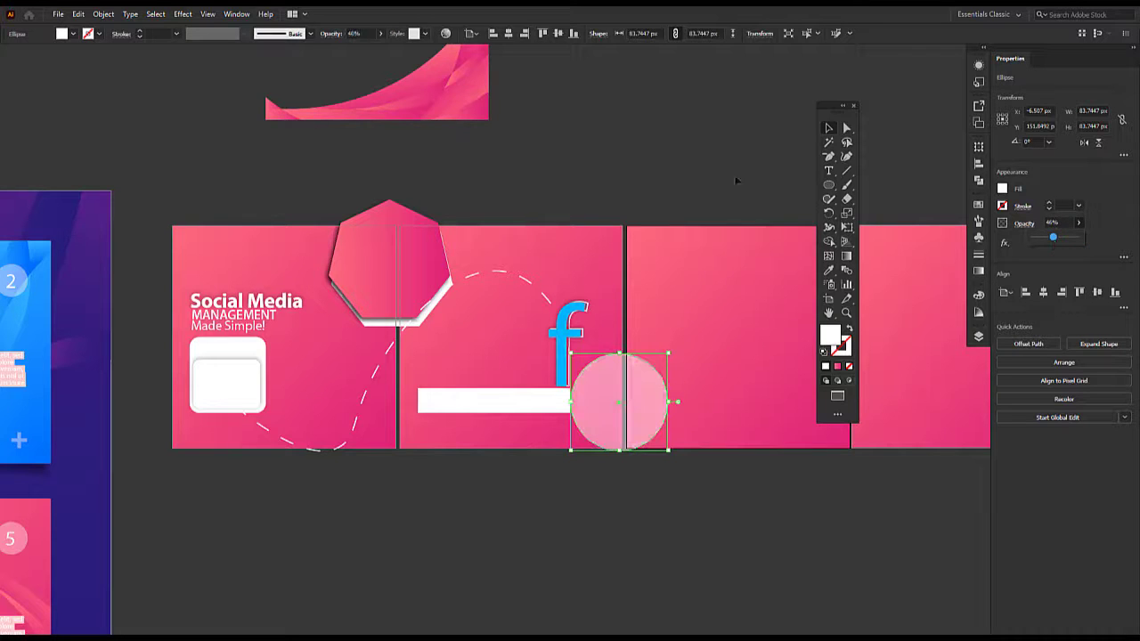
left_click(615, 191)
- Duplicate the translucent circle to about X 200 px, Y 149 px and fill the copy with dark red #5F0028
left_click(614, 401)
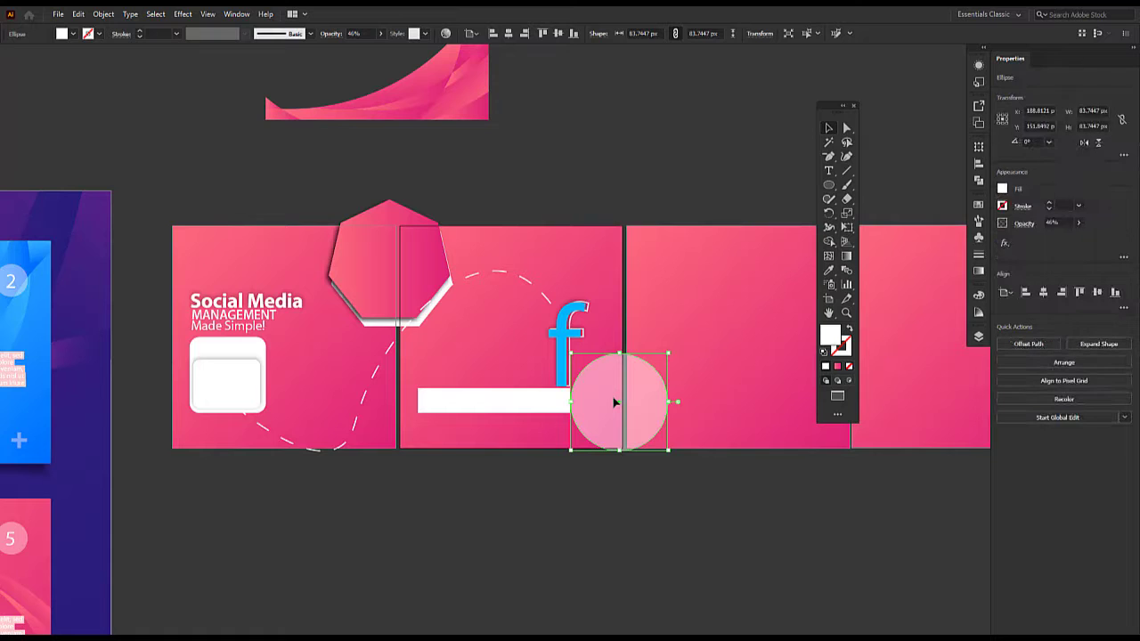
mouse_move(615, 401)
left_mouse_down()
mouse_move(637, 378)
mouse_move(631, 398)
left_mouse_up()
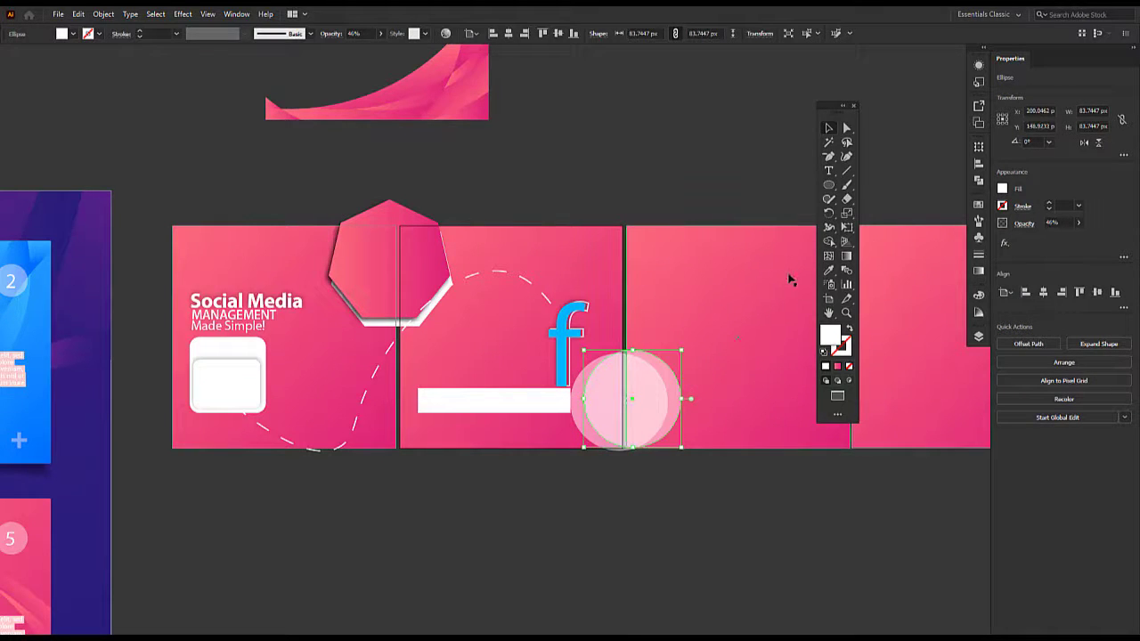
left_click(1003, 189)
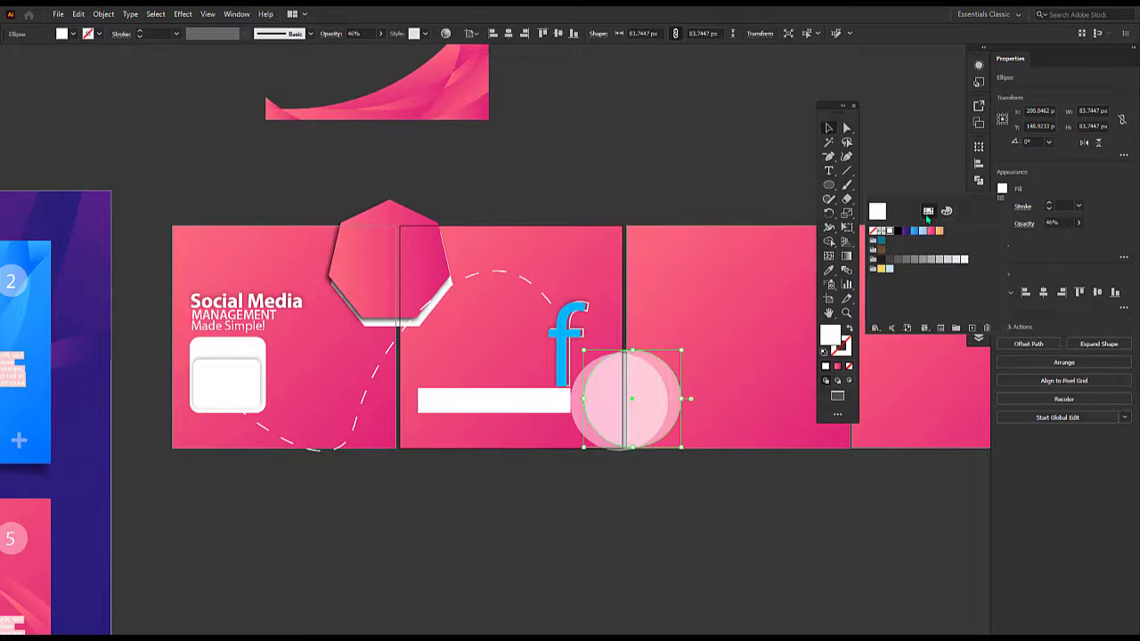
left_click(946, 211)
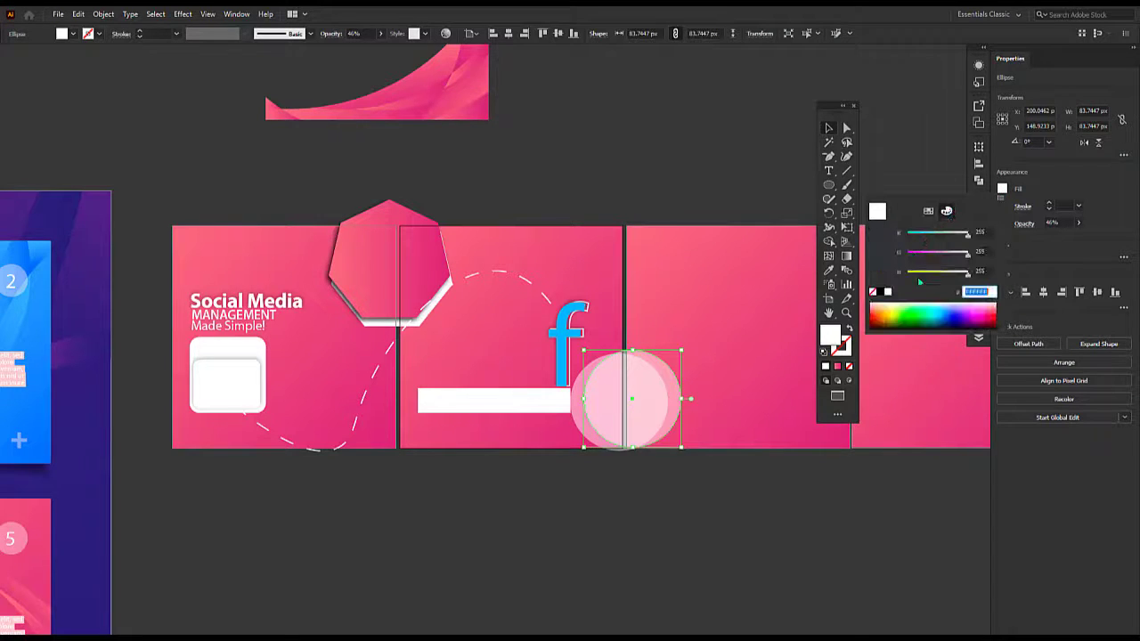
left_click(991, 308)
left_click(990, 318)
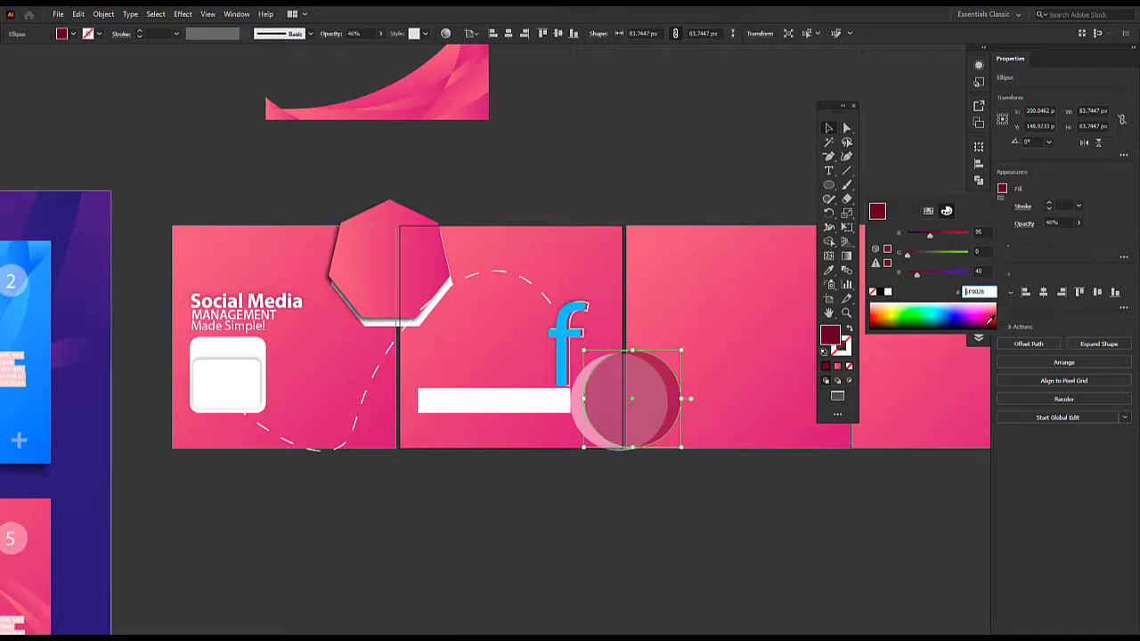
left_click(711, 163)
left_click(710, 164)
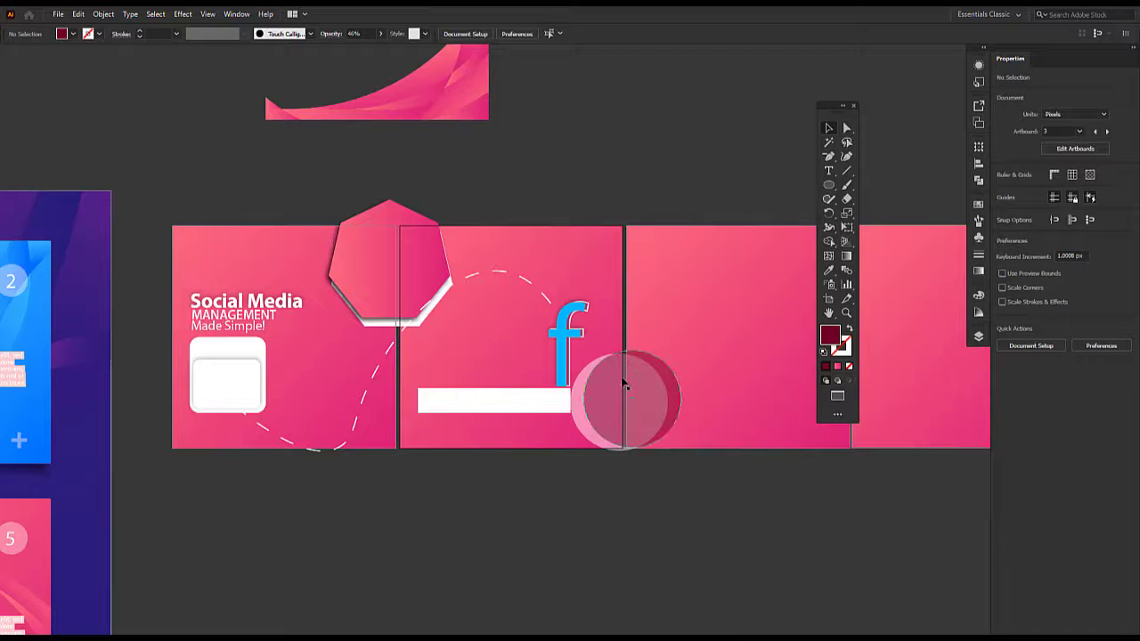
- Apply a Normal black drop shadow to the white circle with 33% opacity, 0 px X offset, -1 px Y offset and 2 px blur
left_click(582, 425)
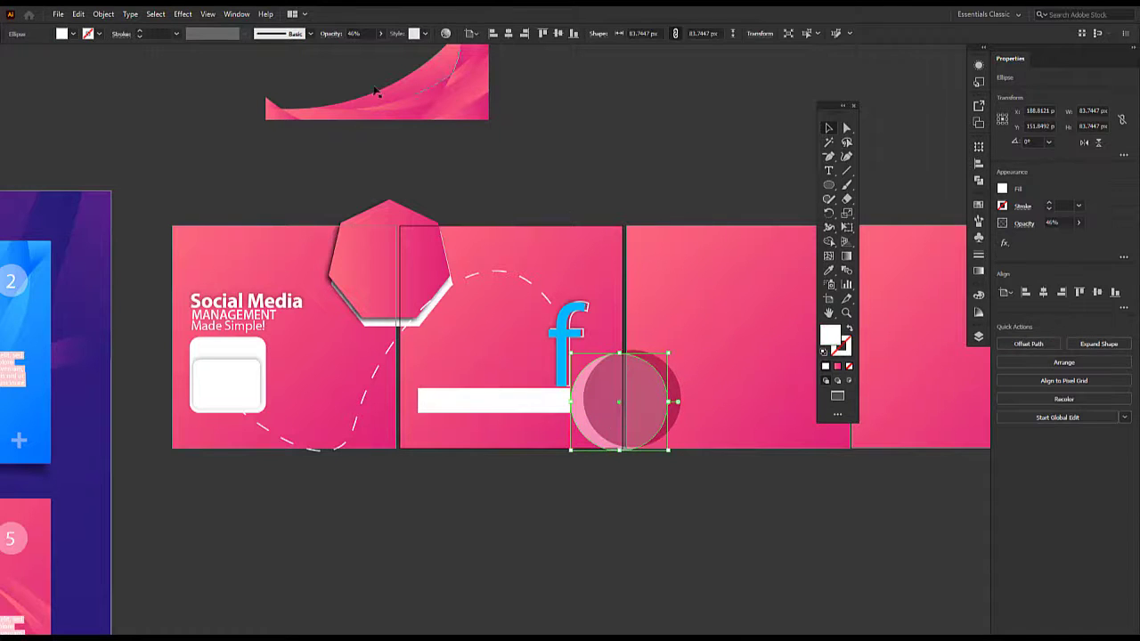
left_click(183, 15)
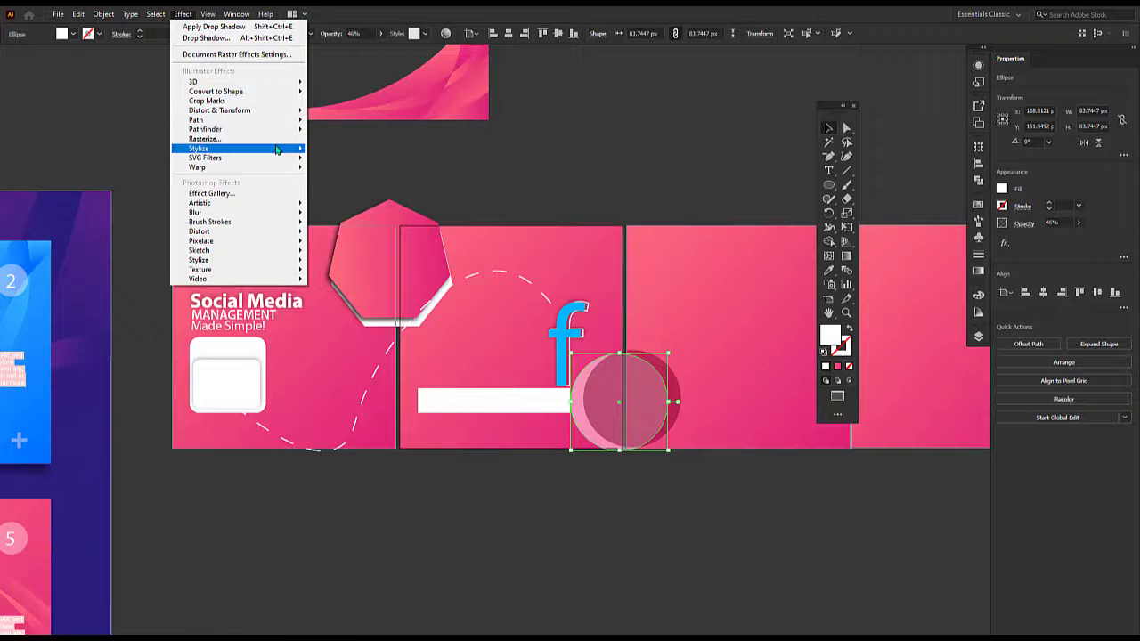
mouse_move(277, 150)
left_click(355, 151)
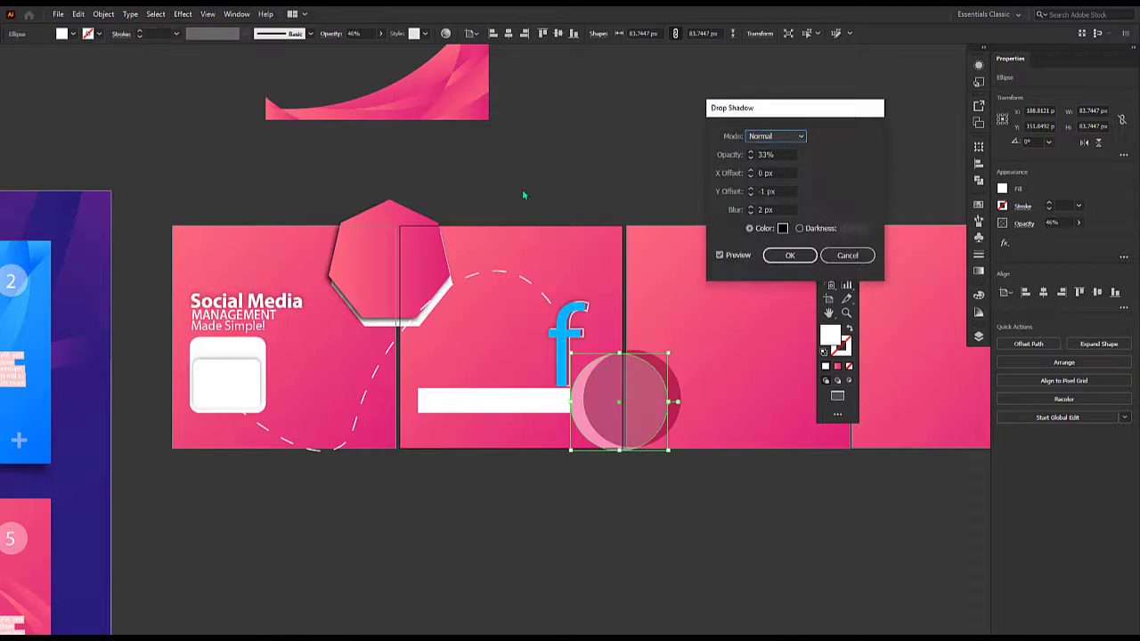
left_click(795, 258)
left_click(716, 181)
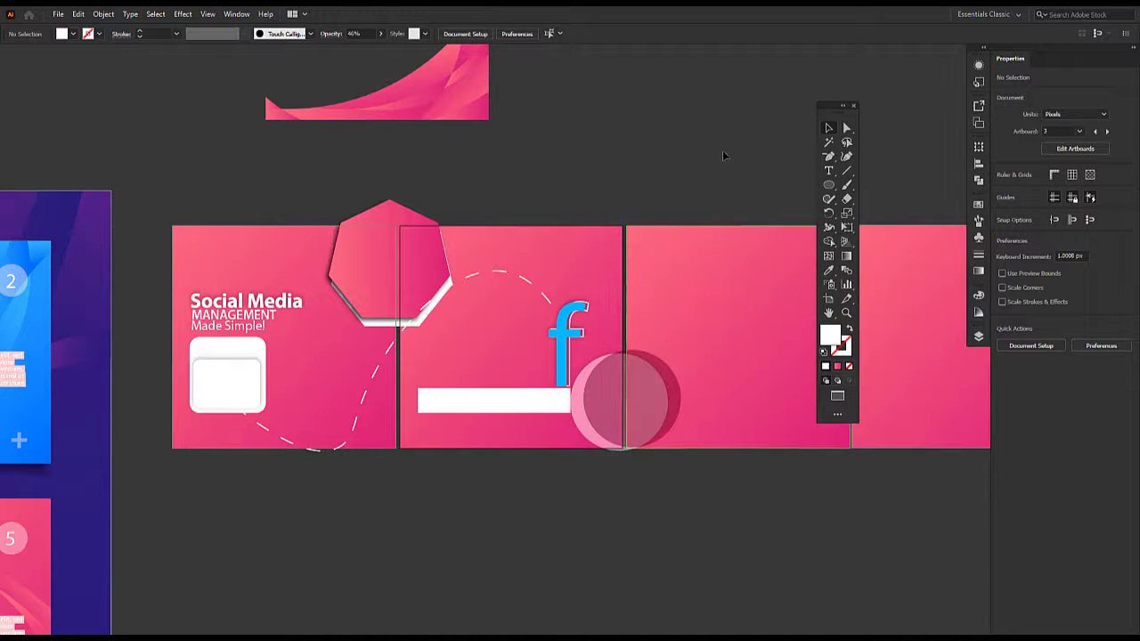
- Shift the dark red circle slightly left so that it overlaps more of the white circle
left_click_drag(668, 392, 662, 394)
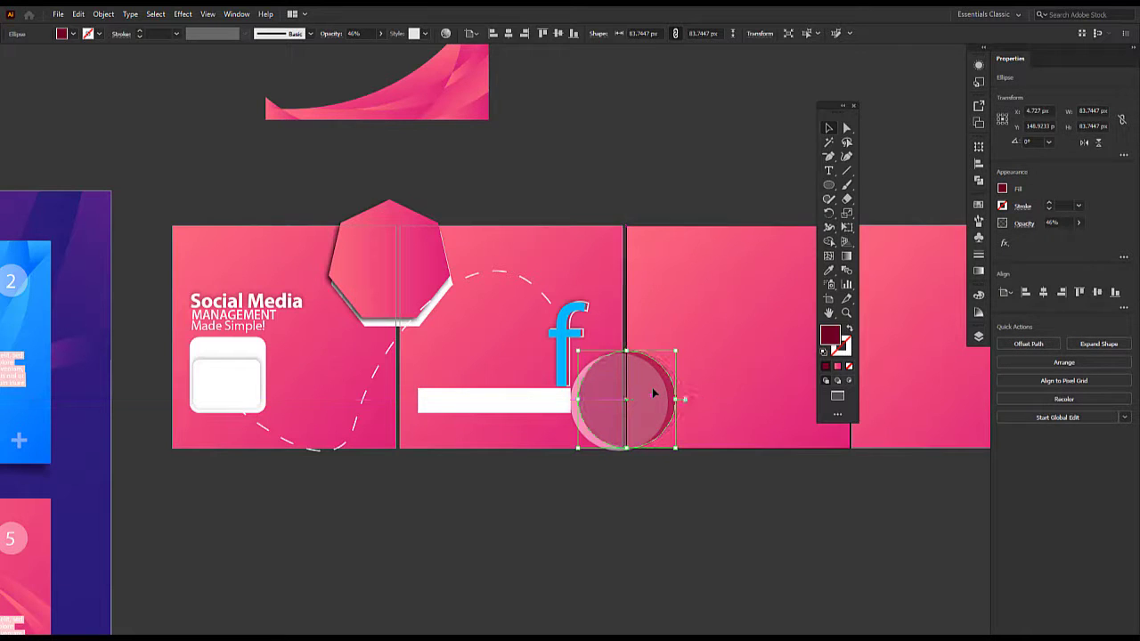
left_click(678, 159)
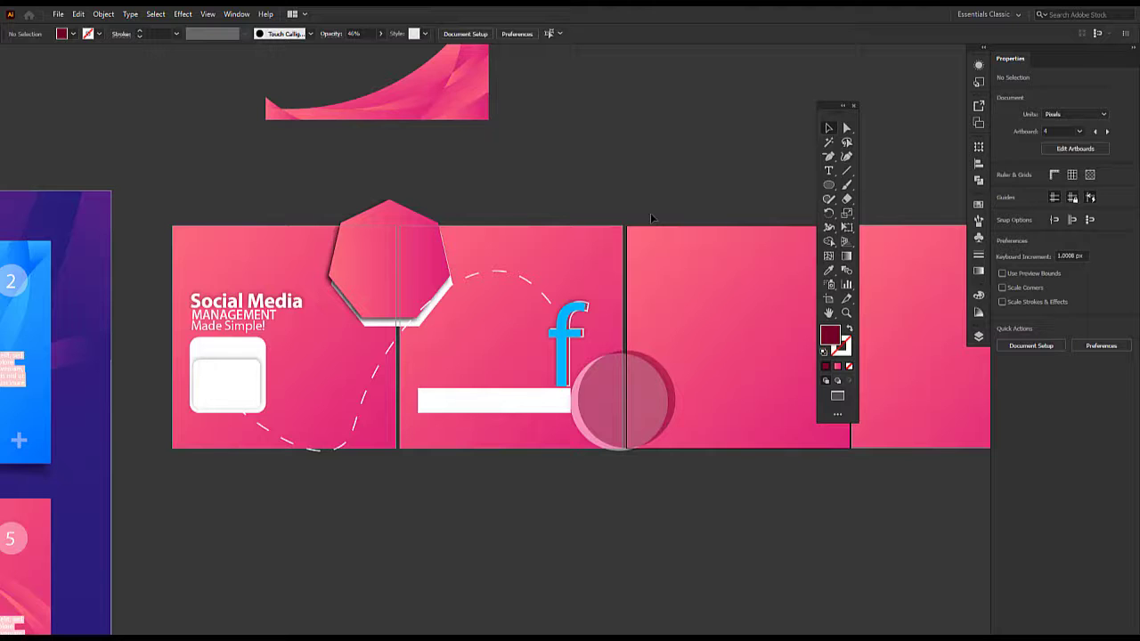
left_click(550, 411)
left_click(550, 412)
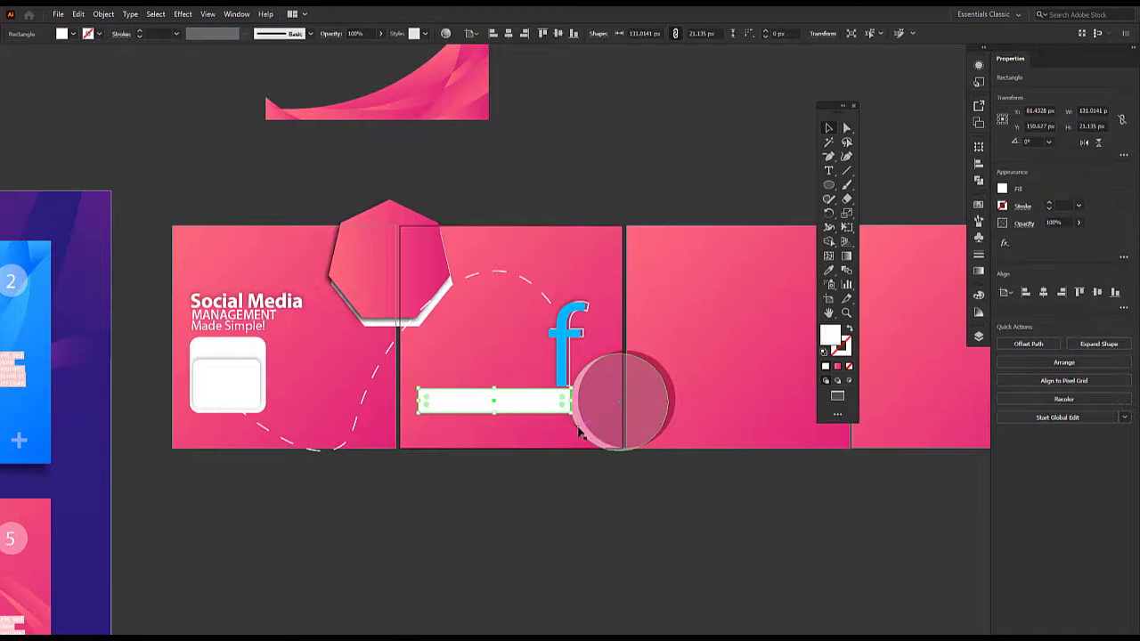
- Set the opacity of the white circle behind the dark red one to 100%
left_click(579, 429)
left_click(1079, 223)
left_click_drag(1054, 239, 1080, 239)
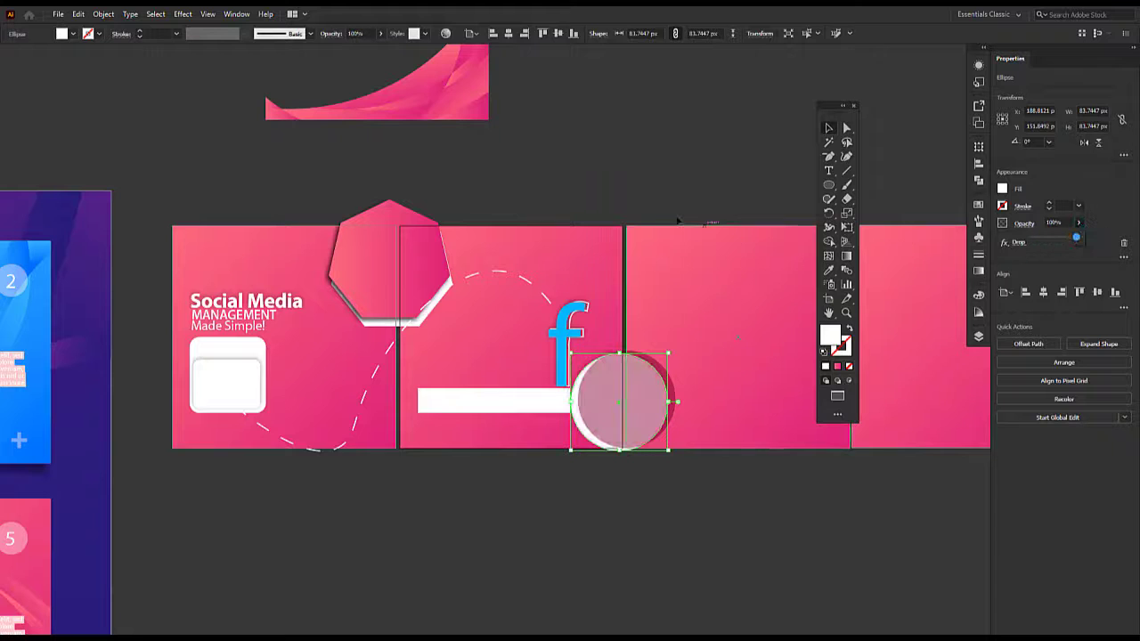
left_click(588, 183)
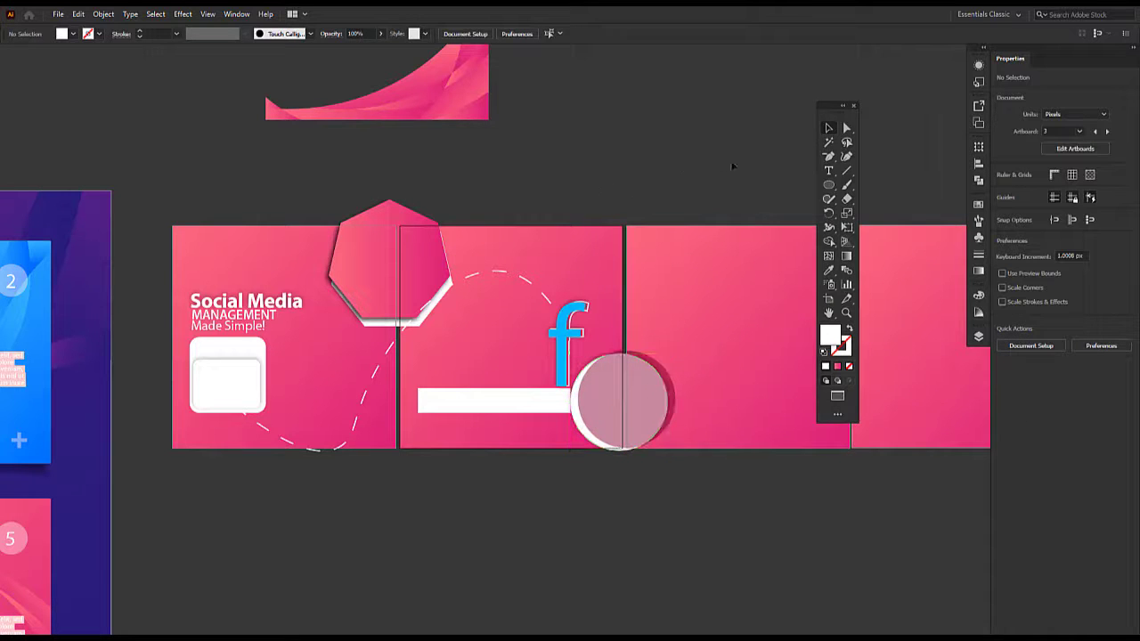
- Nudge the white bar right to about X 83.4 px so its end tucks against the circle
left_click(536, 403)
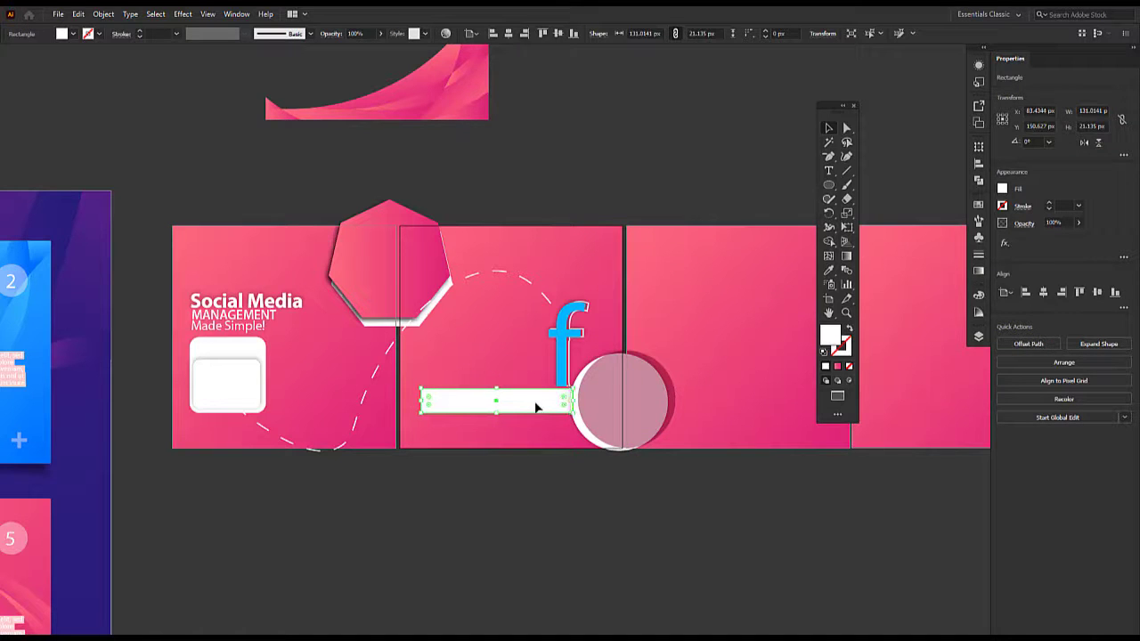
left_click(638, 158)
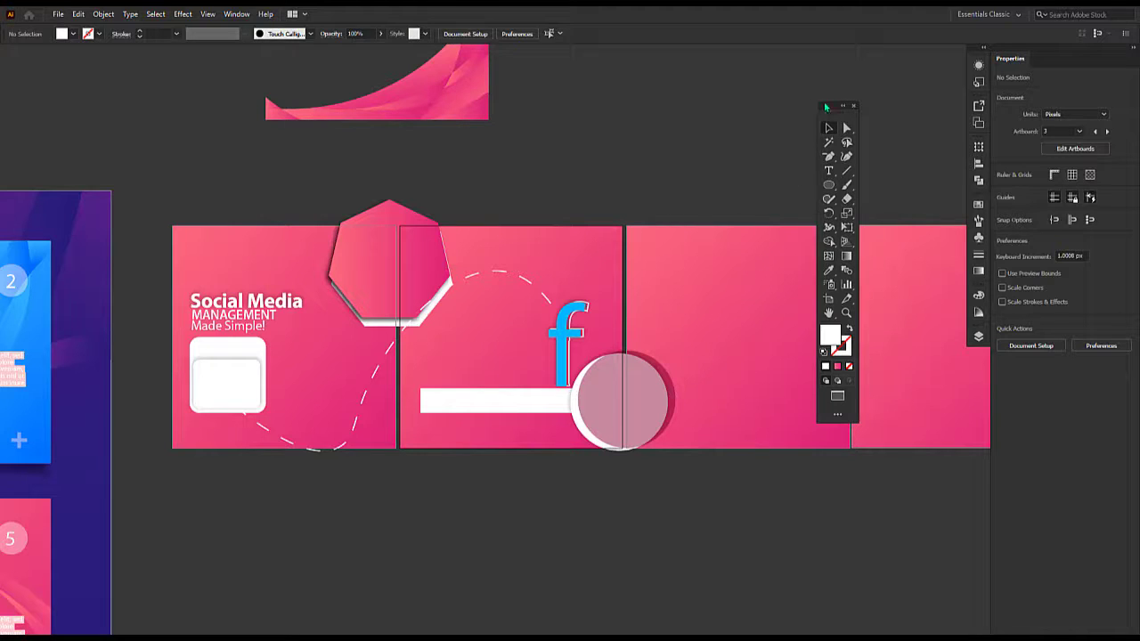
- Add a text object with the letter "t" above the third panel in Myriad Pro Regular, 89 pt
left_click_drag(828, 107, 799, 110)
left_click(799, 174)
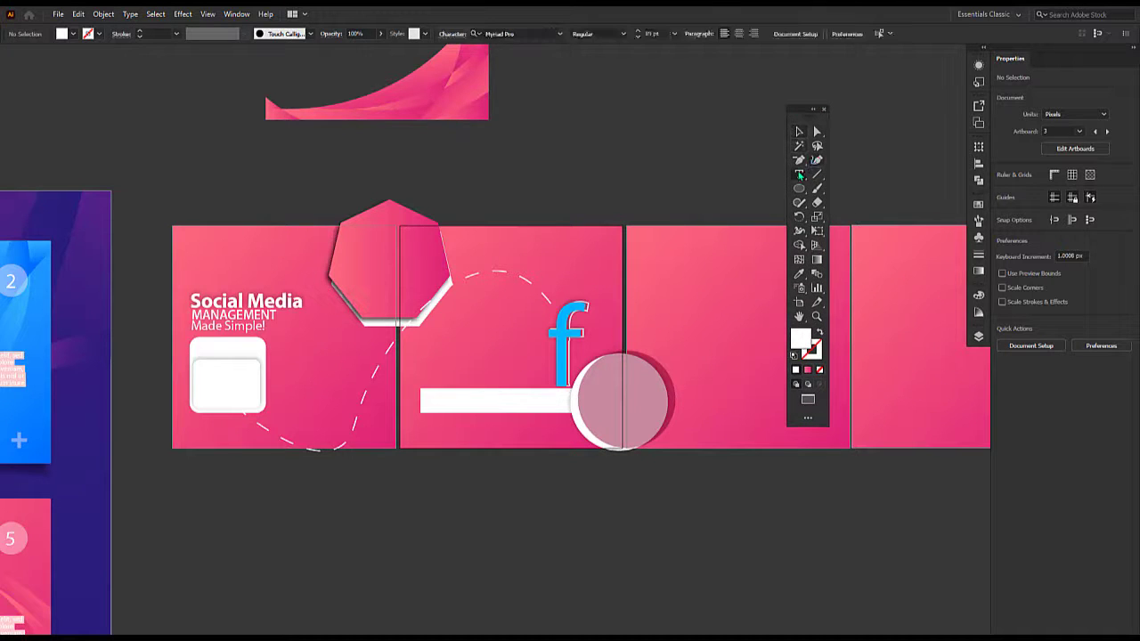
left_click(634, 201)
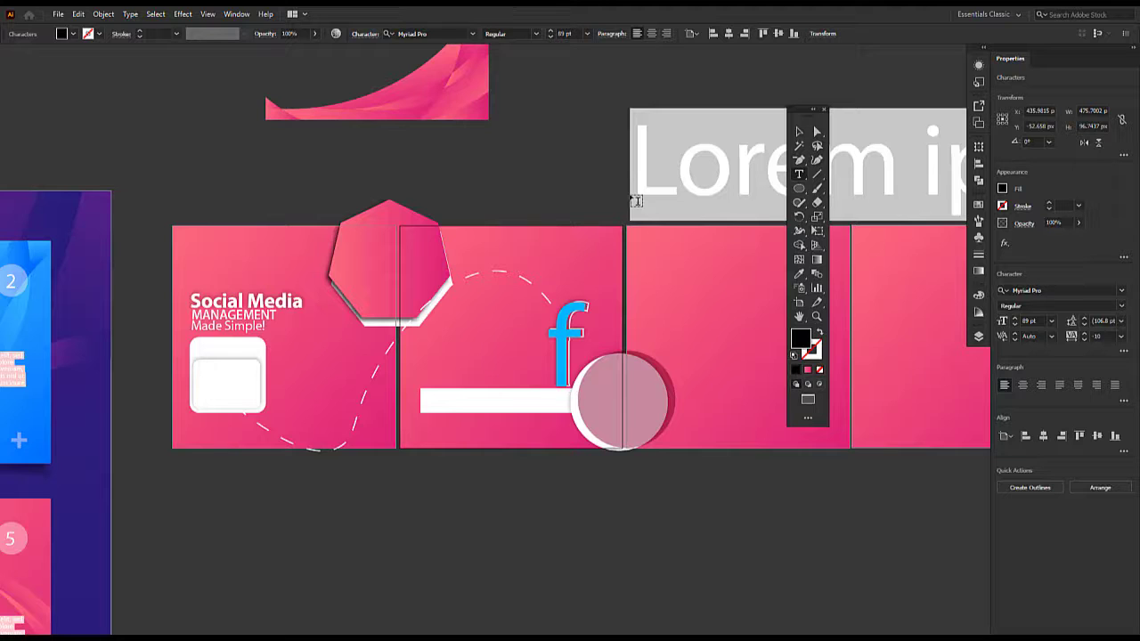
type("t")
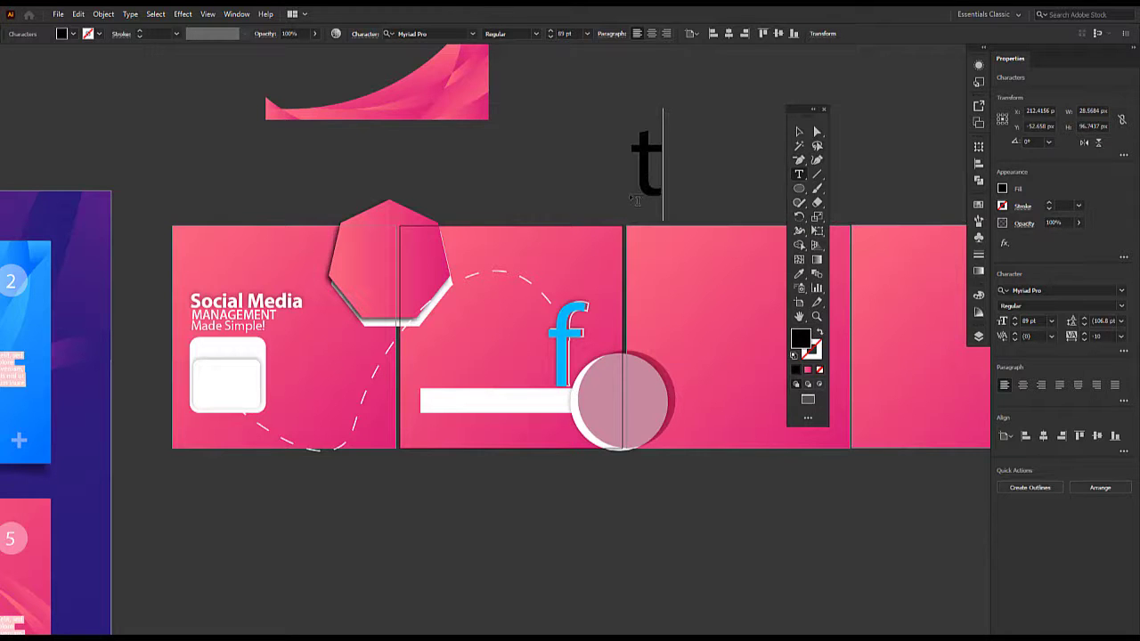
- Fill the letter t with a bright sky blue similar to the f
key("ctrl+a")
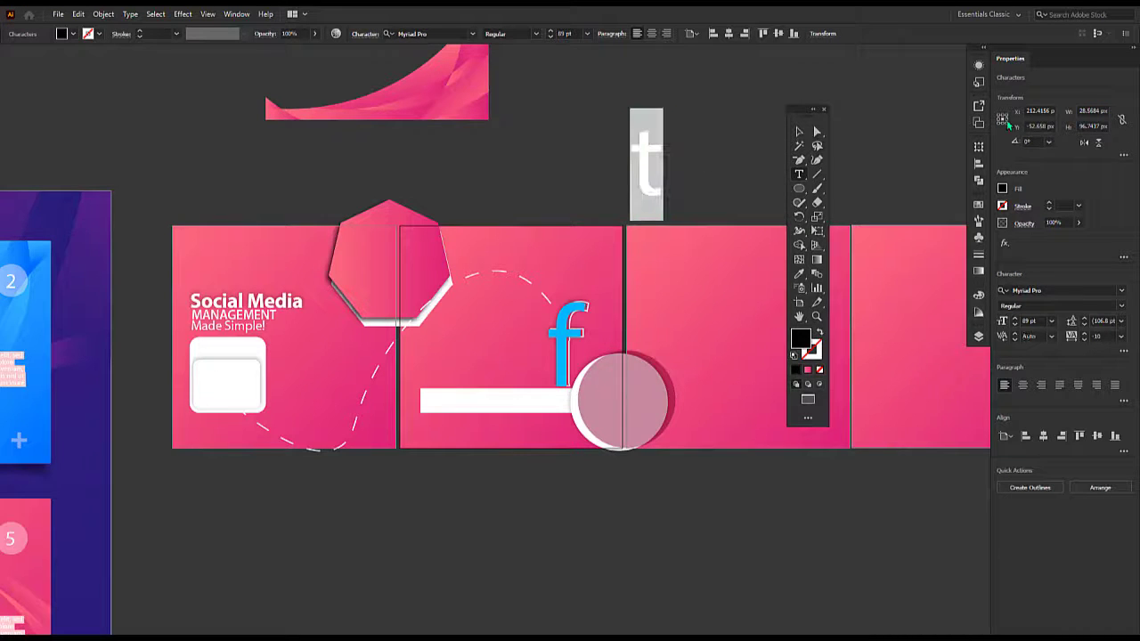
left_click(1001, 188)
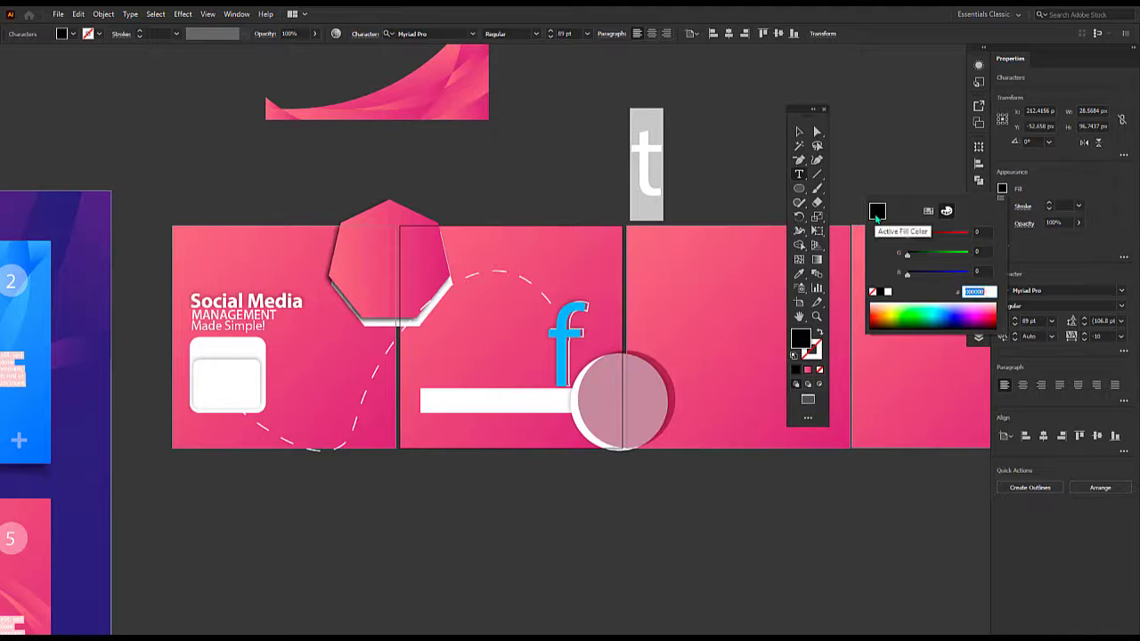
left_click(942, 312)
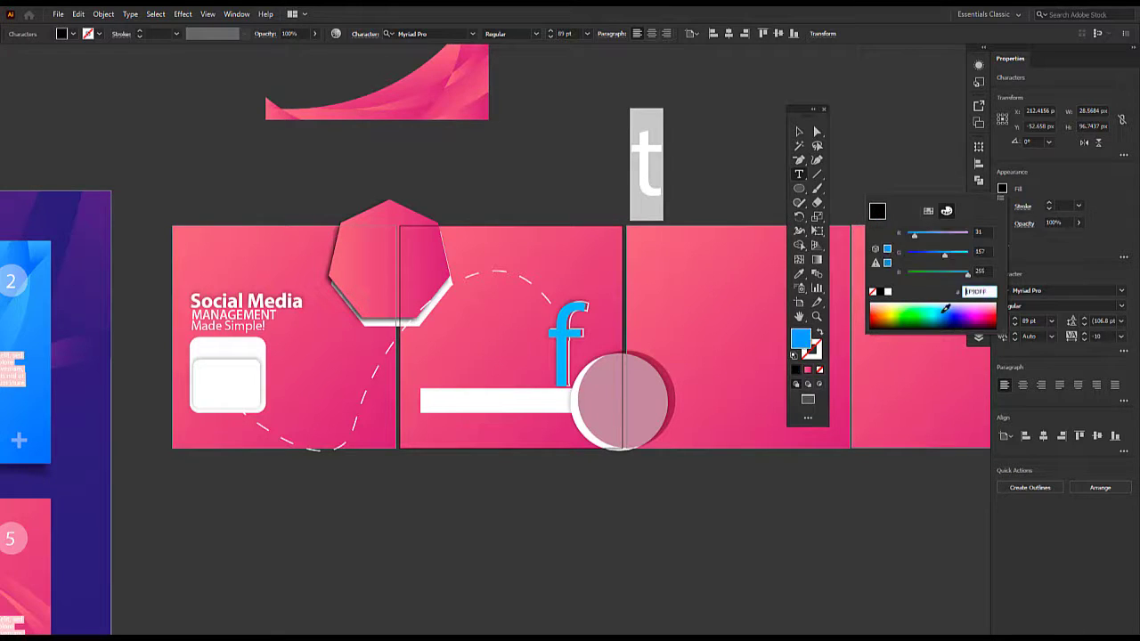
left_click(948, 309)
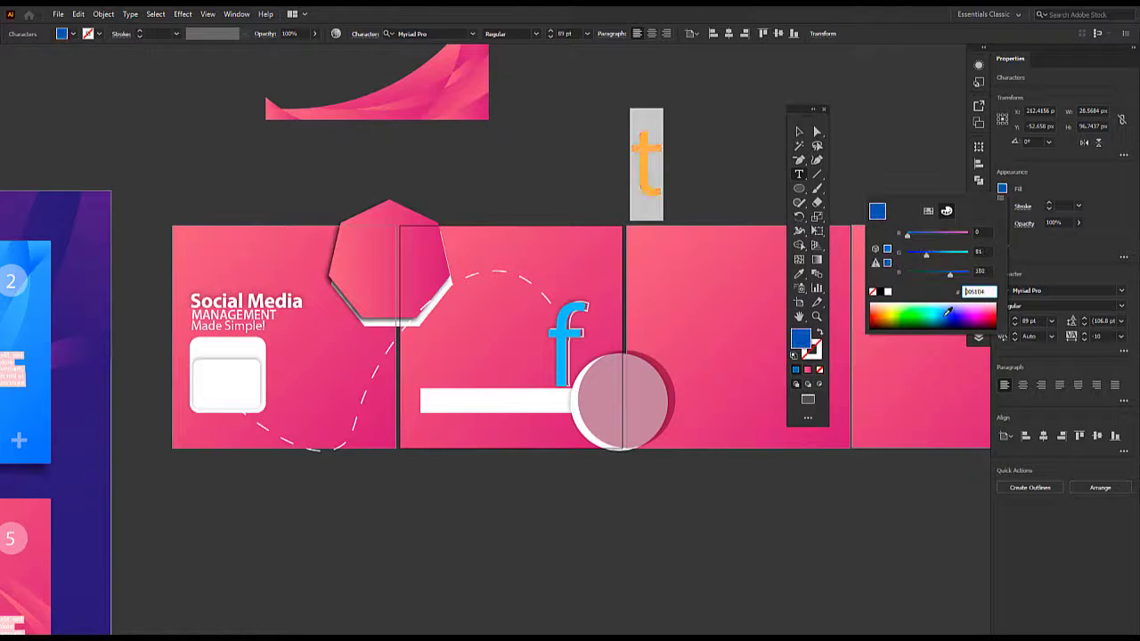
left_click(947, 305)
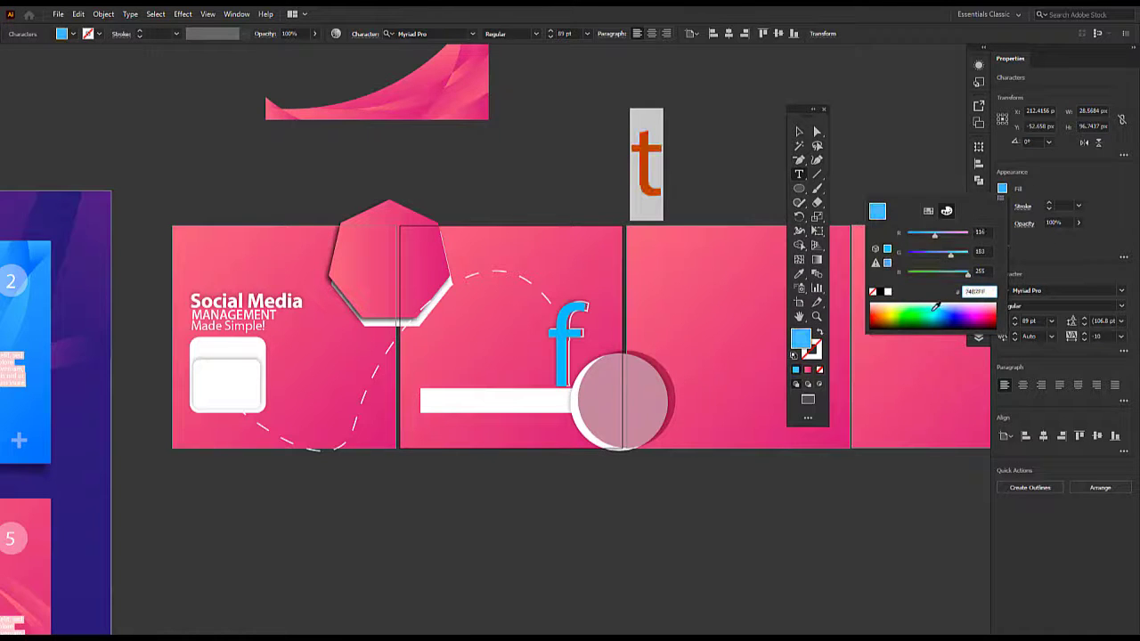
left_click(942, 312)
left_click(727, 159)
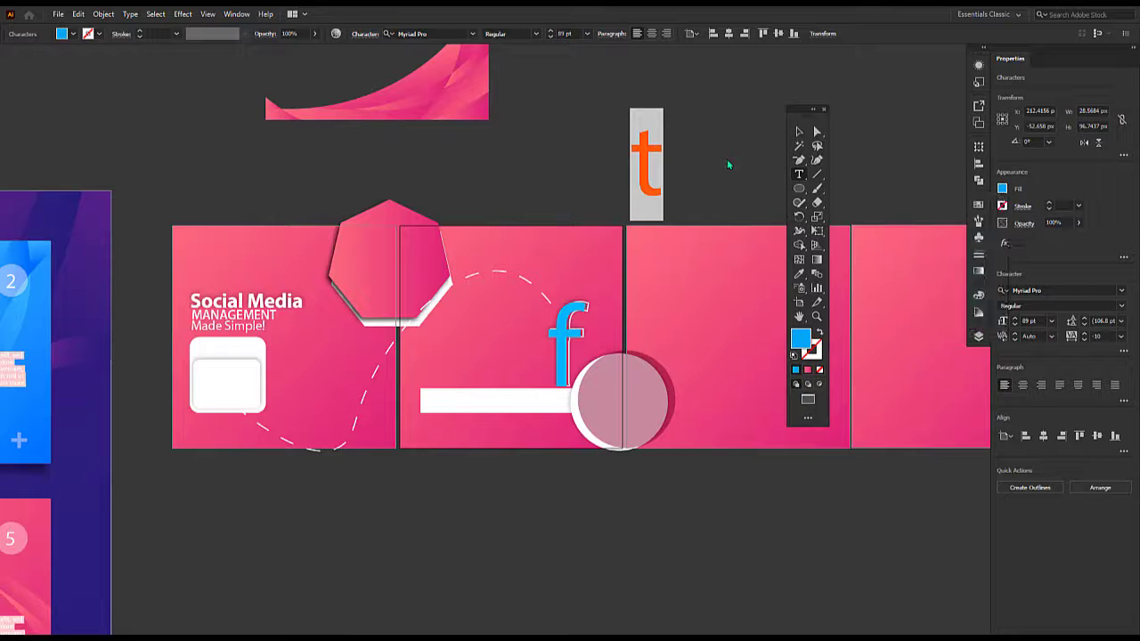
- Place the blue letter t near the third panel's upper right corner and enlarge it to about 105 pt
left_click(712, 162)
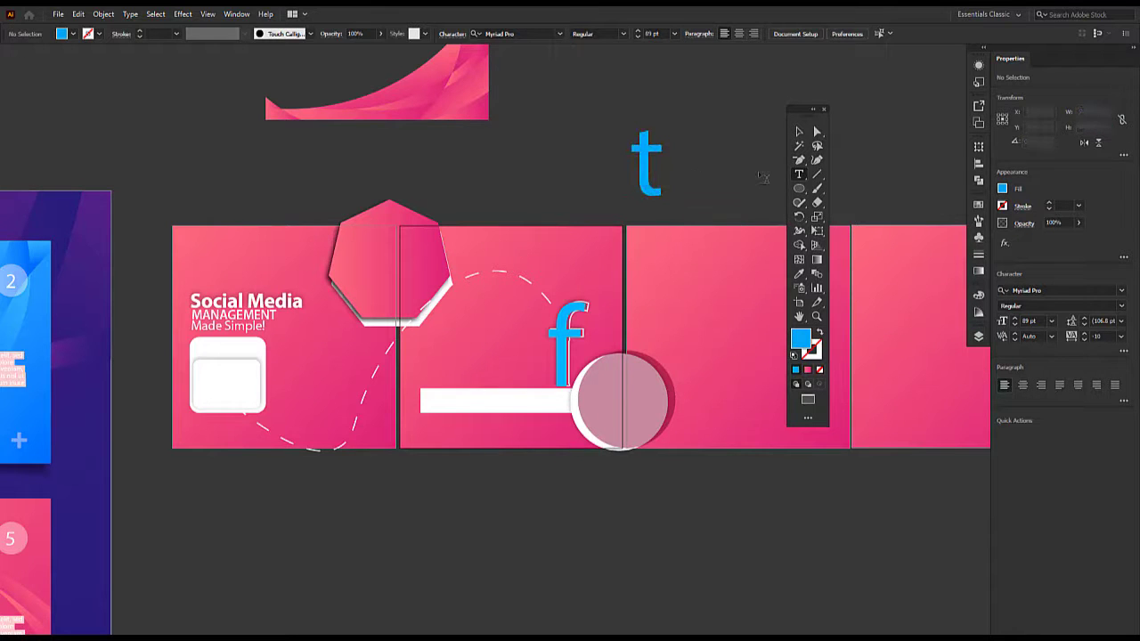
left_click(798, 132)
left_click_drag(798, 111, 149, 234)
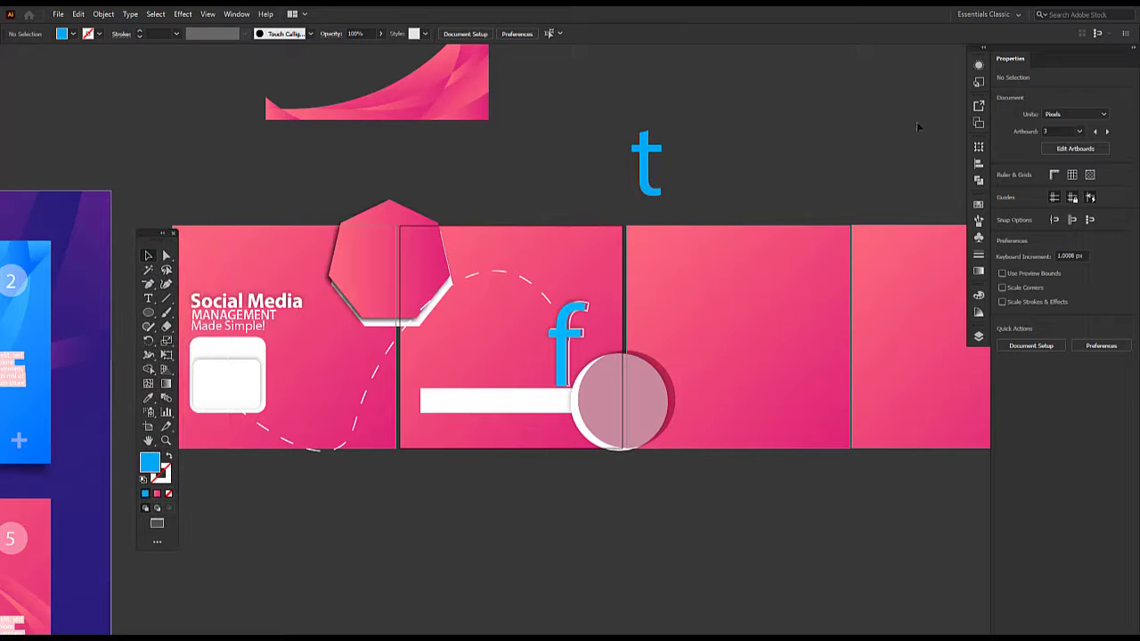
left_click_drag(645, 175, 815, 268)
left_click(719, 184)
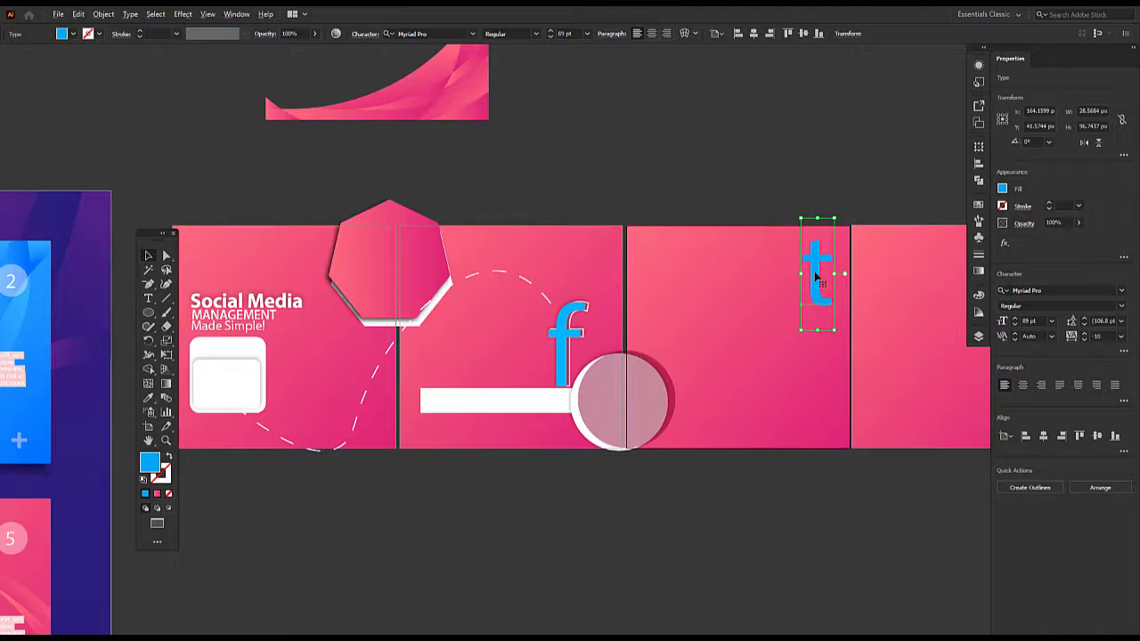
left_click_drag(800, 330, 795, 350)
- Lay an outline copy of the t, with no fill and a 1 pt white stroke, slightly offset over the original
left_click_drag(813, 304, 789, 311)
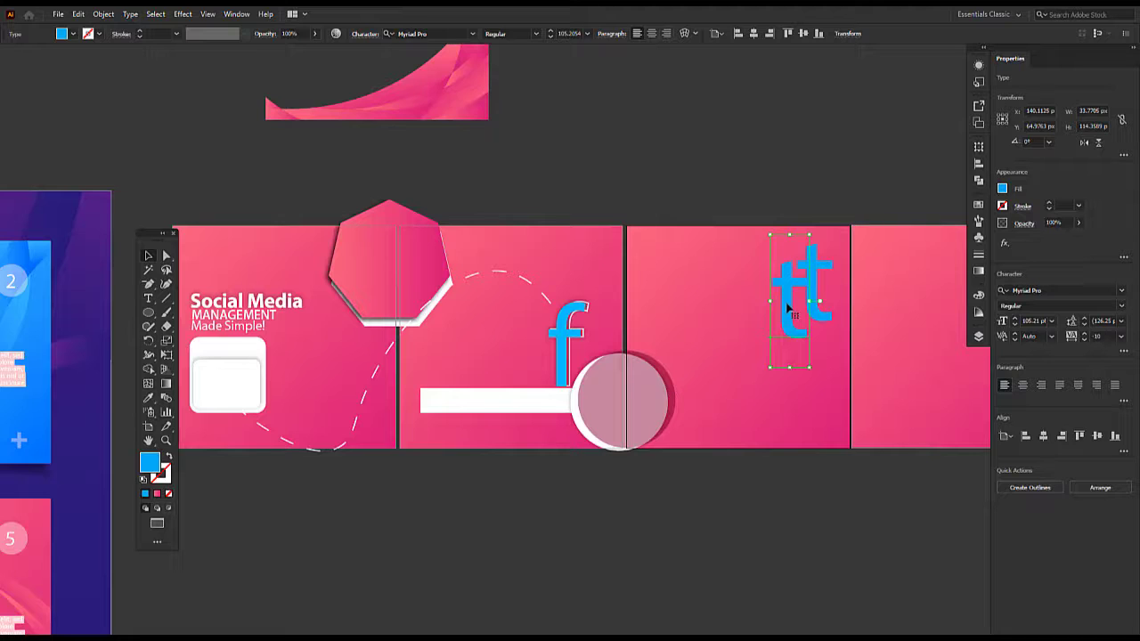
left_click(1002, 189)
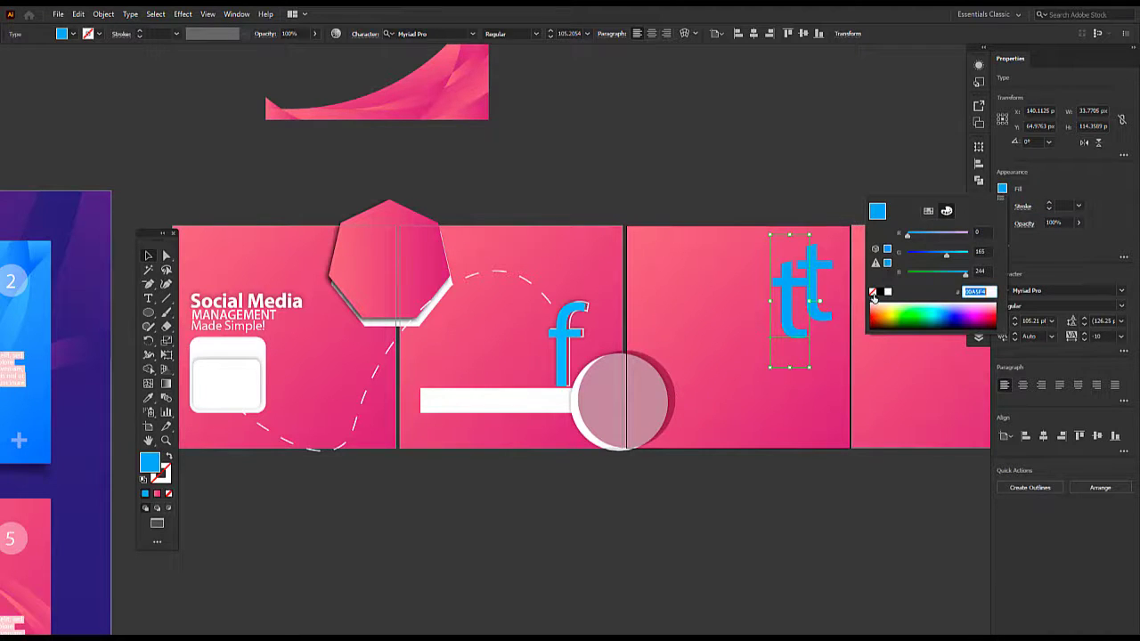
left_click(873, 291)
left_click(1049, 203)
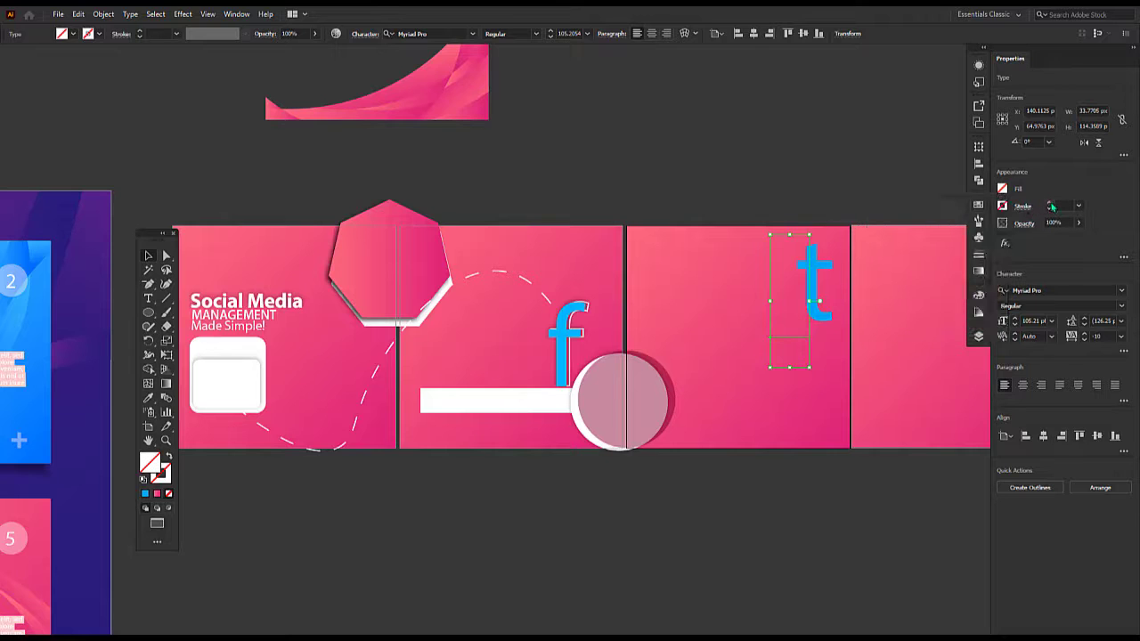
left_click(718, 183)
left_click_drag(790, 302, 824, 287)
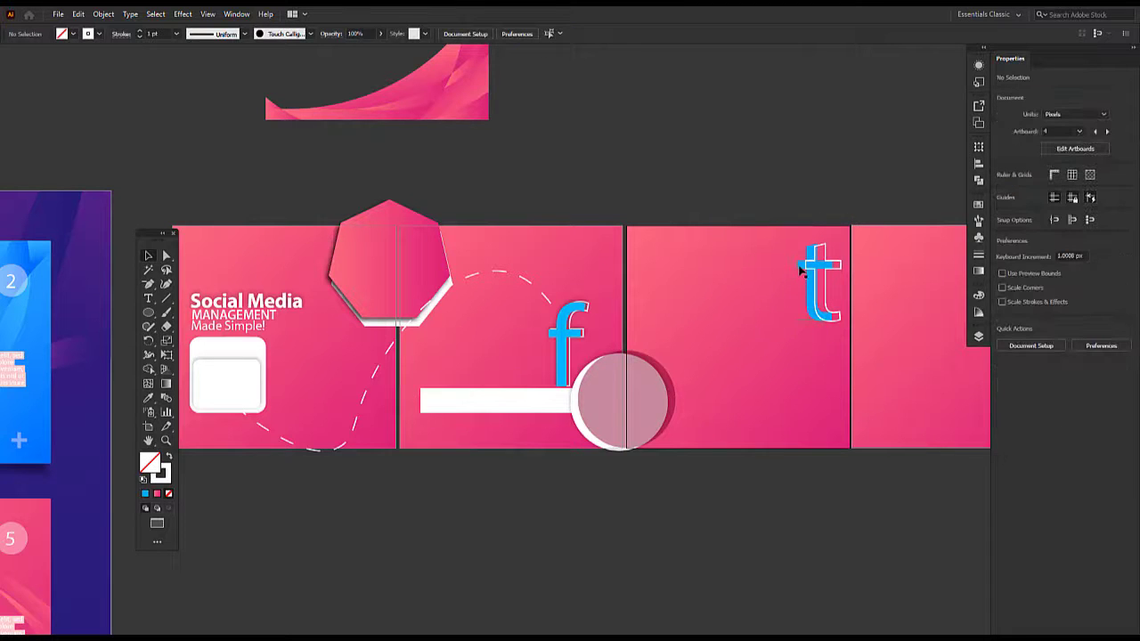
- Bring the blue t in front of its white outline and nudge it right to about X 166.6 px
left_click(799, 270)
key("ctrl+shift+]")
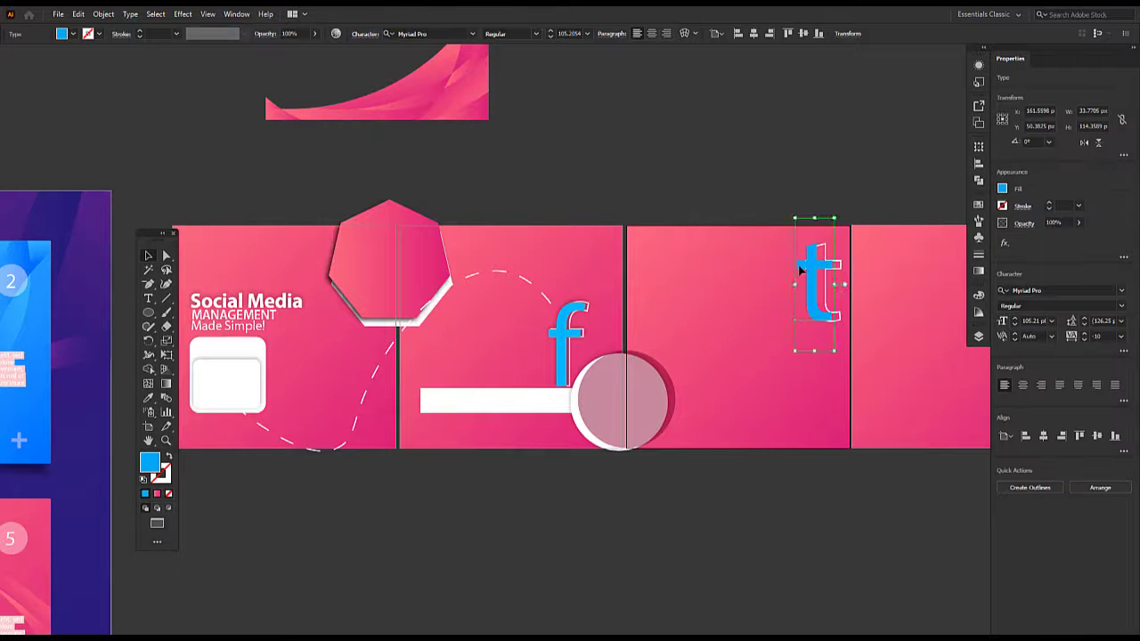
key("Right")
key("Right")
key("Right")
key("Right")
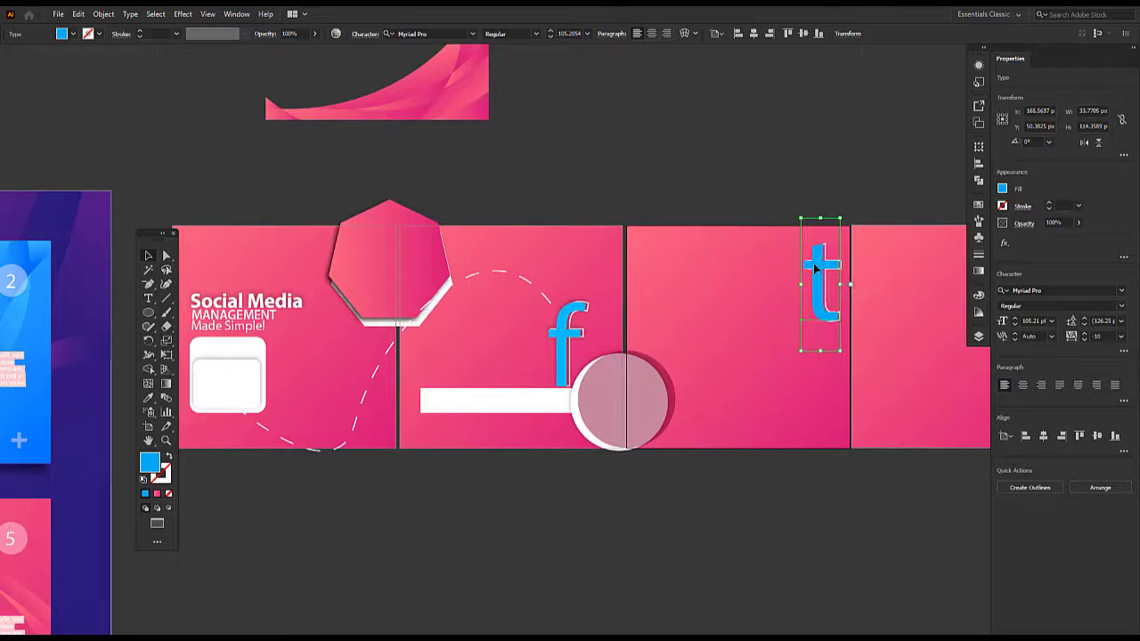
- Apply a Drop Shadow effect to the blue letter t
left_click(183, 14)
mouse_move(246, 149)
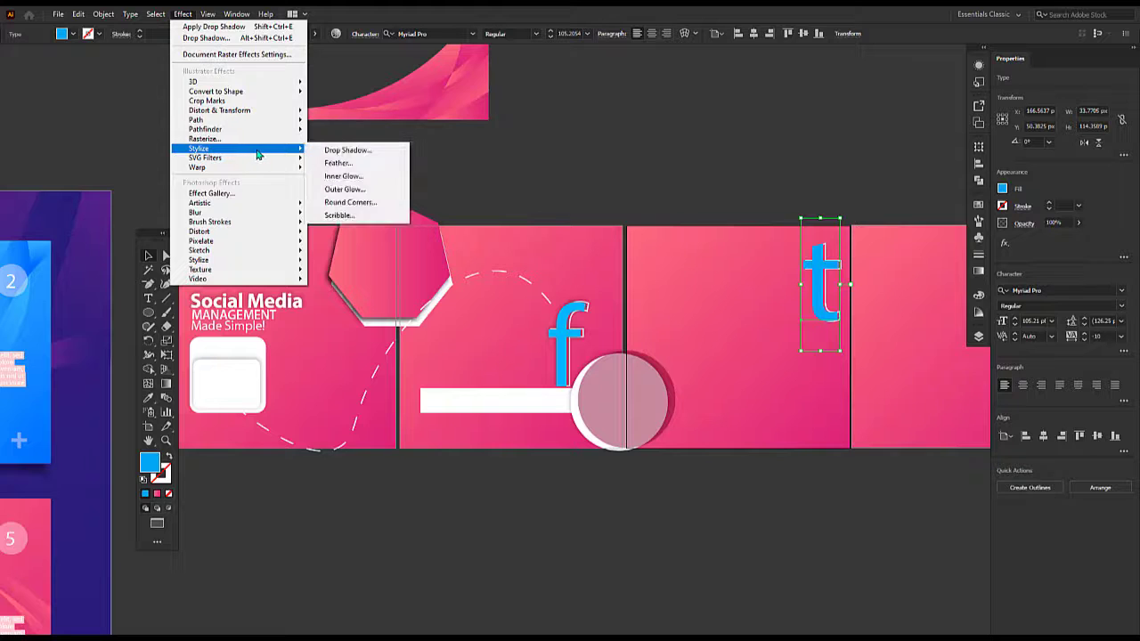
left_click(356, 150)
left_click(790, 255)
left_click(683, 201)
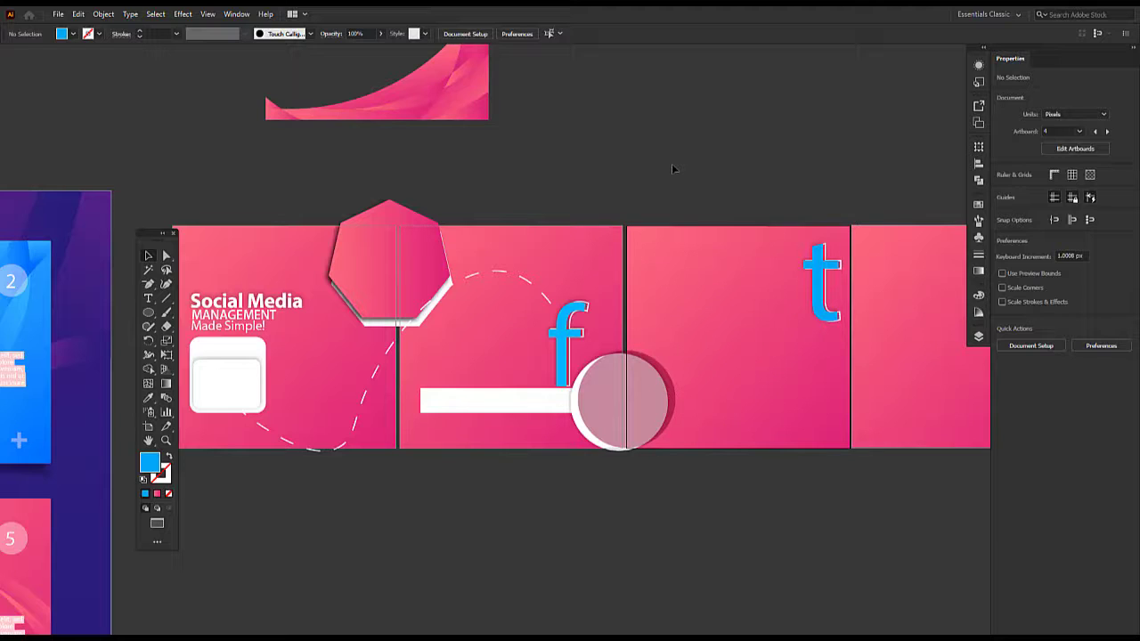
- Examine the carousel panels up close and as a whole to check the letters, circles and dashed curve
key("ctrl+minus")
key("ctrl+minus")
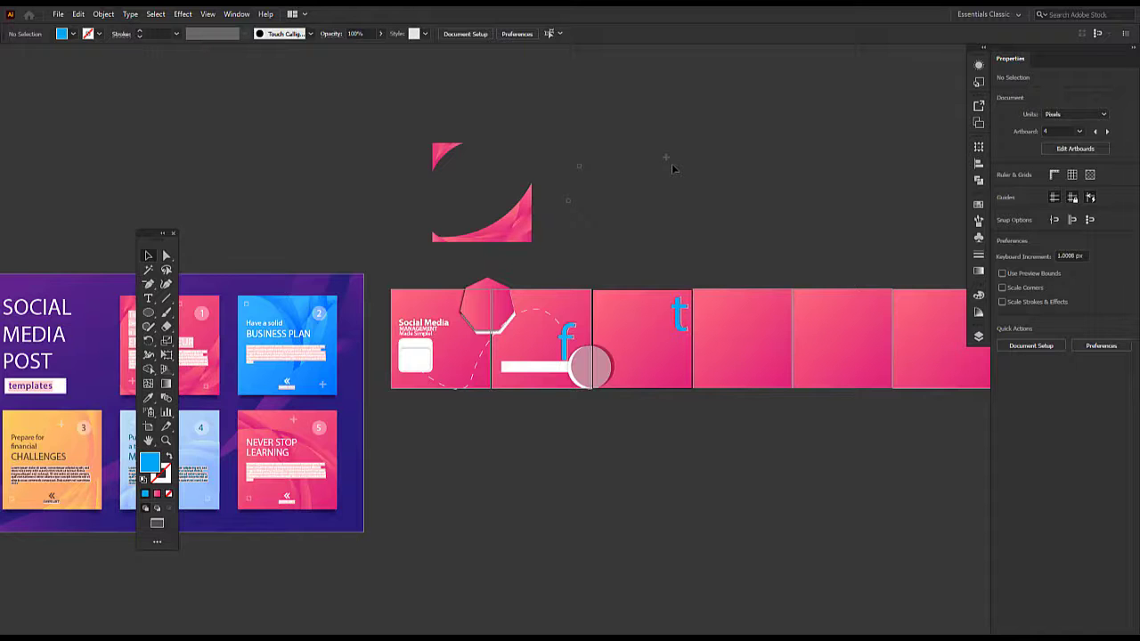
key("ctrl+plus")
key("ctrl+plus")
key("ctrl+plus")
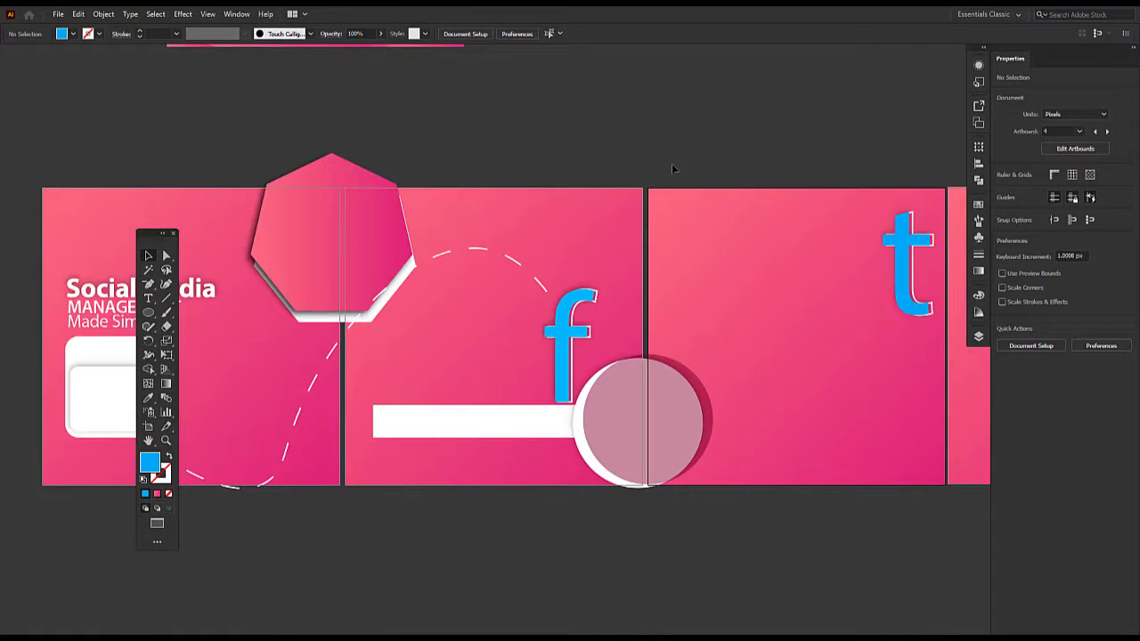
key("ctrl+minus")
key("ctrl+minus")
key("ctrl+plus")
key("ctrl+plus")
key("ctrl+plus")
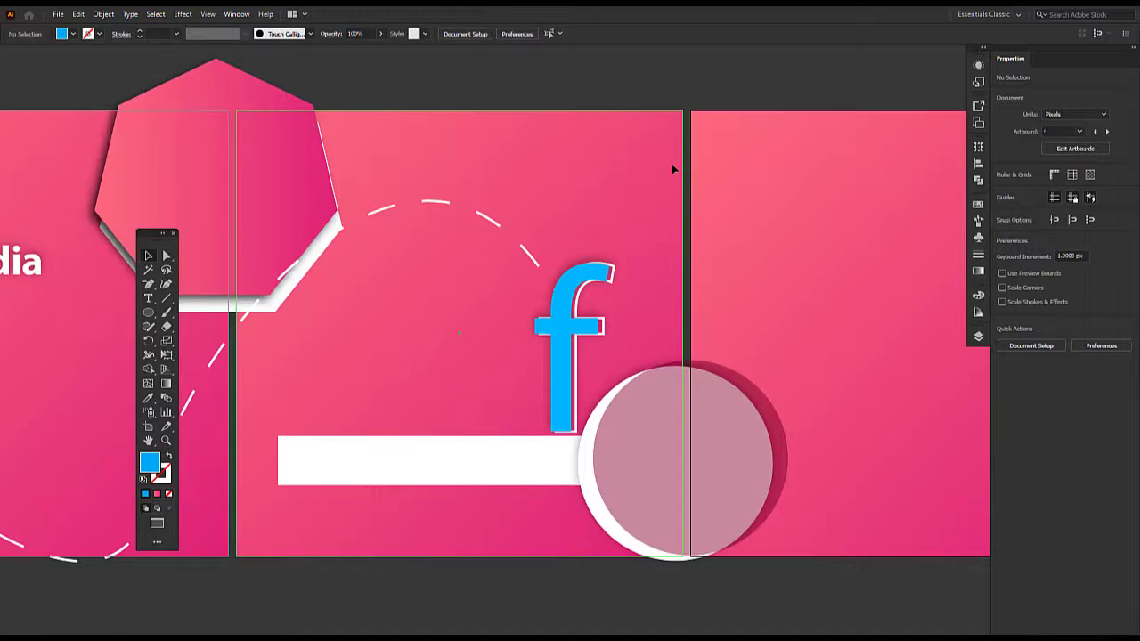
key("ctrl+minus")
key("ctrl+minus")
key("ctrl+minus")
key("ctrl+plus")
key("ctrl+minus")
key("ctrl+plus")
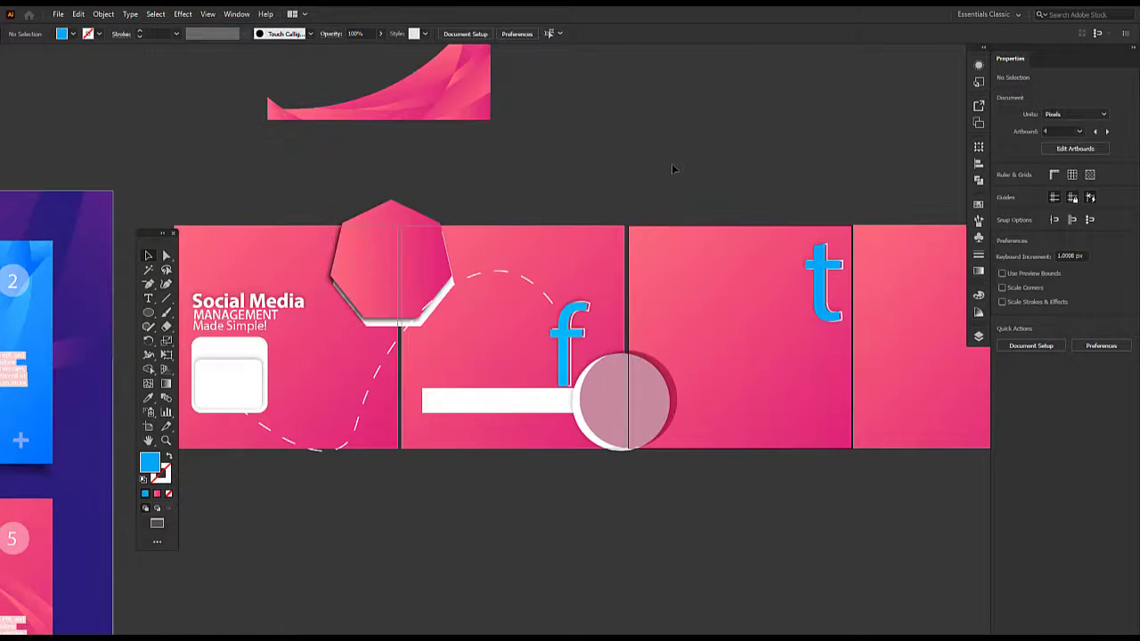
- Draw a blue triangle about 182 × 158 px with the Polygon tool, just below the second panel
key("ctrl+minus")
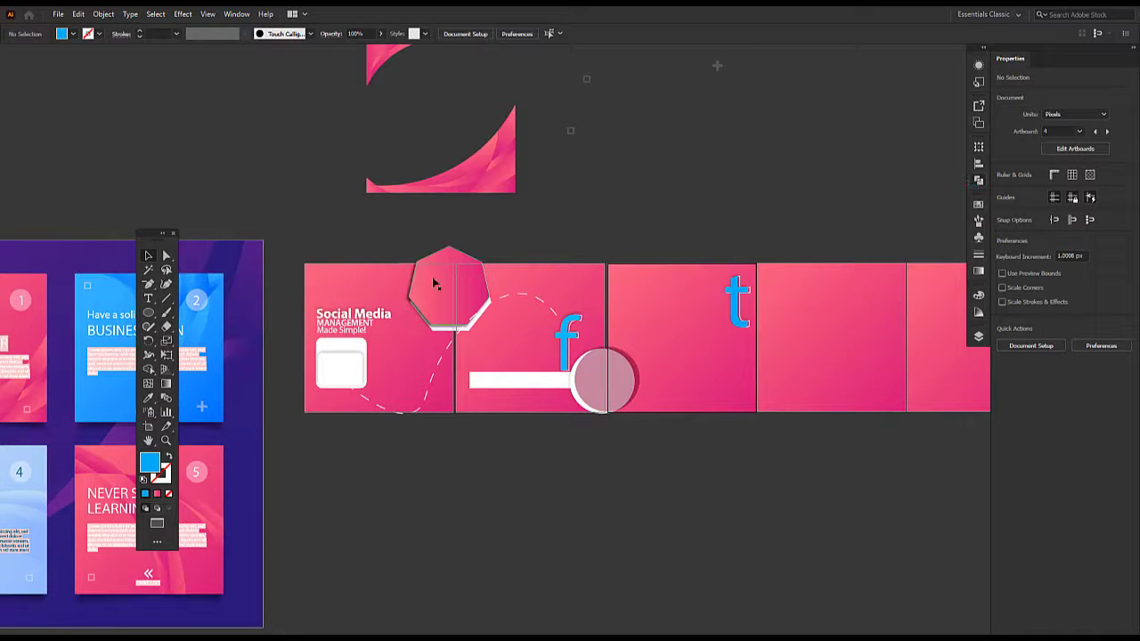
left_click_drag(153, 323, 202, 355)
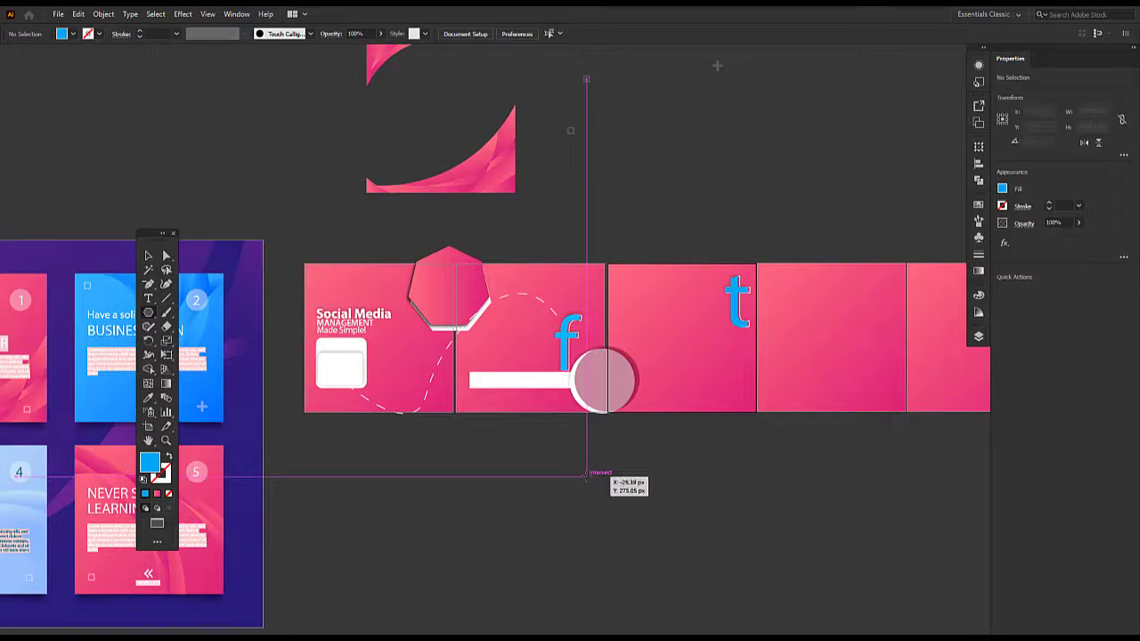
left_click_drag(586, 479, 658, 515)
key("Up")
key("Up")
key("Up")
key("Up")
key("Down")
key("Down")
key("Down")
key("Down")
key("Down")
key("Down")
key("Down")
key("Down")
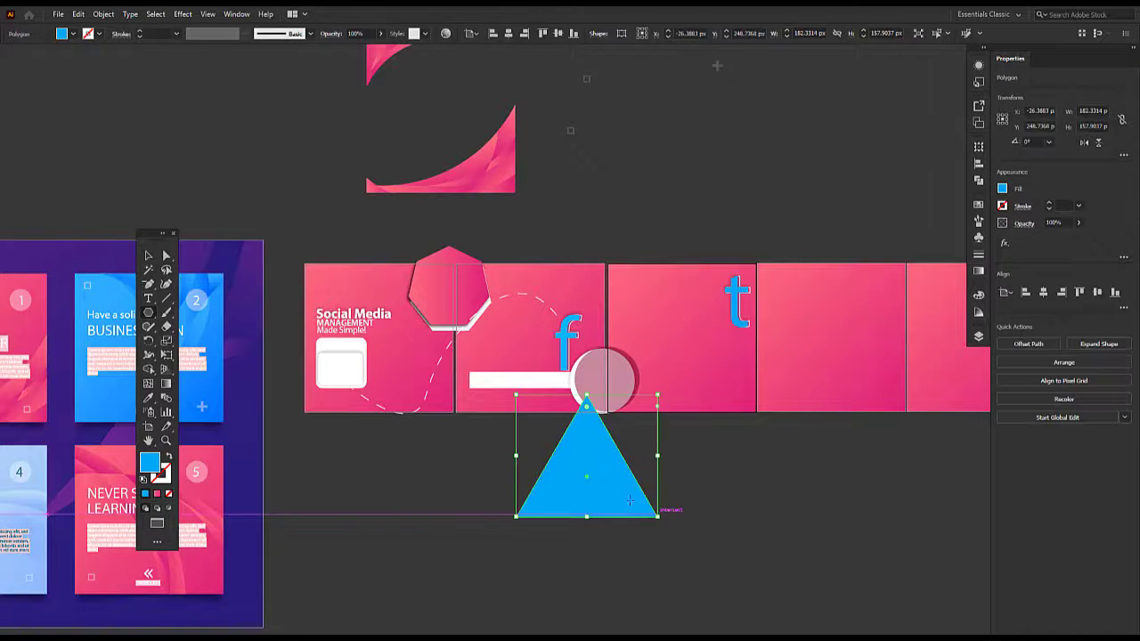
- Move the triangle below the third panel, pointing left with a 90° rotation, and round its corners to about 23 px
left_click_drag(585, 478, 686, 498)
left_click_drag(610, 539, 726, 554)
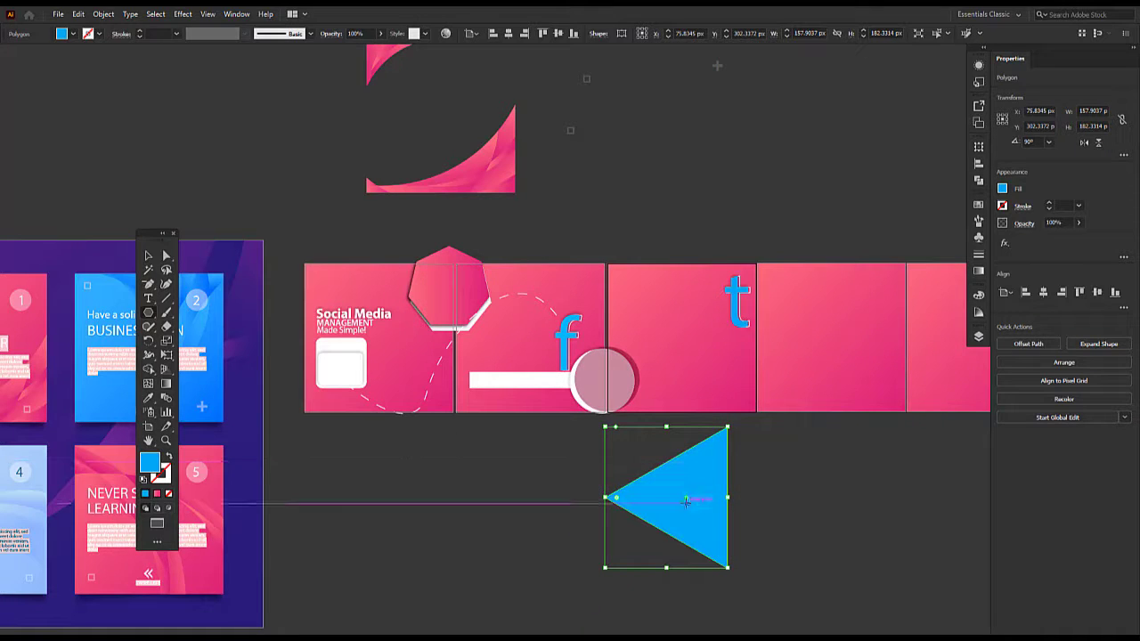
left_click_drag(618, 503, 645, 504)
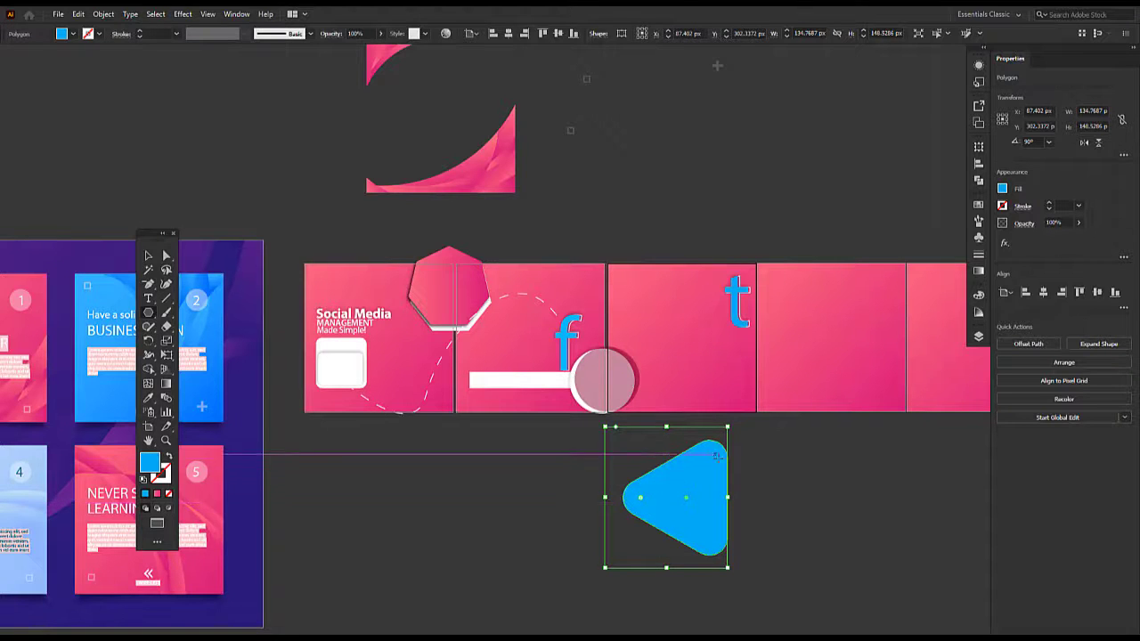
- Delete the two anchor points on the triangle's vertical side to leave an open arrow-shaped path
key("a")
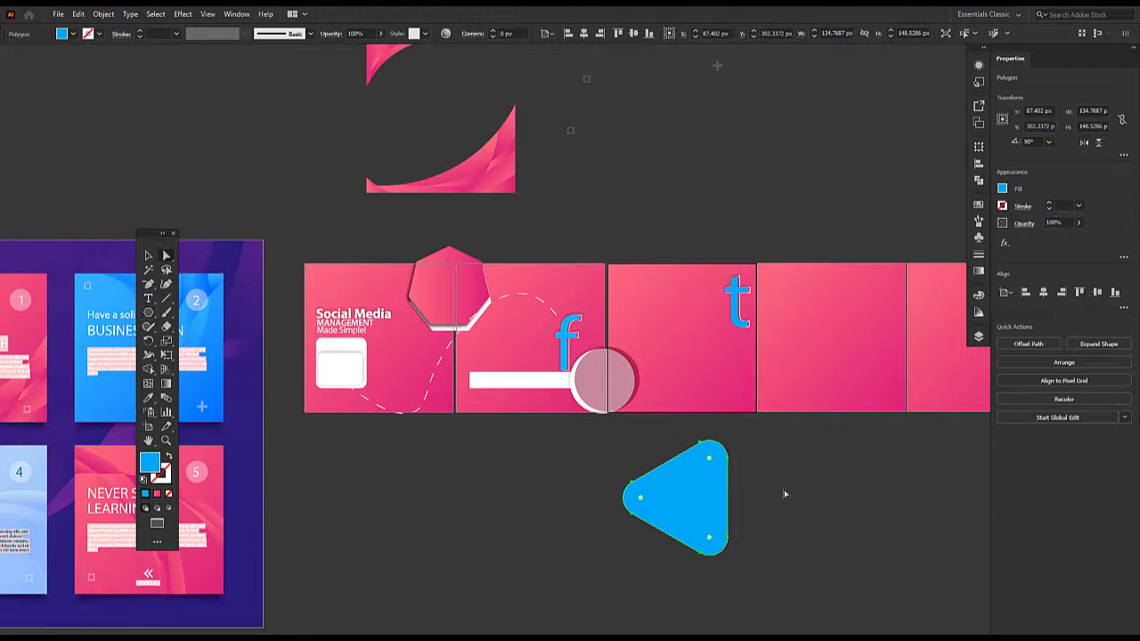
left_click(728, 459)
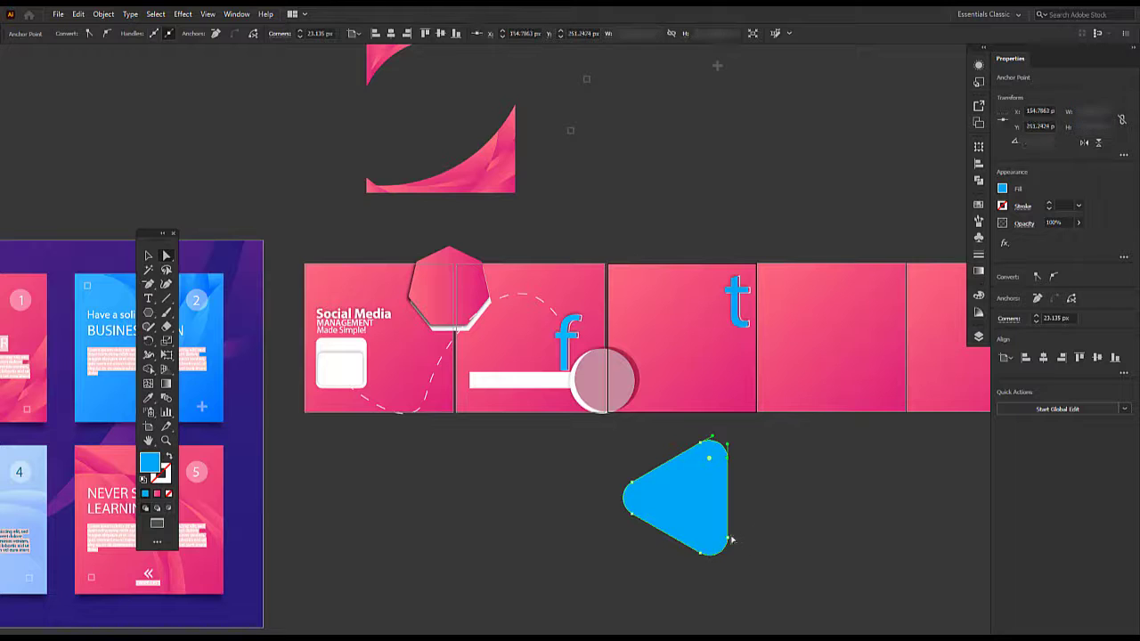
key("Delete")
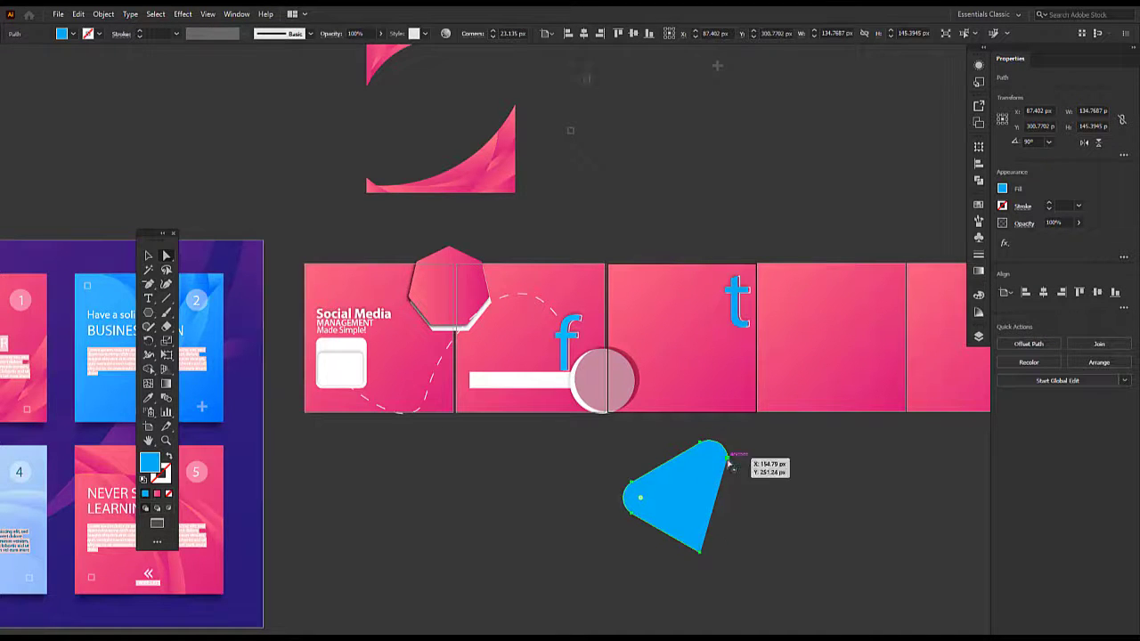
left_click(727, 458)
key("Delete")
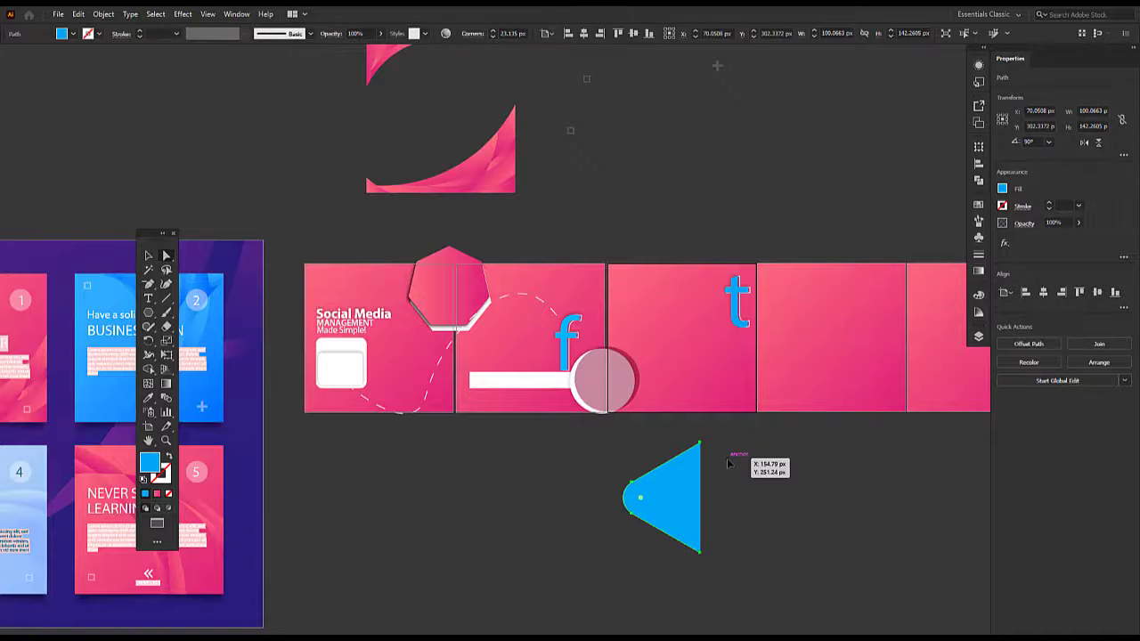
- Give the open arrow path a 4 pt white stroke and remove its fill
left_click(1050, 206)
left_click(1050, 205)
left_click(1050, 206)
left_click(1050, 206)
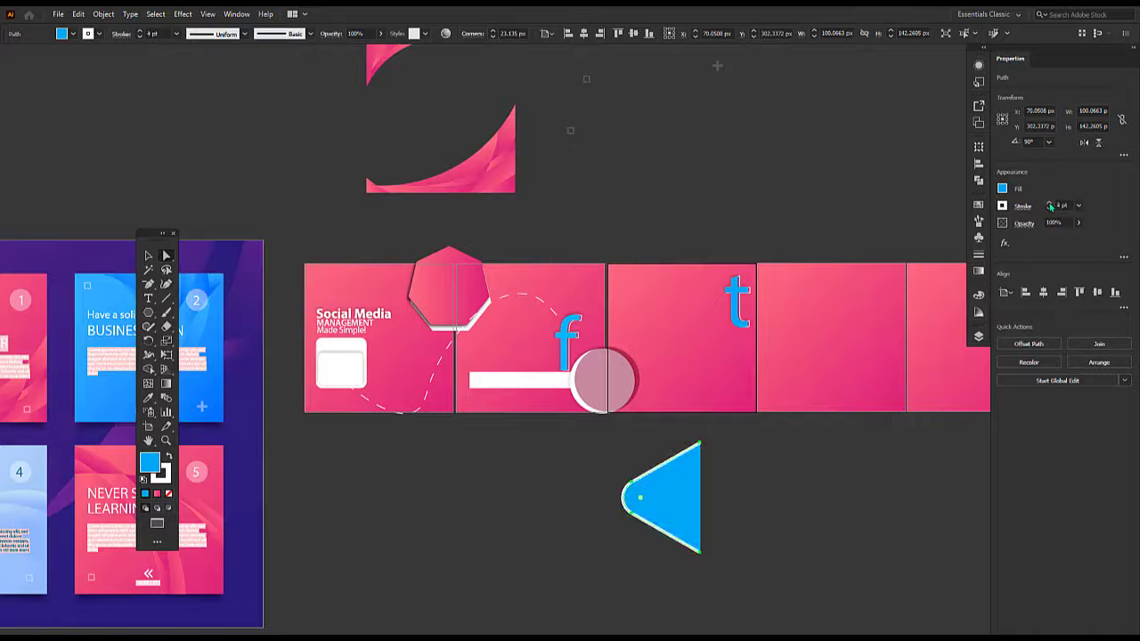
left_click(1004, 189)
left_click(872, 292)
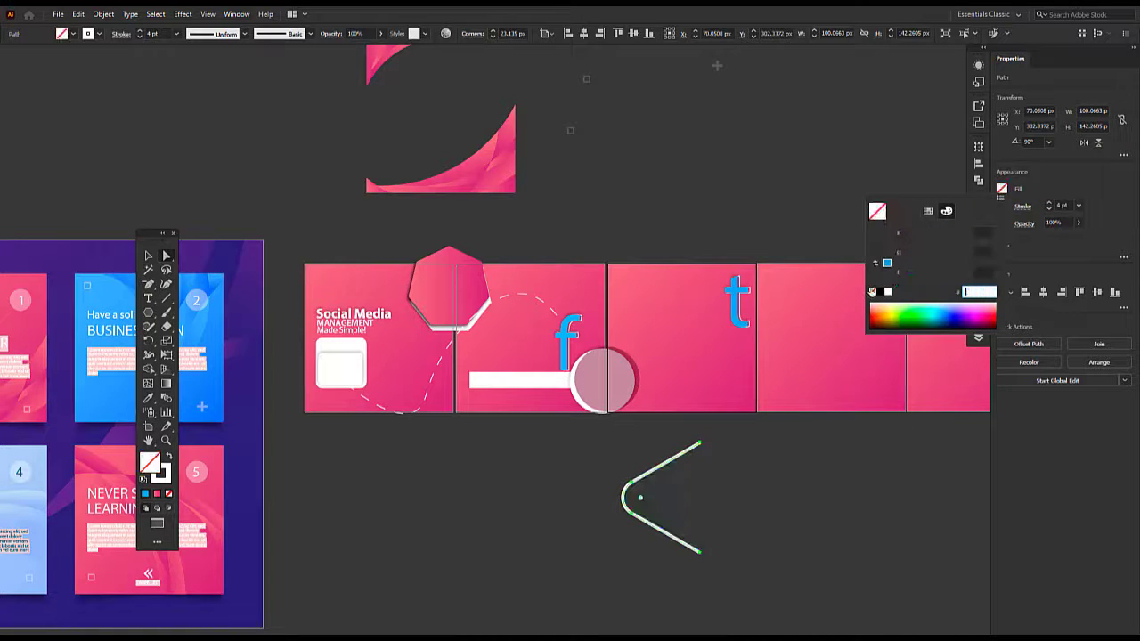
left_click(756, 499)
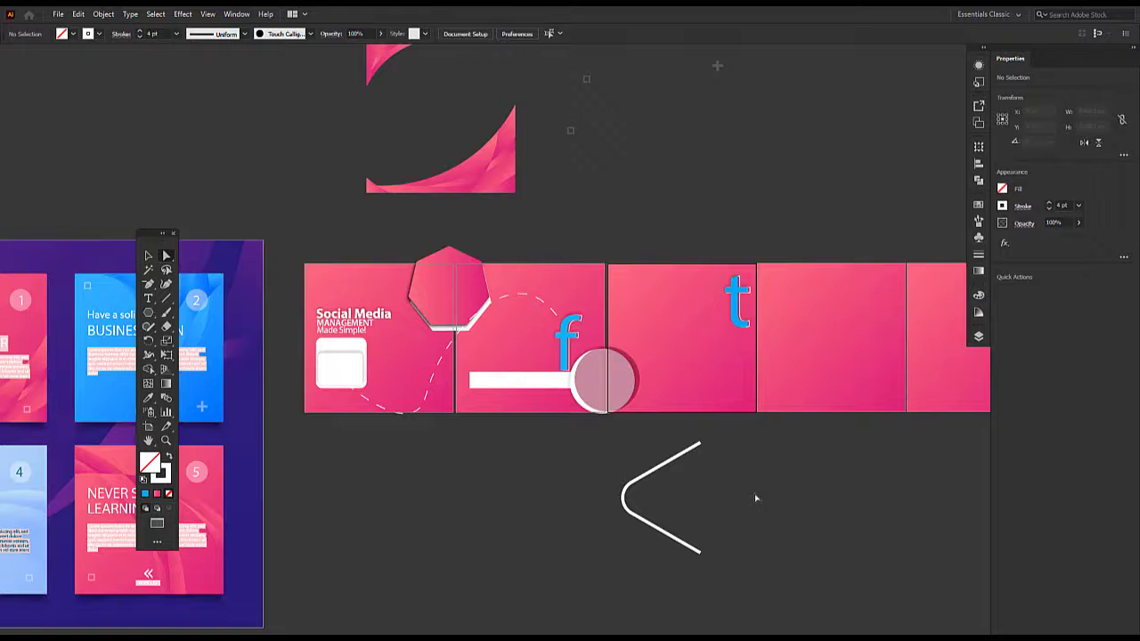
- Undo the arrow's styling, anchor deletions, corner rounding, rotation and the triangle itself
key("ctrl+z")
key("ctrl+z")
key("ctrl+z")
key("ctrl+z")
key("ctrl+z")
key("ctrl+z")
key("ctrl+z")
key("ctrl+z")
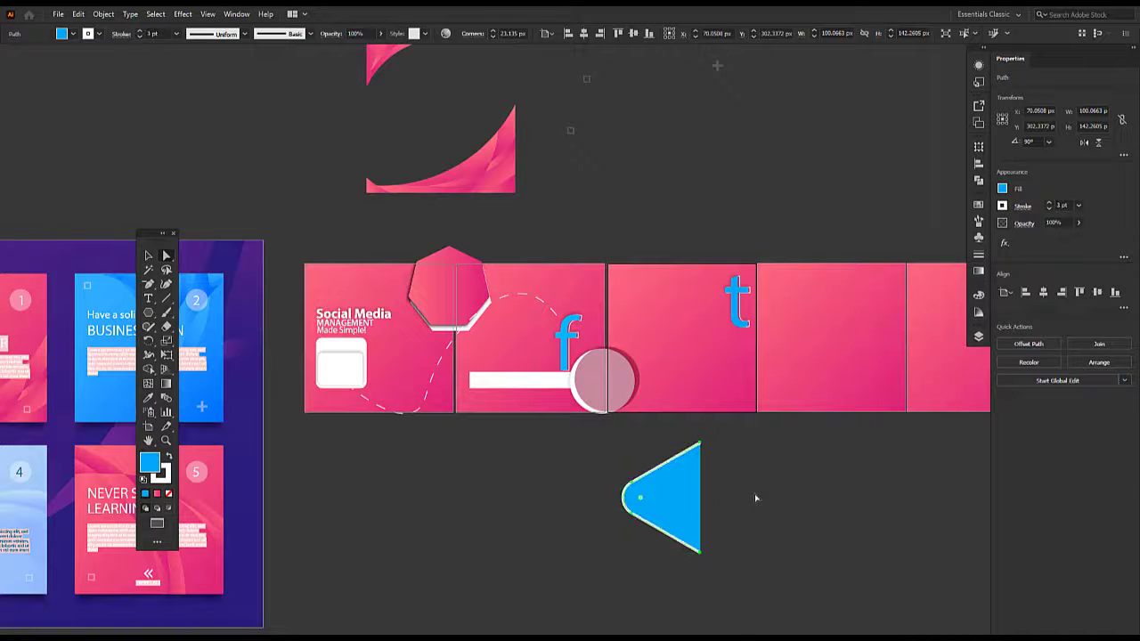
key("ctrl+z")
key("ctrl+z")
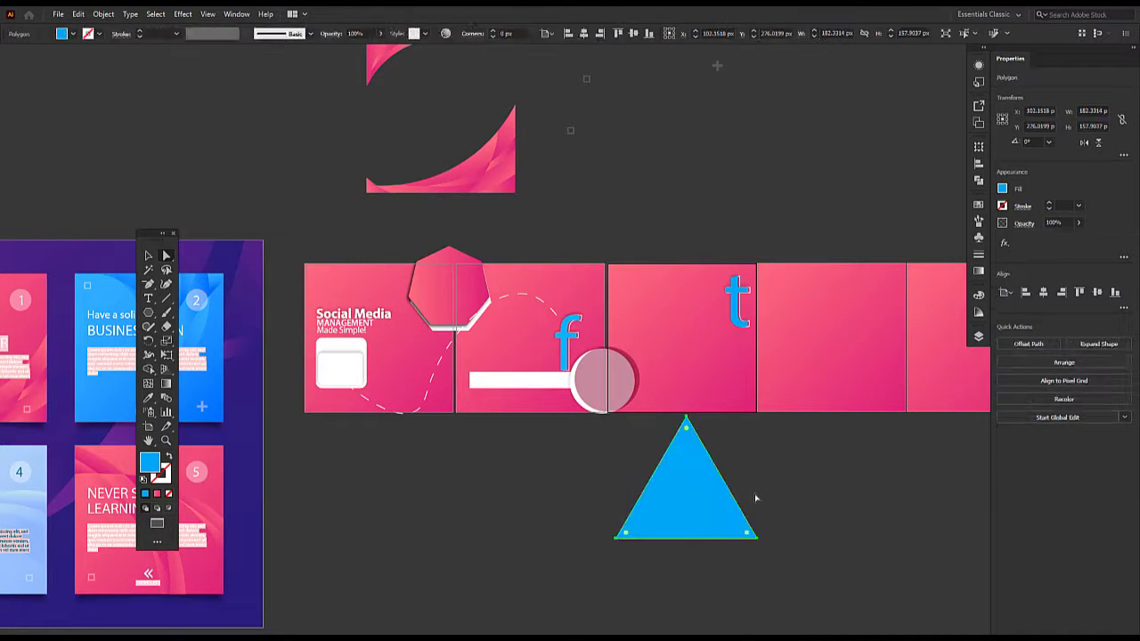
key("ctrl+z")
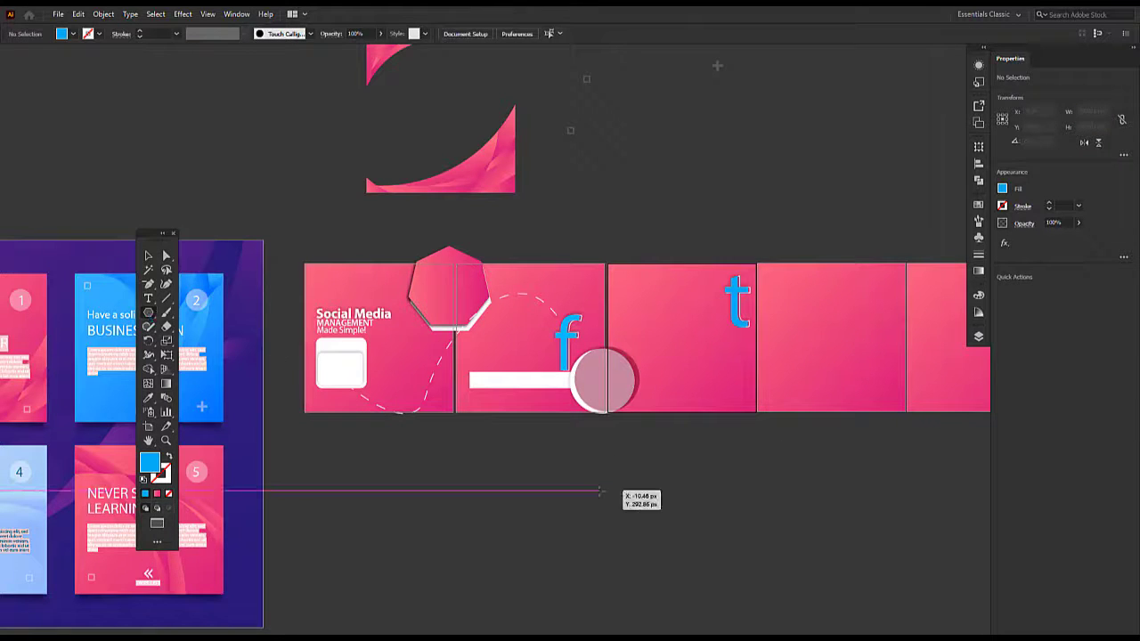
- Draw a new blue triangle about 184 × 159 px with the Polygon tool, below the second and third panels
left_click_drag(600, 490, 666, 535)
key("Up")
key("Up")
key("Up")
key("Up")
key("Down")
key("Down")
key("Down")
key("Down")
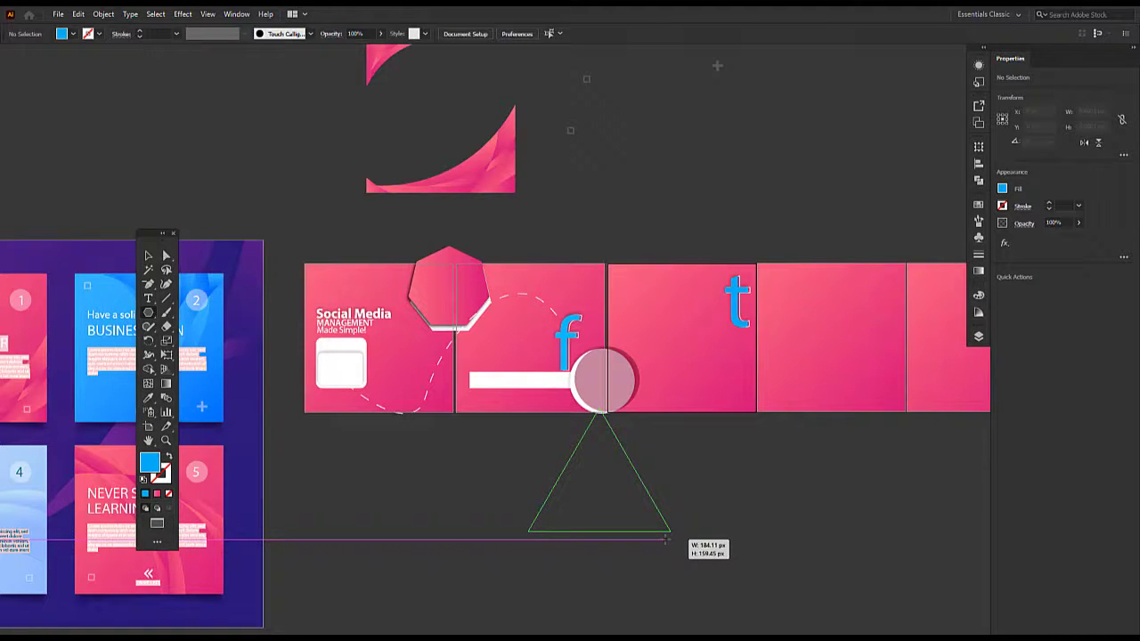
left_click_drag(665, 538, 665, 538)
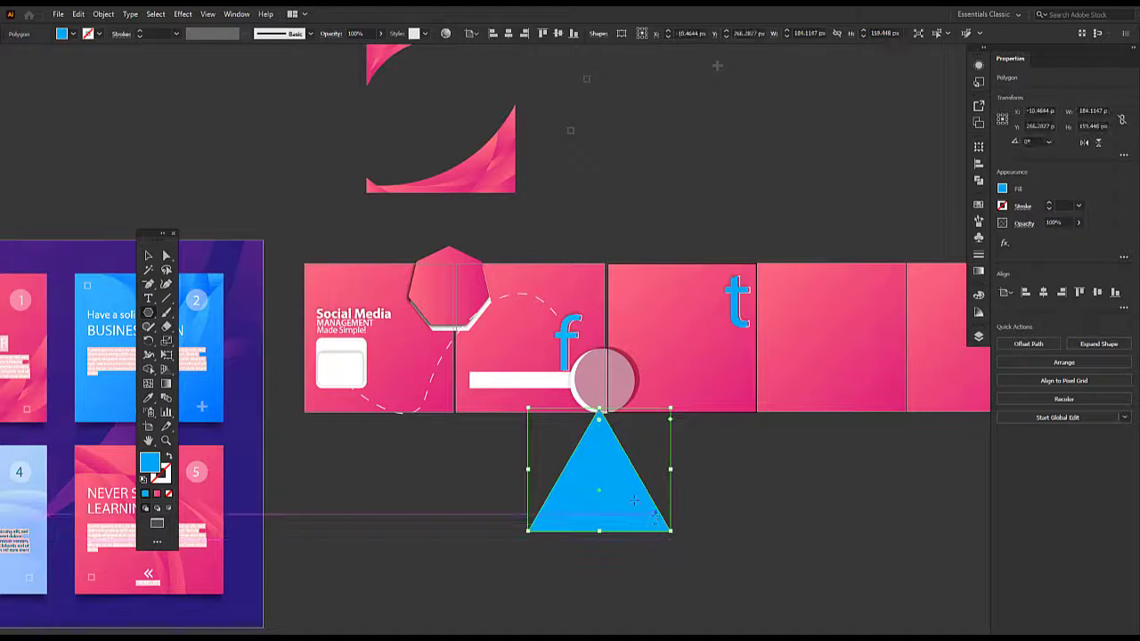
- Rotate the new triangle 90° so it points left and round its corners to about 12.6 px
left_click_drag(532, 536, 605, 516)
left_click_drag(527, 496, 537, 494)
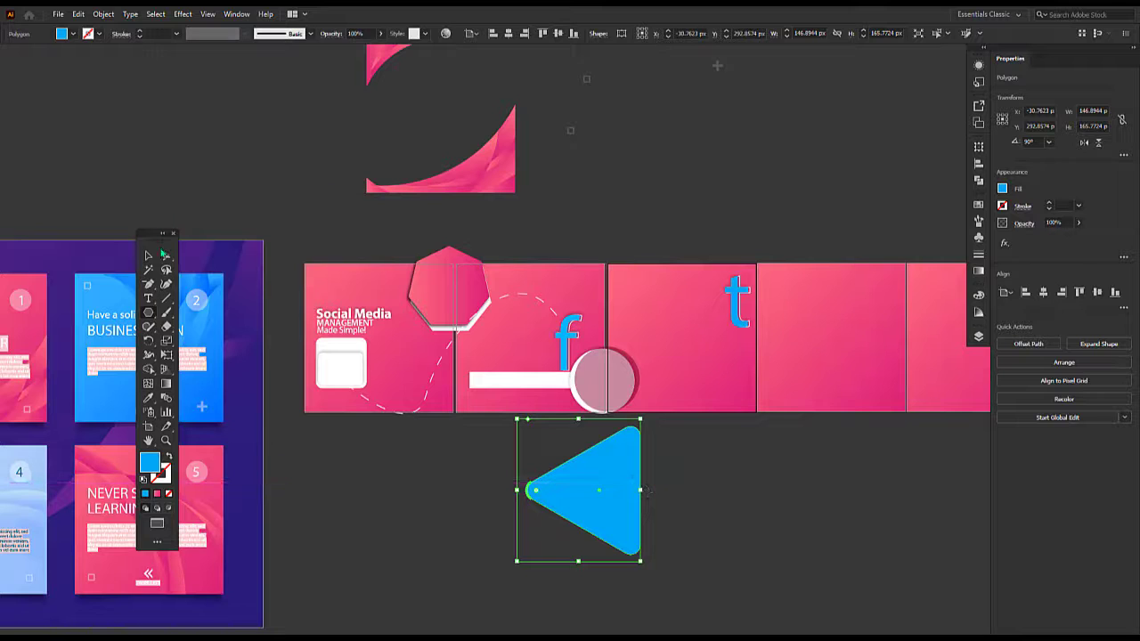
- Delete the anchor points at the blue triangle's two right-hand rounded corners to leave an open arrow path pointing left
left_click(165, 256)
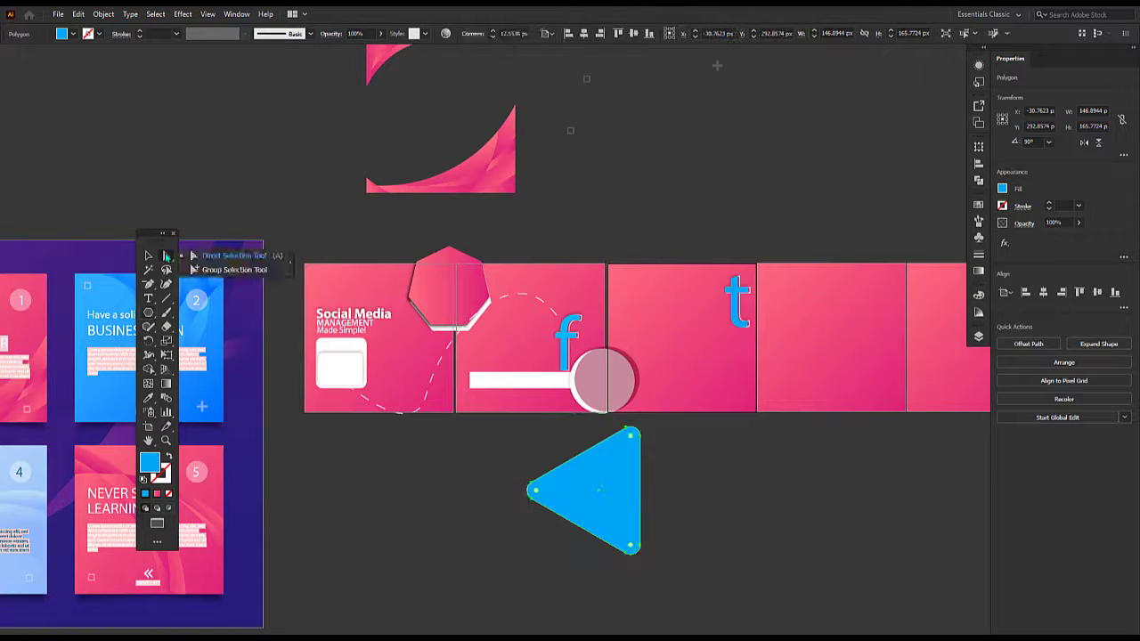
left_click(632, 436)
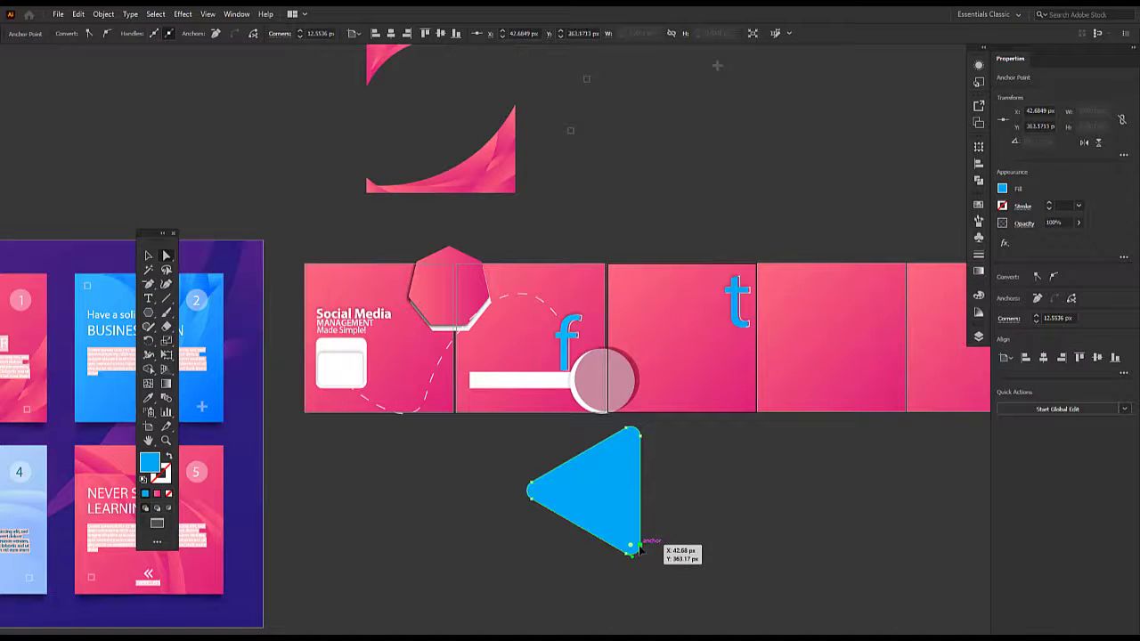
left_click_drag(632, 548, 628, 552)
left_click_drag(647, 442, 641, 440)
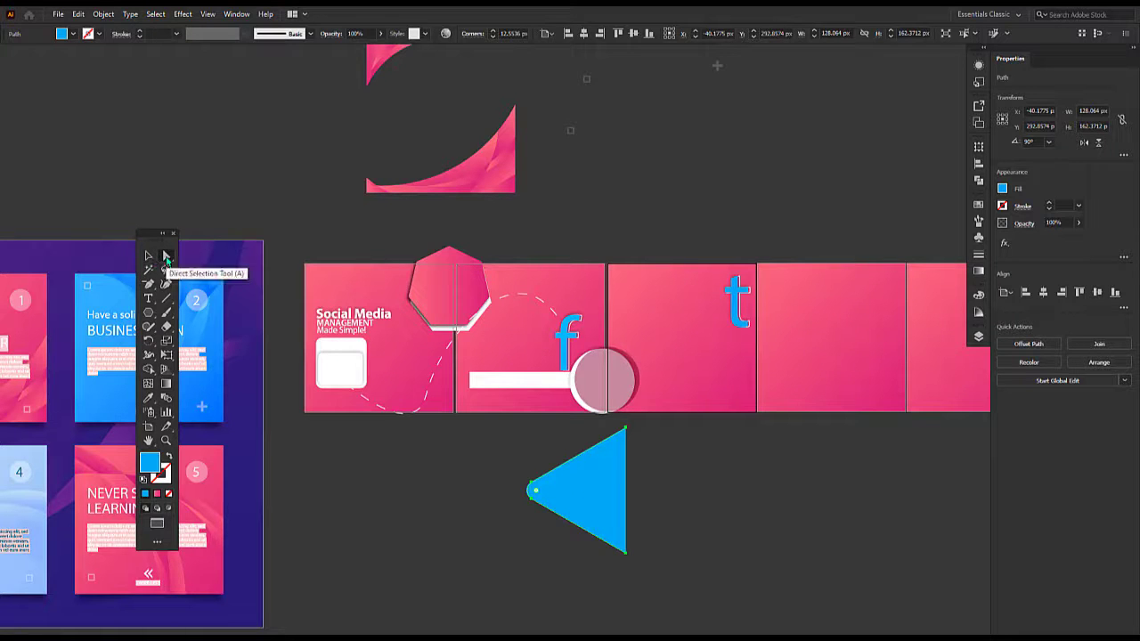
left_click(168, 256)
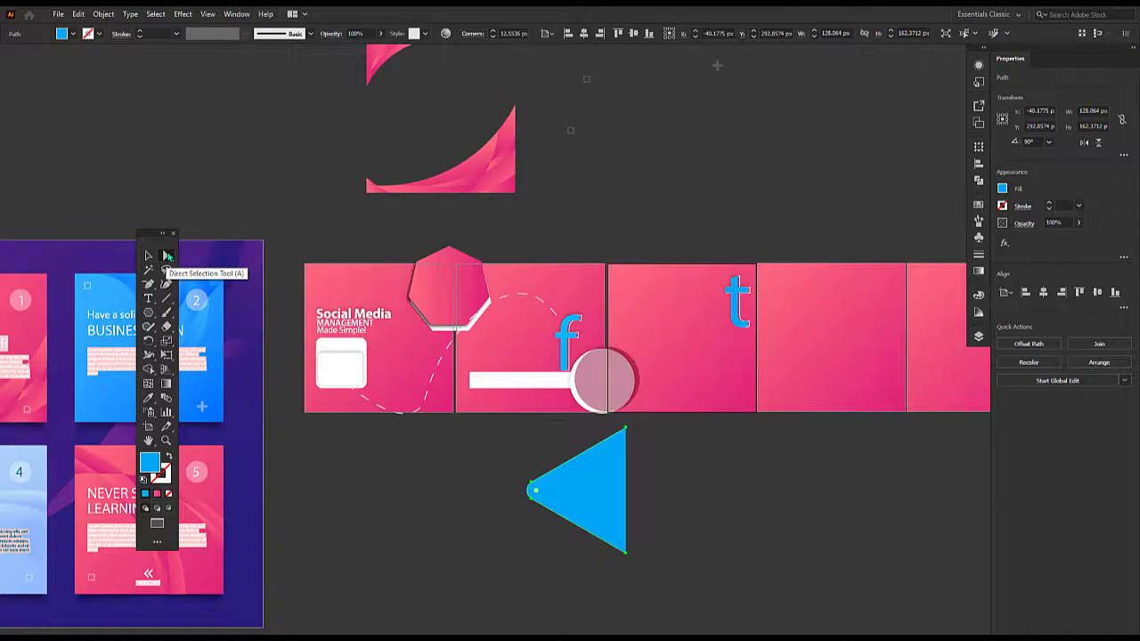
- Give the open arrow path a 3 pt white stroke and remove its blue fill
left_click(1048, 205)
left_click(1048, 205)
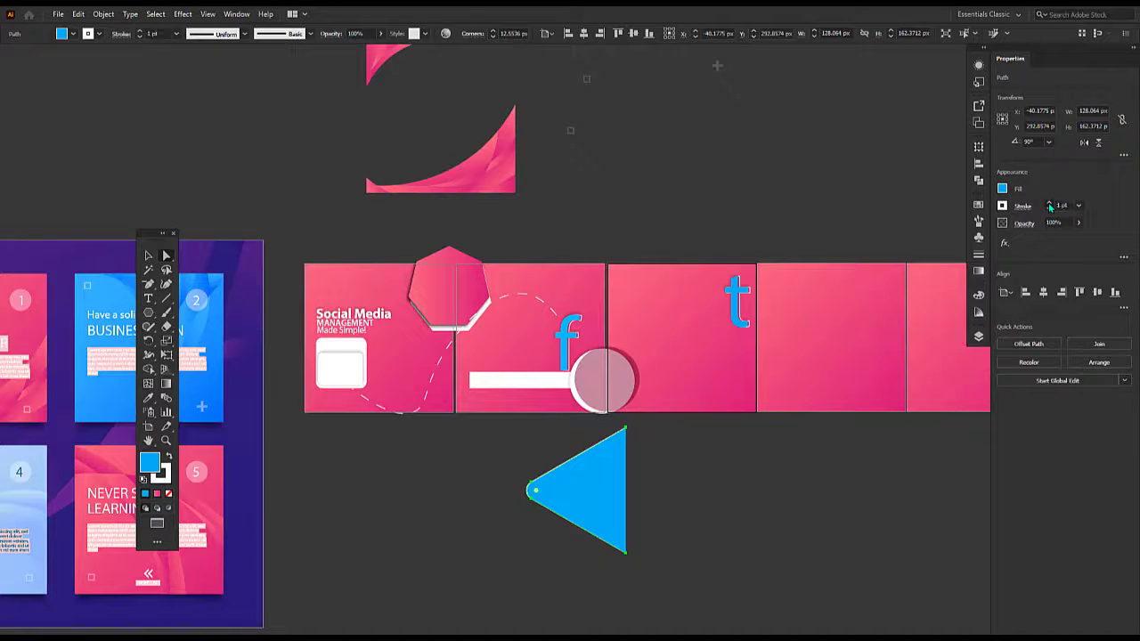
left_click(1048, 205)
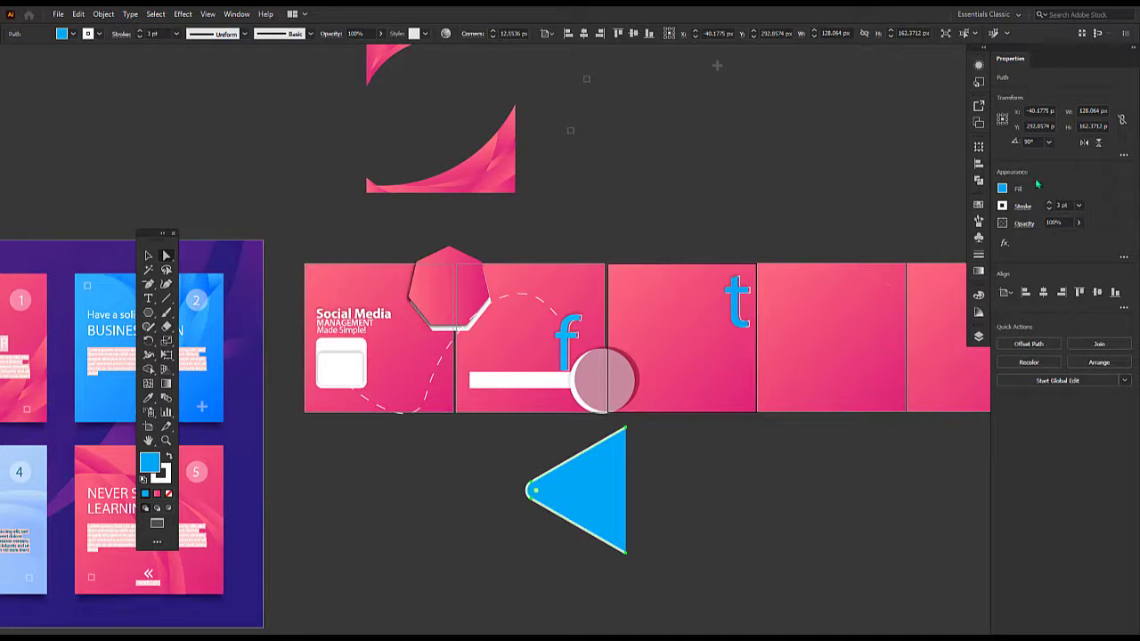
left_click(1003, 189)
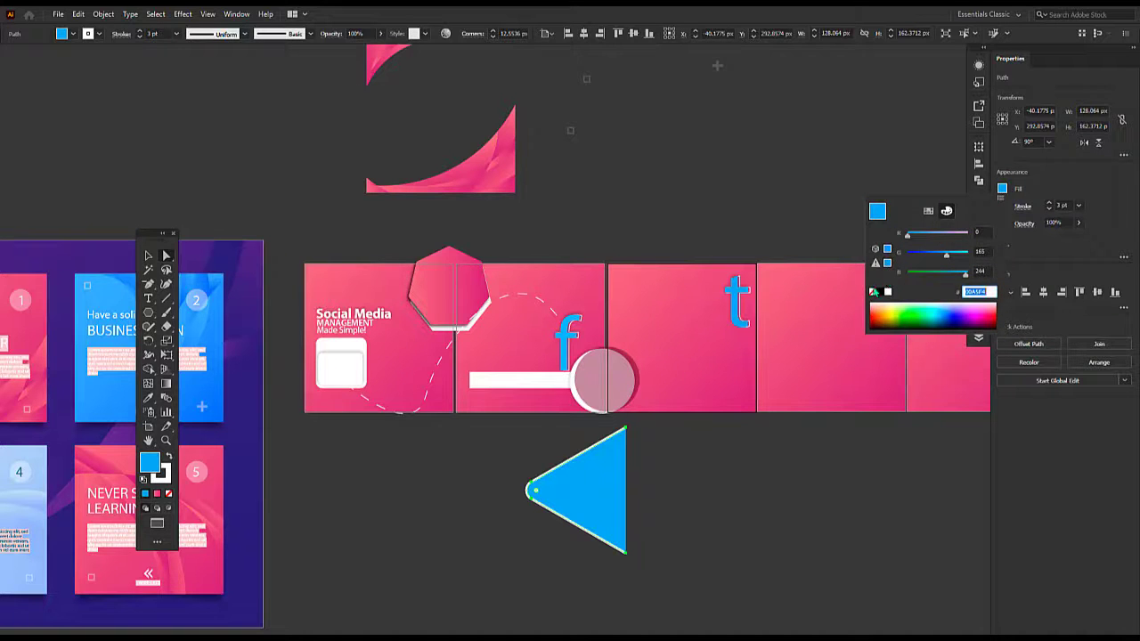
left_click(872, 292)
left_click(676, 534)
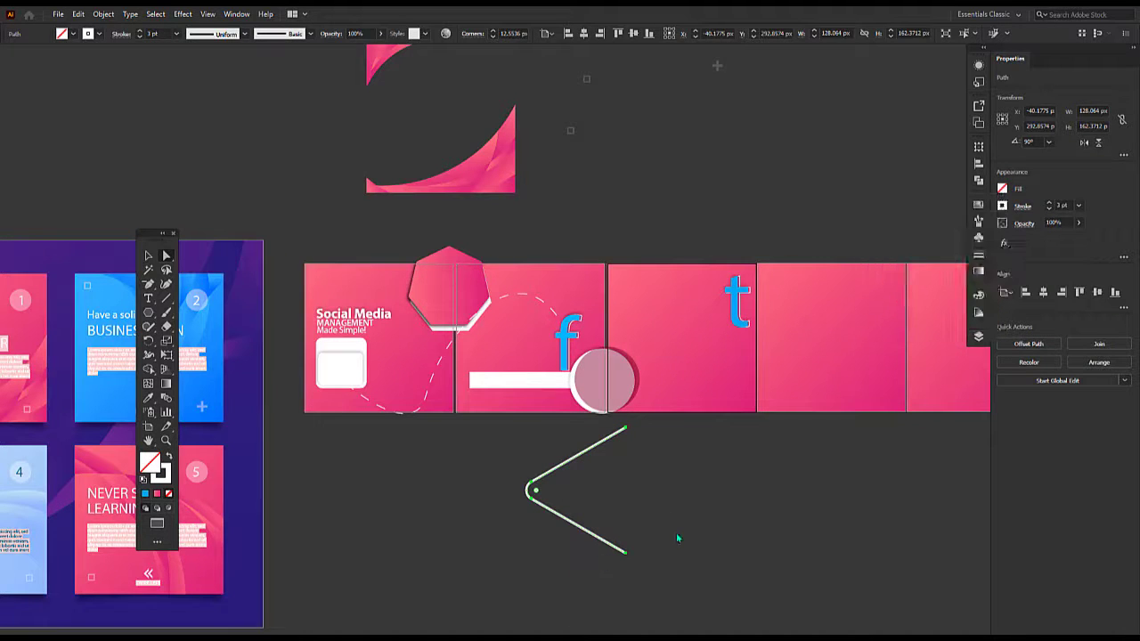
- Shrink the white arrow to about 15 × 19 px and place it below the white bar in the second panel
left_click(677, 536)
key("v")
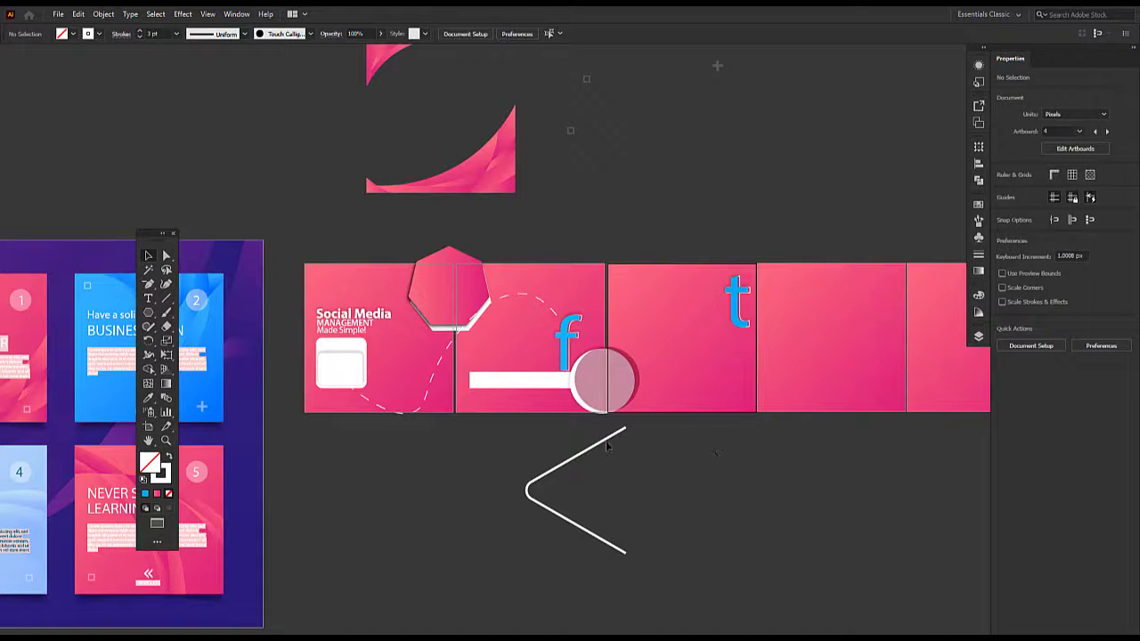
left_click(618, 547)
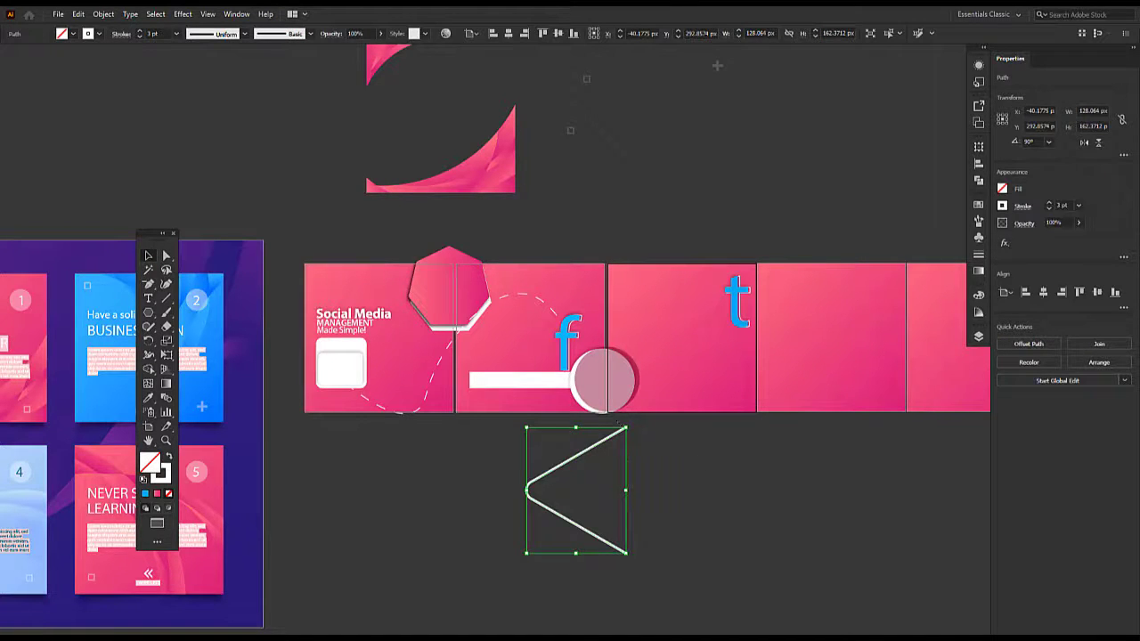
left_click_drag(627, 425, 515, 404)
- Compare the projecting and round cap styles on the arrow's stroke ends and apply Round Cap
key("ctrl+equal")
key("ctrl+equal")
key("ctrl+equal")
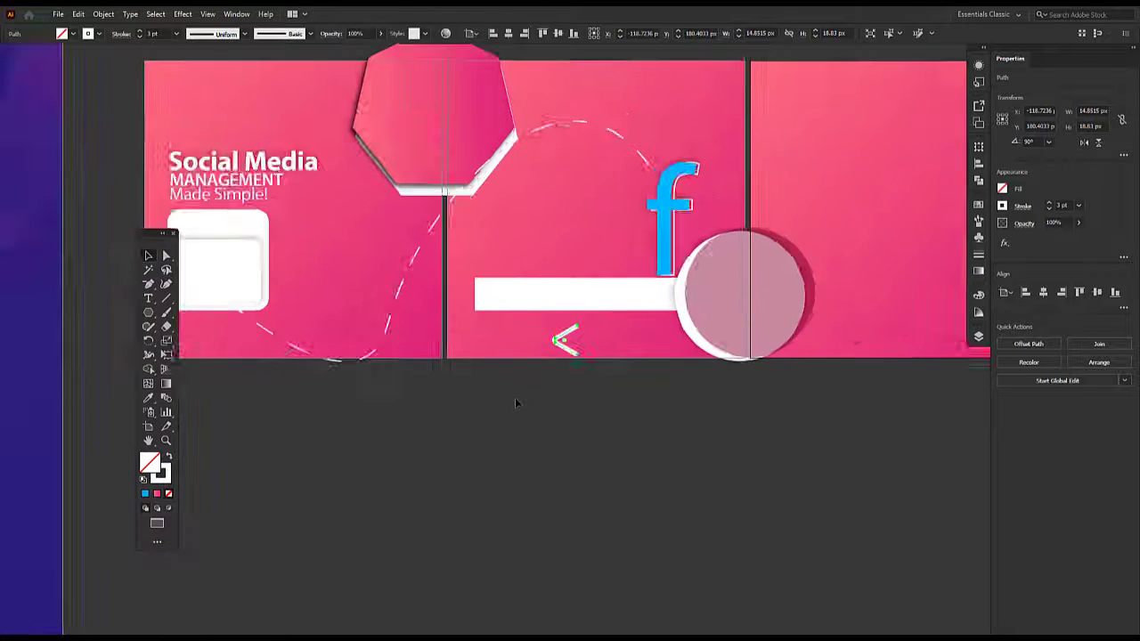
key("ctrl+equal")
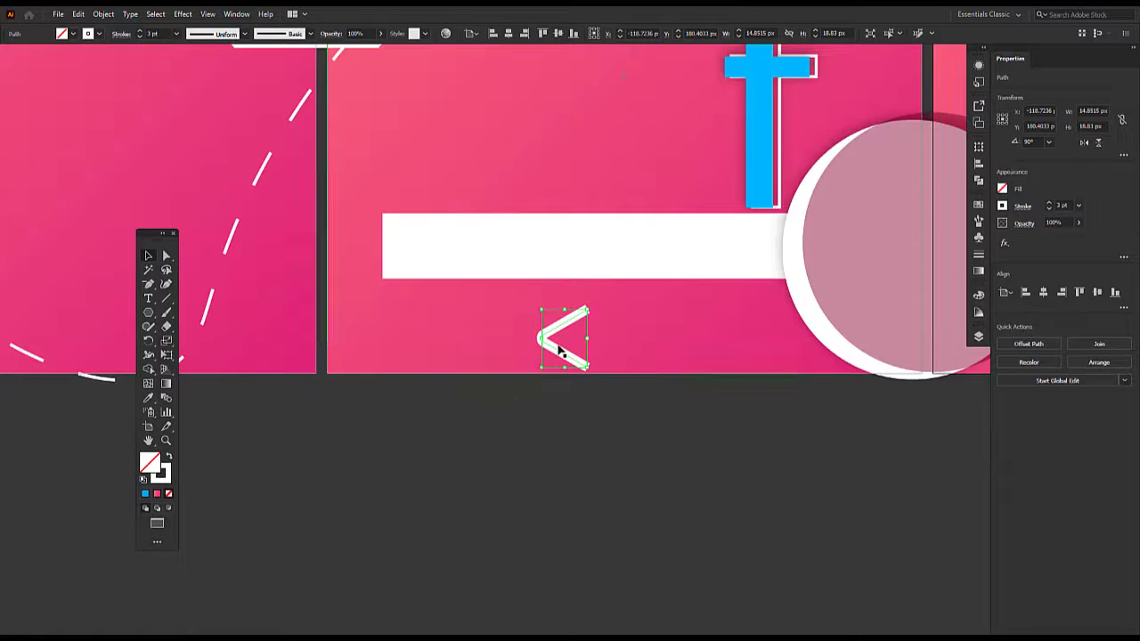
key("ctrl+equal")
key("ctrl+equal")
key("ctrl+equal")
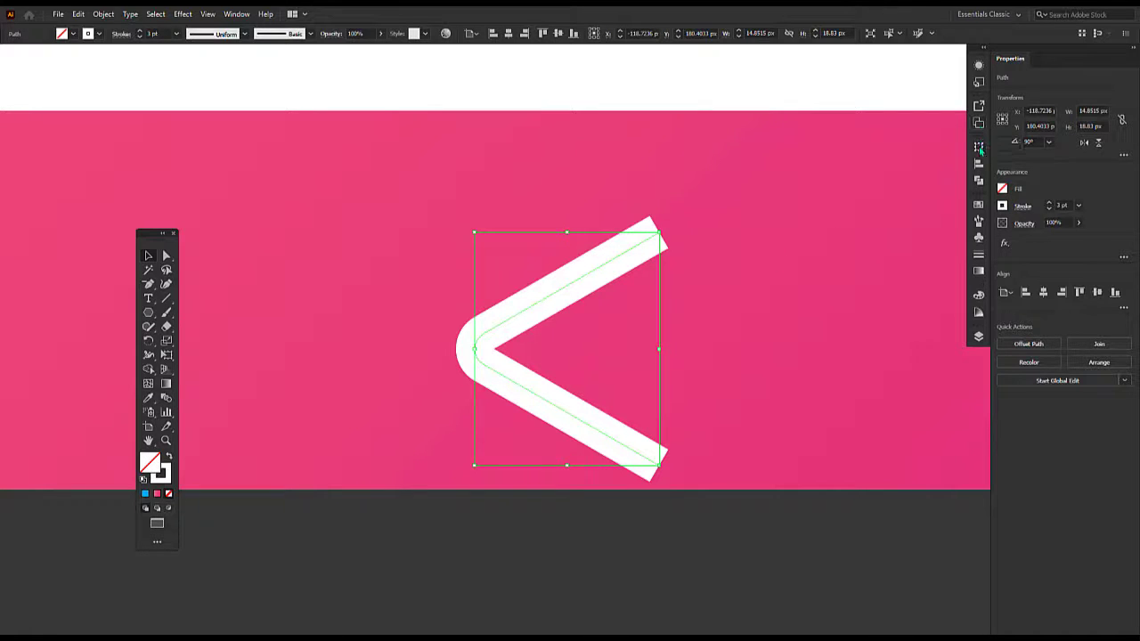
left_click(979, 255)
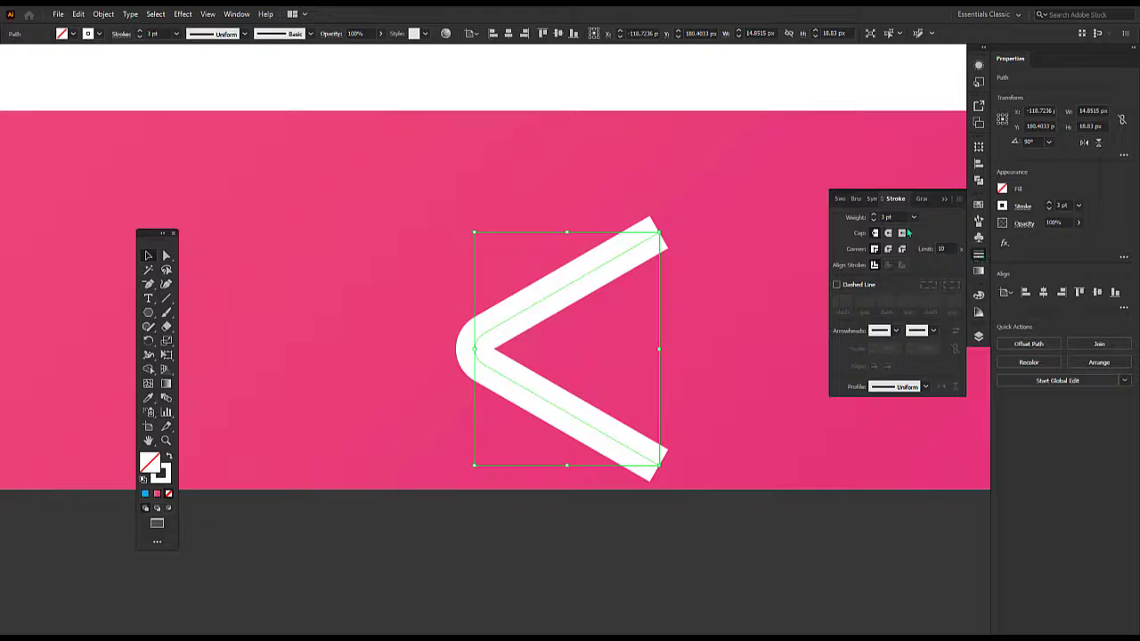
left_click(888, 234)
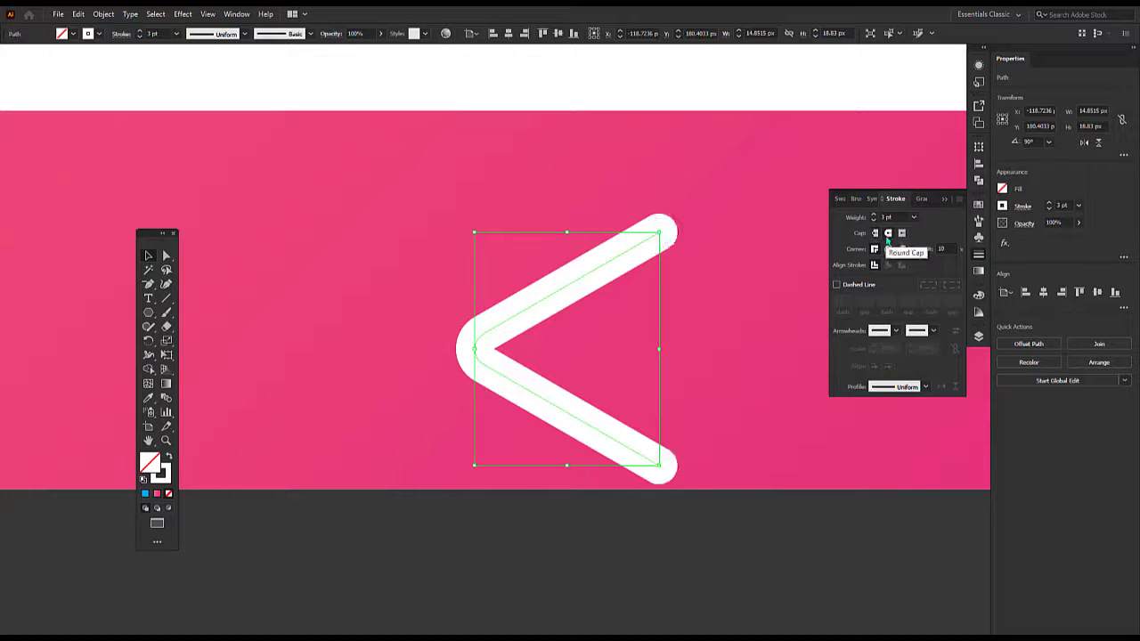
left_click(901, 234)
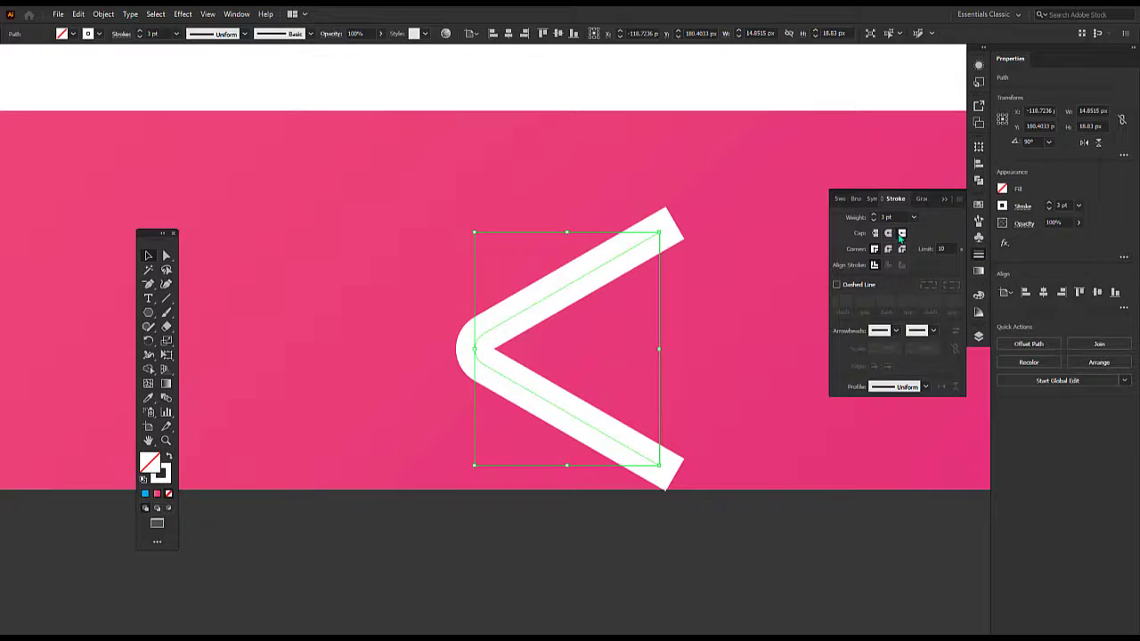
left_click(889, 235)
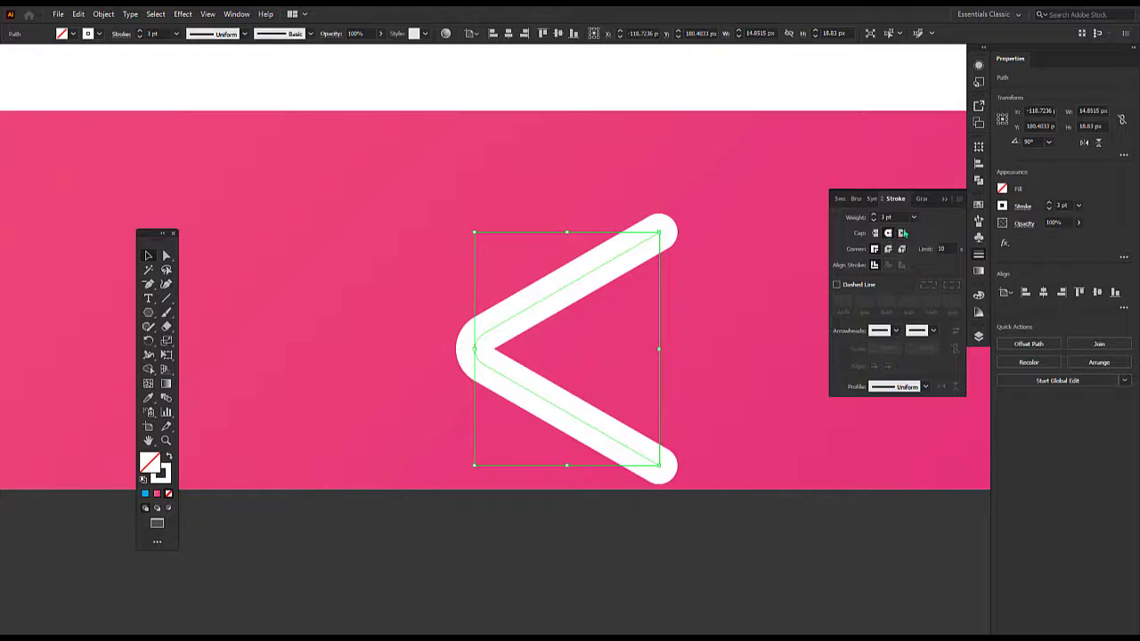
left_click(900, 234)
left_click(892, 234)
left_click(901, 233)
left_click(889, 234)
key("ctrl+minus")
key("ctrl+minus")
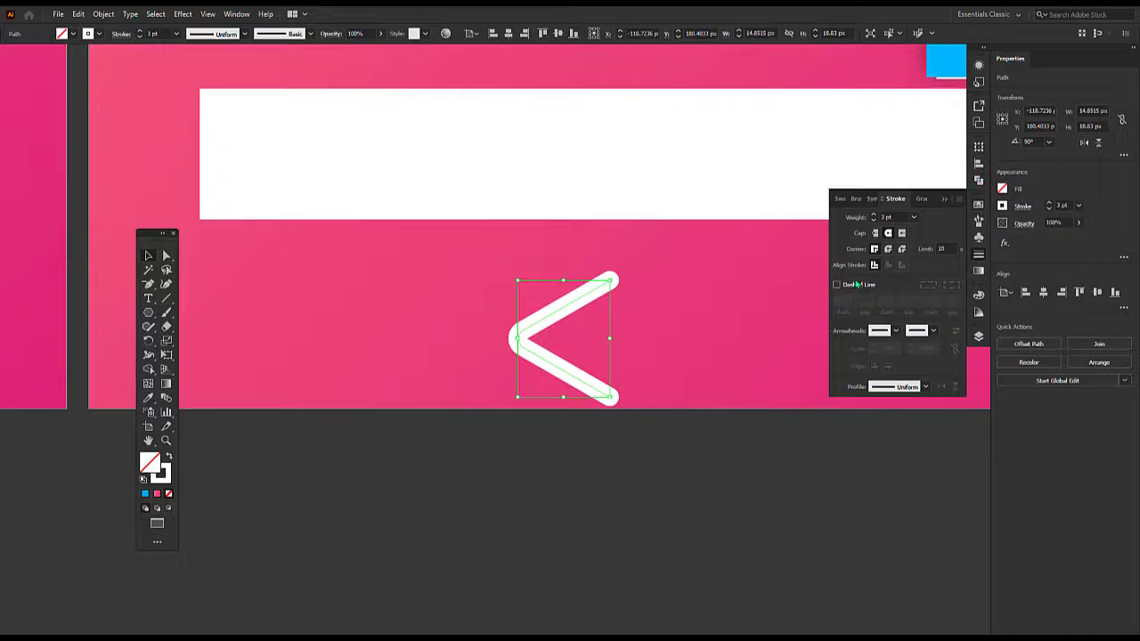
left_click(678, 534)
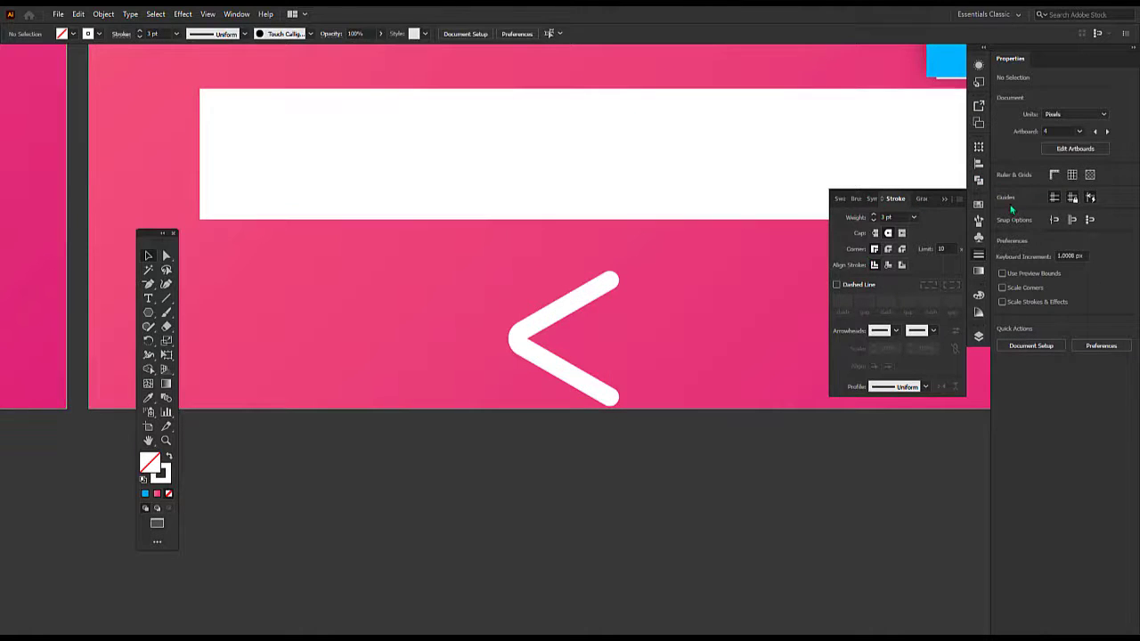
left_click(947, 200)
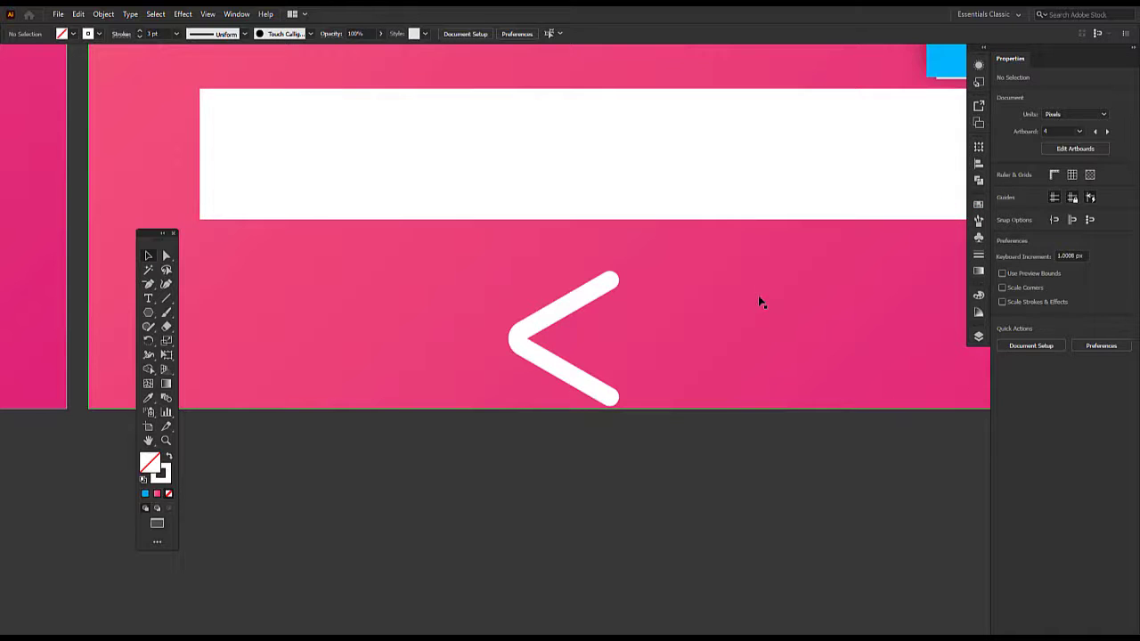
- Shrink the round-capped arrow below the white bar to about 10 × 13 px
key("ctrl+minus")
key("ctrl+minus")
key("ctrl+minus")
key("ctrl+minus")
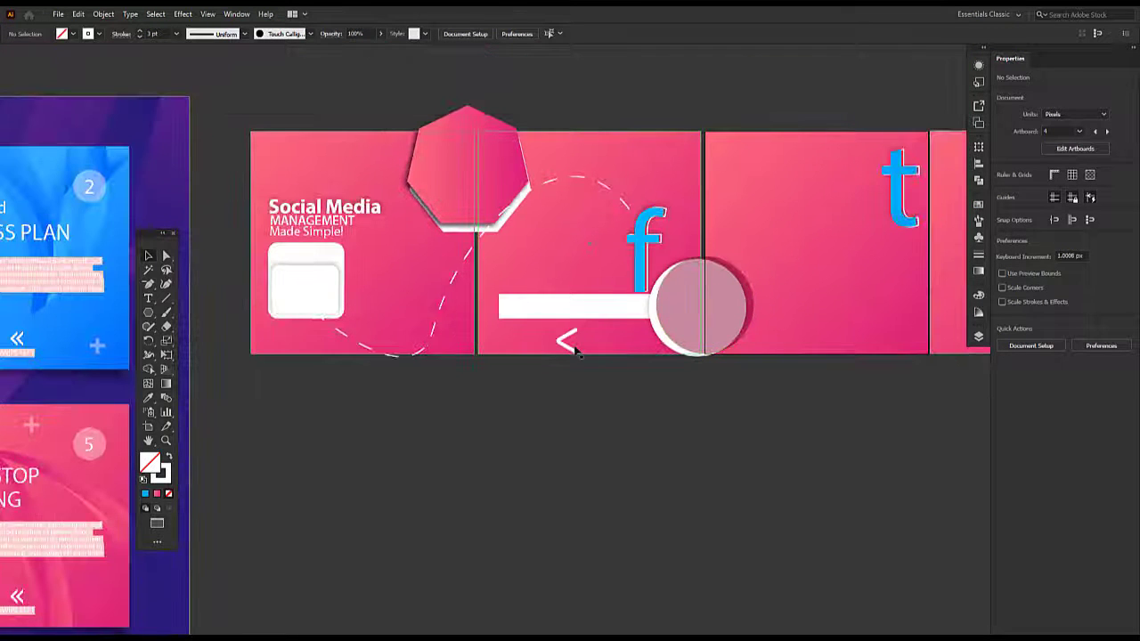
left_click(567, 340)
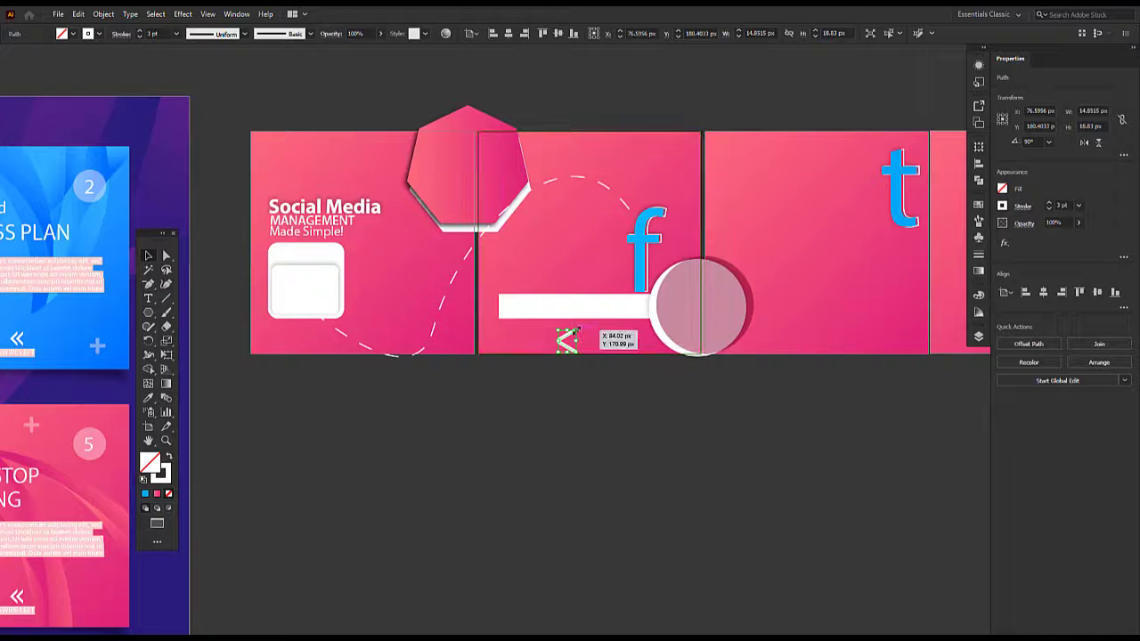
left_click_drag(576, 332, 573, 336)
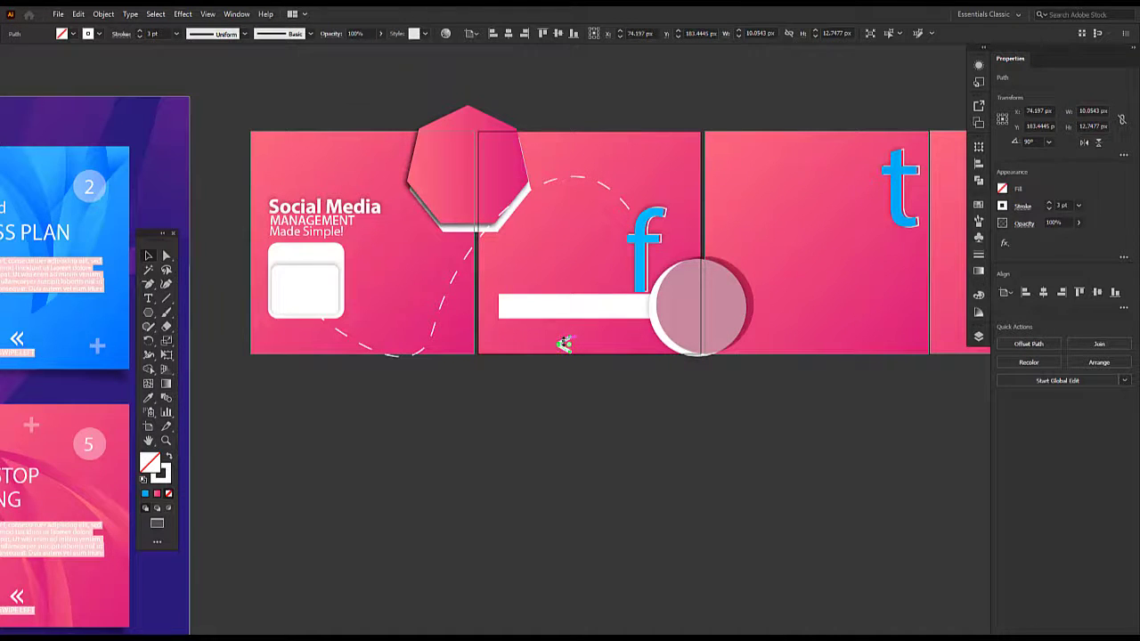
- Set the arrow's stroke to 1 pt and scale it down to about 6 × 7 px
scroll(564, 342, "up", 5)
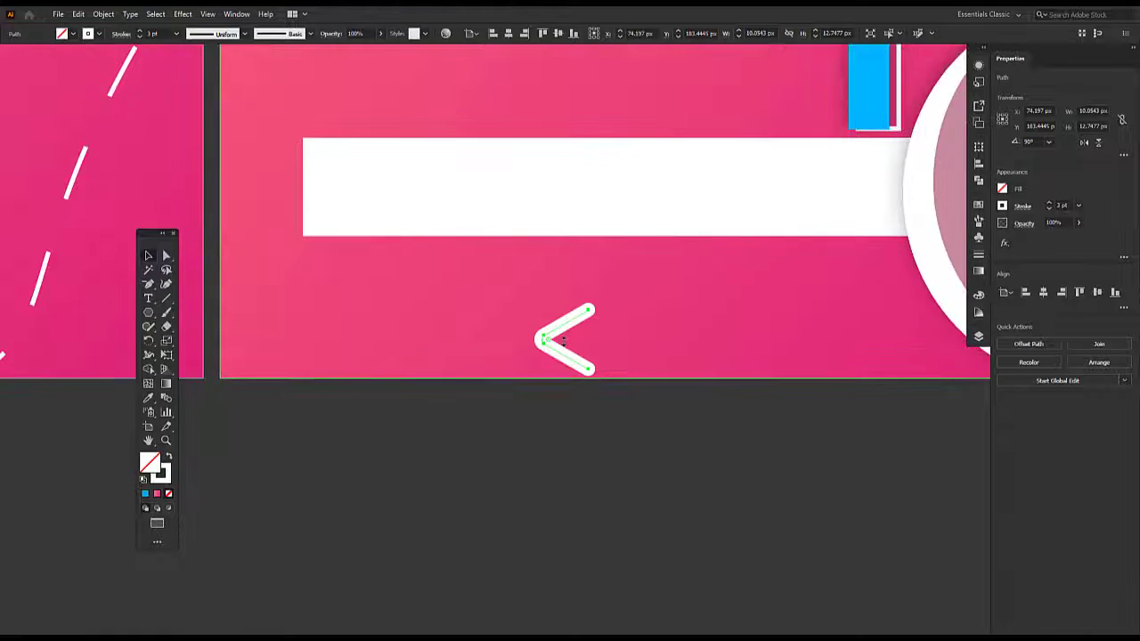
scroll(563, 341, "up", 3)
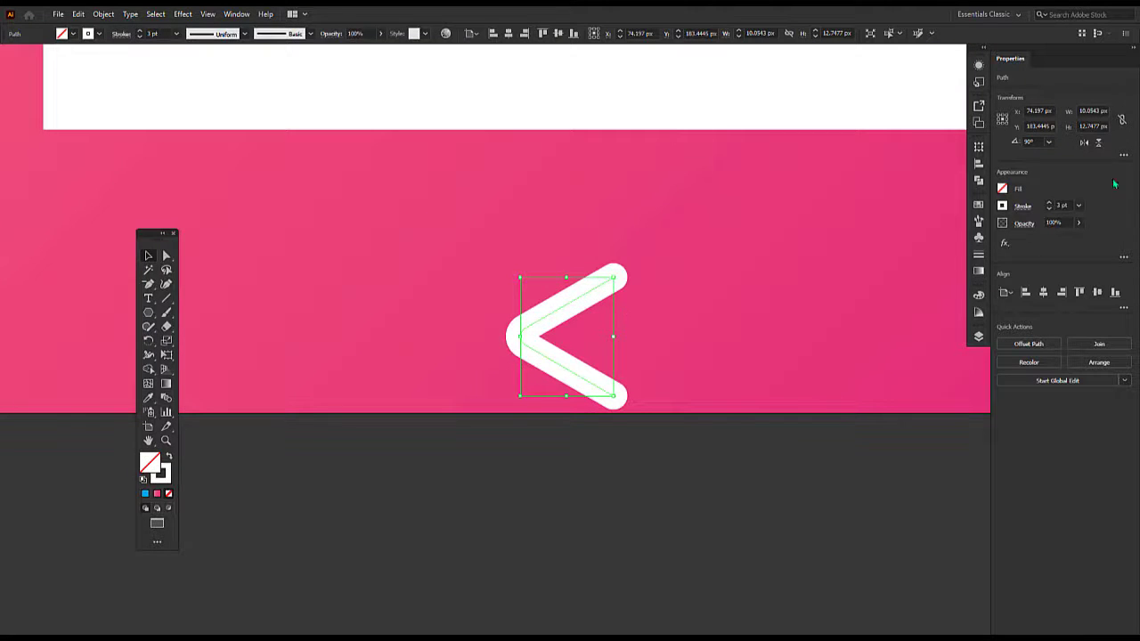
left_click(1050, 208)
left_click(1050, 209)
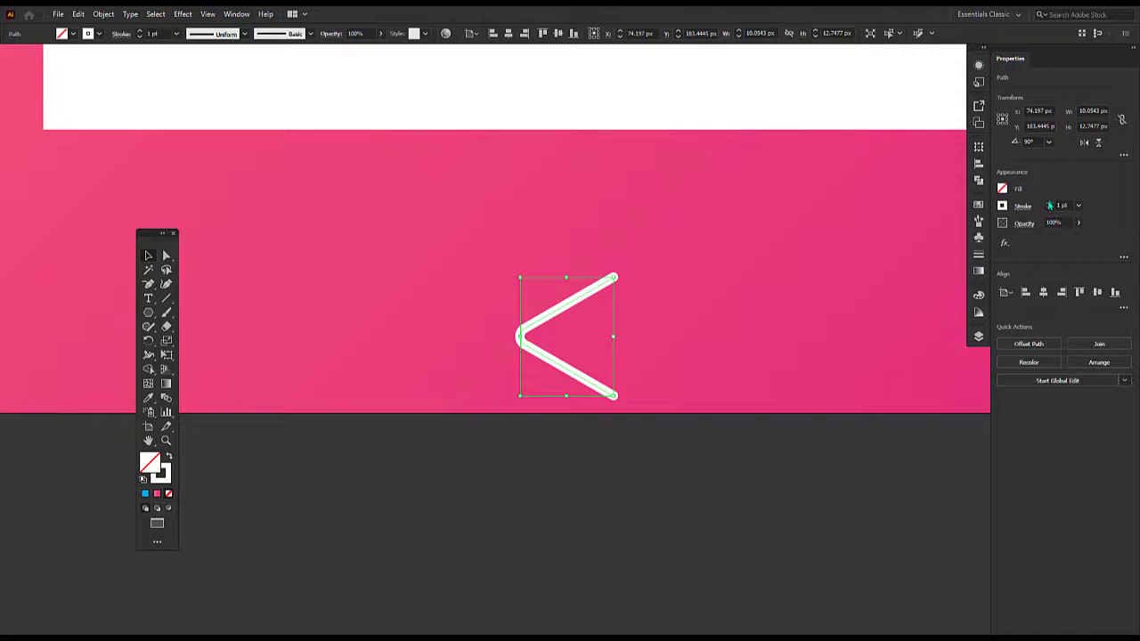
left_click(1049, 206)
left_click(1050, 210)
left_click_drag(612, 277, 574, 309)
scroll(574, 309, "down", 3)
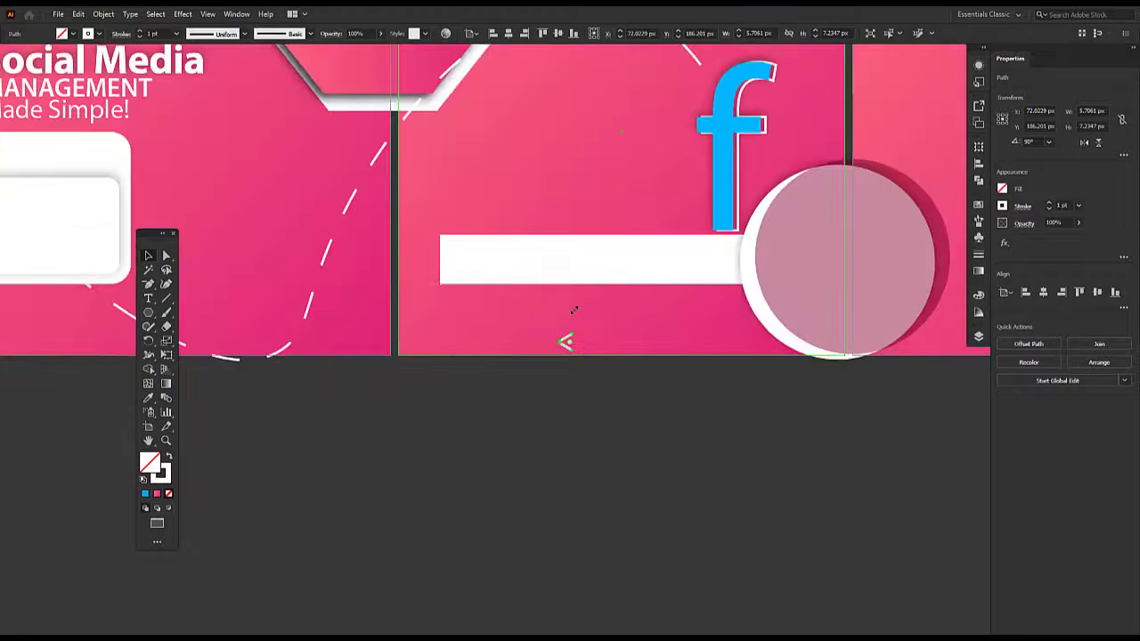
- Duplicate the small arrow to its right and rotate the copy to point right
left_click_drag(566, 343, 617, 337)
scroll(630, 297, "down", 3)
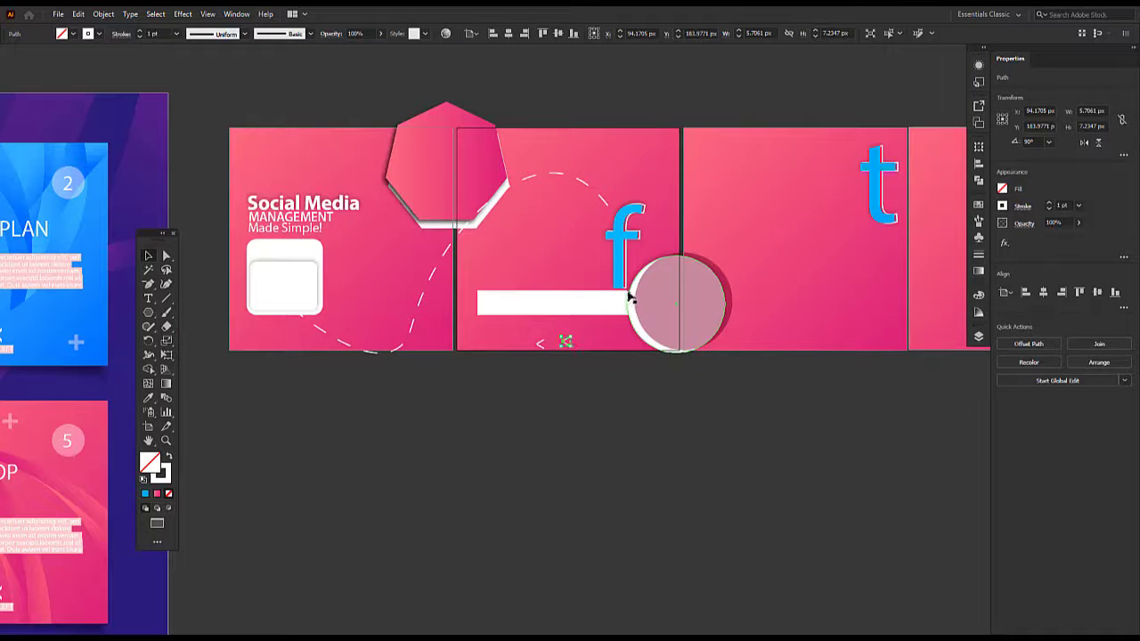
left_click_drag(569, 342, 565, 342)
scroll(567, 341, "up", 5)
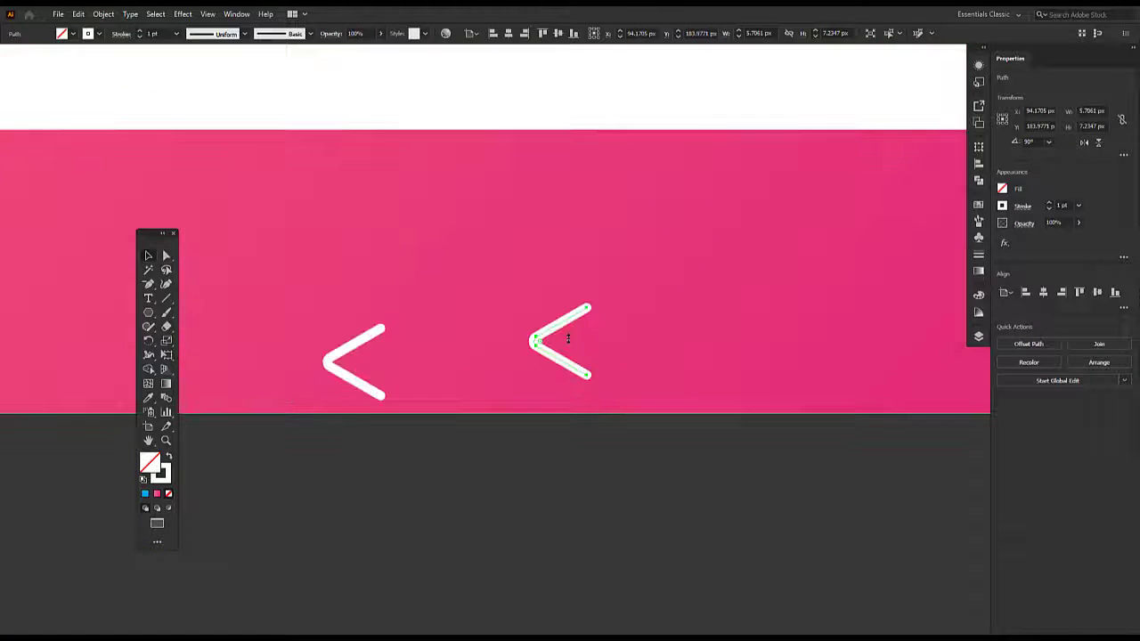
left_click_drag(585, 300, 655, 292)
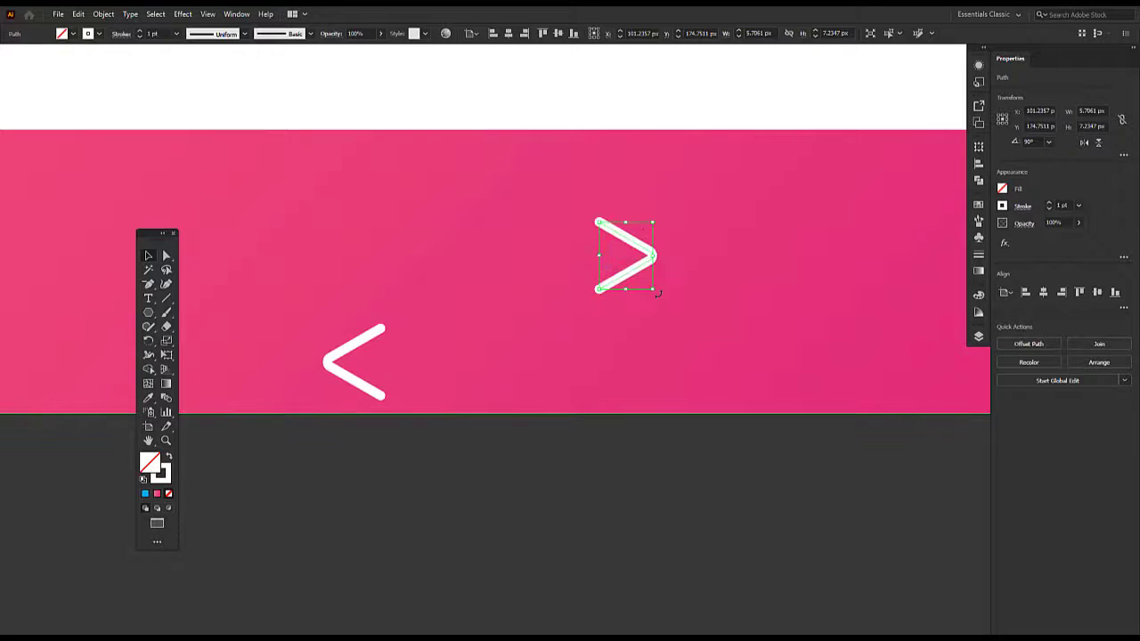
- Rotate the original arrow to point right and place it just left of the copy, forming a double chevron
left_click(347, 352)
left_click_drag(326, 322, 612, 269)
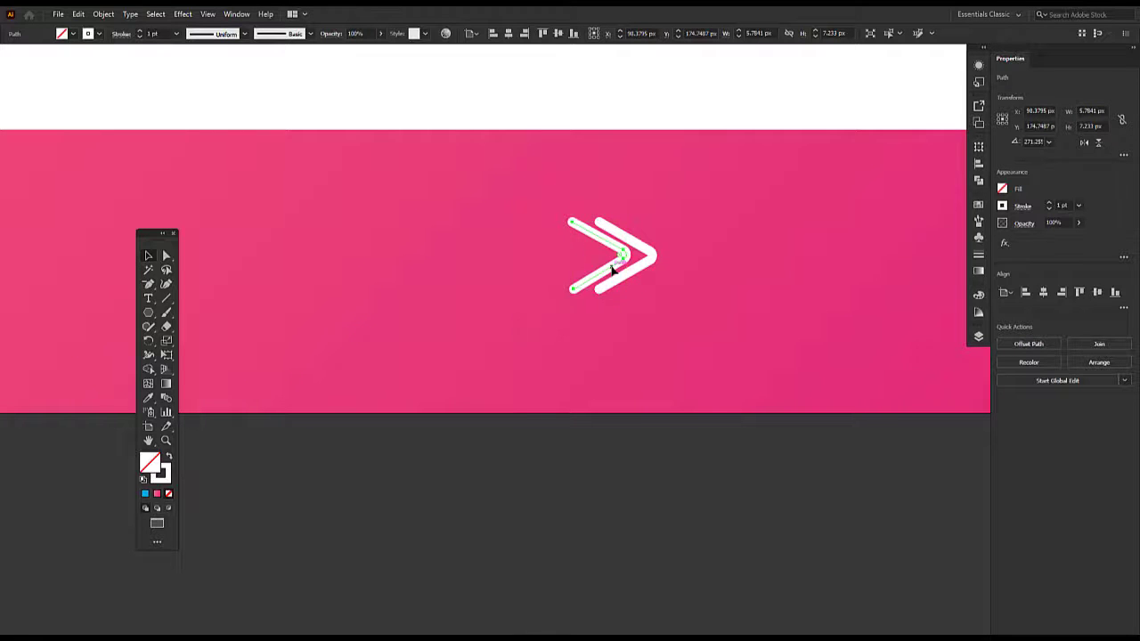
key("ctrl+minus")
key("ctrl+minus")
key("ctrl+minus")
key("ctrl+minus")
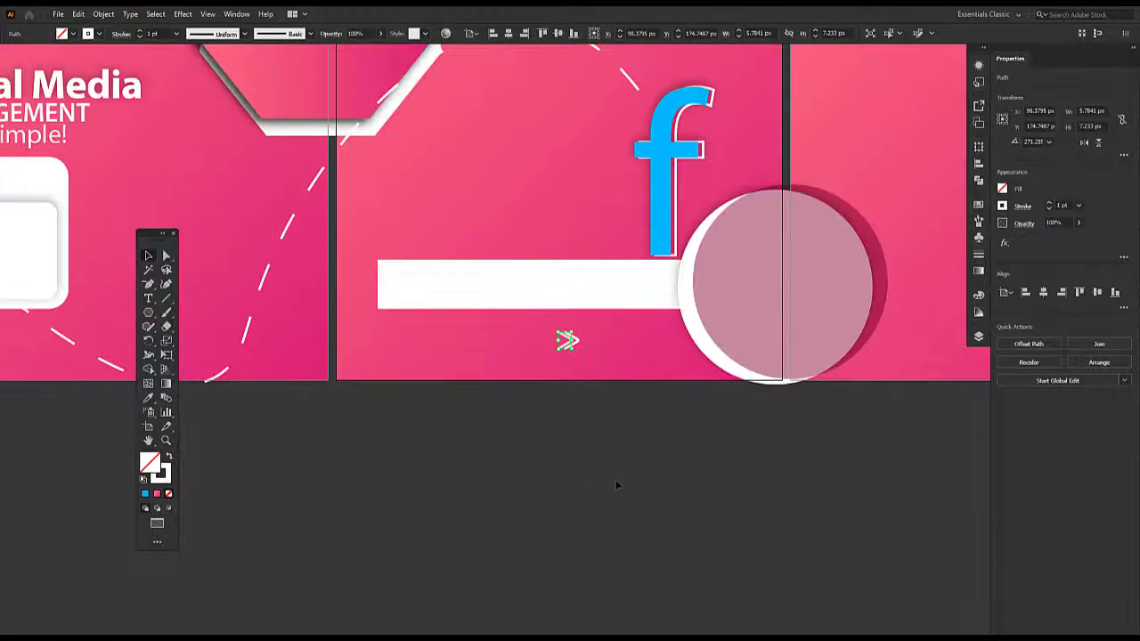
left_click(616, 484)
key("ctrl+minus")
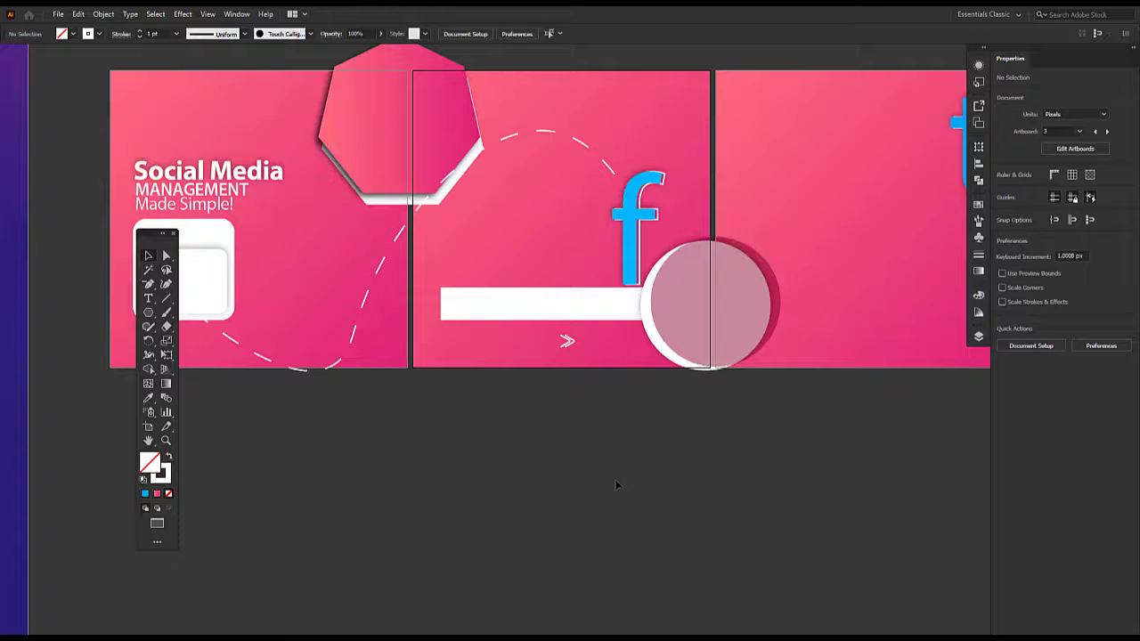
- Group the two chevrons and place a copy of the group beside the white rounded box in the first panel
left_click(567, 346)
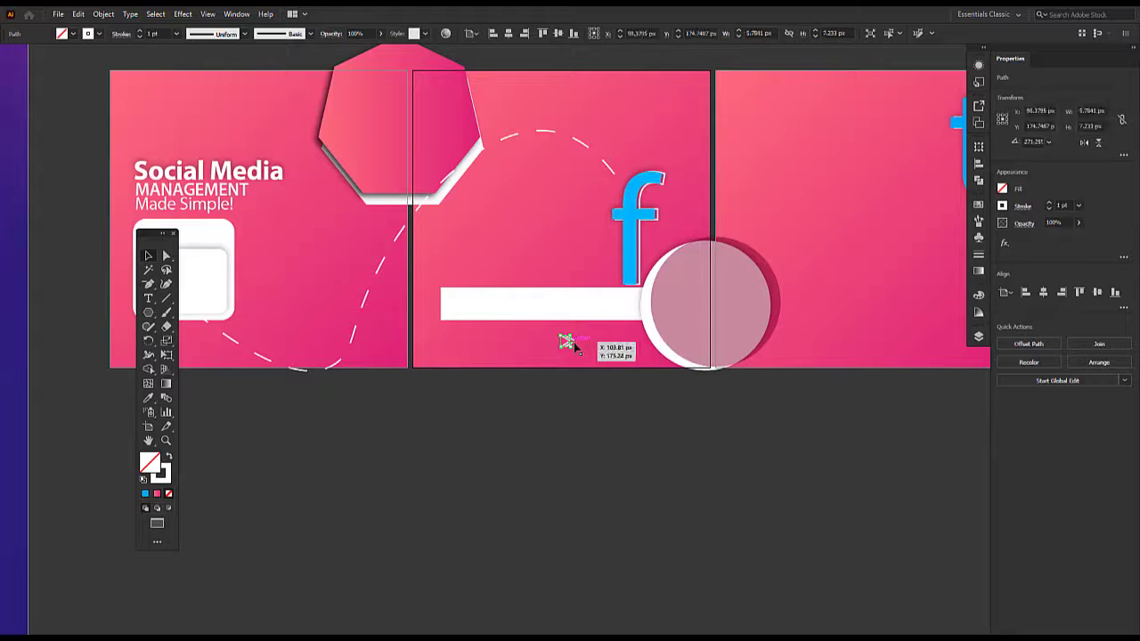
key("ctrl+g")
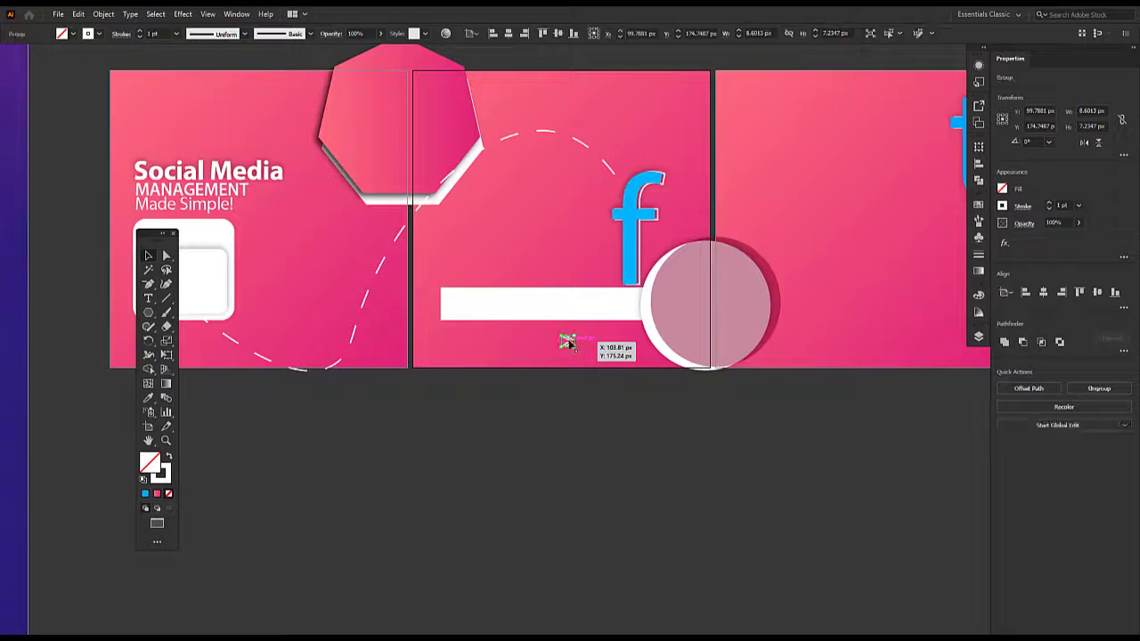
left_click_drag(568, 346, 247, 279)
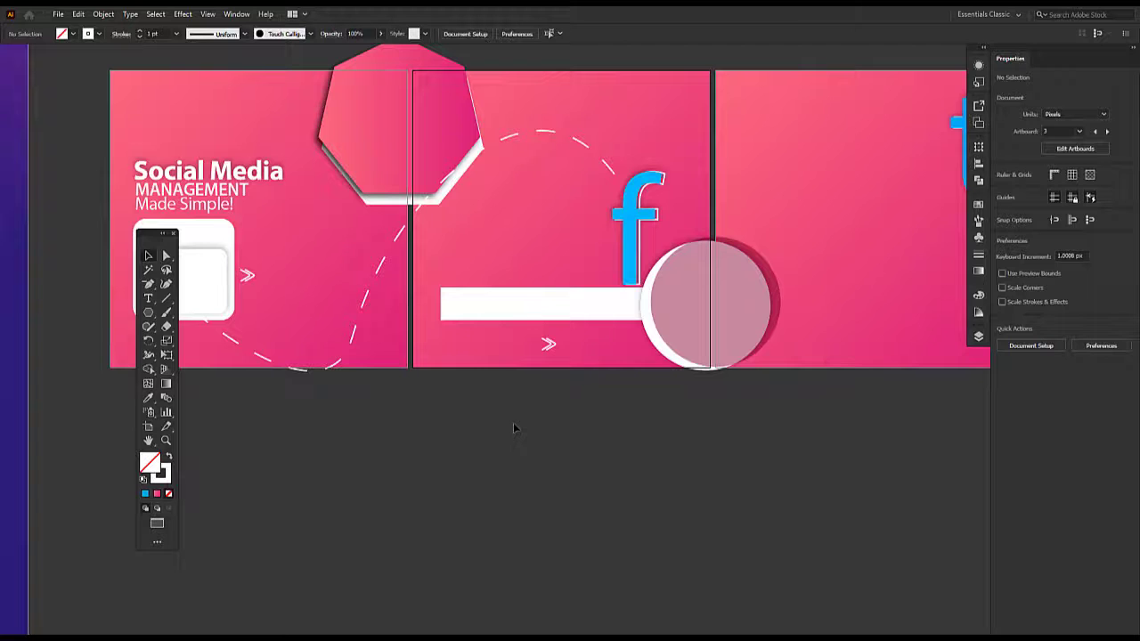
- Move the floating tool palette off the first panel, over to the third panel
left_click_drag(147, 239, 847, 222)
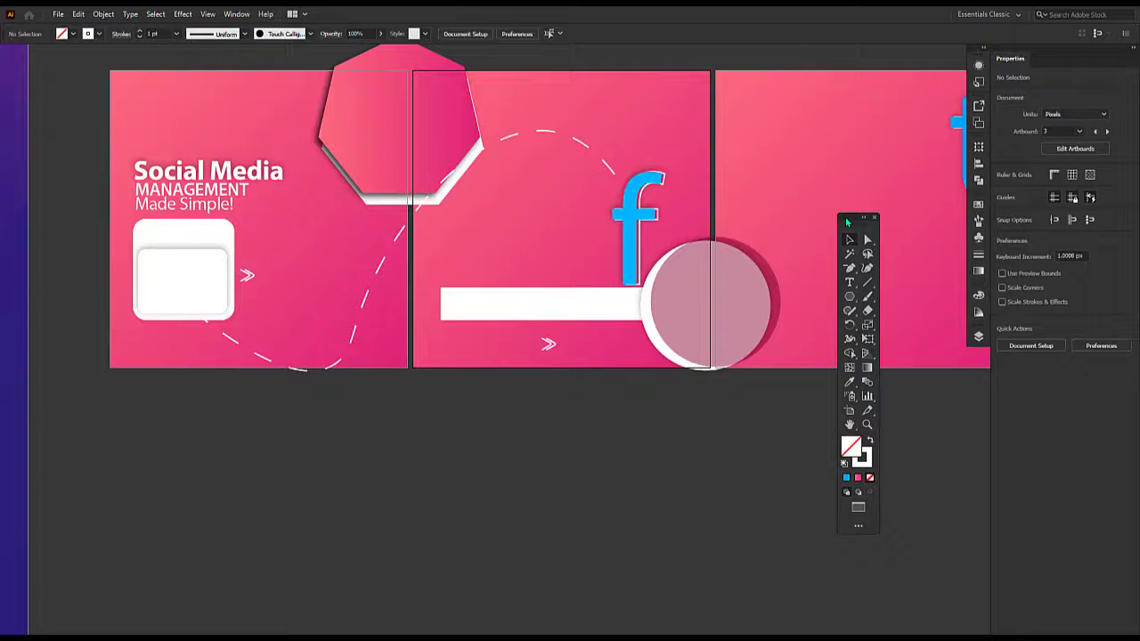
key("ctrl+minus")
key("ctrl+minus")
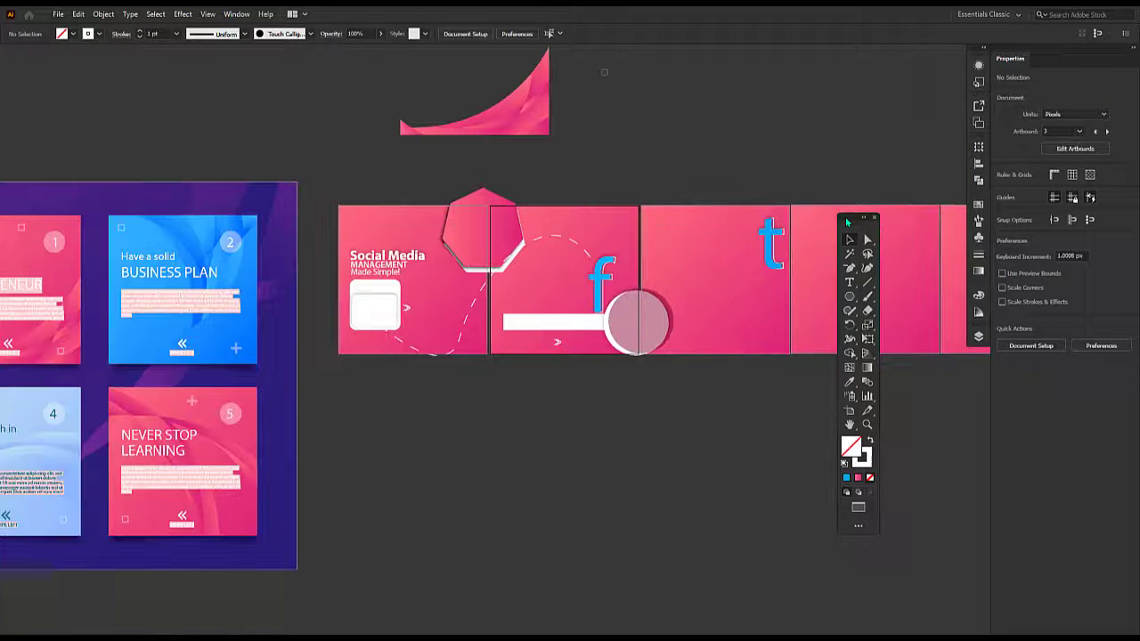